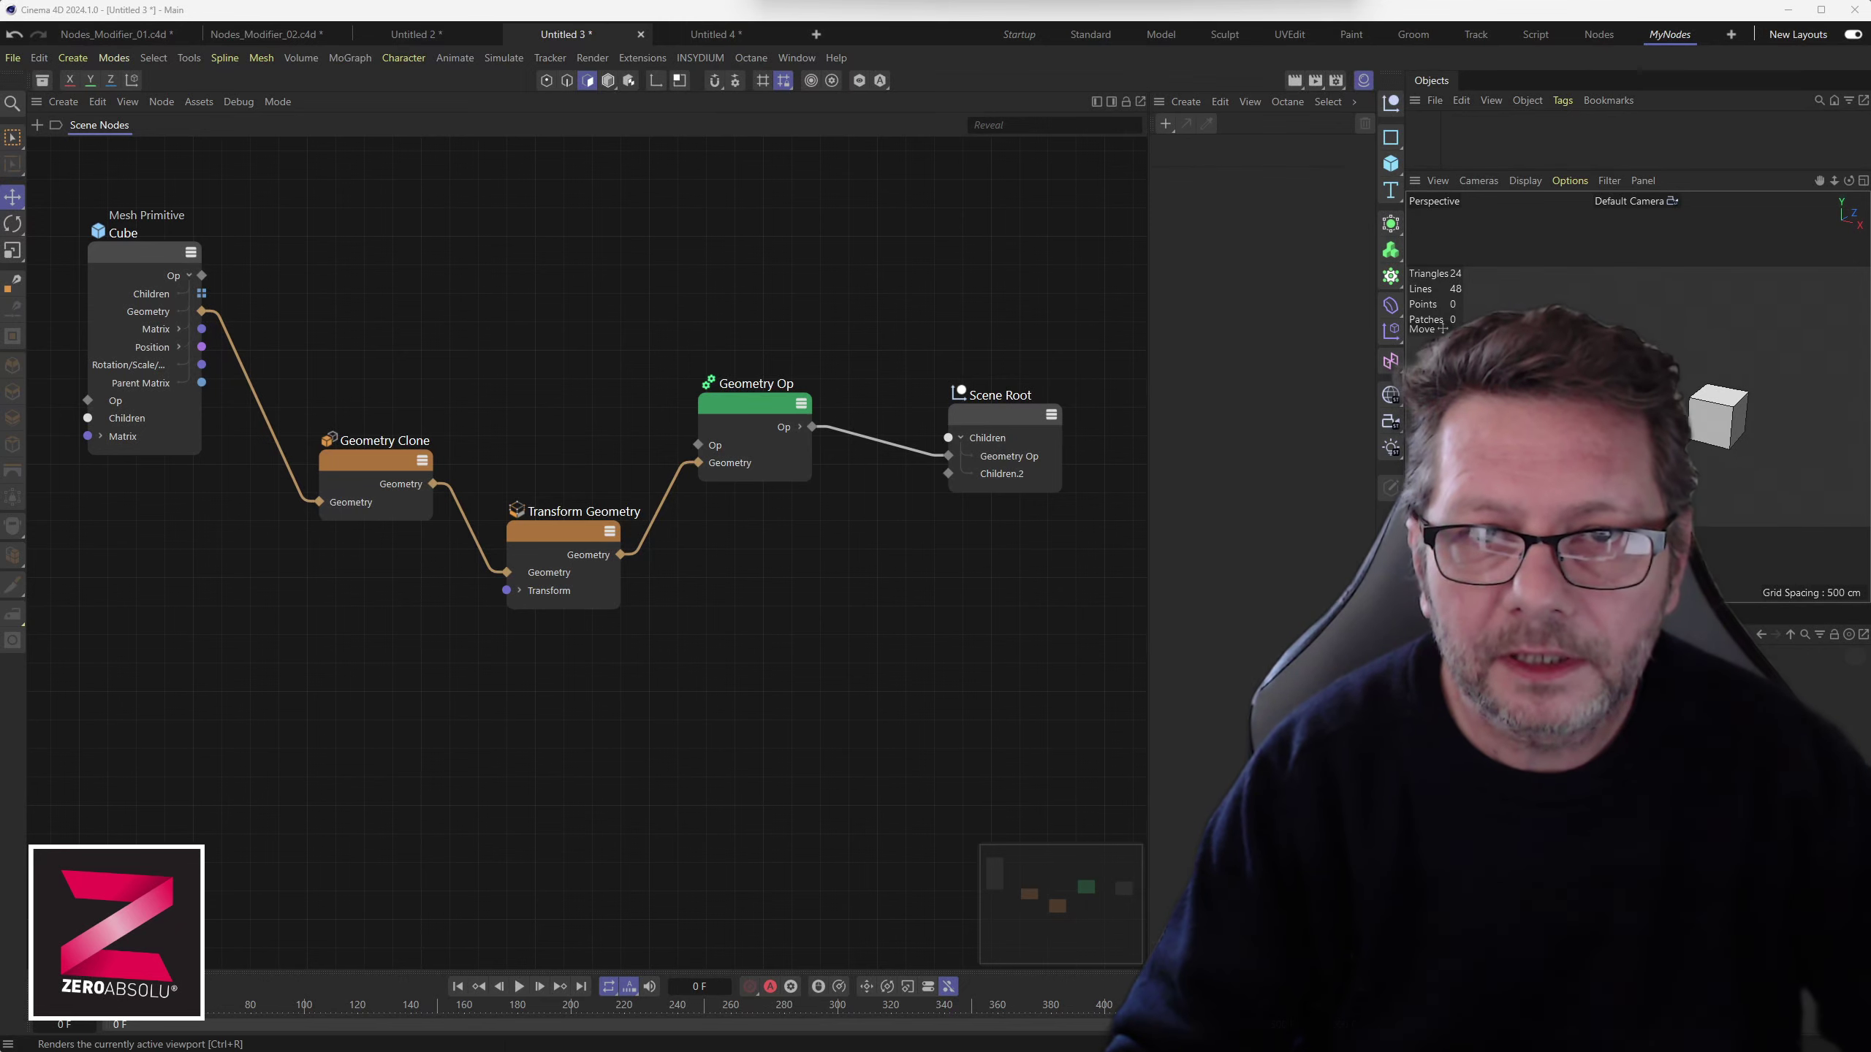
# Create a new project, enlarge the object manager, and add a cube primitive to the scene
pyautogui.click(1388, 172)
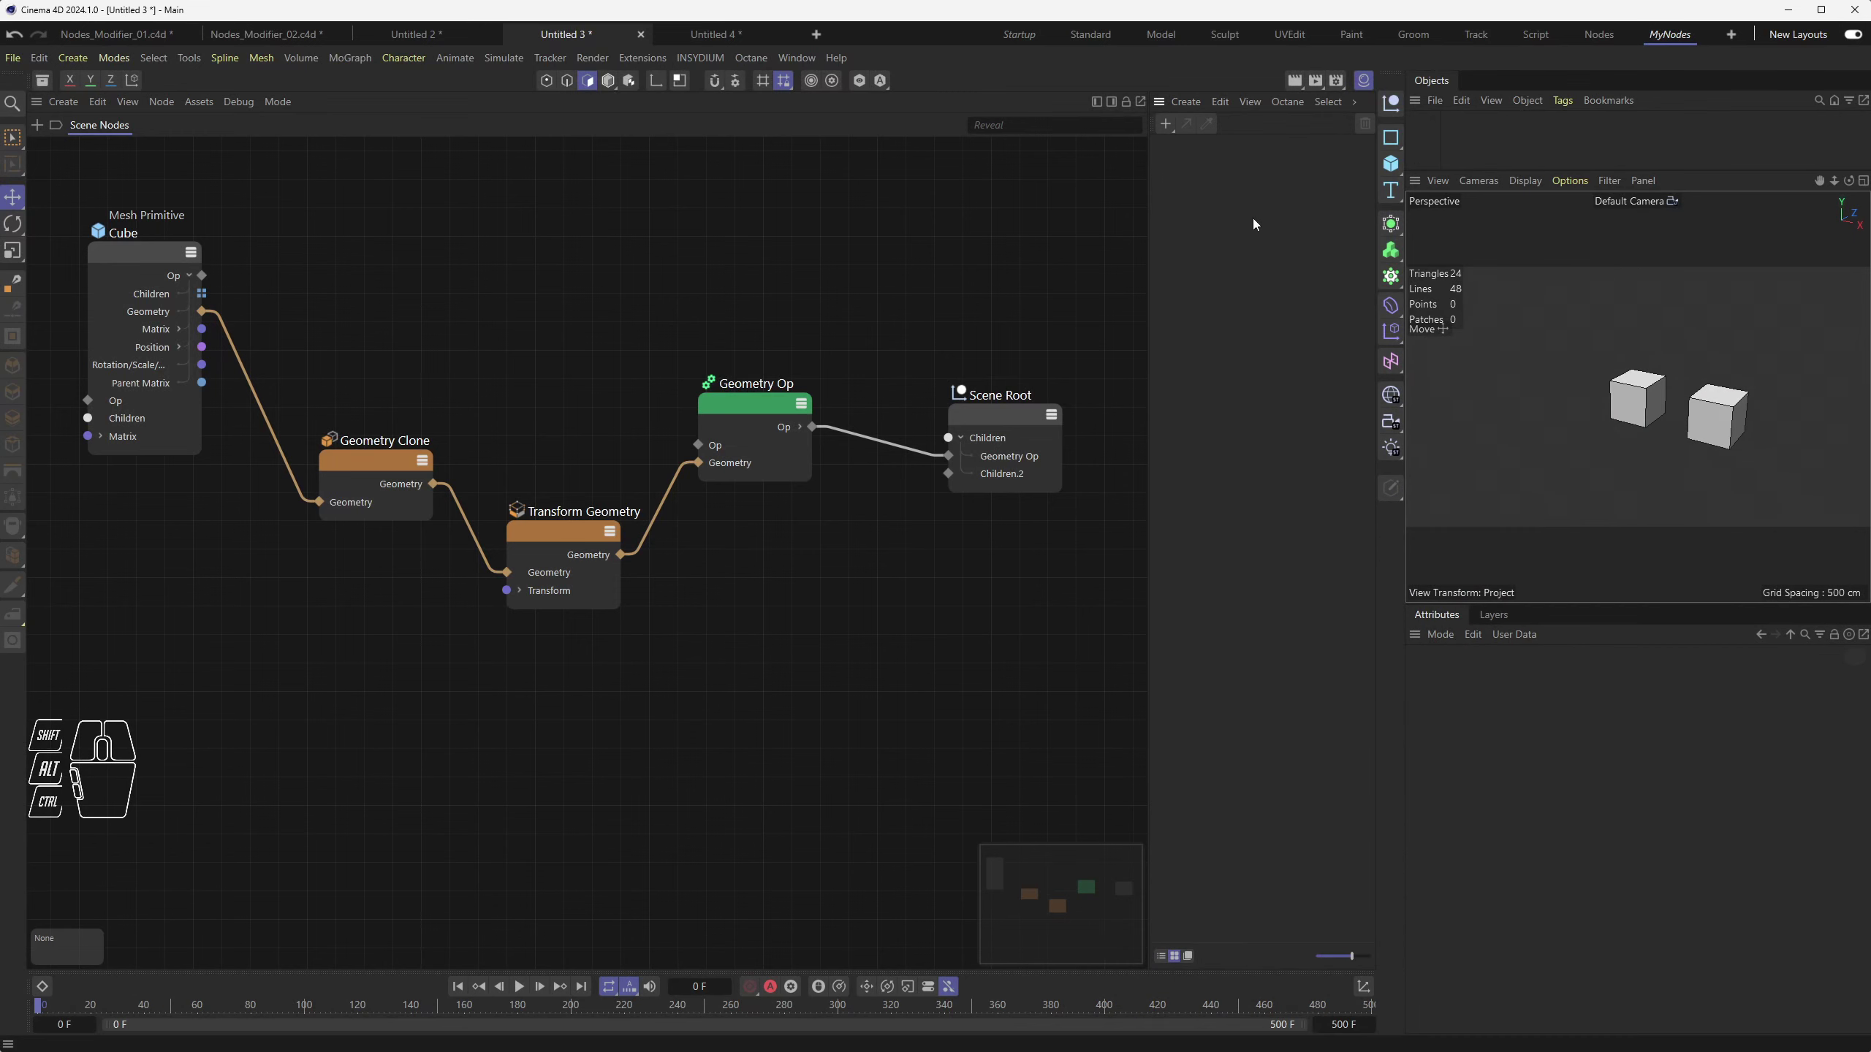
pyautogui.click(816, 40)
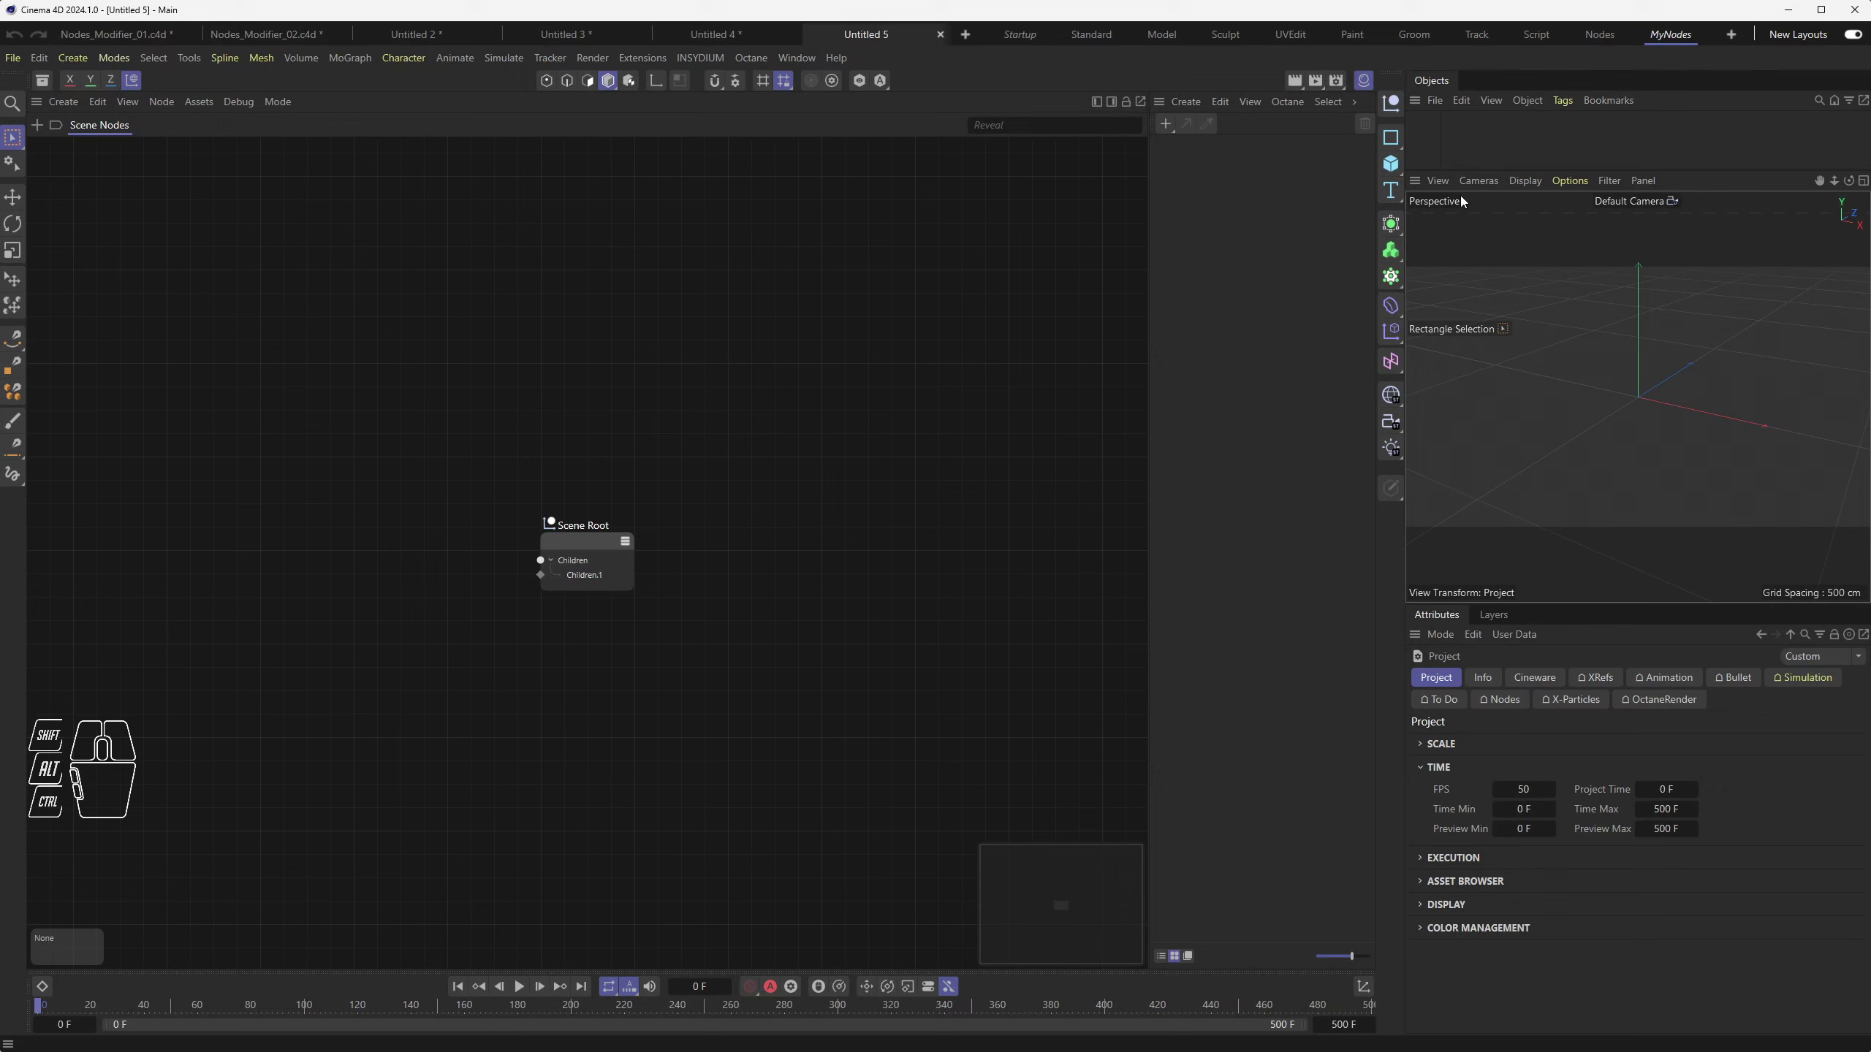
pyautogui.moveTo(1560, 171); pyautogui.dragTo(1560, 246)
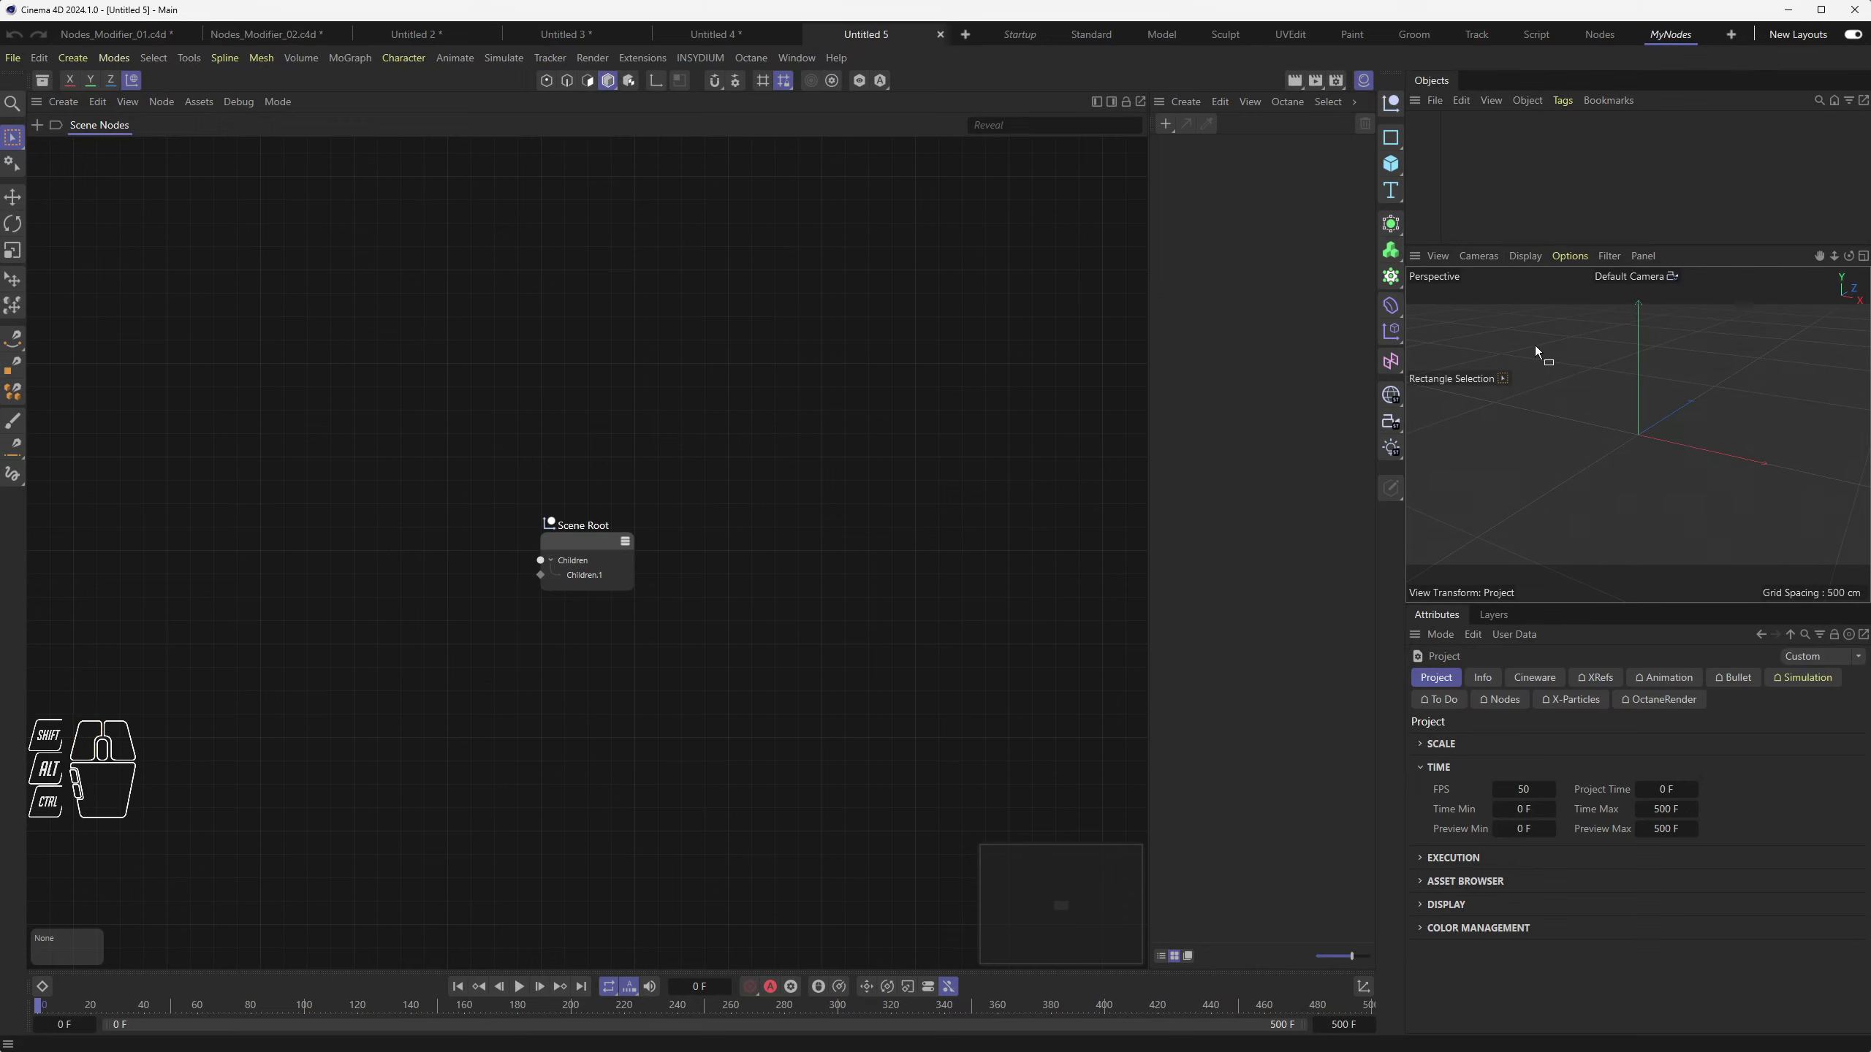
pyautogui.click(1391, 165)
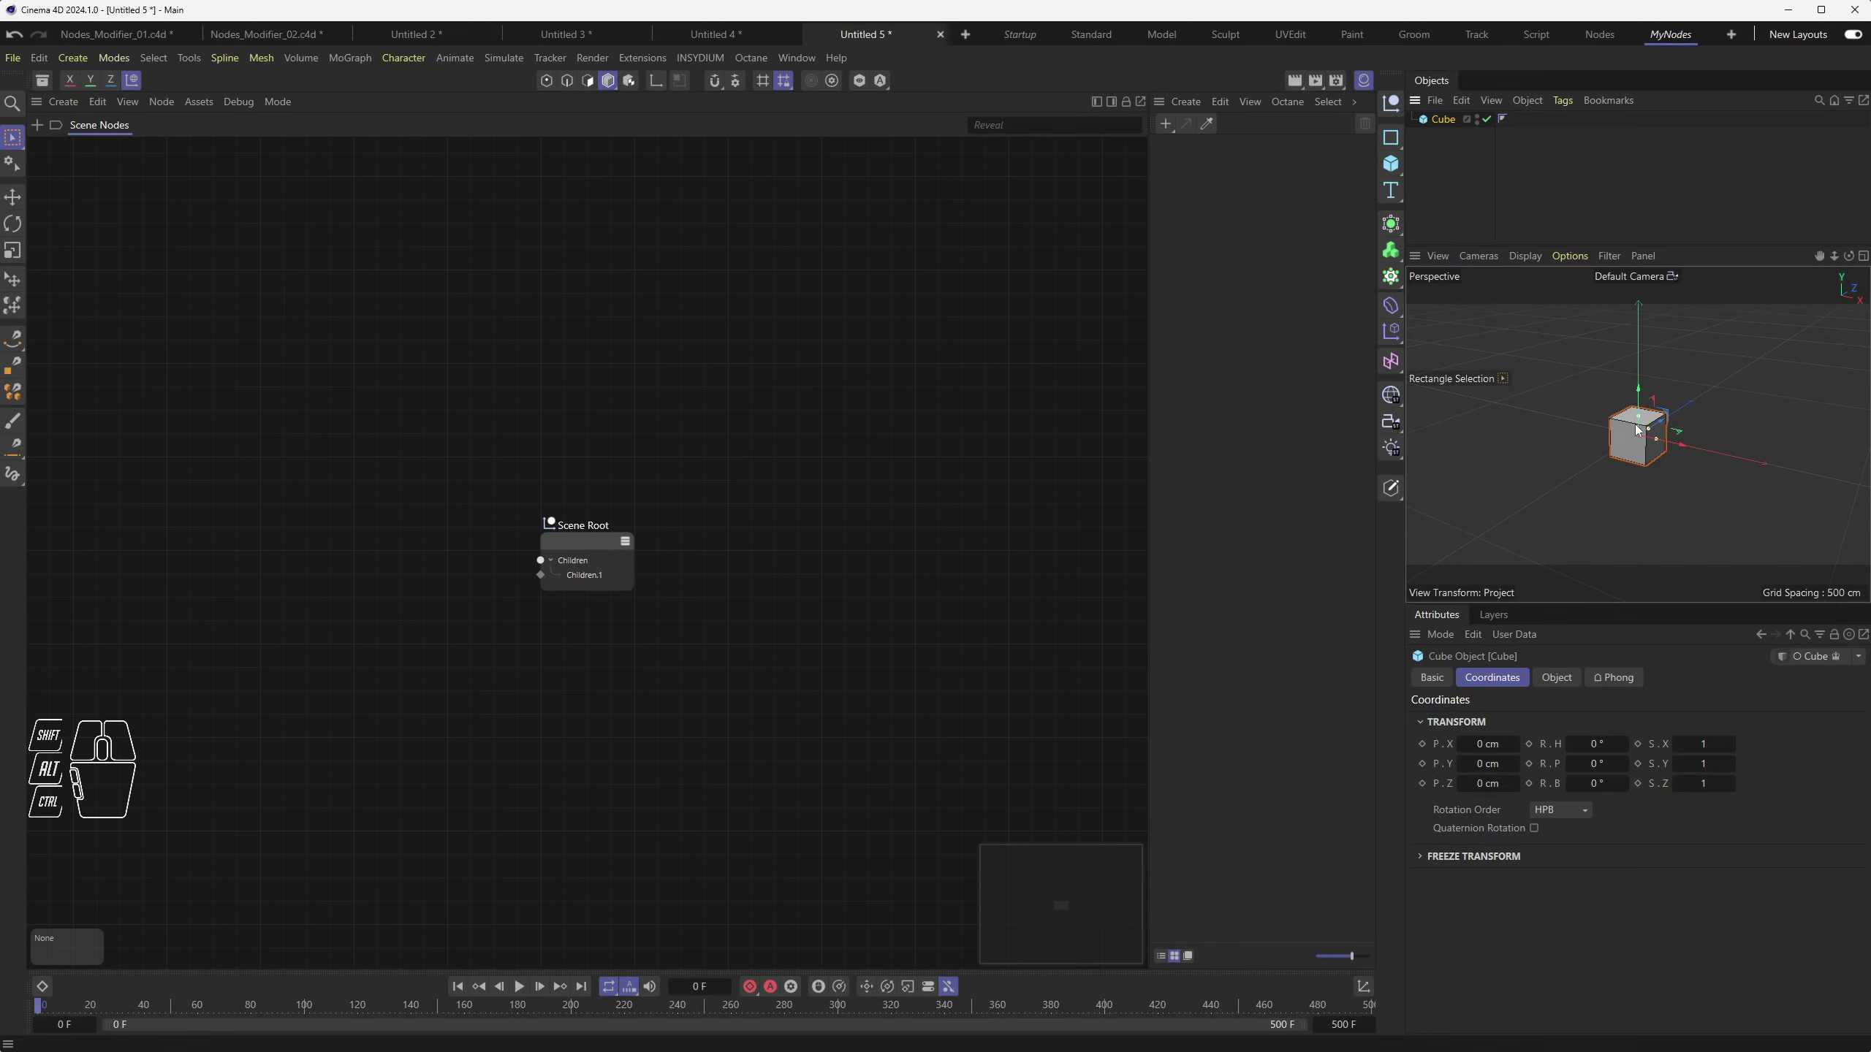
# Set the cube's size to 211 × 121 × 124 cm with 2 segments on each axis
pyautogui.click(1557, 678)
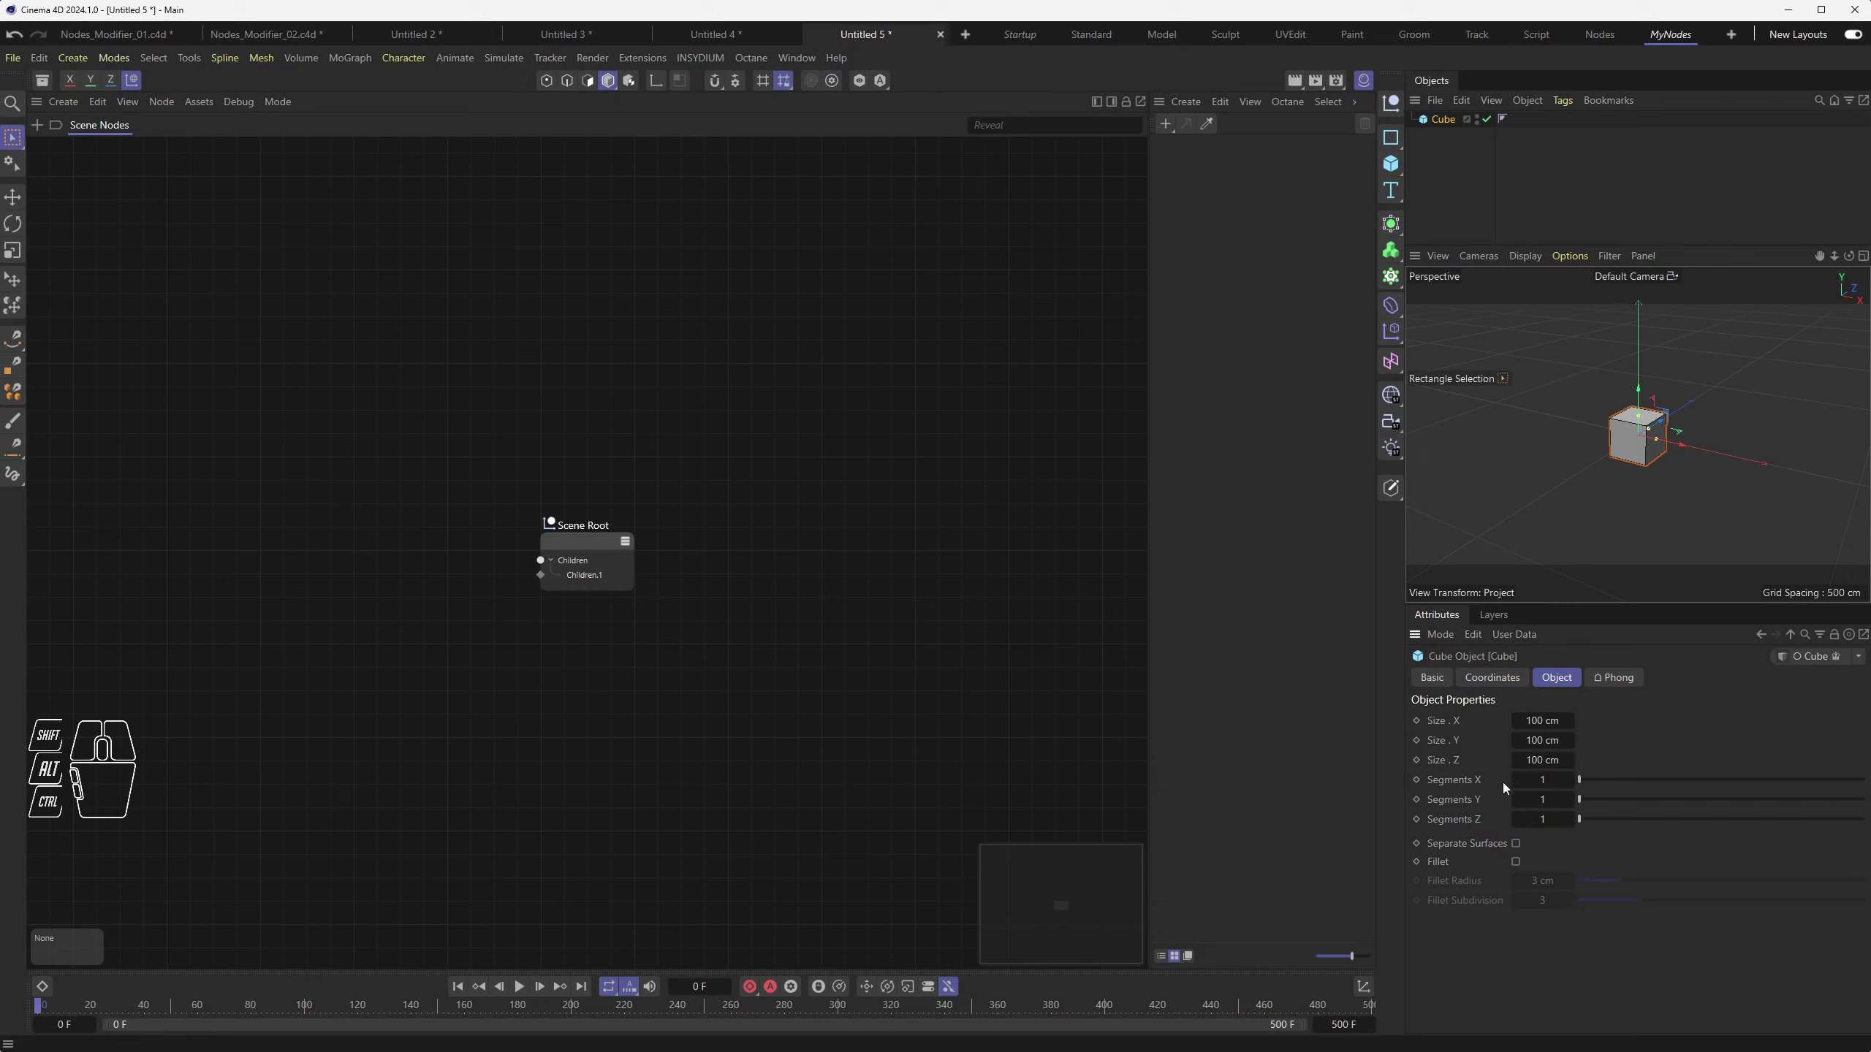
pyautogui.scroll(5, 1673, 495)
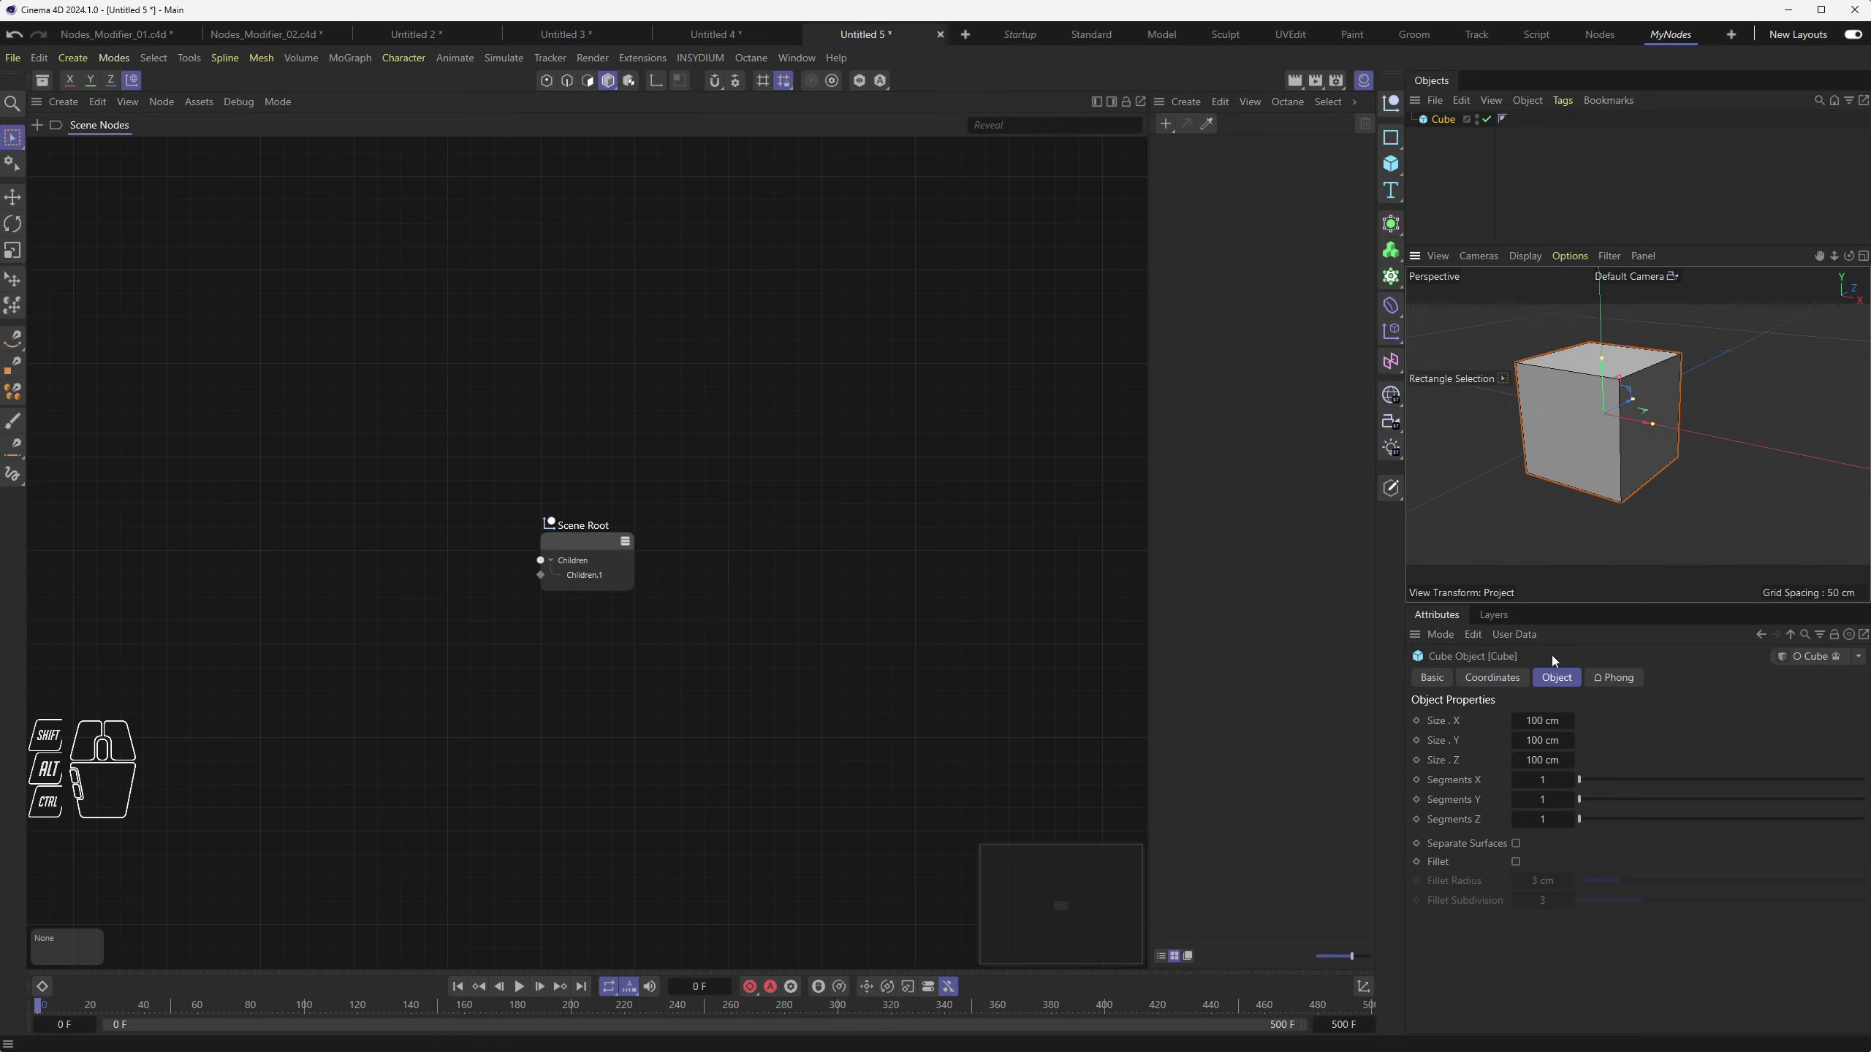
pyautogui.moveTo(1540, 720); pyautogui.dragTo(1595, 779)
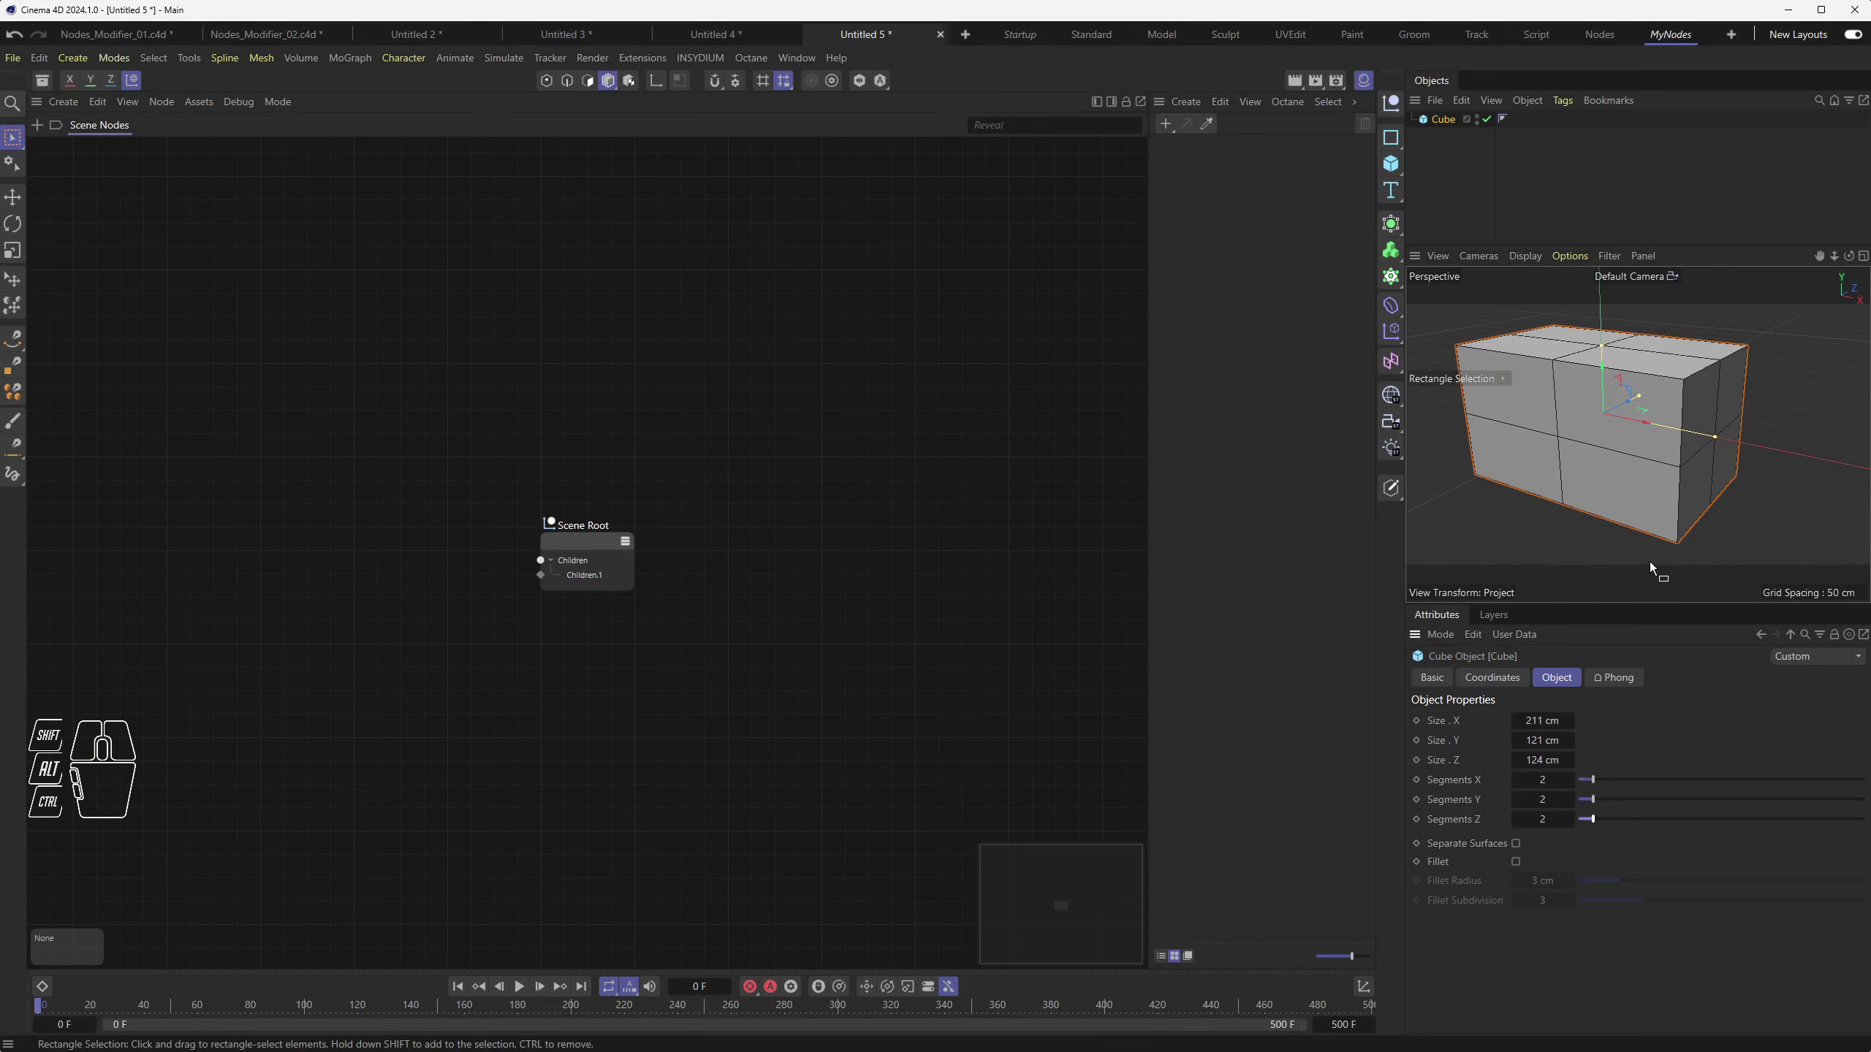
pyautogui.moveTo(1634, 441)
pyautogui.keyDown('alt'); pyautogui.mouseDown()
pyautogui.moveTo(1636, 458)
pyautogui.moveTo(1589, 436)
pyautogui.moveTo(1603, 426)
pyautogui.mouseUp(); pyautogui.keyUp('alt')
pyautogui.keyDown('alt'); pyautogui.moveTo(1605, 420); pyautogui.dragTo(1641, 428, button='middle'); pyautogui.keyUp('alt')
pyautogui.keyDown('alt'); pyautogui.moveTo(1642, 428); pyautogui.dragTo(1656, 430); pyautogui.keyUp('alt')
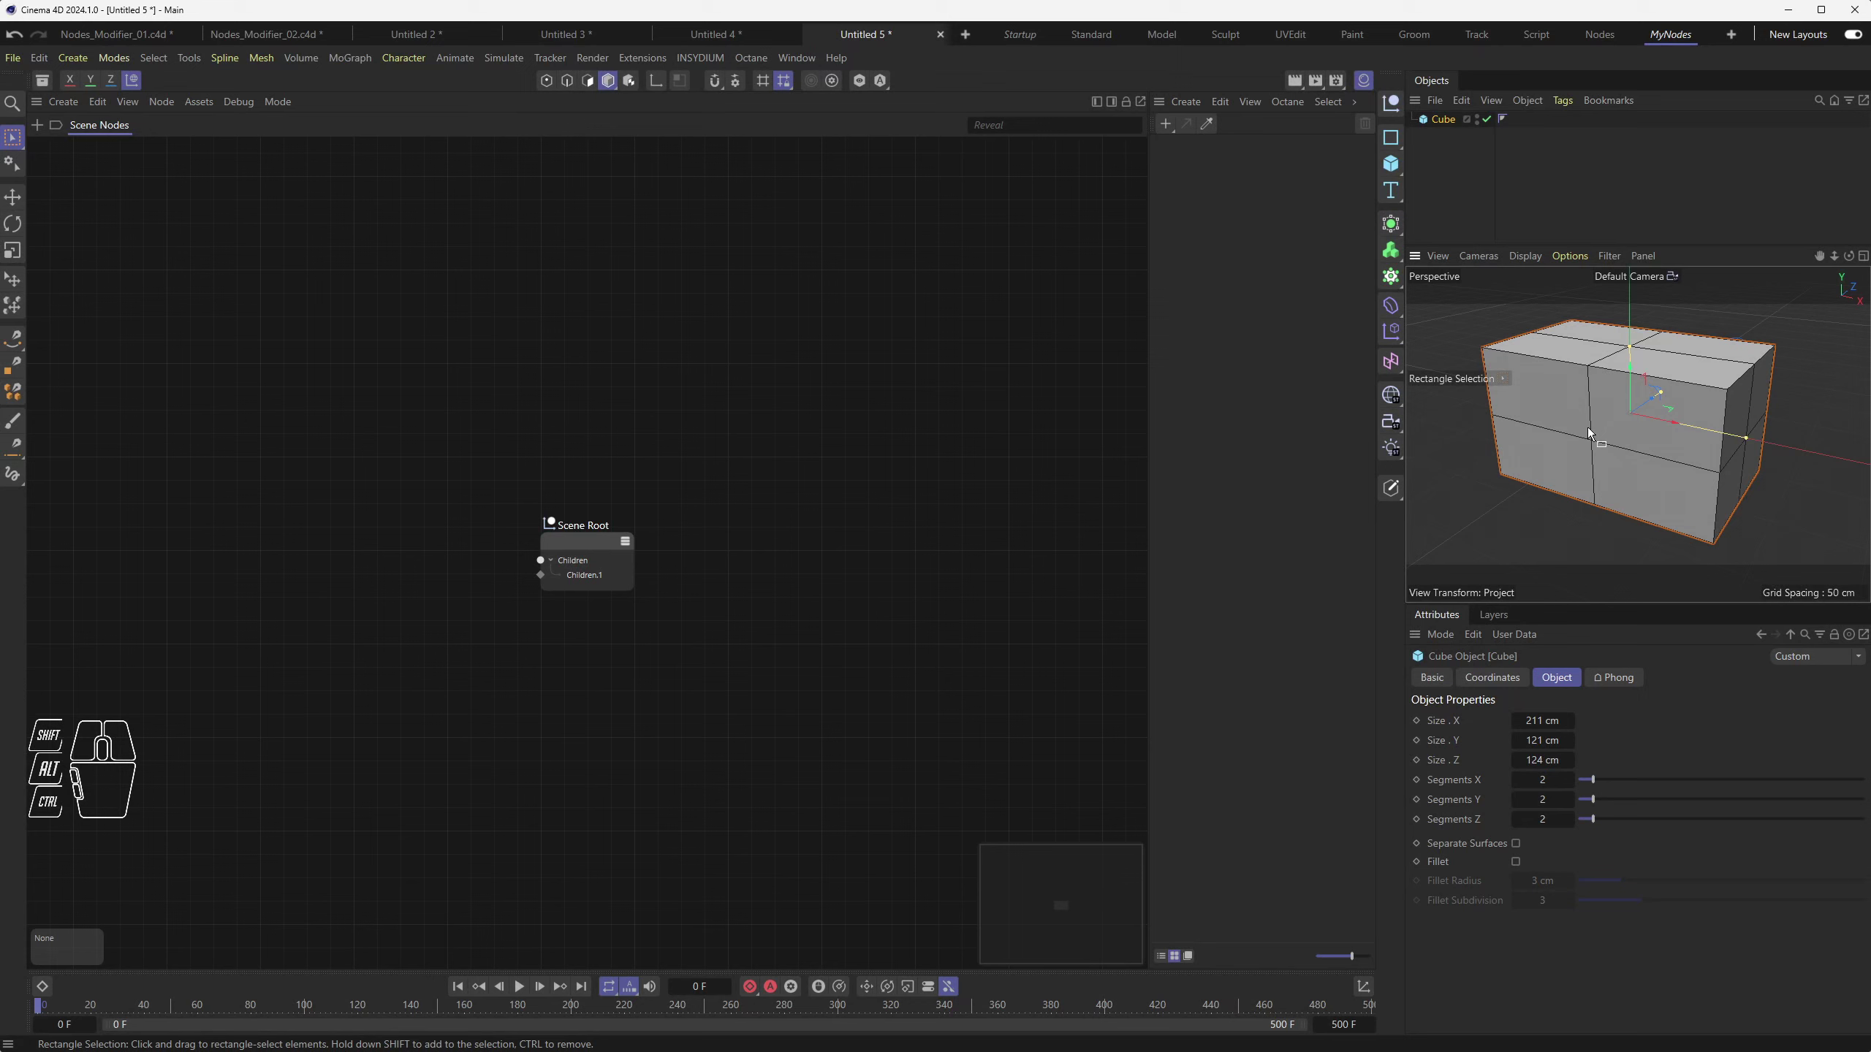
# Position the cube at X -44 cm, Y about -8 cm and Z 27 cm, and set its pitch rotation to 33°
pyautogui.click(1490, 678)
pyautogui.moveTo(1487, 744)
pyautogui.mouseDown()
pyautogui.moveTo(1532, 744)
pyautogui.moveTo(1422, 744)
pyautogui.moveTo(1547, 744)
pyautogui.moveTo(1443, 744)
pyautogui.moveTo(1510, 745)
pyautogui.mouseUp()
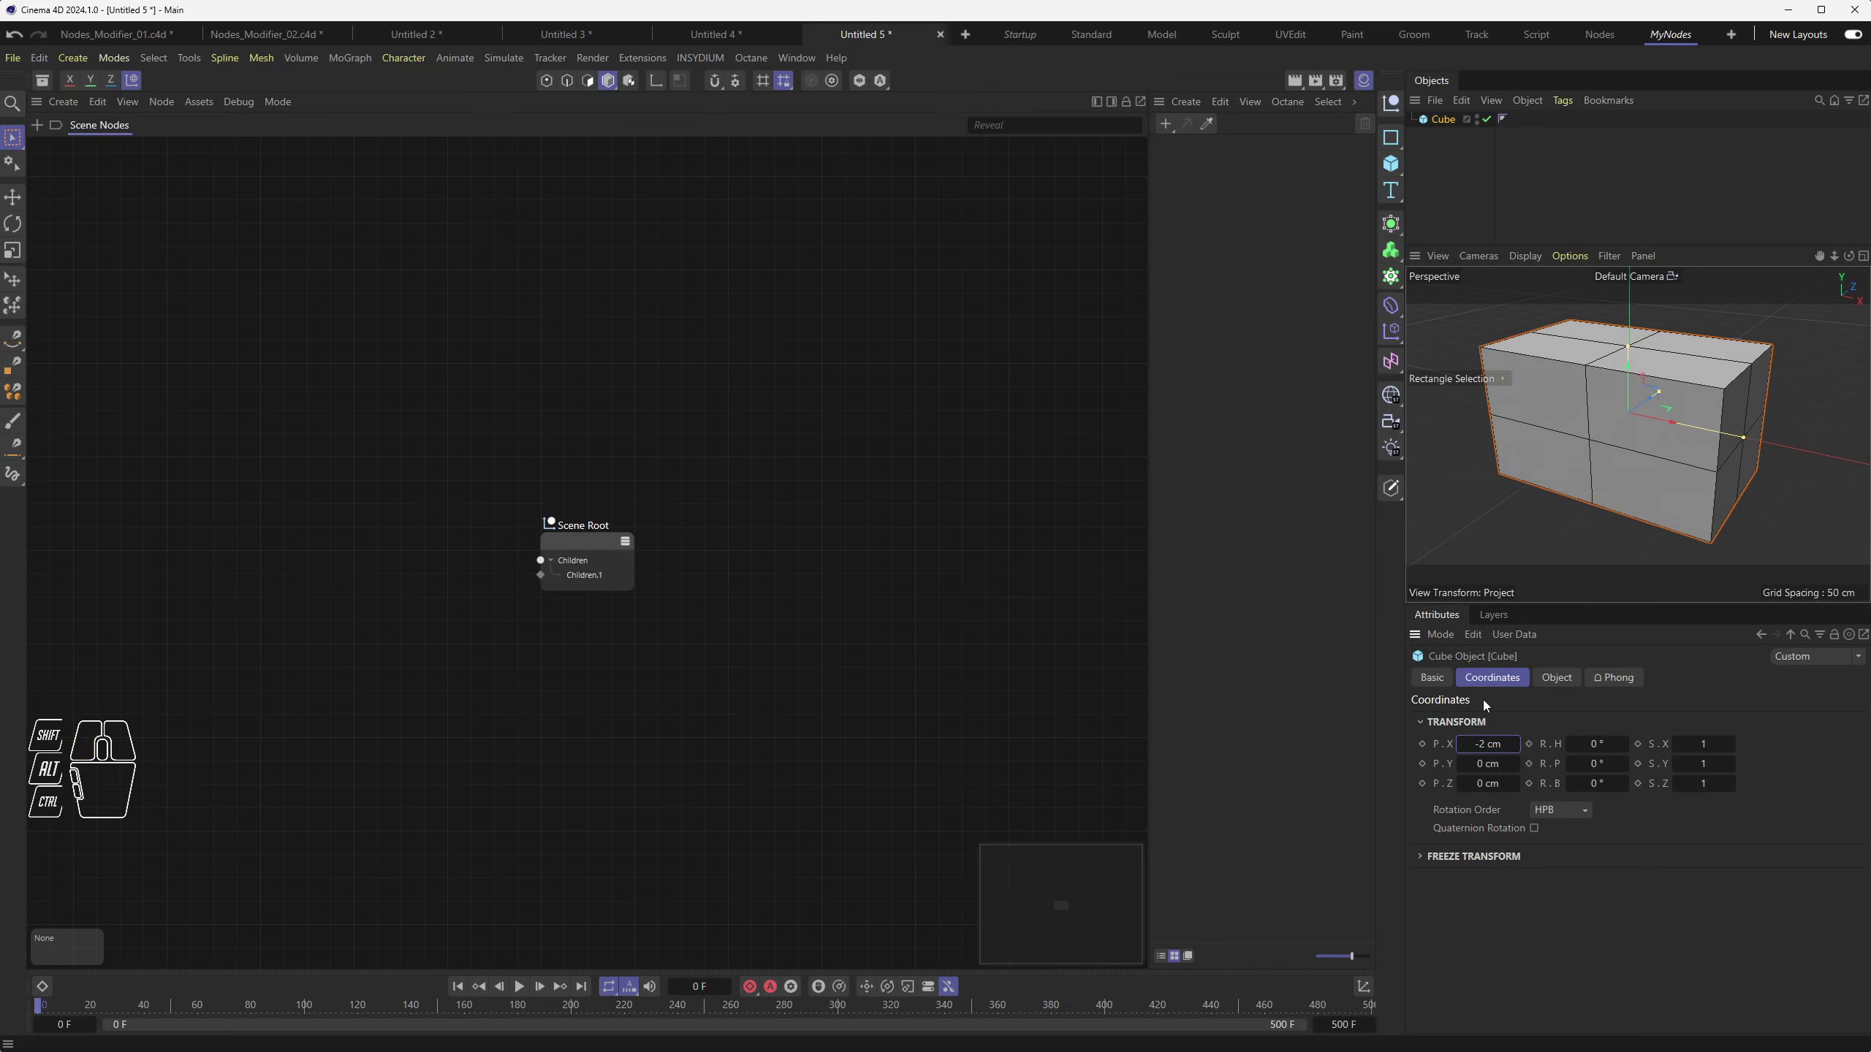
pyautogui.click(1562, 679)
pyautogui.click(1483, 680)
pyautogui.click(1558, 678)
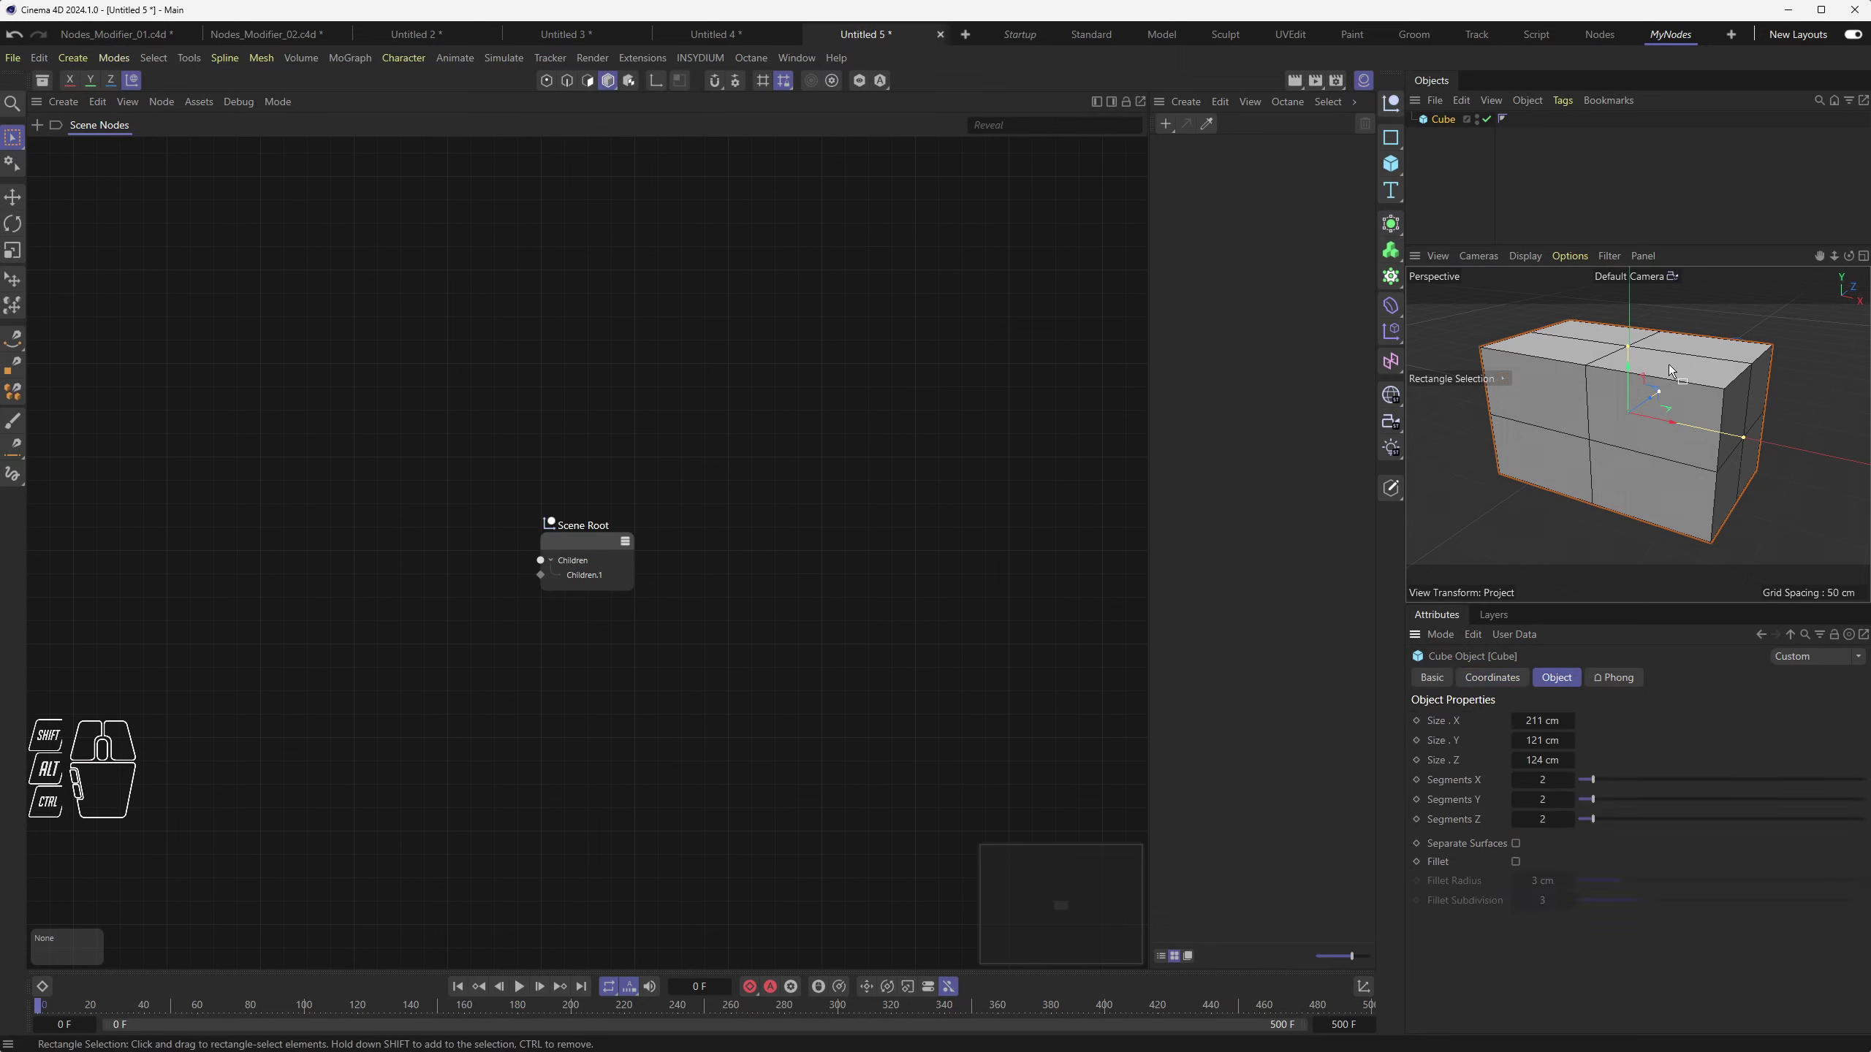
pyautogui.click(1476, 683)
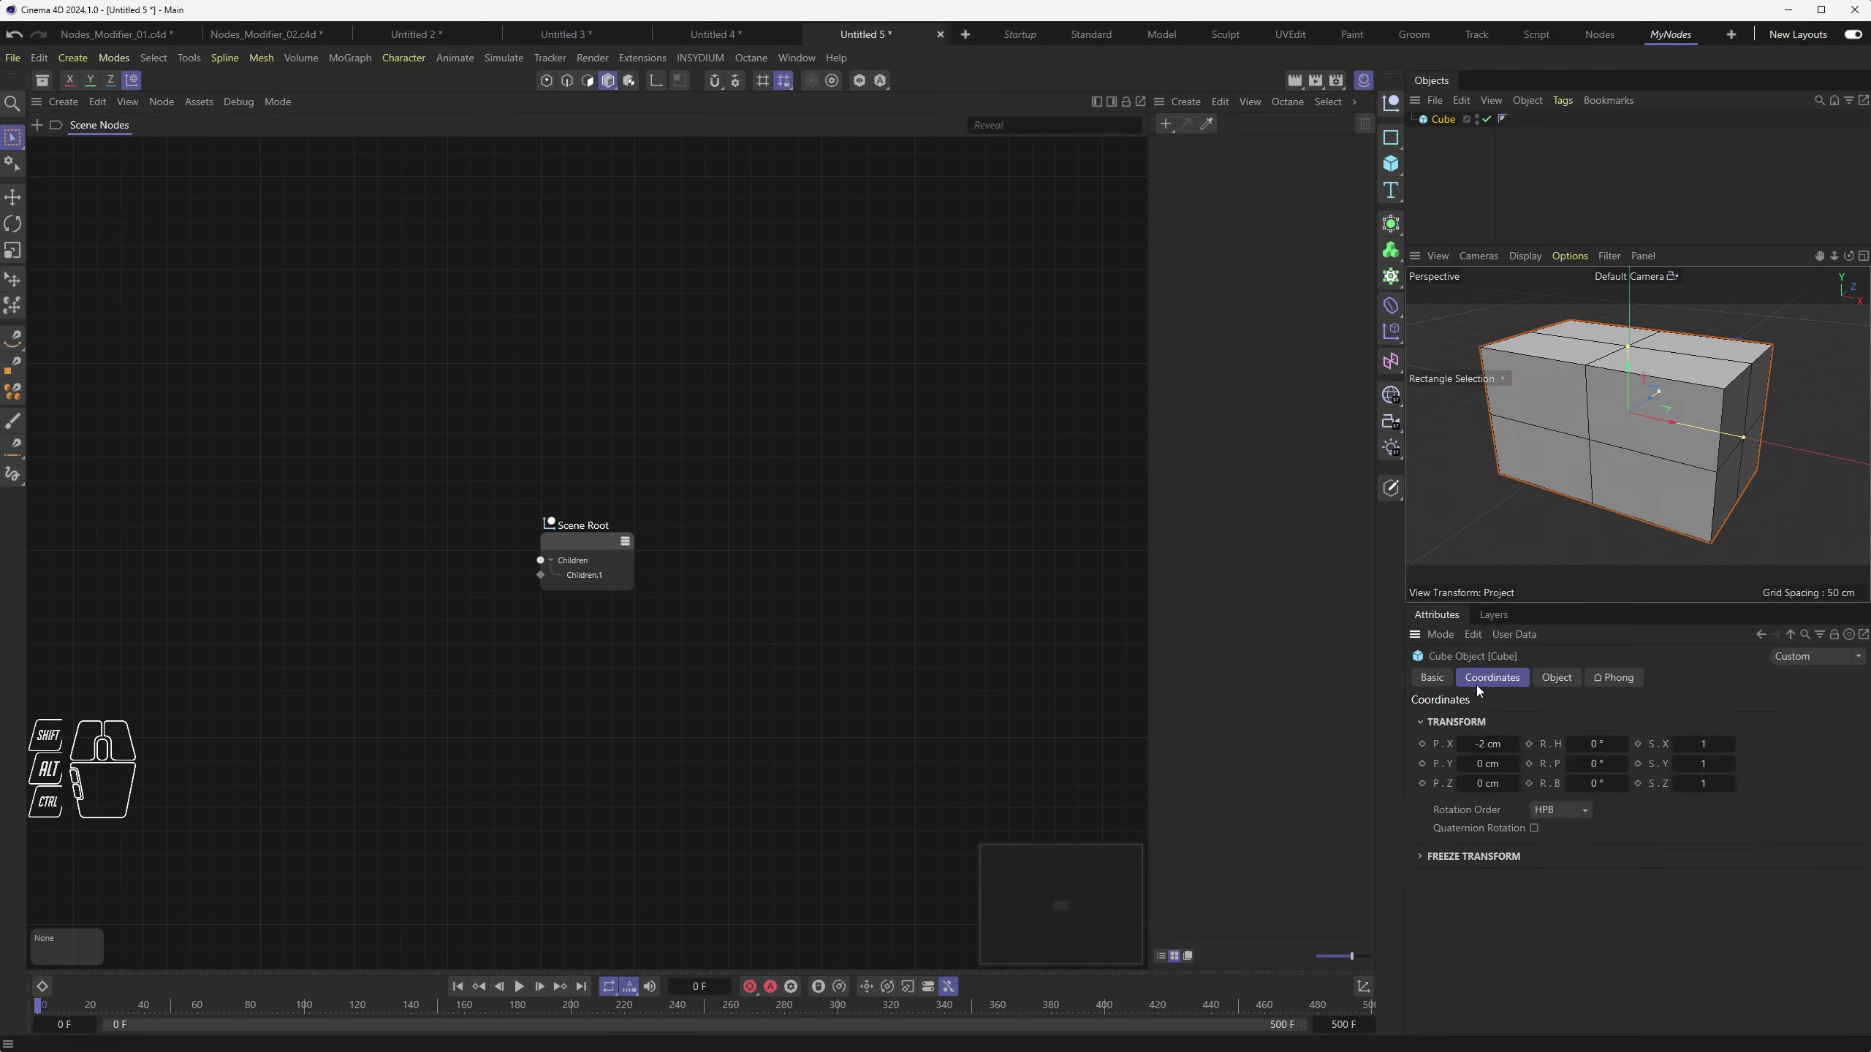
pyautogui.moveTo(1489, 743); pyautogui.dragTo(1556, 764)
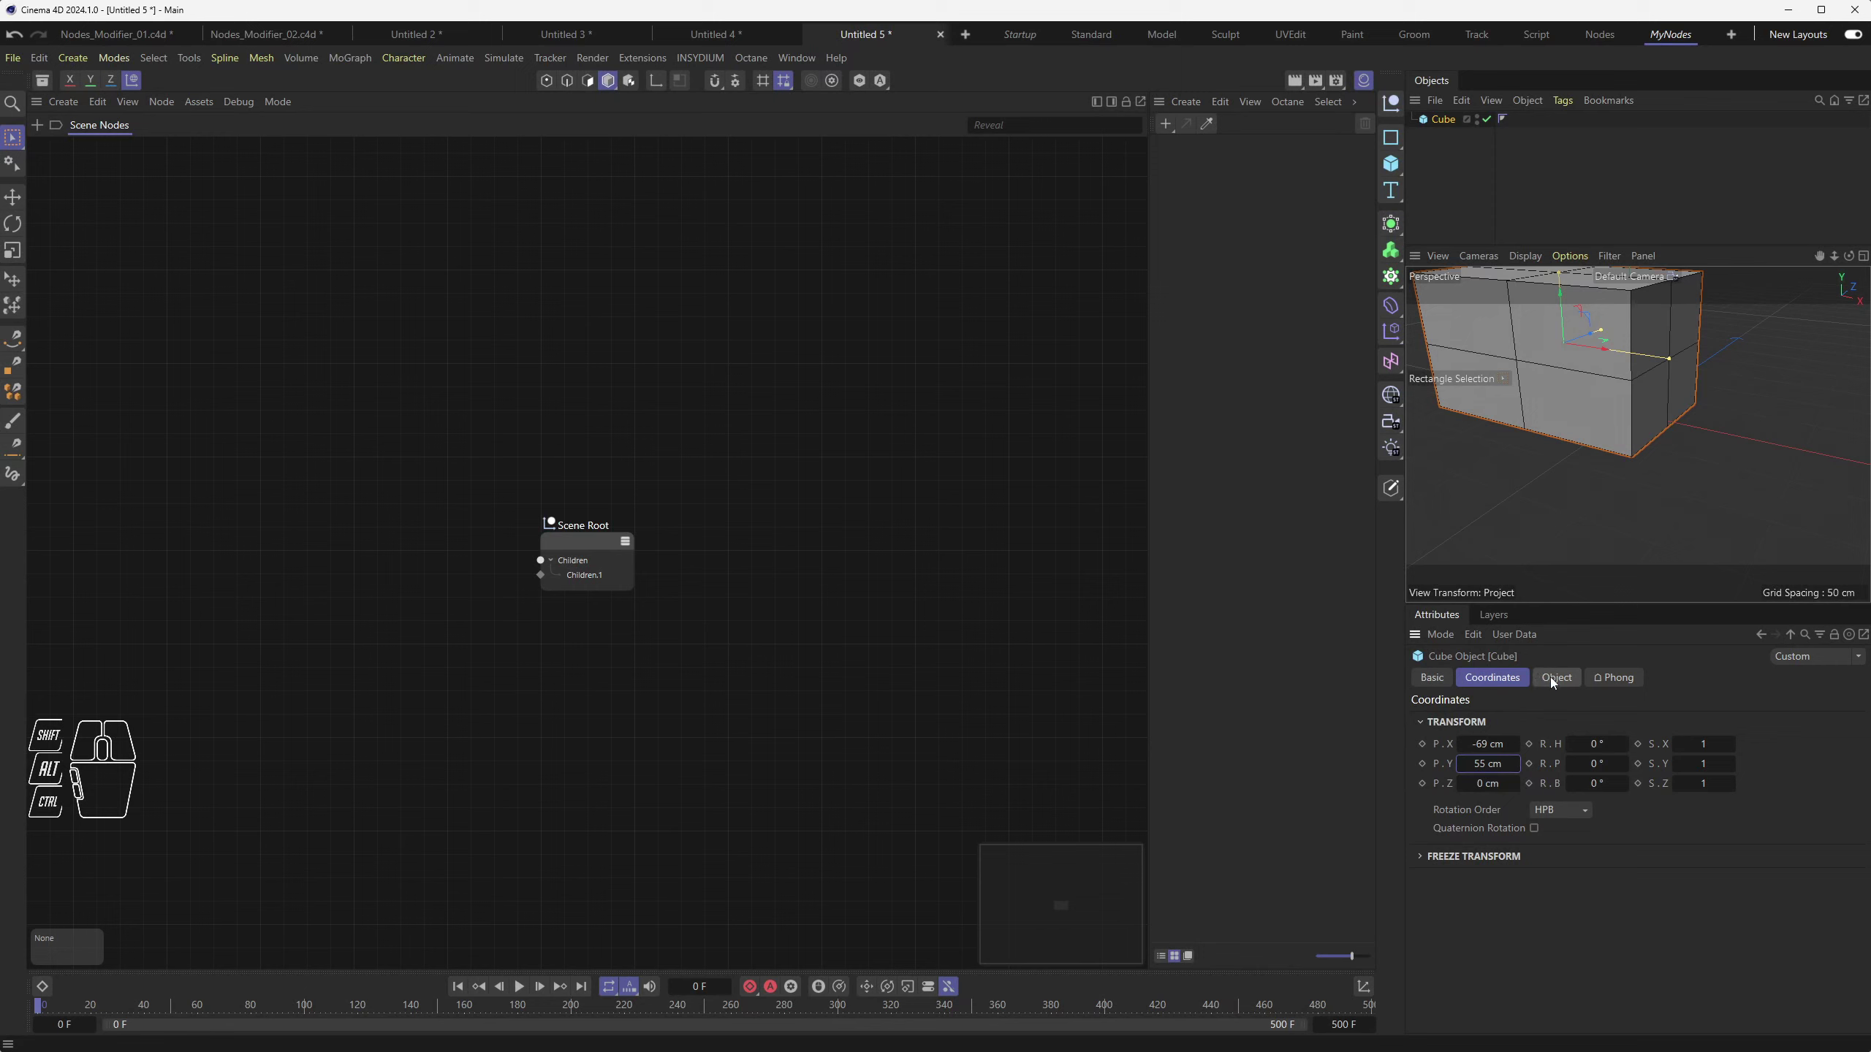
pyautogui.moveTo(1493, 747); pyautogui.dragTo(1473, 783)
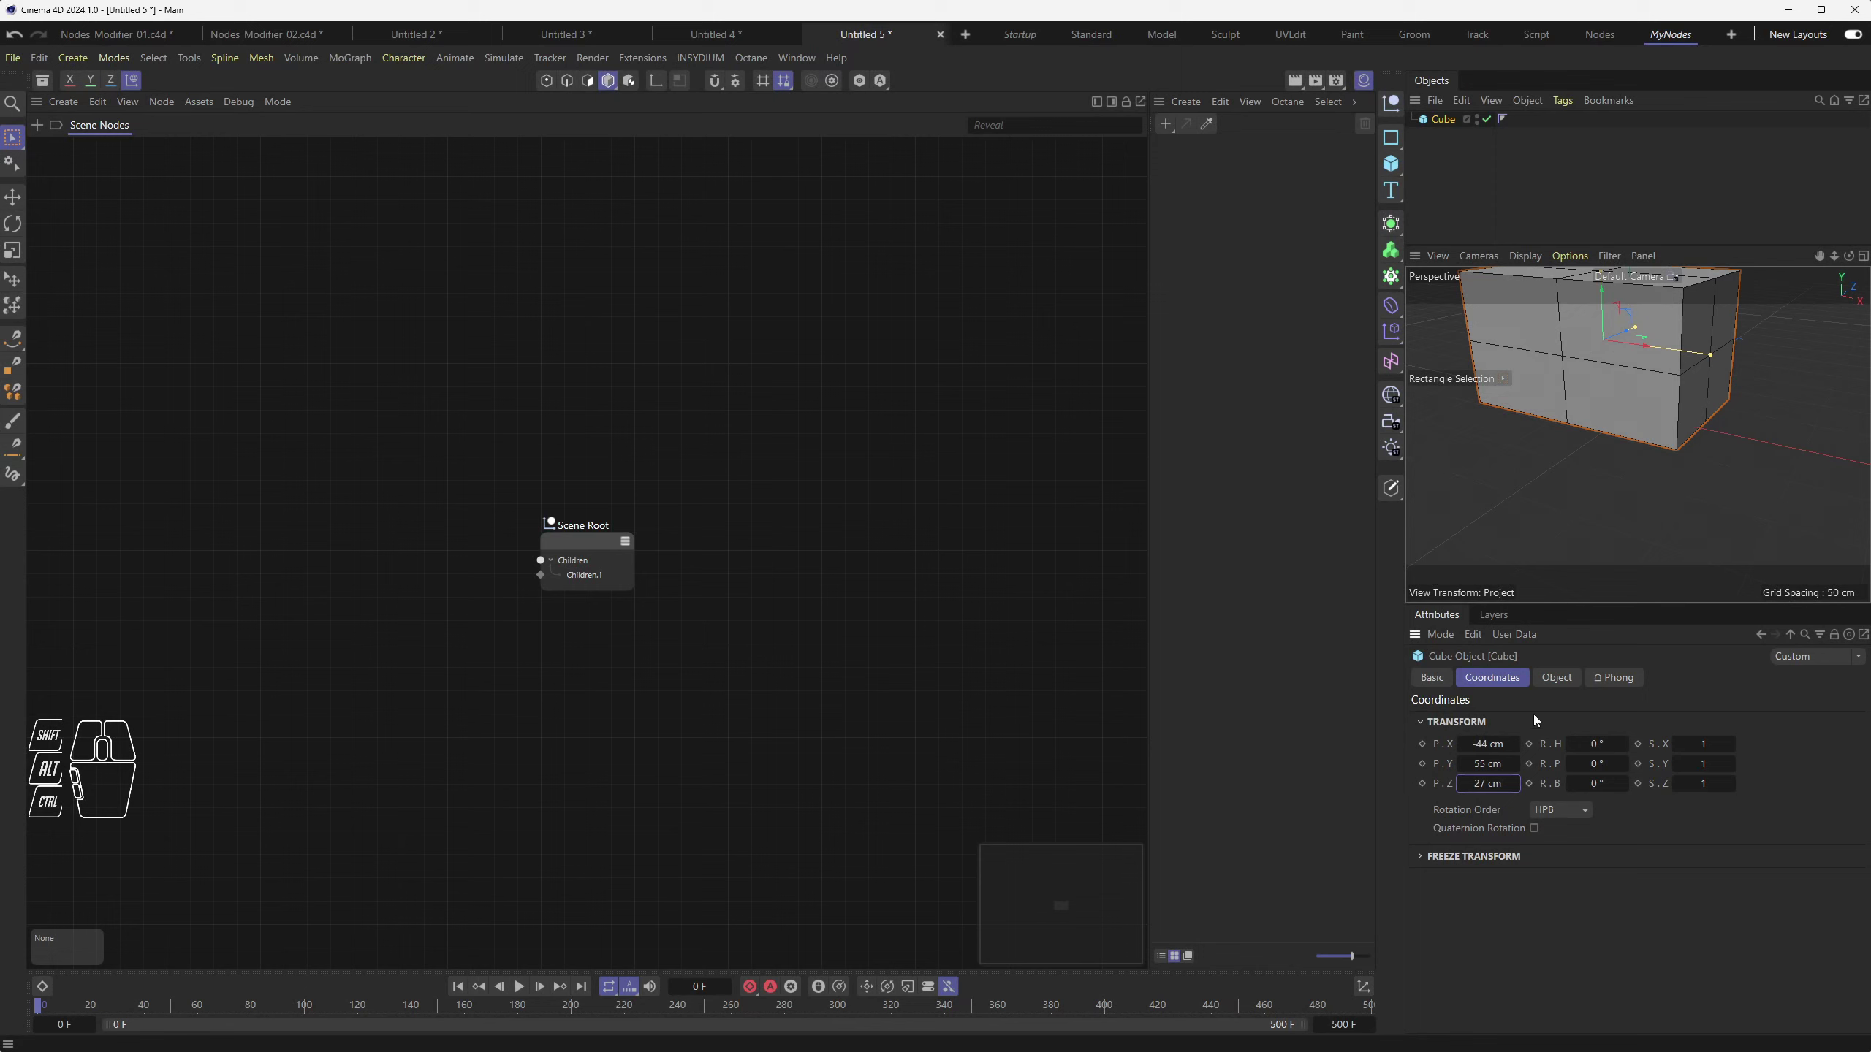
pyautogui.moveTo(1594, 765)
pyautogui.mouseDown()
pyautogui.moveTo(1619, 765)
pyautogui.moveTo(1574, 764)
pyautogui.moveTo(1618, 765)
pyautogui.mouseUp()
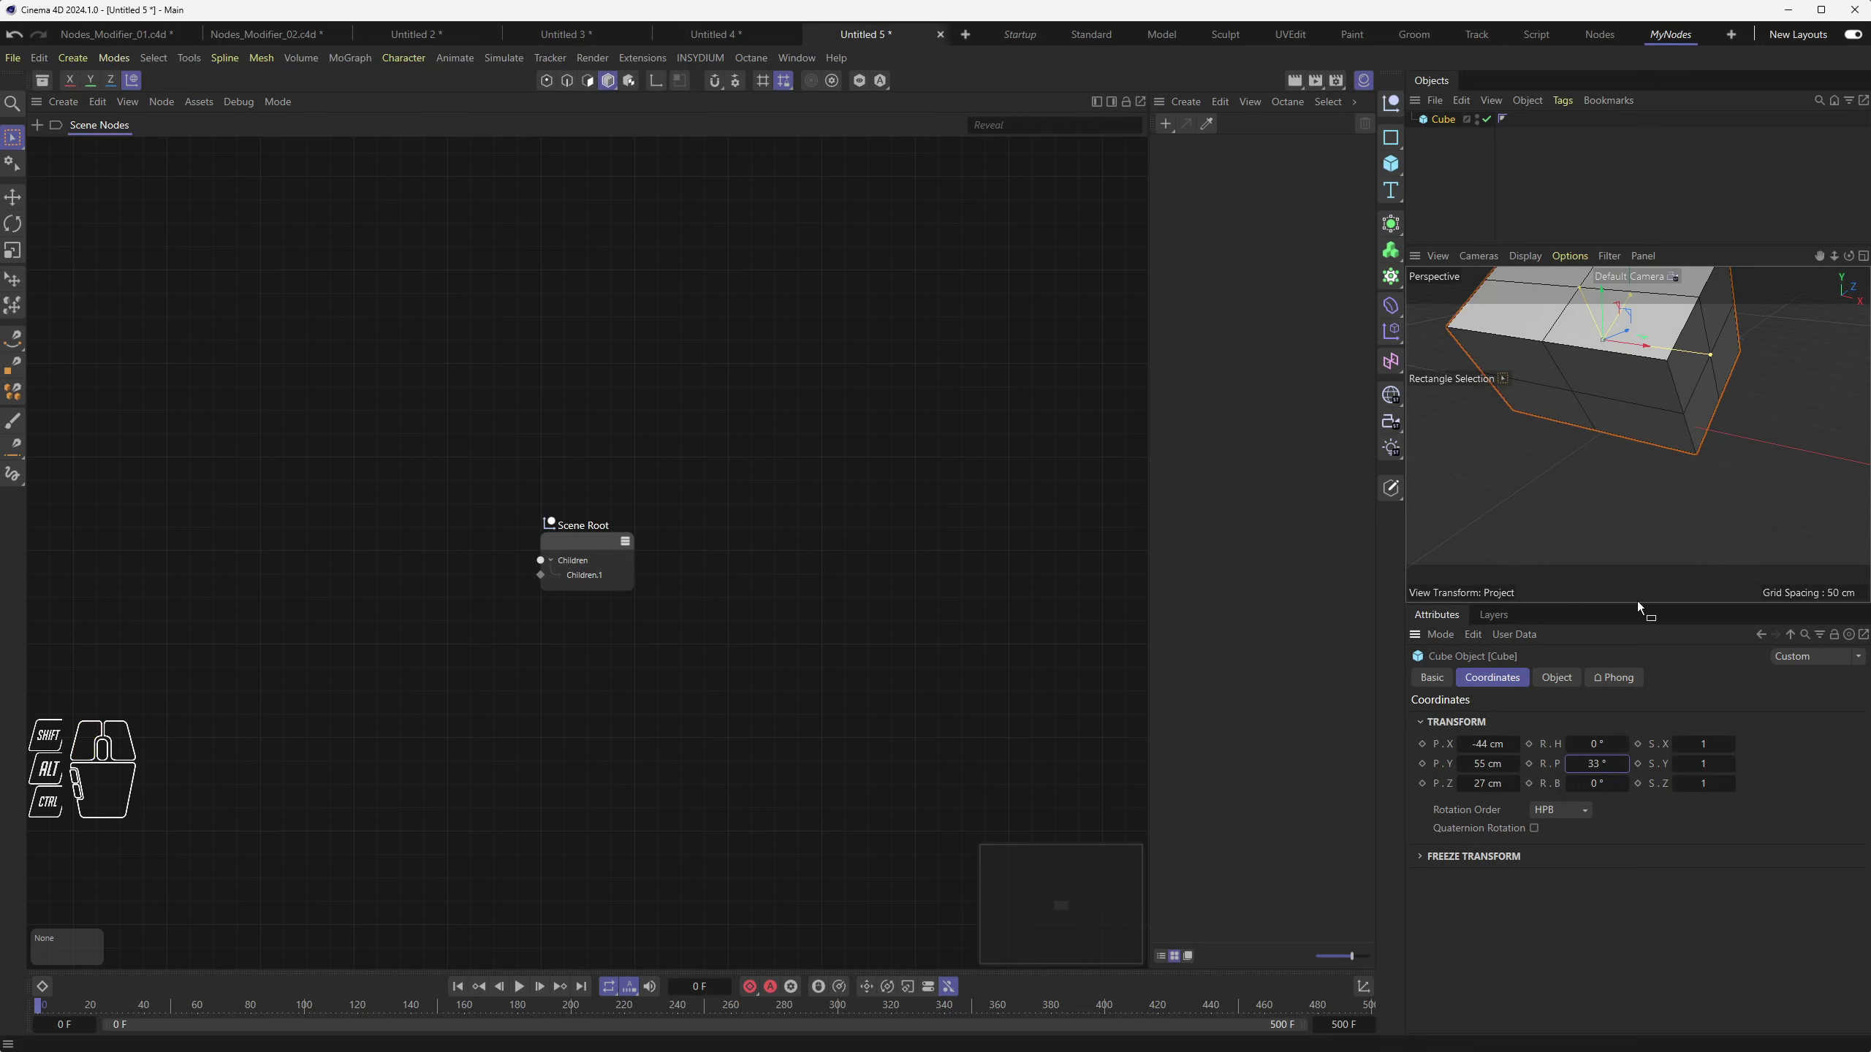
pyautogui.moveTo(1606, 317); pyautogui.dragTo(1606, 370)
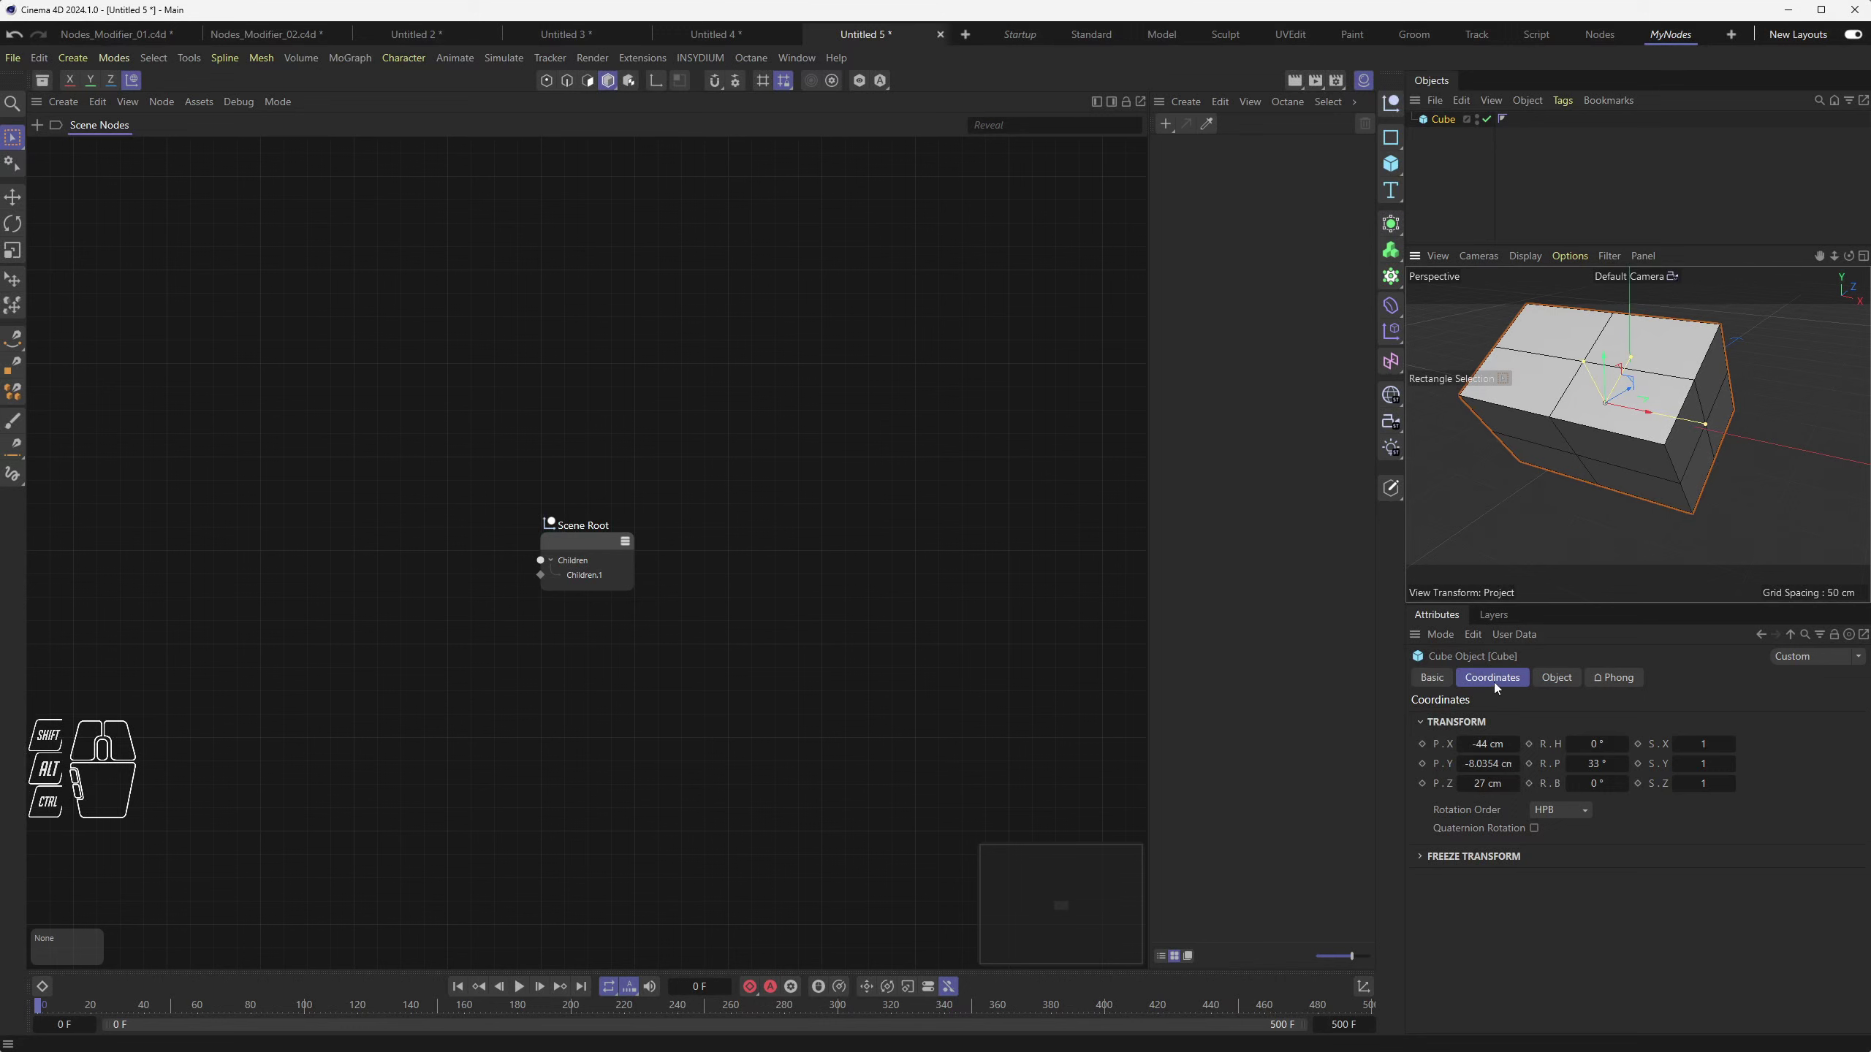
# Compare the cube's object properties with its coordinates, and set its heading rotation to -19°
pyautogui.click(1545, 682)
pyautogui.click(1500, 679)
pyautogui.click(1557, 680)
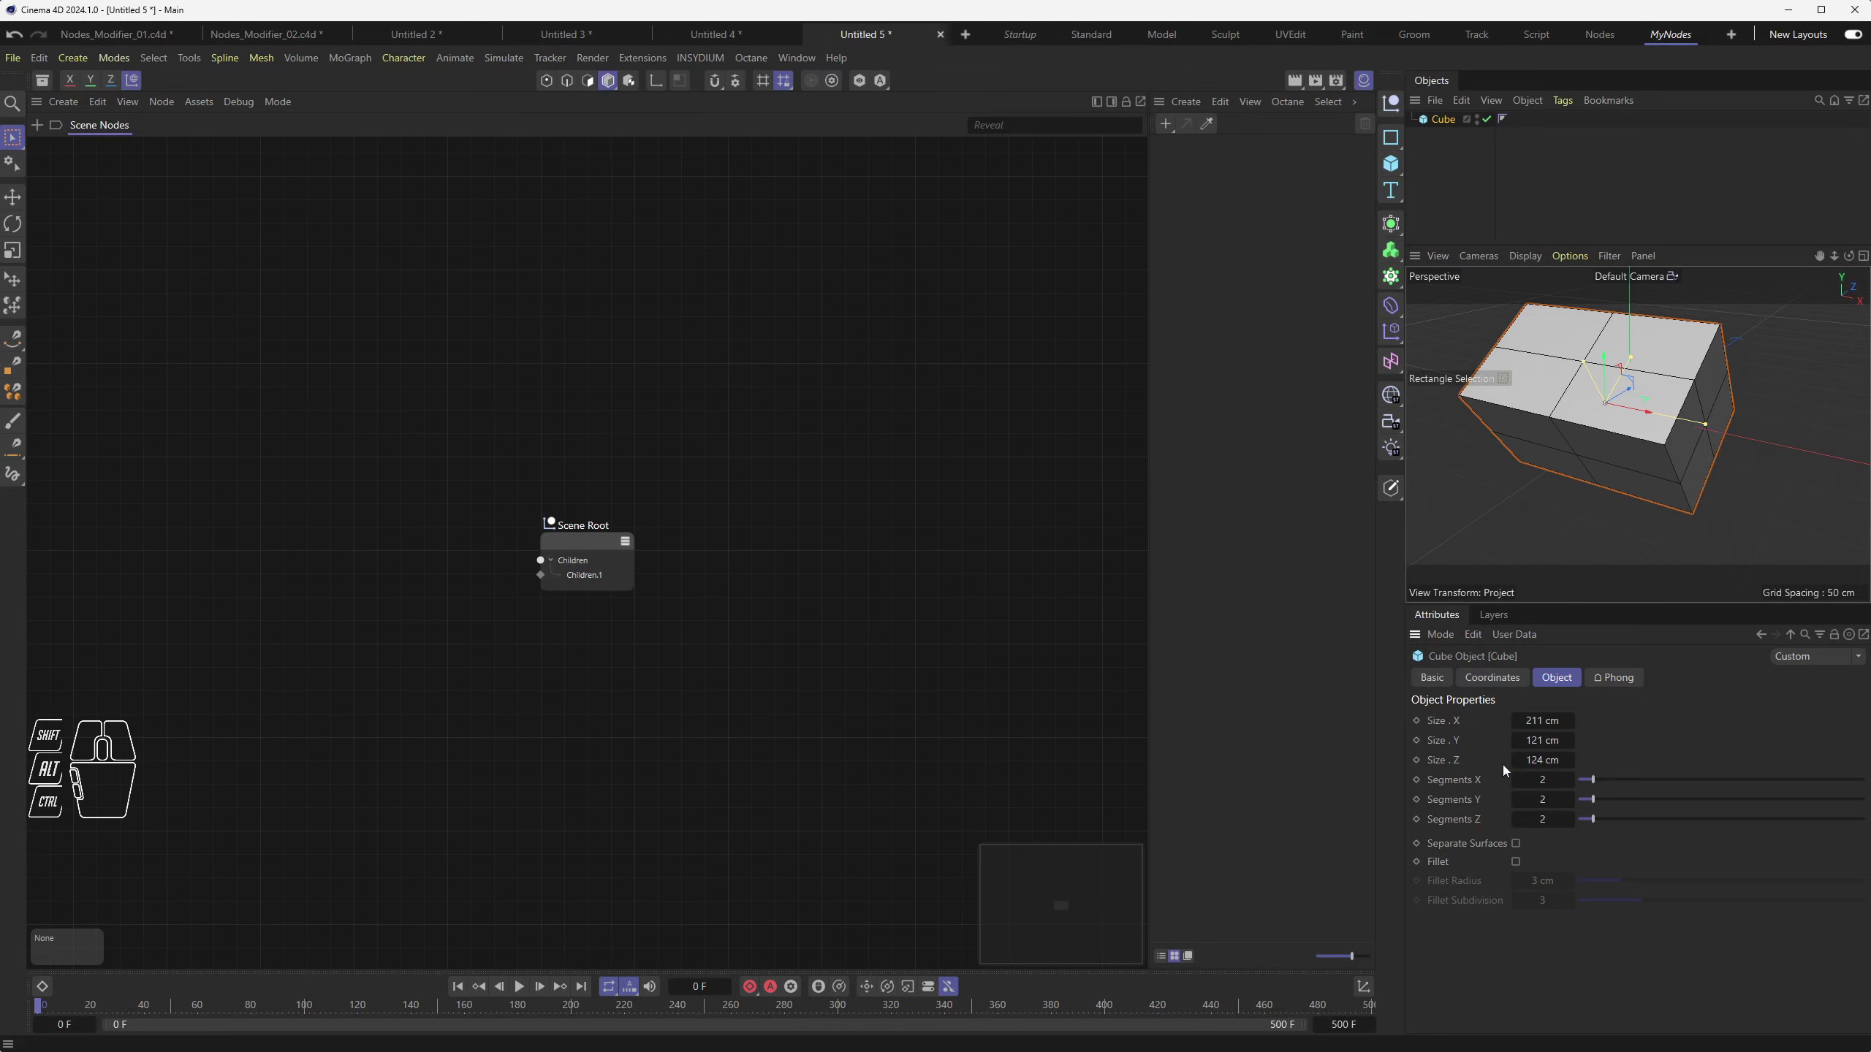
pyautogui.click(1496, 678)
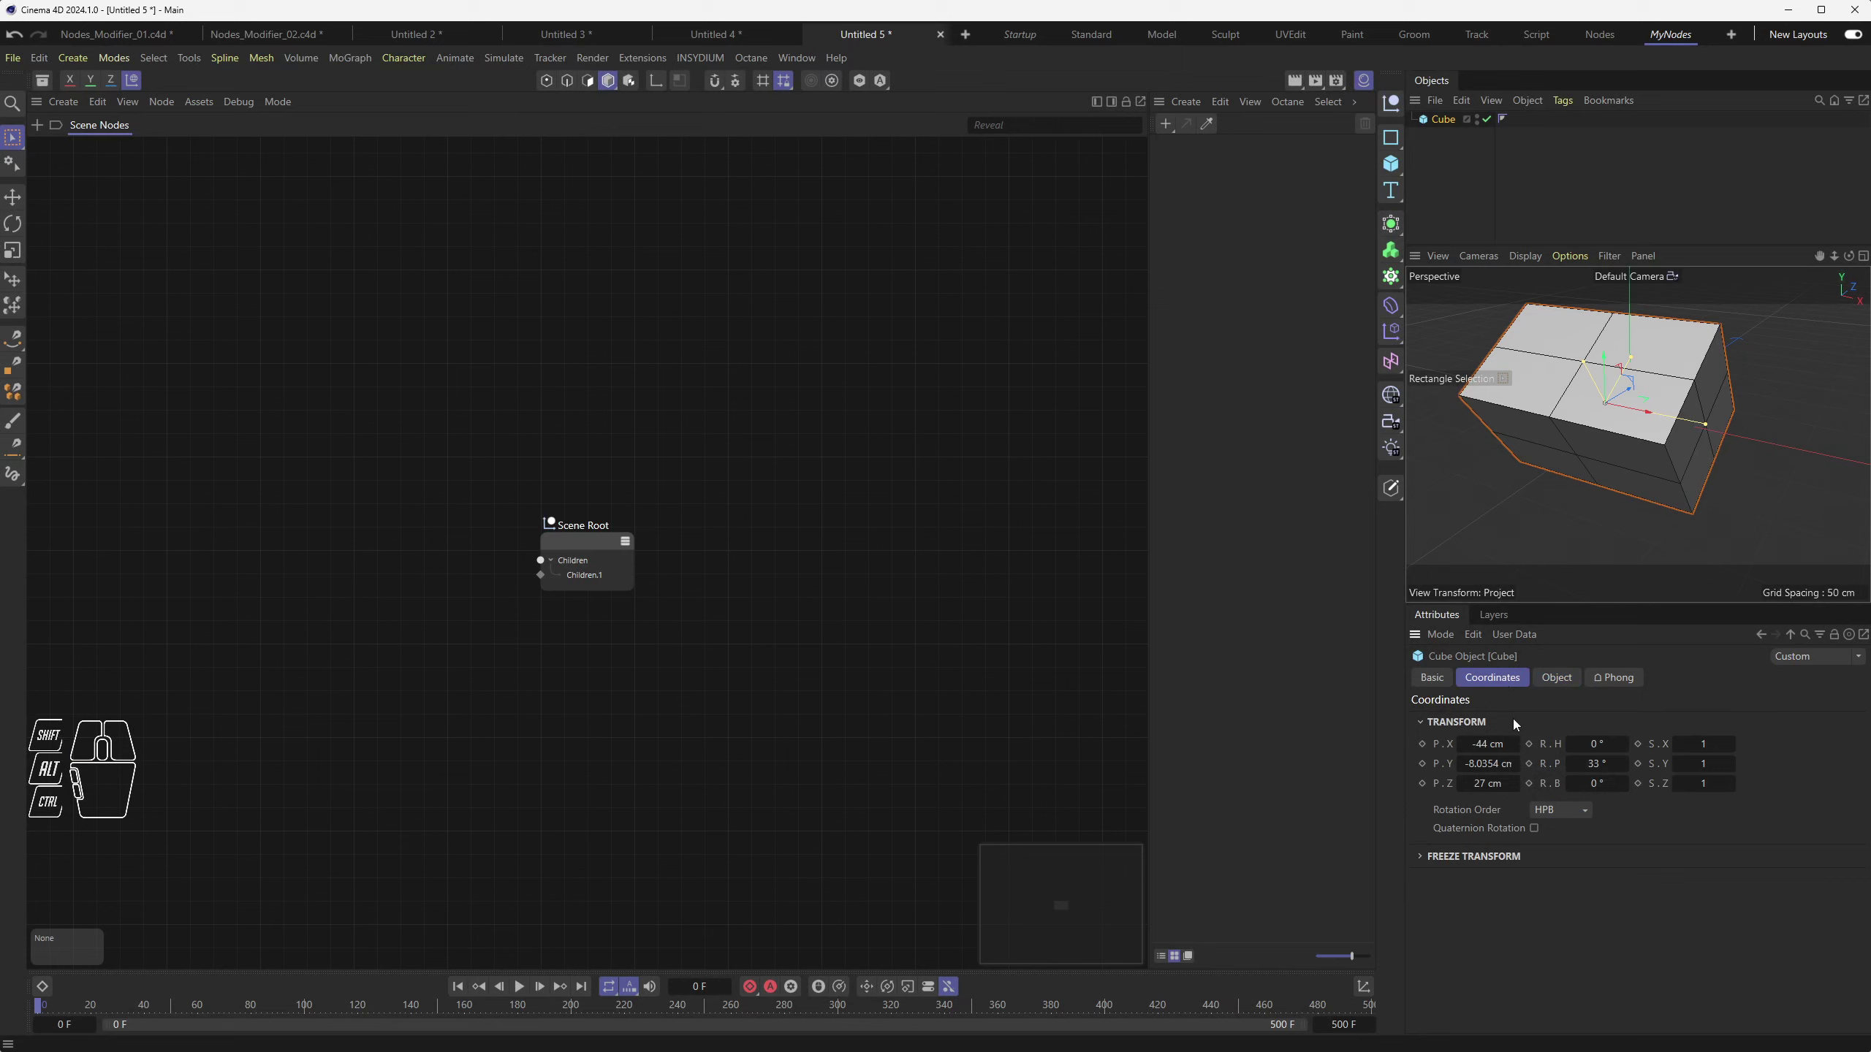
pyautogui.click(1556, 680)
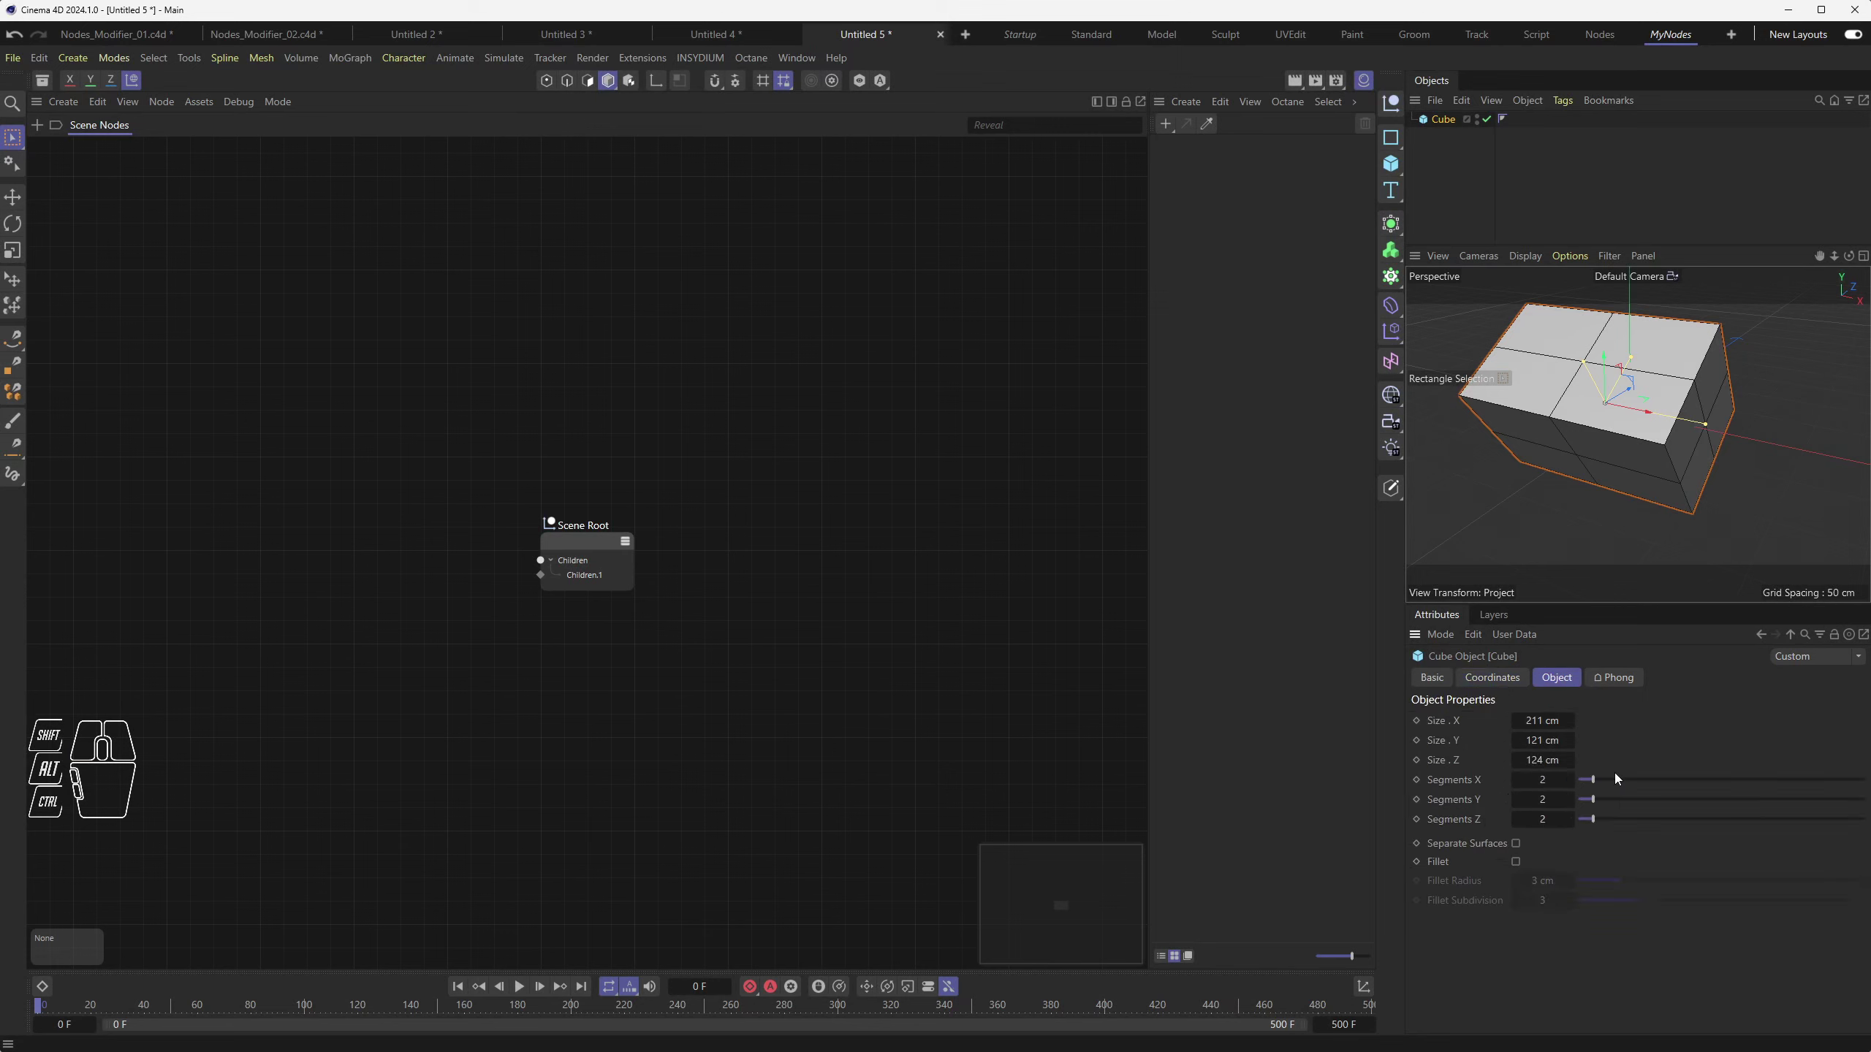
pyautogui.click(1494, 678)
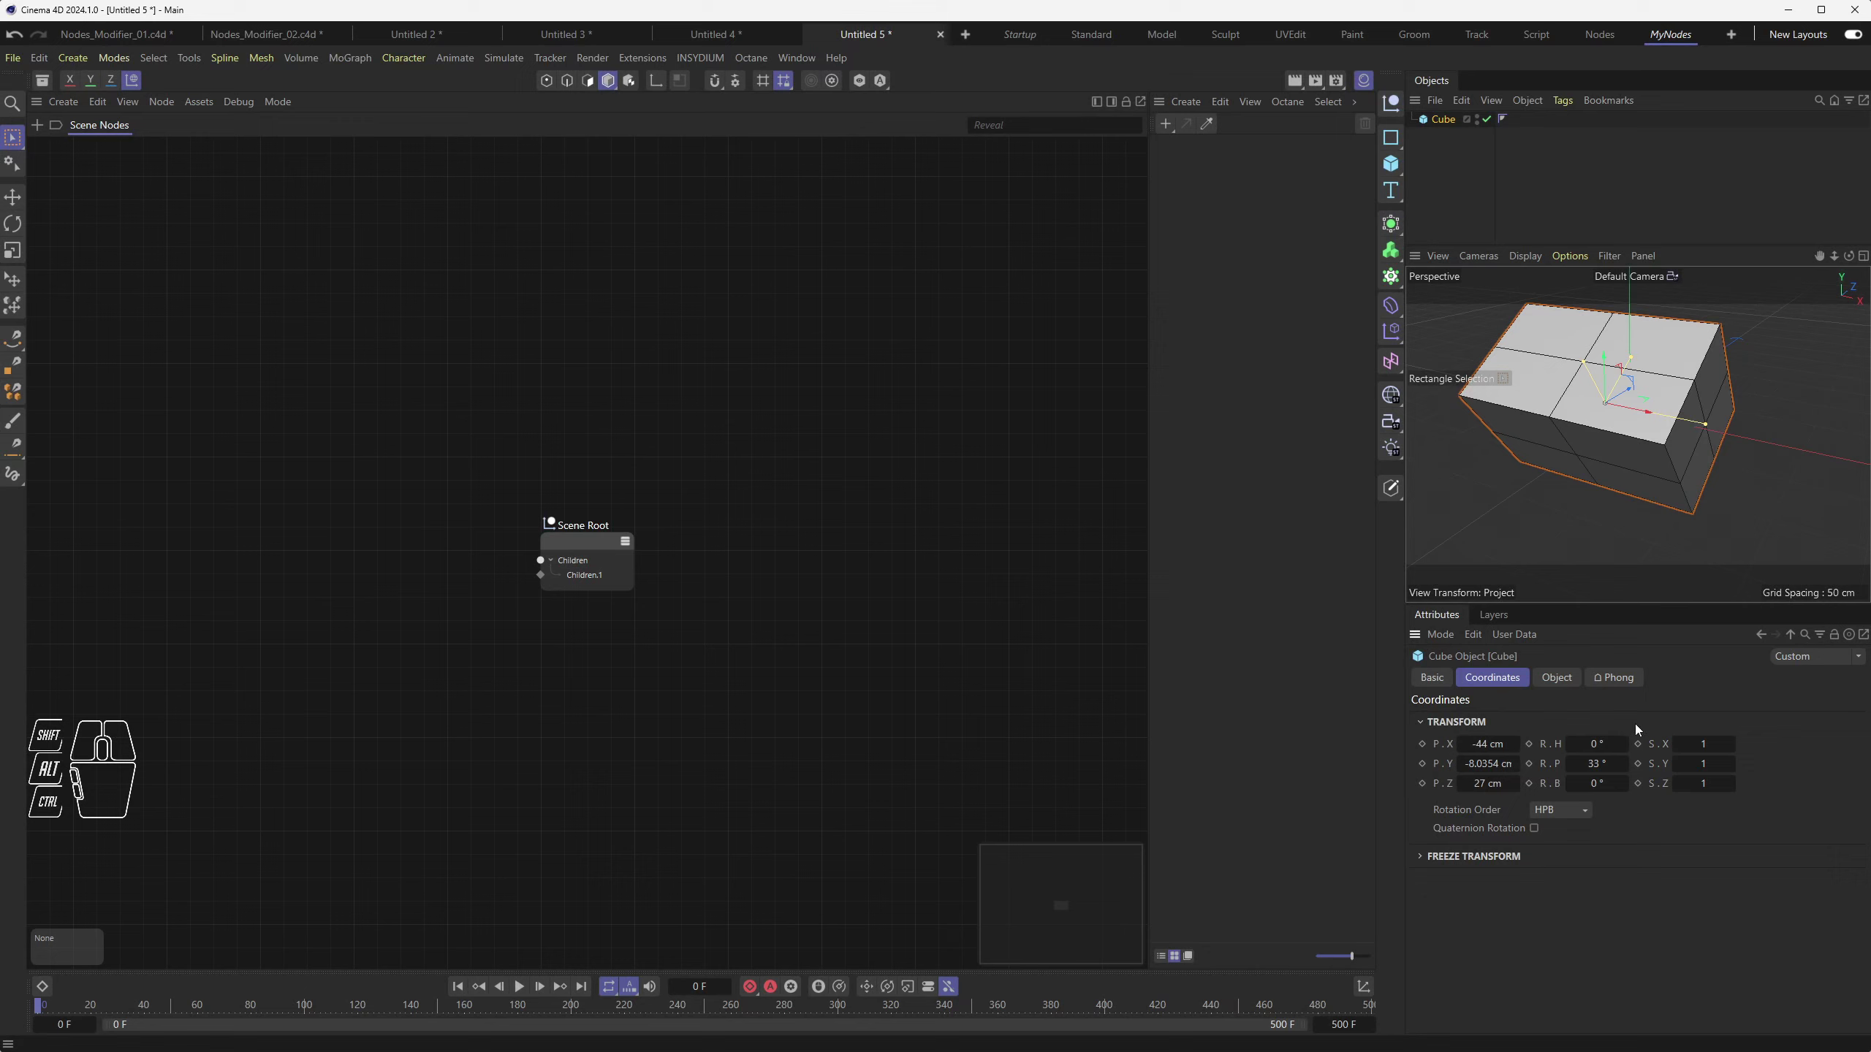
pyautogui.moveTo(1594, 744)
pyautogui.mouseDown()
pyautogui.moveTo(1570, 744)
pyautogui.moveTo(1614, 744)
pyautogui.moveTo(1565, 742)
pyautogui.mouseUp()
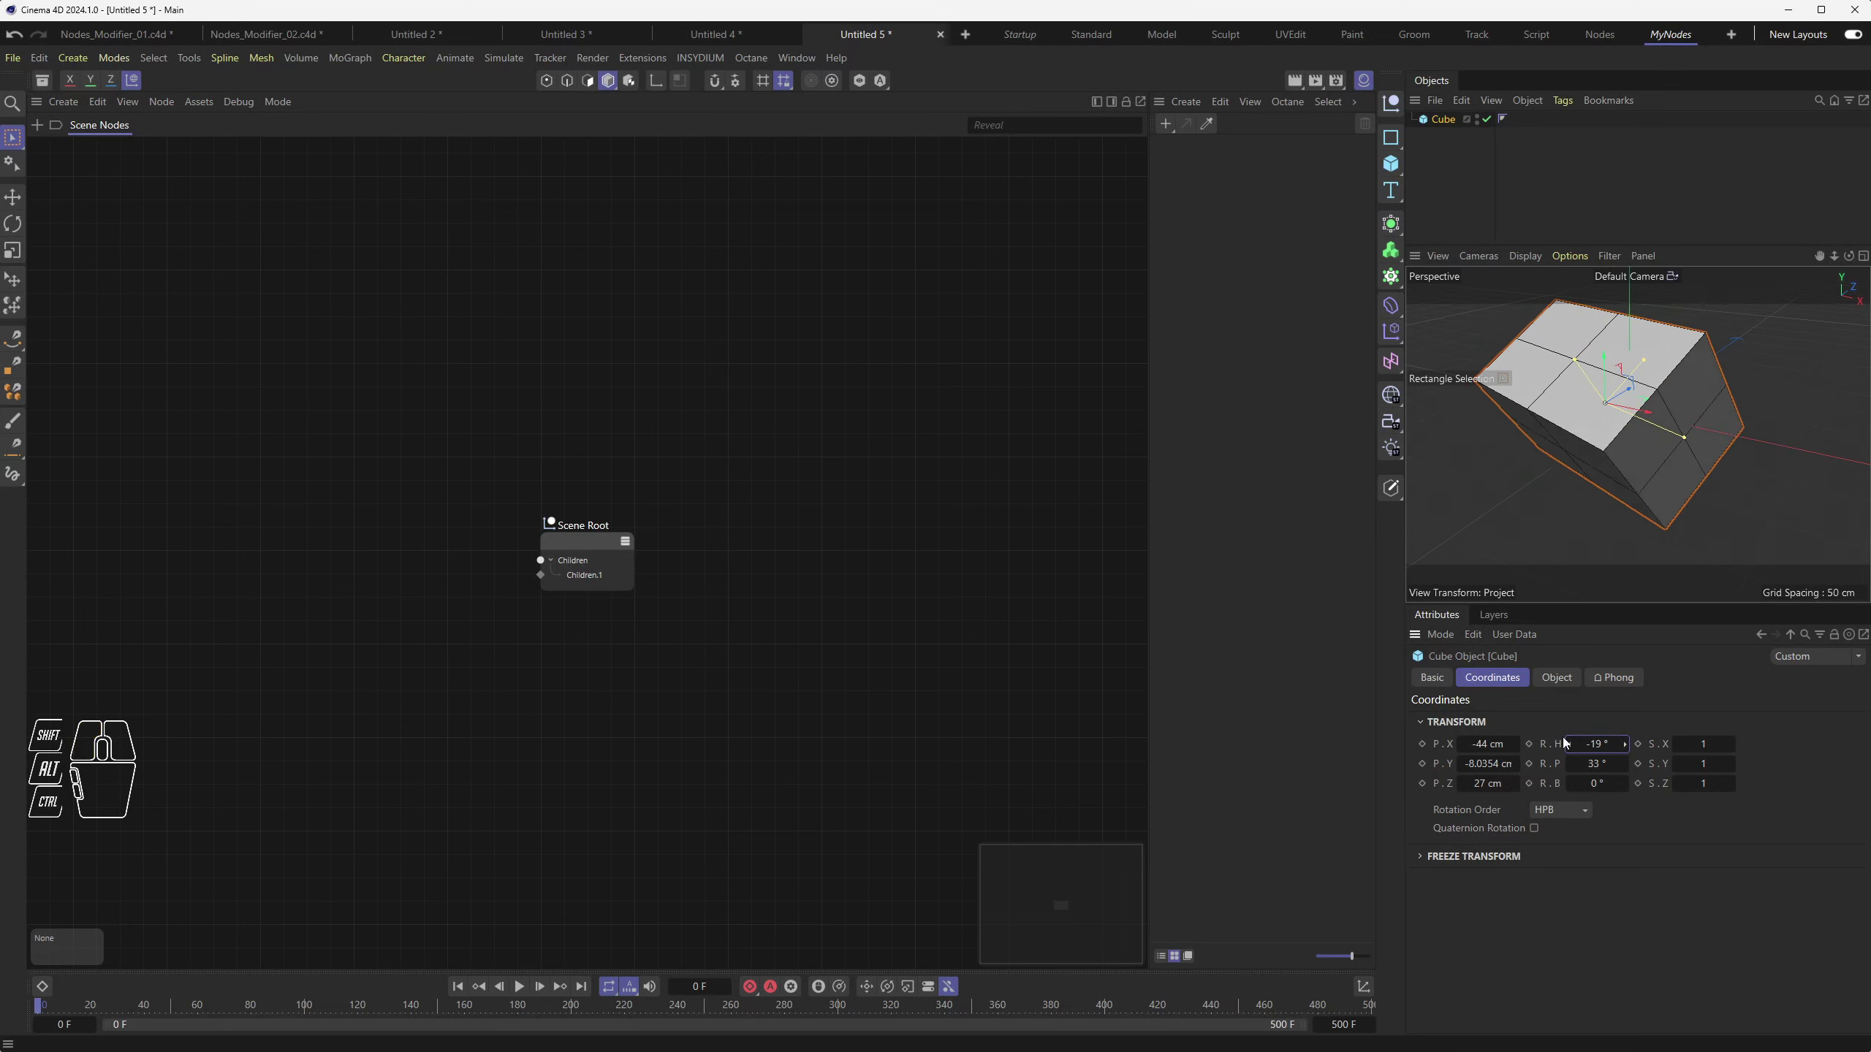
# Try the cube's viewport visibility and Enabled options, restoring visibility to Default and re-enabling the cube
pyautogui.click(1437, 683)
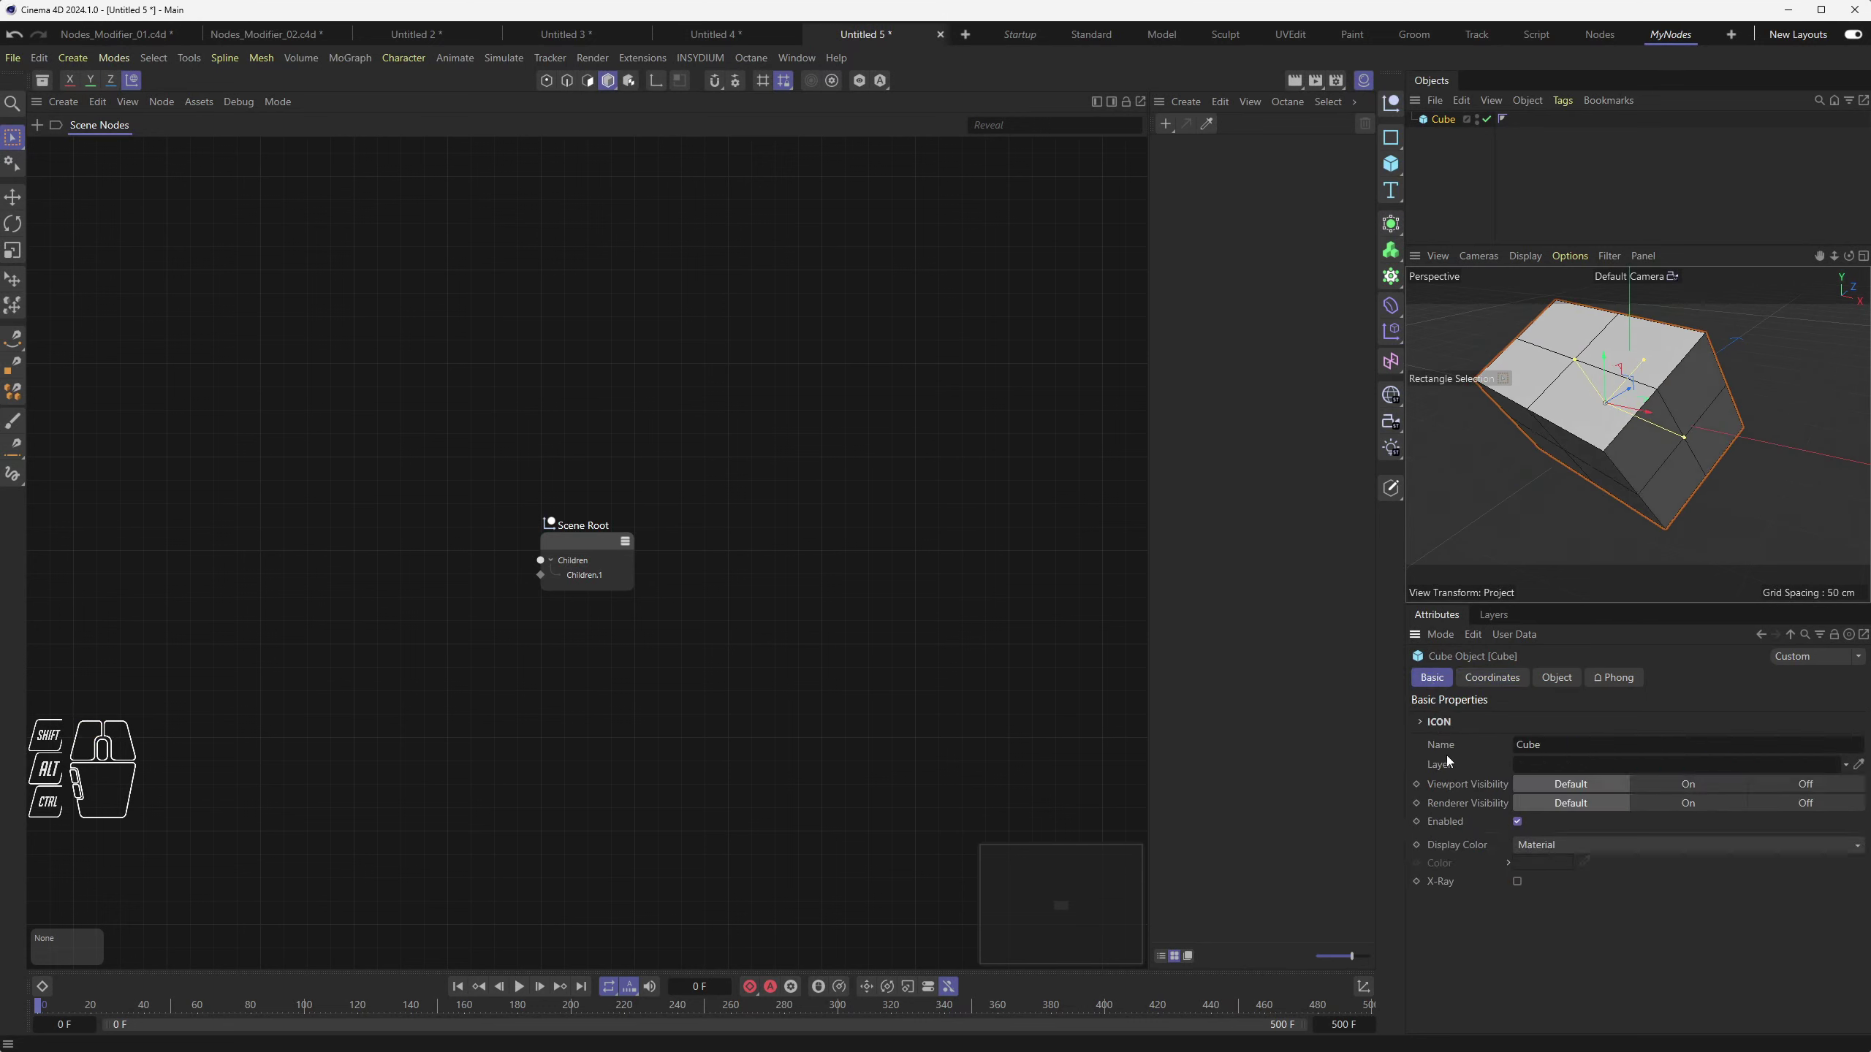
pyautogui.click(1689, 785)
pyautogui.click(1701, 786)
pyautogui.click(1784, 784)
pyautogui.click(1577, 784)
pyautogui.click(1517, 821)
pyautogui.click(1517, 823)
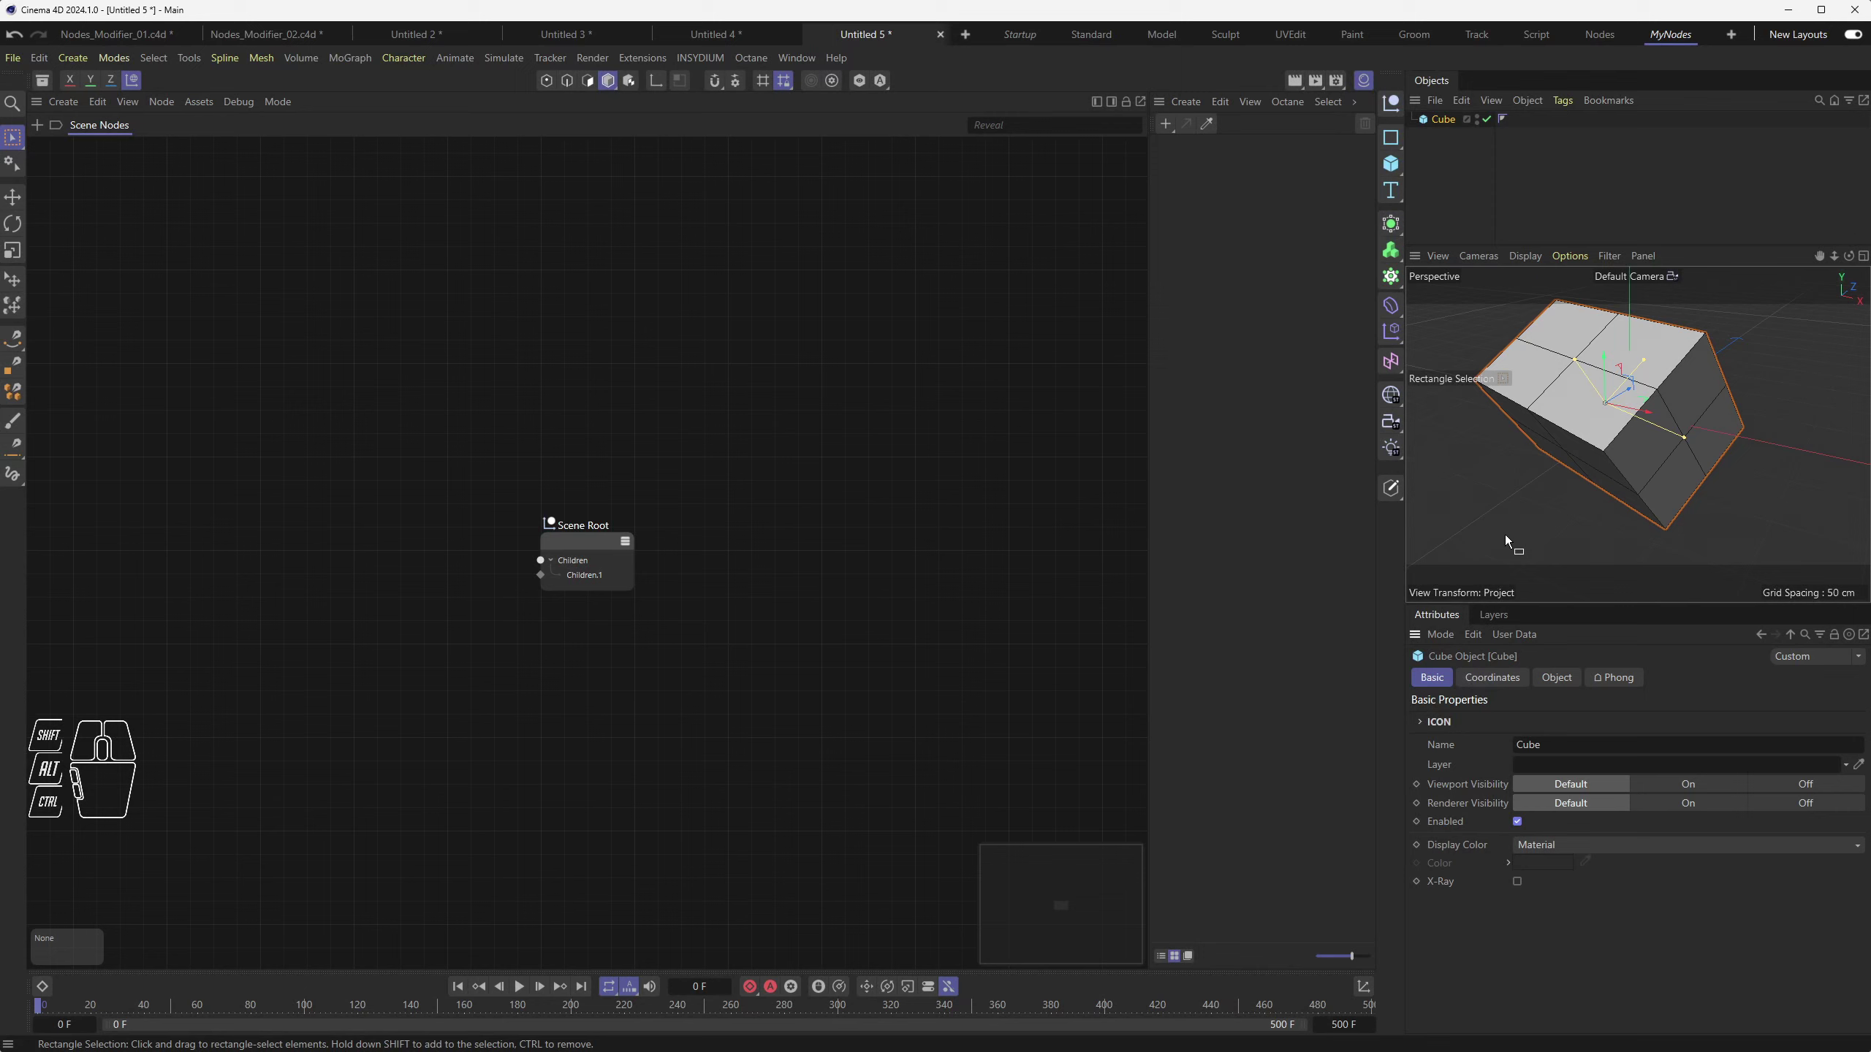
# Add a sphere primitive and move it along the X axis so it sits beside the cube
pyautogui.click(1459, 171)
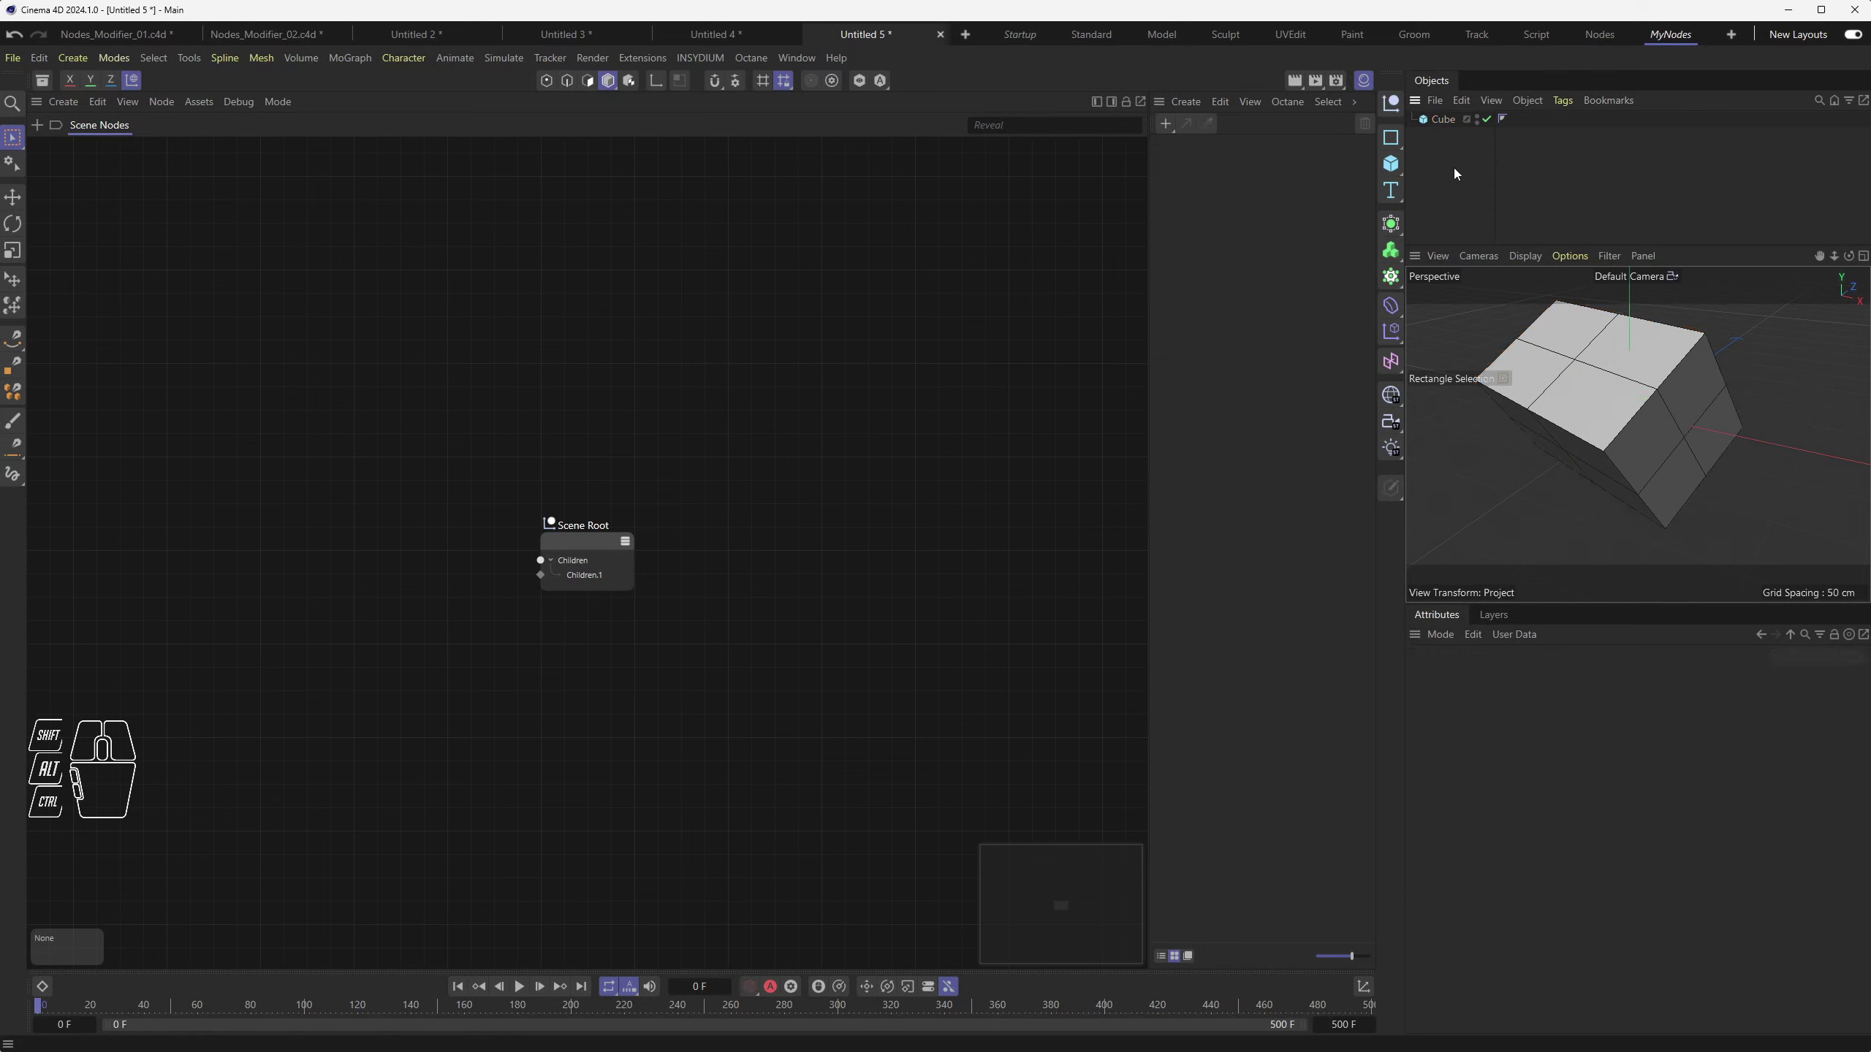
pyautogui.moveTo(1391, 163); pyautogui.dragTo(1555, 245)
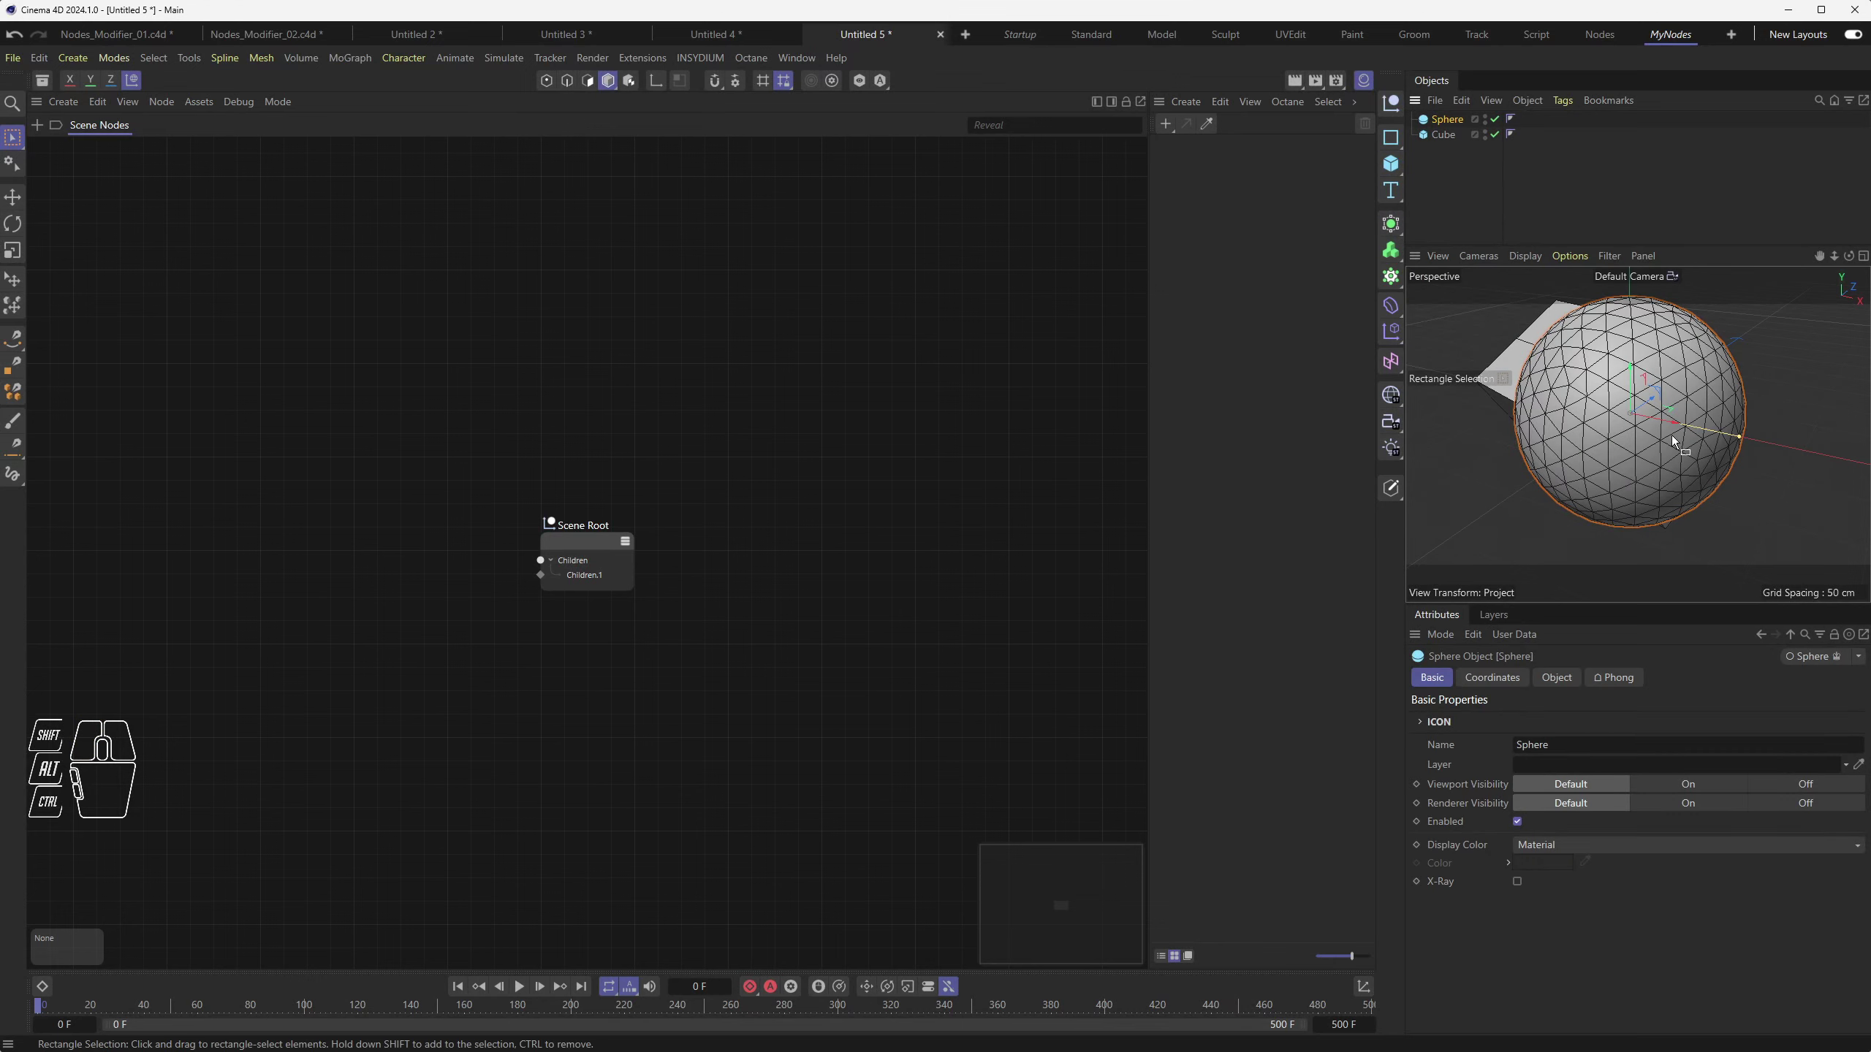
pyautogui.moveTo(1677, 437); pyautogui.dragTo(1844, 461)
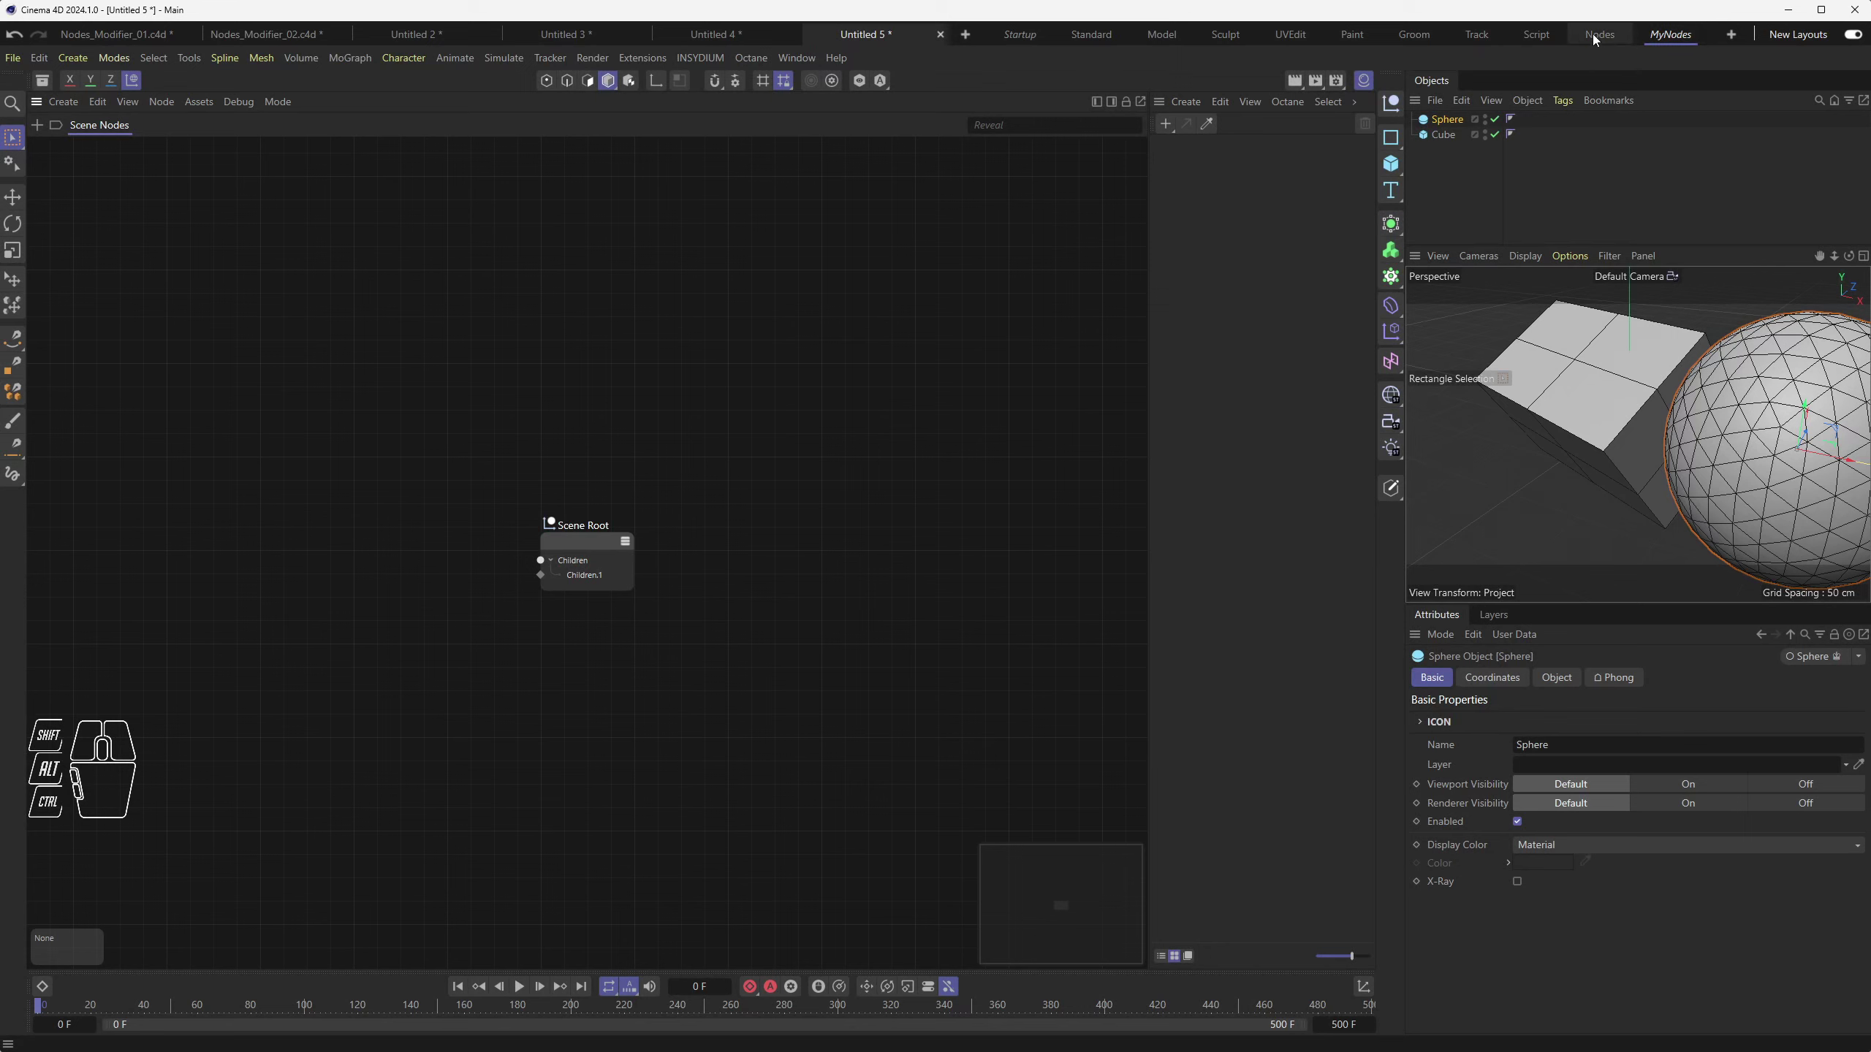
# Widen the Scene Nodes editor and move the Scene Root node toward the upper right of the graph
pyautogui.moveTo(788, 64); pyautogui.dragTo(445, 292)
pyautogui.moveTo(1144, 440); pyautogui.dragTo(1228, 436)
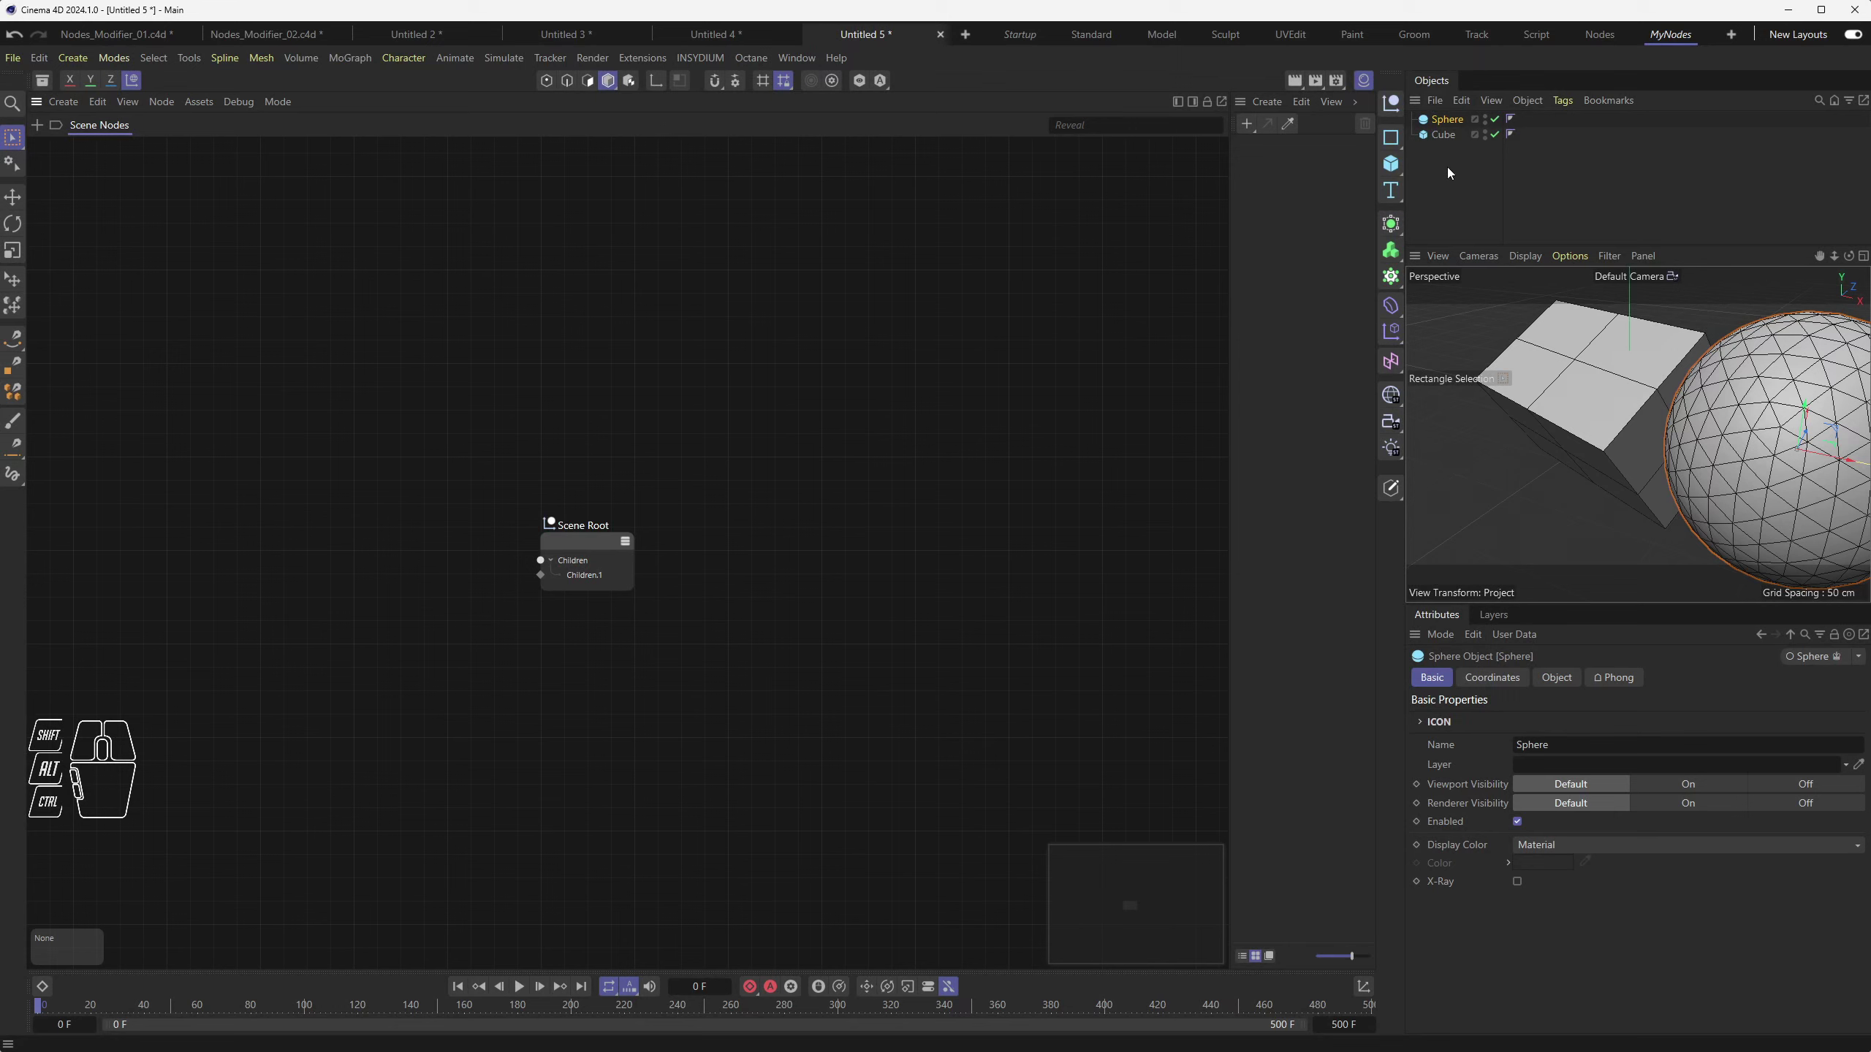
pyautogui.click(577, 549)
pyautogui.moveTo(576, 548); pyautogui.dragTo(899, 460)
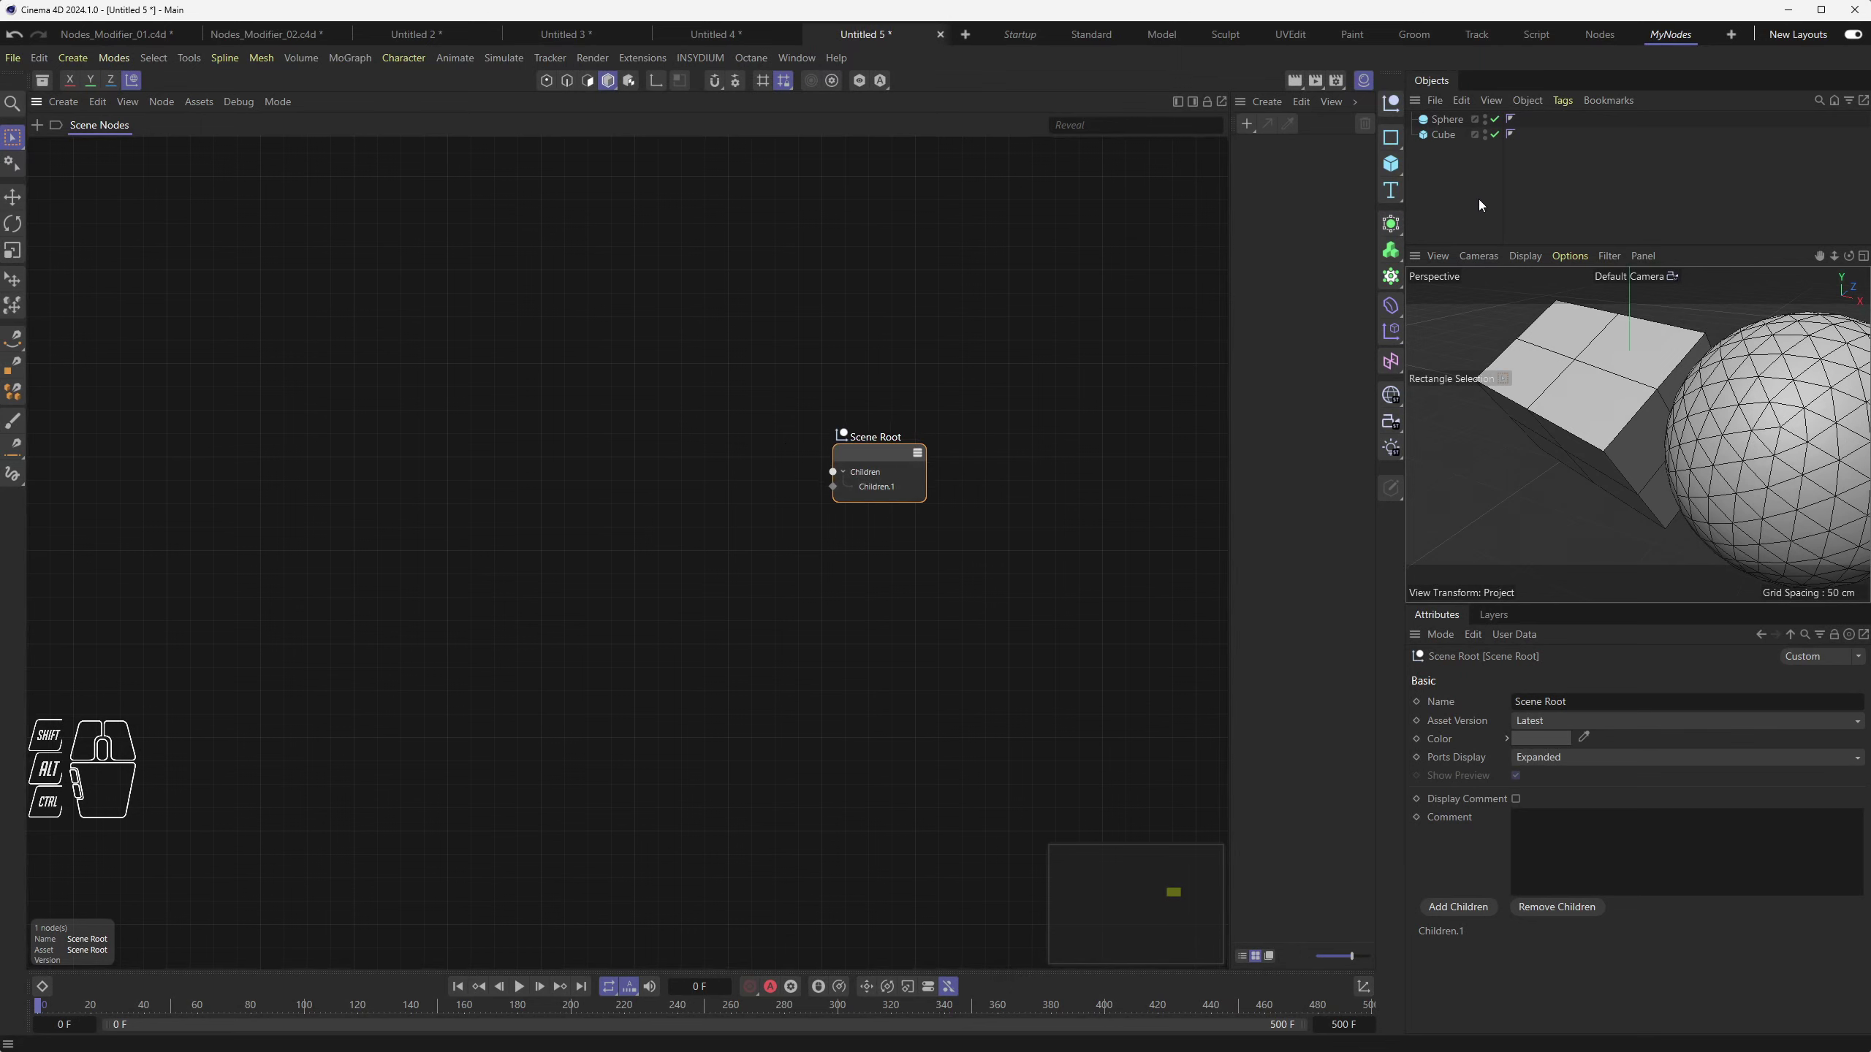
pyautogui.moveTo(874, 457)
pyautogui.mouseDown()
pyautogui.moveTo(897, 413)
pyautogui.moveTo(850, 433)
pyautogui.moveTo(905, 456)
pyautogui.moveTo(865, 440)
pyautogui.moveTo(899, 433)
pyautogui.moveTo(873, 440)
pyautogui.mouseUp()
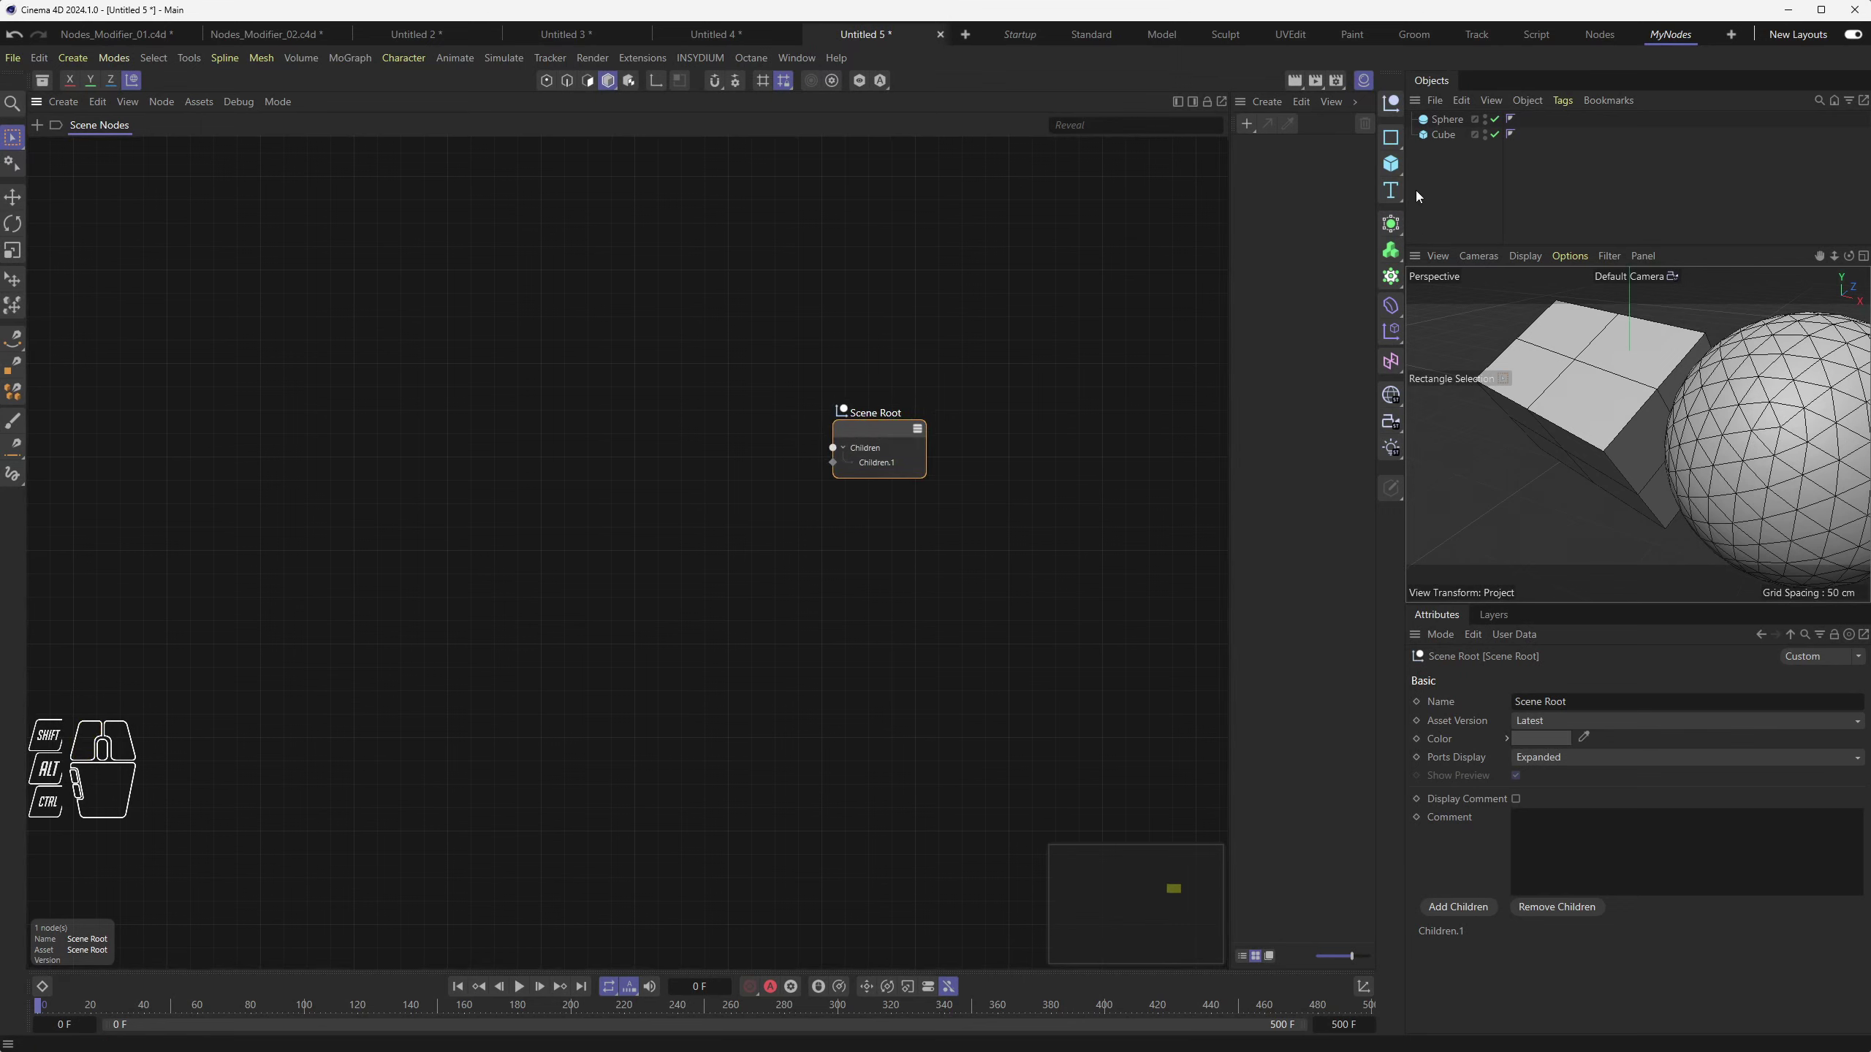
pyautogui.moveTo(874, 437); pyautogui.dragTo(912, 426)
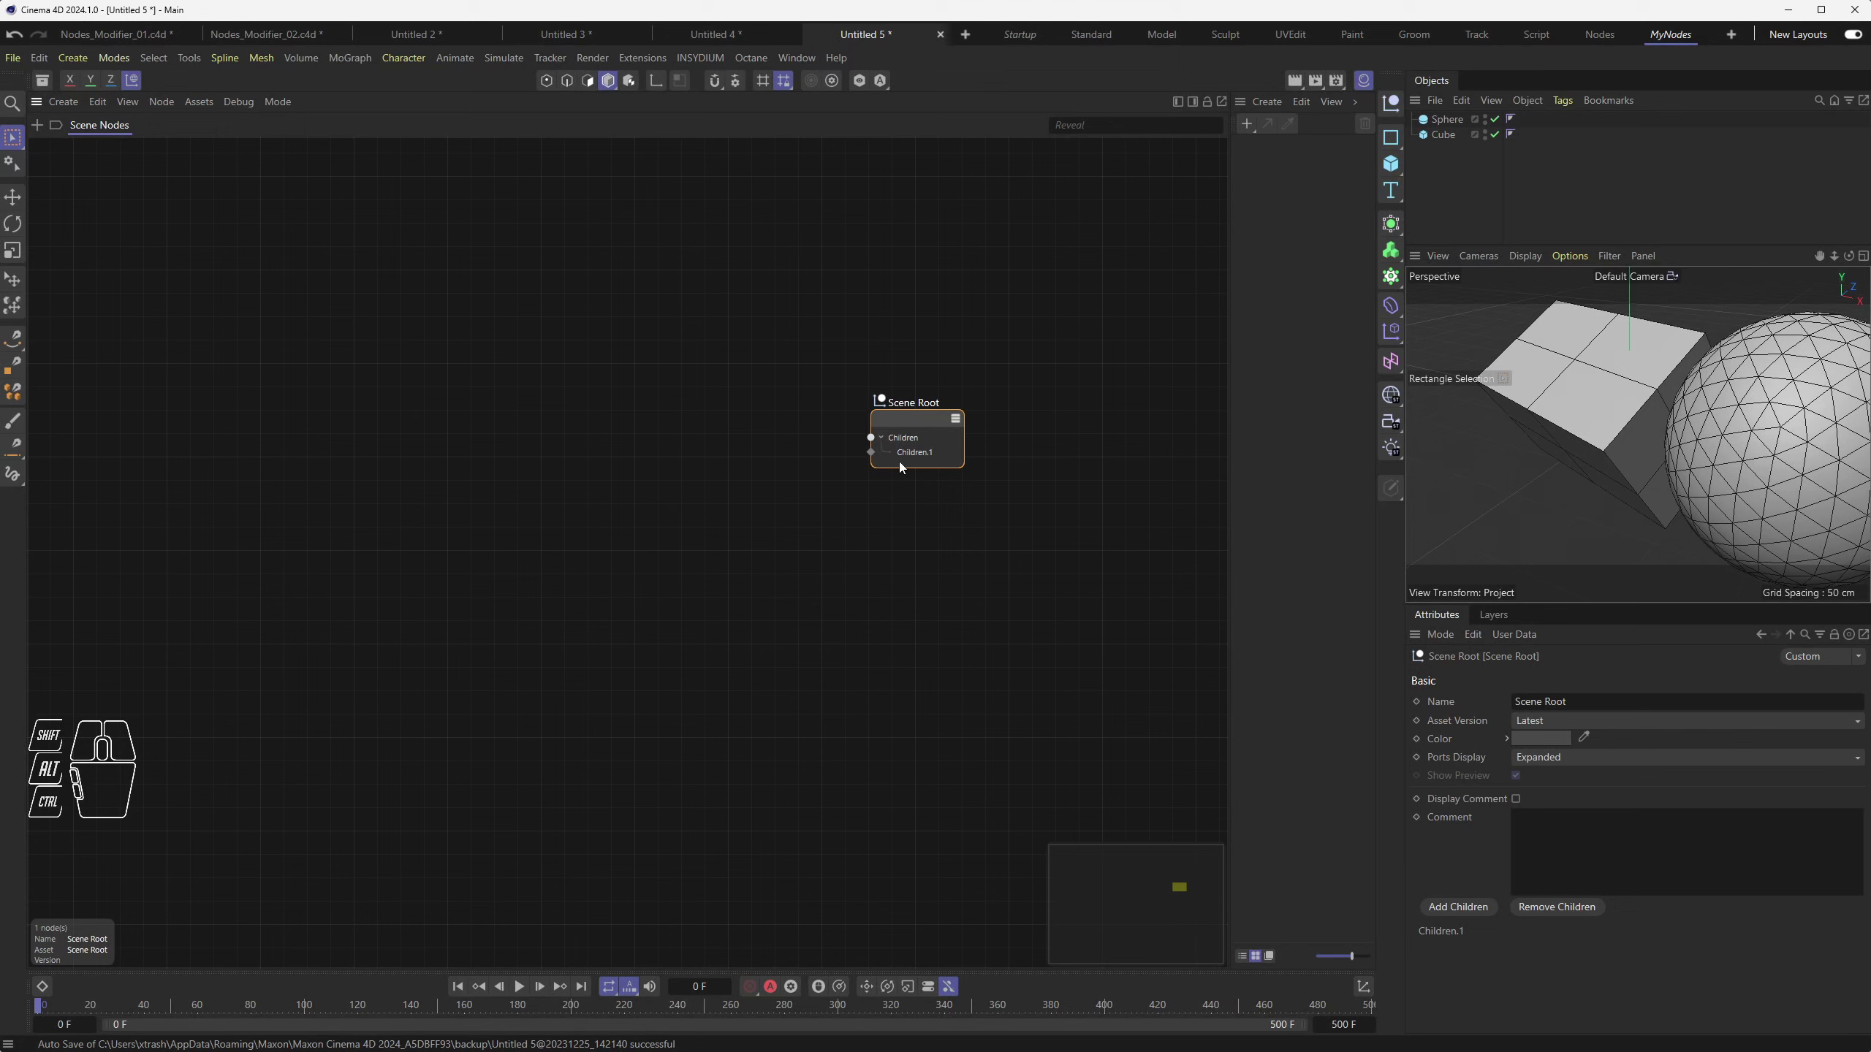
pyautogui.moveTo(907, 419); pyautogui.dragTo(993, 414)
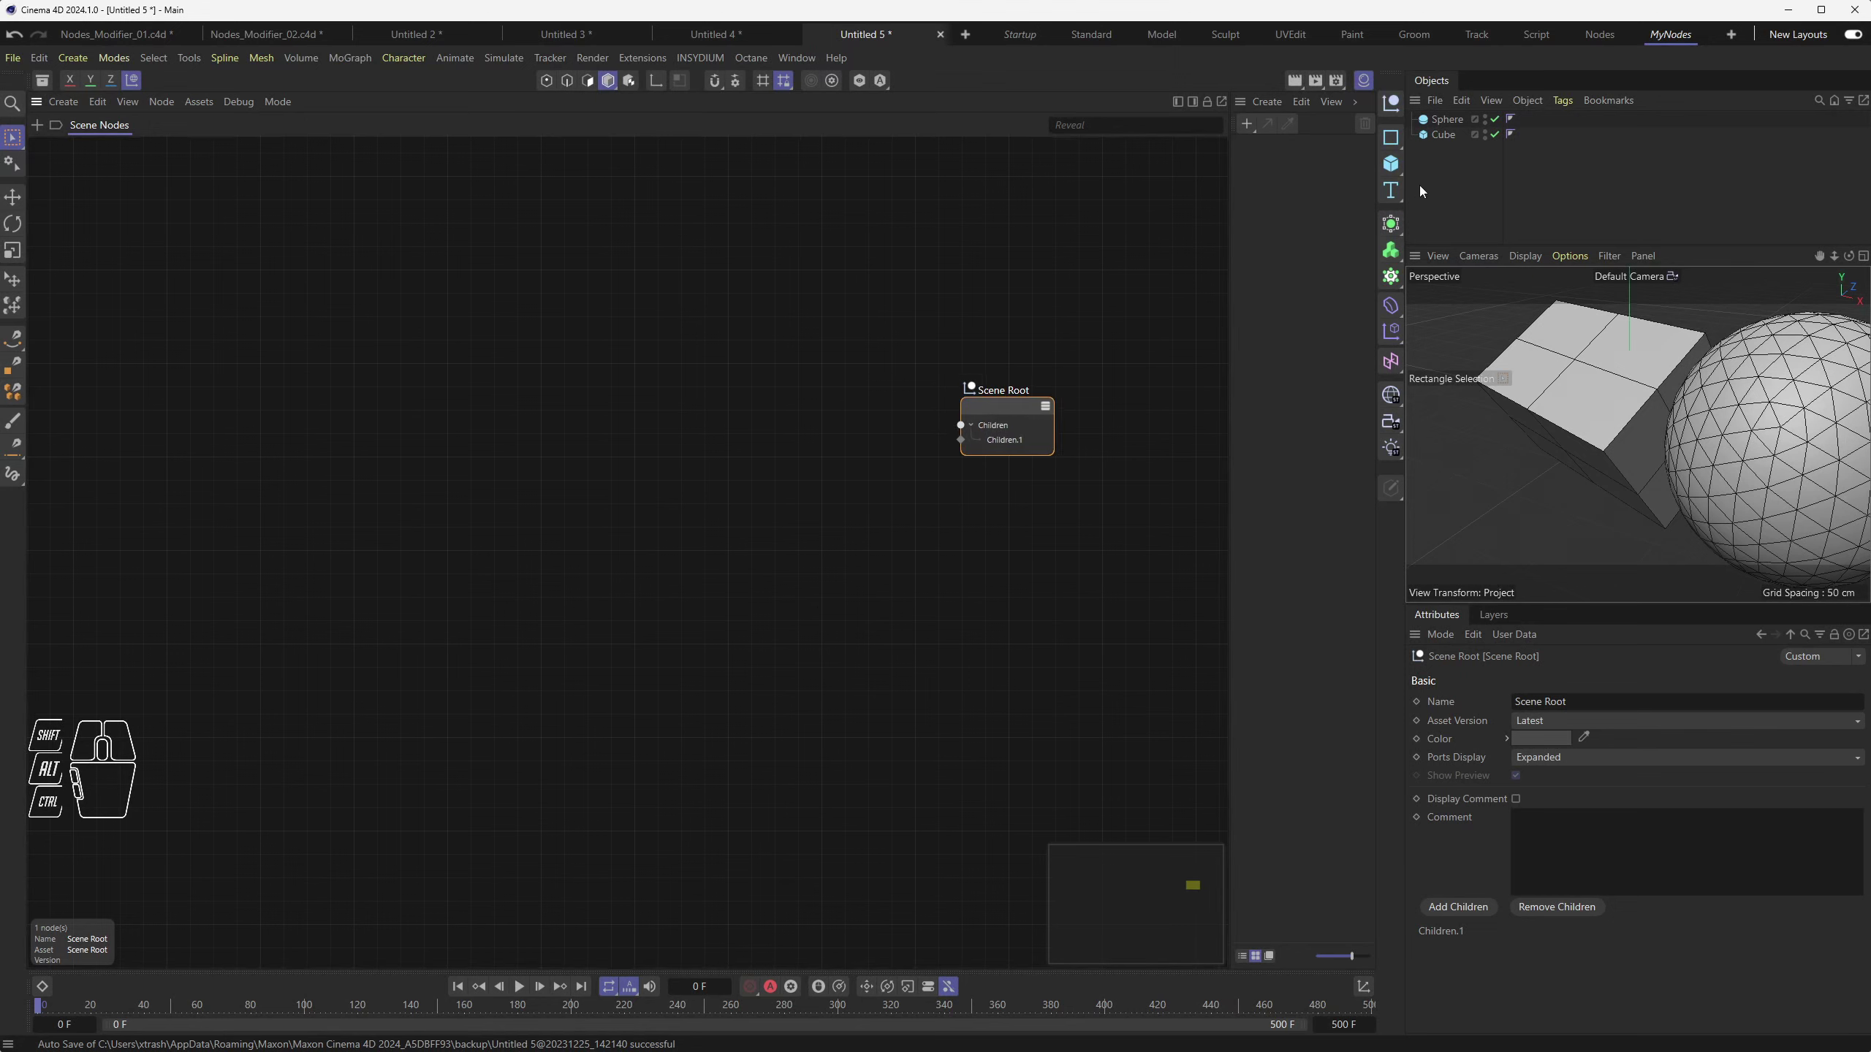
# Bring the Sphere and Cube objects into the scene node graph as Classic Object nodes
pyautogui.moveTo(1440, 119); pyautogui.dragTo(754, 367)
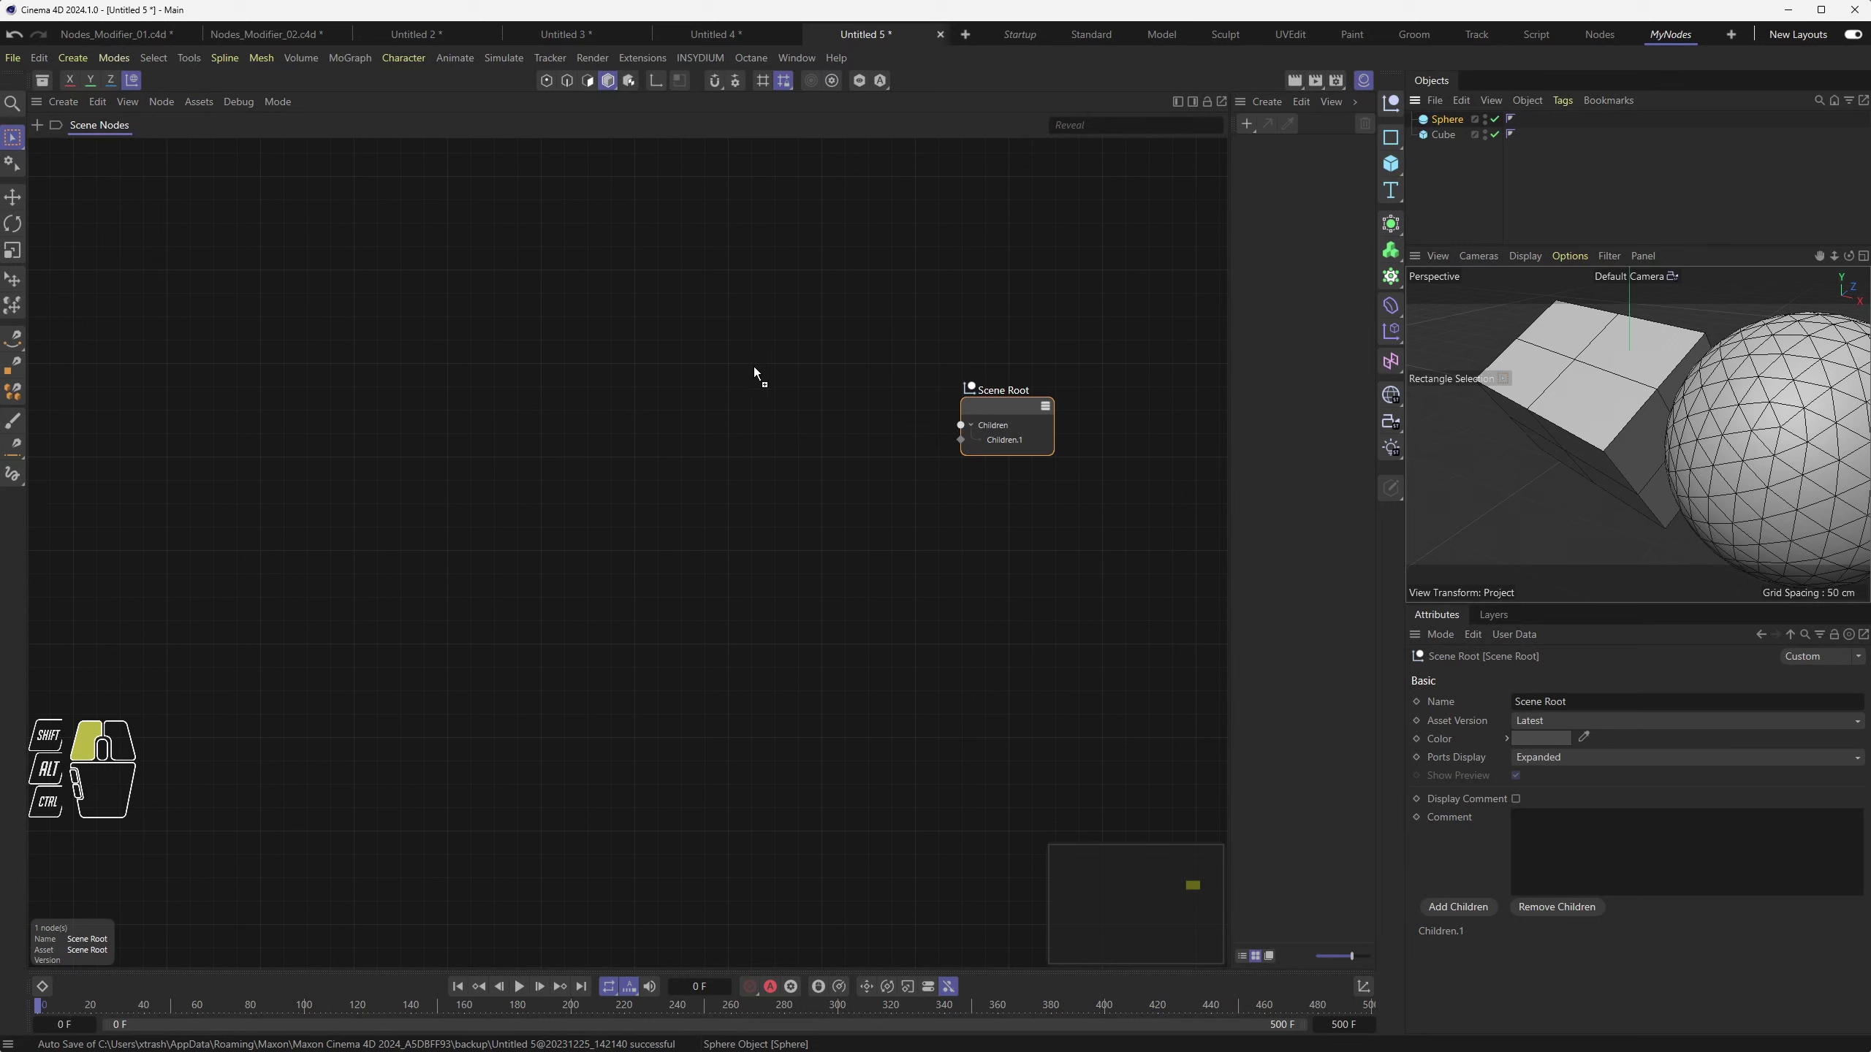
pyautogui.moveTo(341, 338); pyautogui.dragTo(342, 338)
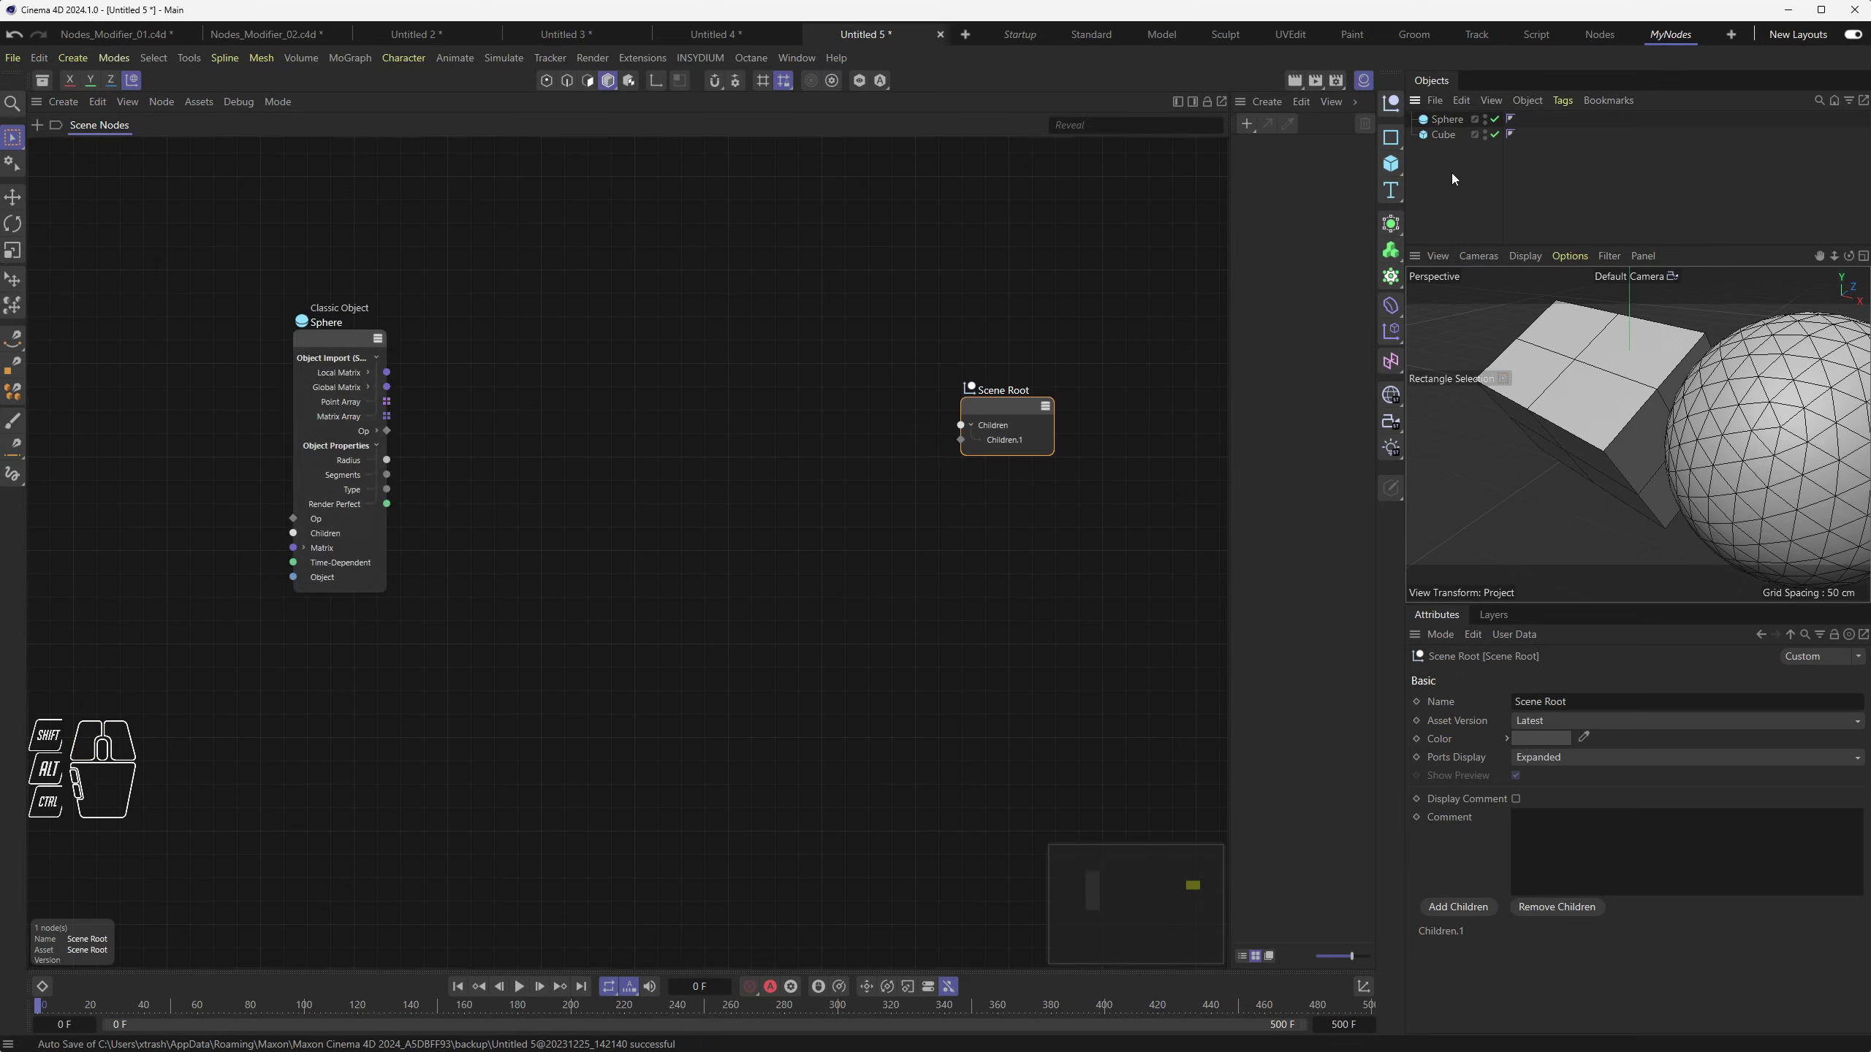
pyautogui.moveTo(1445, 136); pyautogui.dragTo(540, 601)
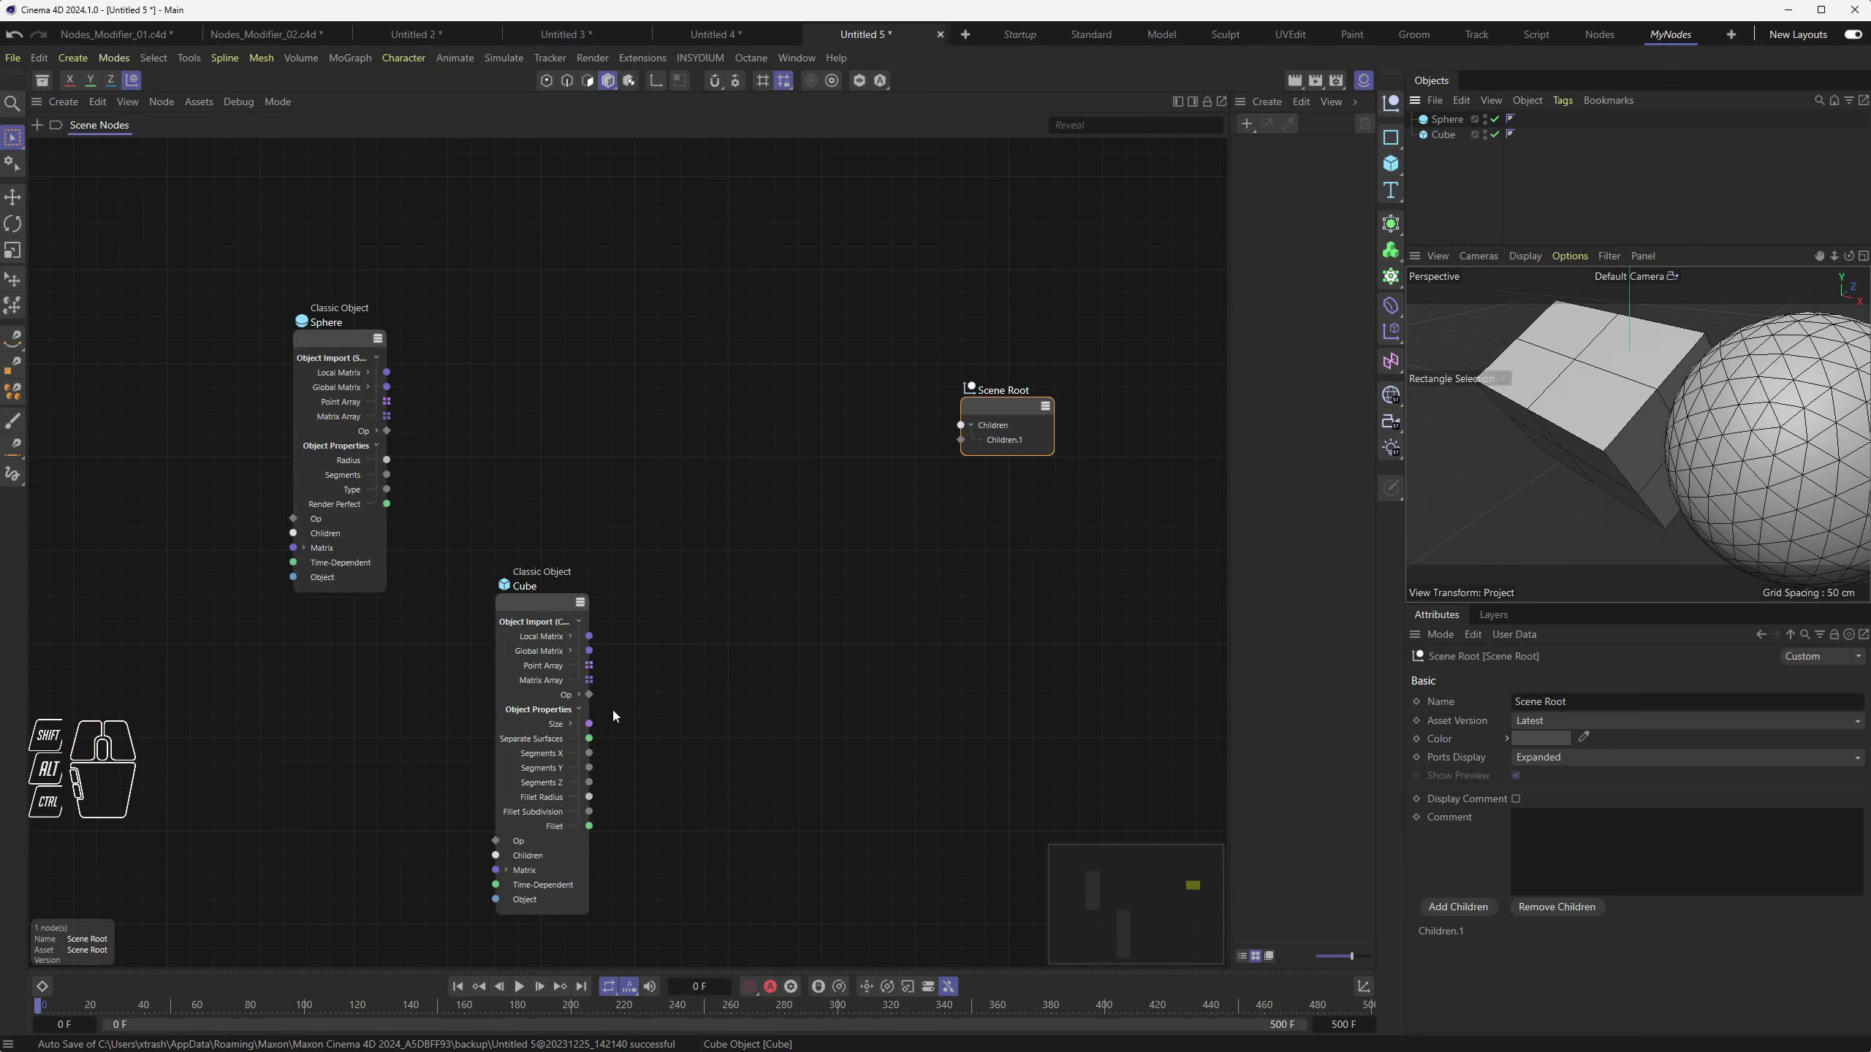
pyautogui.click(725, 462)
pyautogui.doubleClick(722, 403)
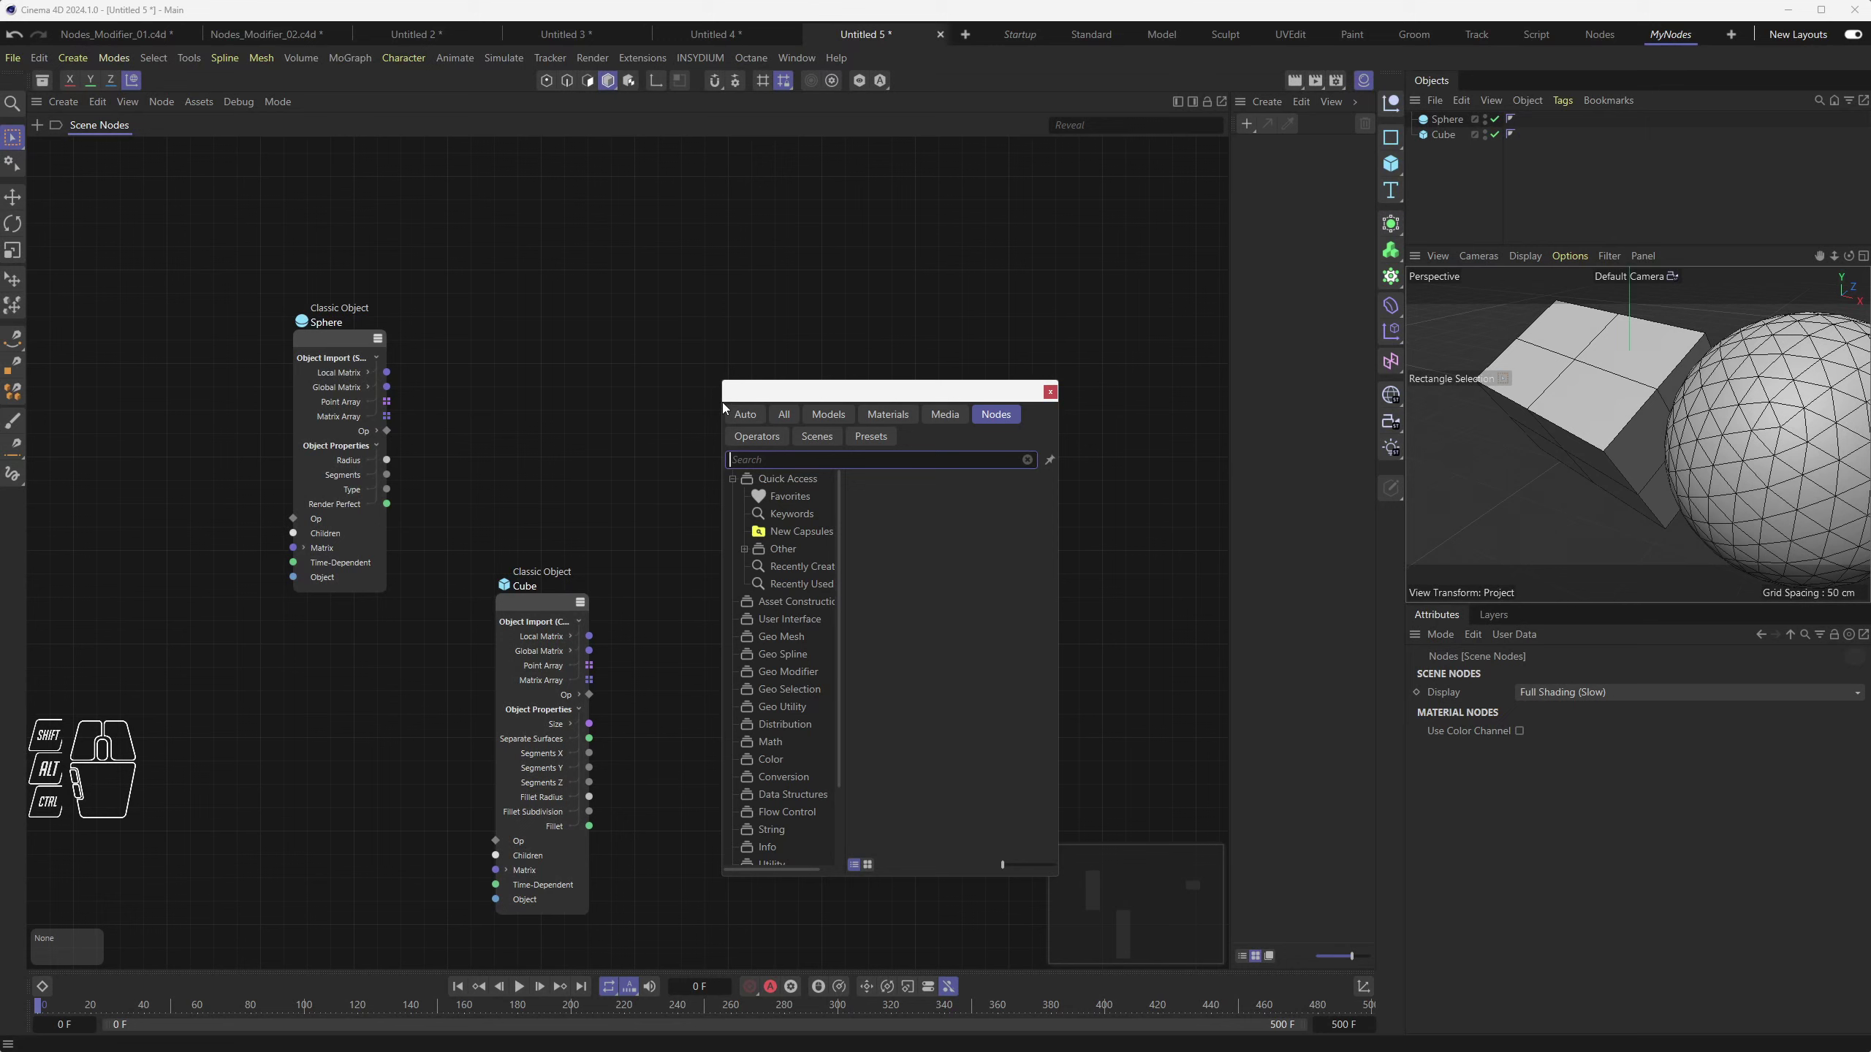
pyautogui.click(1393, 226)
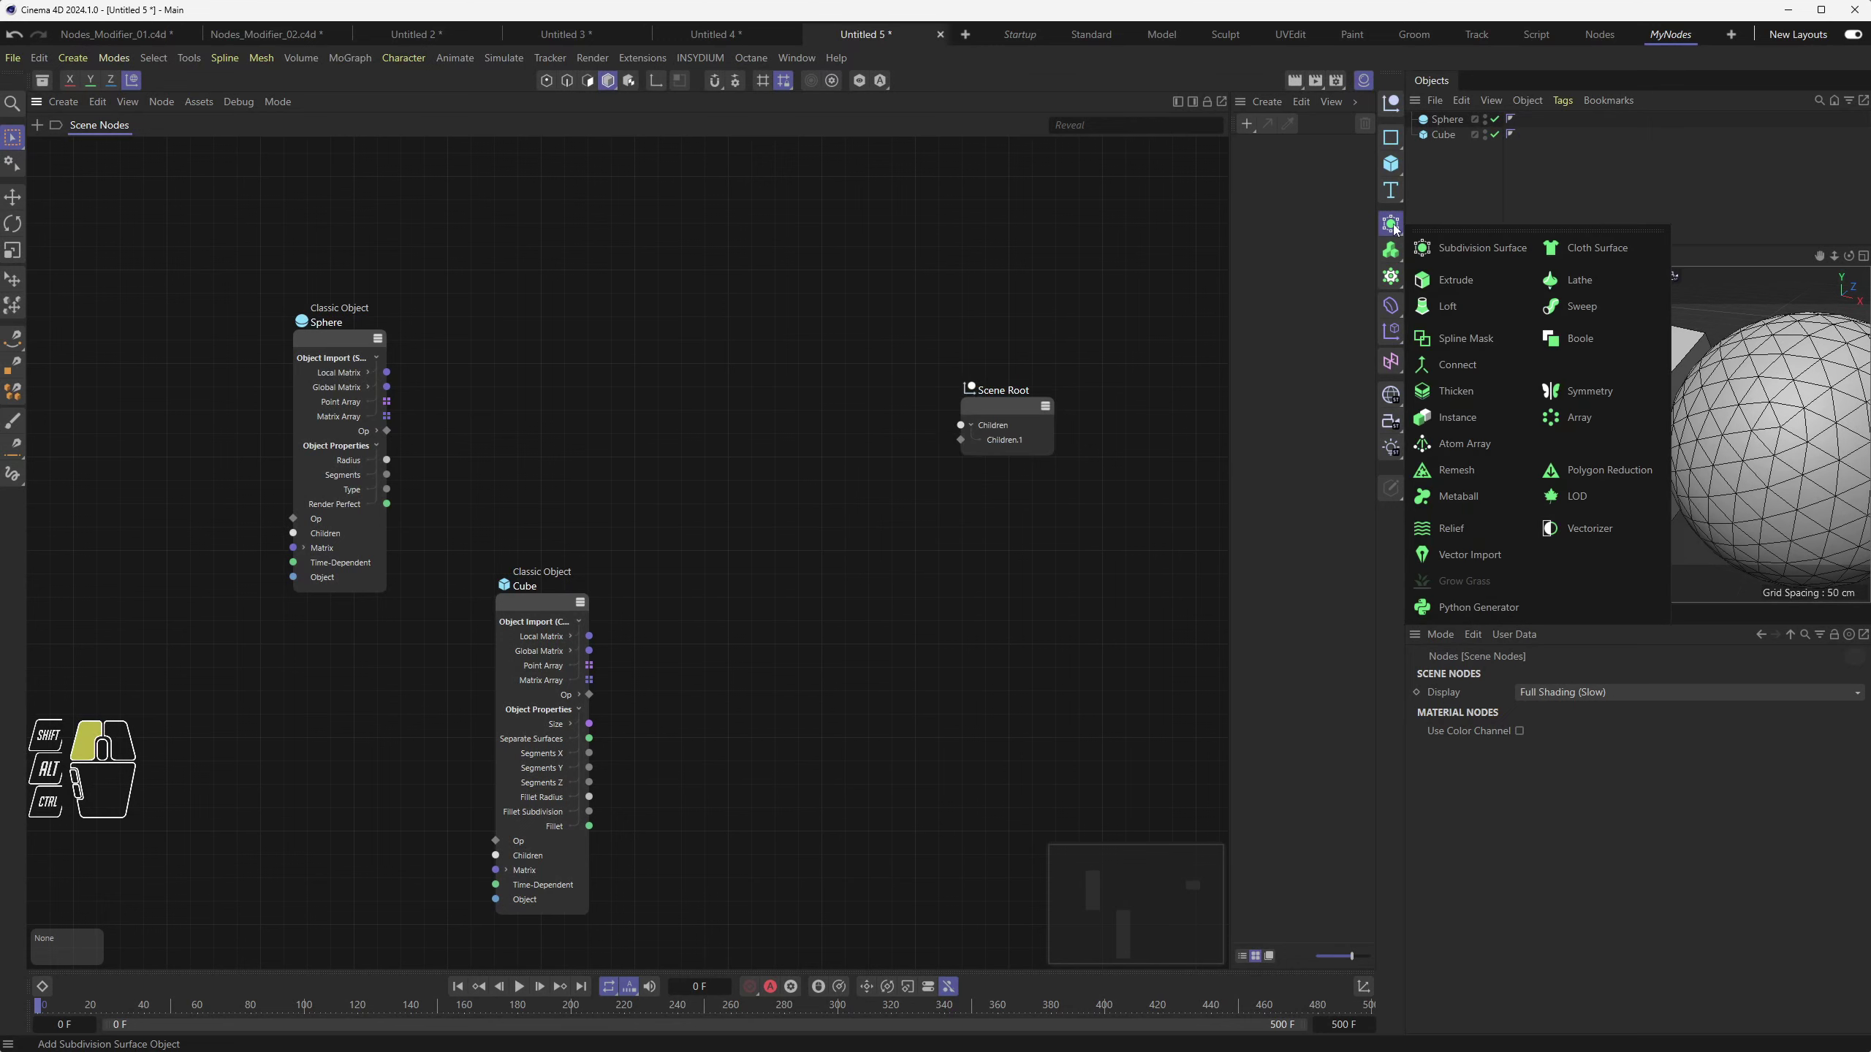
pyautogui.click(1064, 297)
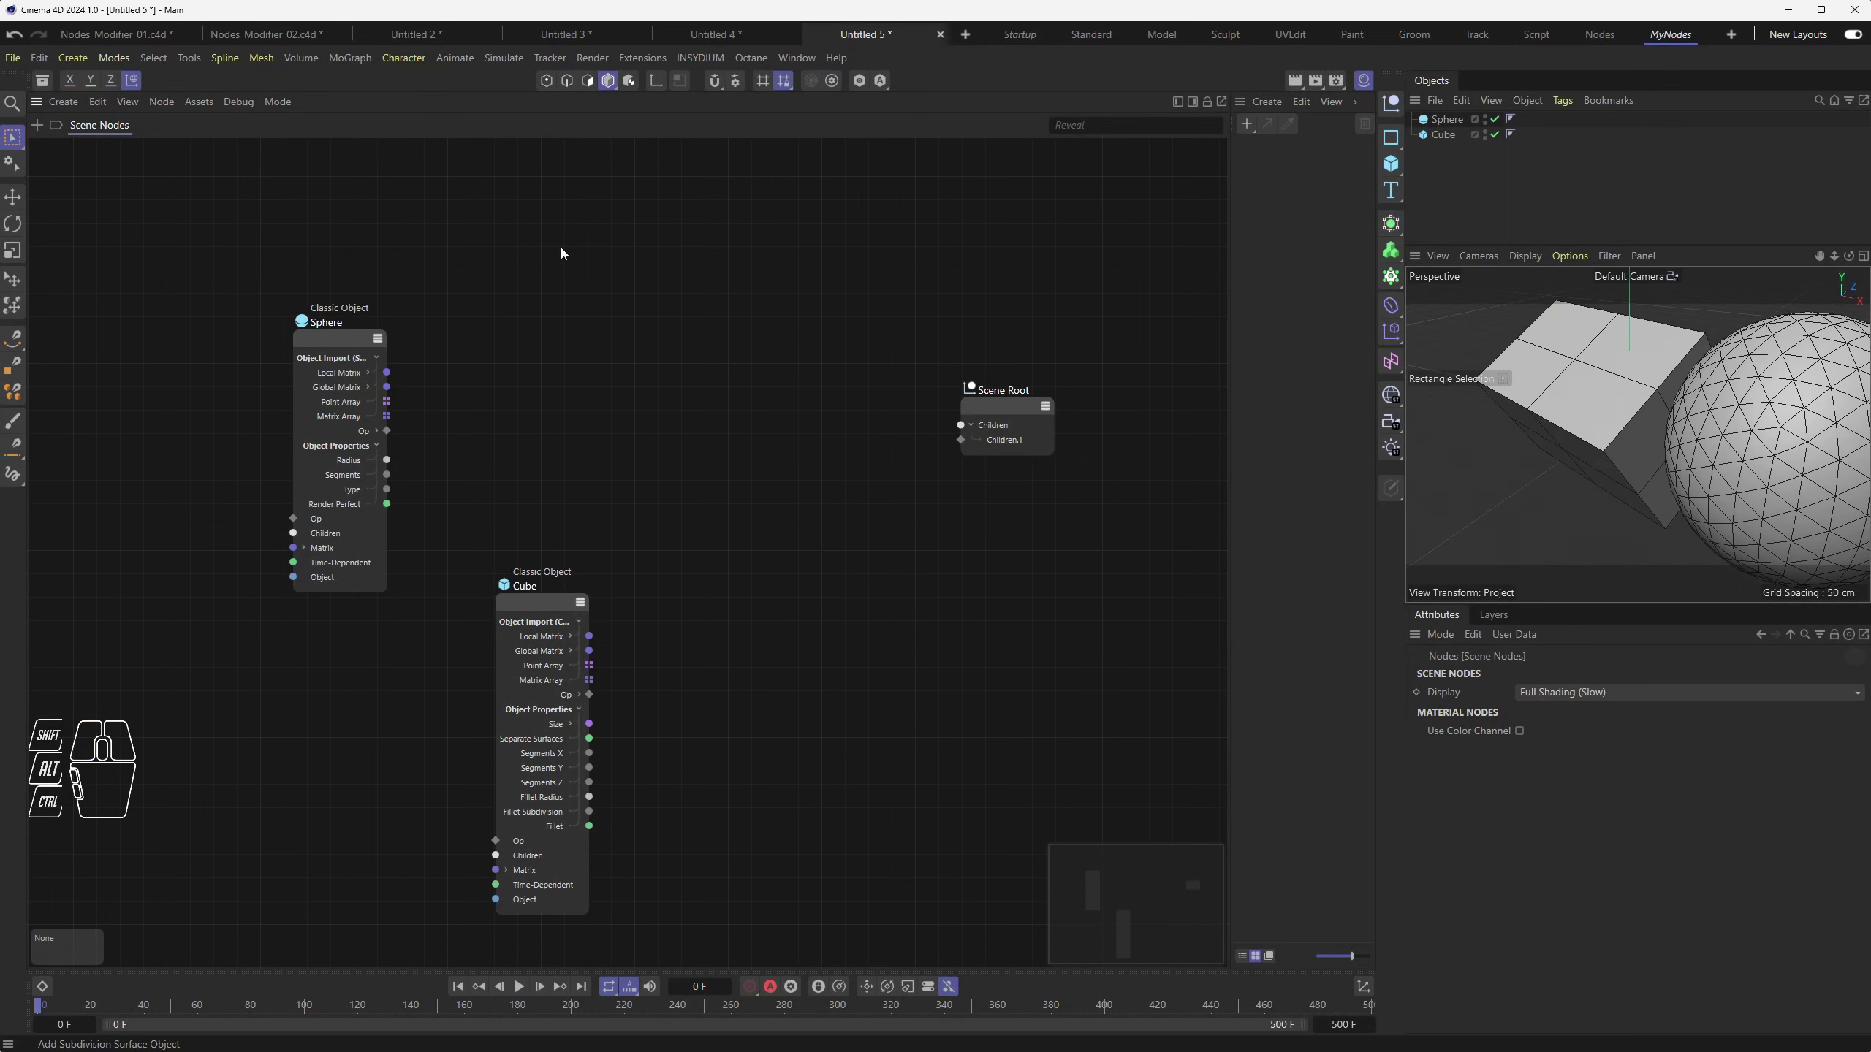
# Add a Connect node between the Classic Object nodes and Scene Root, and expand its Geometry input
pyautogui.doubleClick(737, 423)
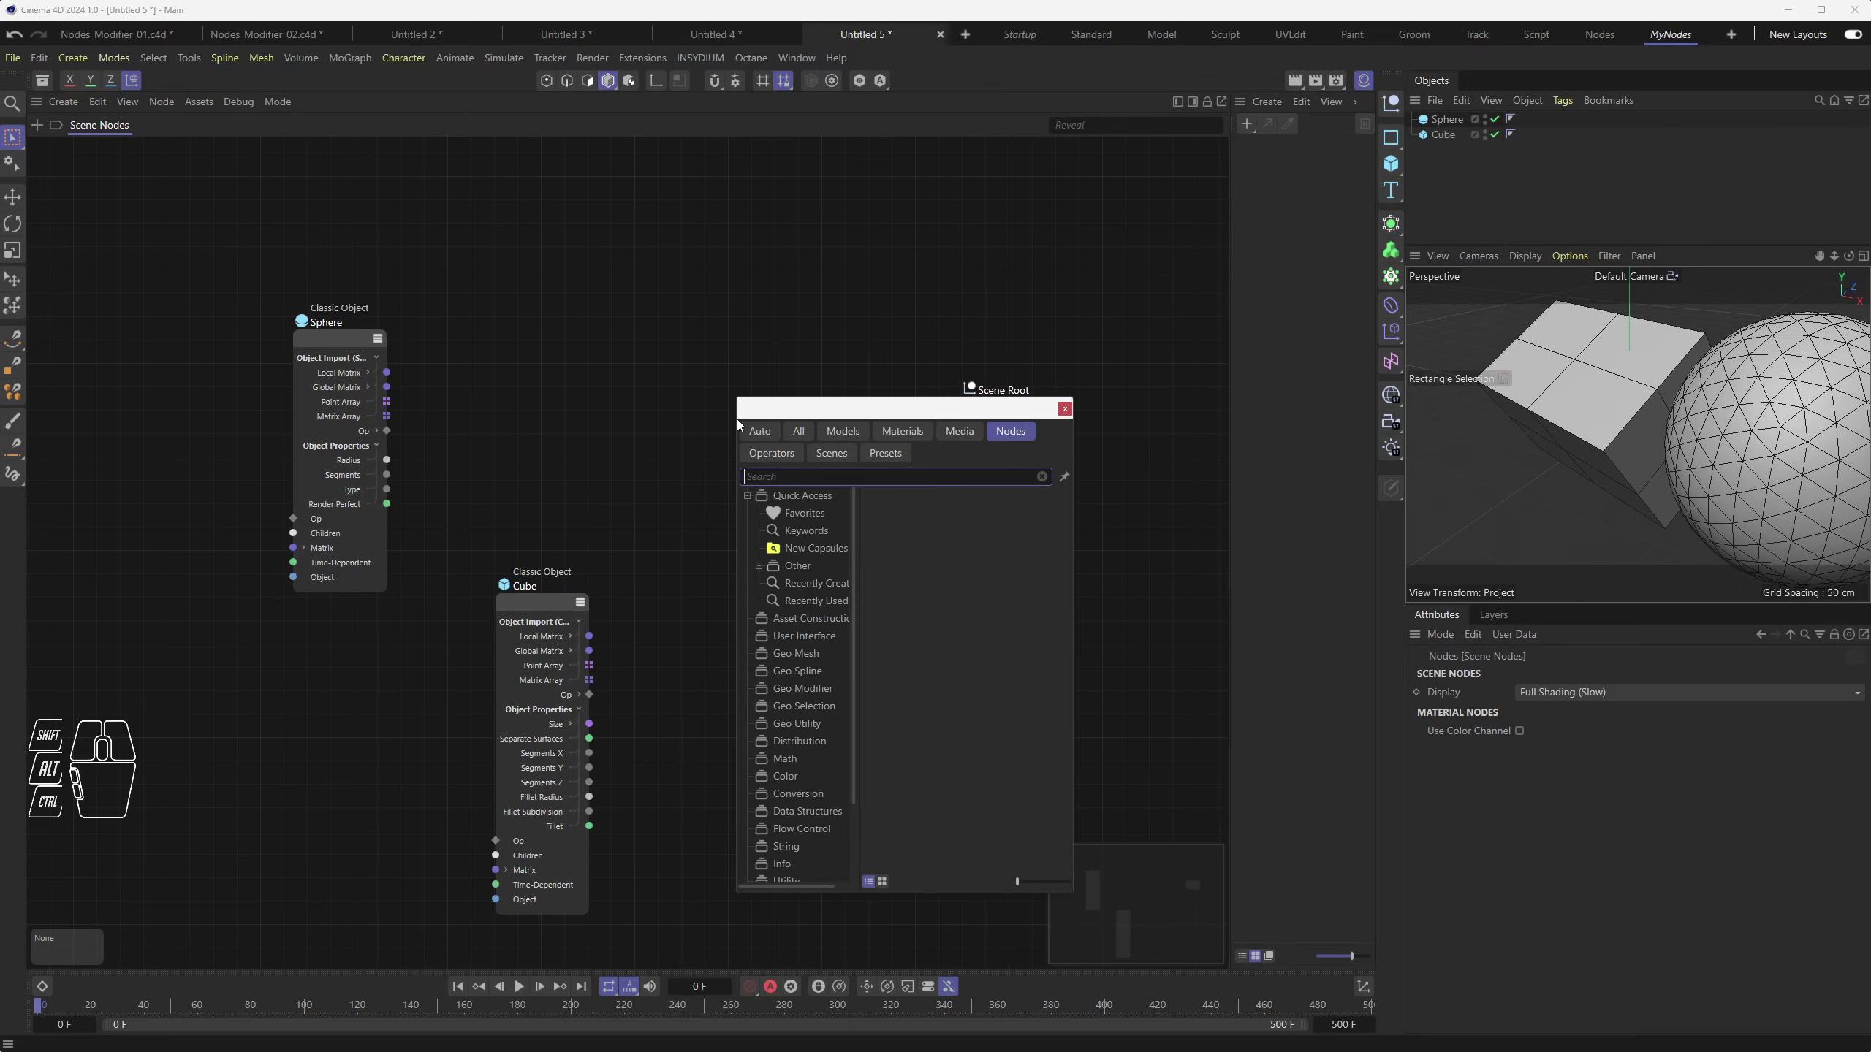
pyautogui.write('connect')
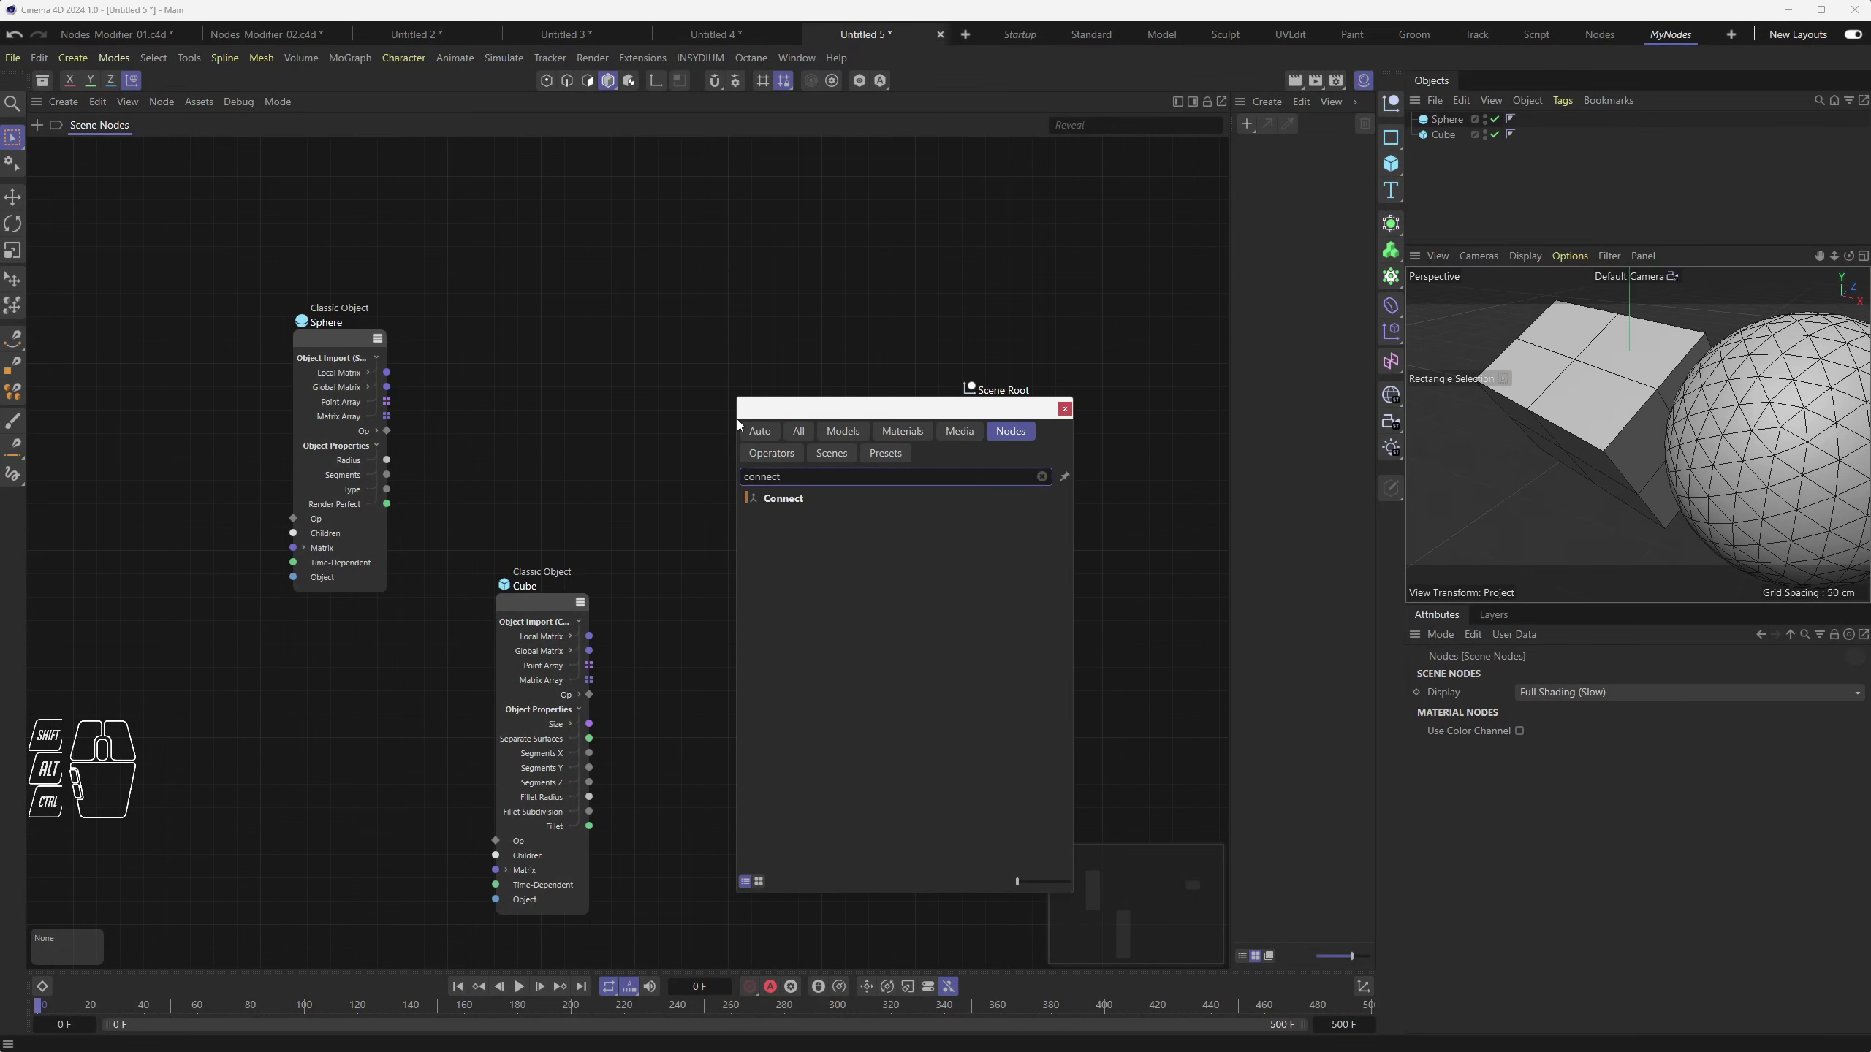
pyautogui.press('Return')
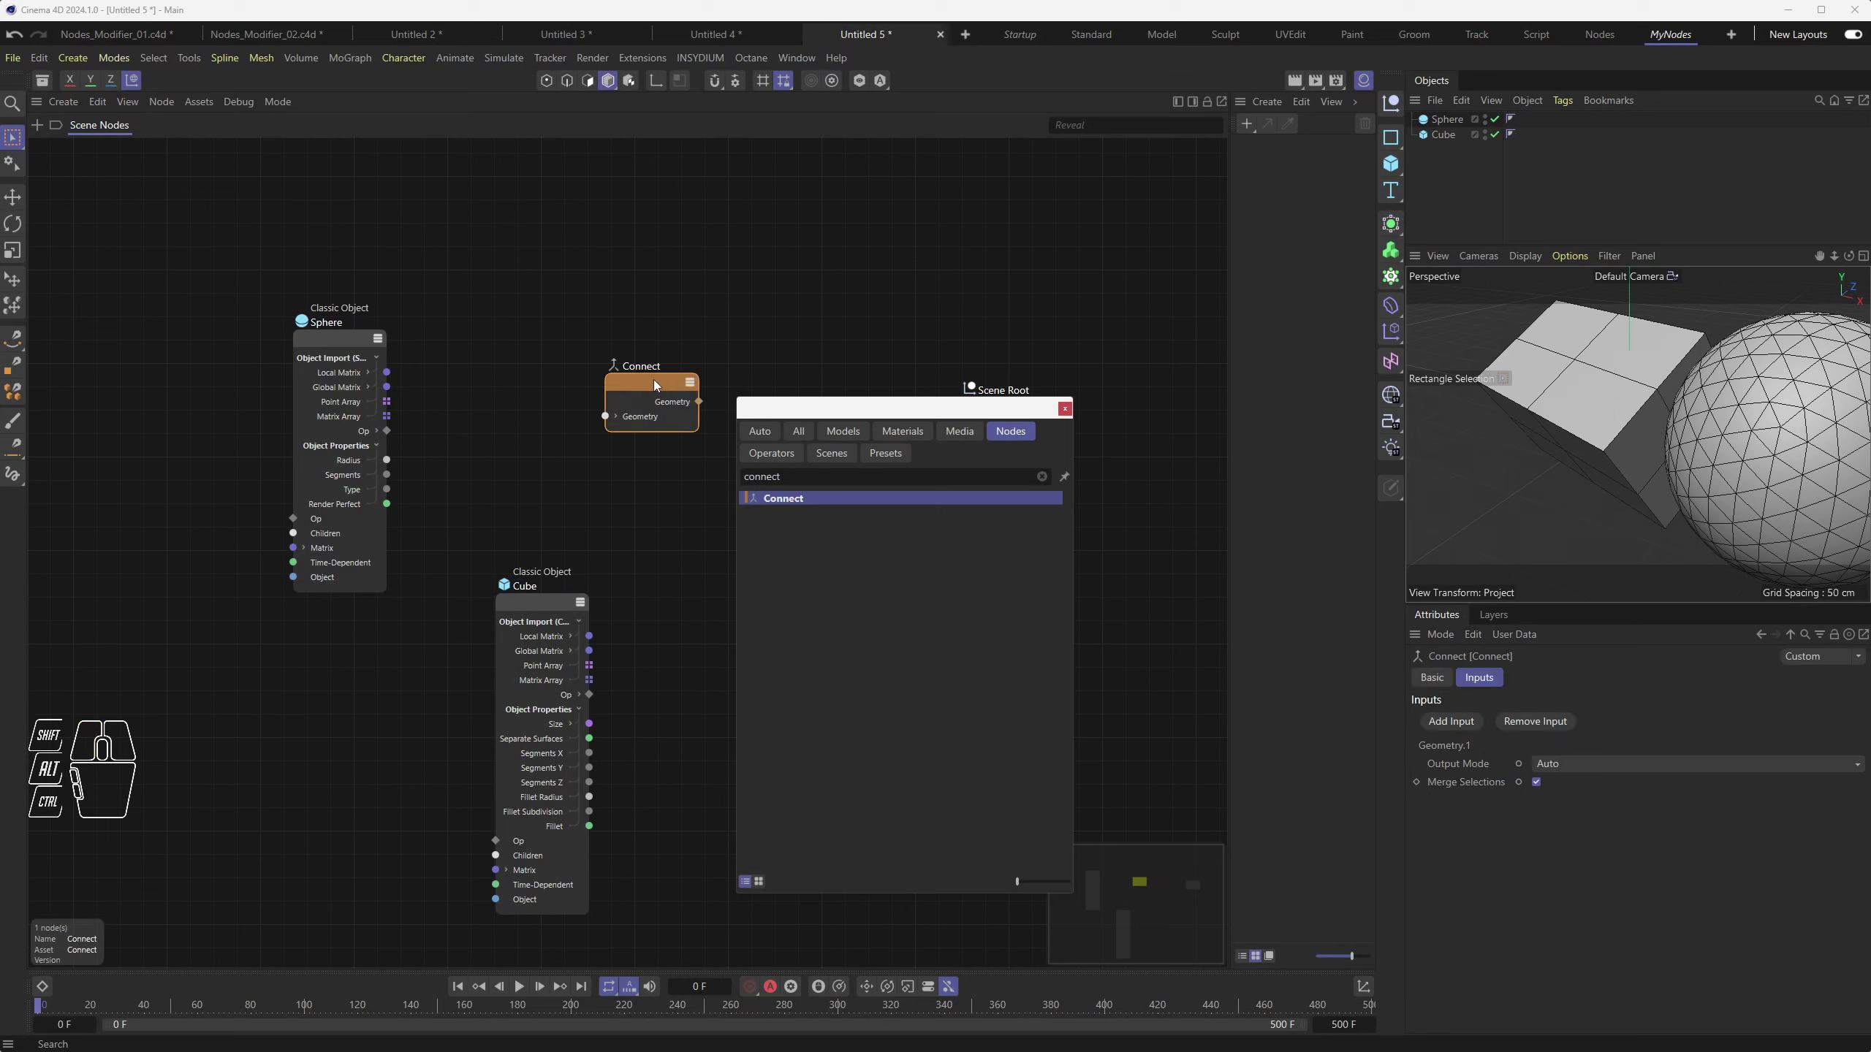
pyautogui.moveTo(649, 380); pyautogui.dragTo(729, 376)
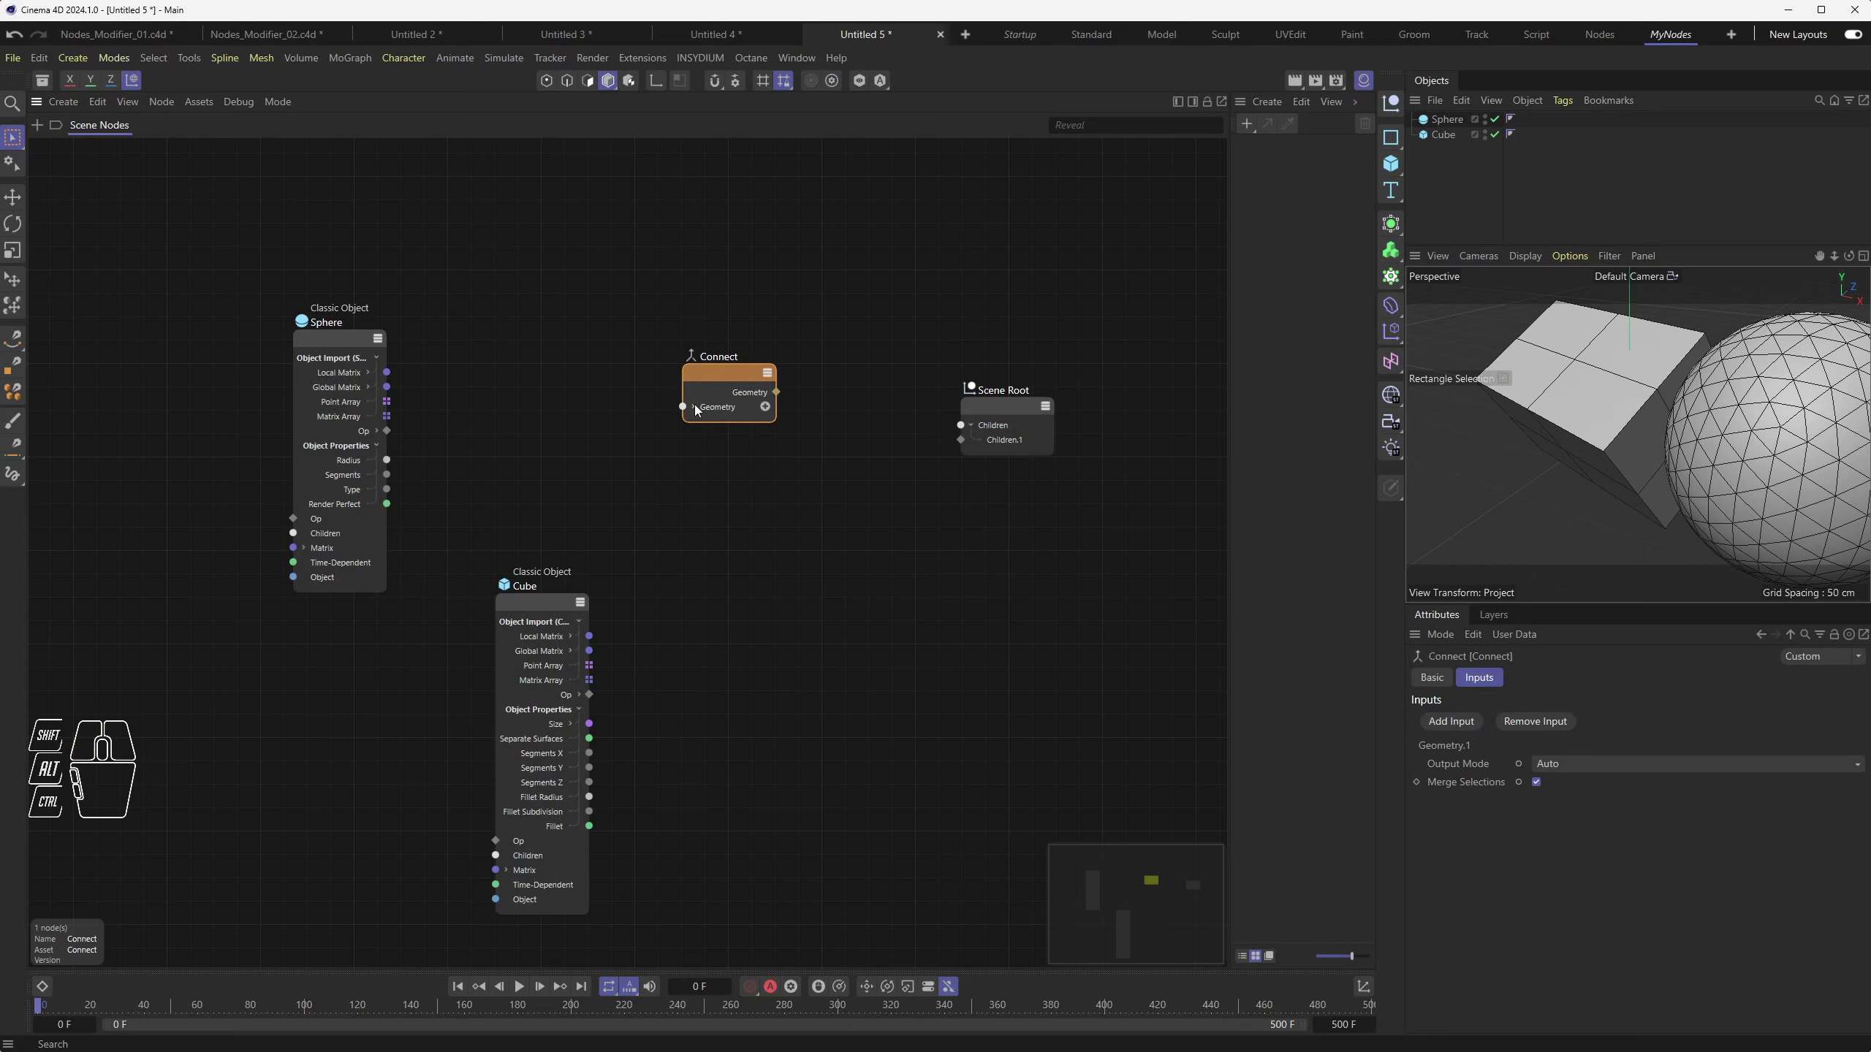
pyautogui.scroll(3, 688, 407)
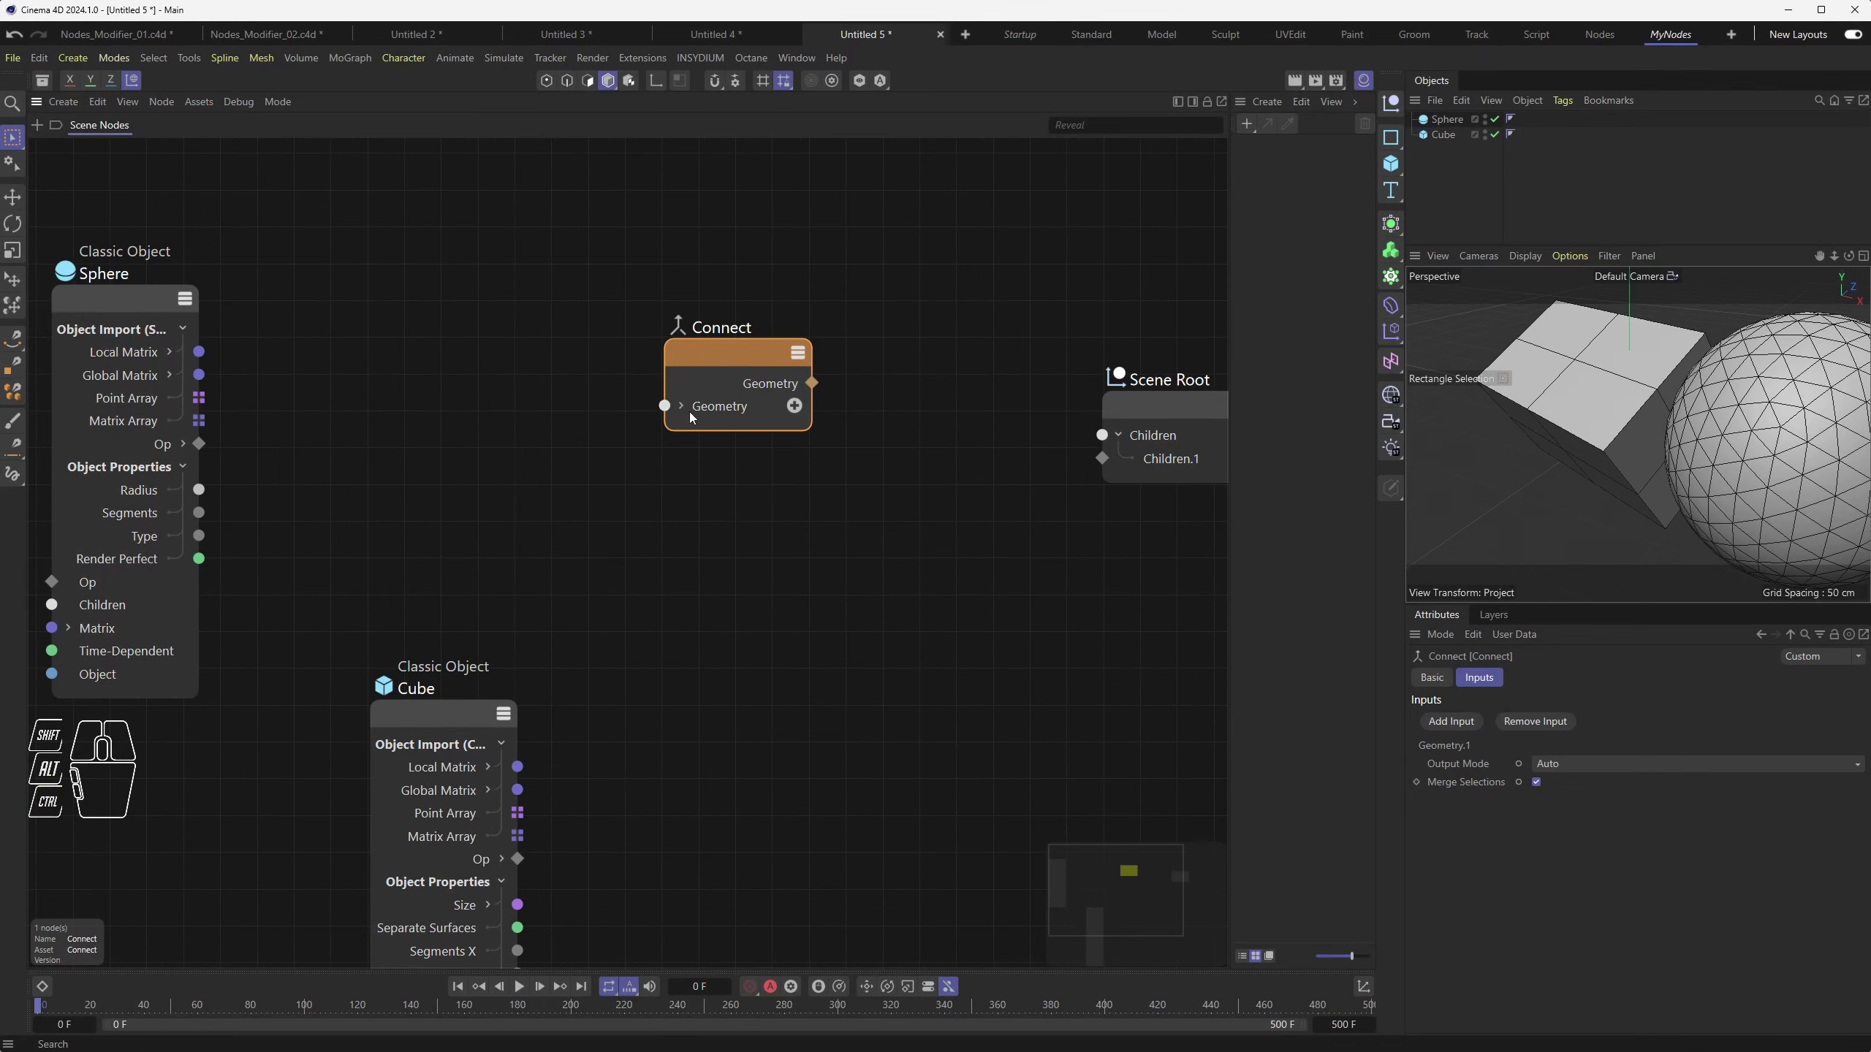
pyautogui.click(680, 406)
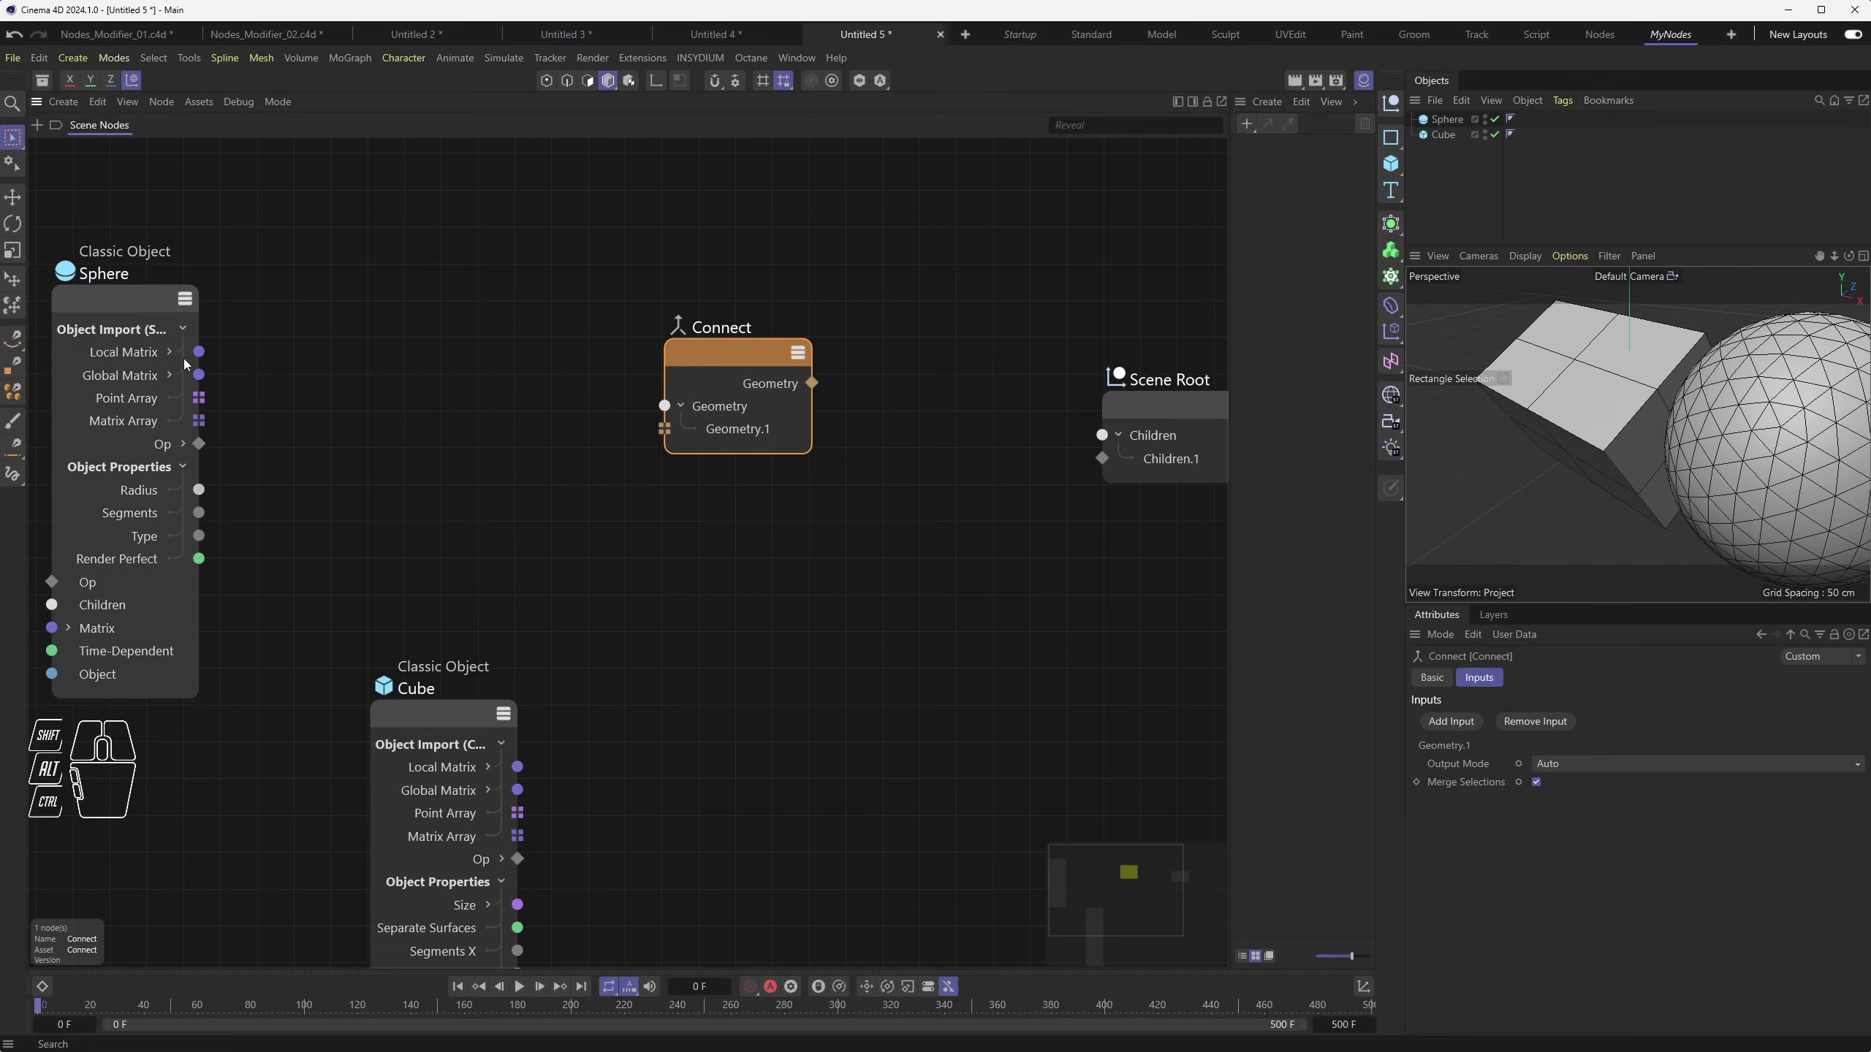
# Rearrange the Sphere, Cube and Scene Root nodes closer around the Connect node
pyautogui.moveTo(129, 301); pyautogui.dragTo(244, 257)
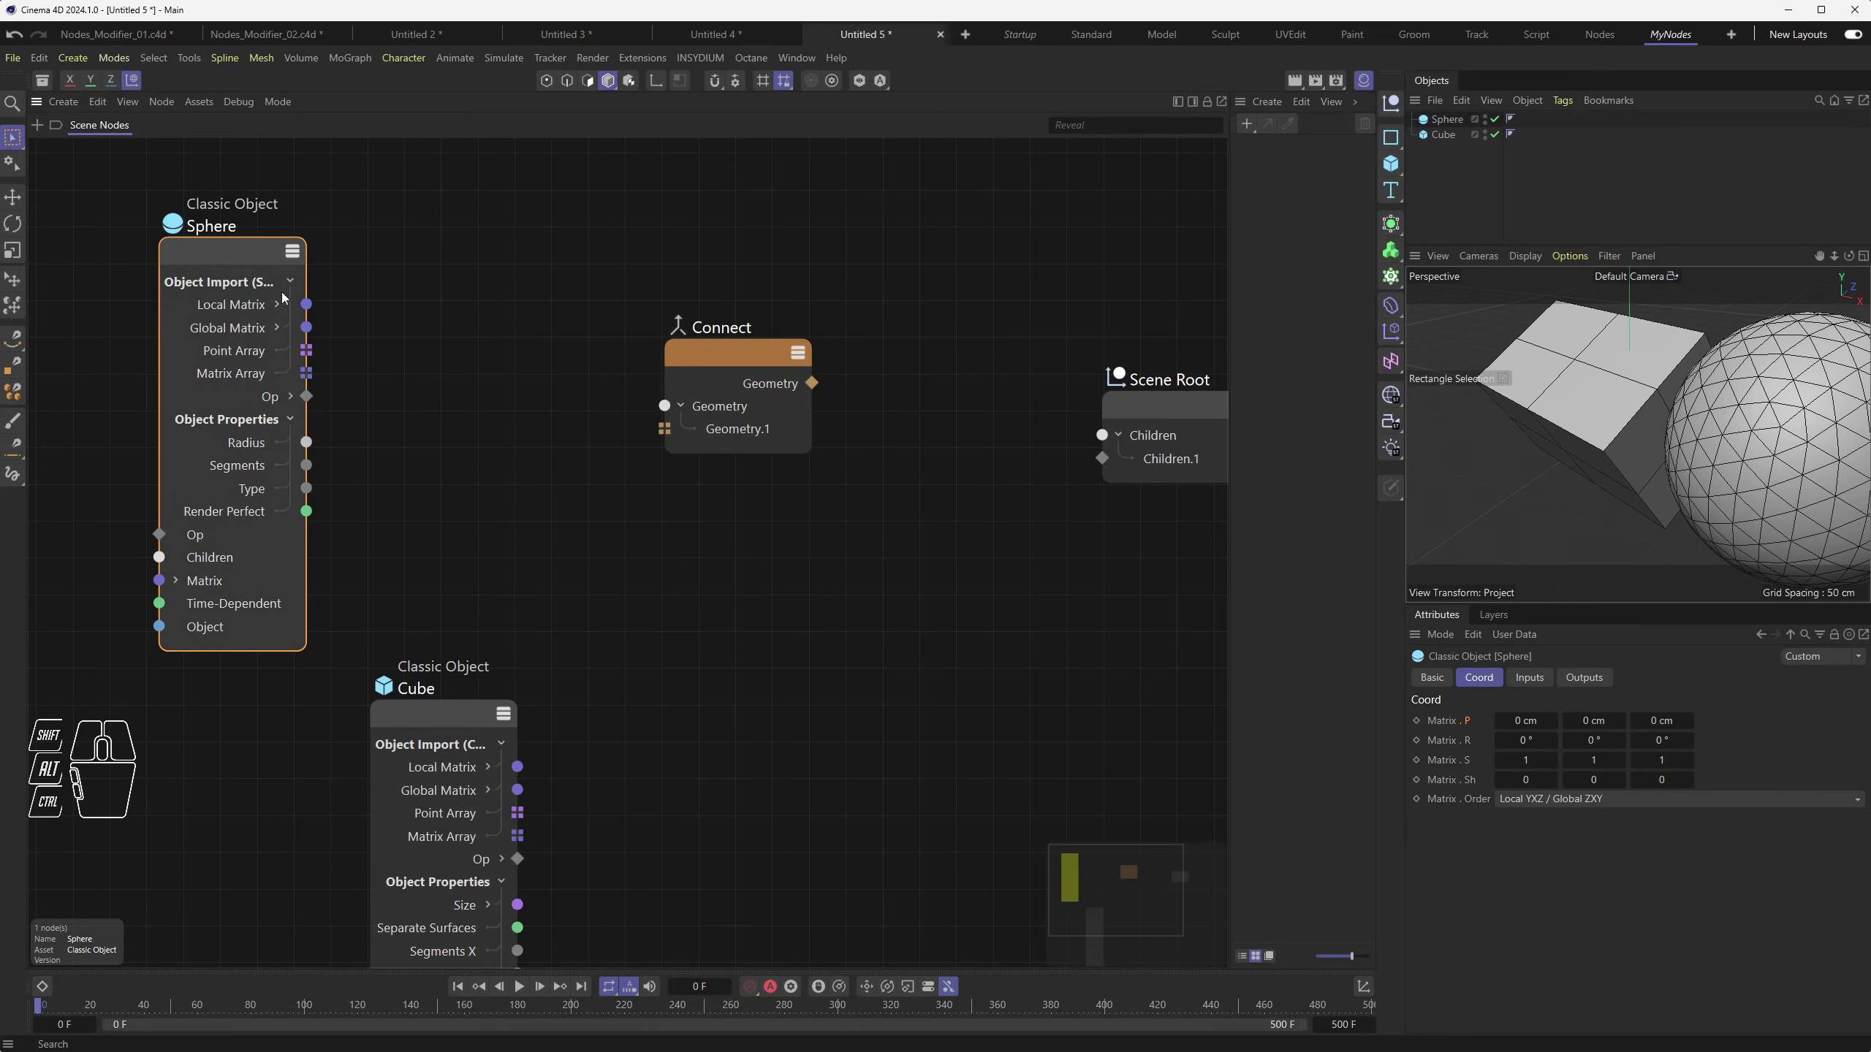
pyautogui.moveTo(439, 732); pyautogui.dragTo(415, 546)
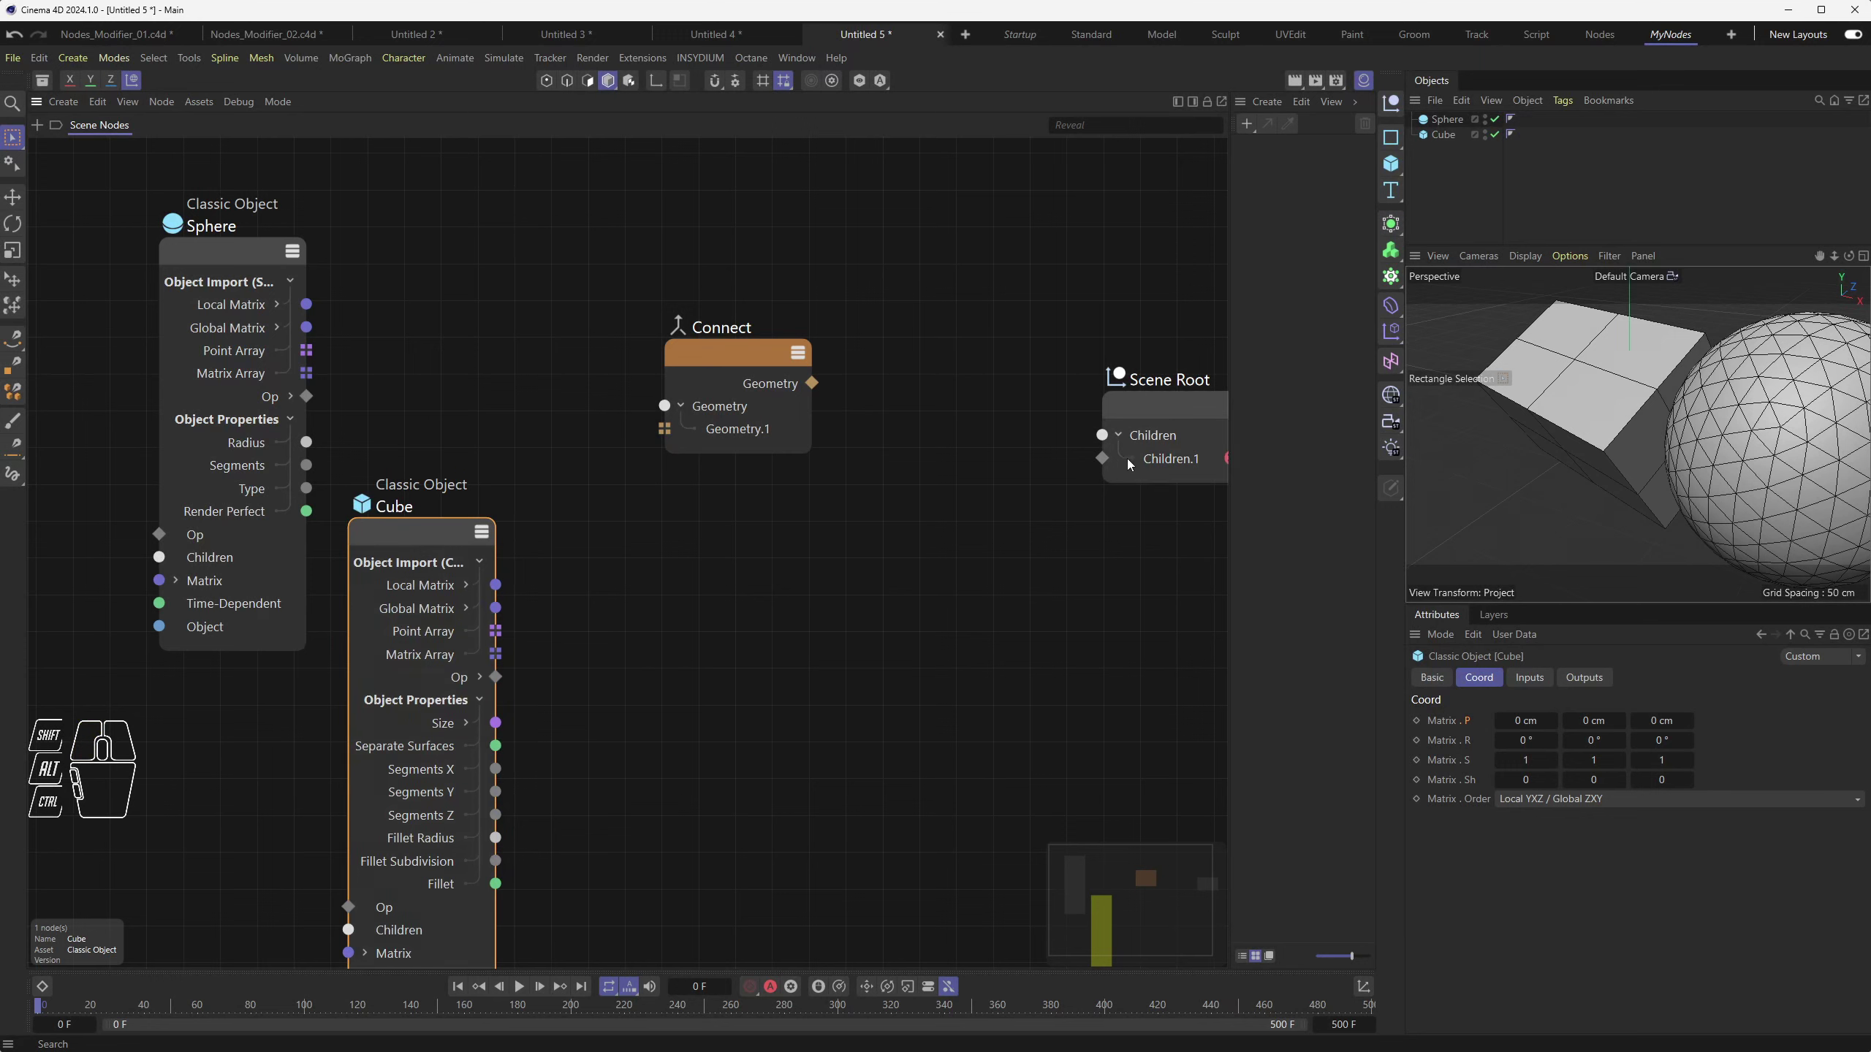
pyautogui.moveTo(1156, 407); pyautogui.dragTo(1036, 389)
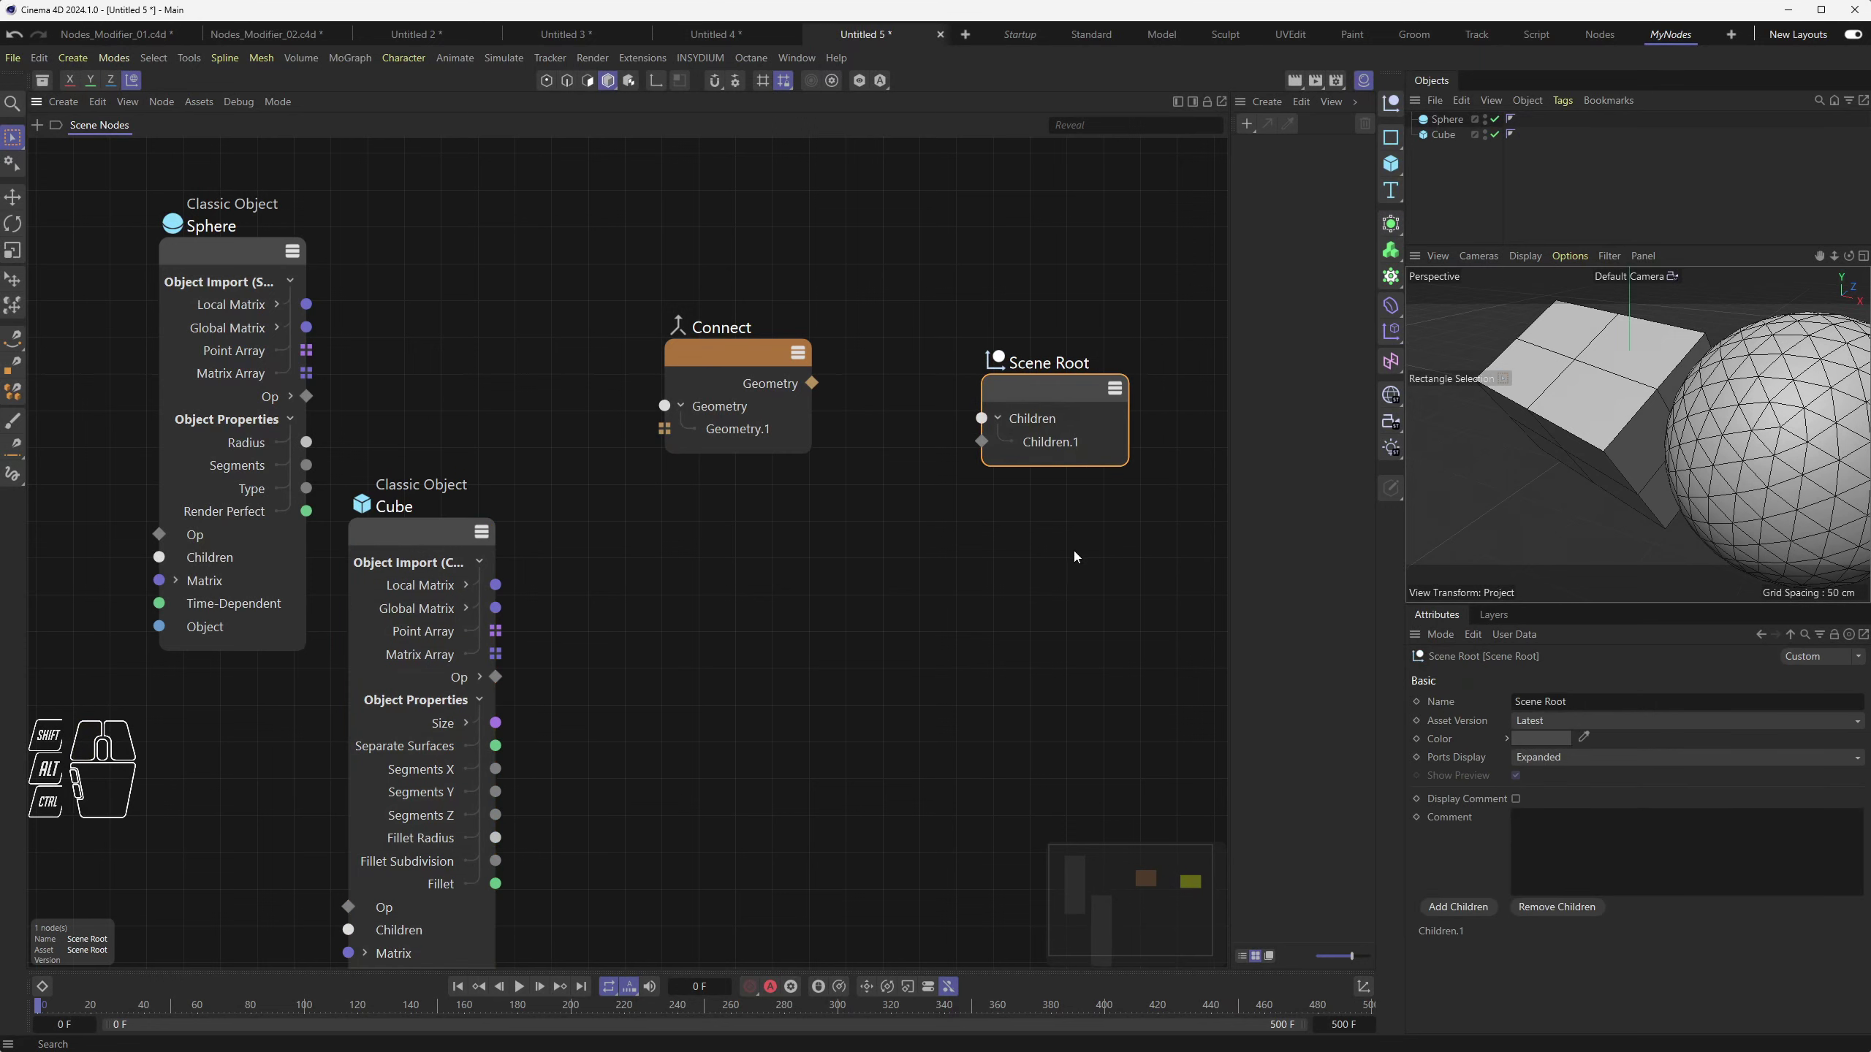
# Delete the Sphere, Cube and Connect nodes from the graph, keeping only Scene Root
pyautogui.moveTo(1475, 179); pyautogui.dragTo(1421, 109)
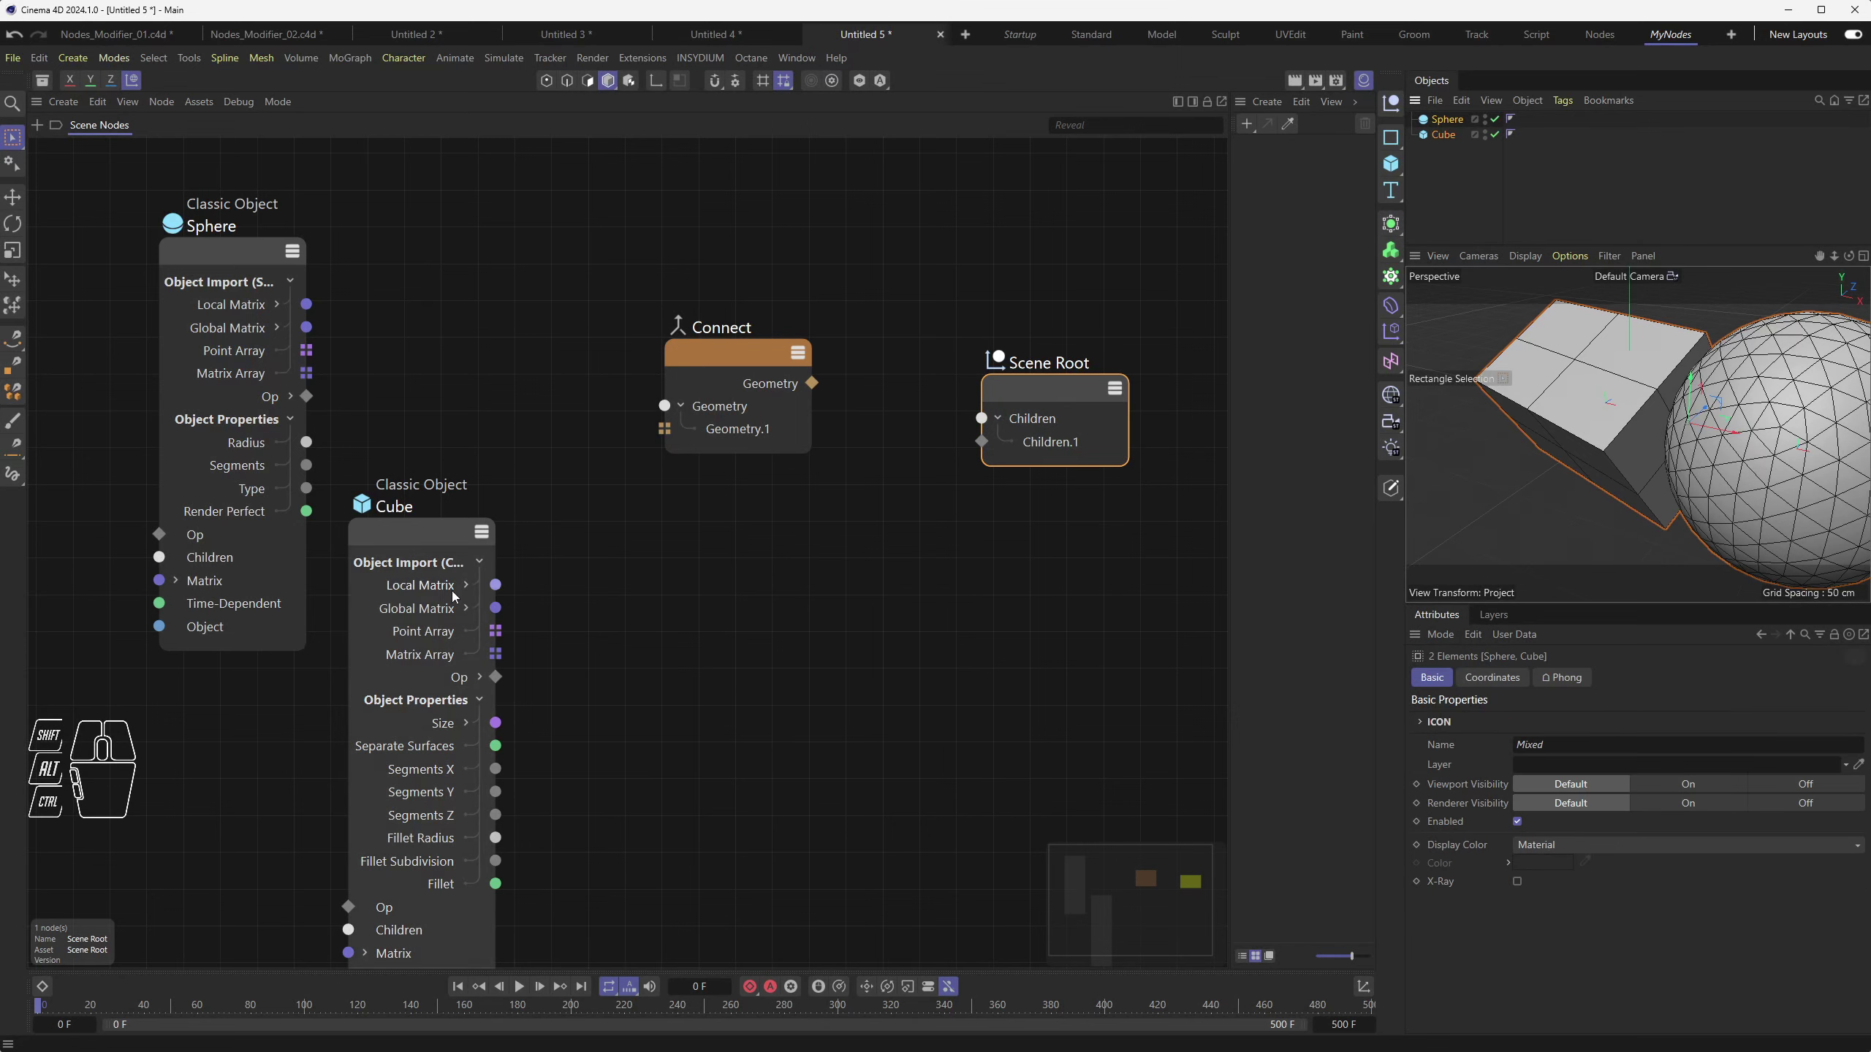
pyautogui.moveTo(118, 174); pyautogui.dragTo(882, 970)
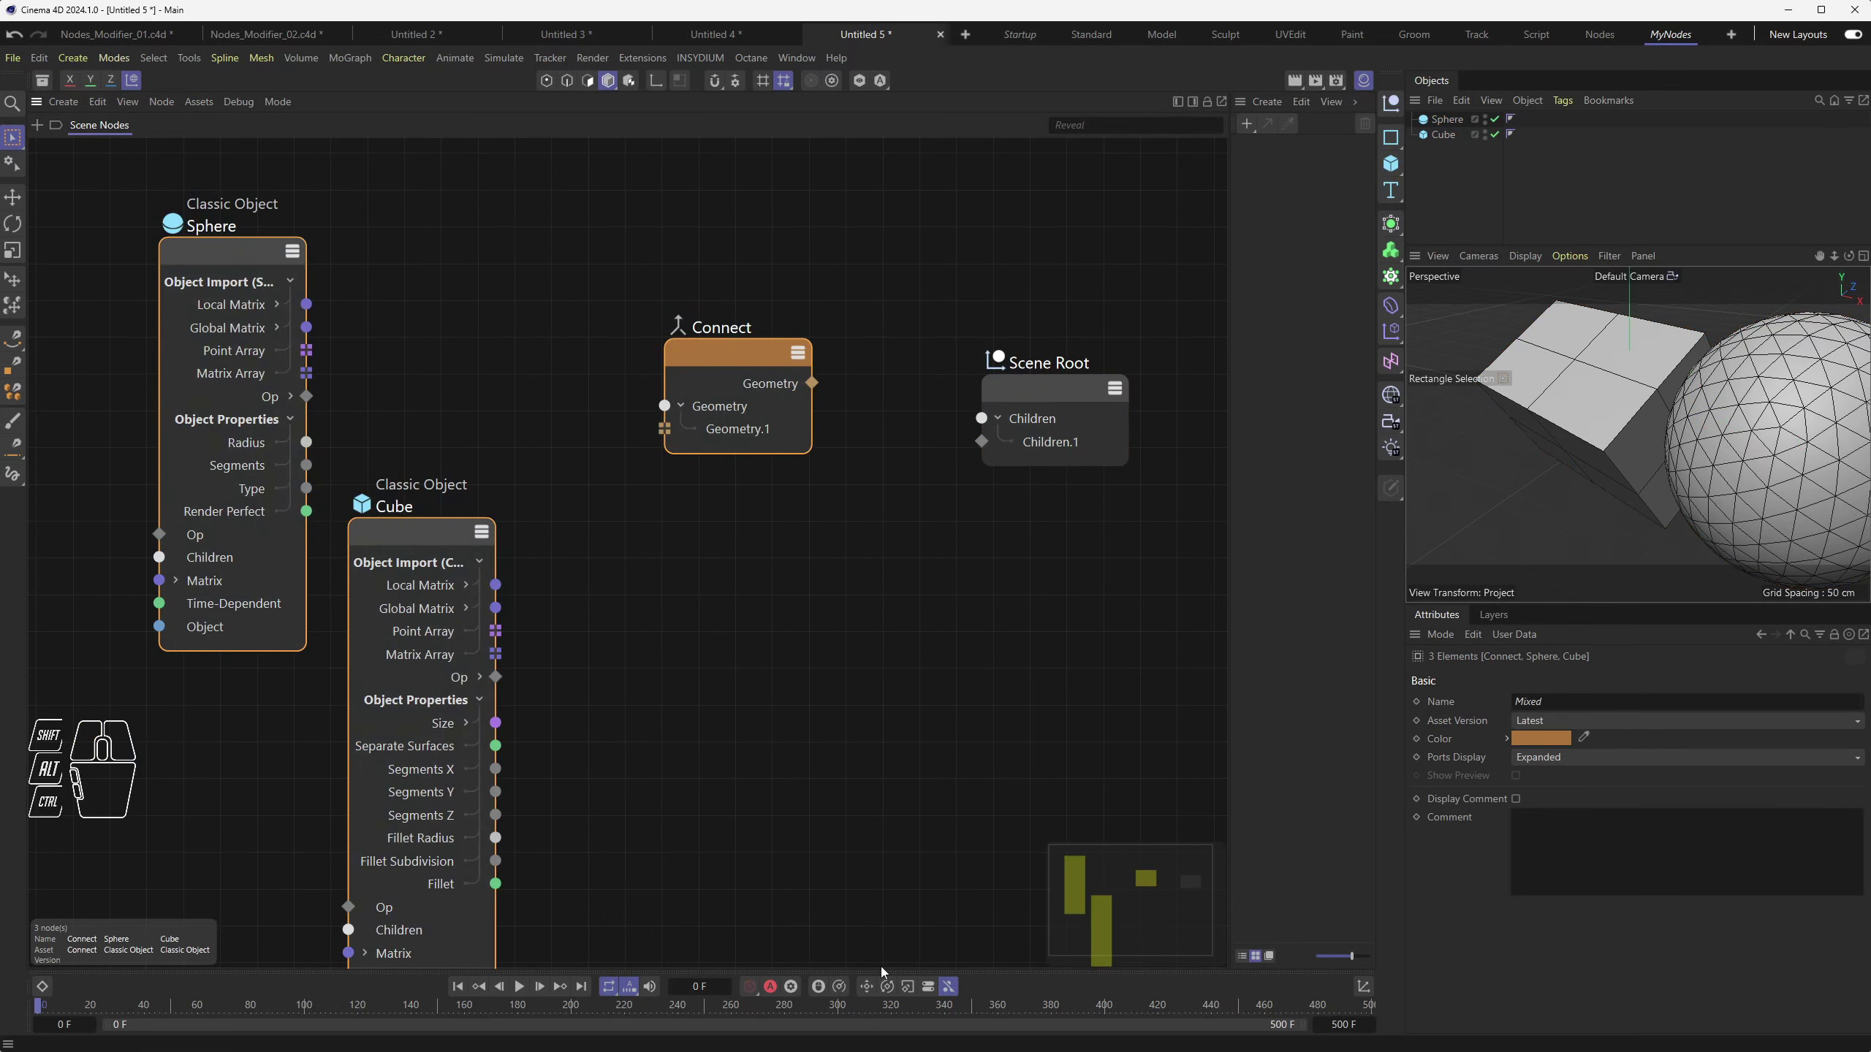
pyautogui.press('Delete')
pyautogui.scroll(-2, 896, 564)
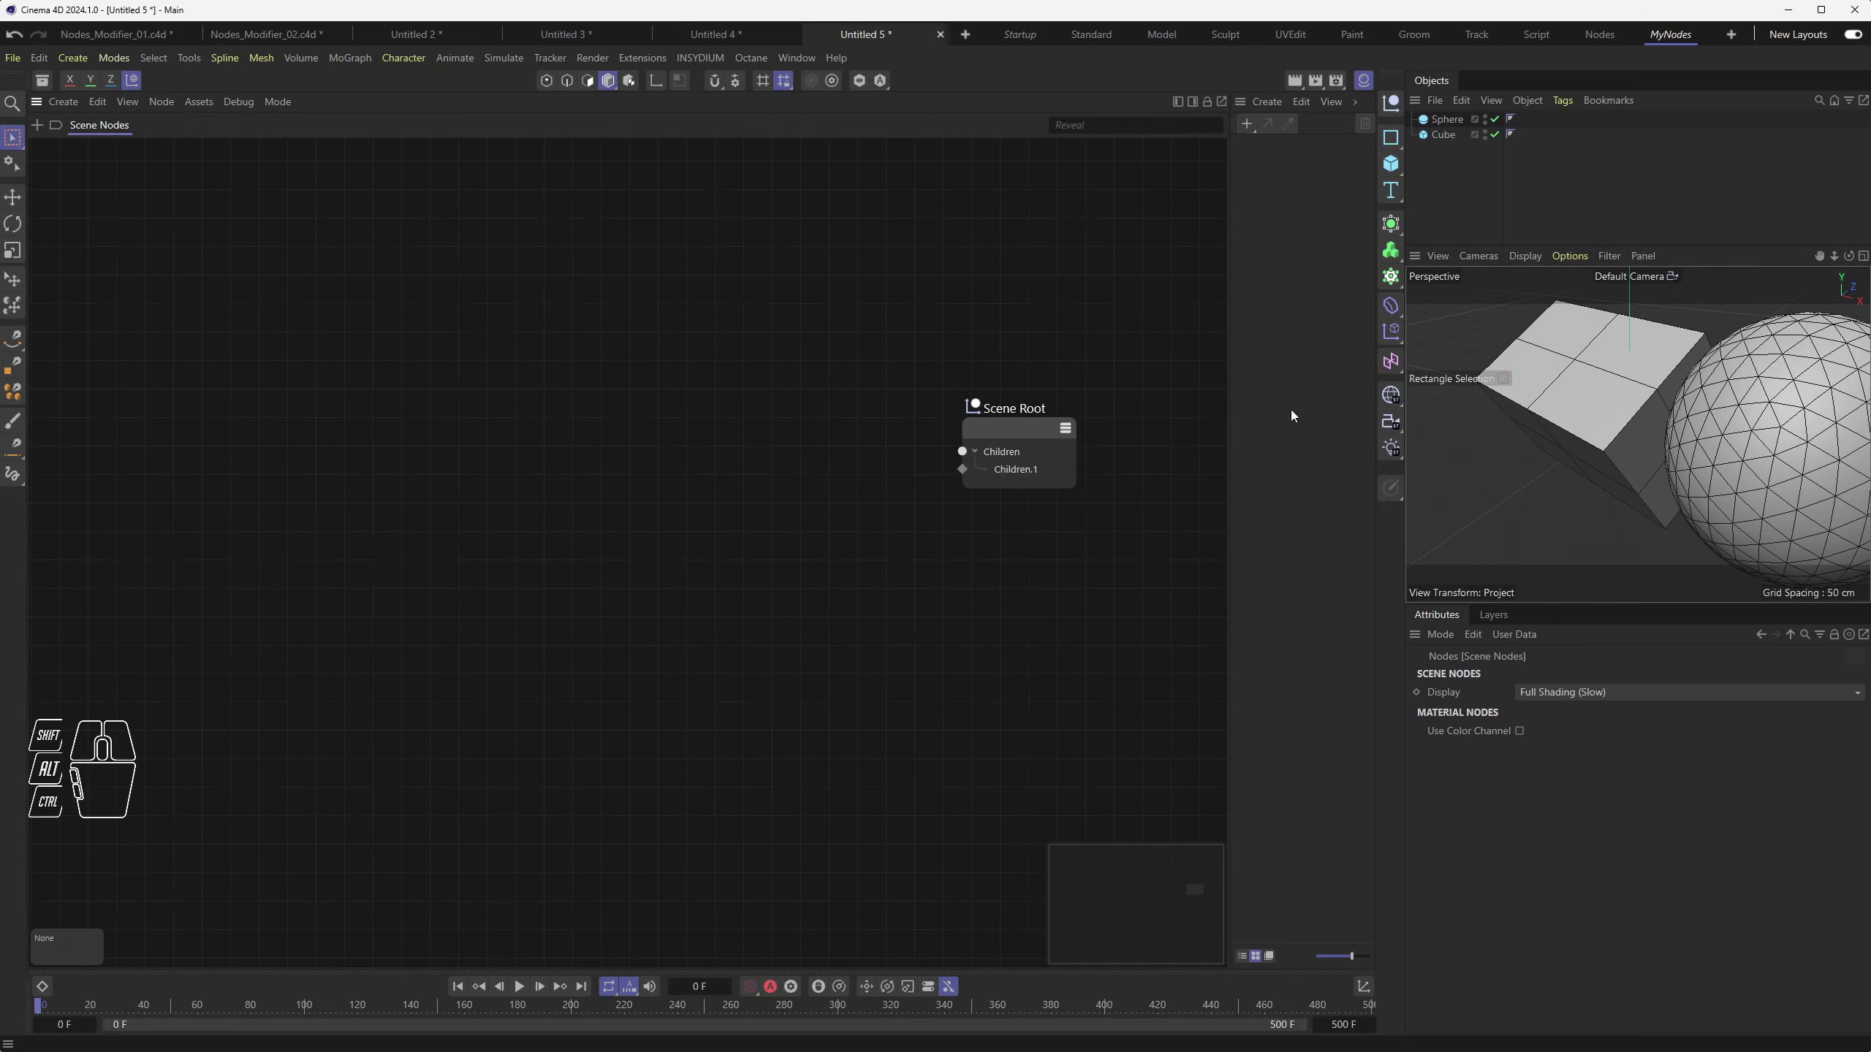
# Delete the Sphere and Cube objects from the scene and shift the Scene Root node slightly left in the graph
pyautogui.moveTo(1470, 169); pyautogui.dragTo(1434, 117)
pyautogui.press('Delete')
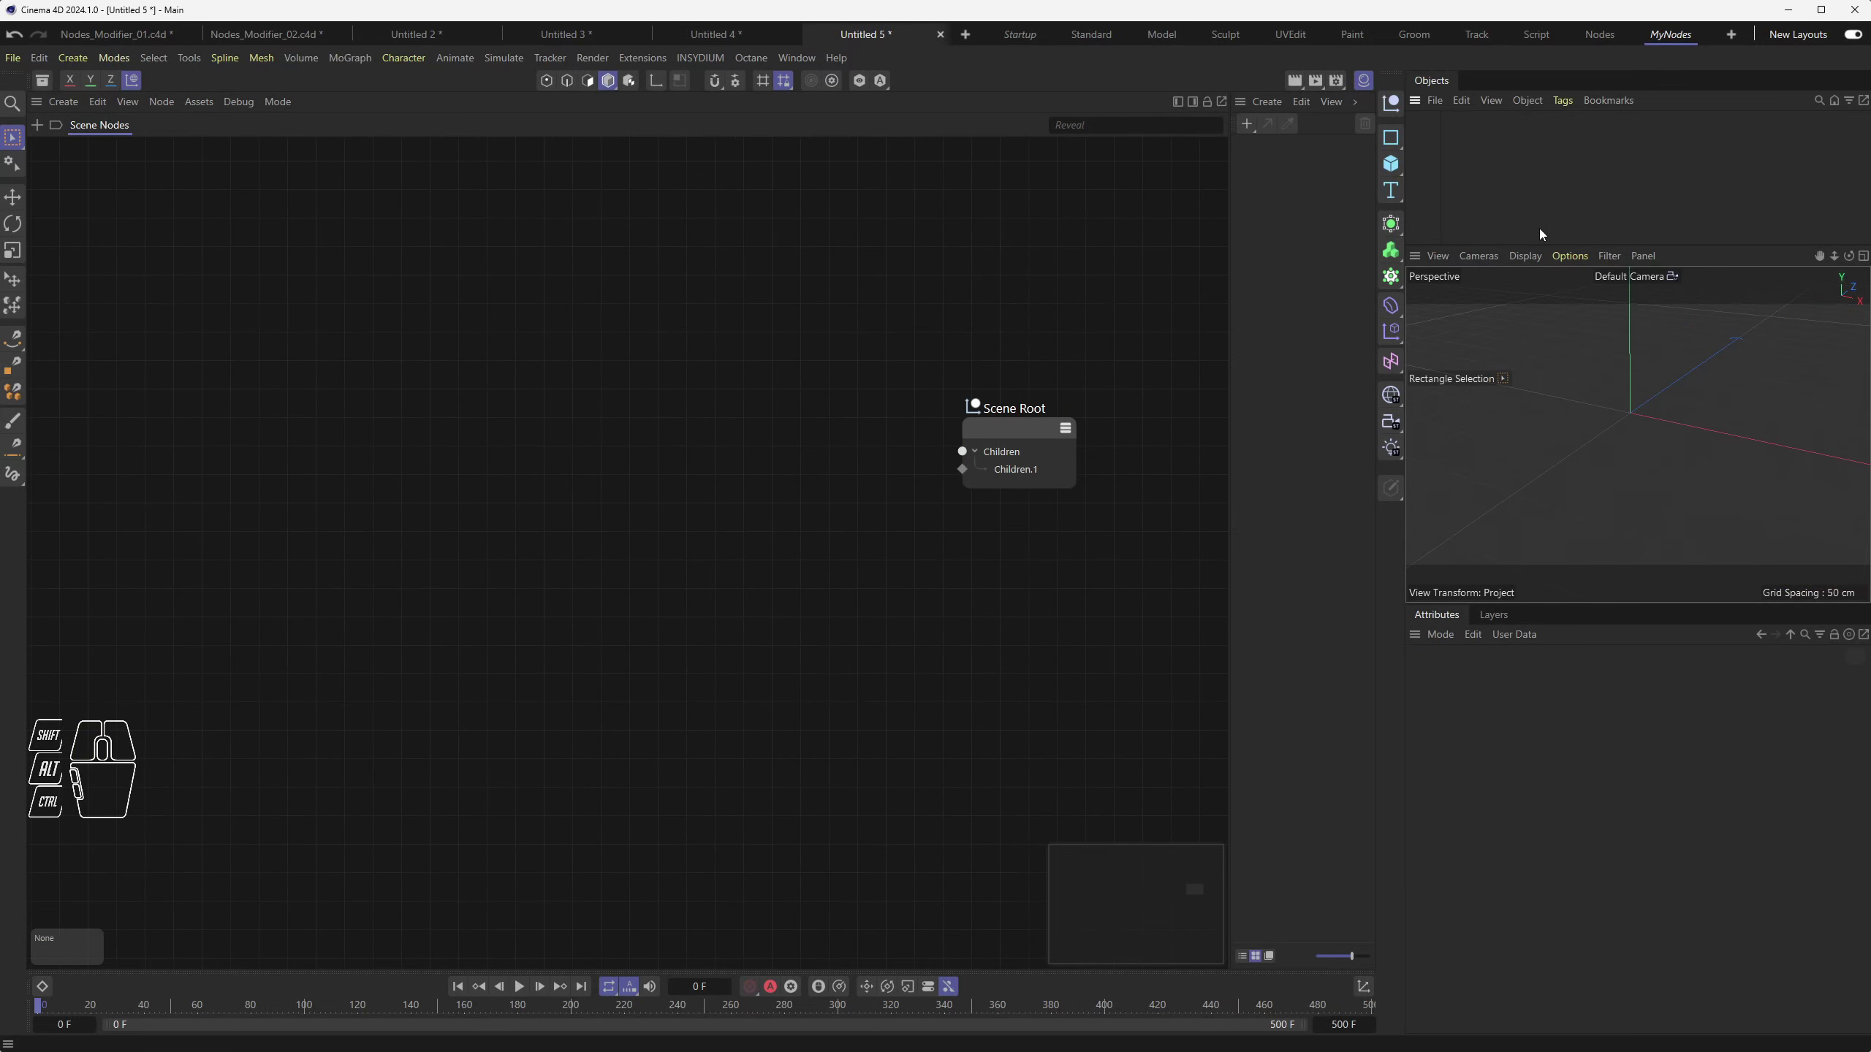
pyautogui.moveTo(1053, 430); pyautogui.dragTo(980, 428)
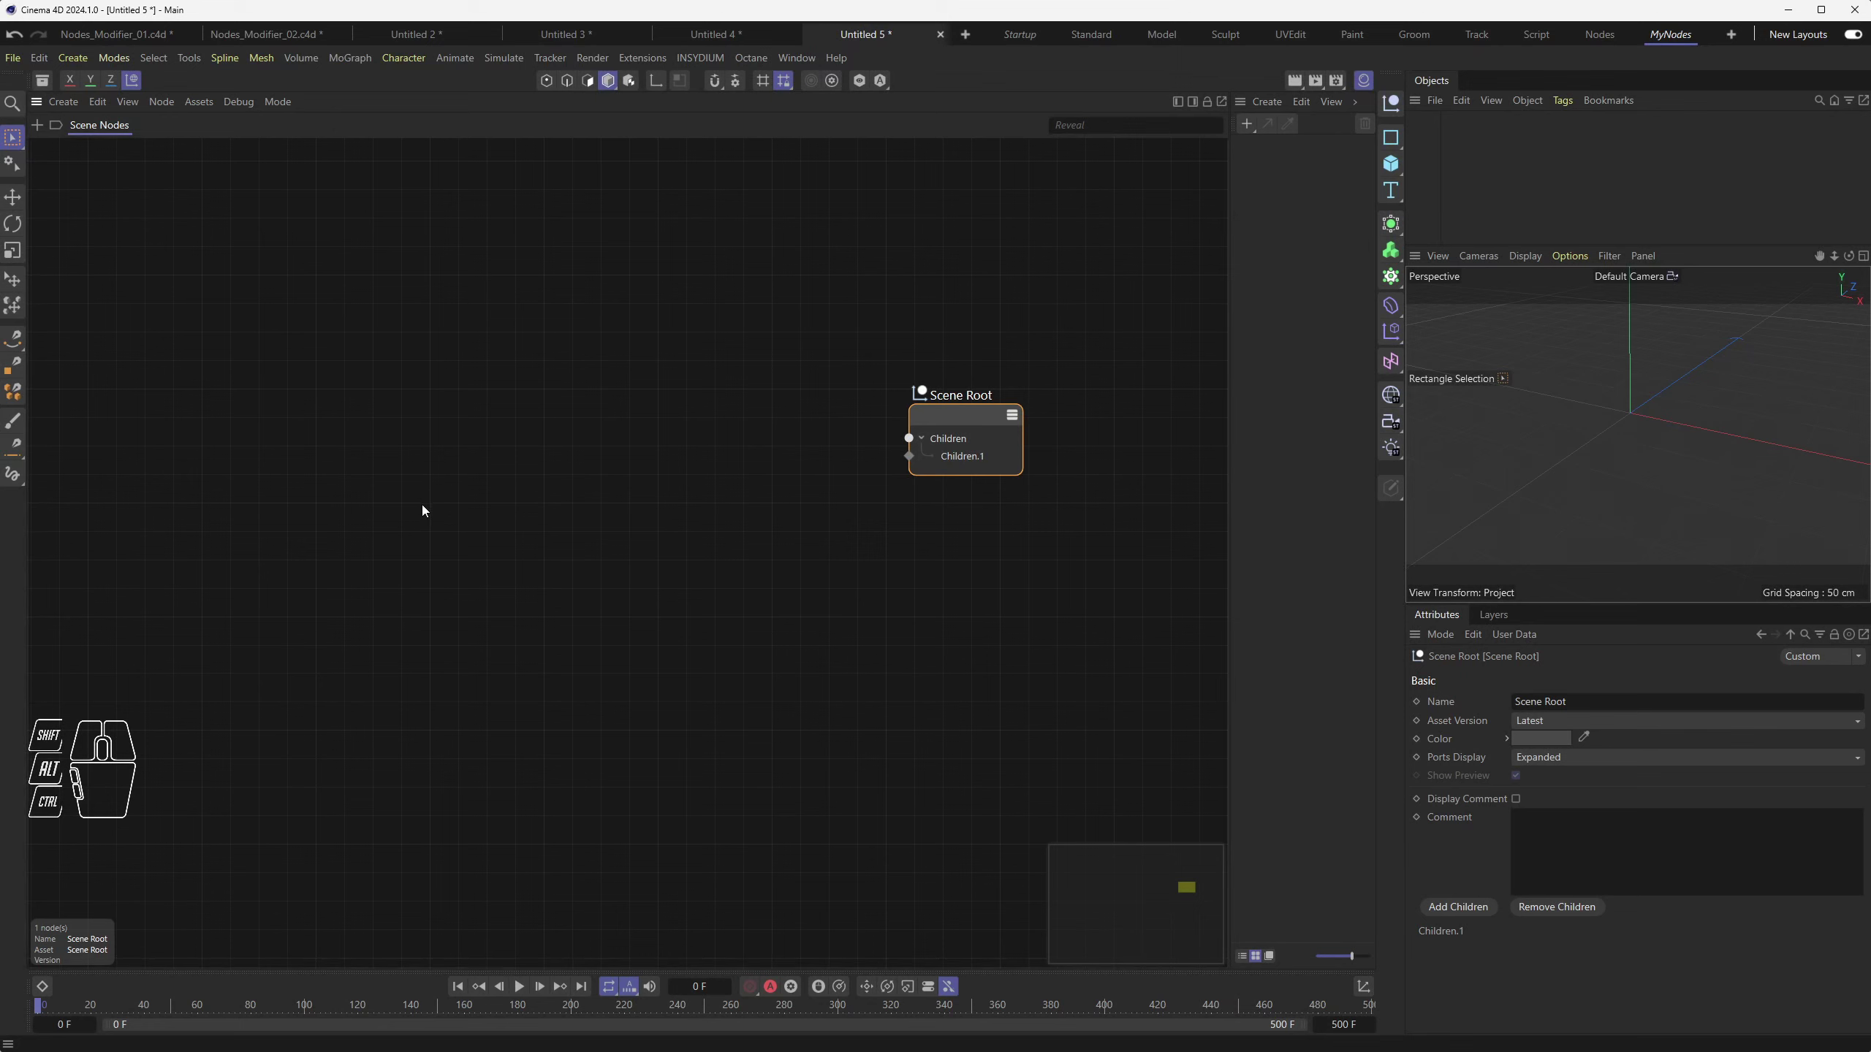
pyautogui.click(326, 357)
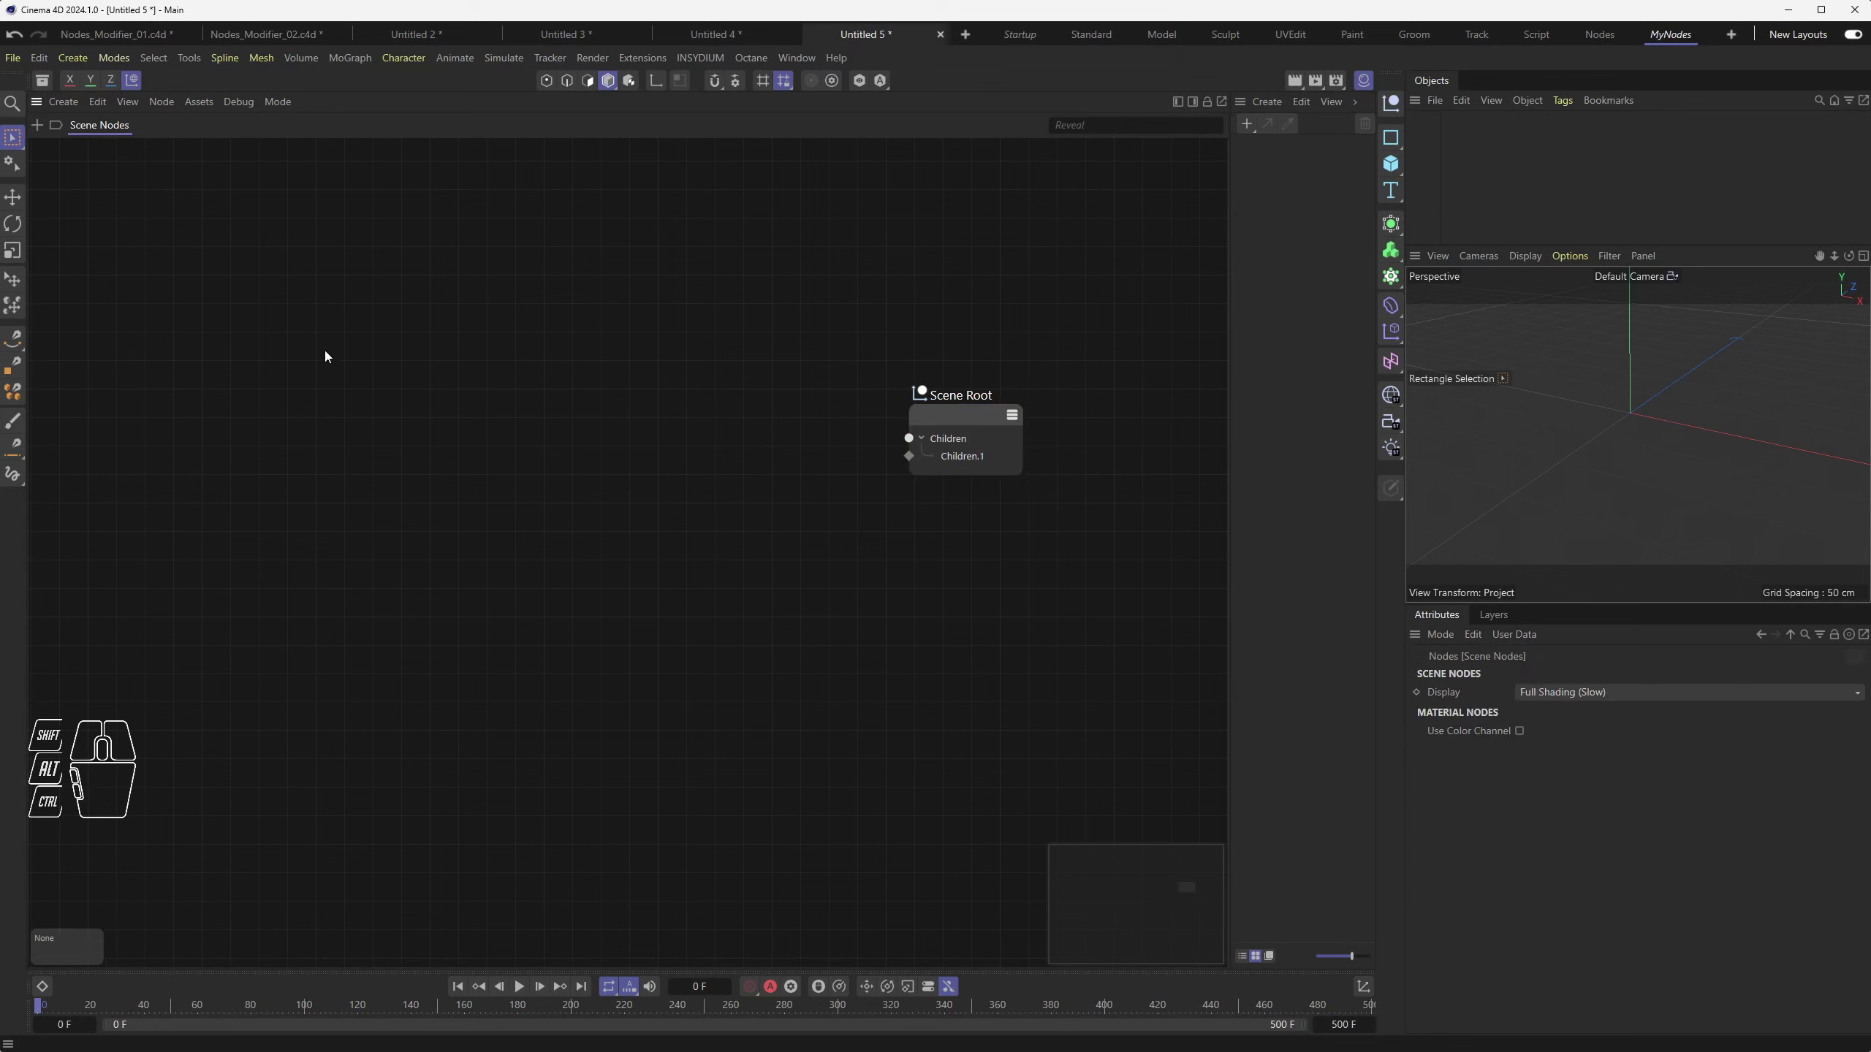
# Show the Asset Browser beside the node graph, widen it and display its assets as a compact list
pyautogui.click(42, 82)
pyautogui.click(44, 83)
pyautogui.click(43, 81)
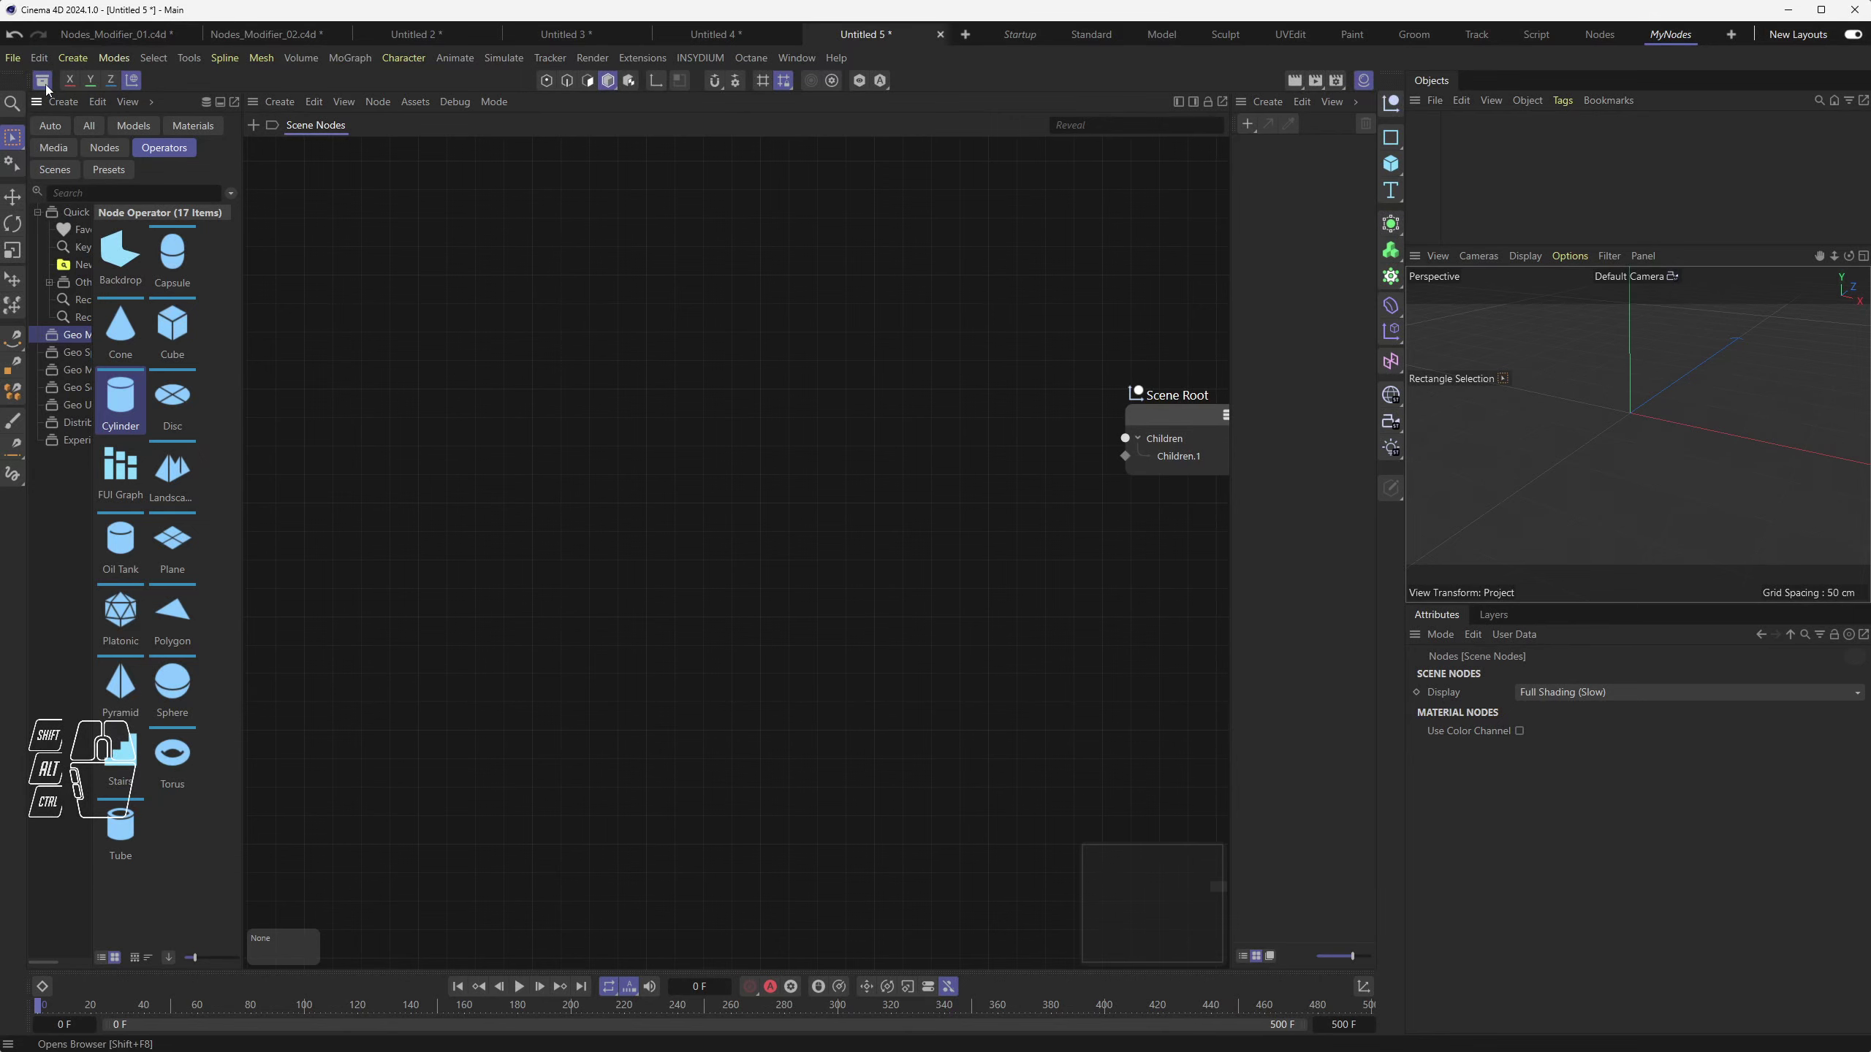
pyautogui.moveTo(244, 202); pyautogui.dragTo(318, 491)
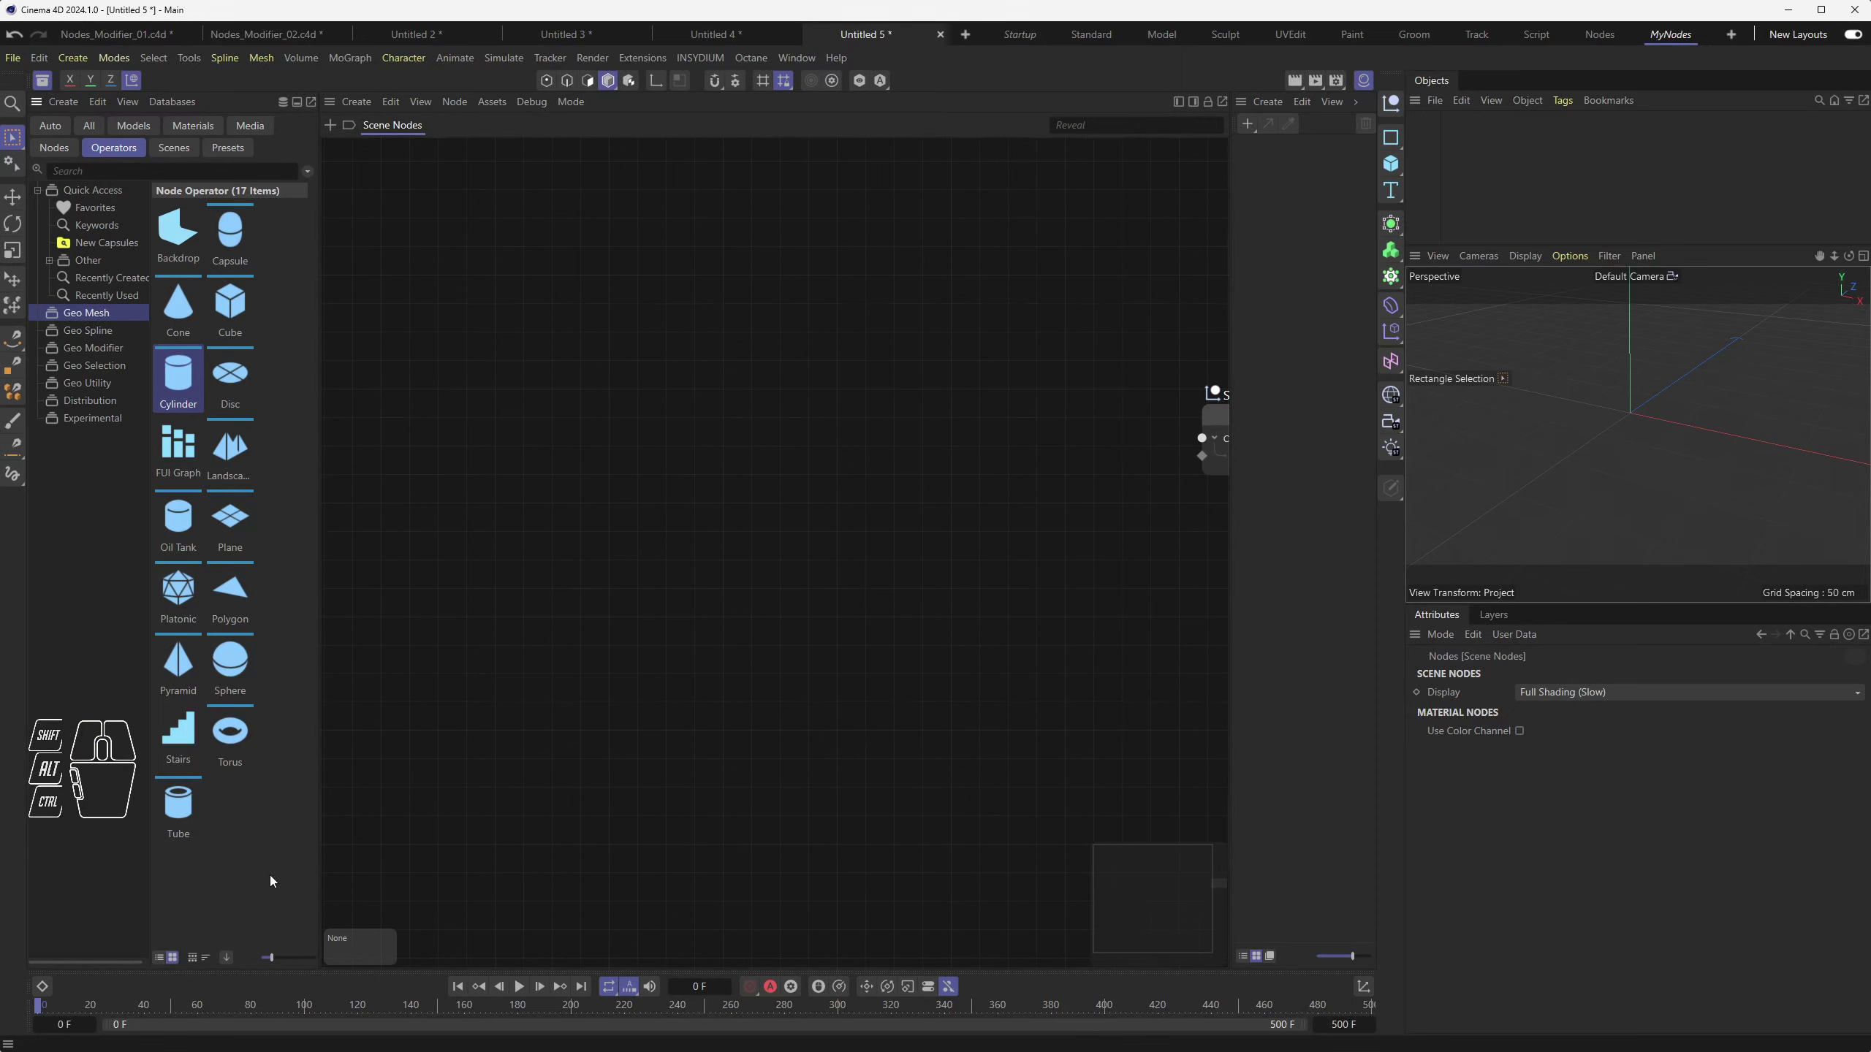
pyautogui.click(159, 957)
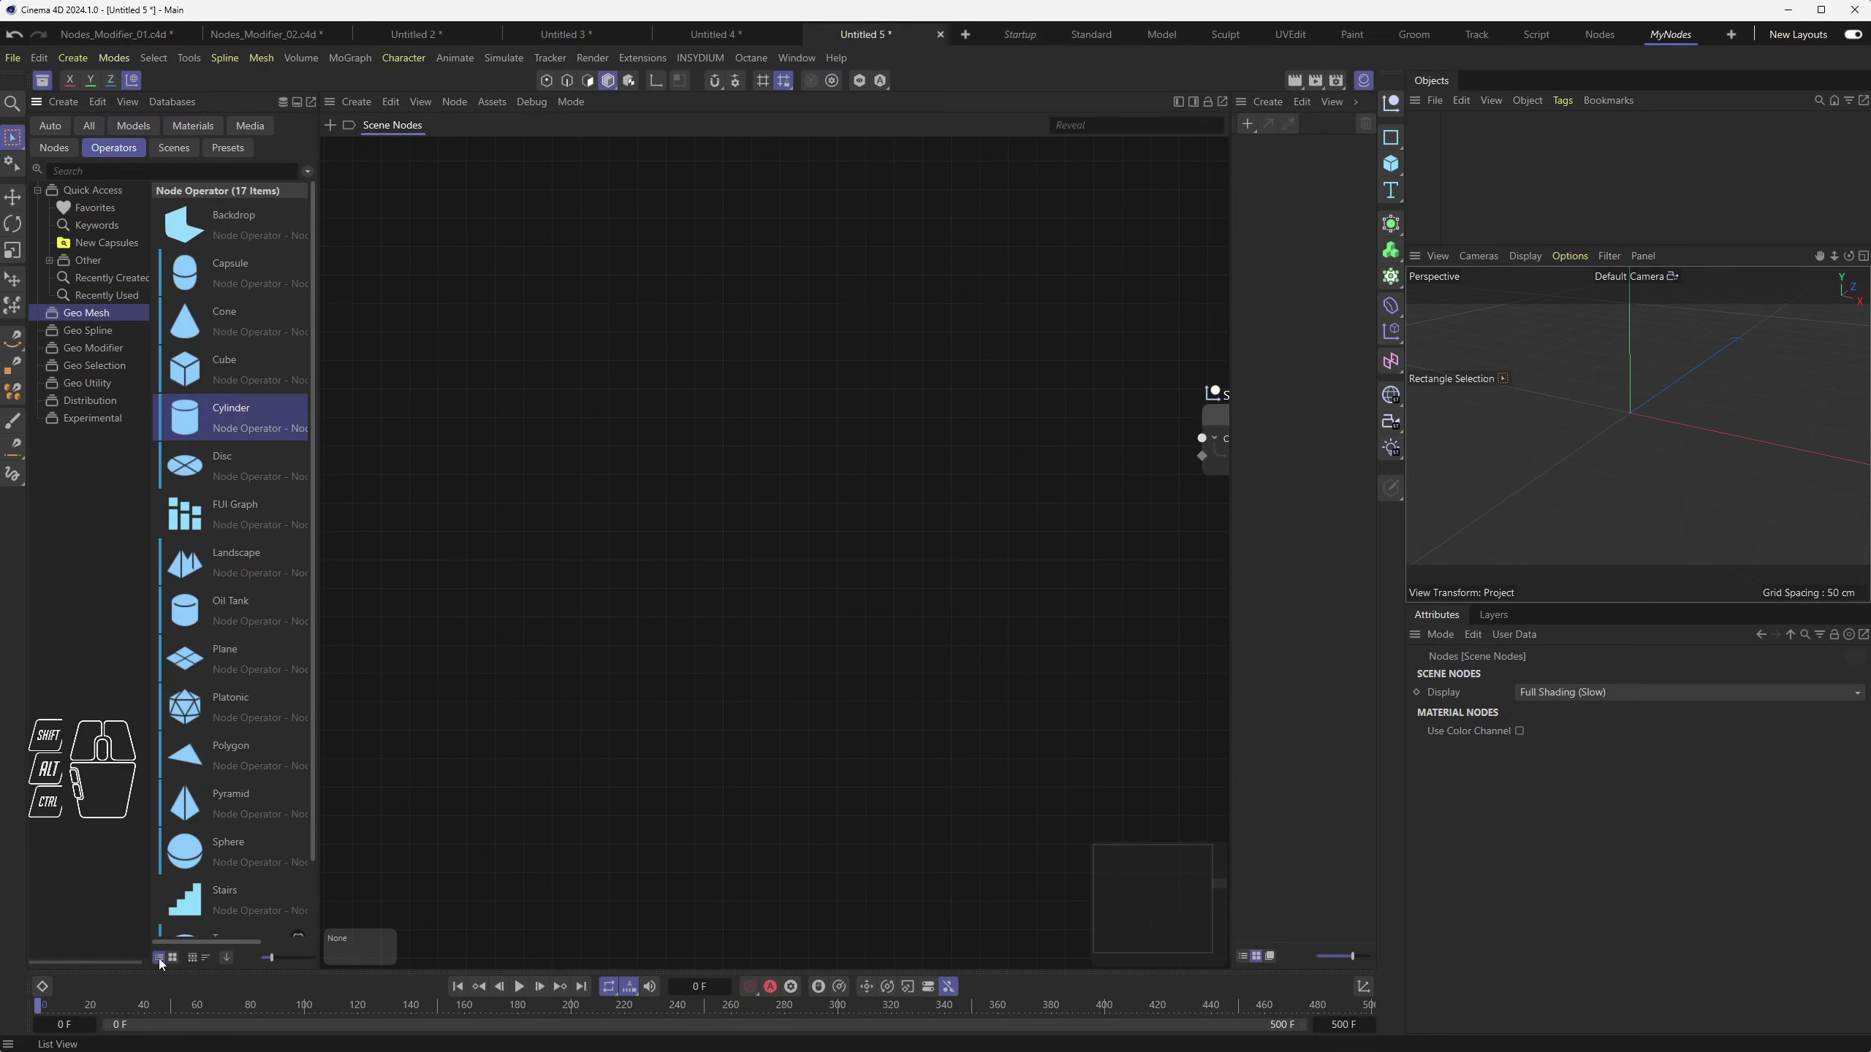
pyautogui.moveTo(272, 961); pyautogui.dragTo(267, 960)
pyautogui.moveTo(318, 388); pyautogui.dragTo(392, 388)
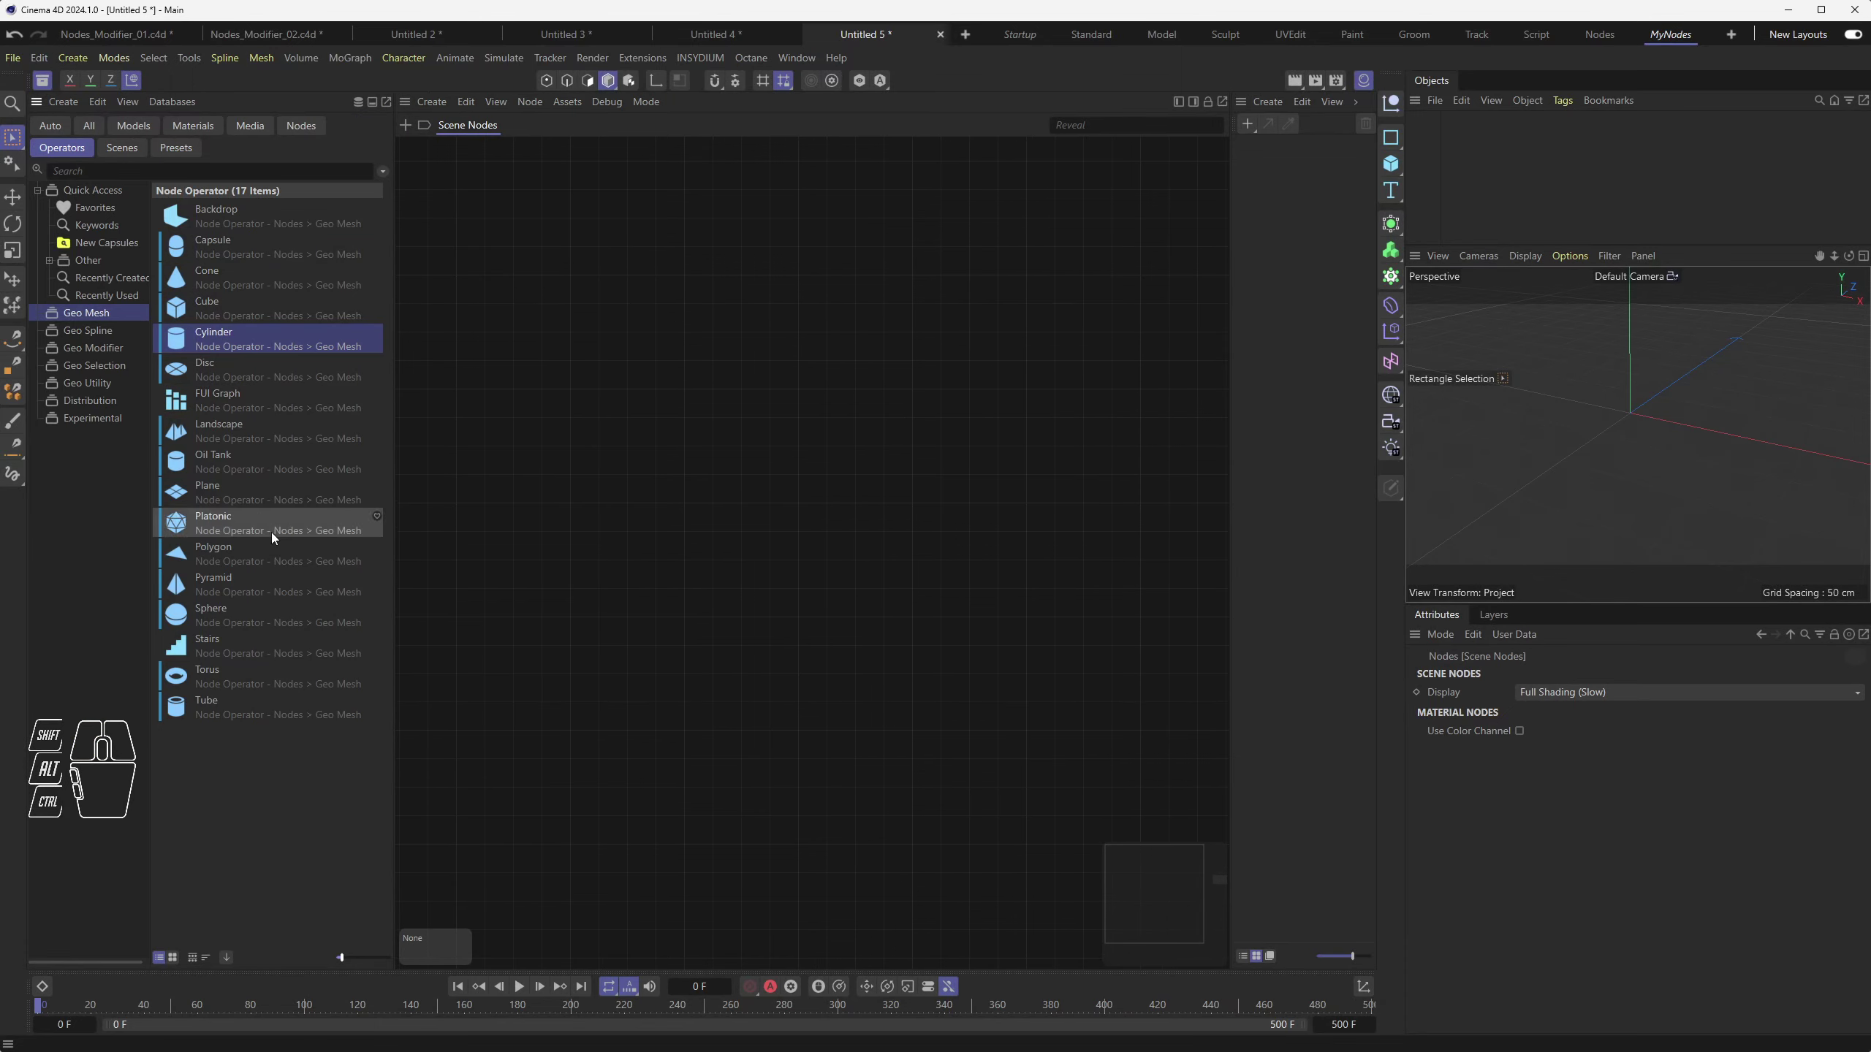
# Look at the Geo Spline assets in the node search window, then close it
pyautogui.doubleClick(731, 364)
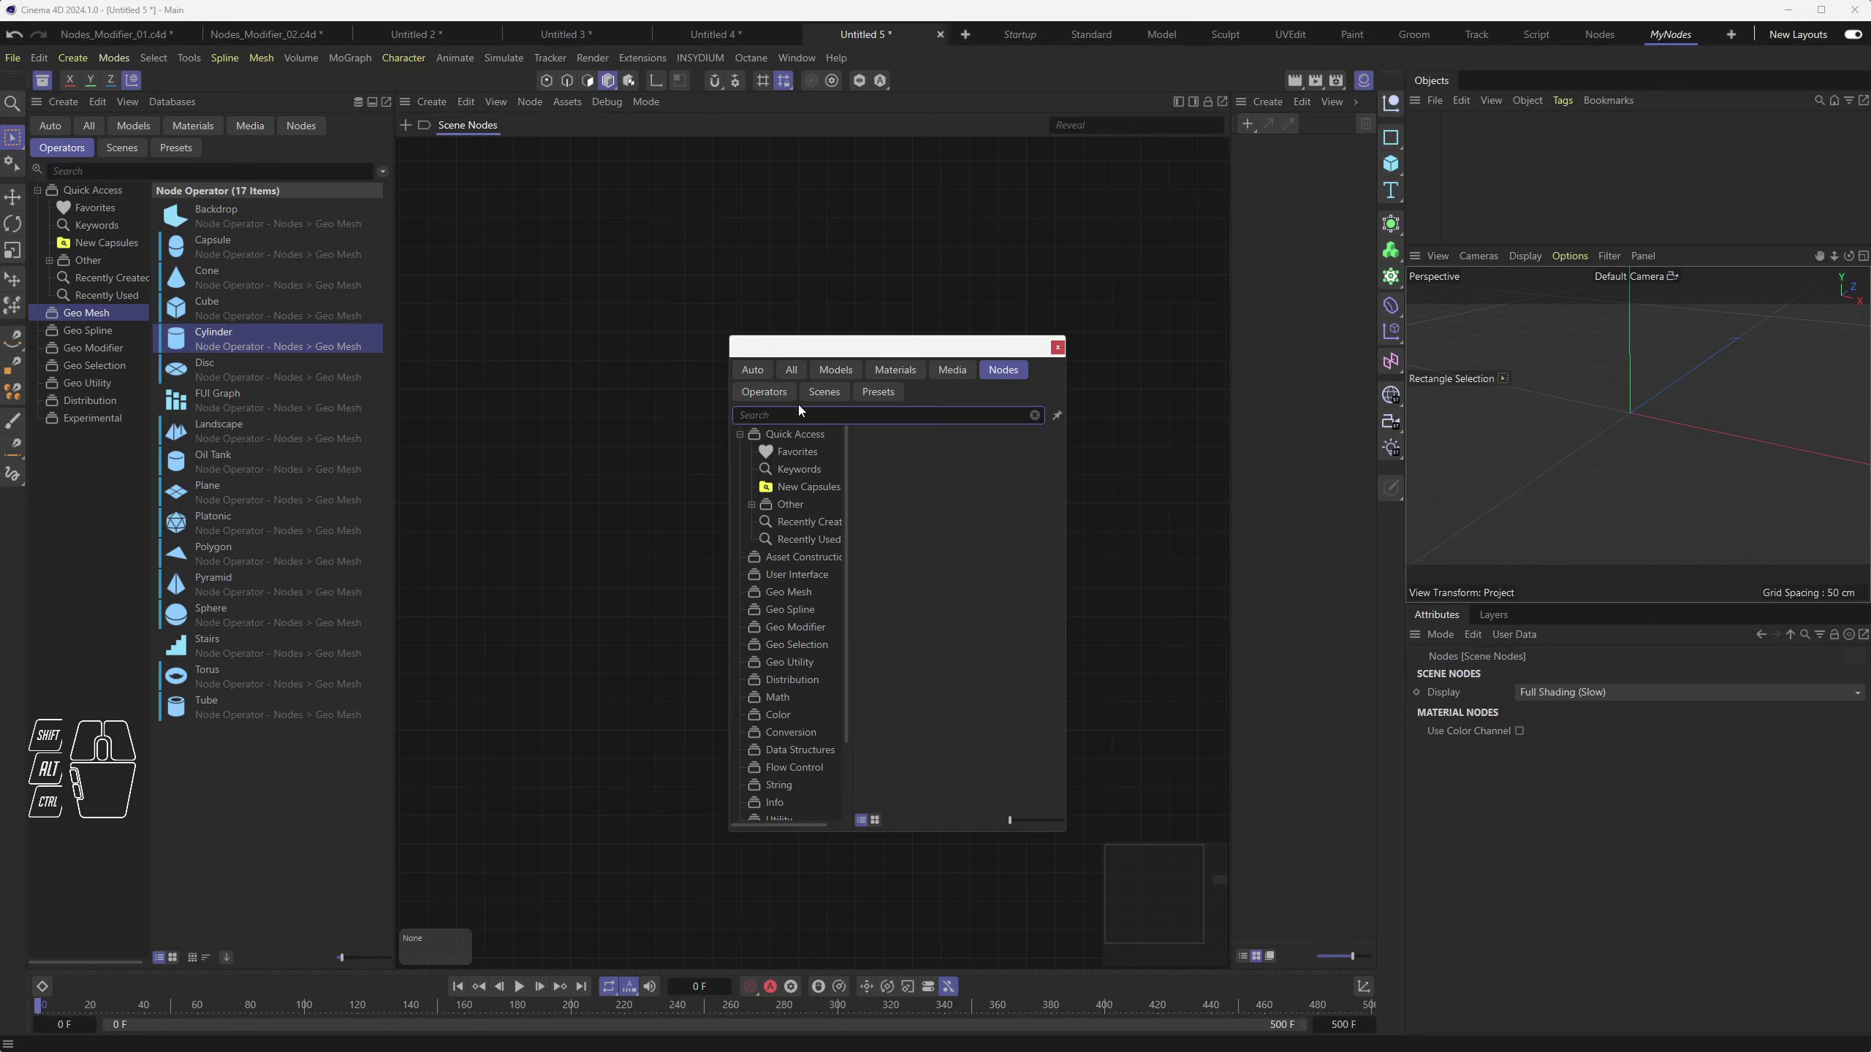
pyautogui.click(789, 609)
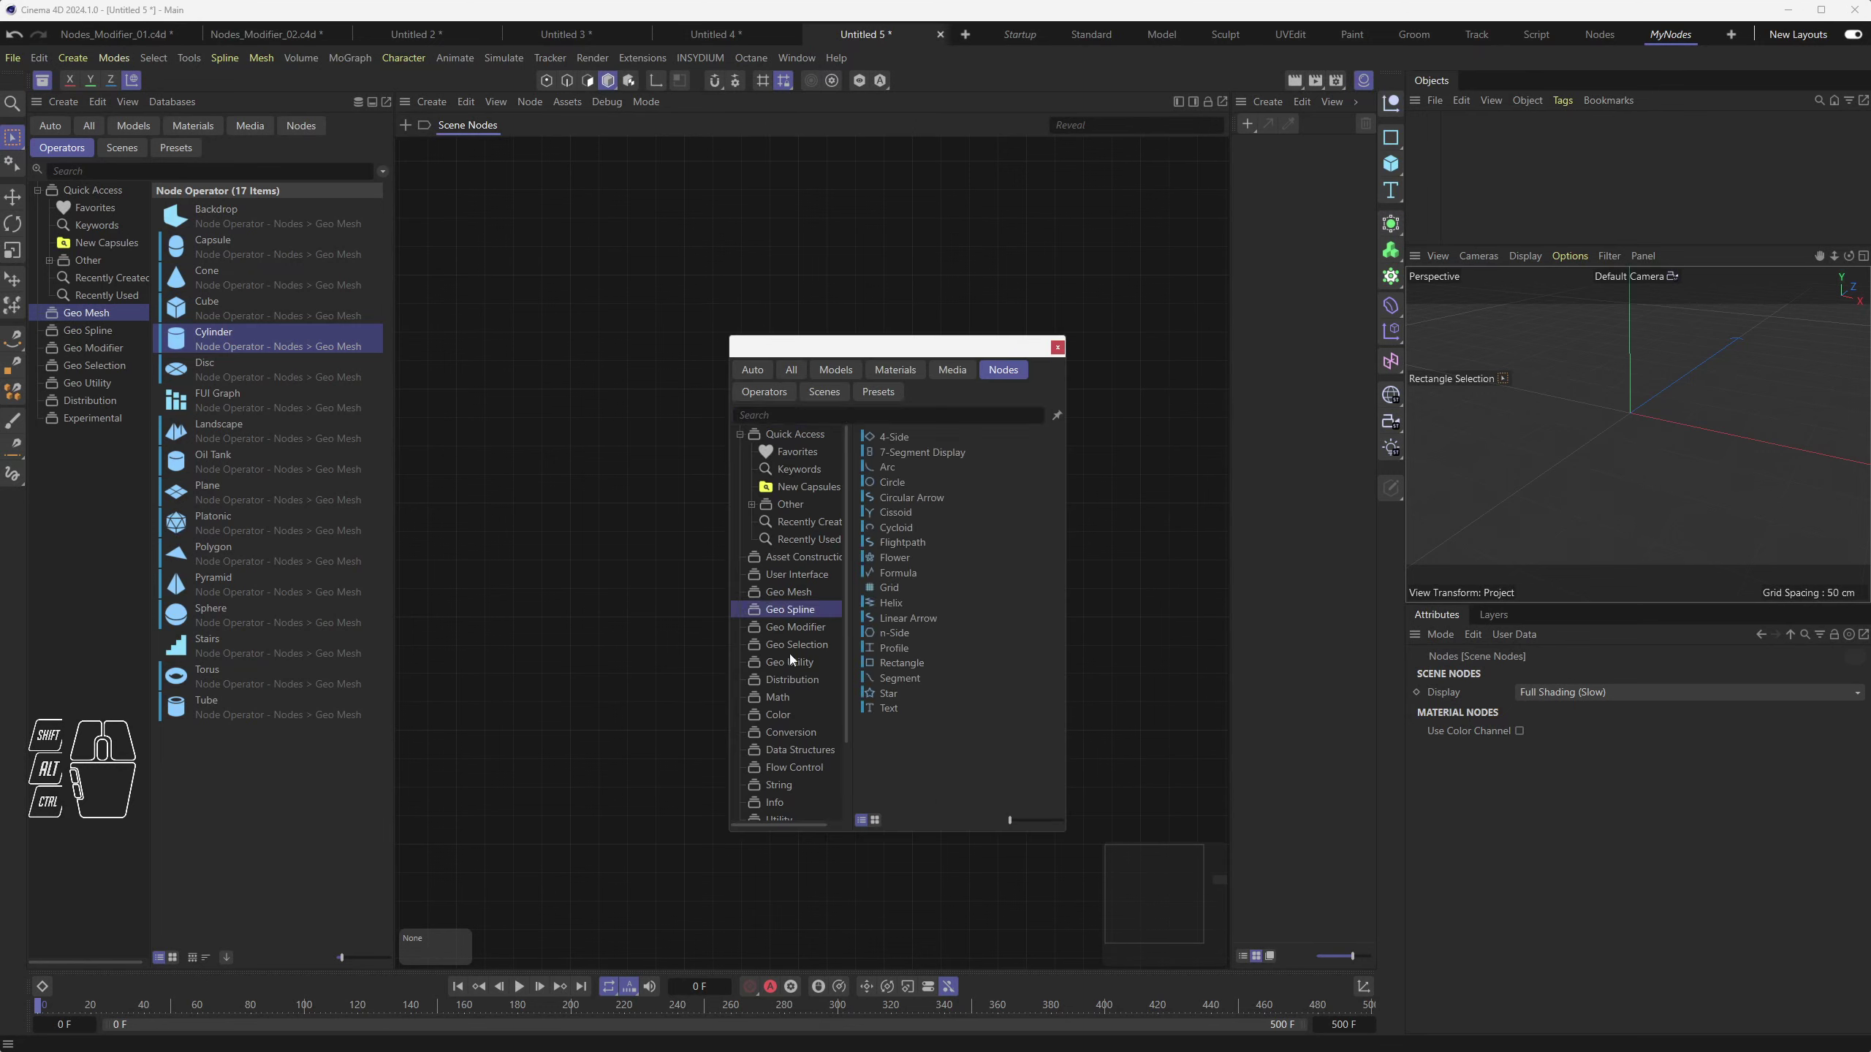
pyautogui.click(1057, 348)
# Compare the Nodes and Operators asset filters using the Geo Mesh category and its Cube asset
pyautogui.click(300, 126)
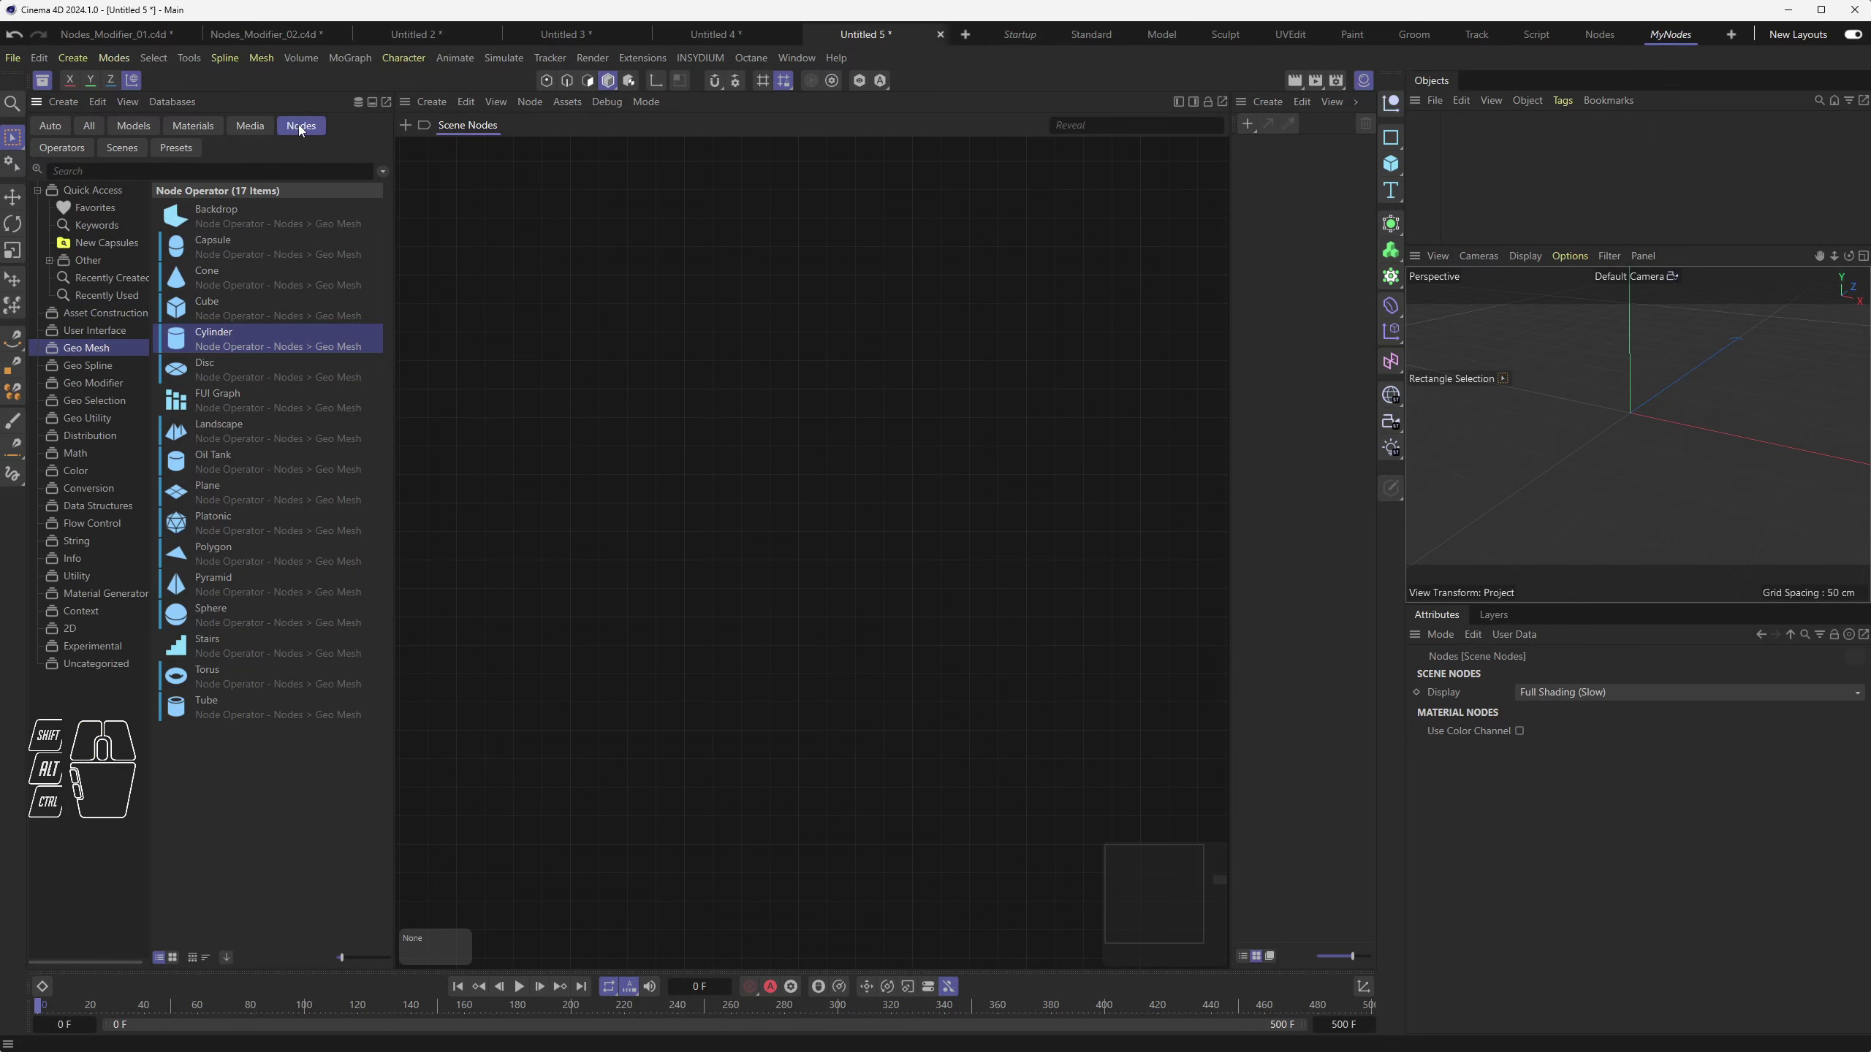
pyautogui.click(64, 148)
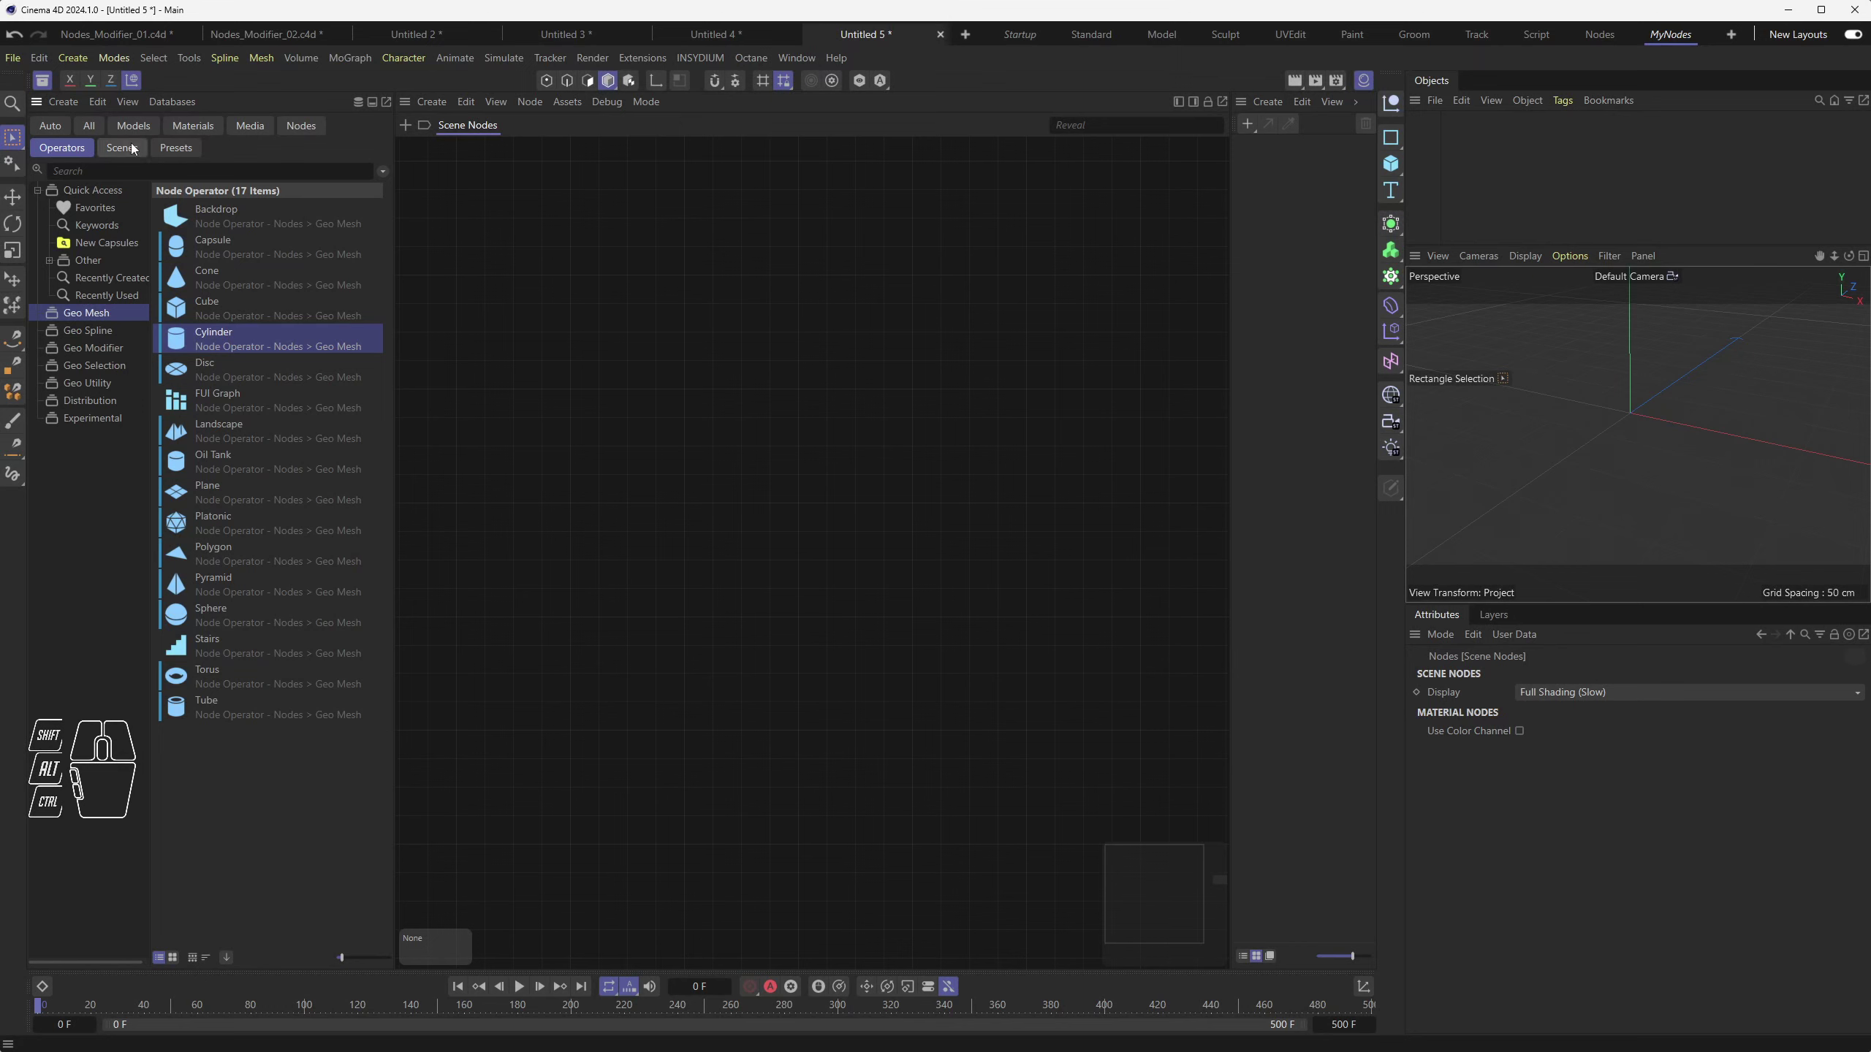
pyautogui.click(301, 125)
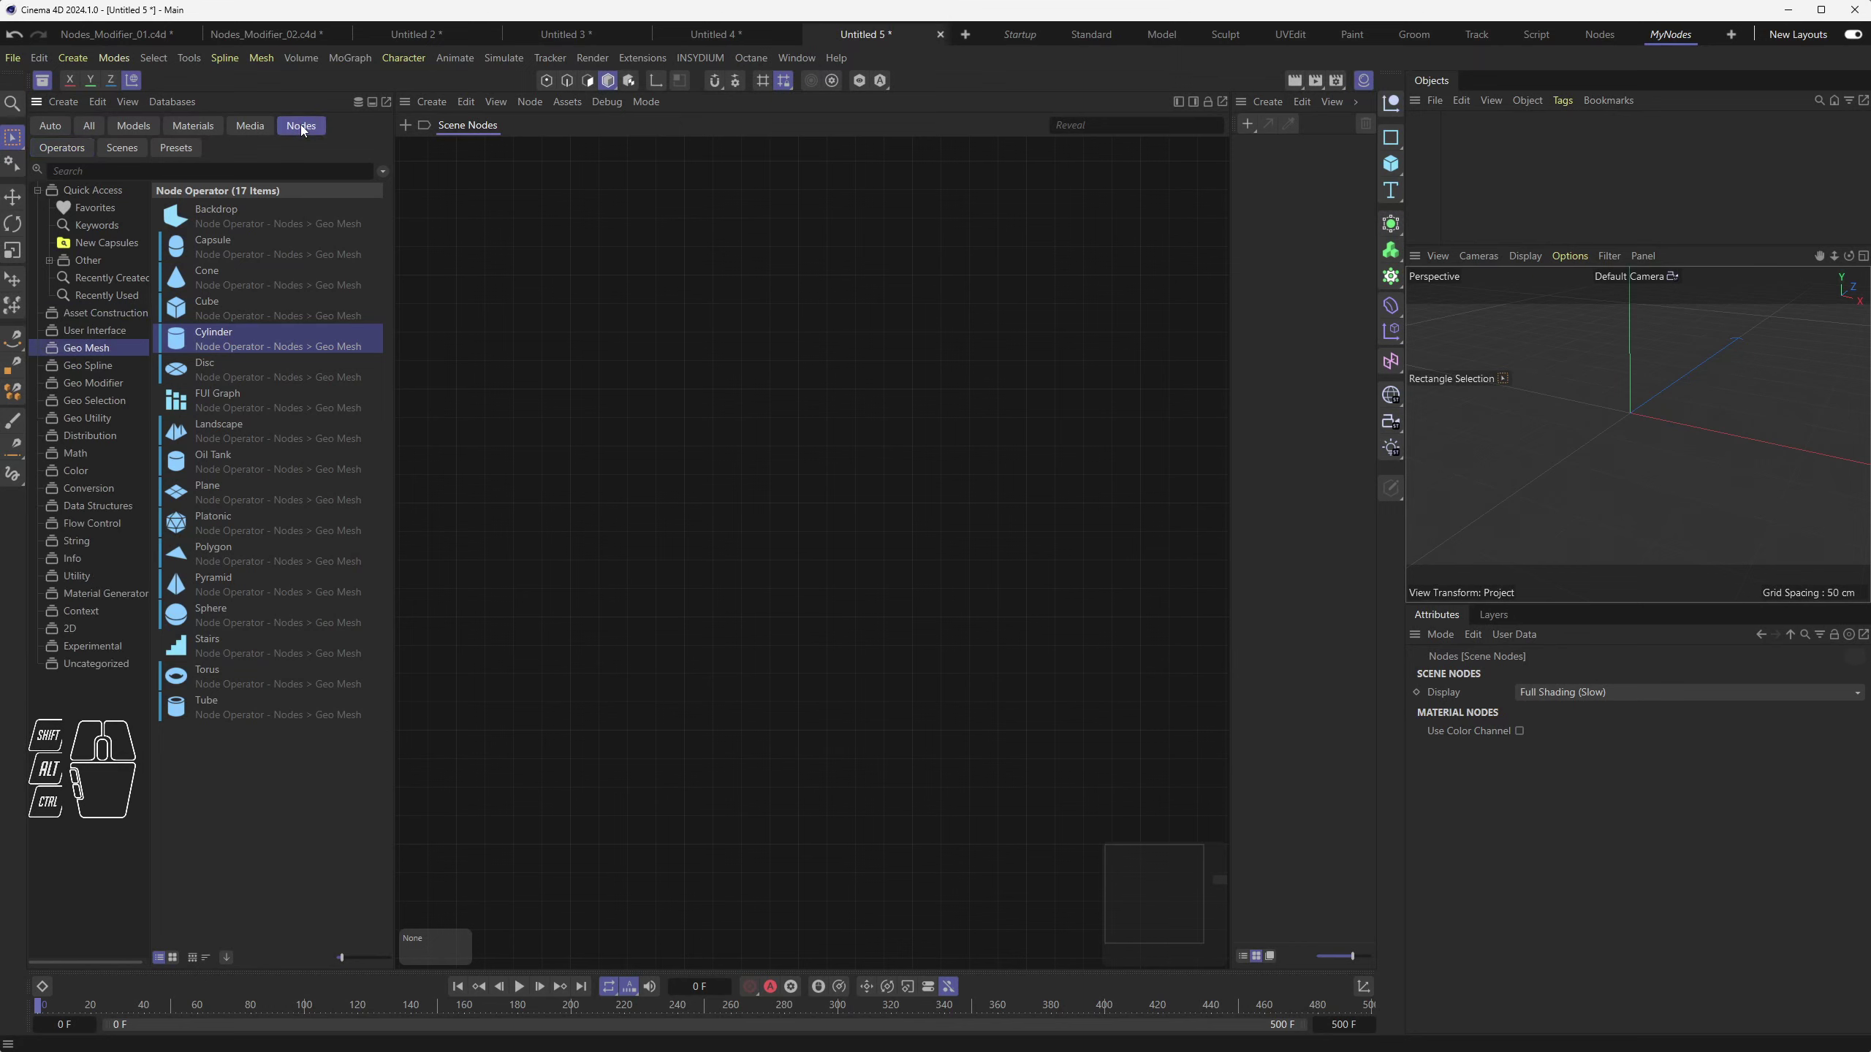
pyautogui.click(76, 355)
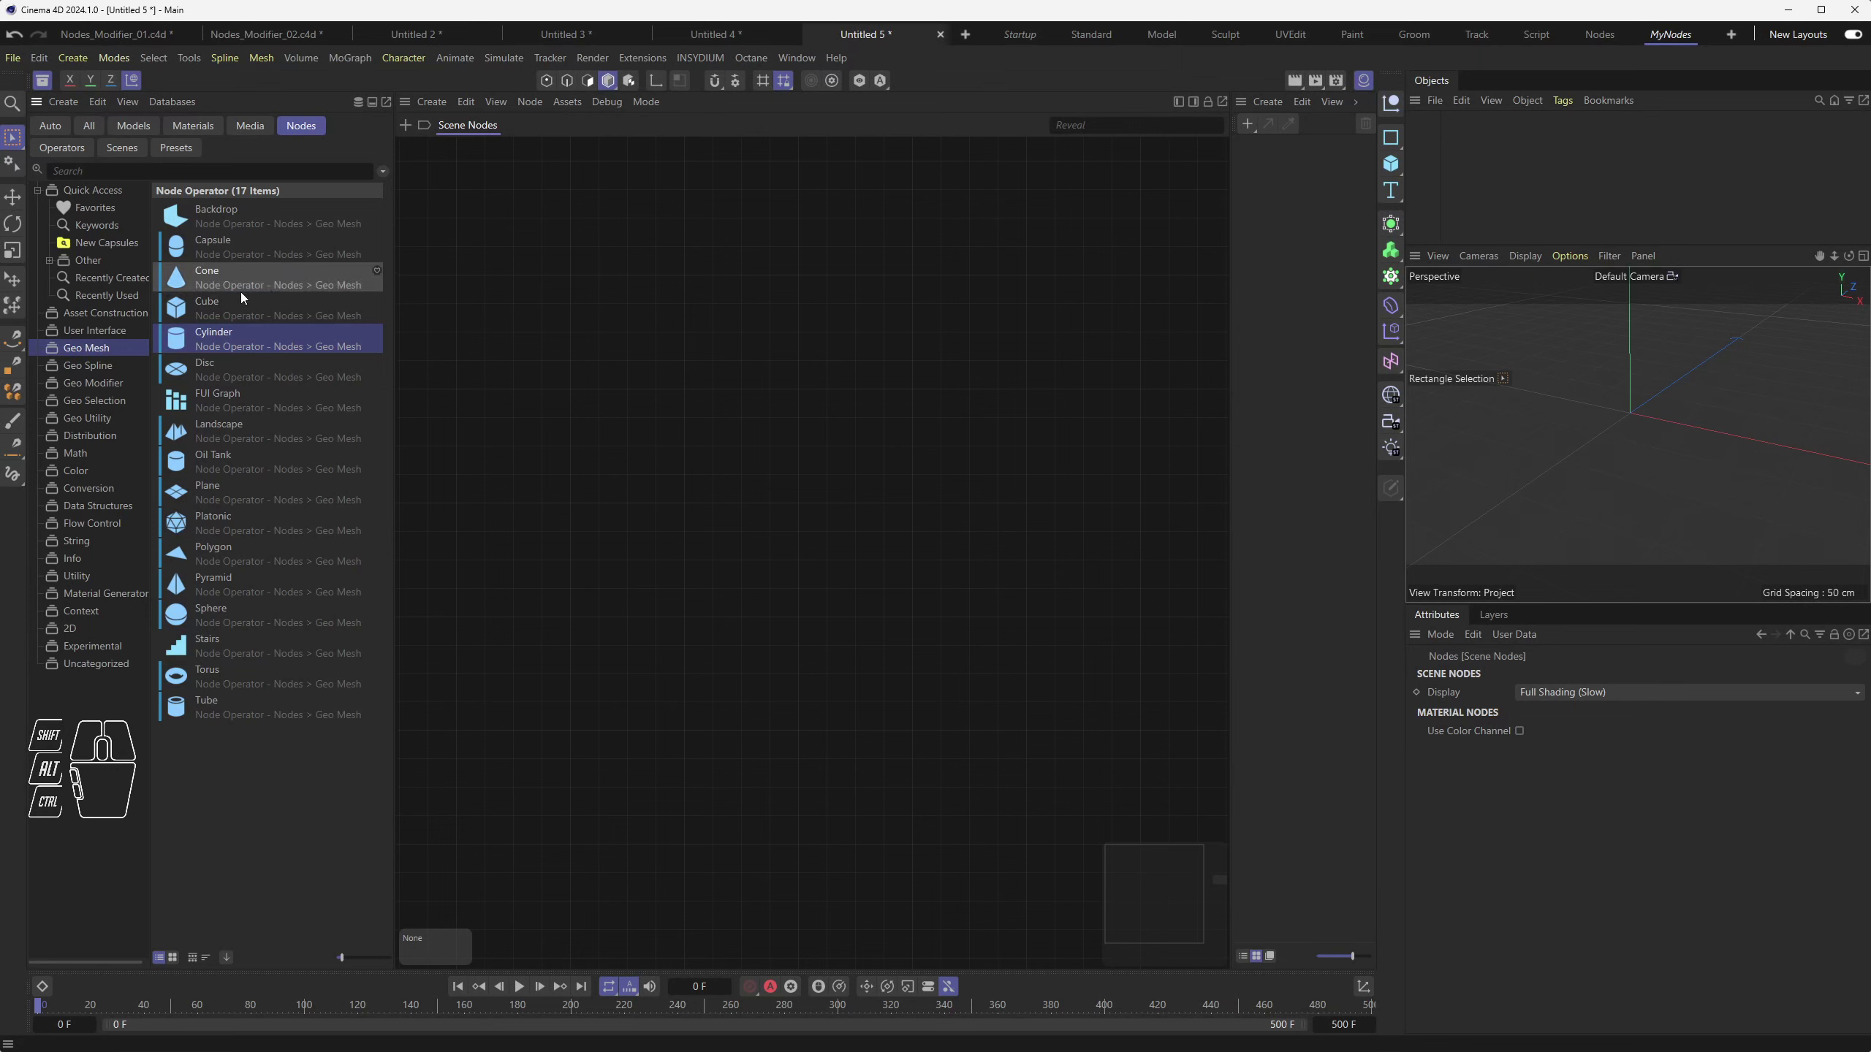
pyautogui.click(218, 308)
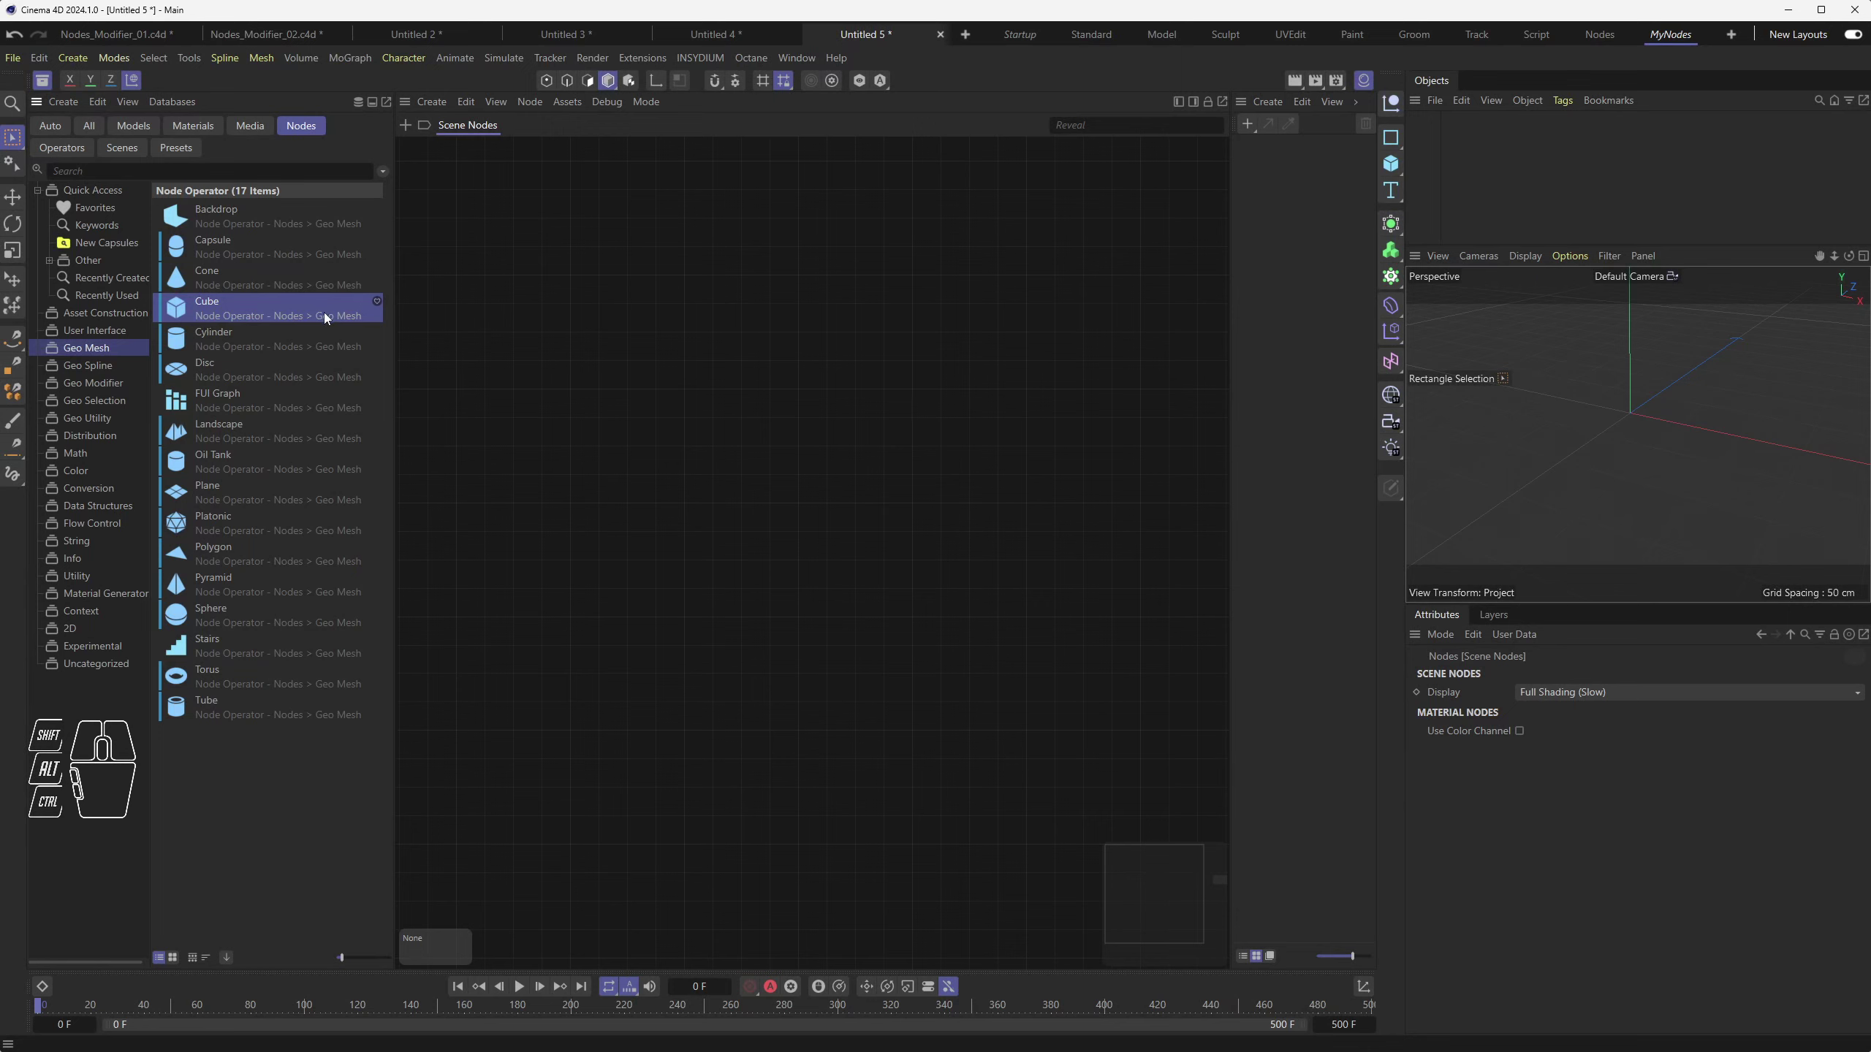
pyautogui.click(59, 147)
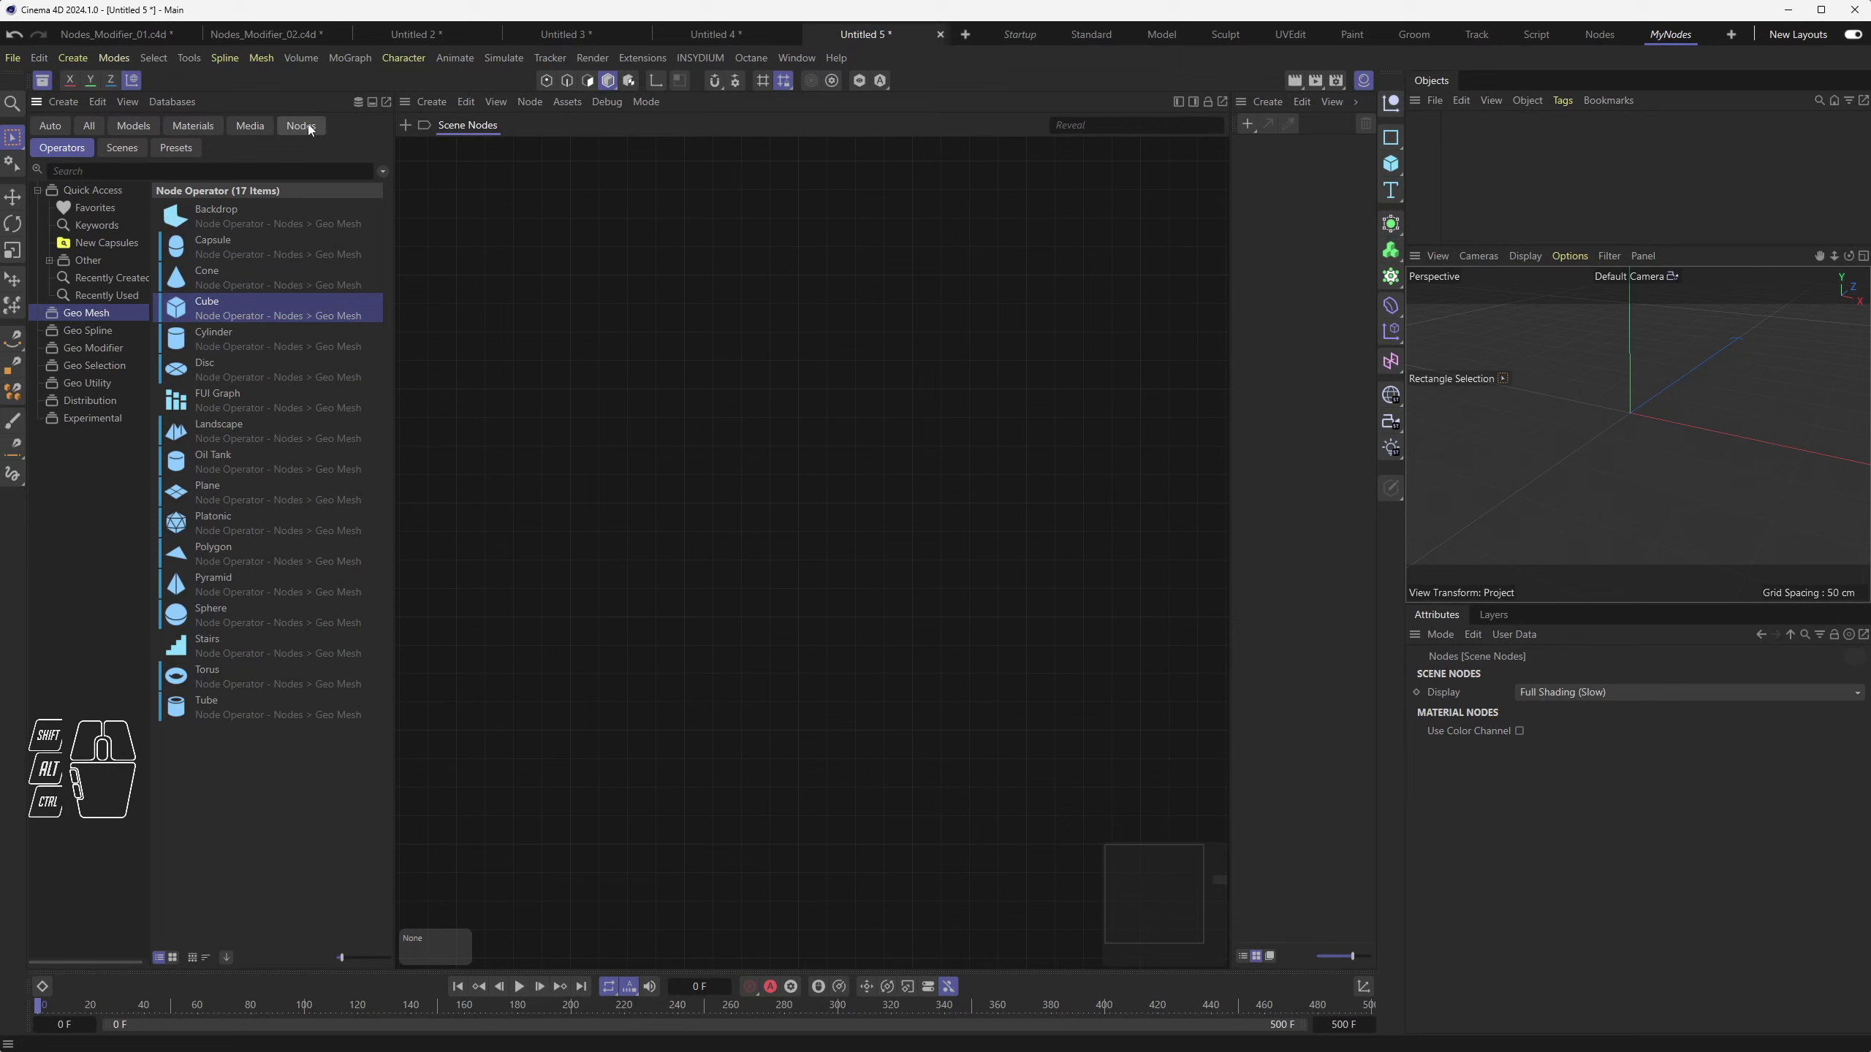
pyautogui.click(185, 314)
pyautogui.moveTo(186, 315); pyautogui.dragTo(542, 354)
pyautogui.click(532, 374)
pyautogui.press('Delete')
# Add a Cube from the Nodes assets to the graph and a second Cube from the Operators assets below it
pyautogui.click(301, 126)
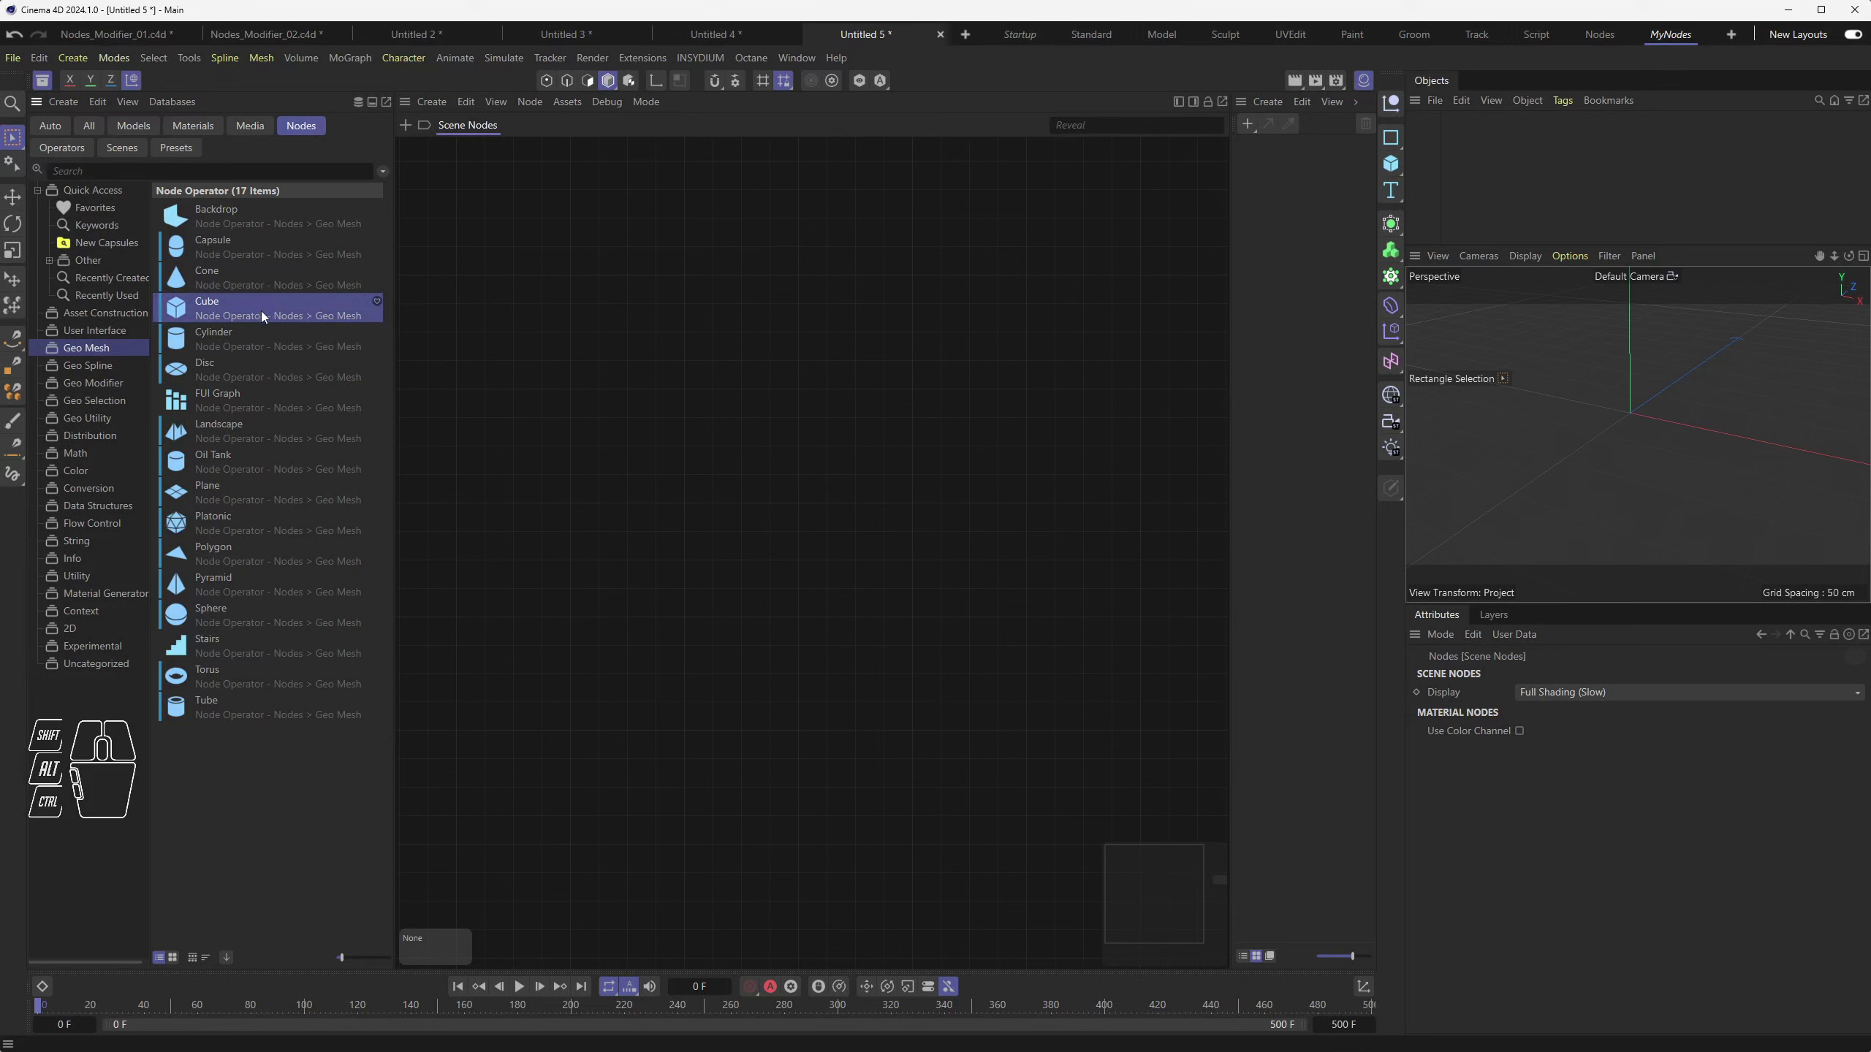
pyautogui.moveTo(260, 310); pyautogui.dragTo(578, 258)
pyautogui.click(66, 152)
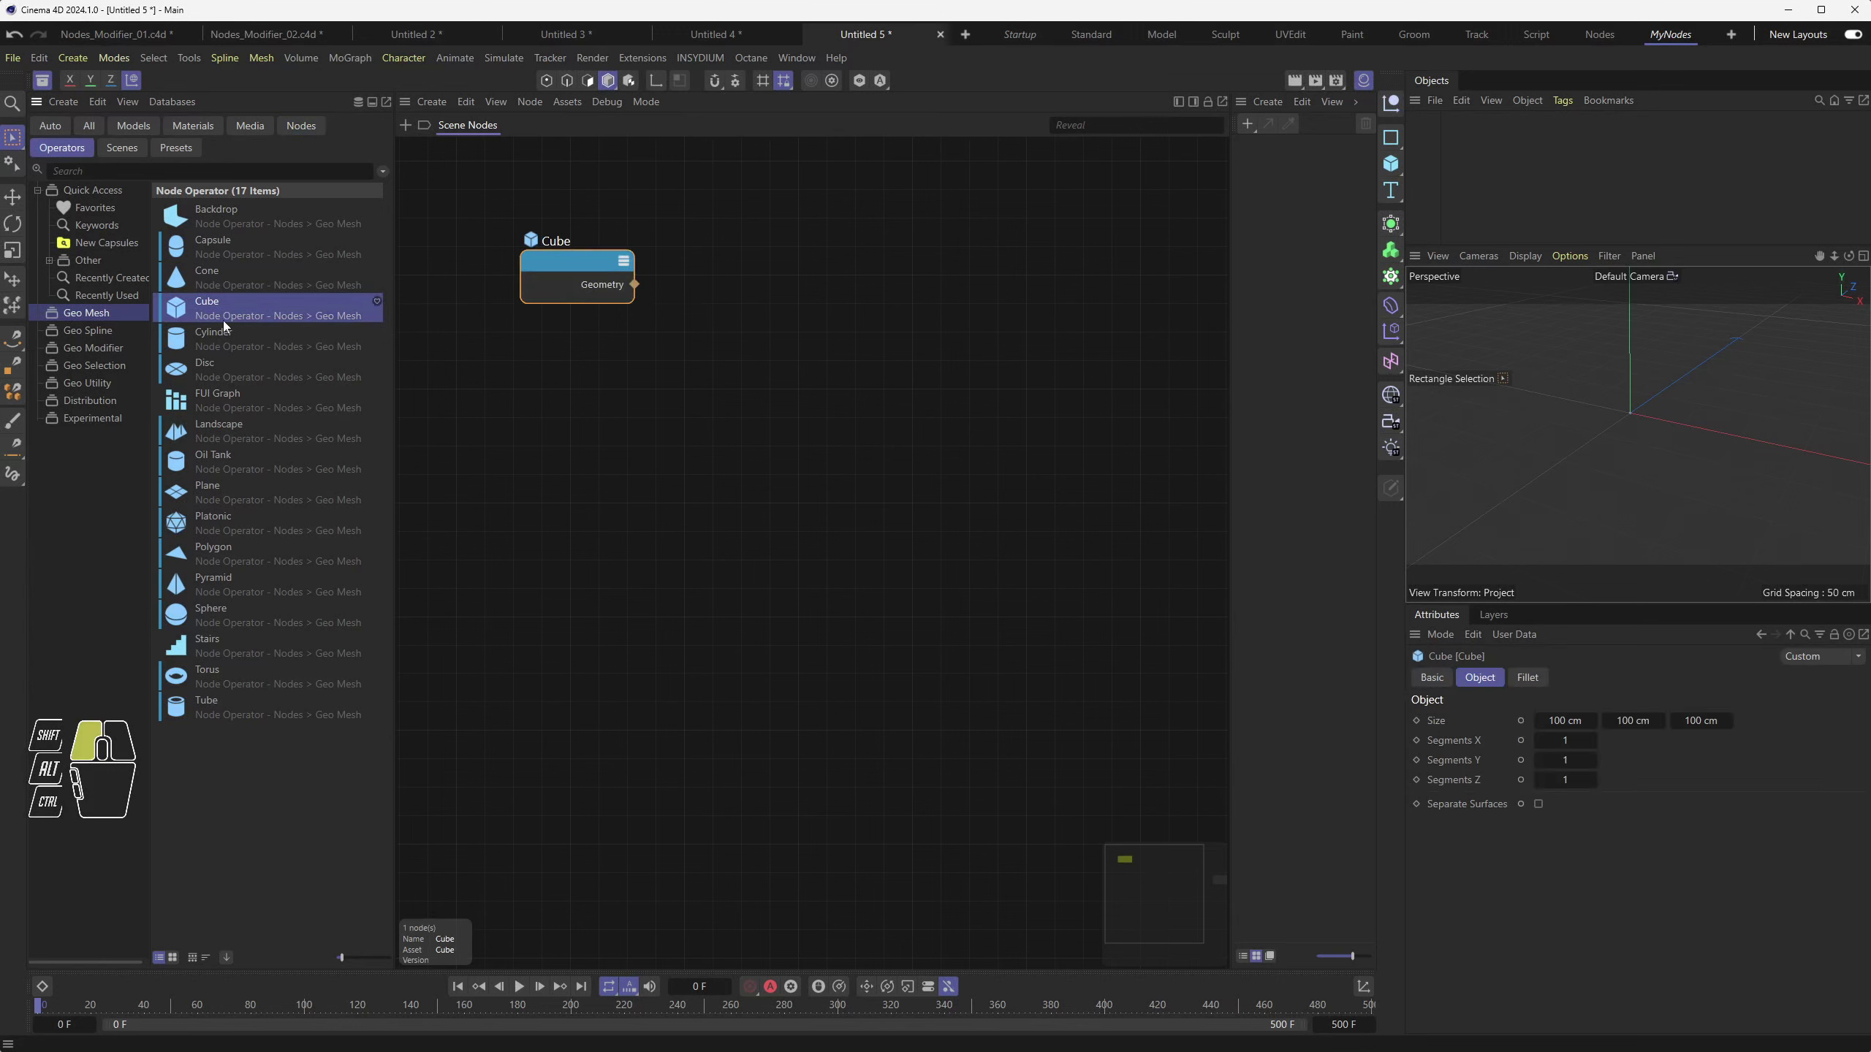
pyautogui.moveTo(222, 321); pyautogui.dragTo(587, 416)
# Move the second Cube node further below the first and compare the attributes of both nodes
pyautogui.moveTo(480, 210); pyautogui.dragTo(634, 494)
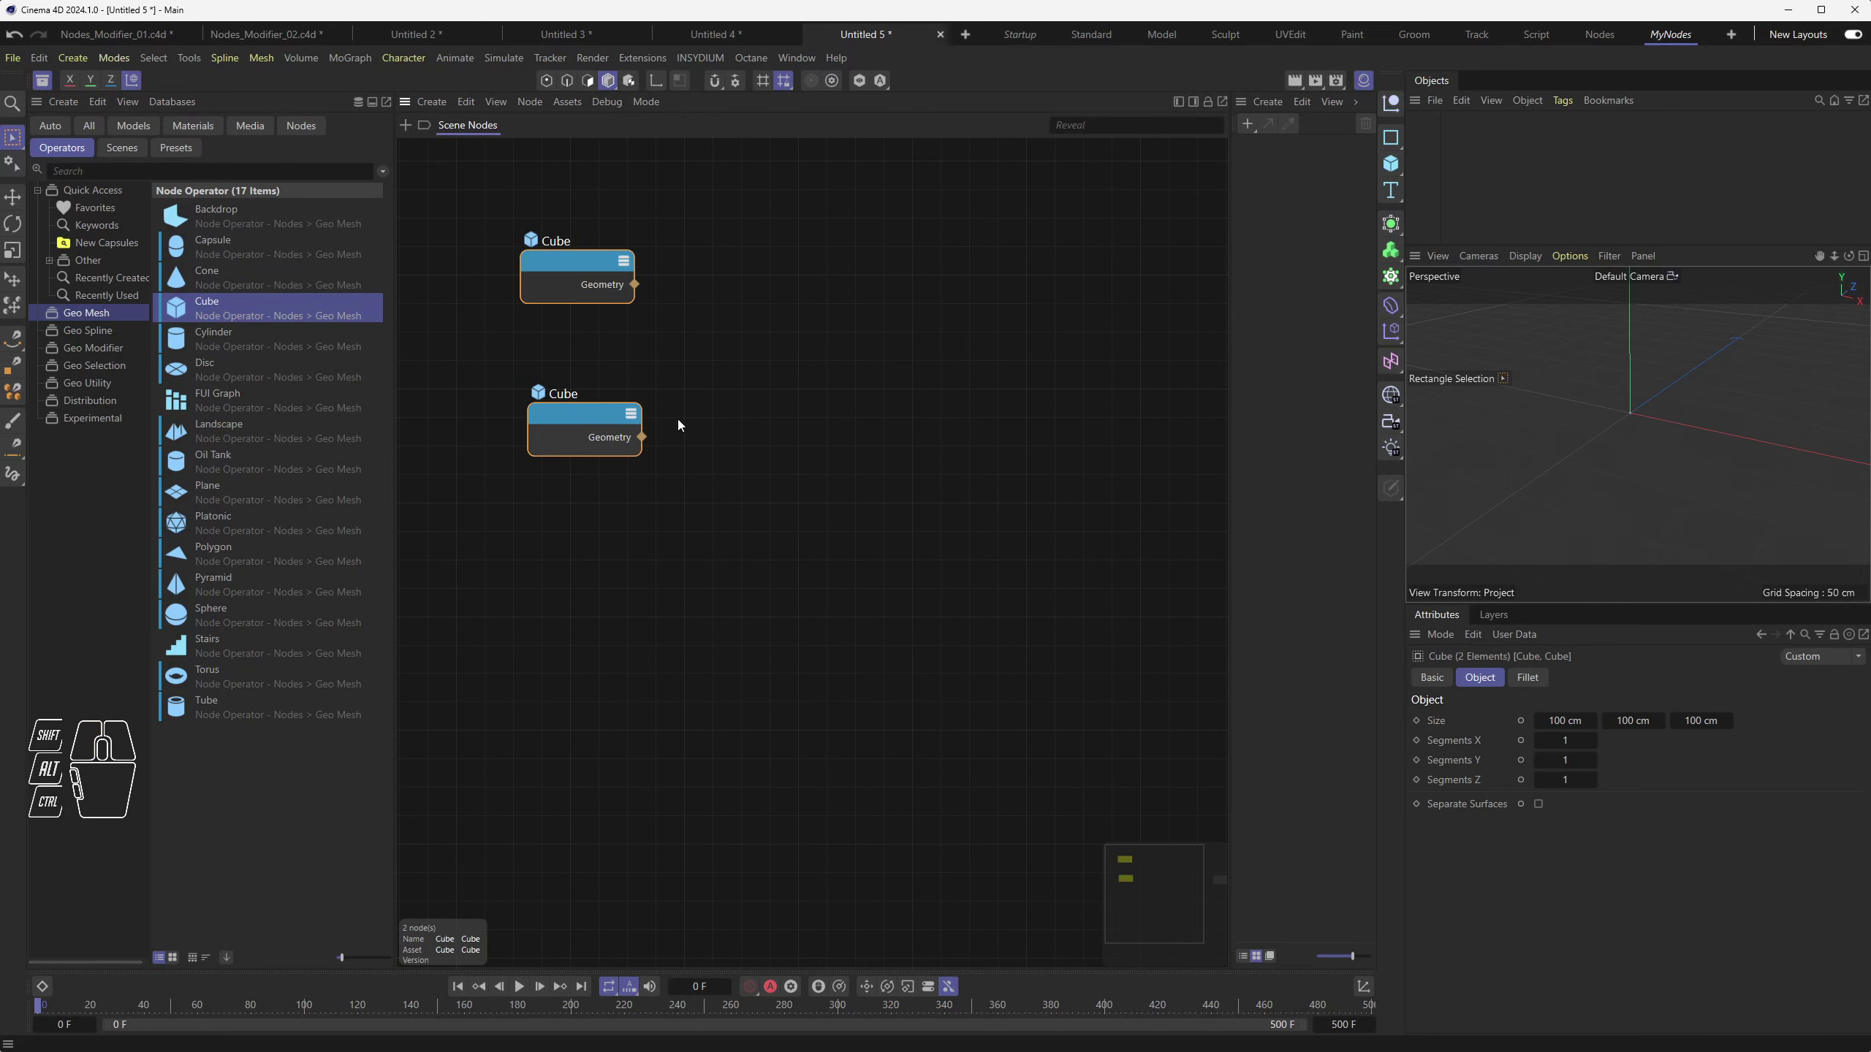
pyautogui.moveTo(590, 415); pyautogui.dragTo(586, 448)
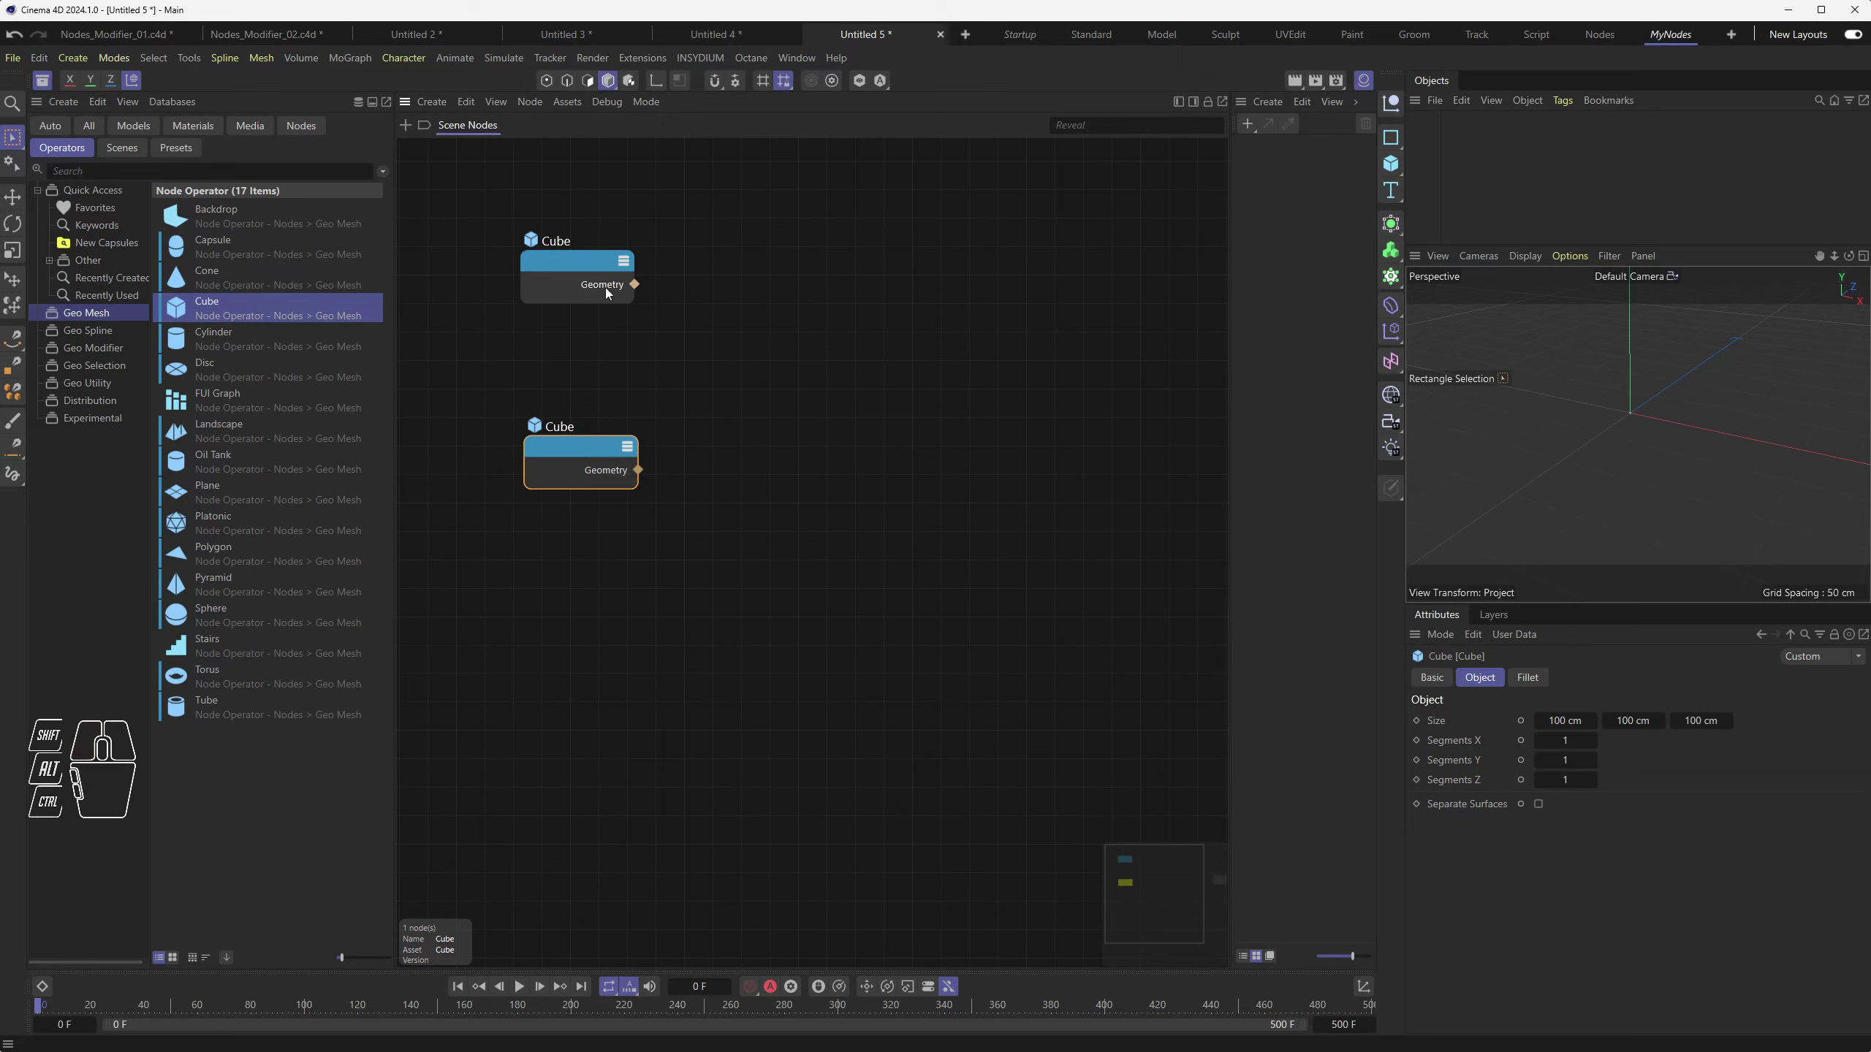
pyautogui.click(570, 267)
pyautogui.scroll(-3, 818, 478)
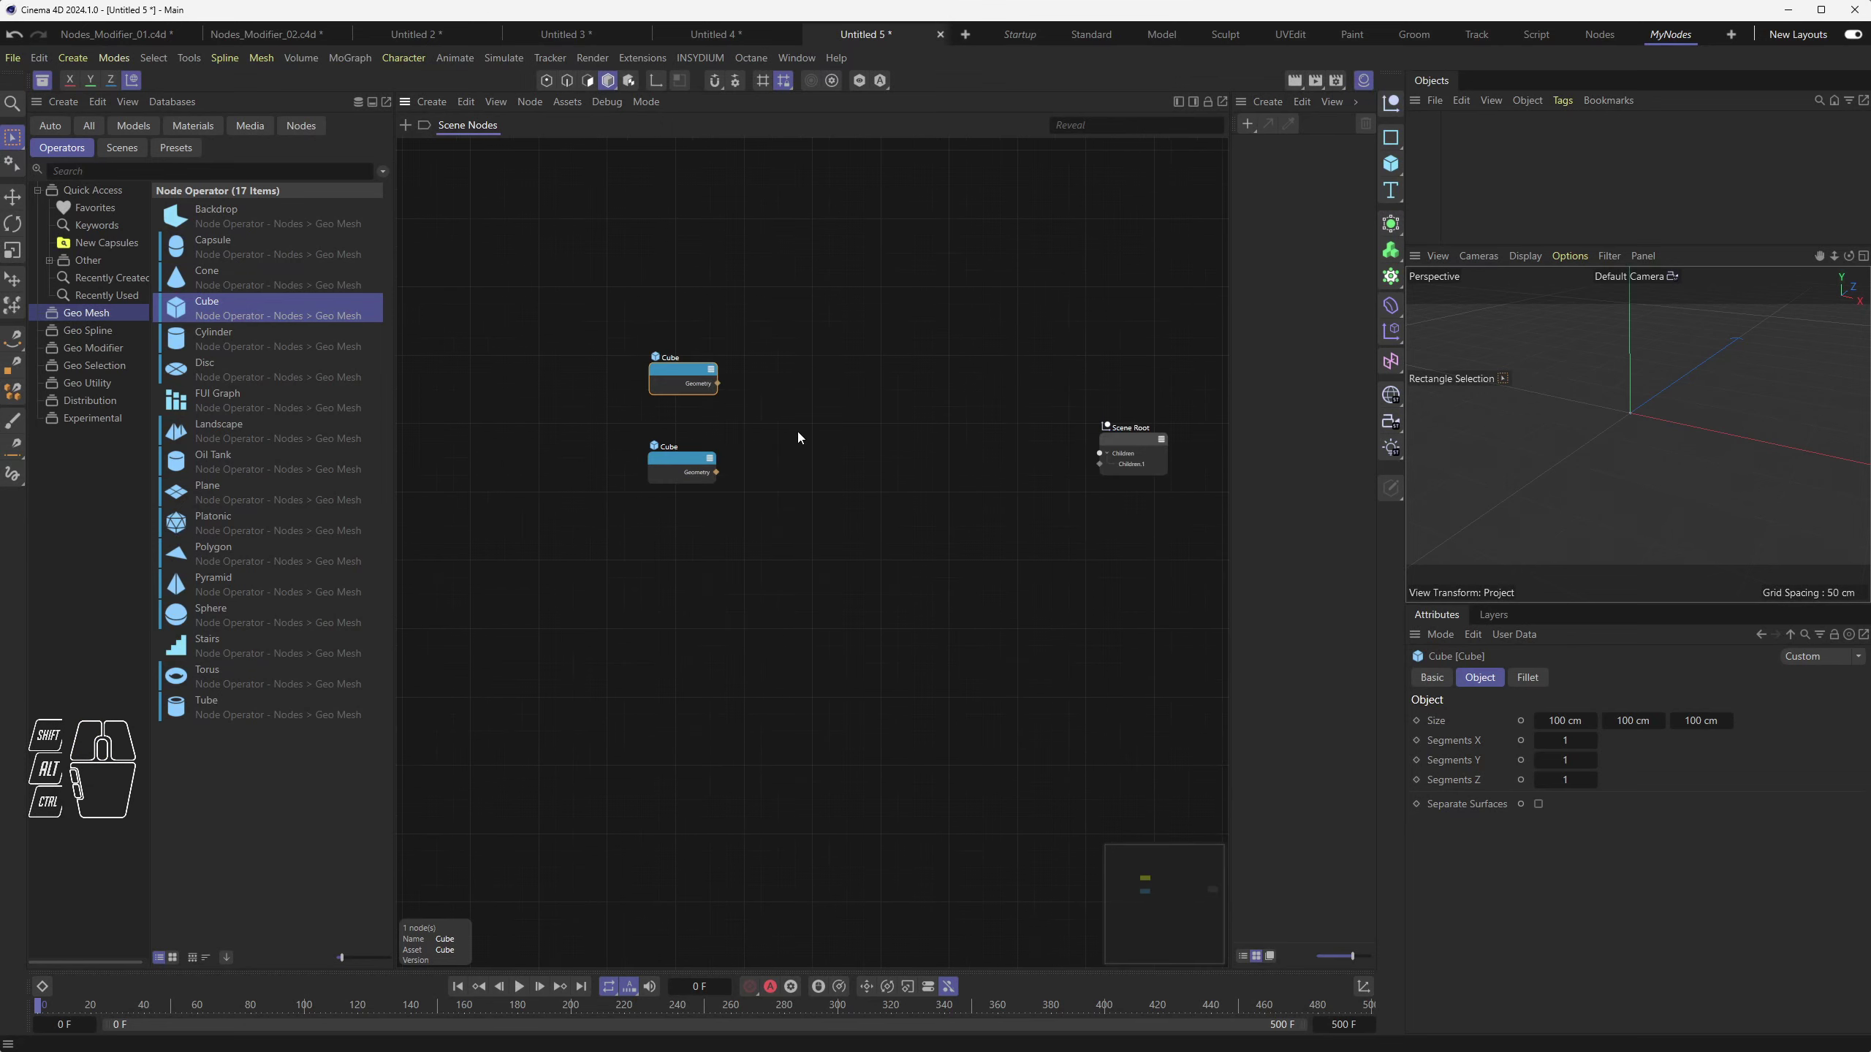
# Move both Cube nodes closer to the Scene Root and shift the upper one up to widen the gap between them
pyautogui.moveTo(564, 296); pyautogui.dragTo(753, 554)
pyautogui.moveTo(681, 464); pyautogui.dragTo(906, 503)
pyautogui.keyDown('alt'); pyautogui.moveTo(906, 503); pyautogui.dragTo(623, 512, button='middle'); pyautogui.keyUp('alt')
pyautogui.keyDown('alt'); pyautogui.scroll(3, 1044, 478); pyautogui.keyUp('alt')
pyautogui.keyDown('alt'); pyautogui.moveTo(785, 517); pyautogui.dragTo(1138, 493, button='middle'); pyautogui.keyUp('alt')
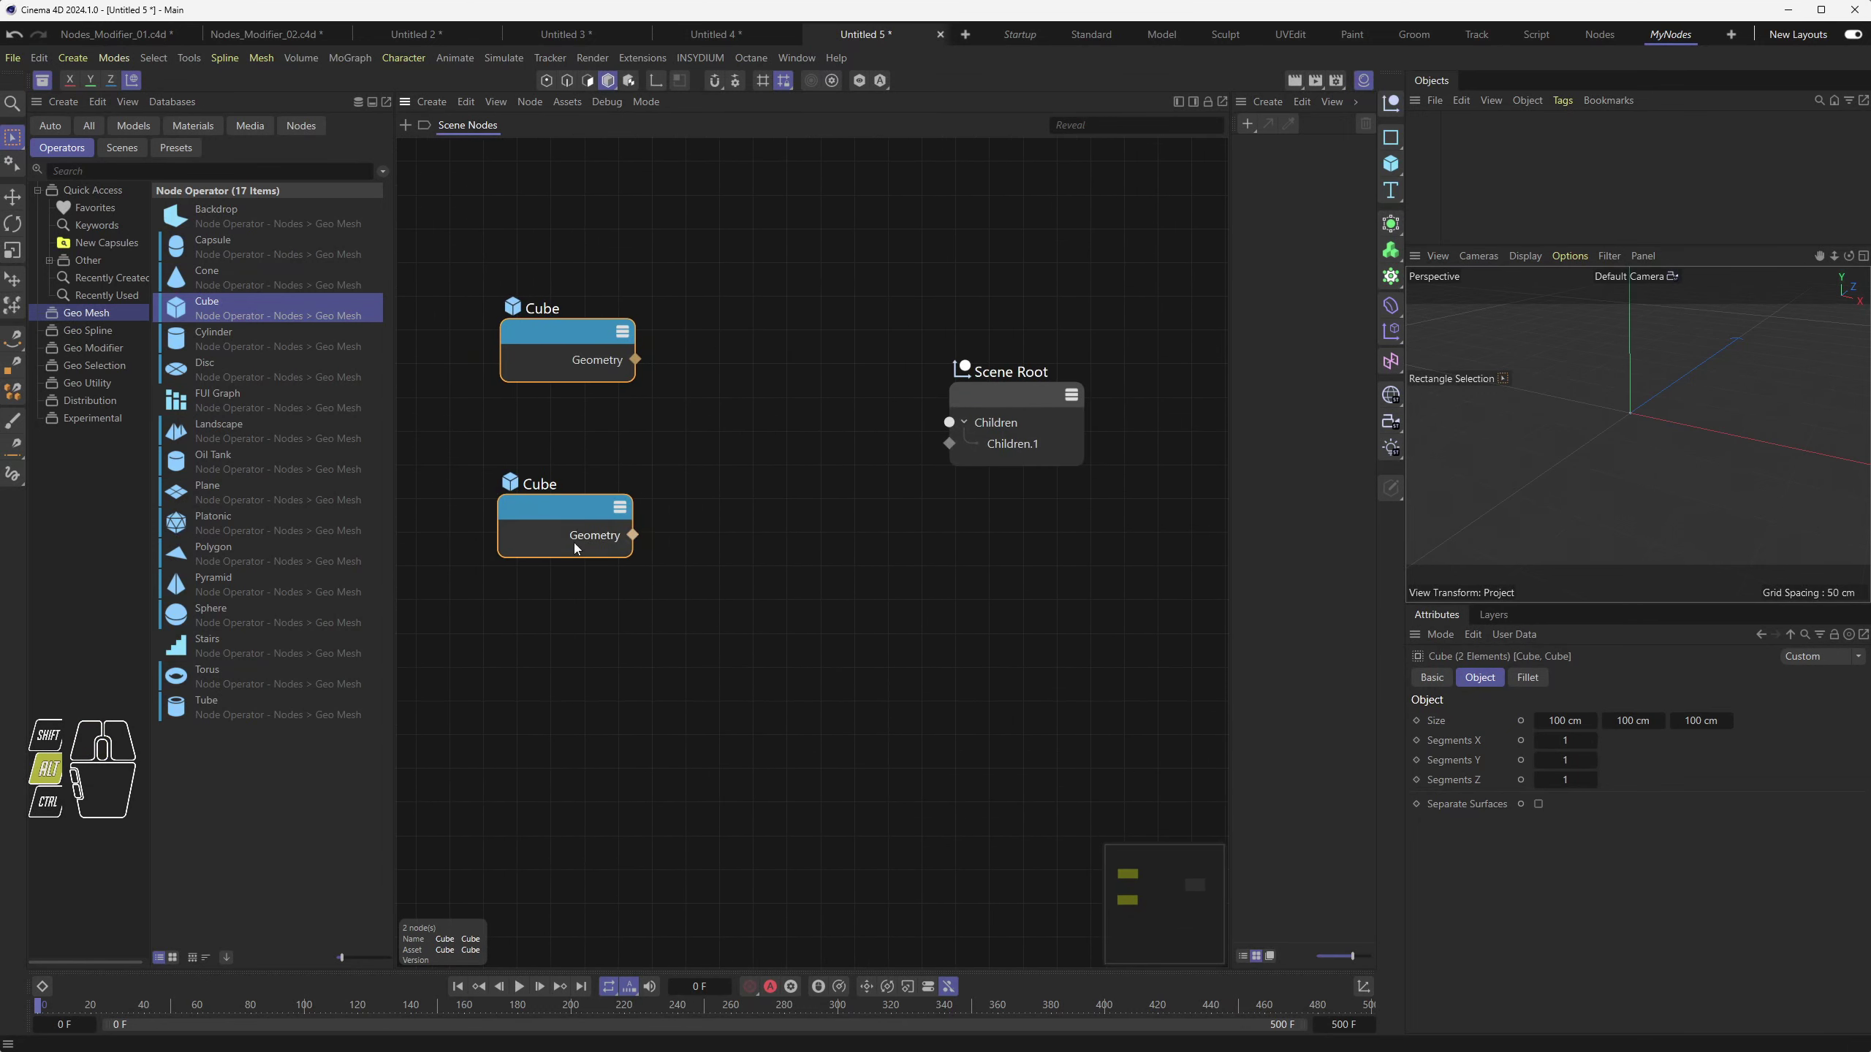
pyautogui.keyDown('alt'); pyautogui.scroll(-3, 575, 548); pyautogui.keyUp('alt')
pyautogui.keyDown('alt'); pyautogui.moveTo(635, 552); pyautogui.dragTo(719, 551, button='middle'); pyautogui.keyUp('alt')
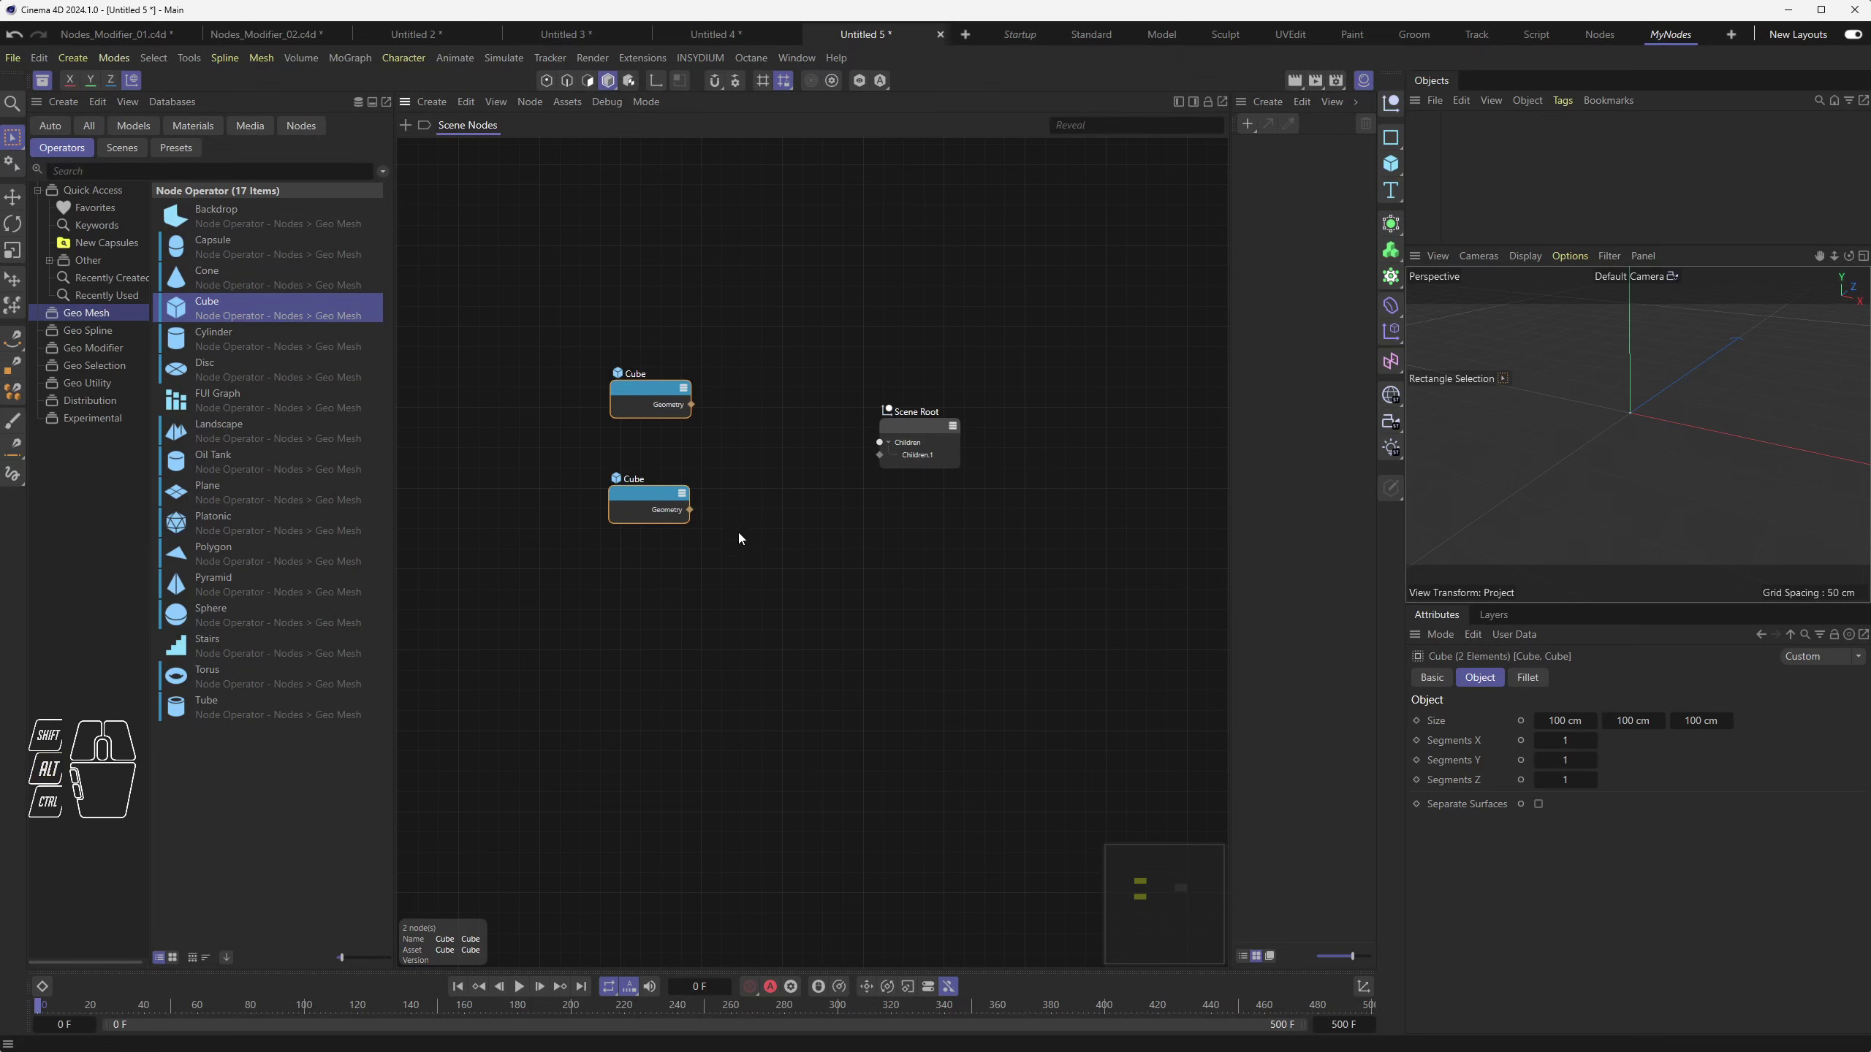
pyautogui.click(663, 321)
pyautogui.moveTo(656, 391); pyautogui.dragTo(654, 344)
pyautogui.scroll(2, 654, 343)
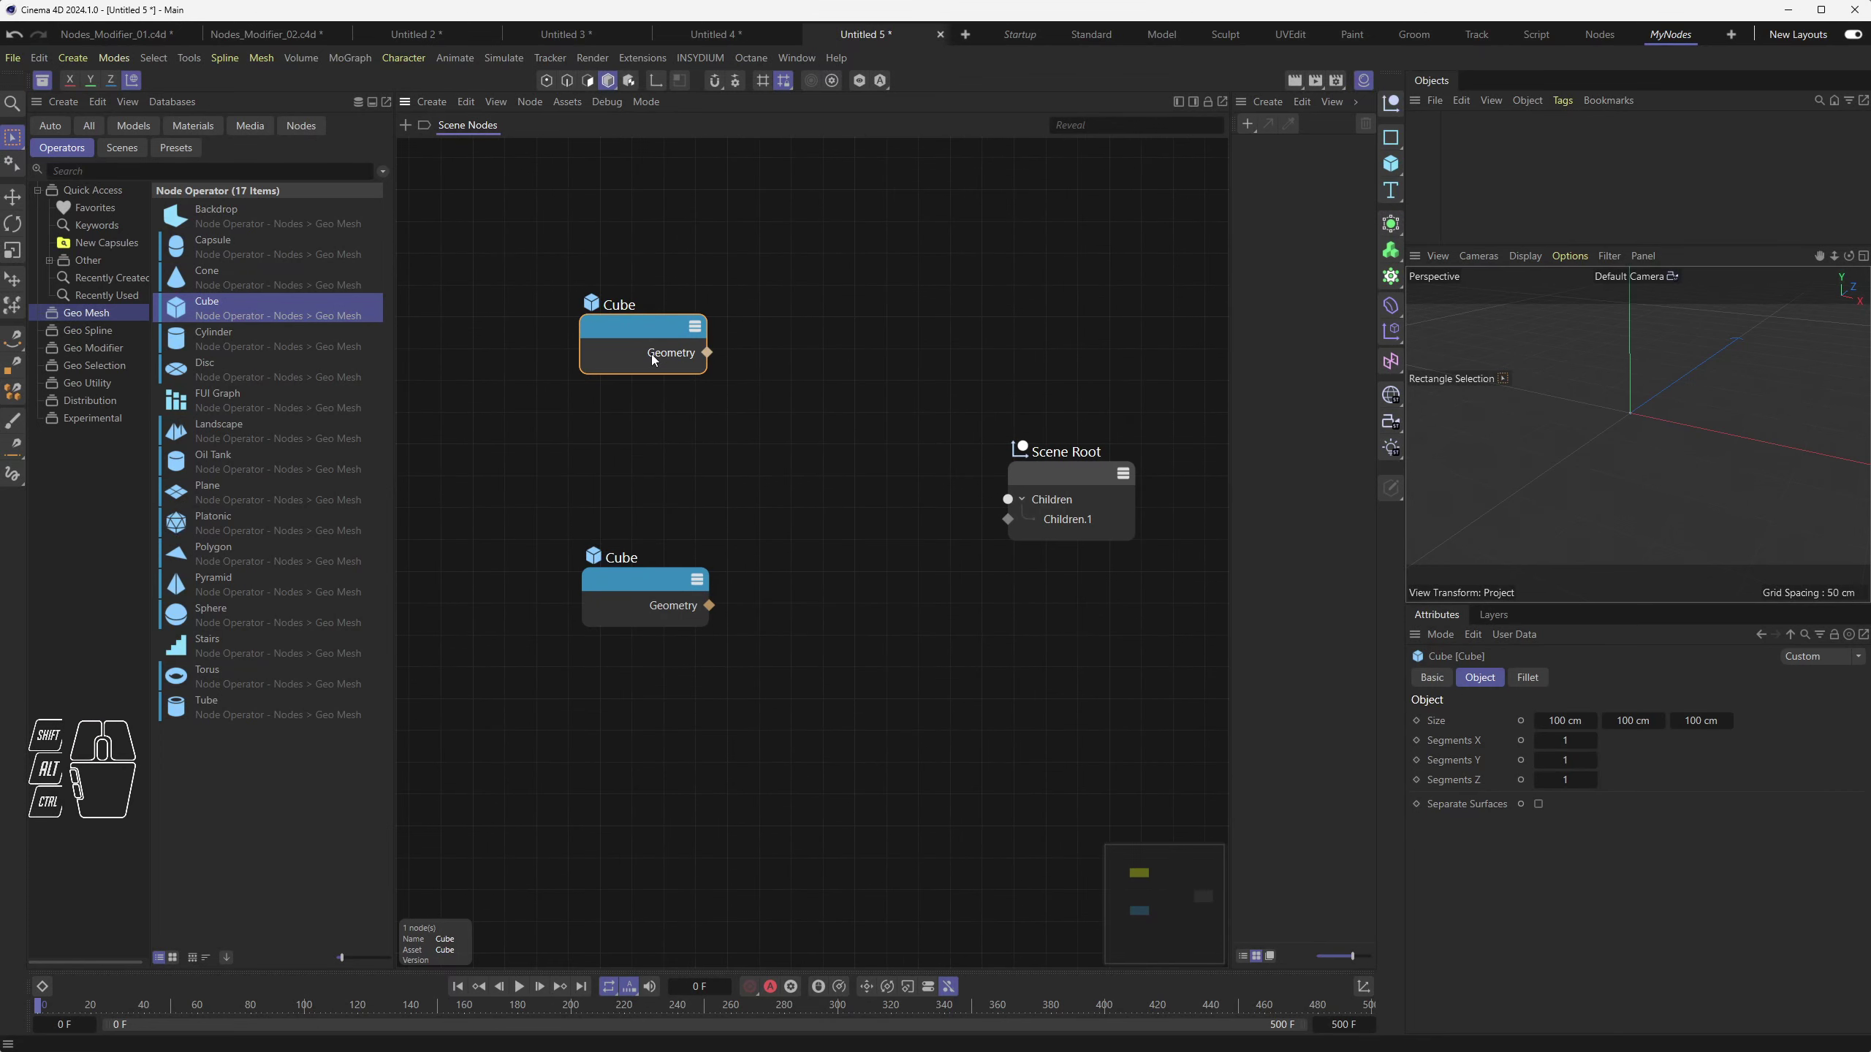
# Try a connection from the upper Cube's Geometry output towards the Scene Root, and collapse and re-expand its Children inputs
pyautogui.moveTo(708, 353)
pyautogui.mouseDown()
pyautogui.moveTo(767, 354)
pyautogui.moveTo(815, 431)
pyautogui.moveTo(739, 342)
pyautogui.mouseUp()
pyautogui.moveTo(784, 416); pyautogui.dragTo(977, 475)
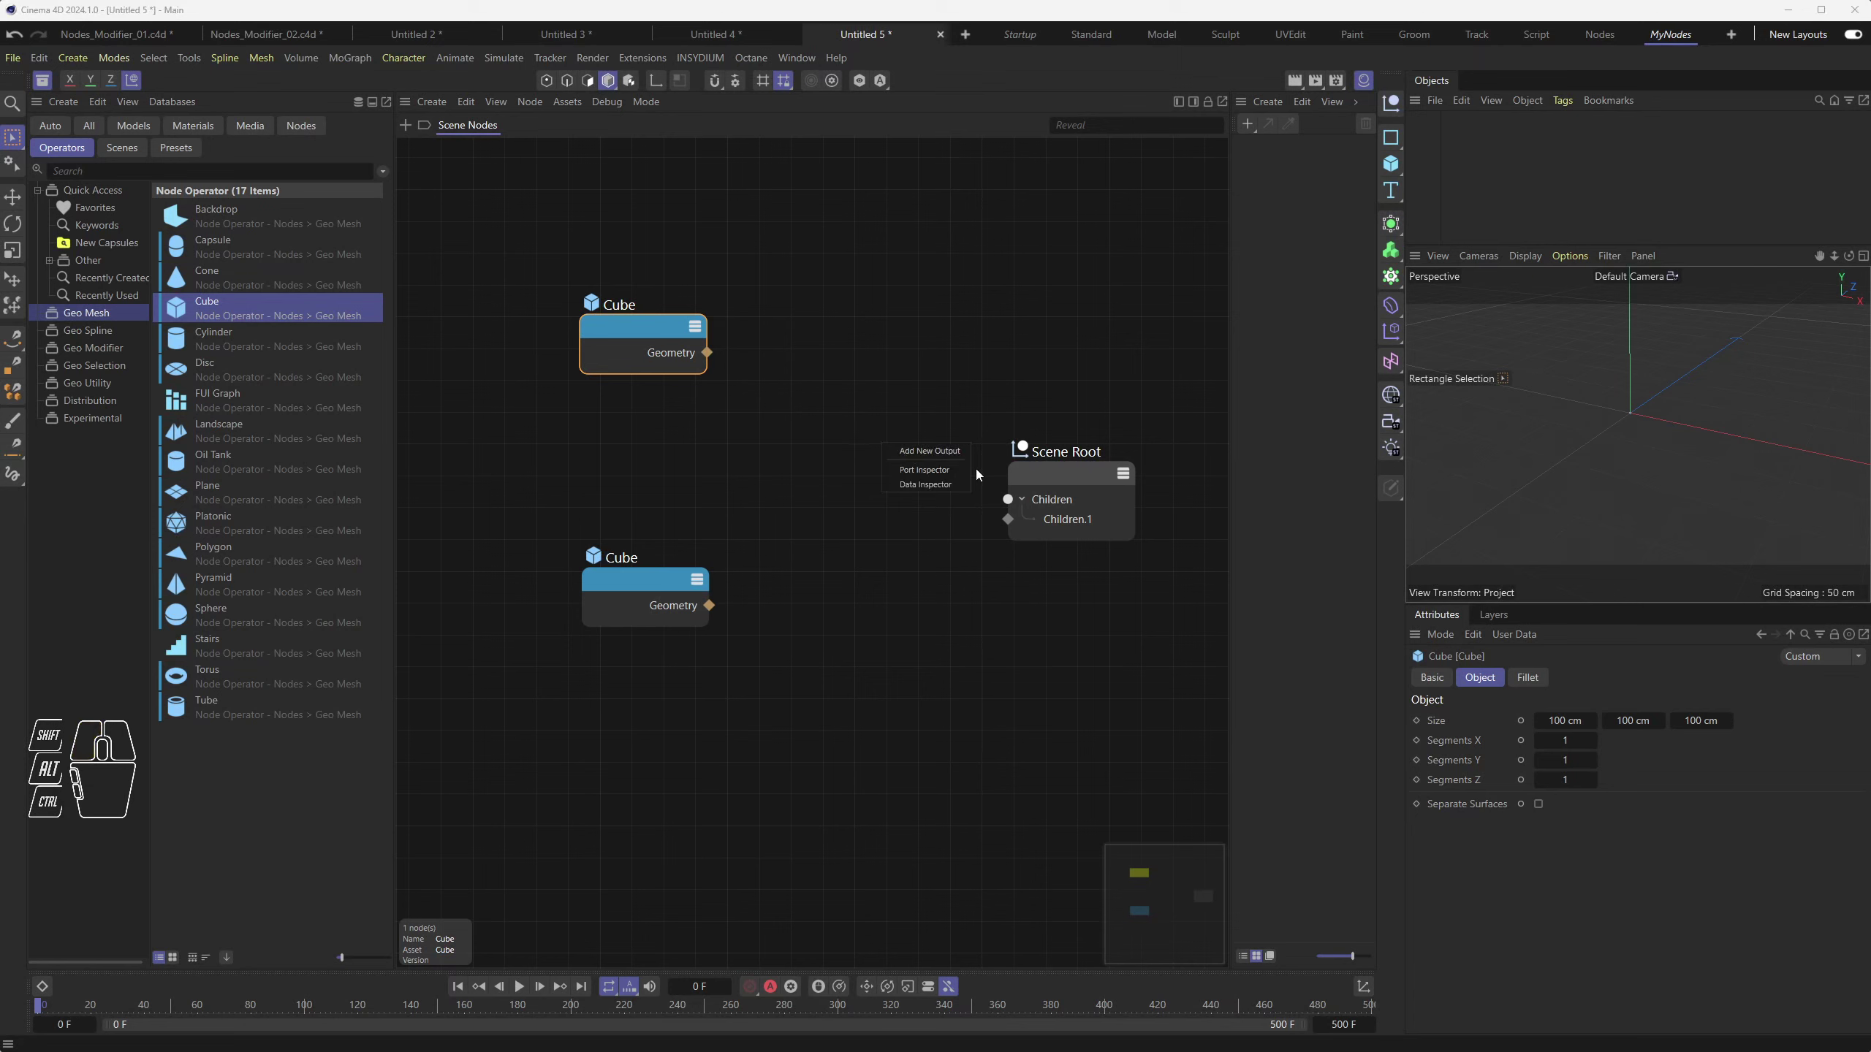
pyautogui.click(1023, 499)
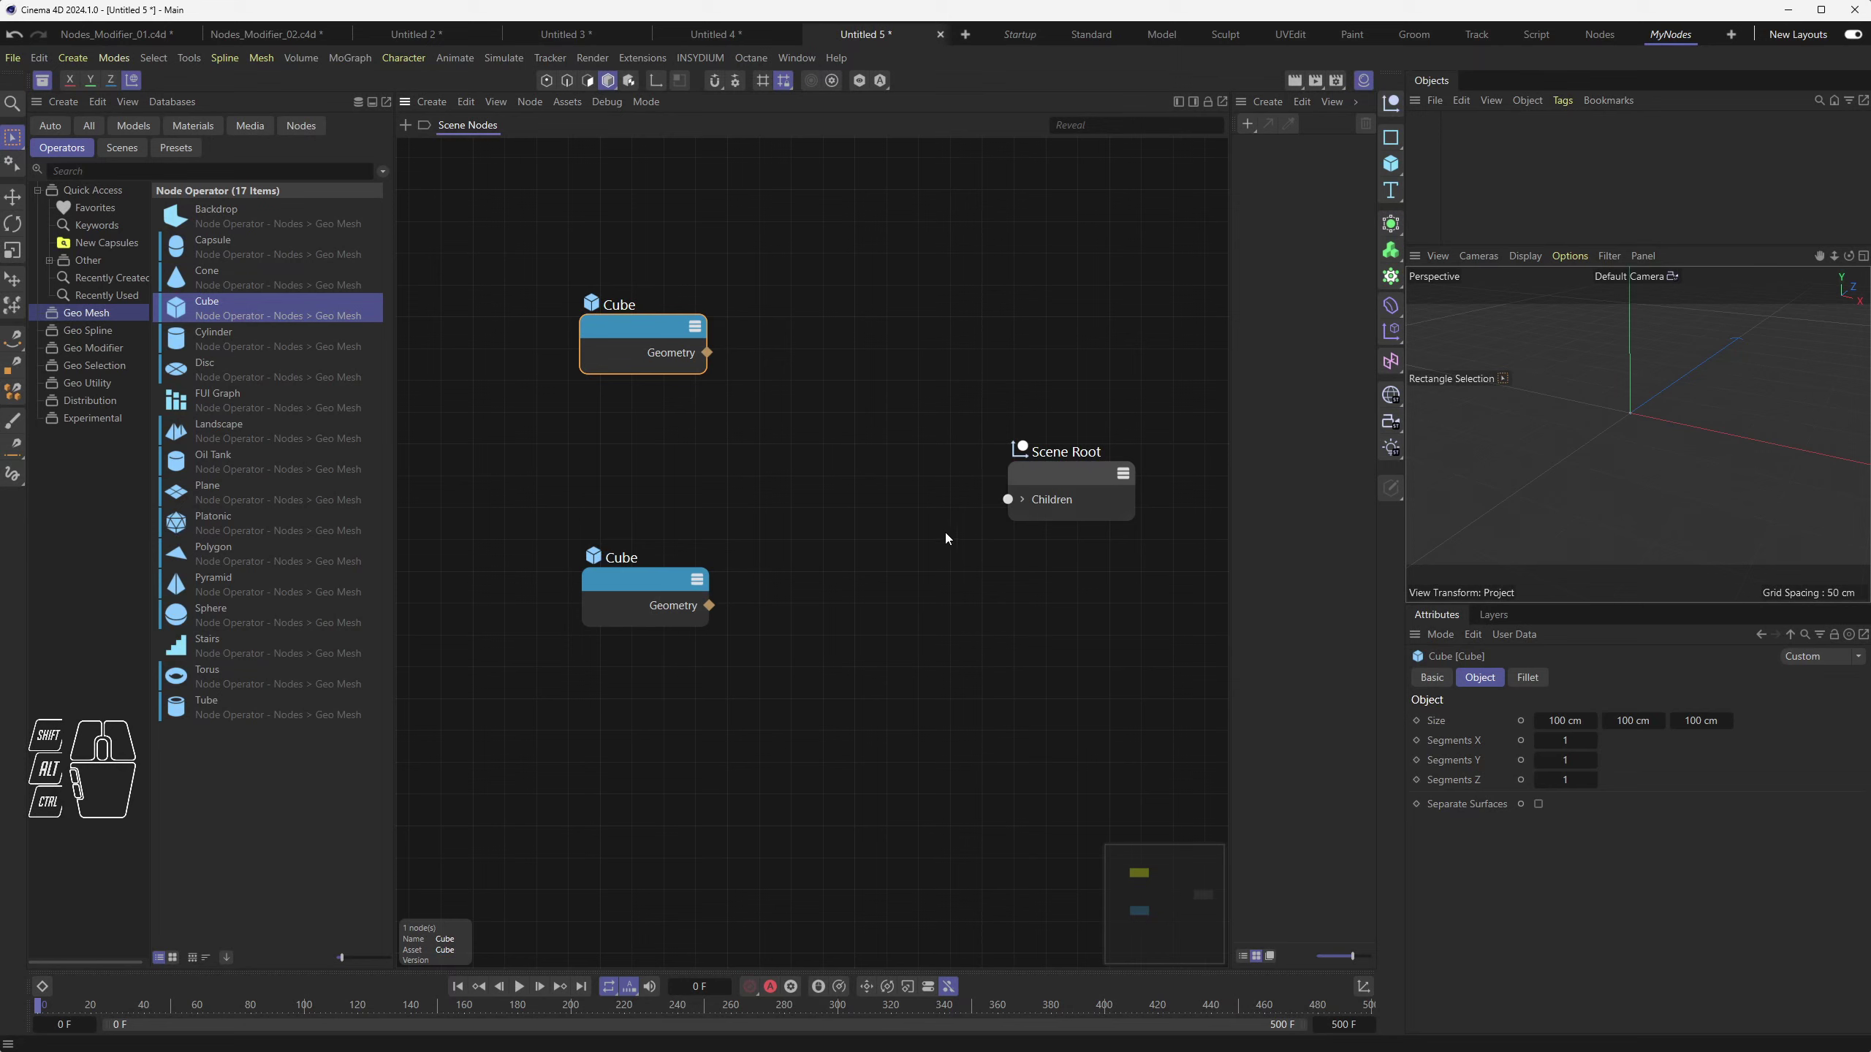
pyautogui.click(1022, 499)
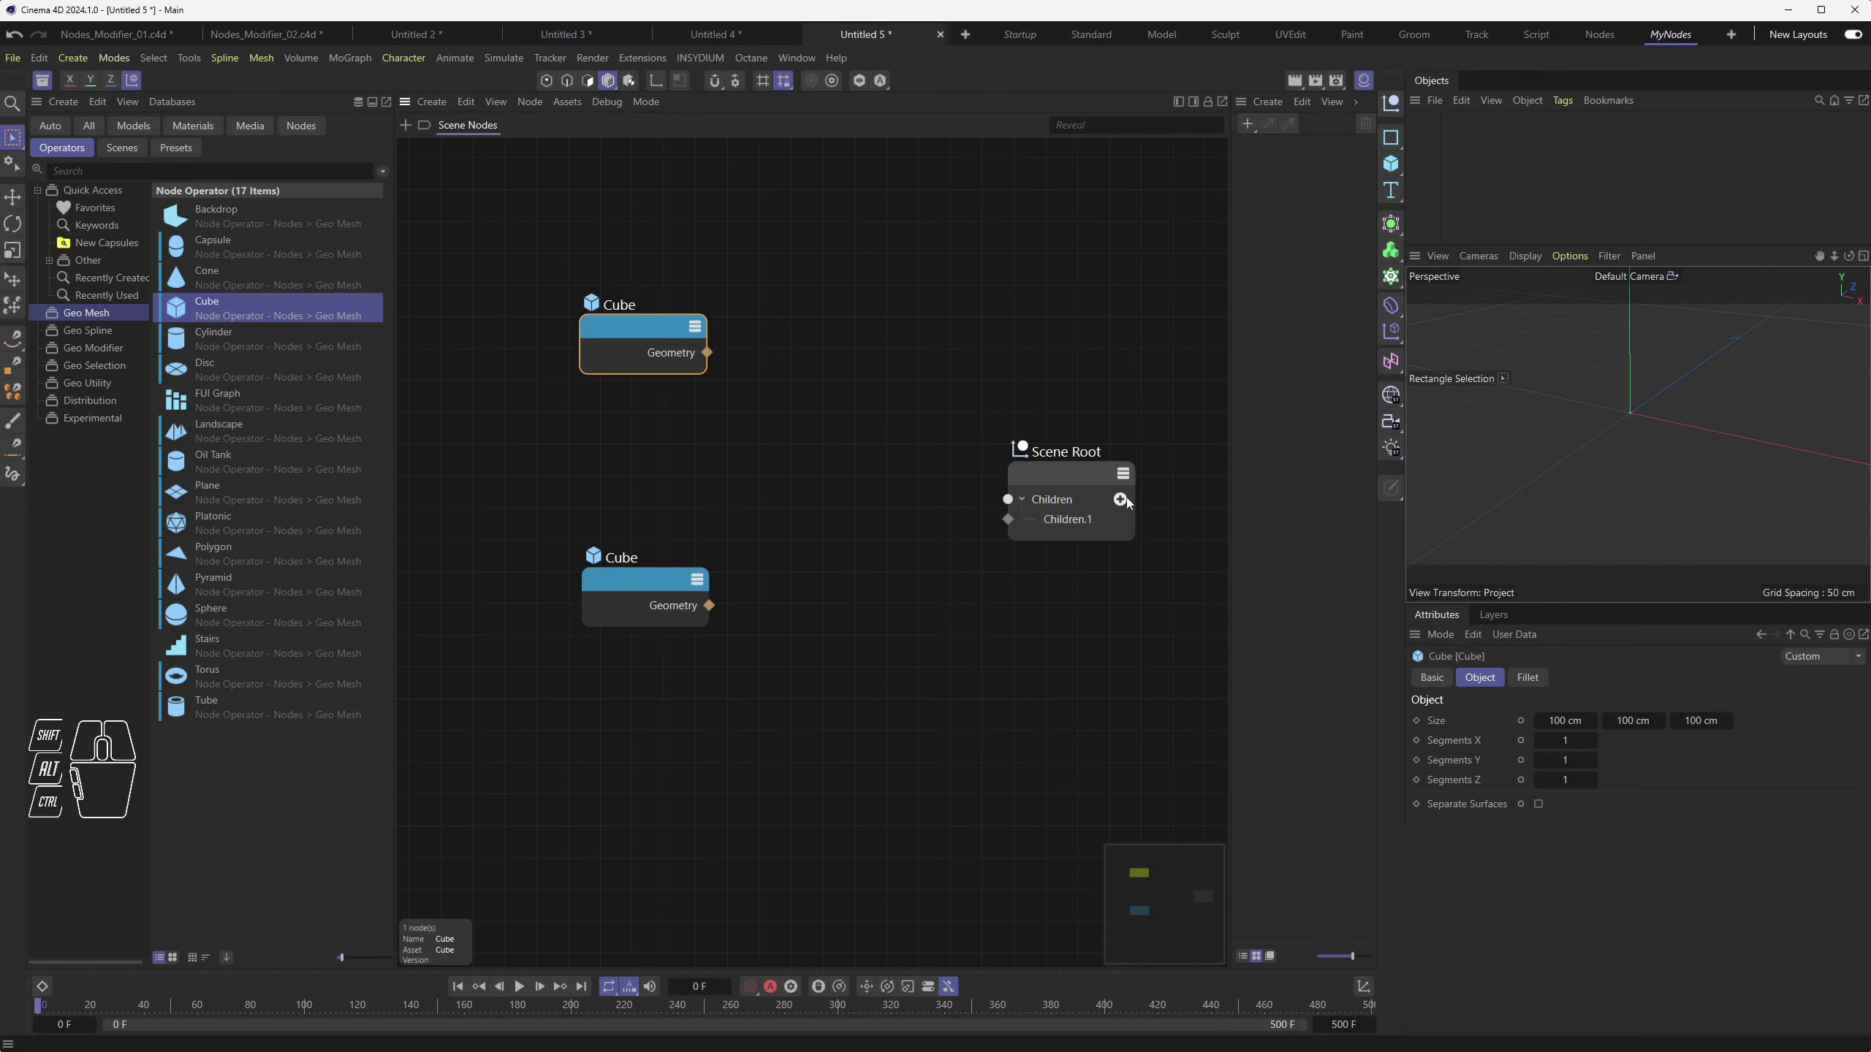
# Add a second child input to the Scene Root and move the node closer to the Cube nodes
pyautogui.click(1121, 501)
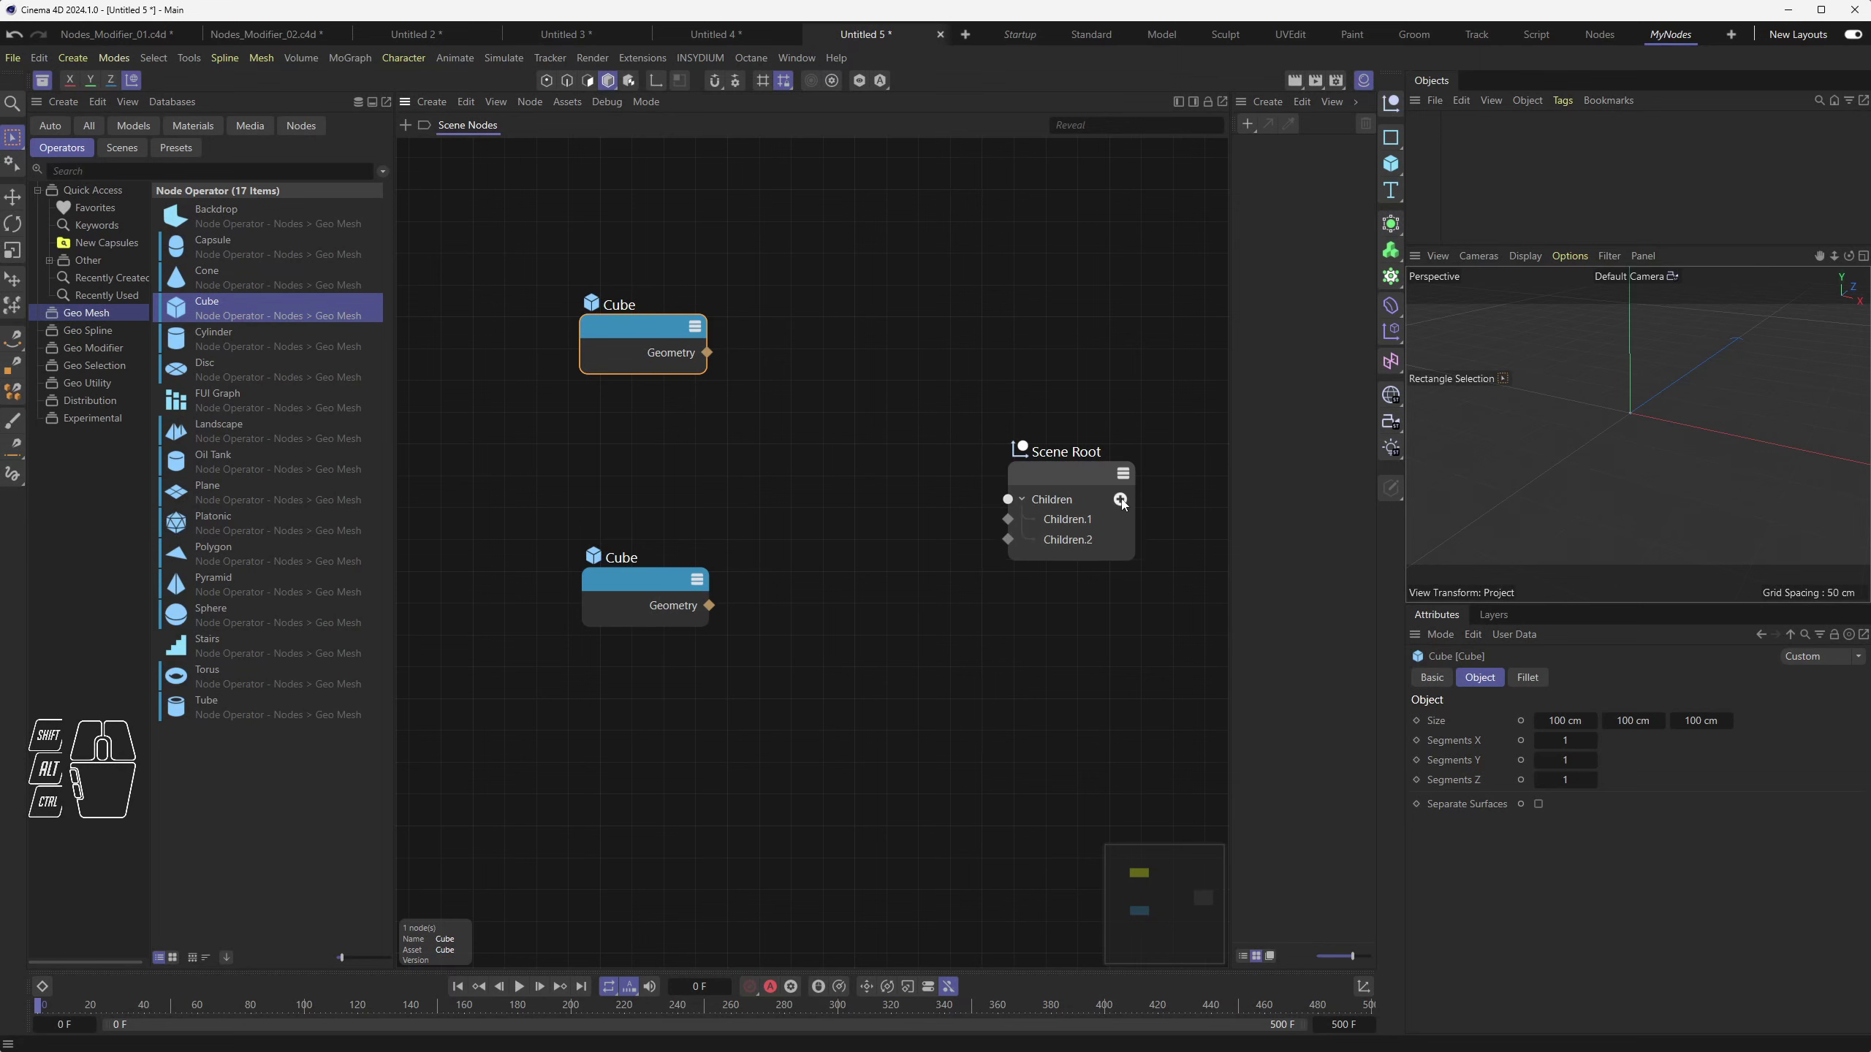
pyautogui.click(1055, 480)
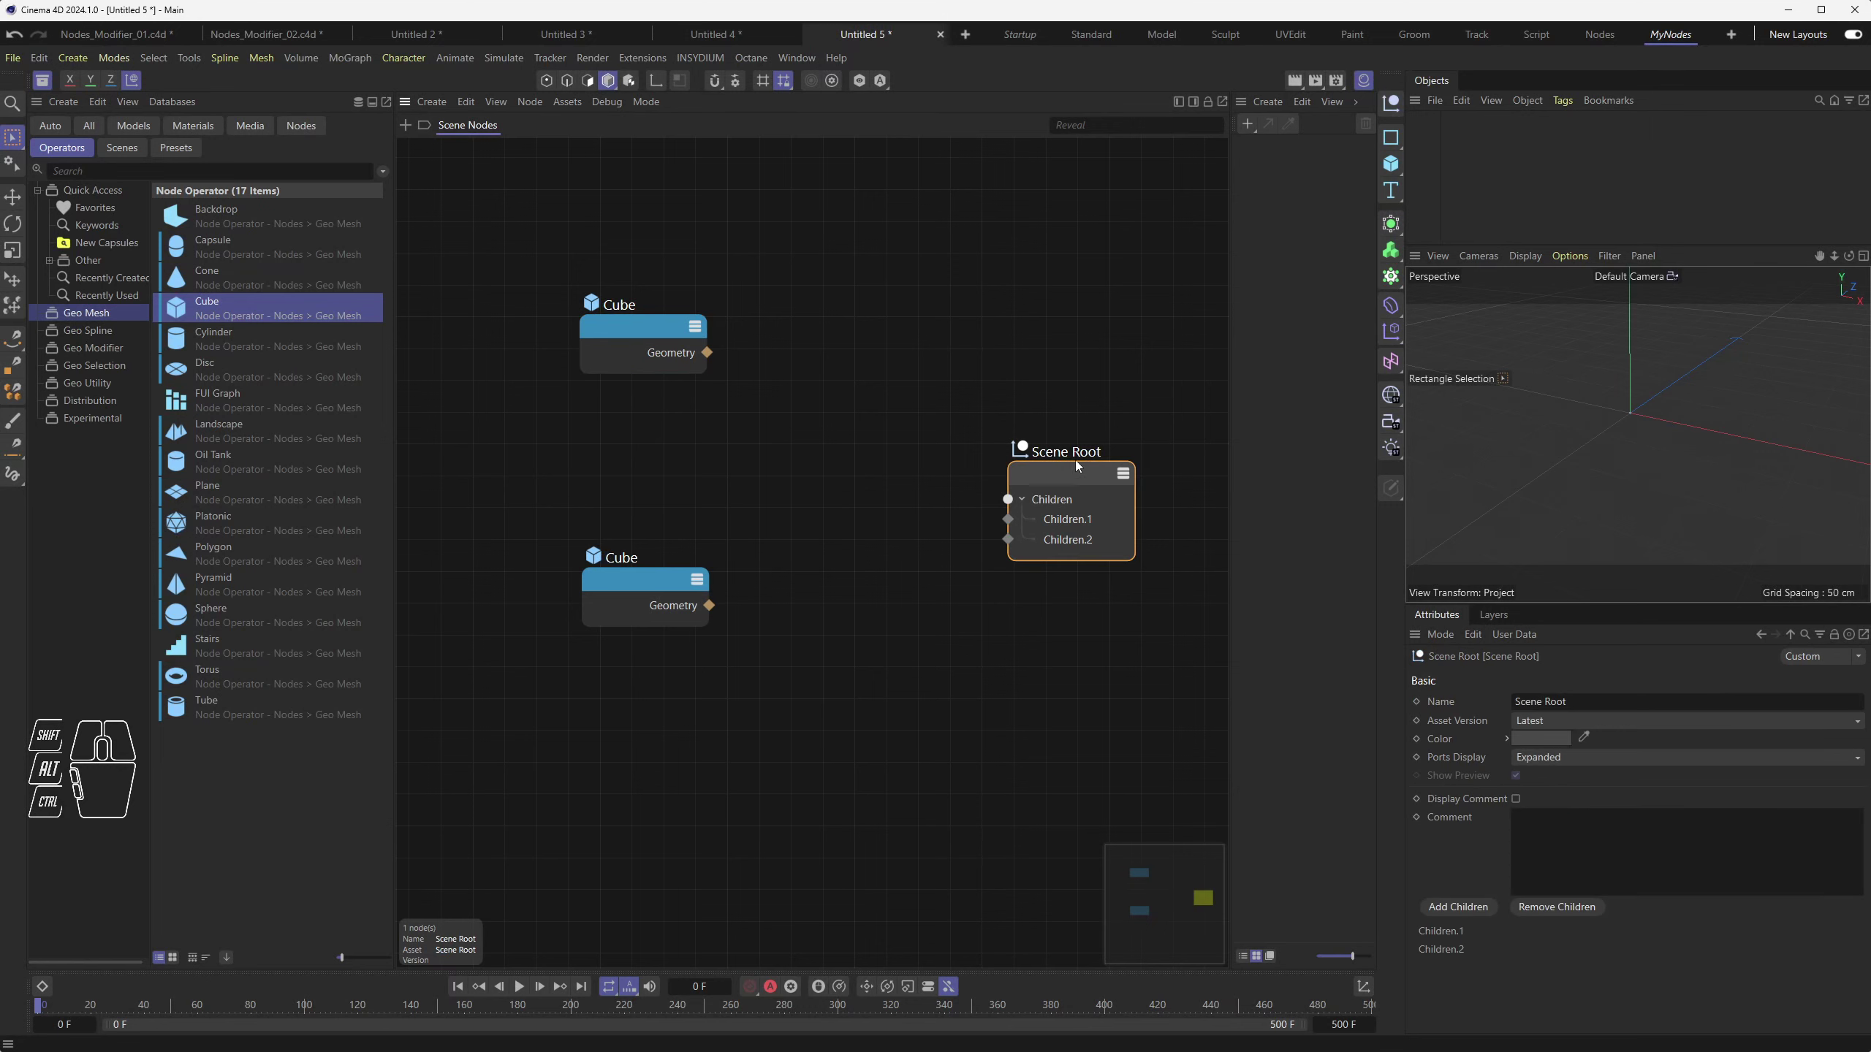
pyautogui.moveTo(1070, 479); pyautogui.dragTo(930, 437)
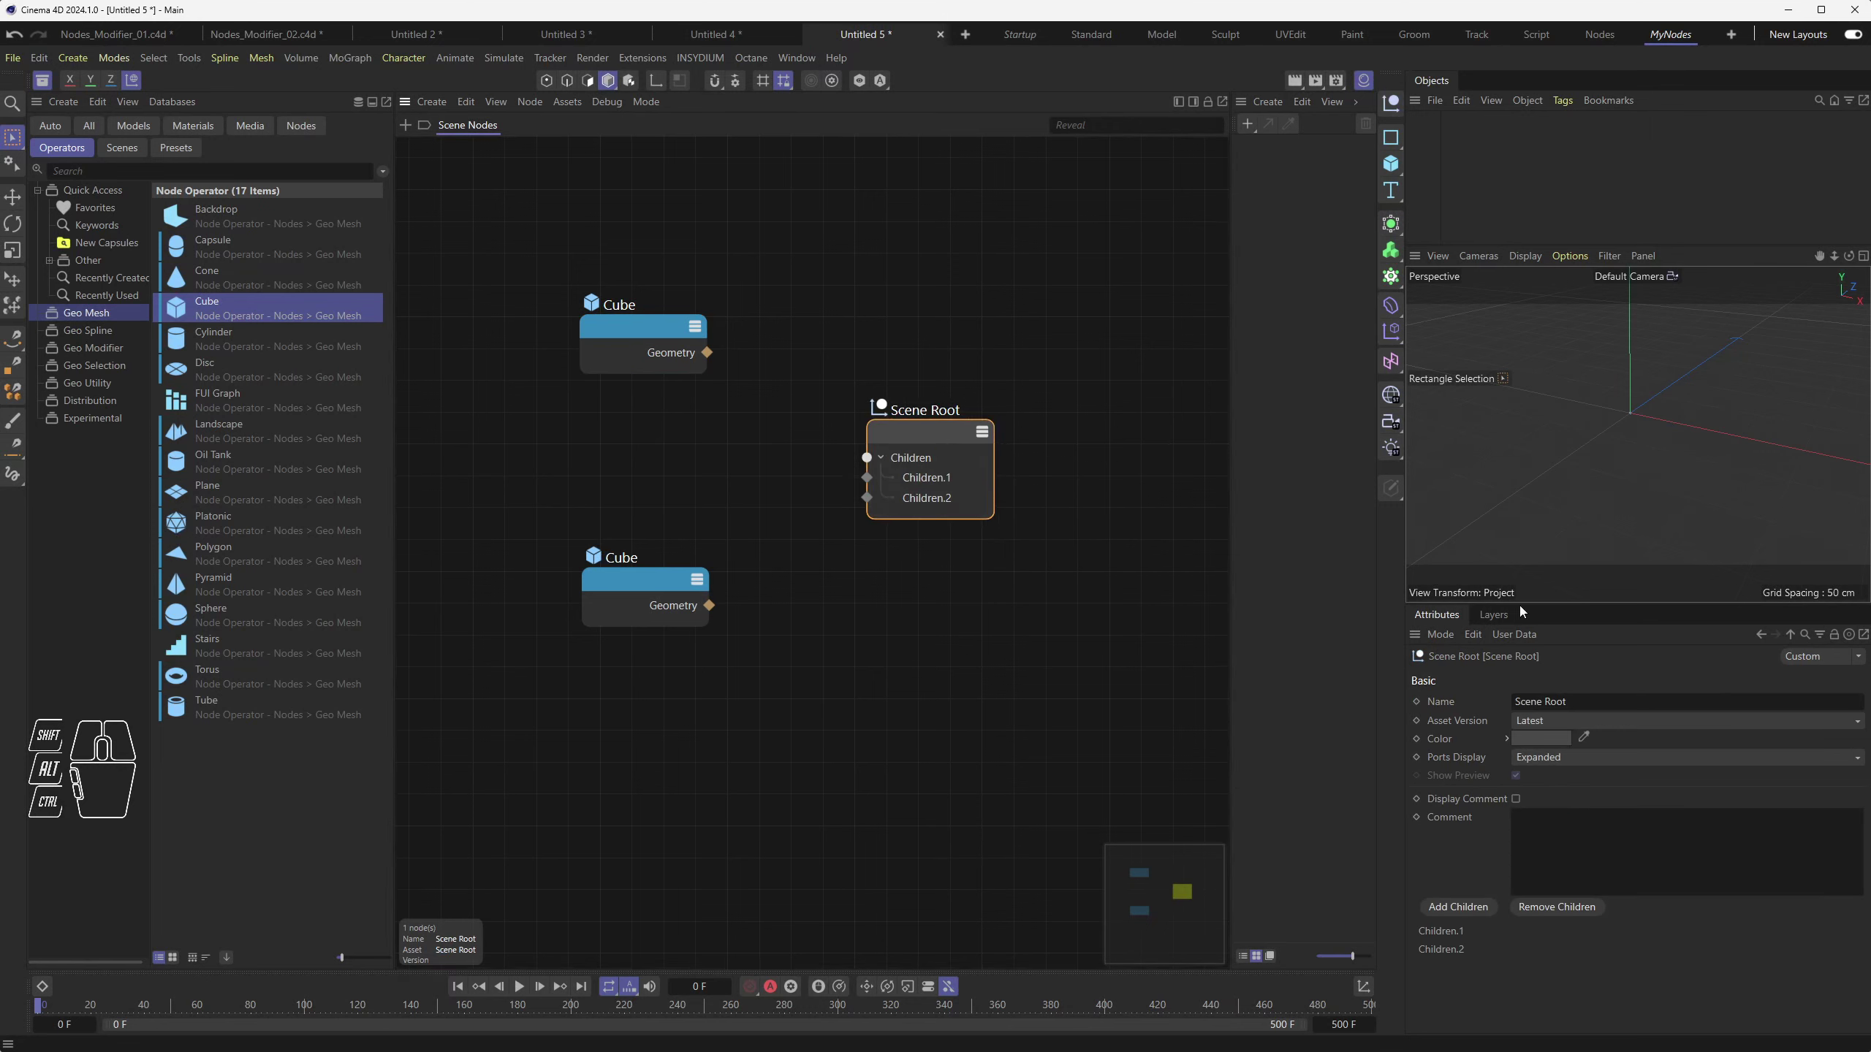
# Add a third child input to the Scene Root through its attributes and remove it again
pyautogui.moveTo(1520, 606); pyautogui.dragTo(1522, 593)
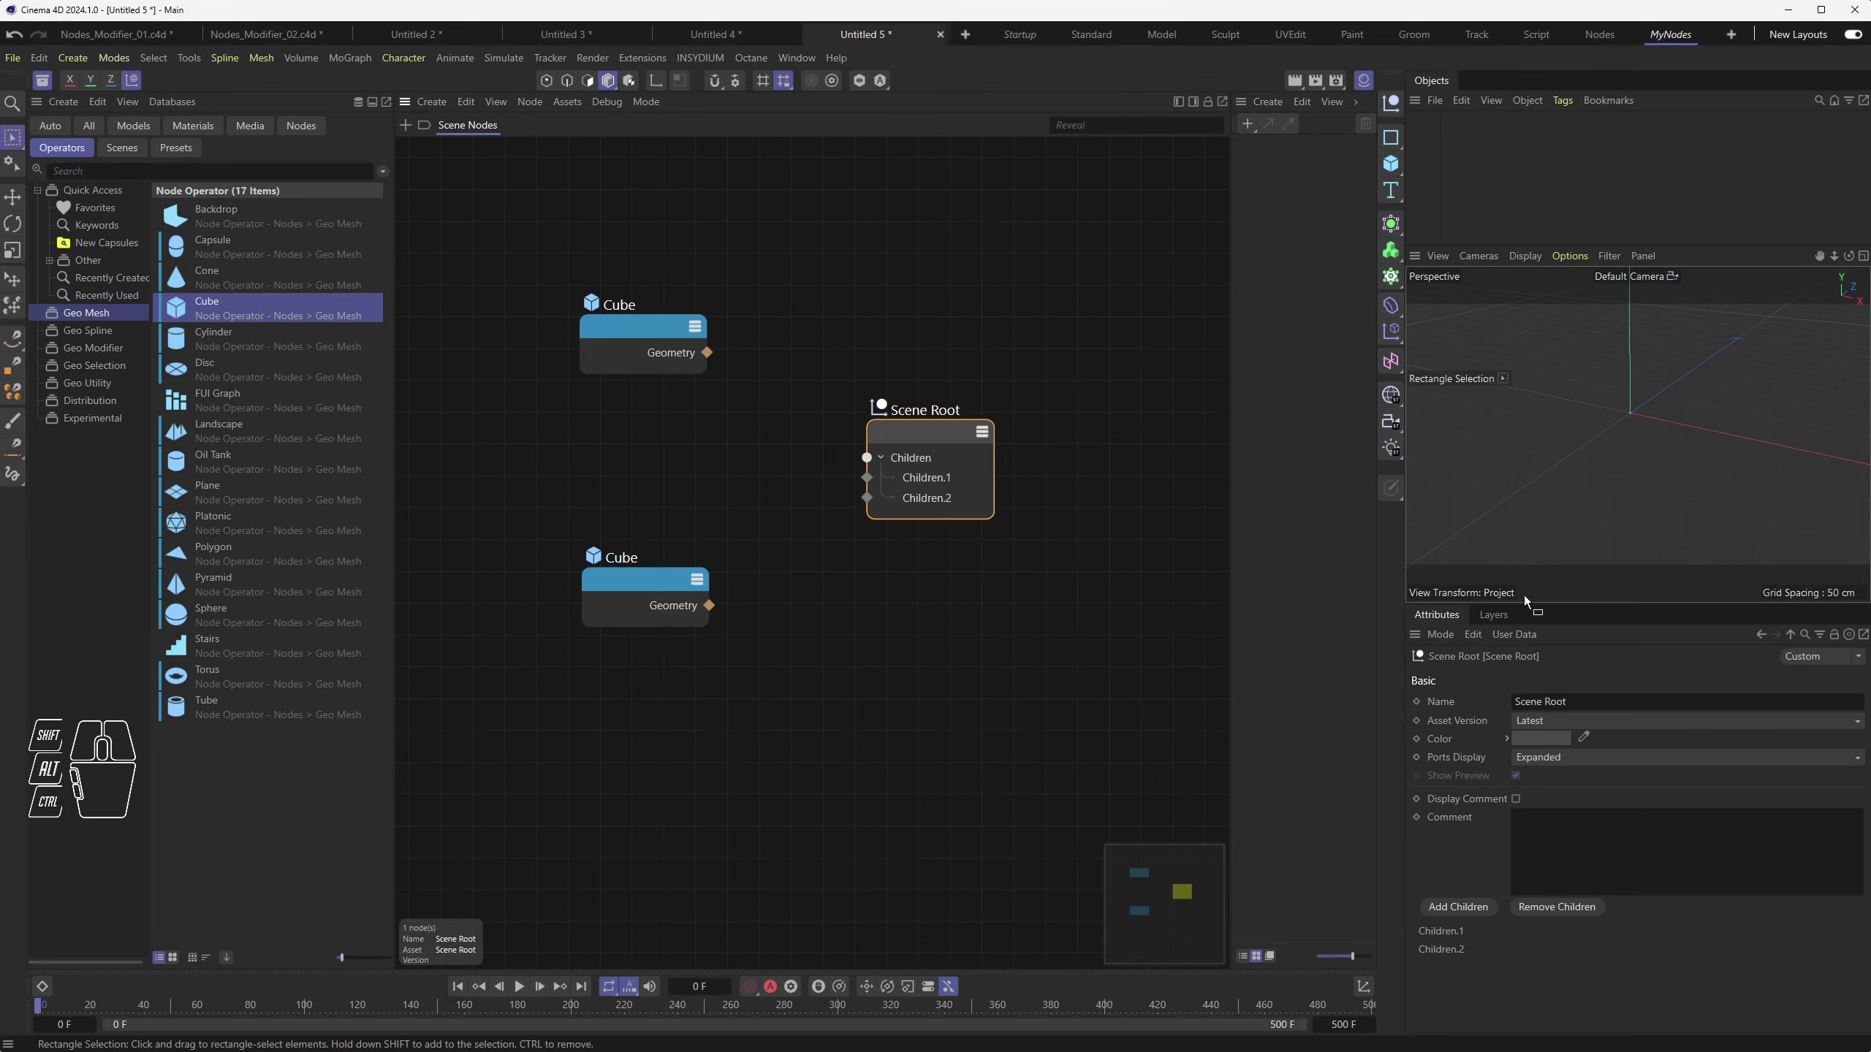
pyautogui.click(1467, 908)
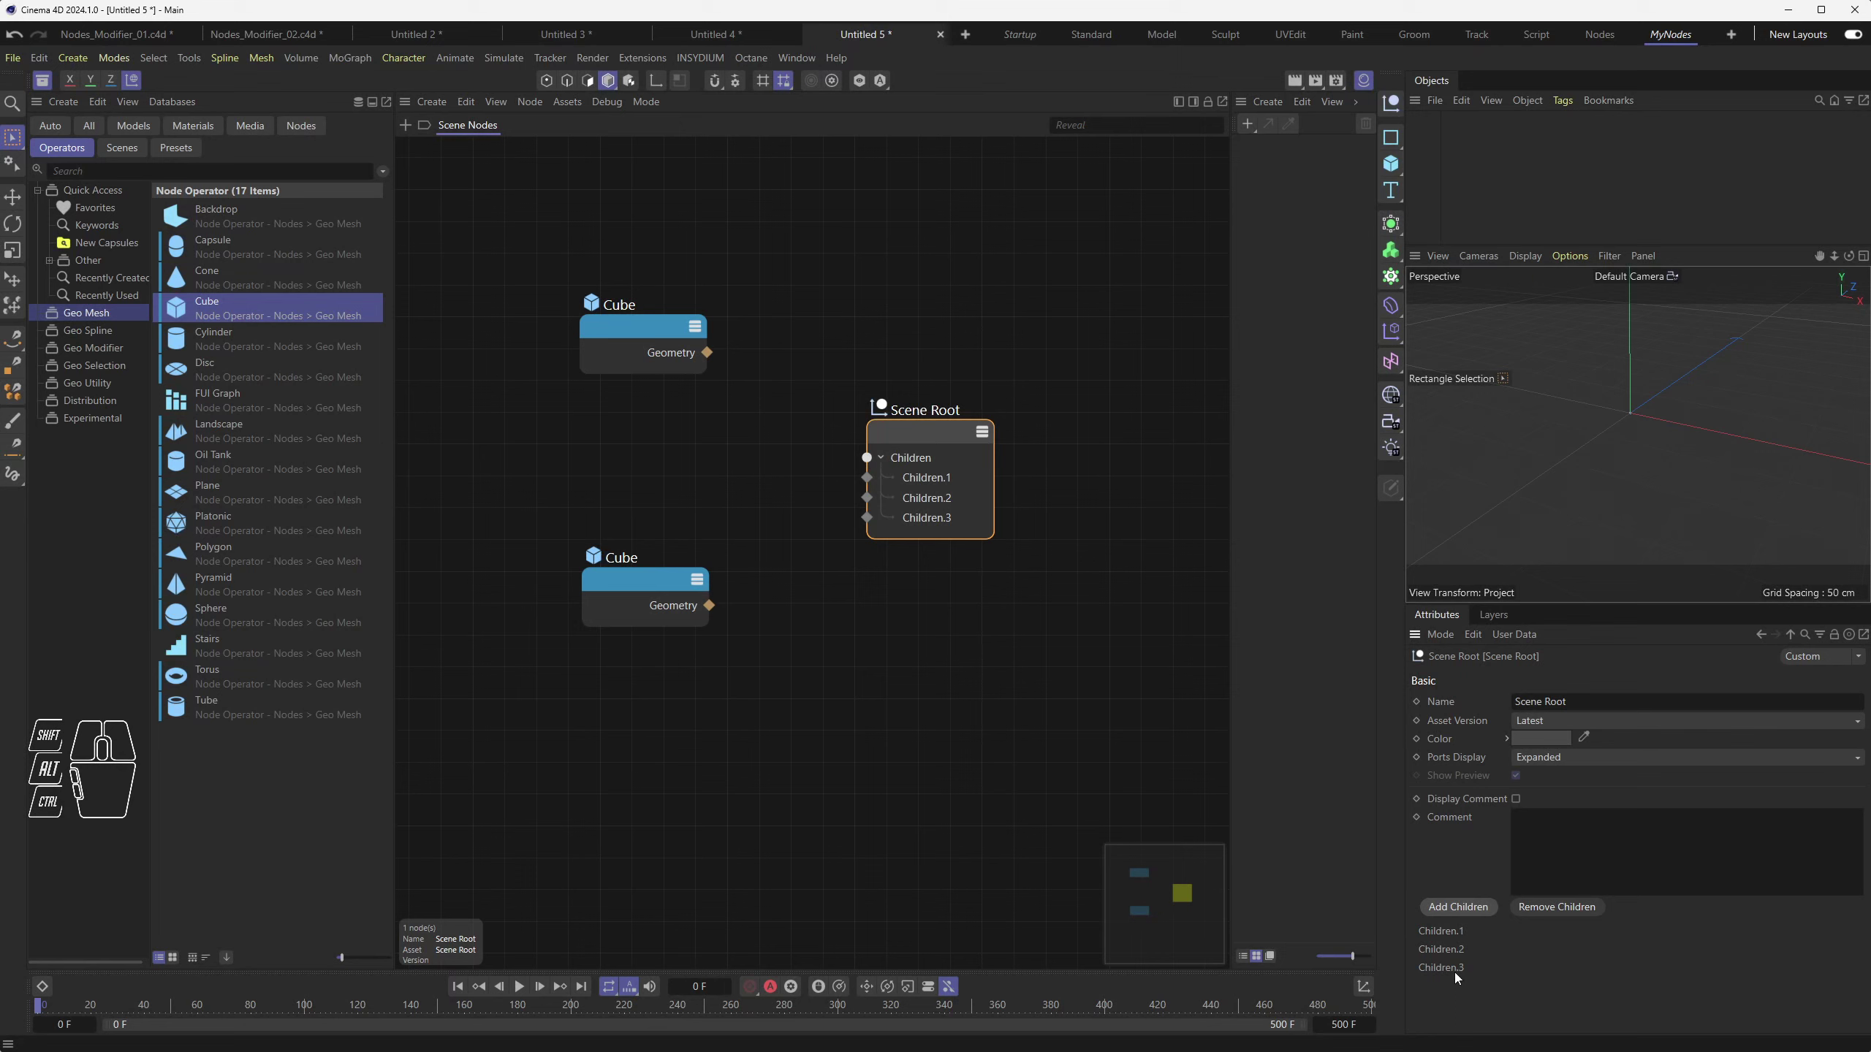
pyautogui.click(1552, 912)
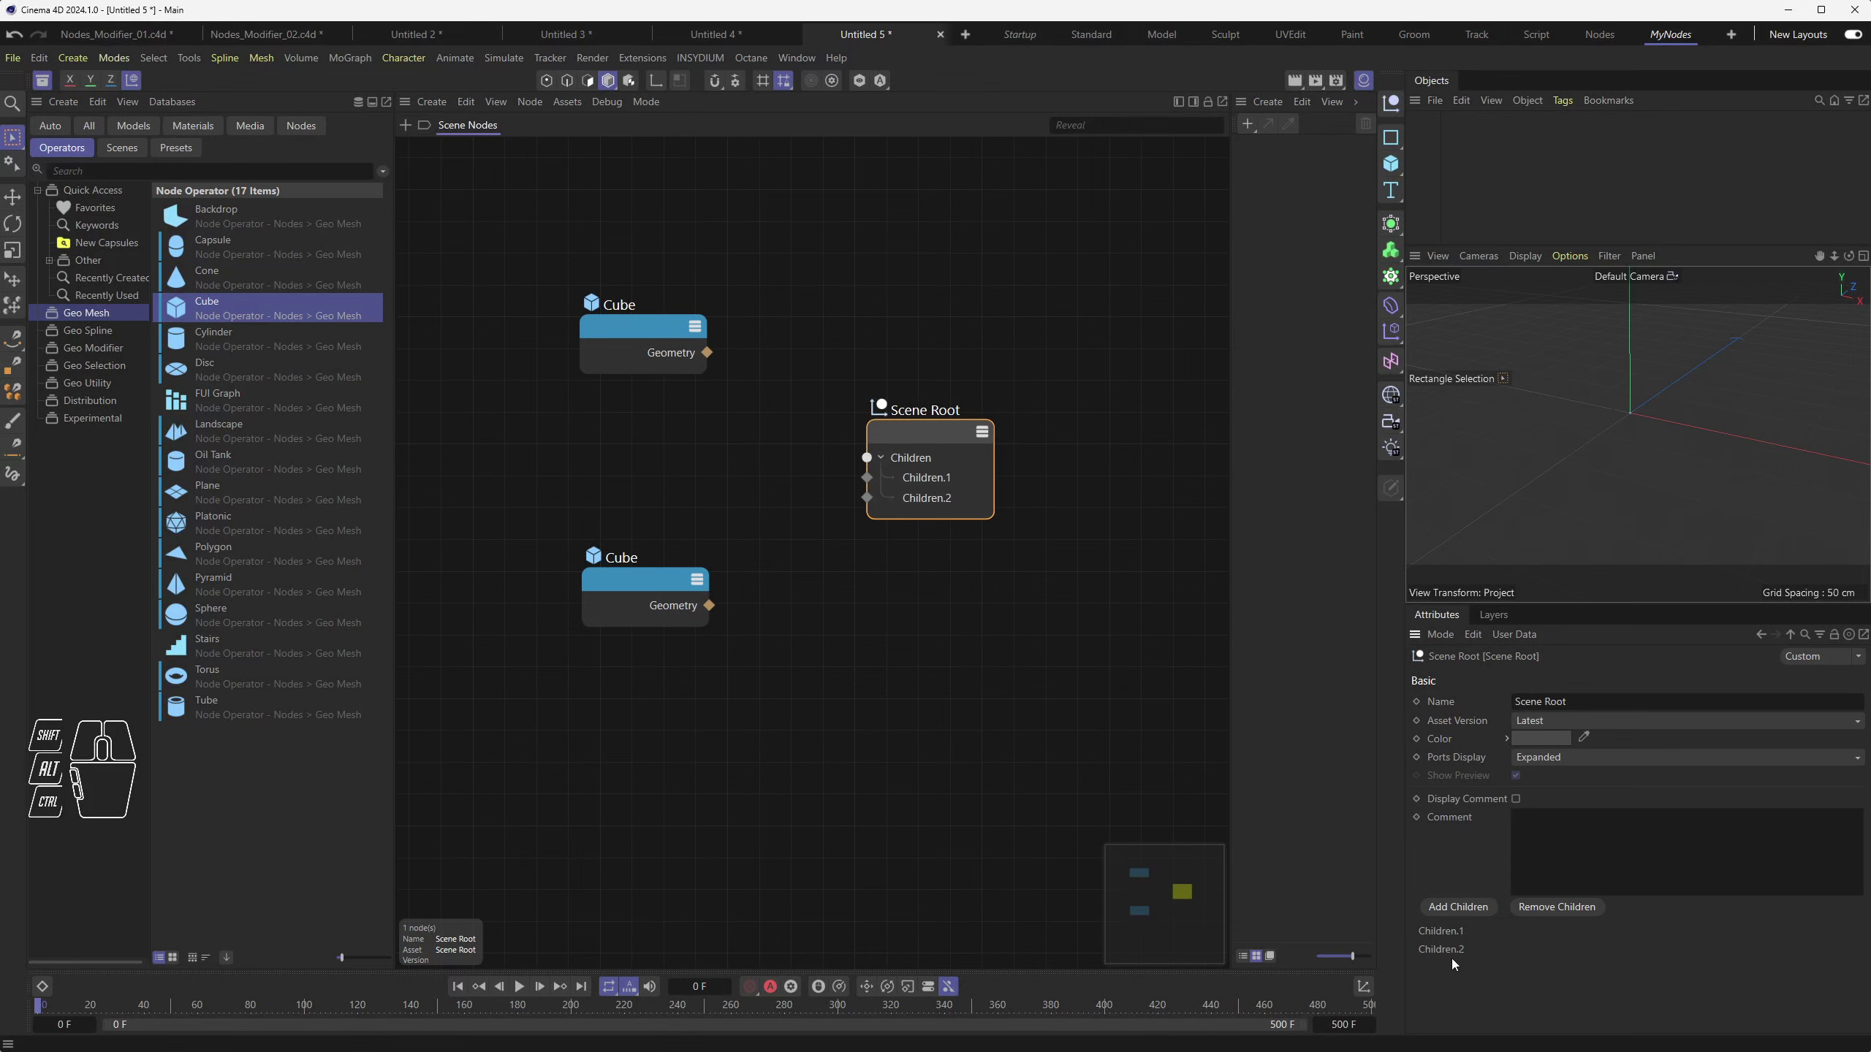
# Add two more child inputs to the Scene Root and remove only the Children.3 input
pyautogui.moveTo(941, 458)
pyautogui.click(1452, 906)
pyautogui.click(1451, 907)
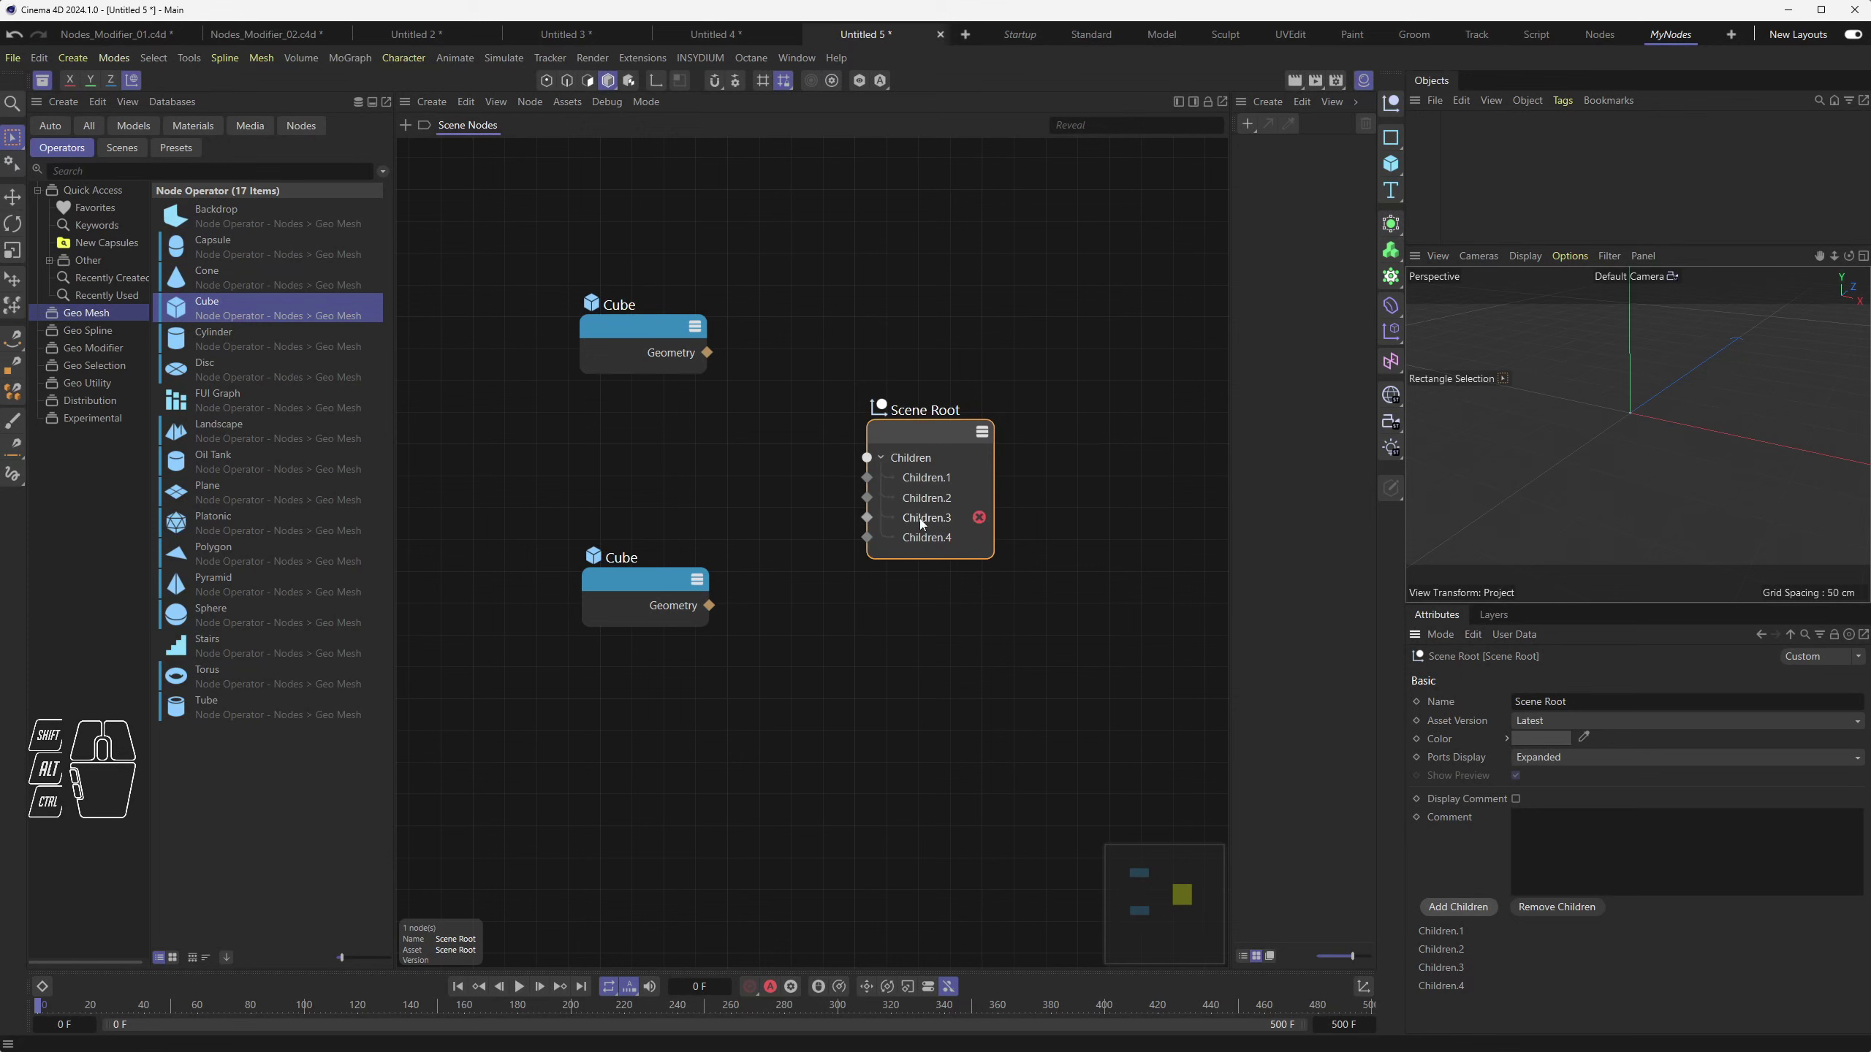
pyautogui.moveTo(942, 433); pyautogui.dragTo(932, 406)
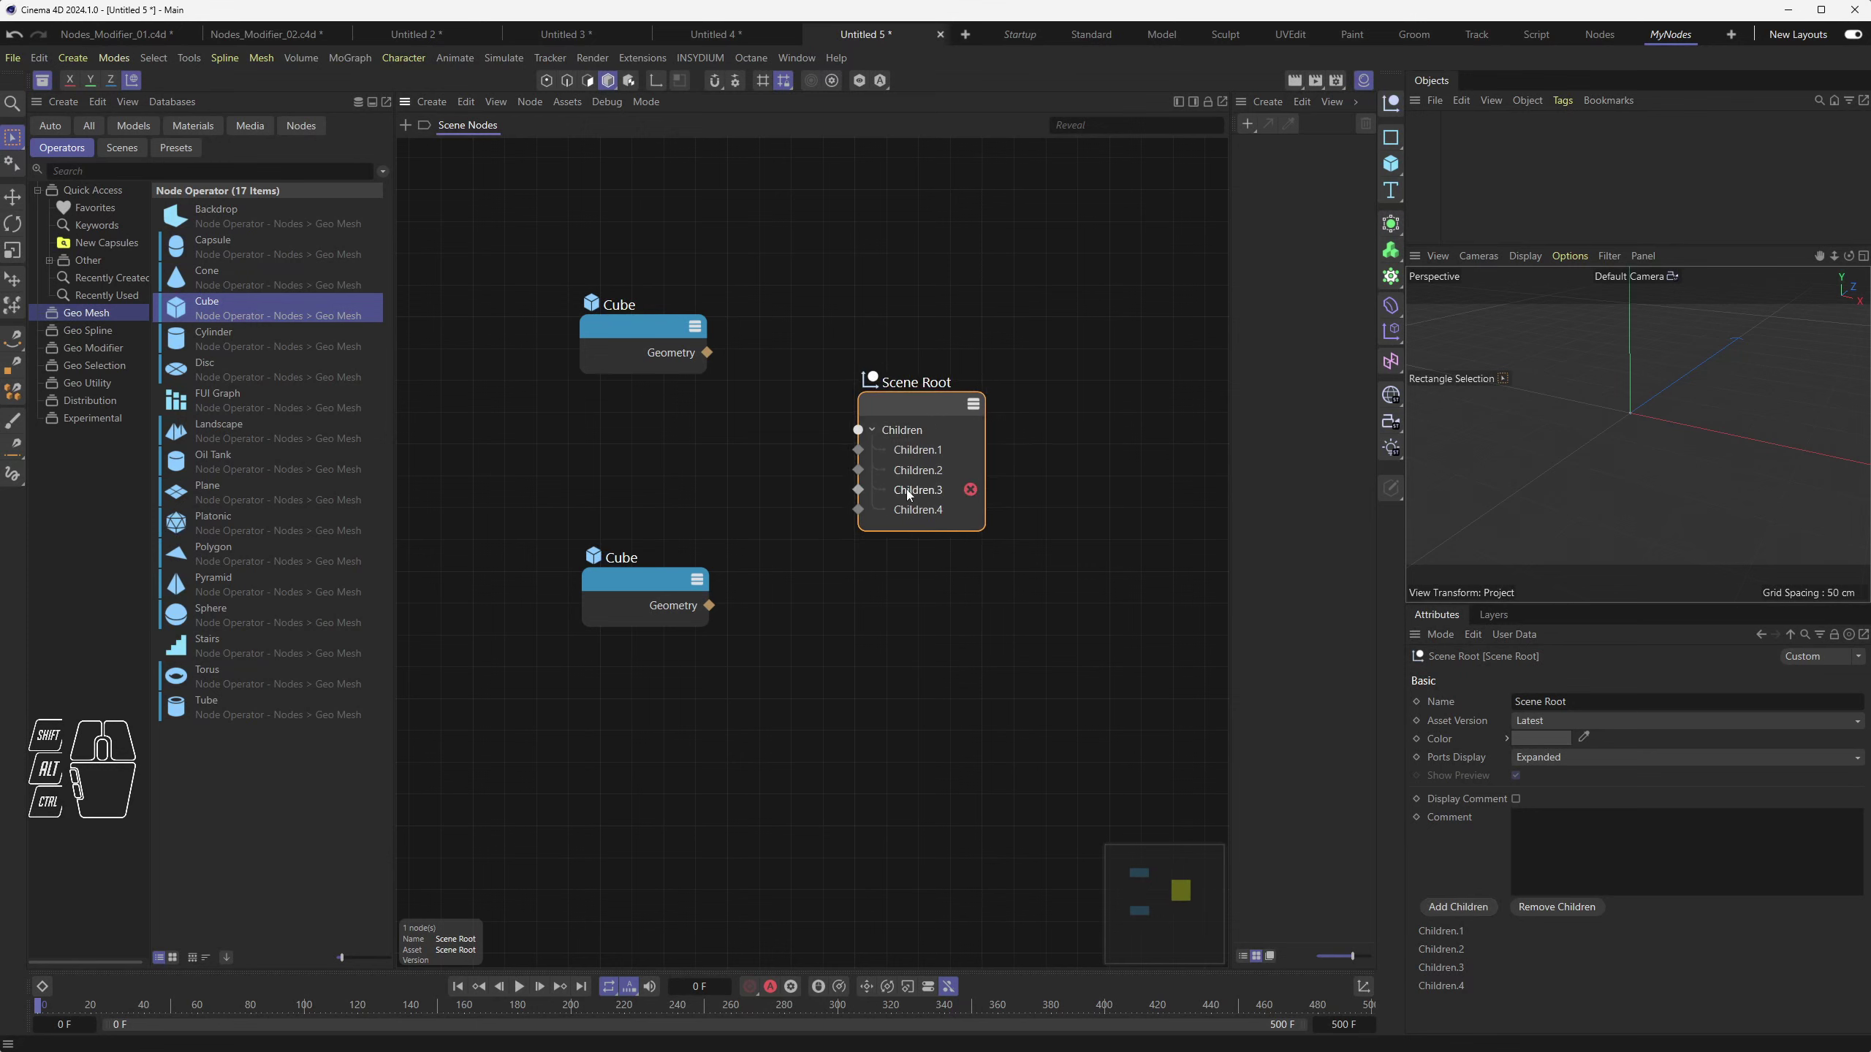
pyautogui.click(970, 490)
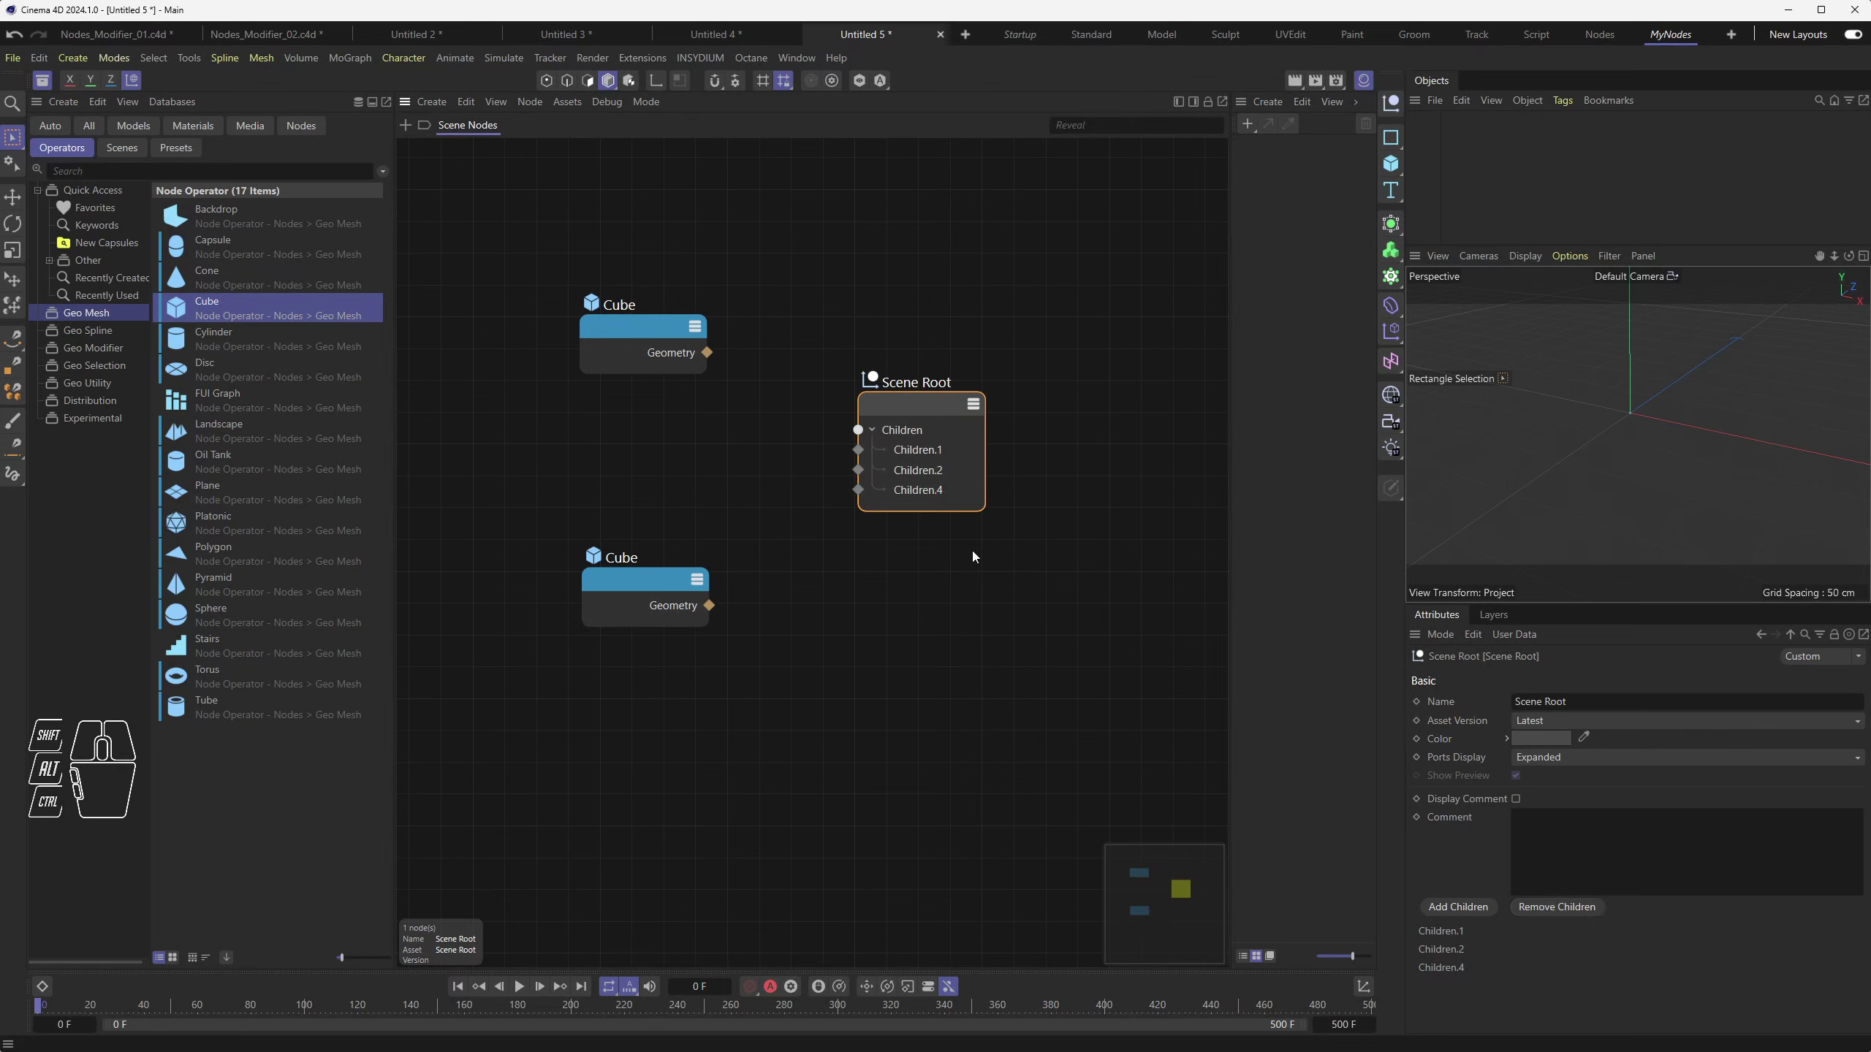
pyautogui.click(970, 491)
pyautogui.moveTo(971, 491); pyautogui.dragTo(974, 481)
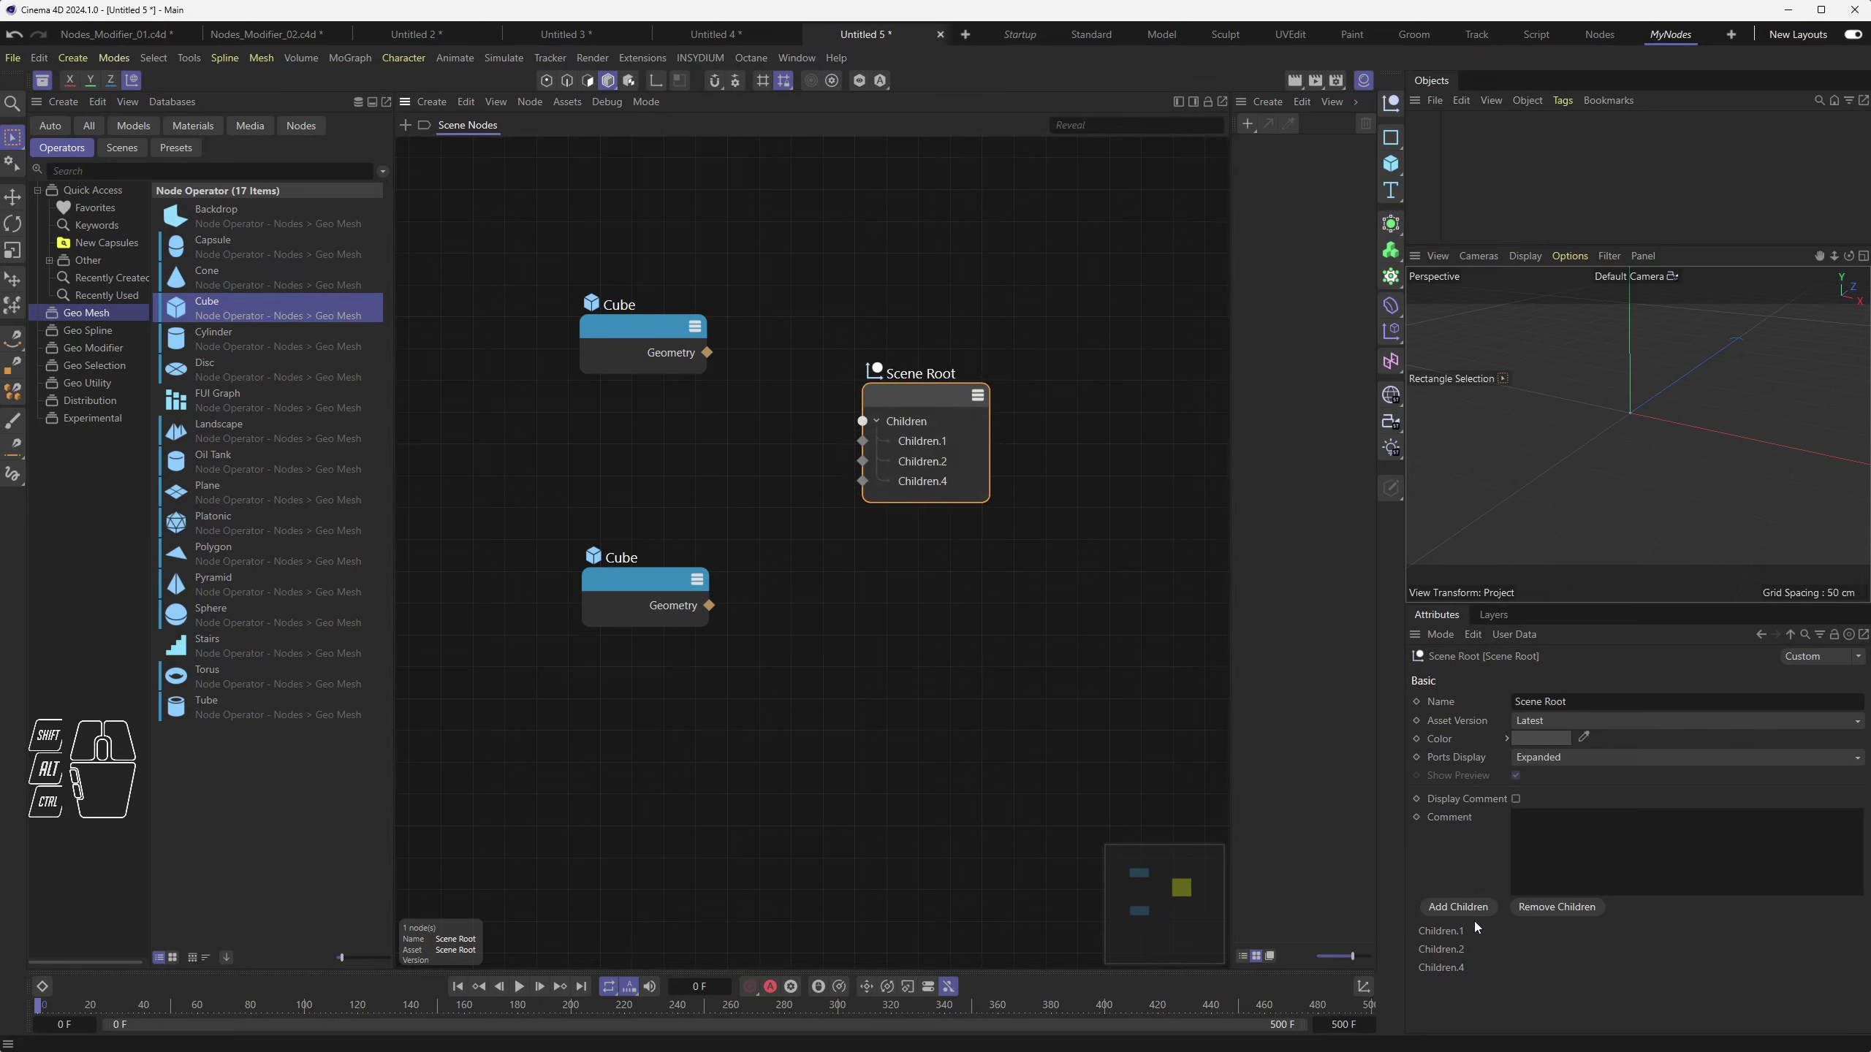
# Add one more child input to the Scene Root, and remove the Children.5 and Children.4 inputs
pyautogui.click(1452, 907)
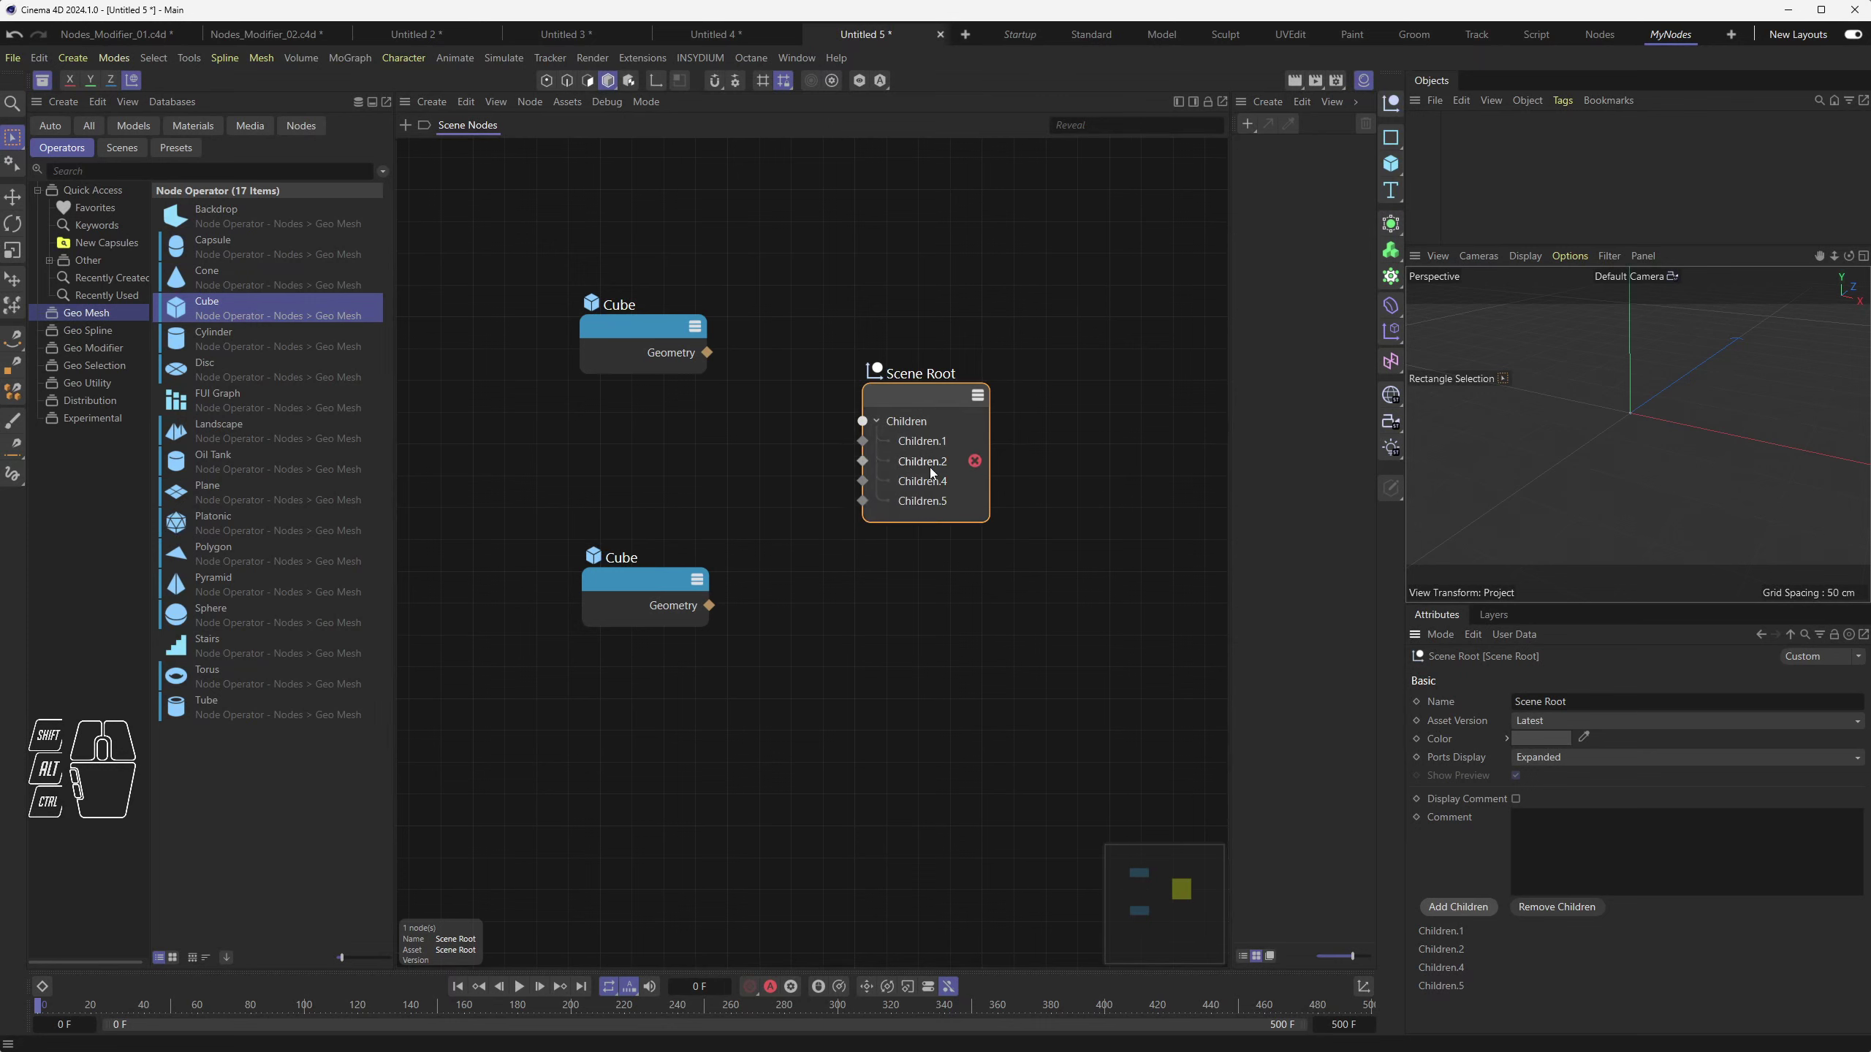
pyautogui.click(974, 501)
pyautogui.click(974, 480)
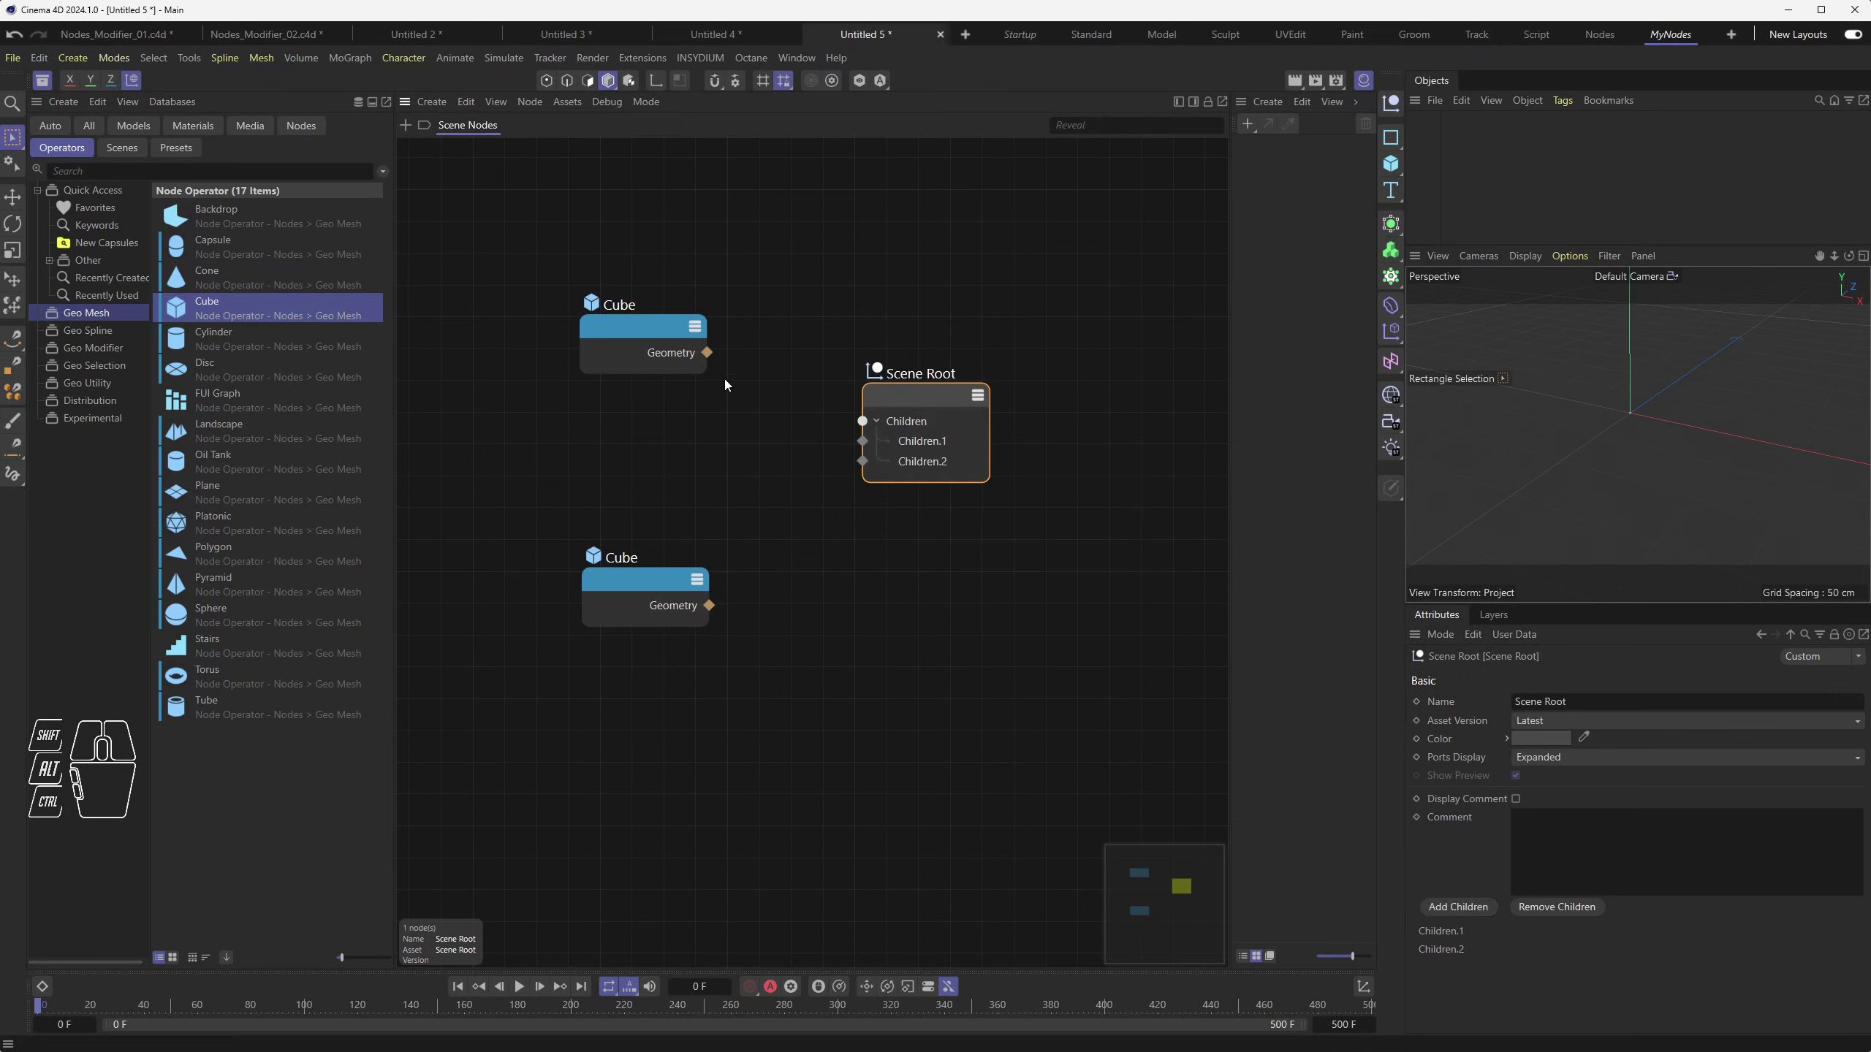
# Connect the upper Cube's Geometry output to the Scene Root's Children.1 input and space out the connected nodes
pyautogui.moveTo(709, 353); pyautogui.dragTo(726, 359)
pyautogui.moveTo(781, 430); pyautogui.dragTo(863, 443)
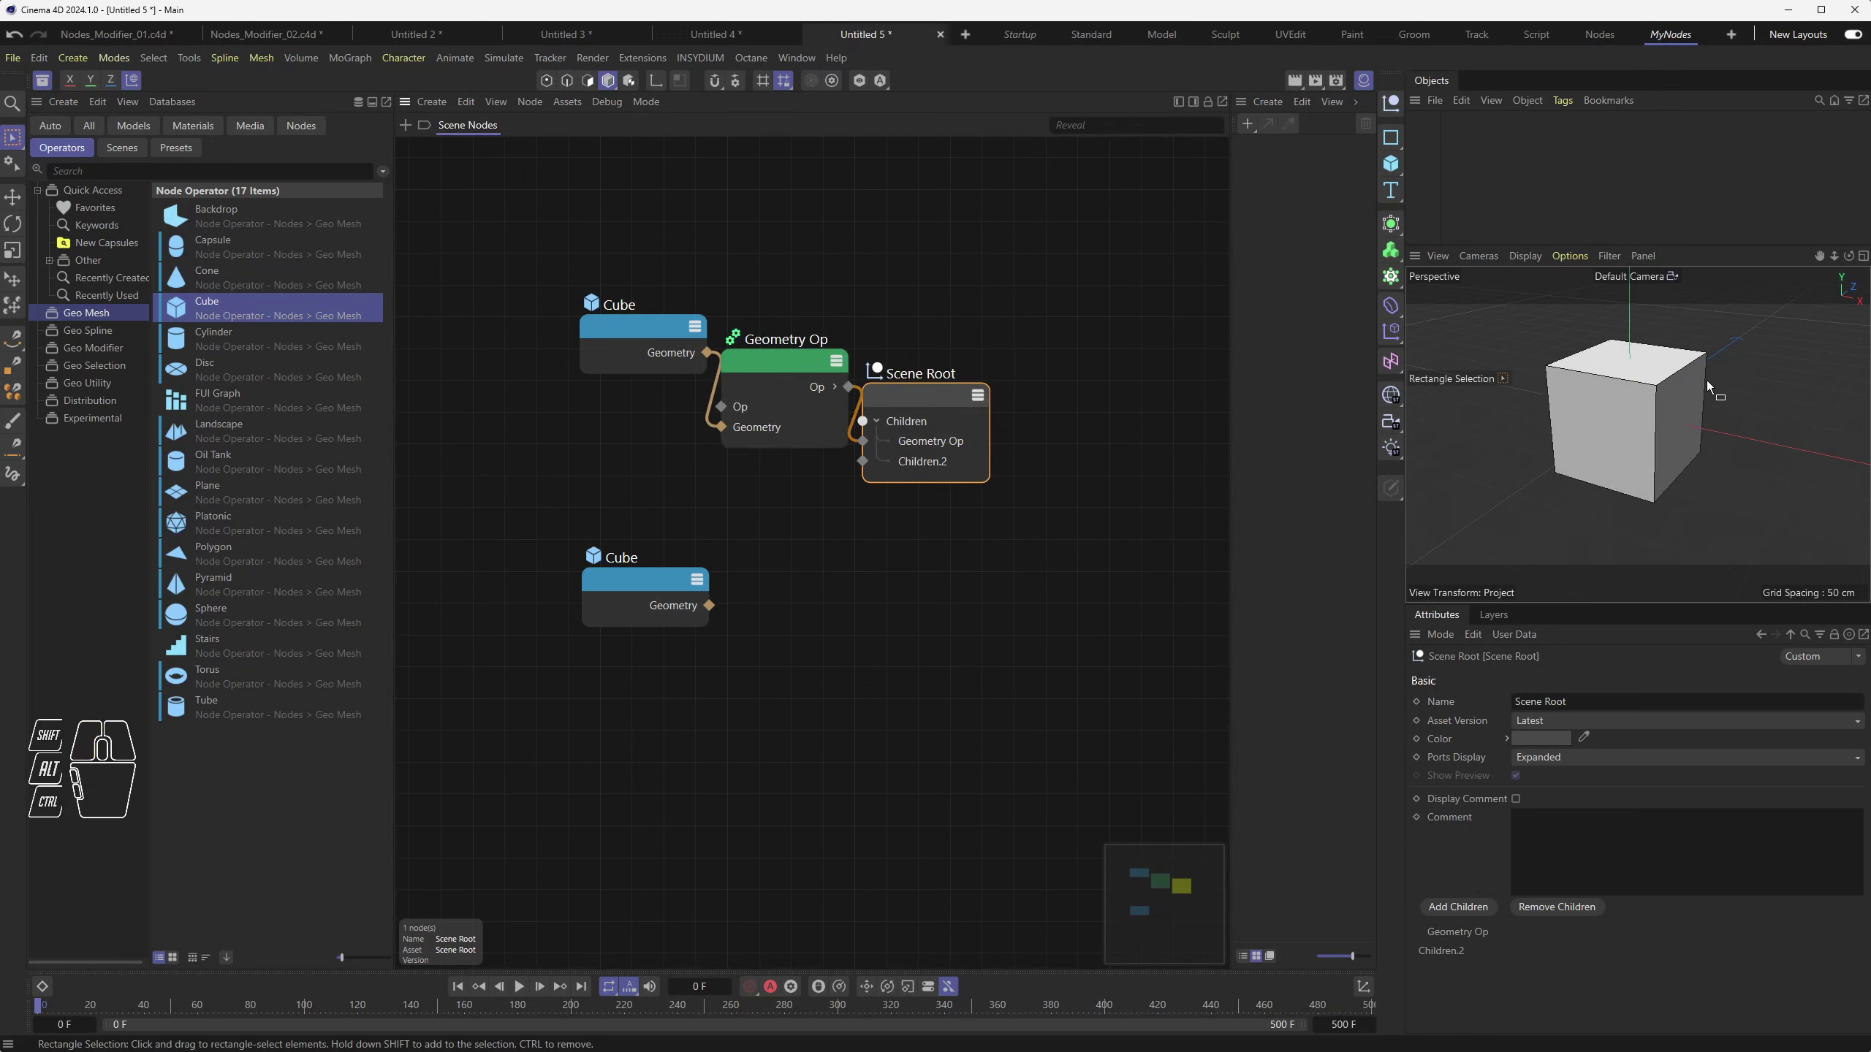
pyautogui.moveTo(641, 335); pyautogui.dragTo(542, 302)
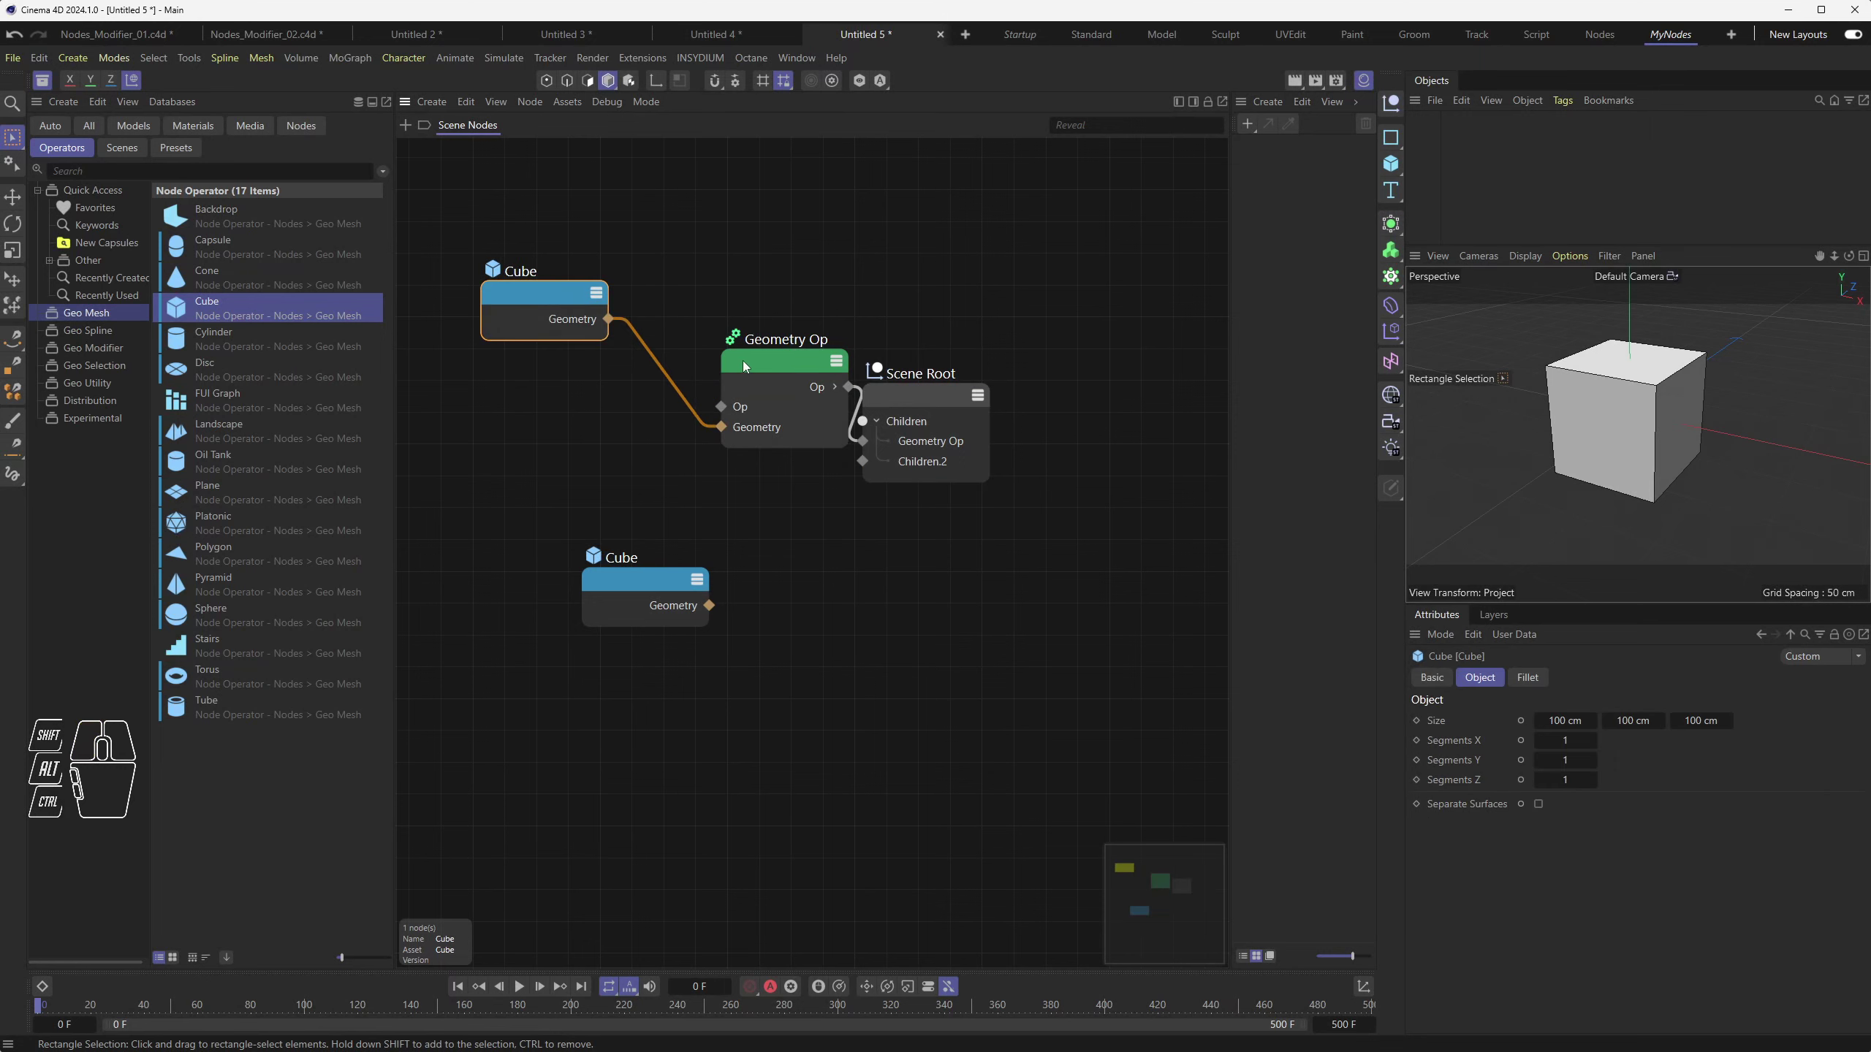
pyautogui.moveTo(756, 358); pyautogui.dragTo(707, 336)
pyautogui.moveTo(944, 392)
pyautogui.mouseDown()
pyautogui.moveTo(993, 350)
pyautogui.moveTo(962, 375)
pyautogui.mouseUp()
pyautogui.moveTo(735, 343)
pyautogui.mouseDown()
pyautogui.moveTo(762, 328)
pyautogui.moveTo(742, 330)
pyautogui.mouseUp()
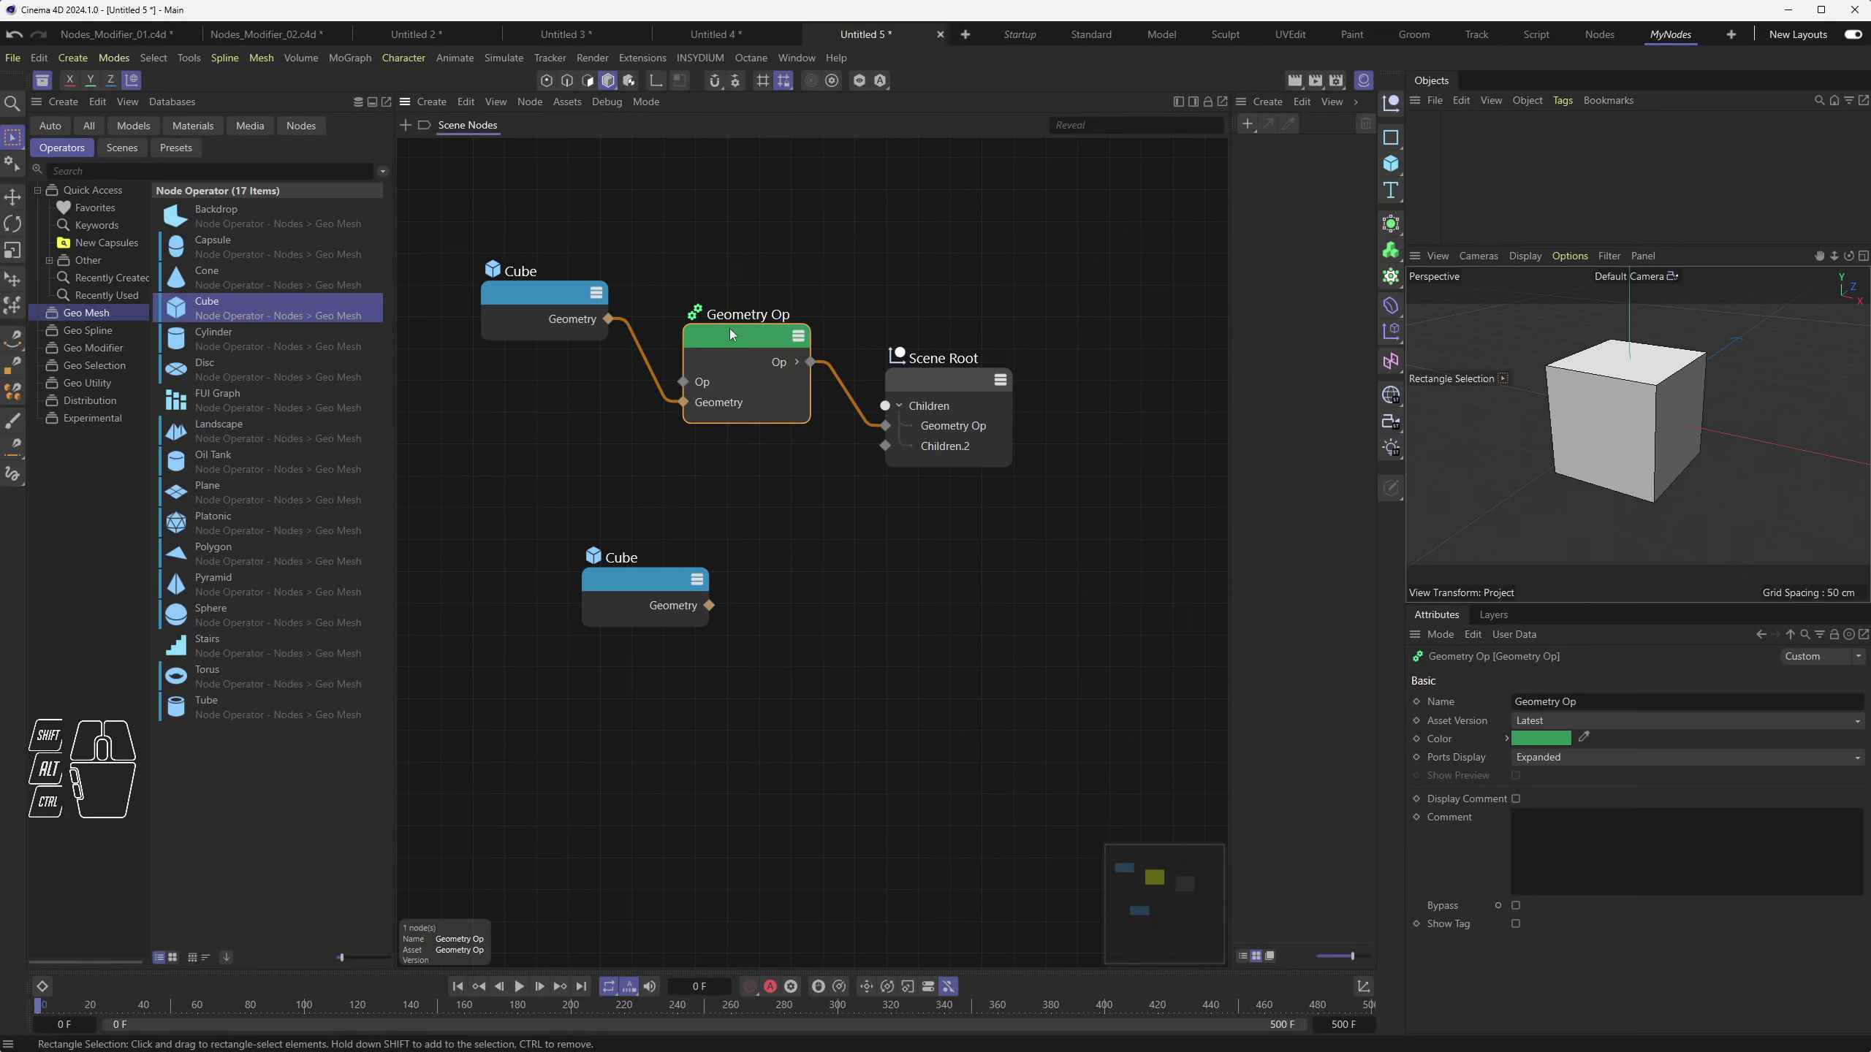
# Set the upper Cube's size to 139 × 148 × 119 cm and its X, Y and Z segments to 10, 17 and 19
pyautogui.moveTo(541, 295)
pyautogui.mouseDown()
pyautogui.moveTo(547, 263)
pyautogui.moveTo(528, 281)
pyautogui.mouseUp()
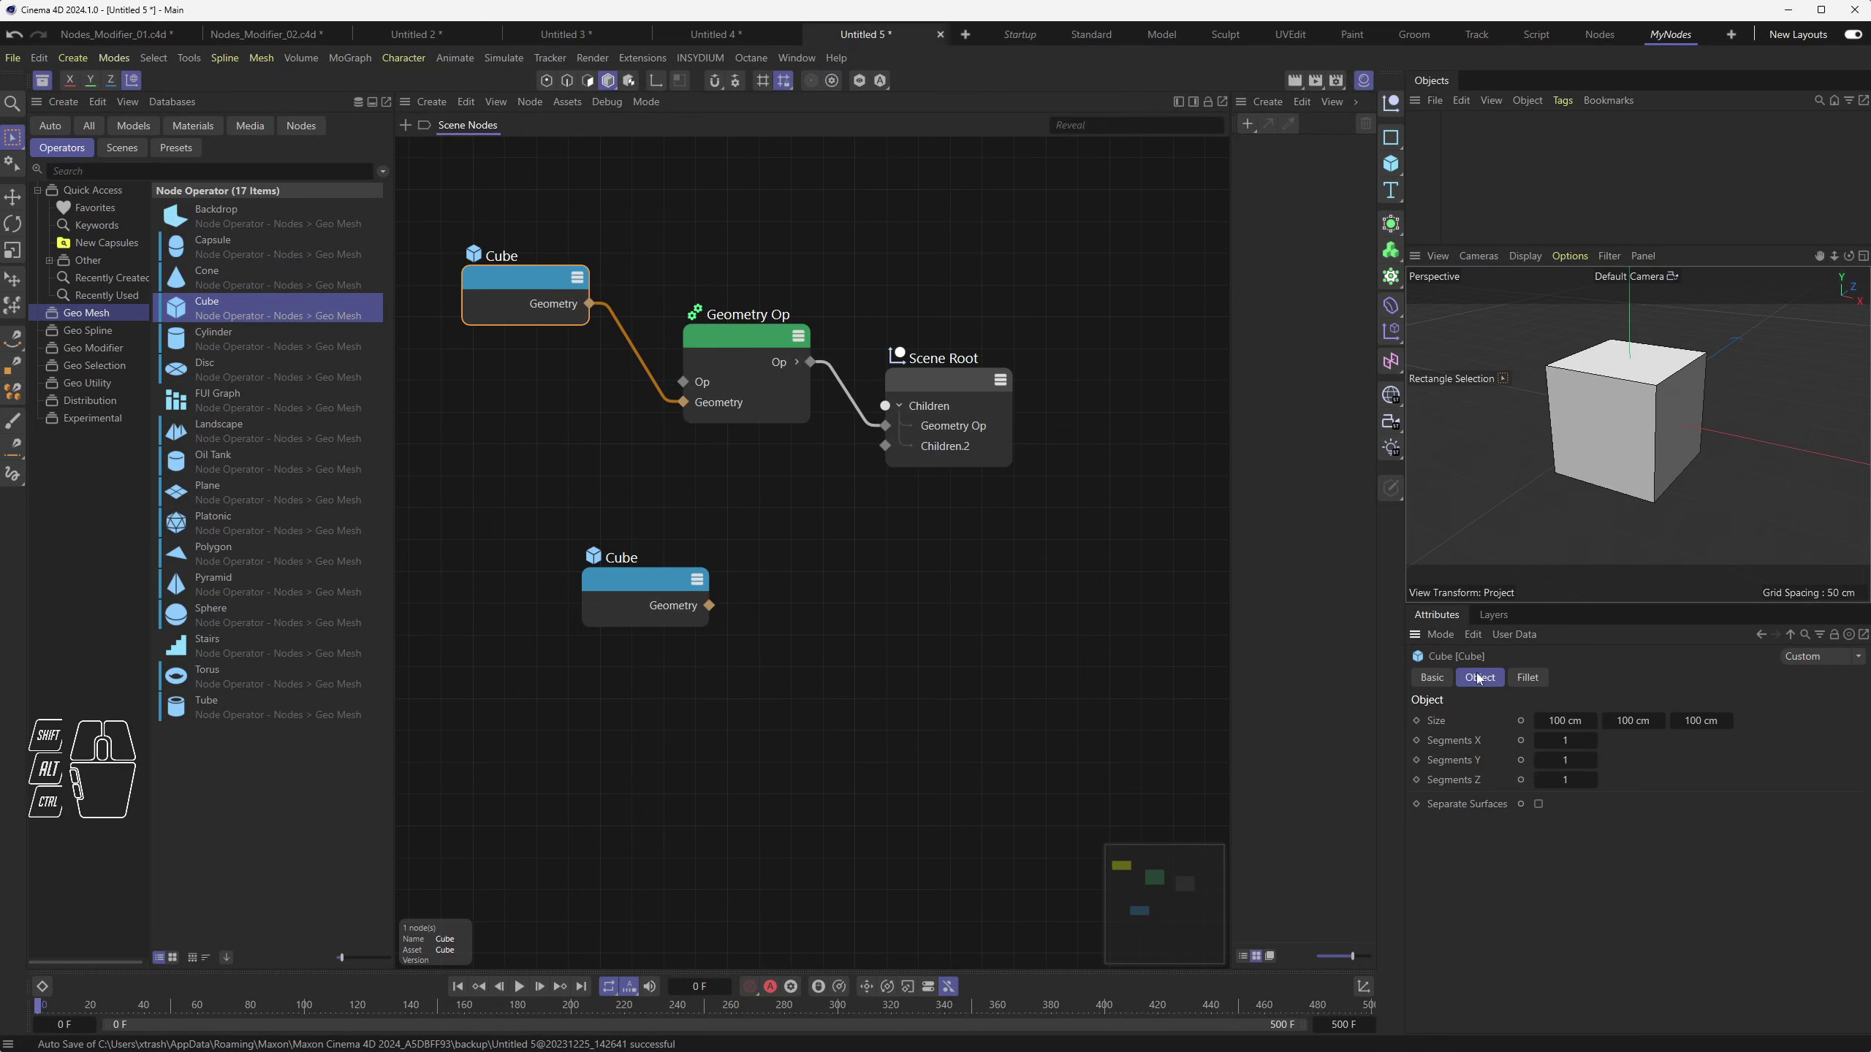
pyautogui.moveTo(1595, 720); pyautogui.dragTo(1687, 720)
pyautogui.moveTo(1566, 739); pyautogui.dragTo(1561, 780)
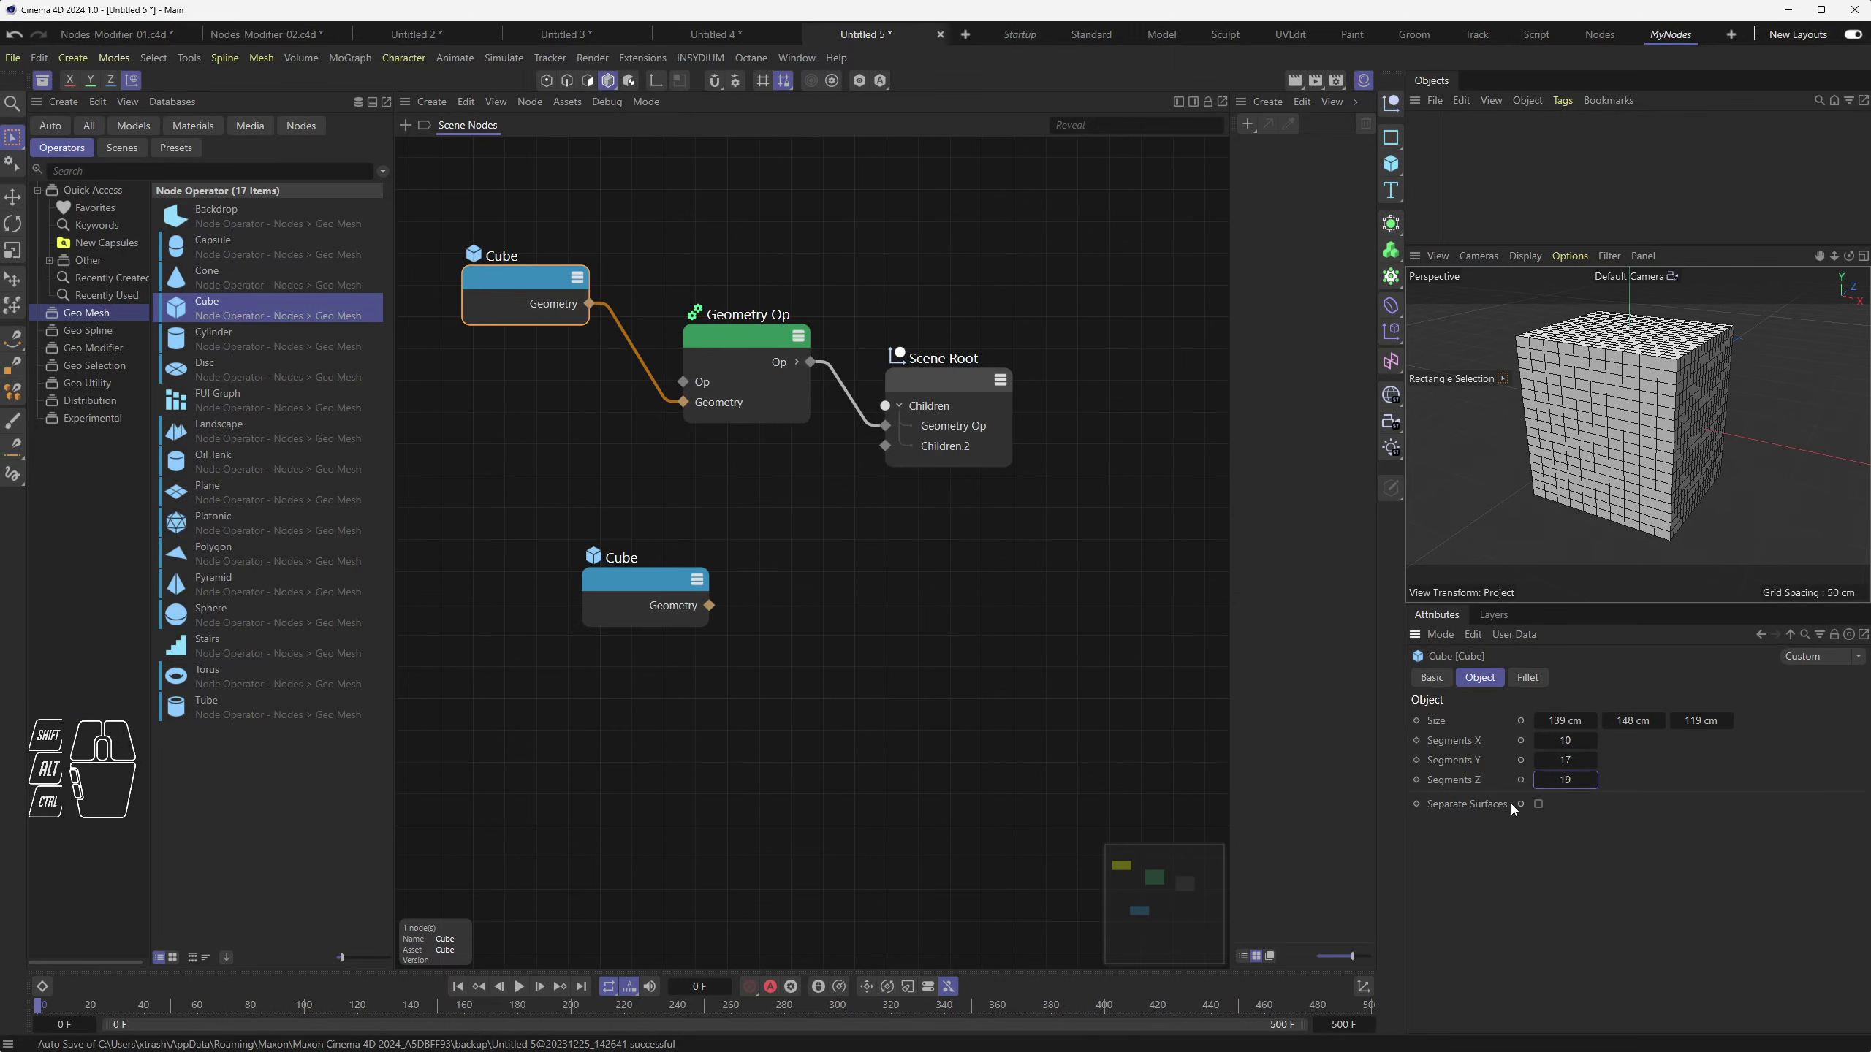
# Enable the upper Cube's fillet with 10 segments and an 18 cm radius, and nudge its node upward
pyautogui.click(1535, 681)
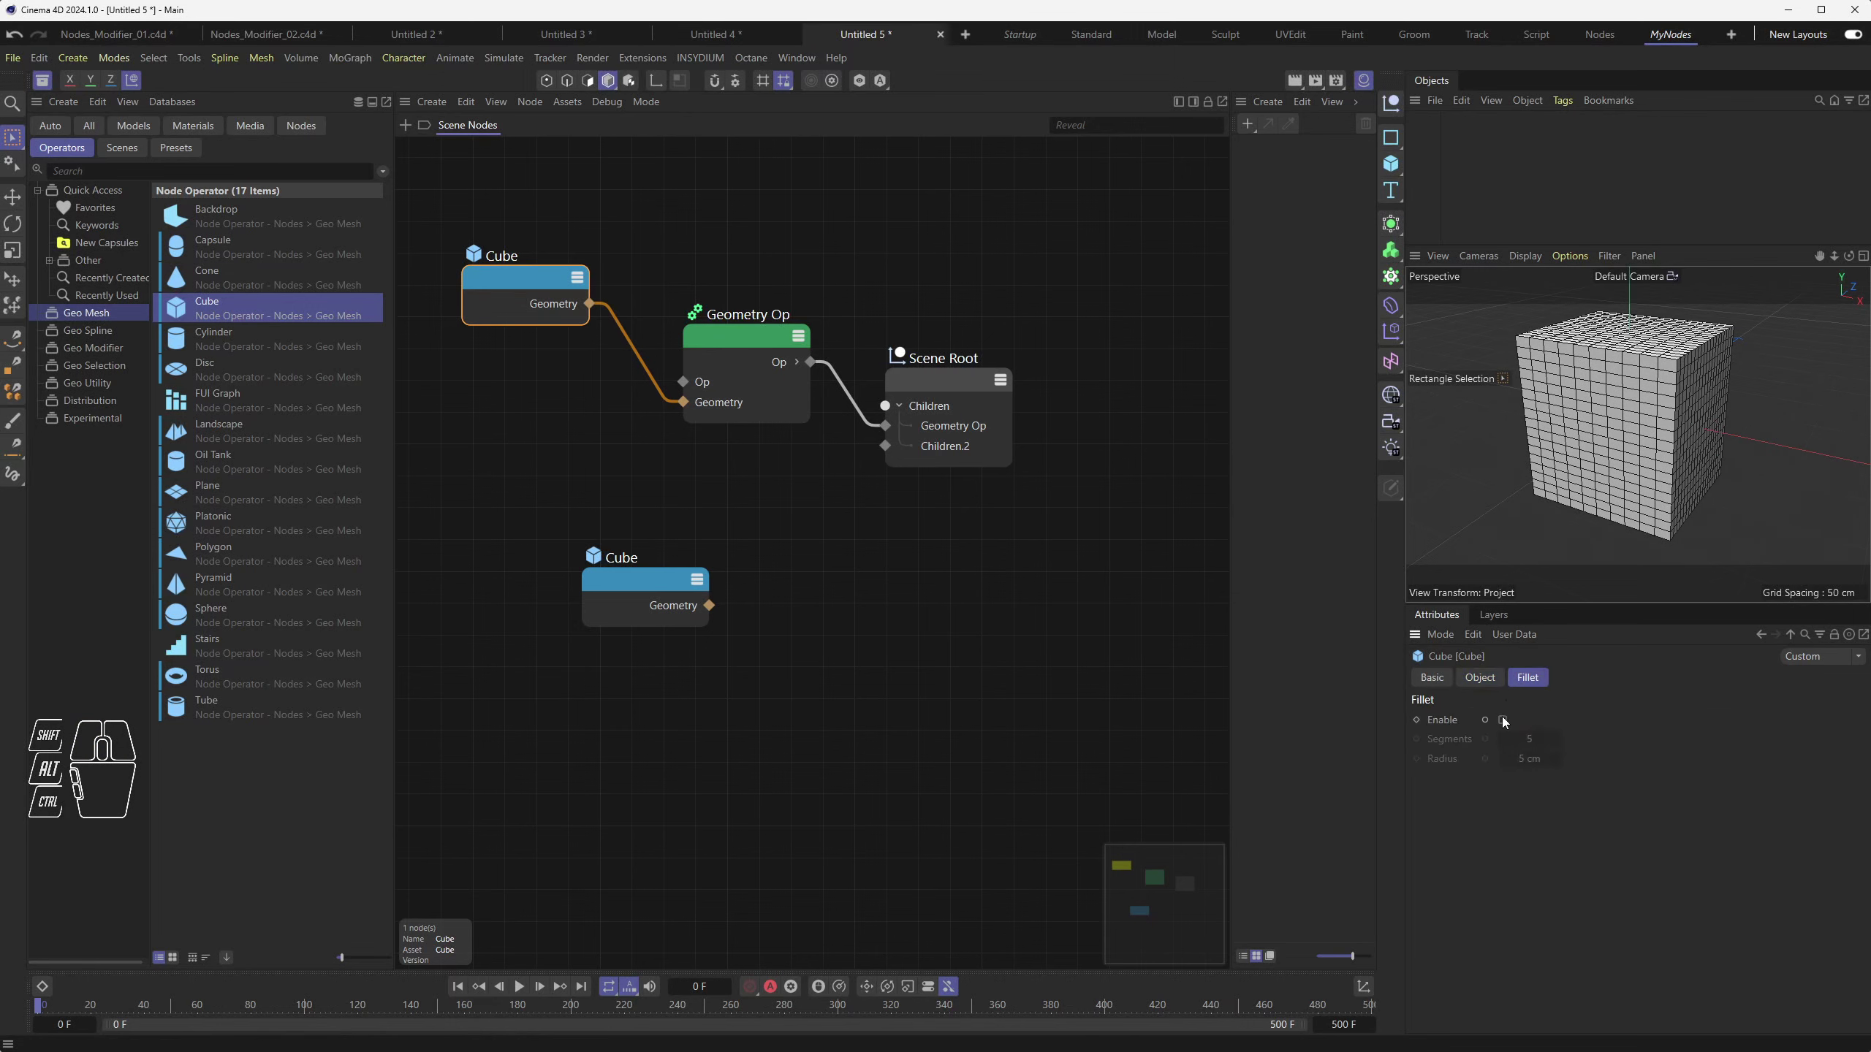
pyautogui.click(1503, 721)
pyautogui.moveTo(1536, 752); pyautogui.dragTo(1550, 757)
pyautogui.click(1531, 758)
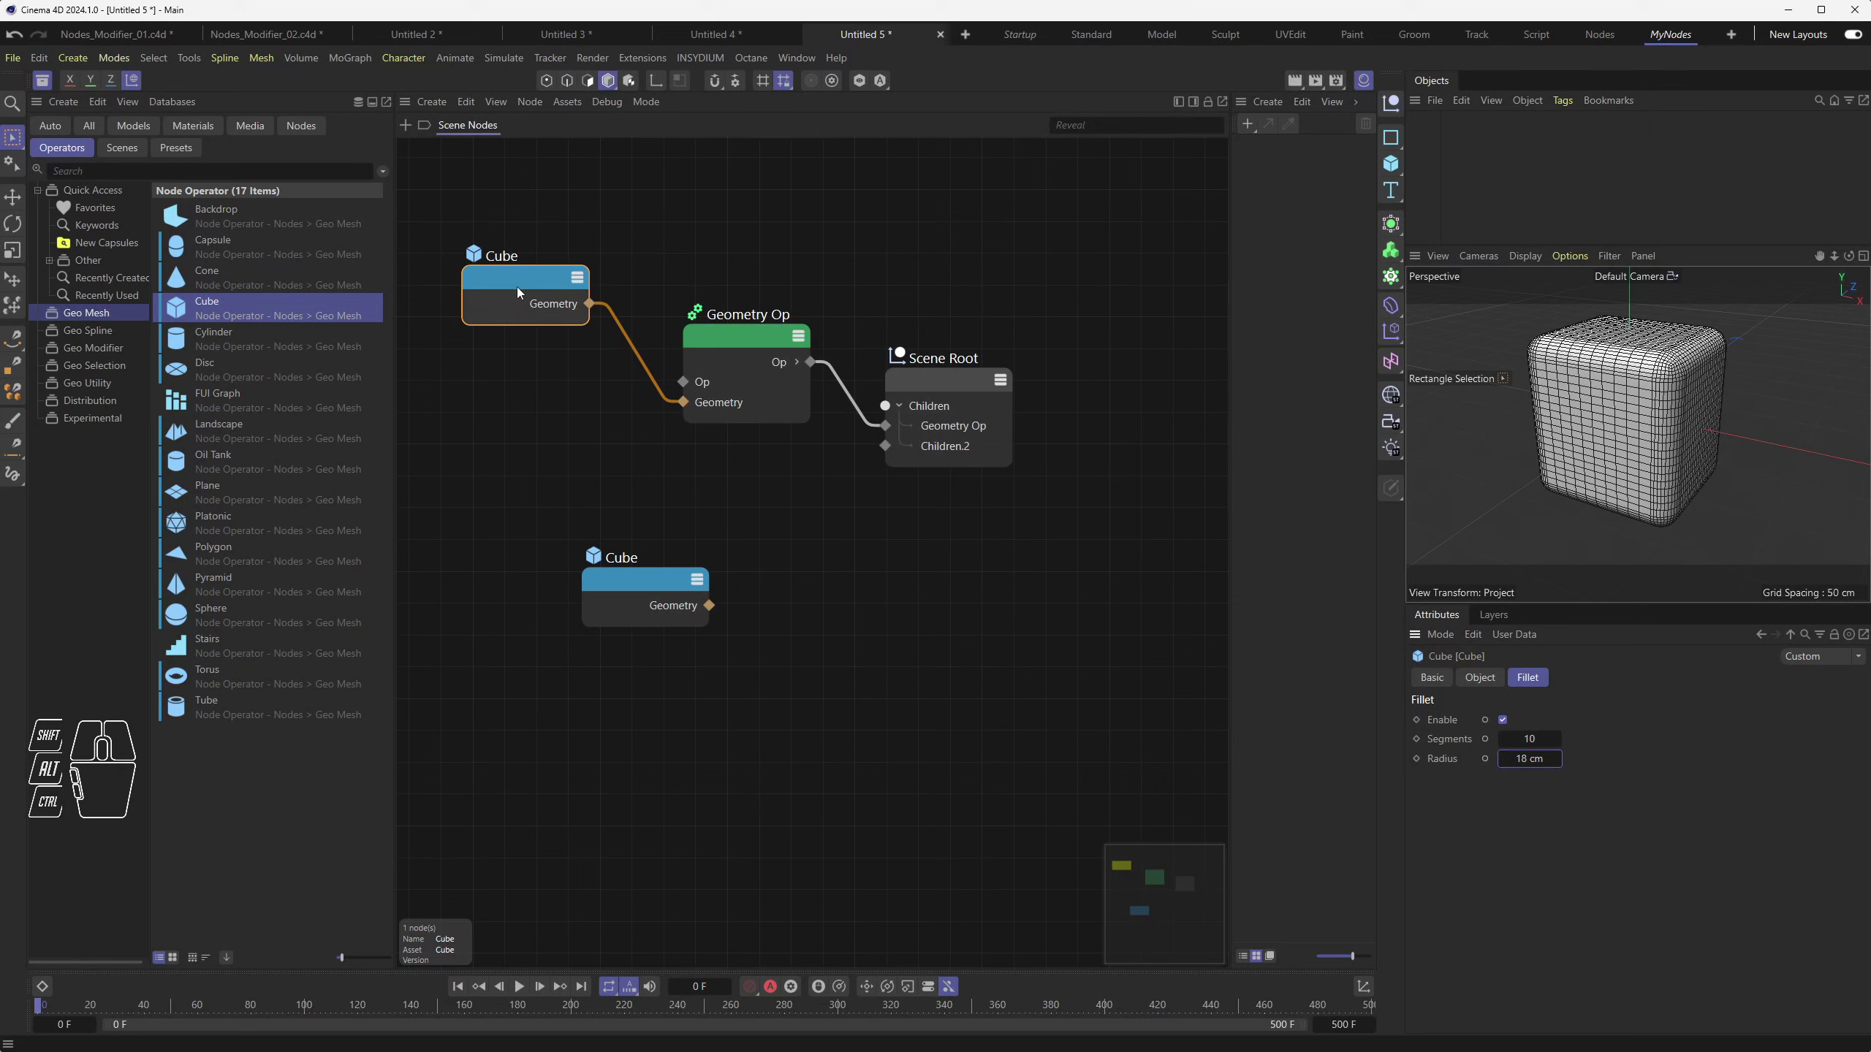
pyautogui.moveTo(519, 293)
pyautogui.mouseDown()
pyautogui.moveTo(547, 173)
pyautogui.moveTo(519, 275)
pyautogui.mouseUp()
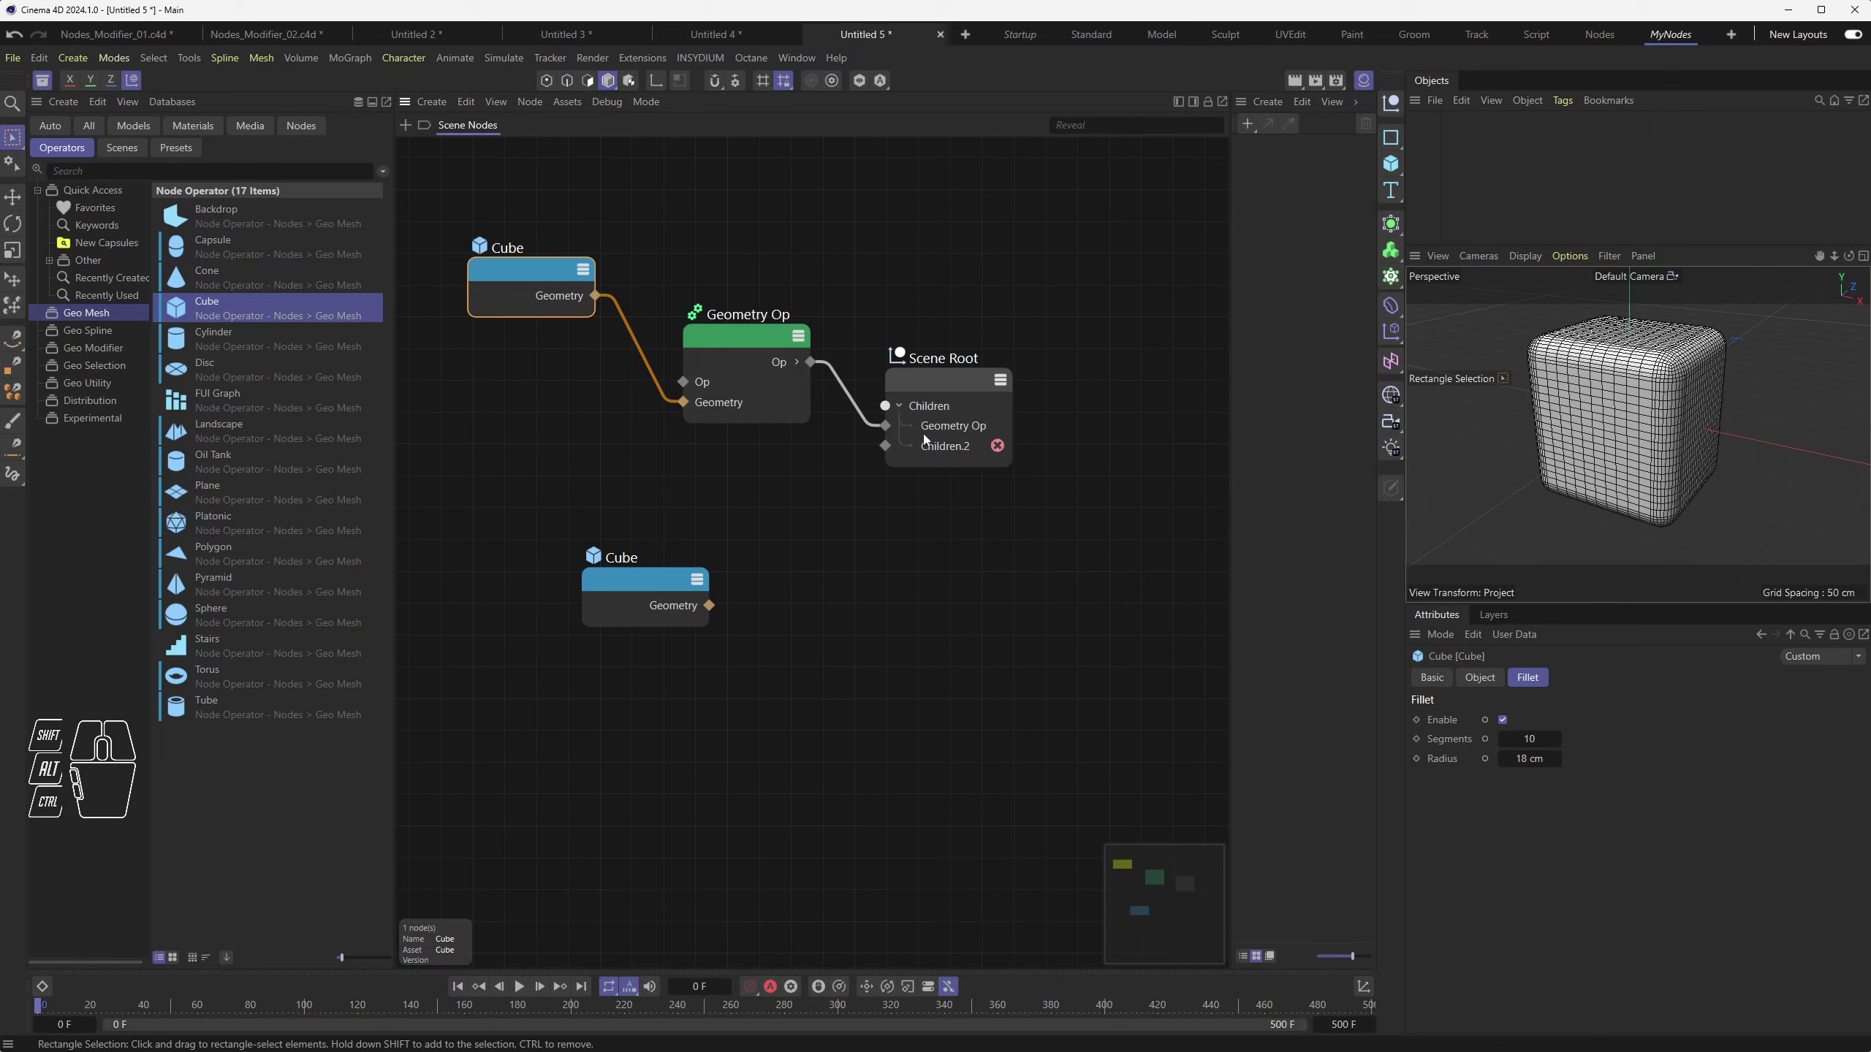
# Reduce the upper Cube's X, Y and Z segments to 4, 3 and 4, and its fillet segments to 5
pyautogui.moveTo(1002, 419)
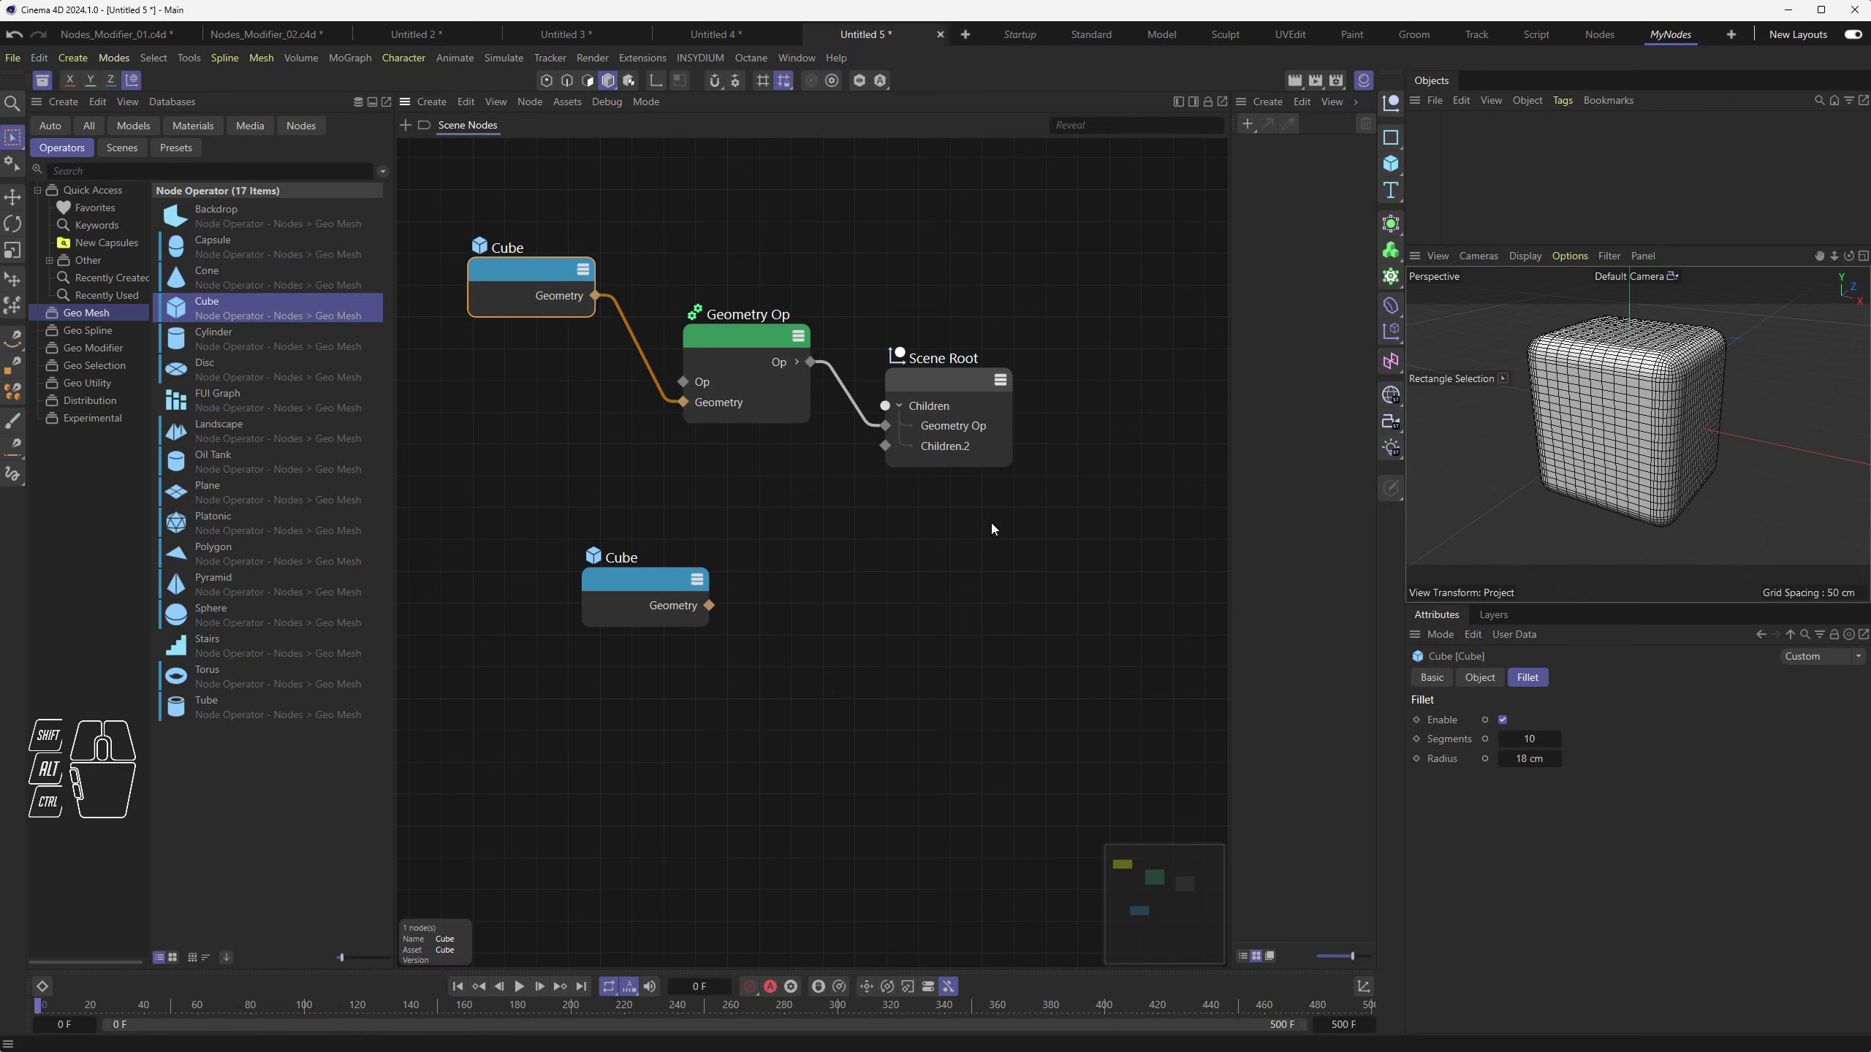
pyautogui.click(1480, 678)
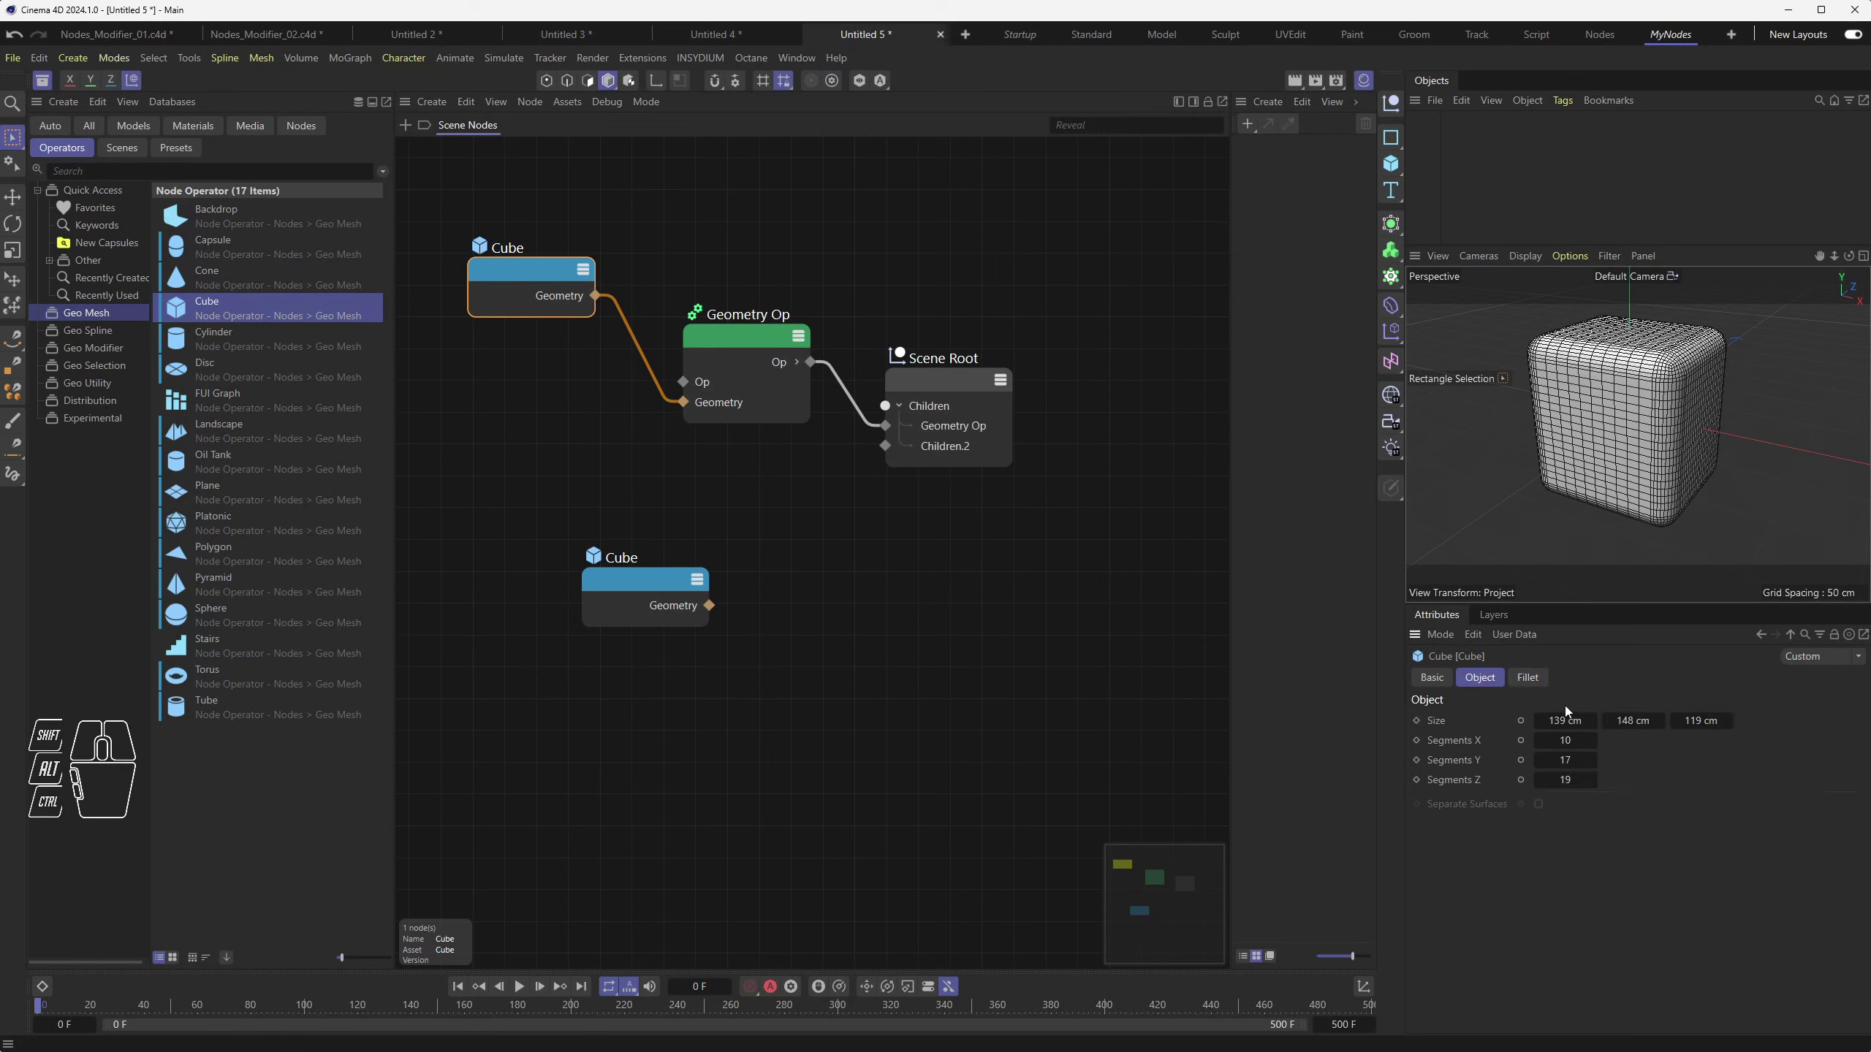
pyautogui.moveTo(1586, 747); pyautogui.dragTo(1562, 780)
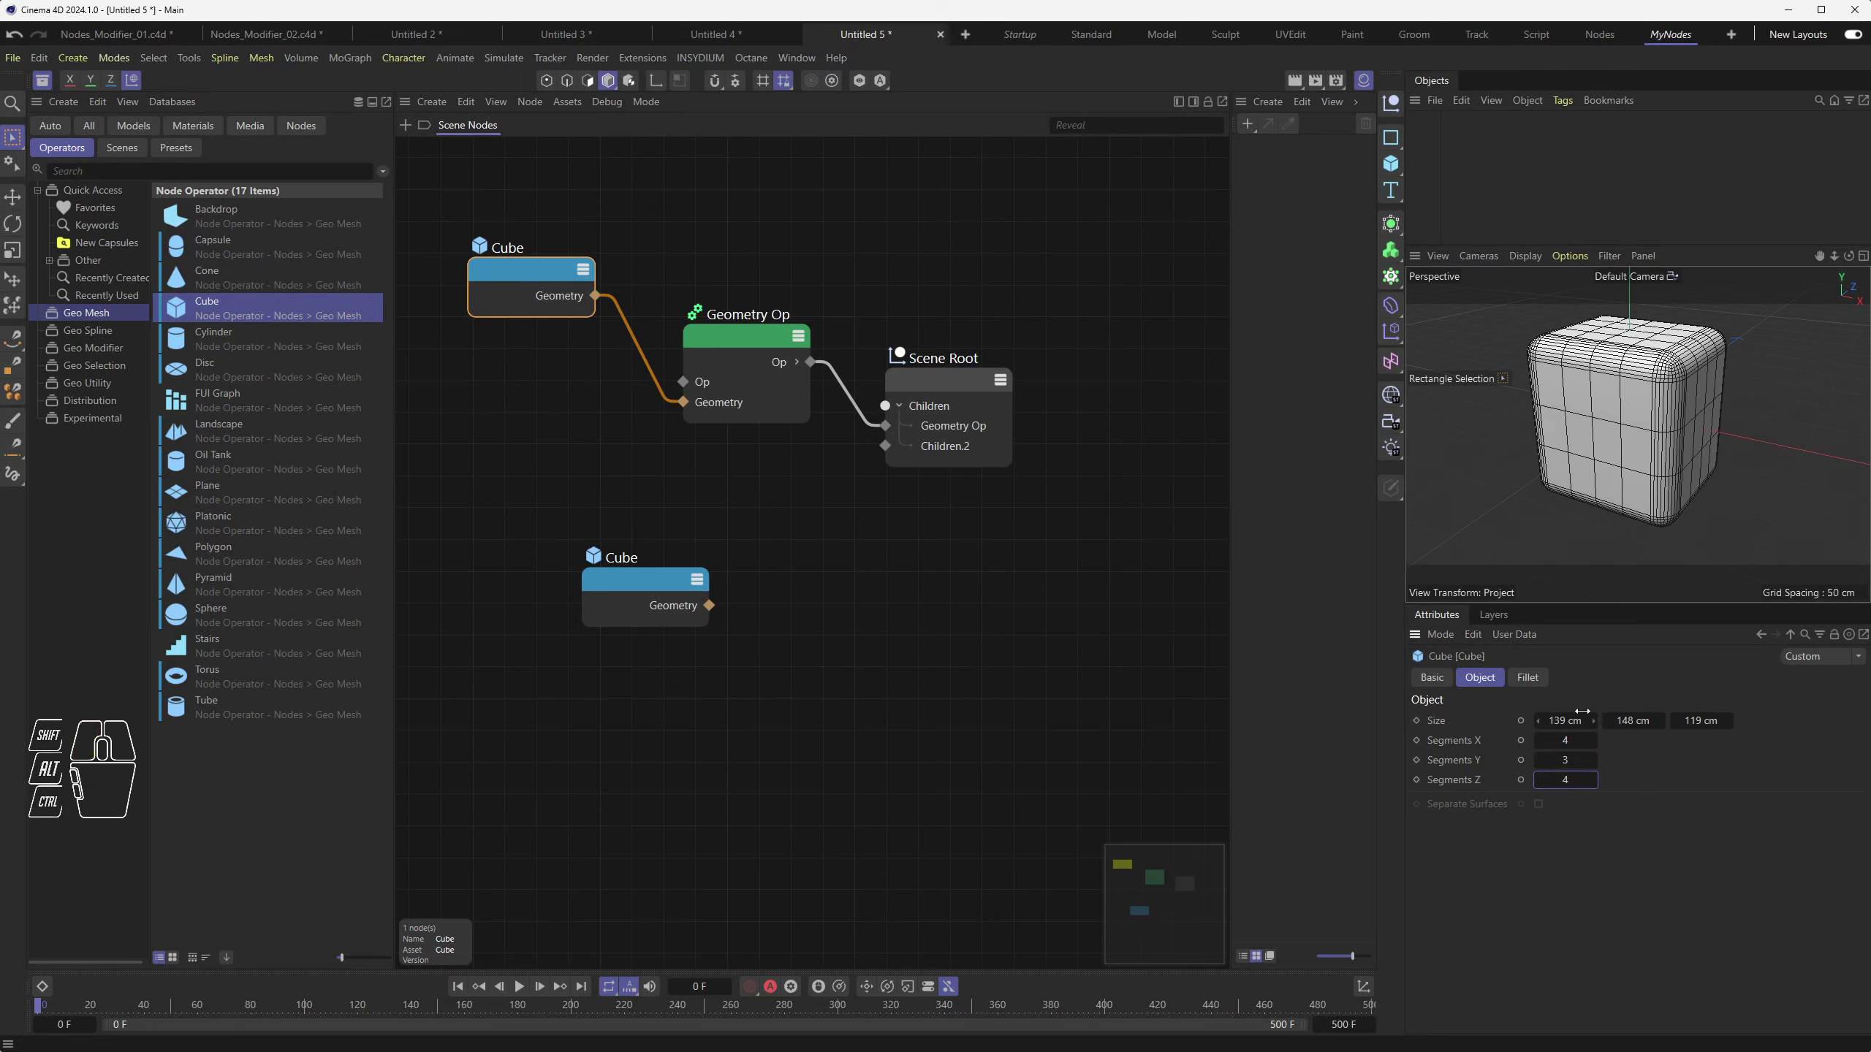
pyautogui.click(1527, 678)
pyautogui.moveTo(1532, 747); pyautogui.dragTo(1534, 739)
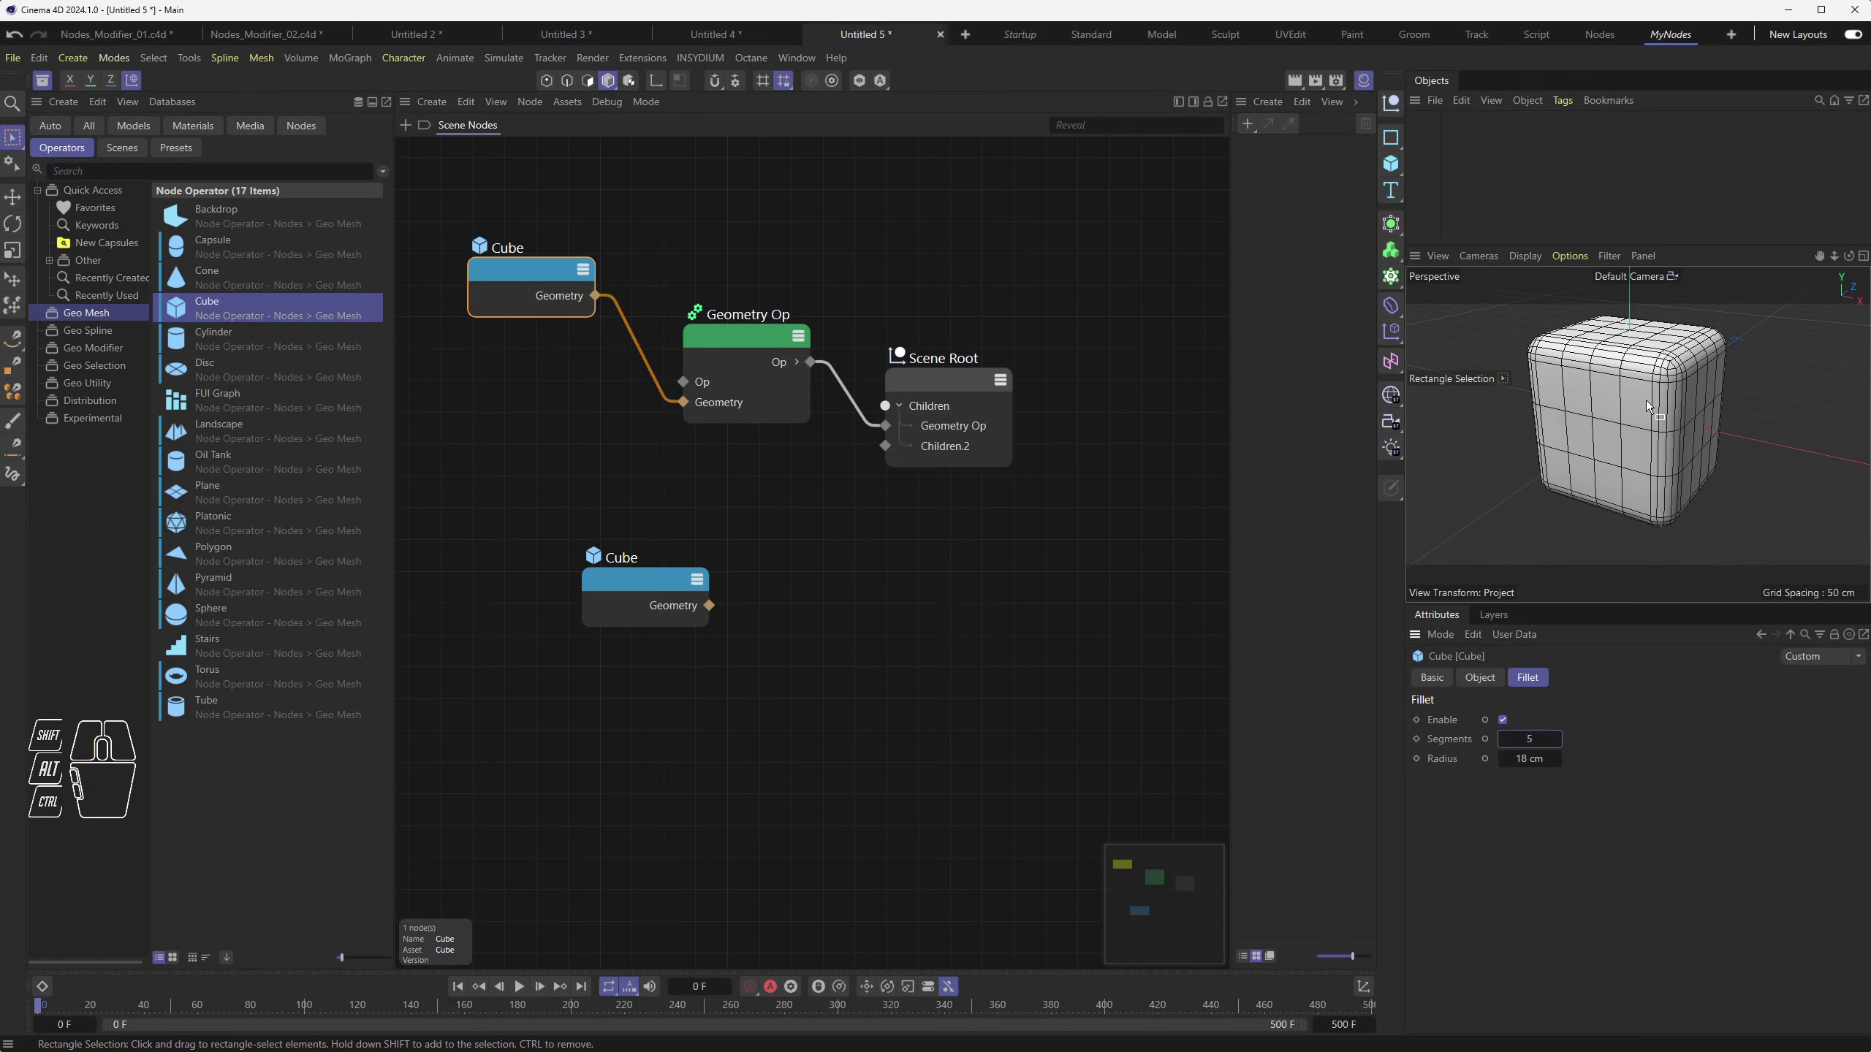
pyautogui.scroll(3, 1656, 405)
pyautogui.keyDown('alt'); pyautogui.moveTo(1654, 413); pyautogui.dragTo(1652, 474); pyautogui.keyUp('alt')
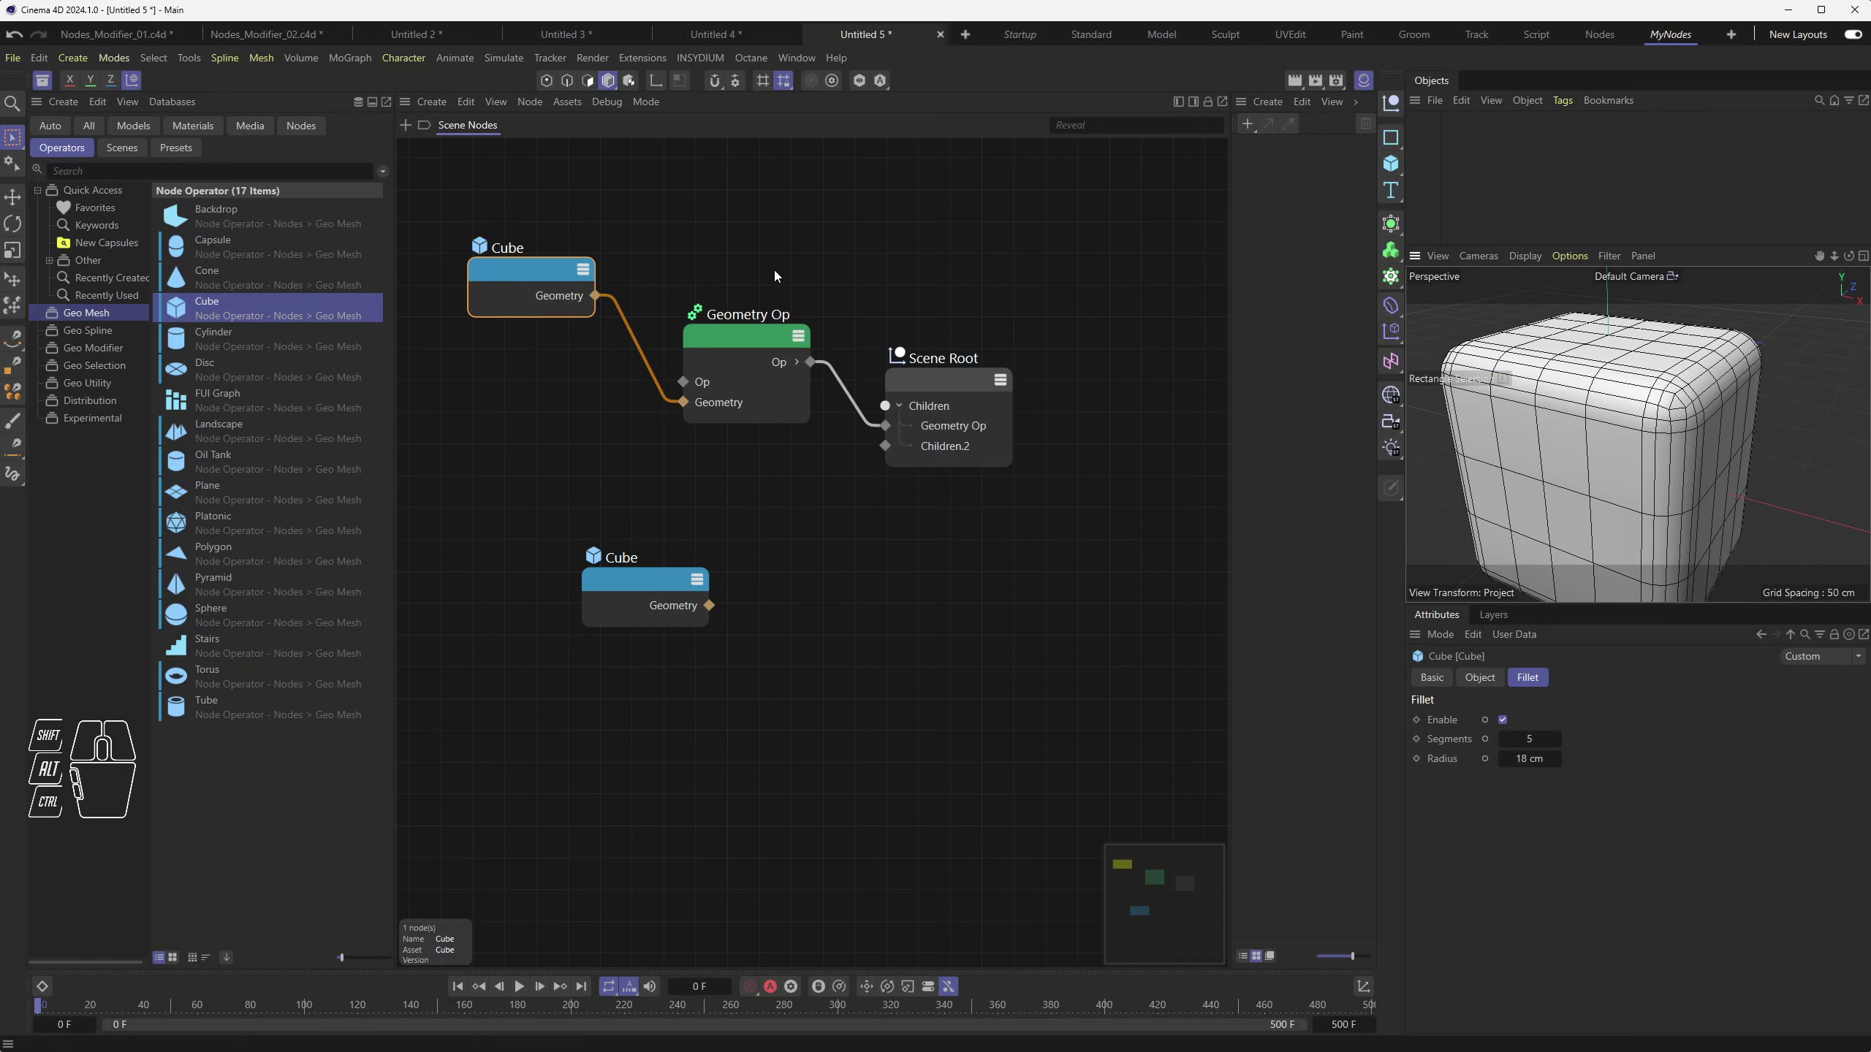
# Rearrange the upper Cube, Geometry Op and Scene Root nodes with wider spacing above the unconnected Cube
pyautogui.moveTo(931, 379); pyautogui.dragTo(1043, 378)
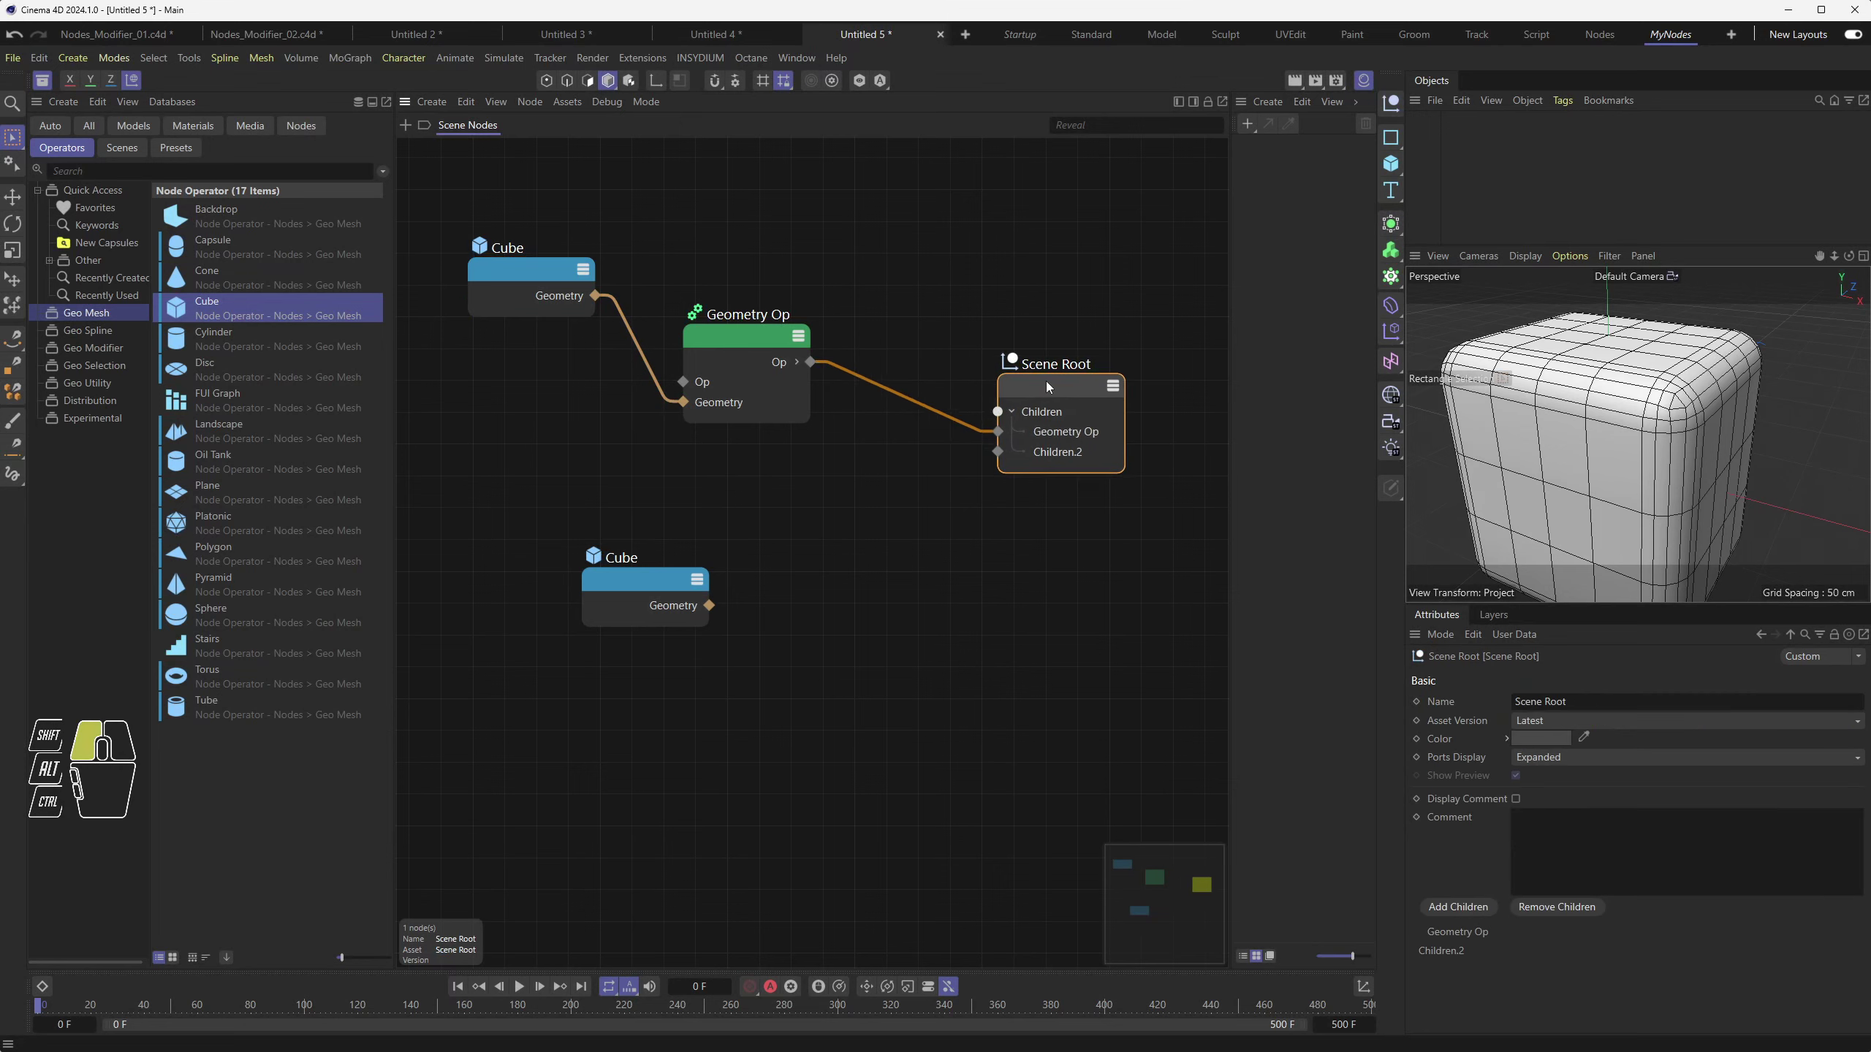
pyautogui.moveTo(714, 316)
pyautogui.mouseDown()
pyautogui.moveTo(756, 328)
pyautogui.moveTo(742, 299)
pyautogui.mouseUp()
pyautogui.moveTo(566, 274); pyautogui.dragTo(643, 251)
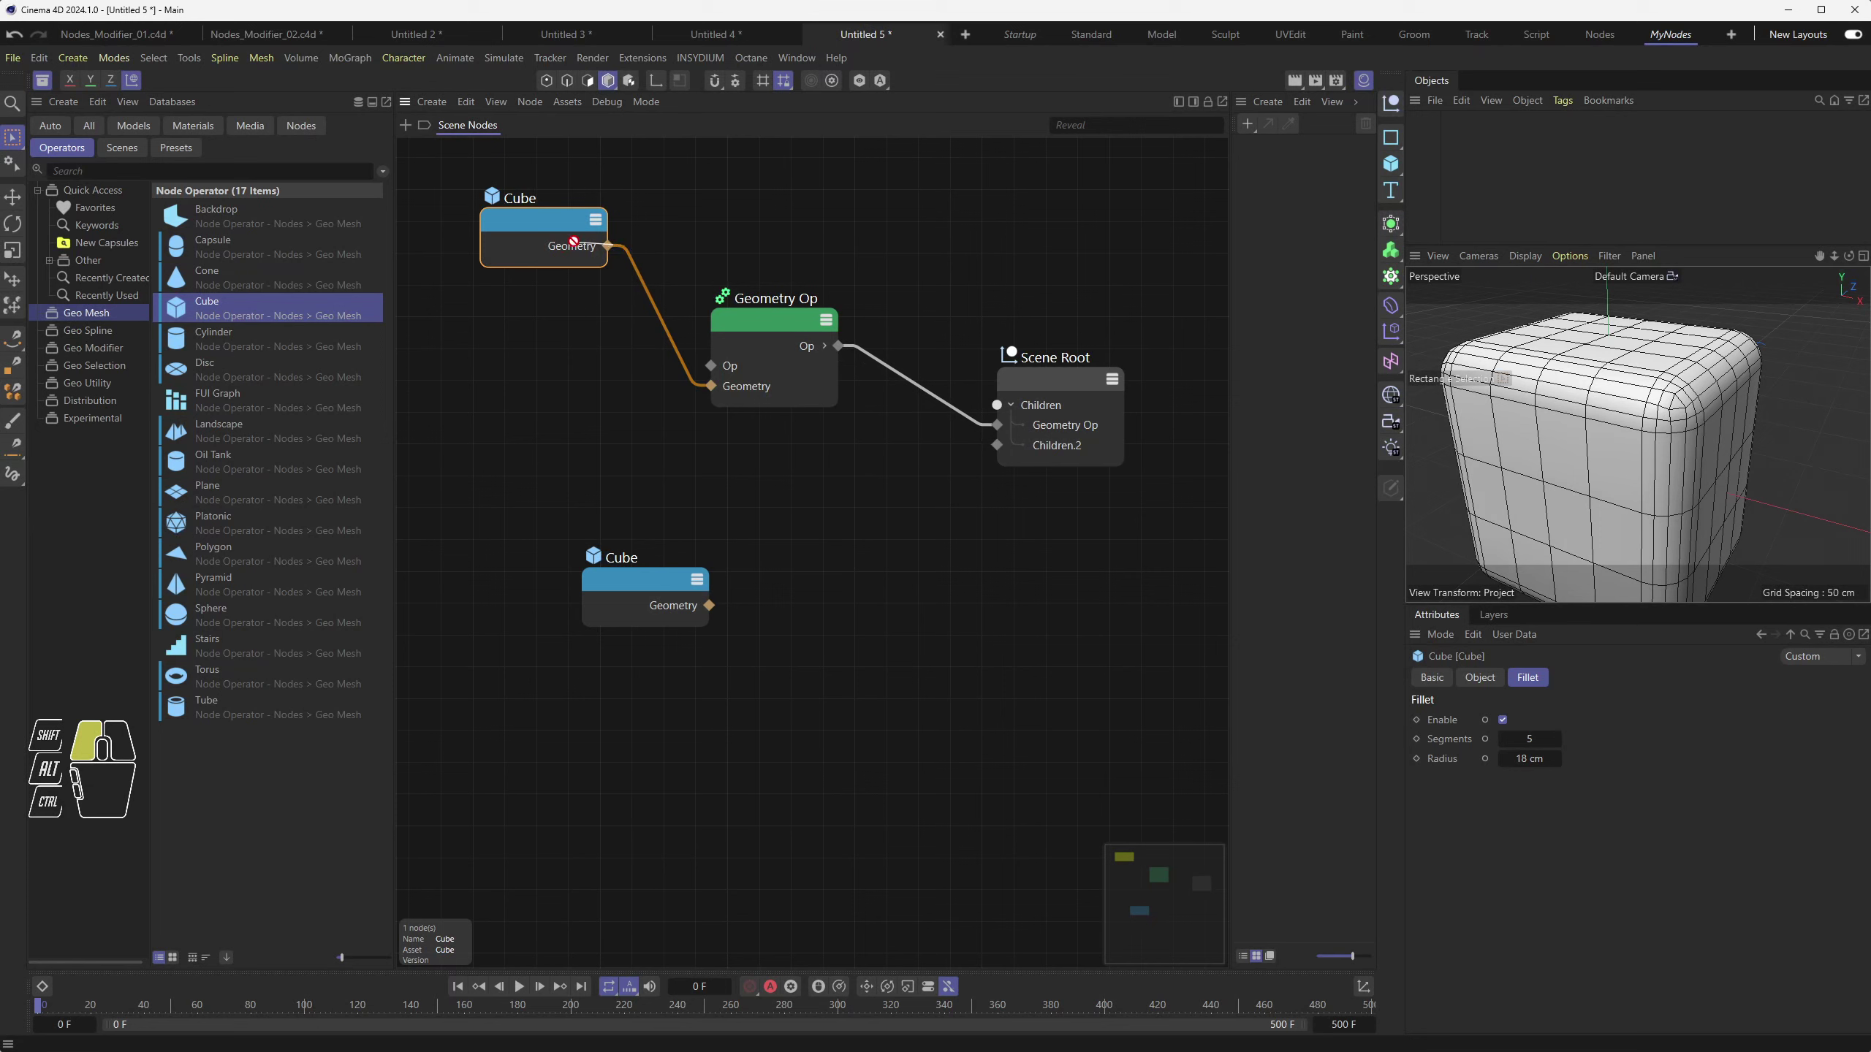
pyautogui.moveTo(772, 327); pyautogui.dragTo(766, 318)
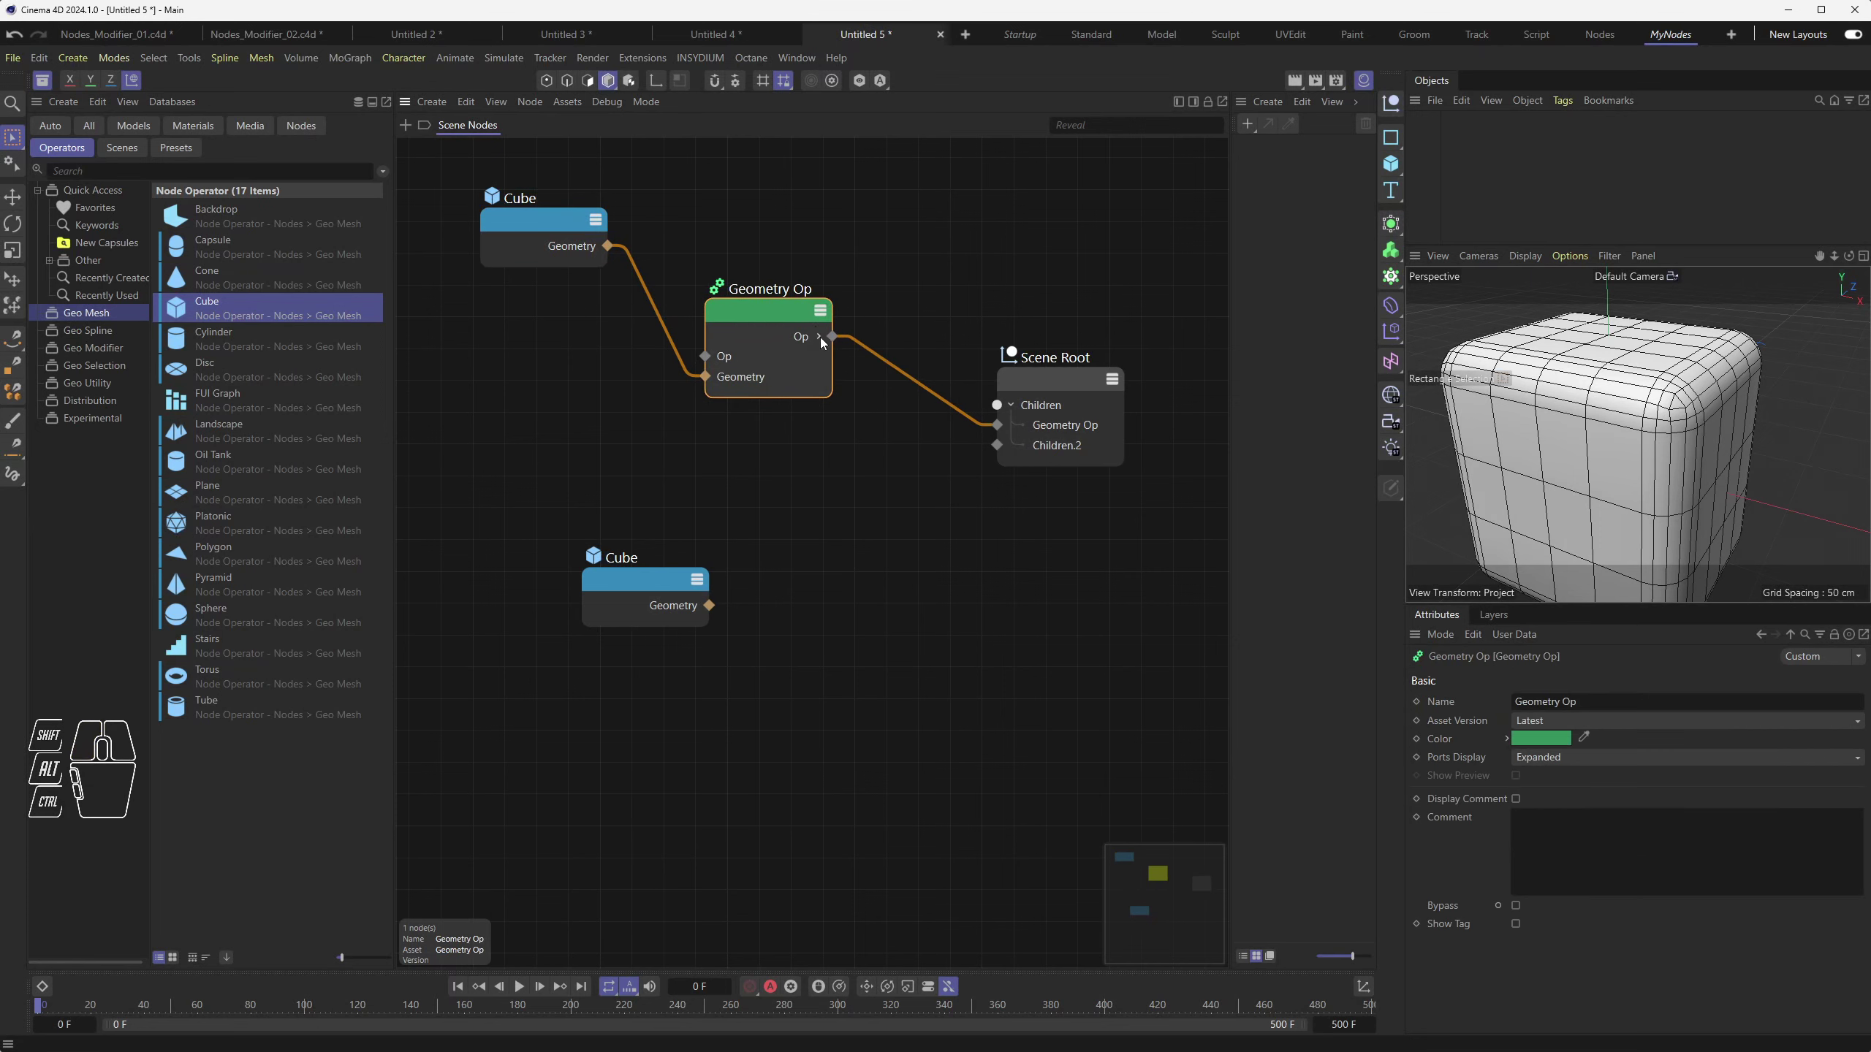
pyautogui.moveTo(1042, 383); pyautogui.dragTo(1029, 371)
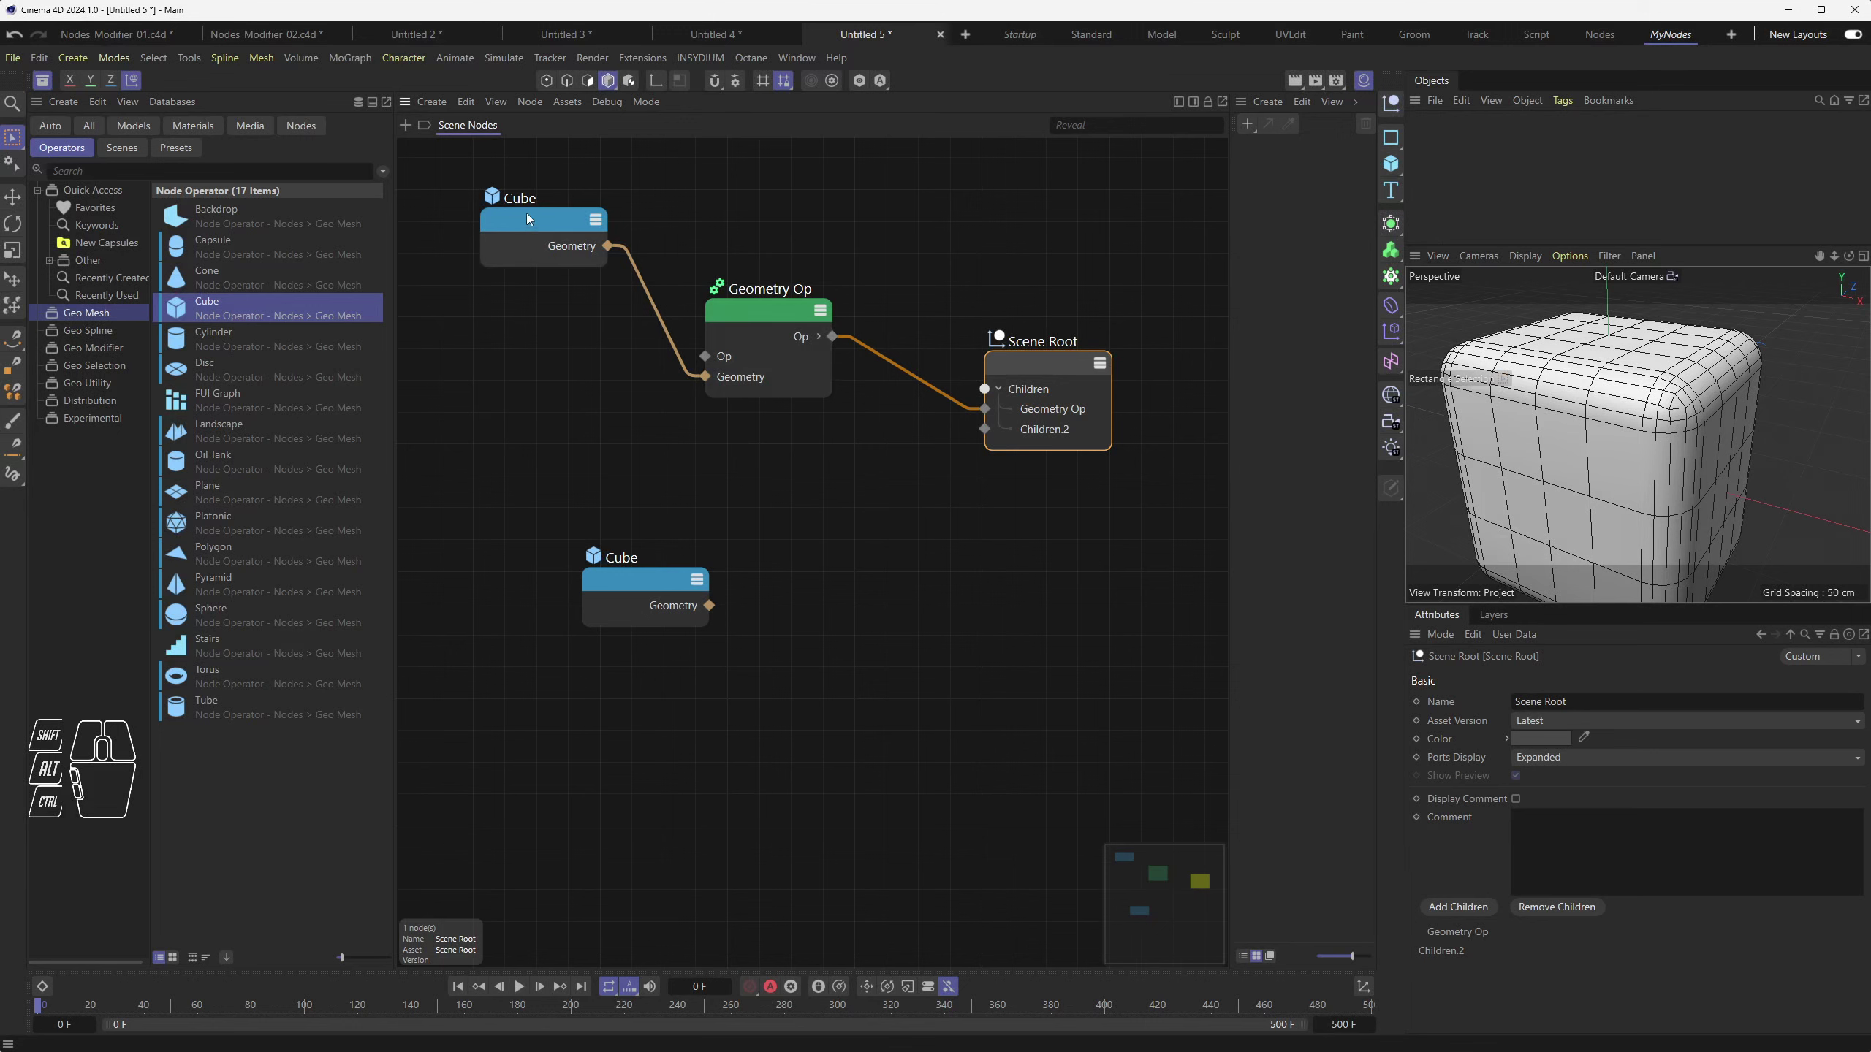
# Expand the Geometry Op's Op output into its individual ports and widen the node to fit the full port names
pyautogui.moveTo(528, 218); pyautogui.dragTo(516, 213)
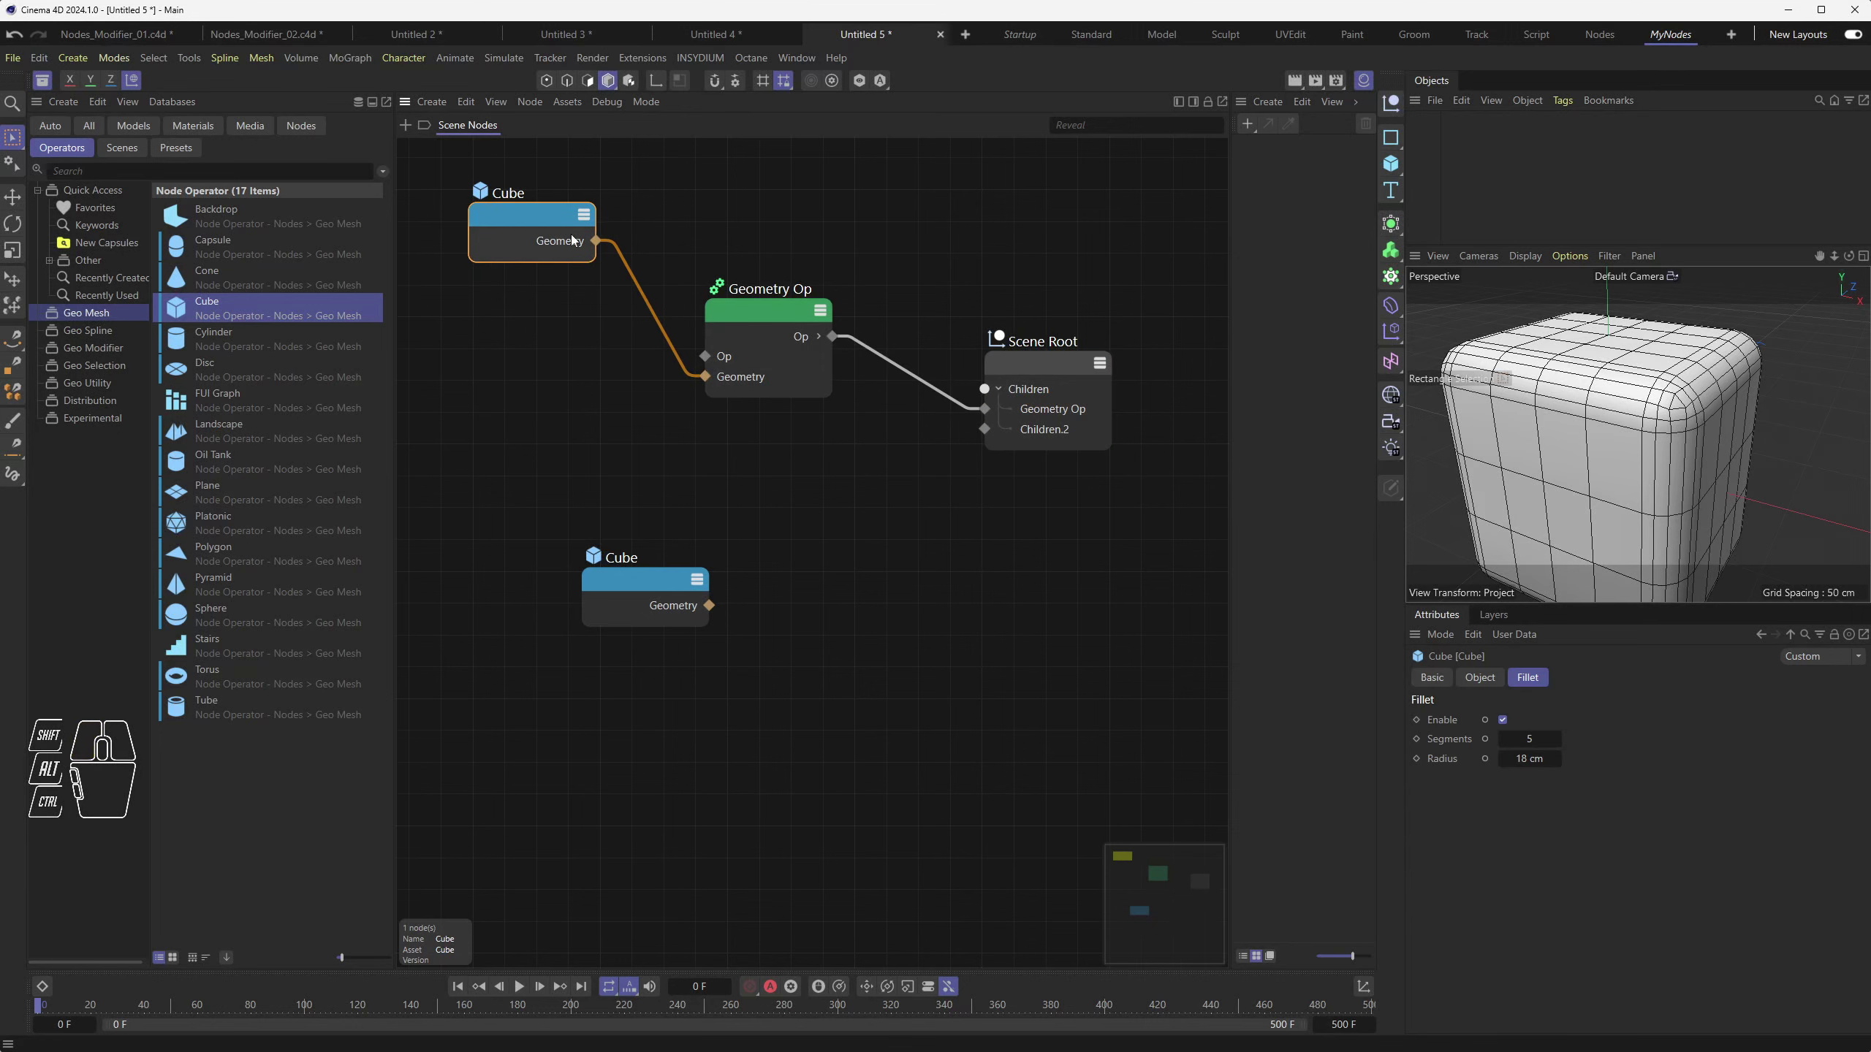
pyautogui.moveTo(757, 308)
pyautogui.mouseDown()
pyautogui.moveTo(798, 328)
pyautogui.moveTo(769, 317)
pyautogui.mouseUp()
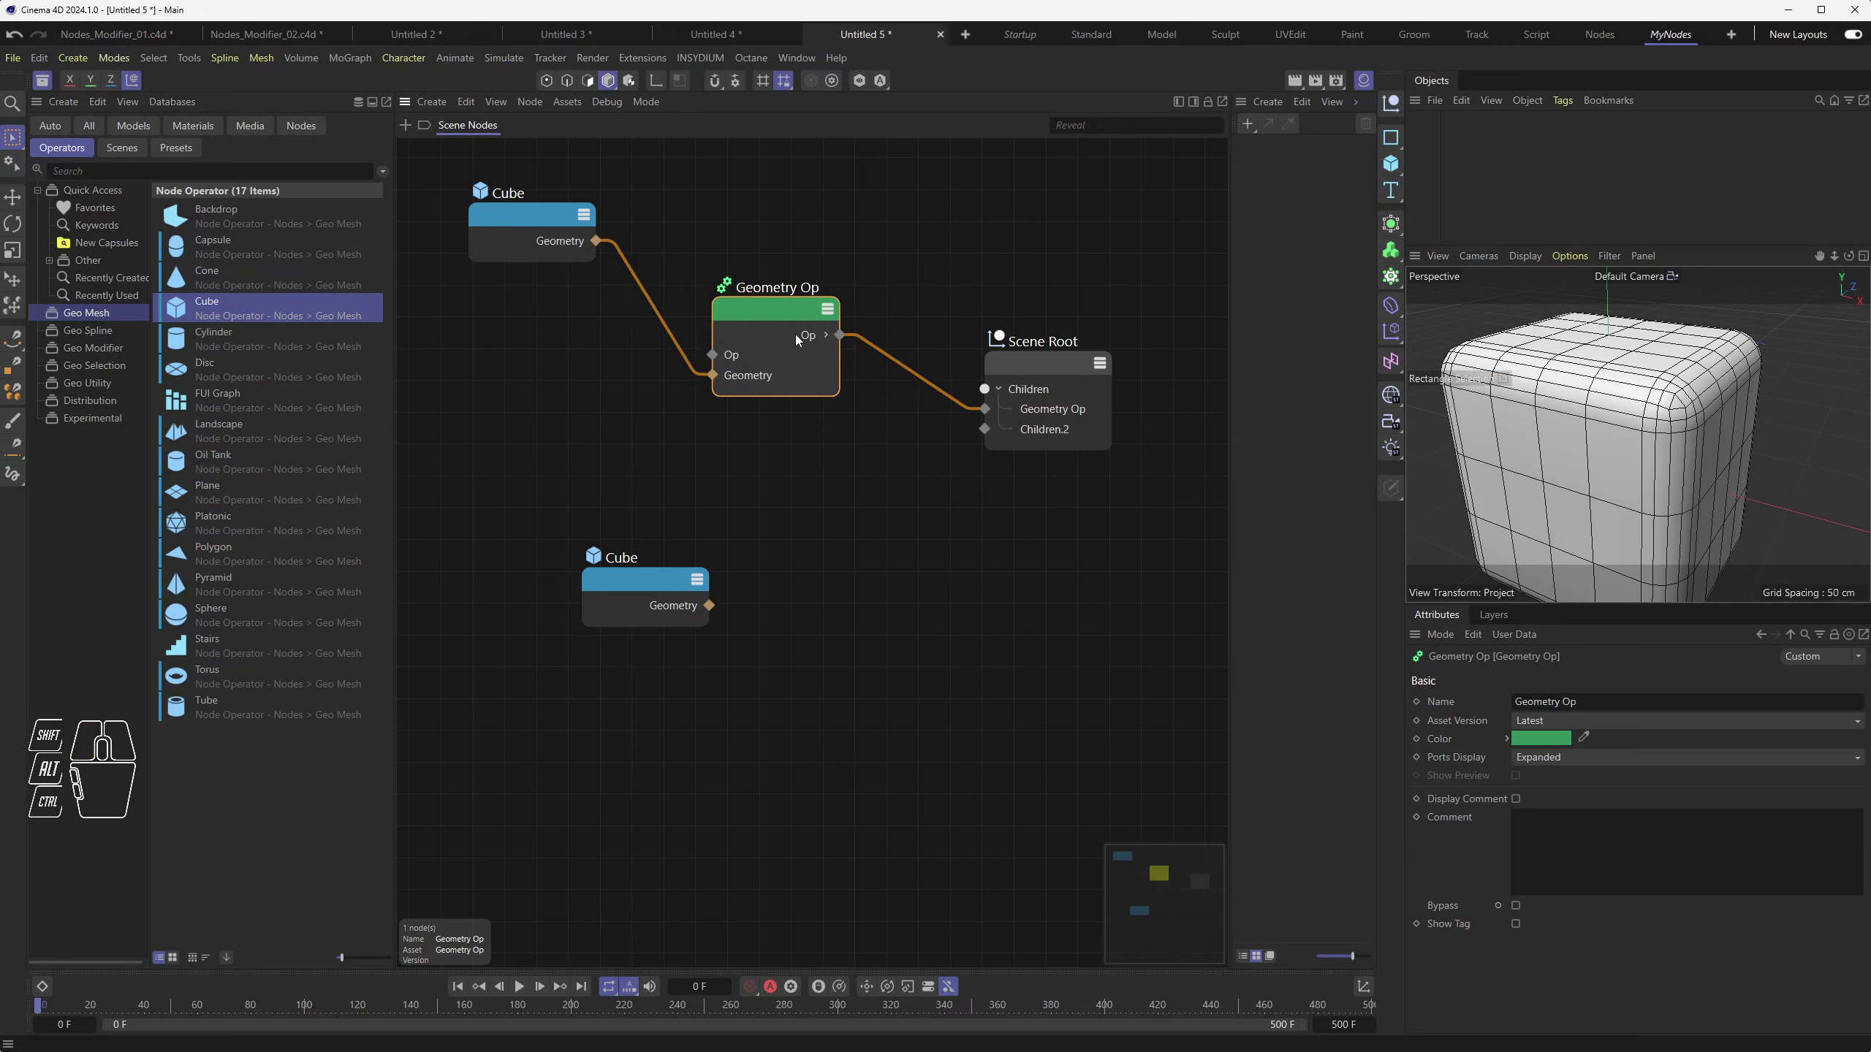
pyautogui.click(827, 337)
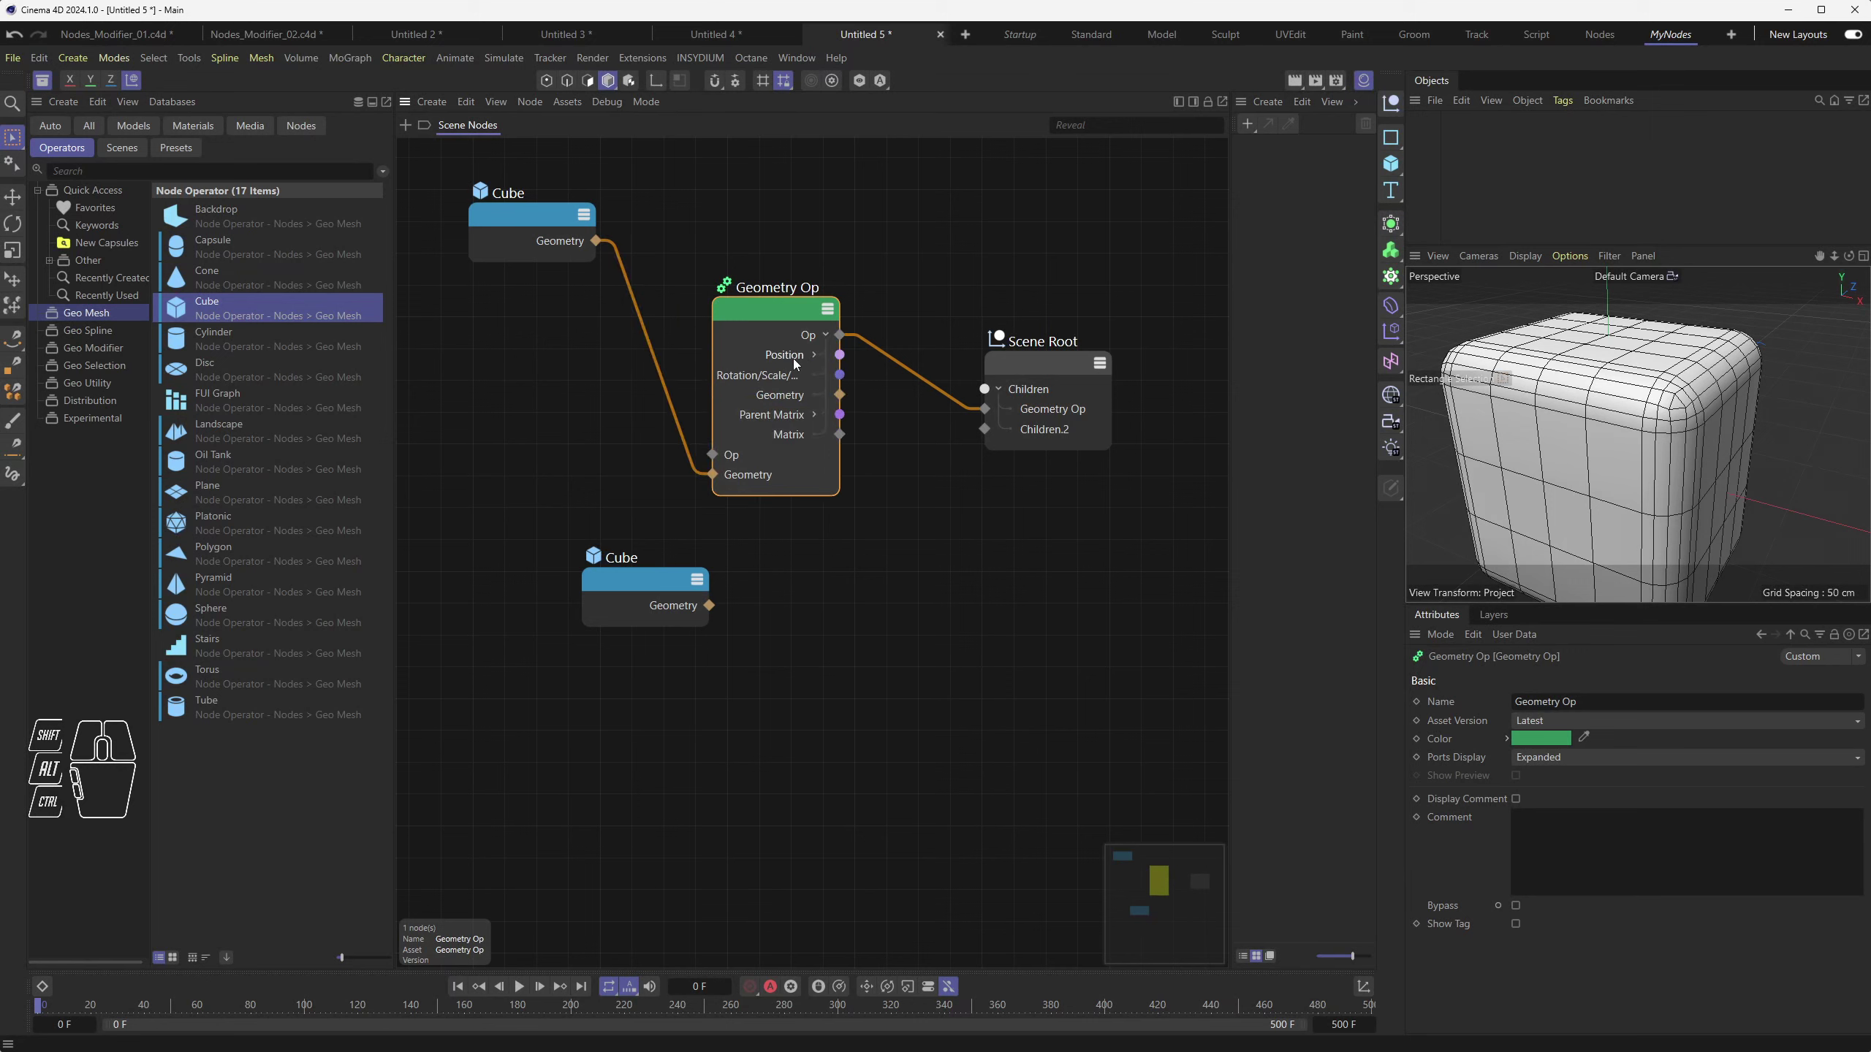
pyautogui.moveTo(711, 360); pyautogui.dragTo(665, 357)
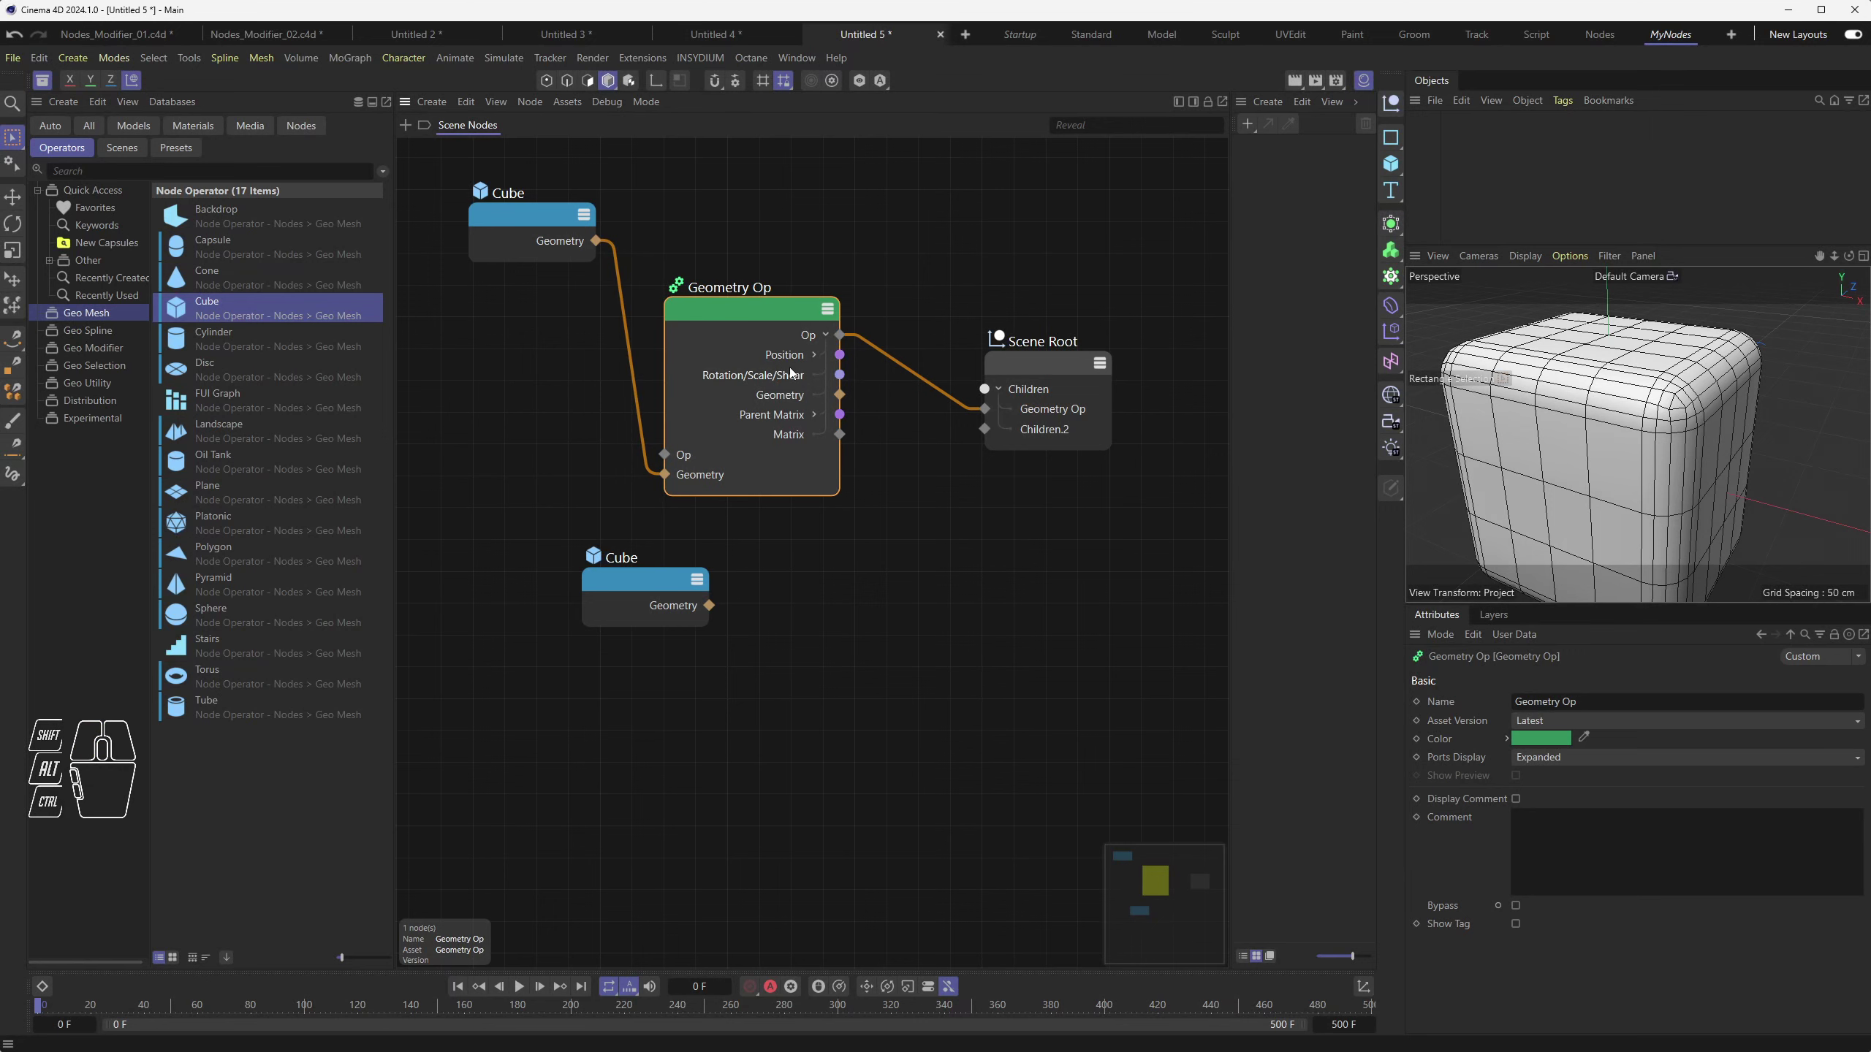
# Inspect the Geometry Op's Rotation/Scale/Shear, Geometry and Parent Matrix output ports
pyautogui.keyDown('ctrl'); pyautogui.scroll(2, 787, 354); pyautogui.keyUp('ctrl')
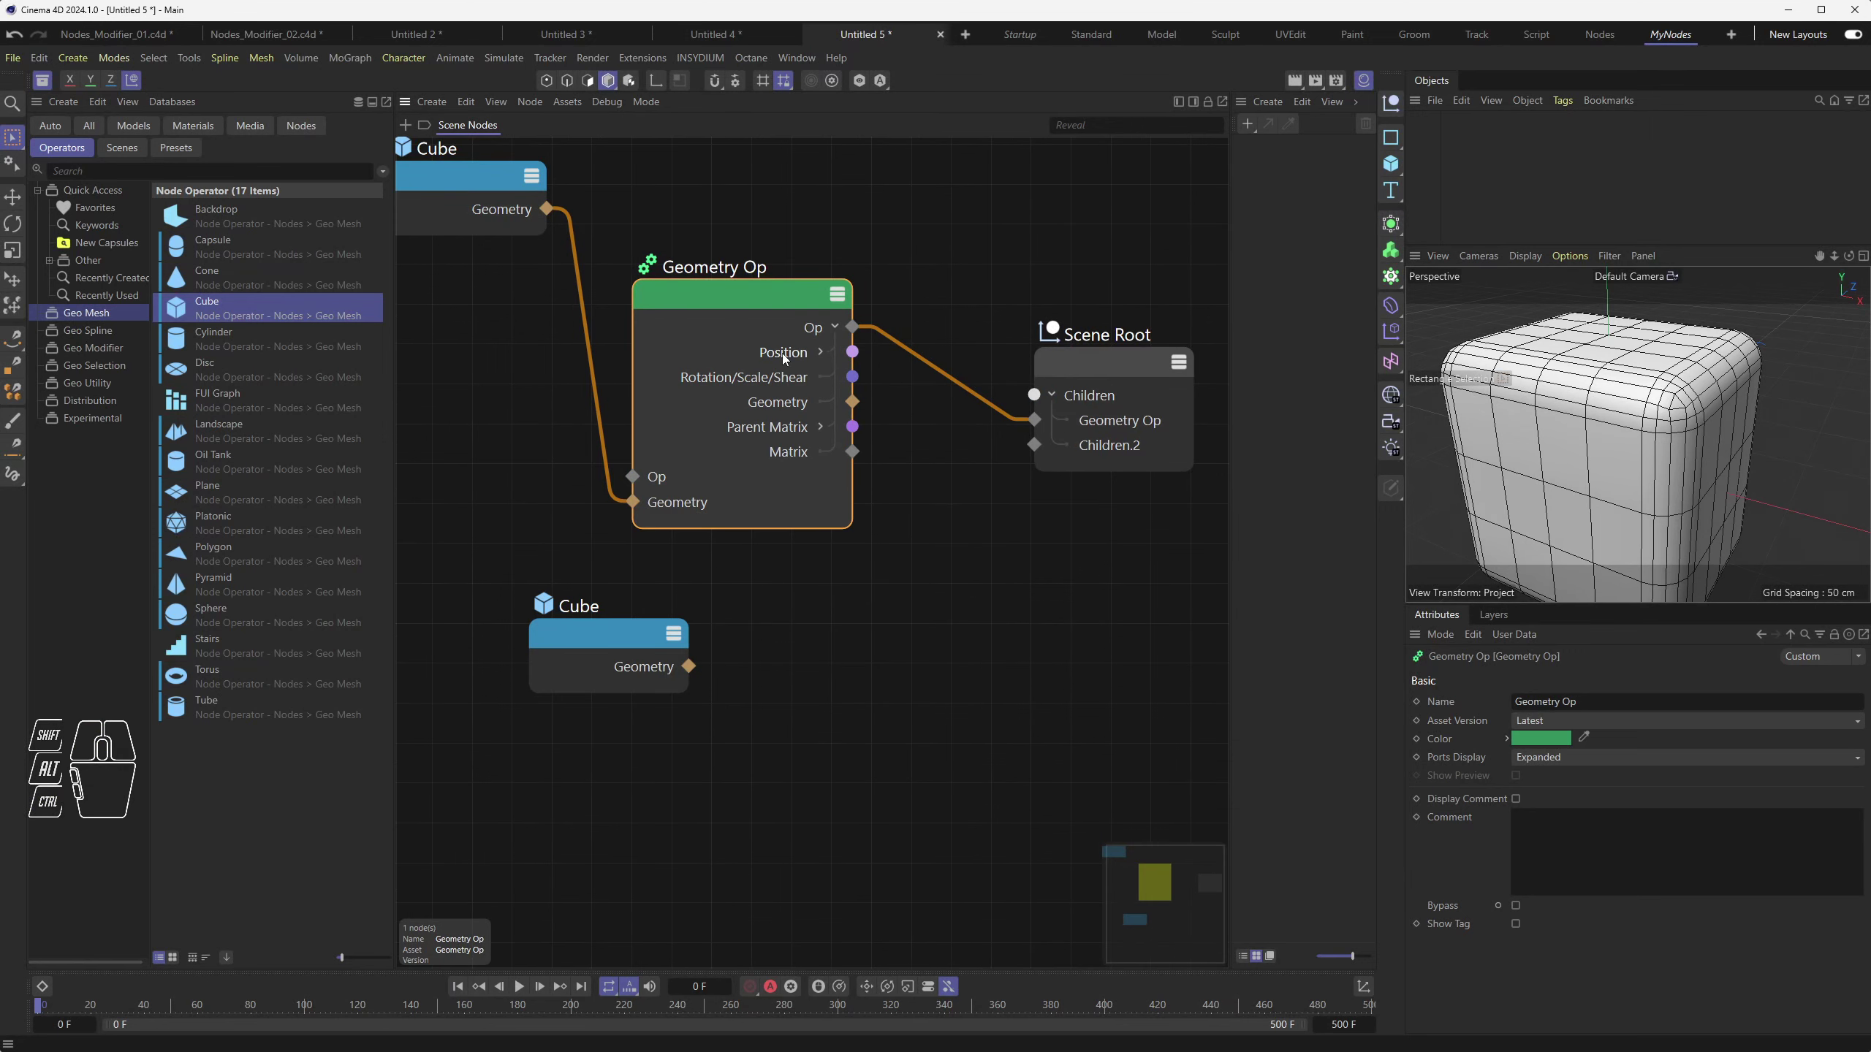
pyautogui.click(759, 379)
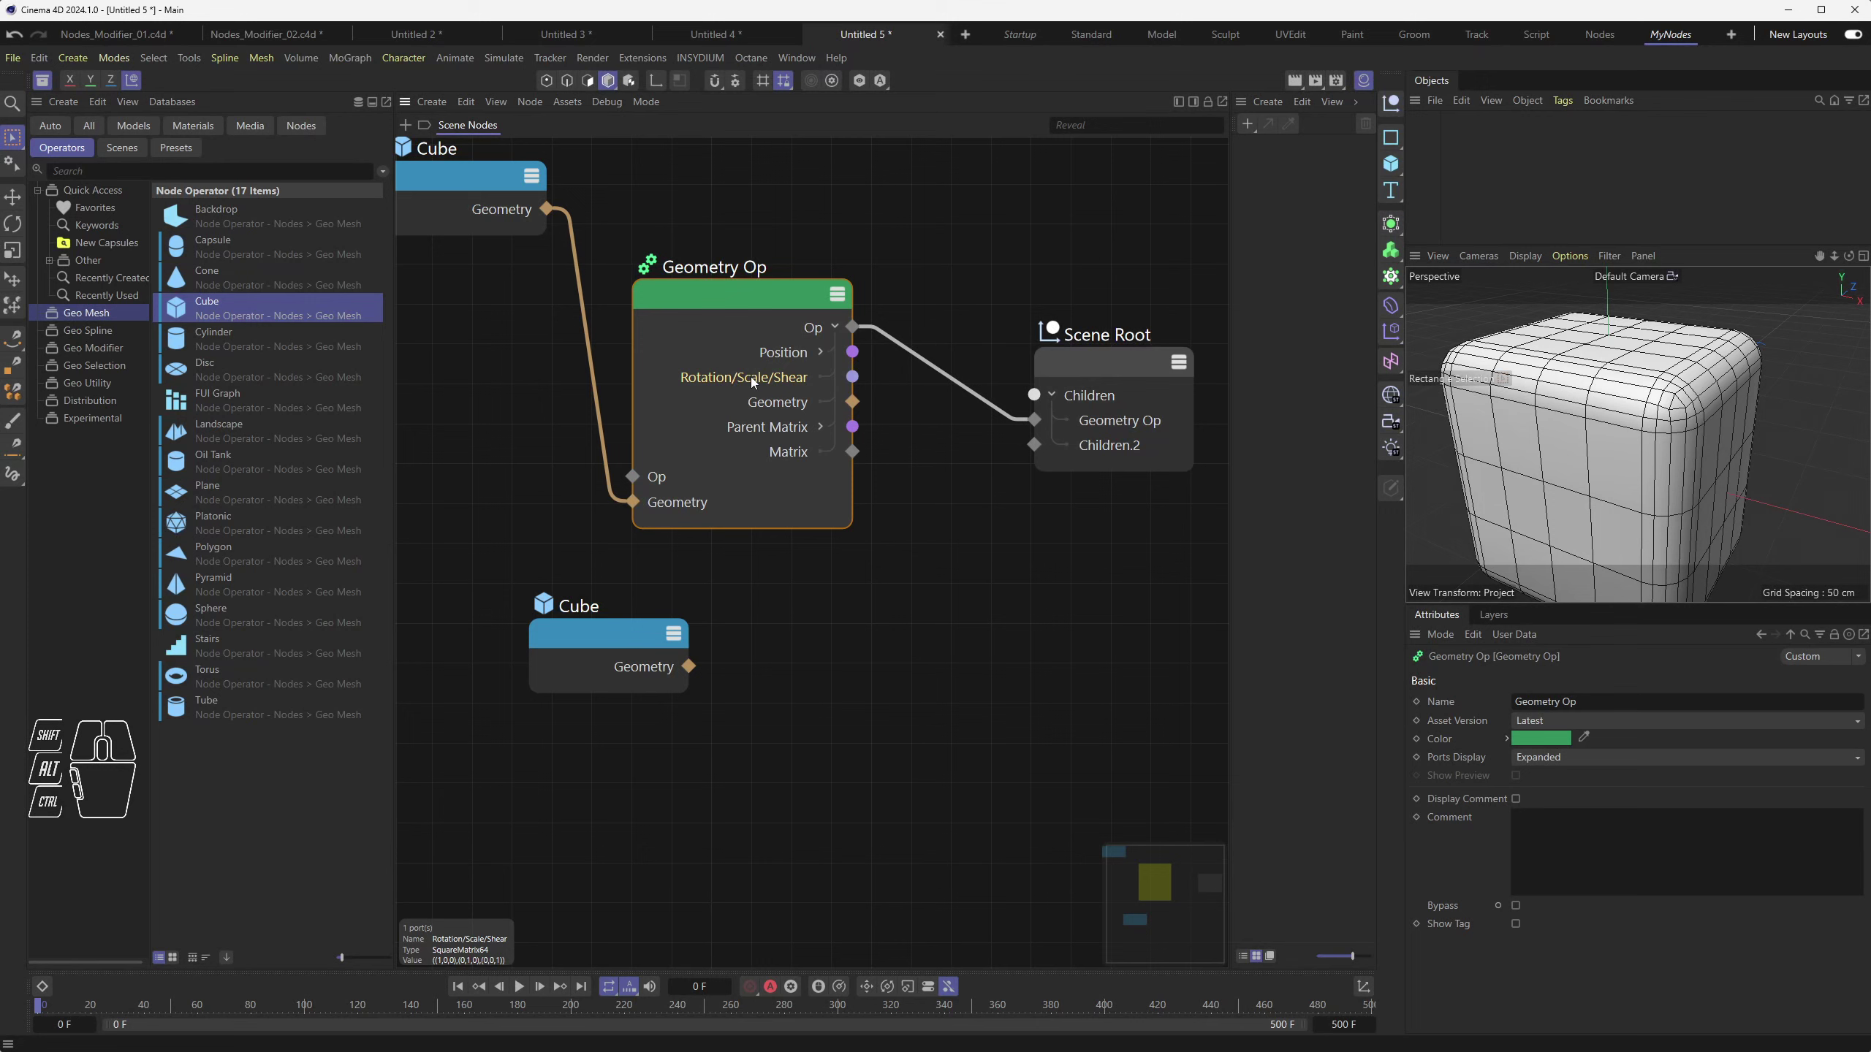
pyautogui.click(784, 404)
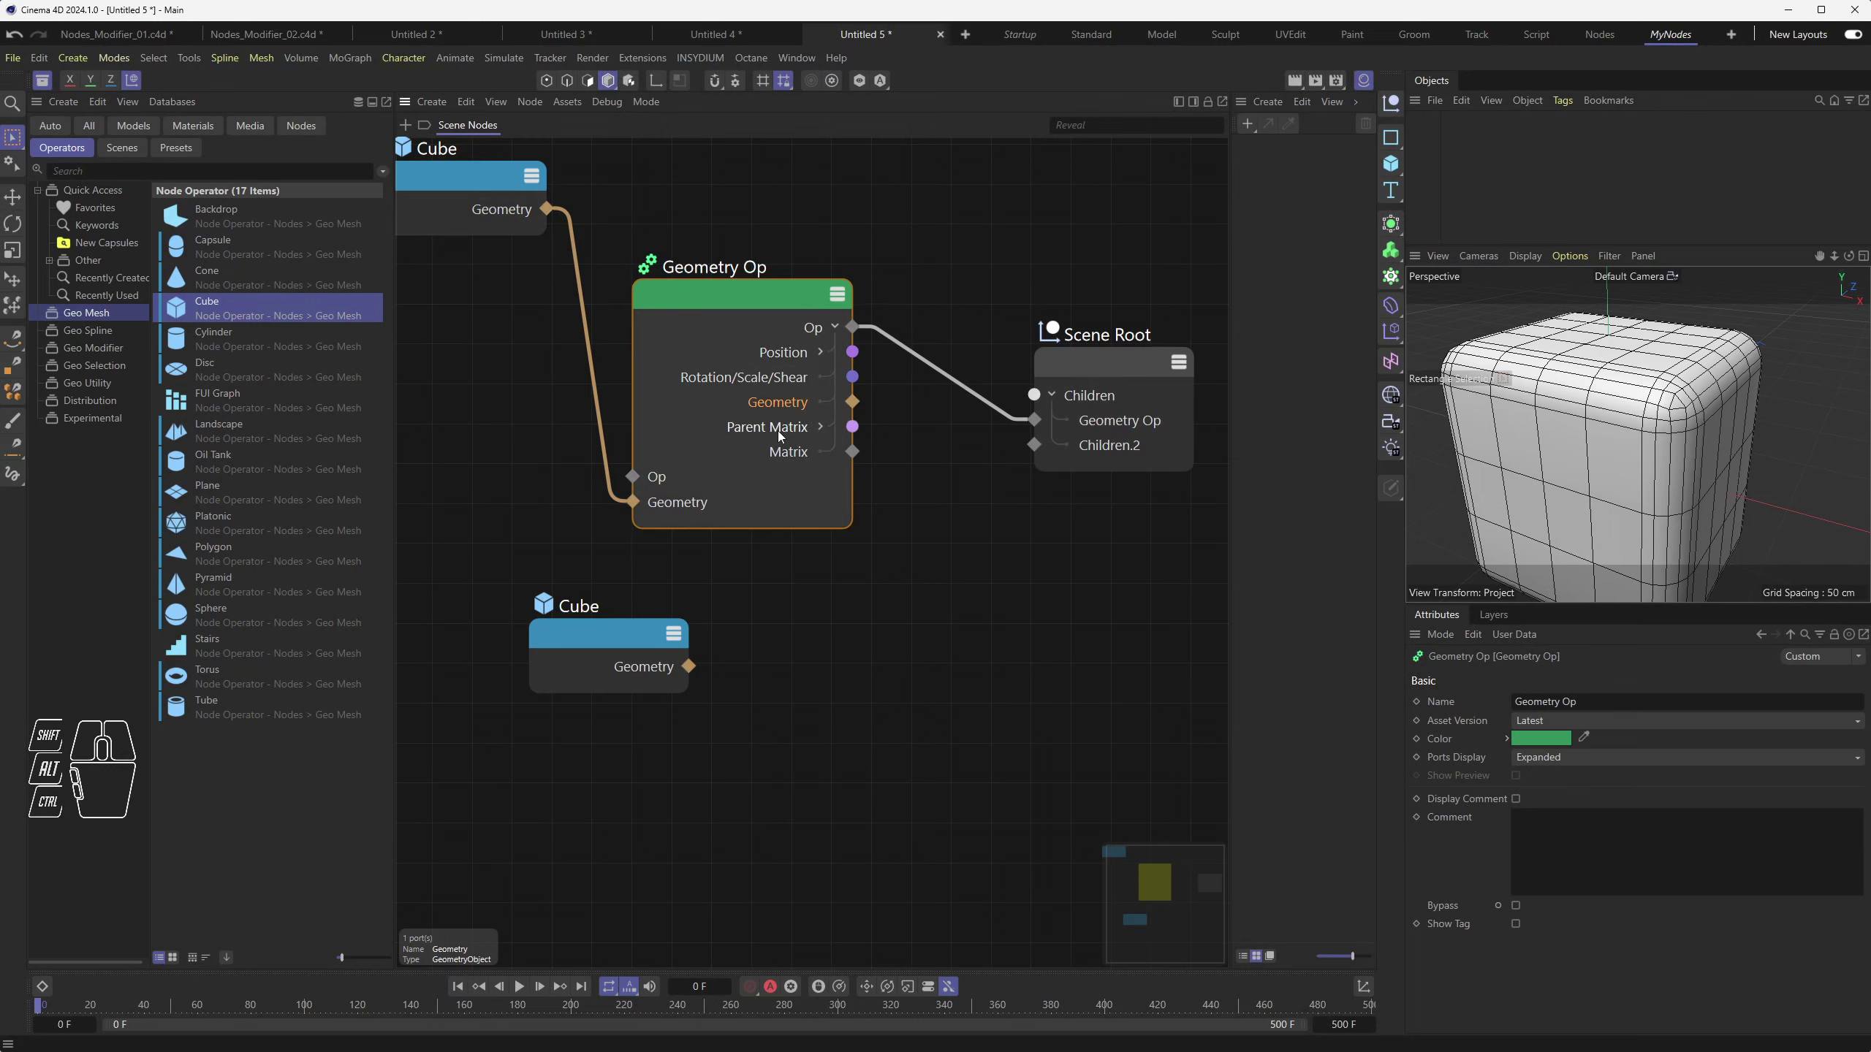
pyautogui.click(823, 434)
pyautogui.click(823, 433)
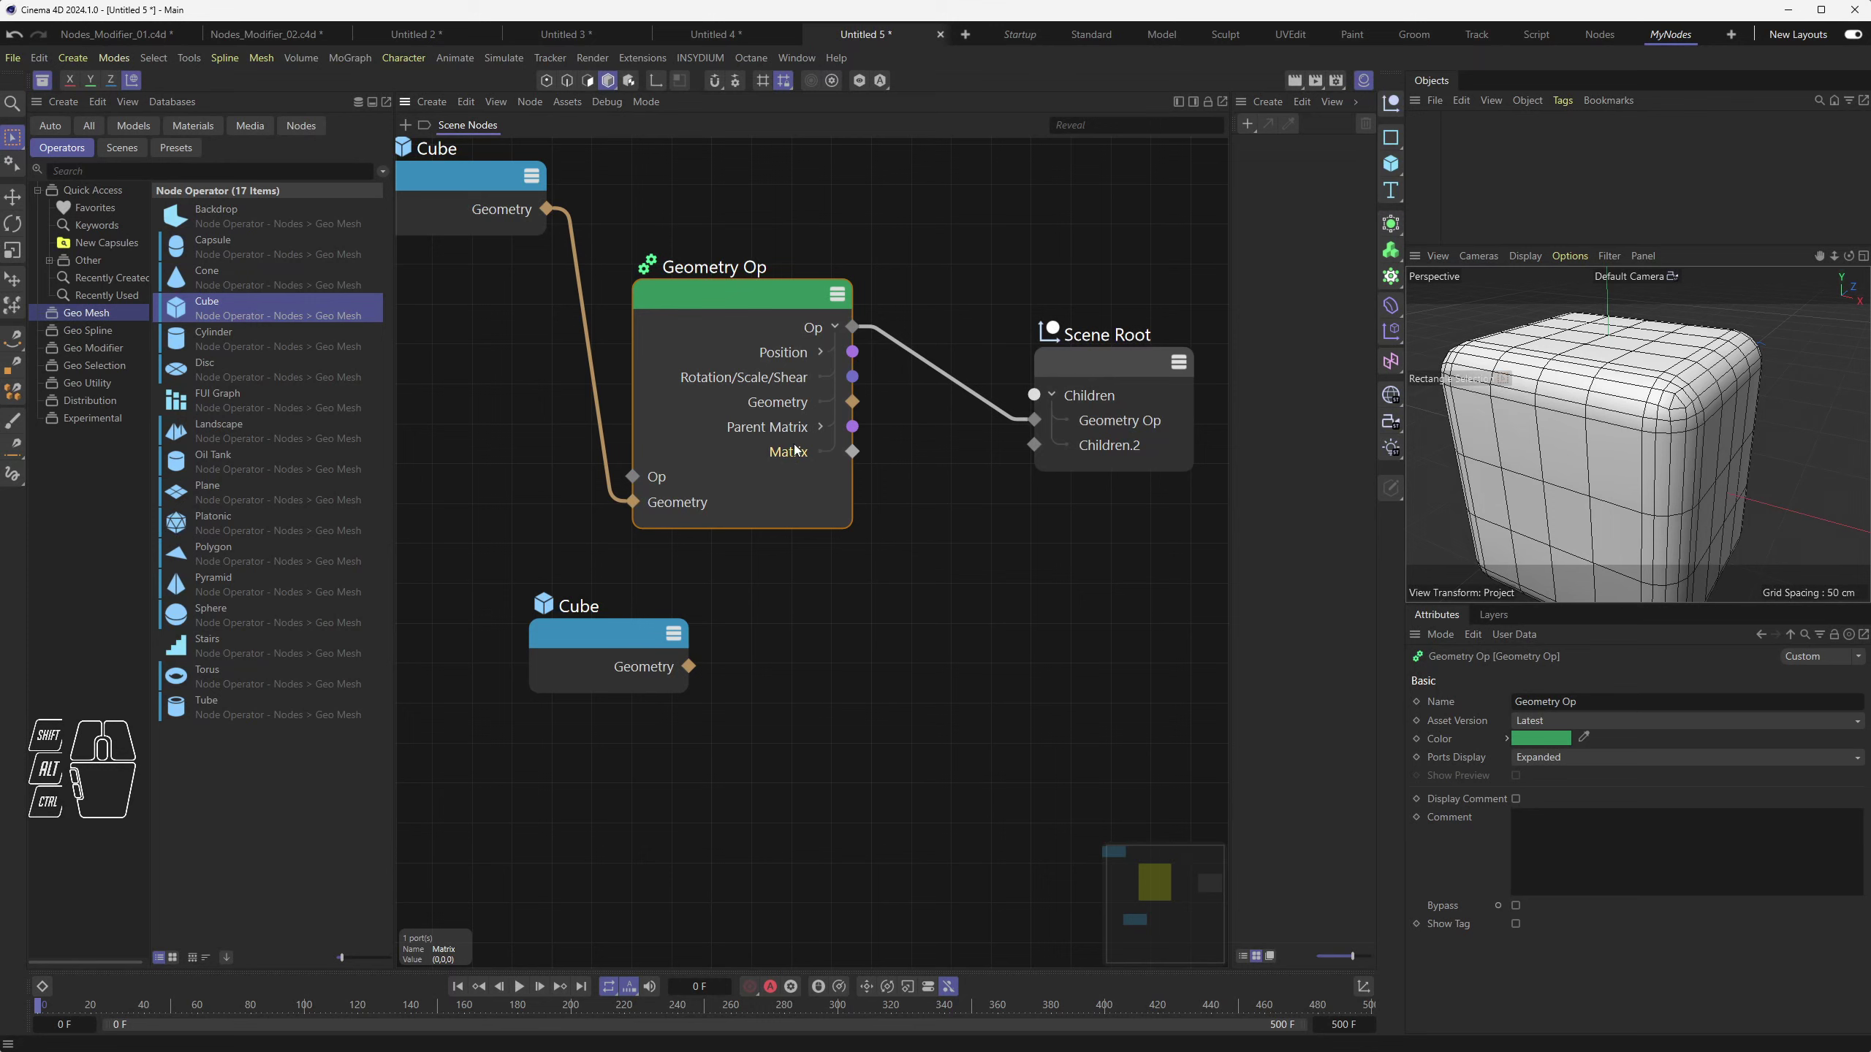
# Move the Geometry Op node up and to the right, and check its Geometry output port
pyautogui.moveTo(734, 291); pyautogui.dragTo(765, 264)
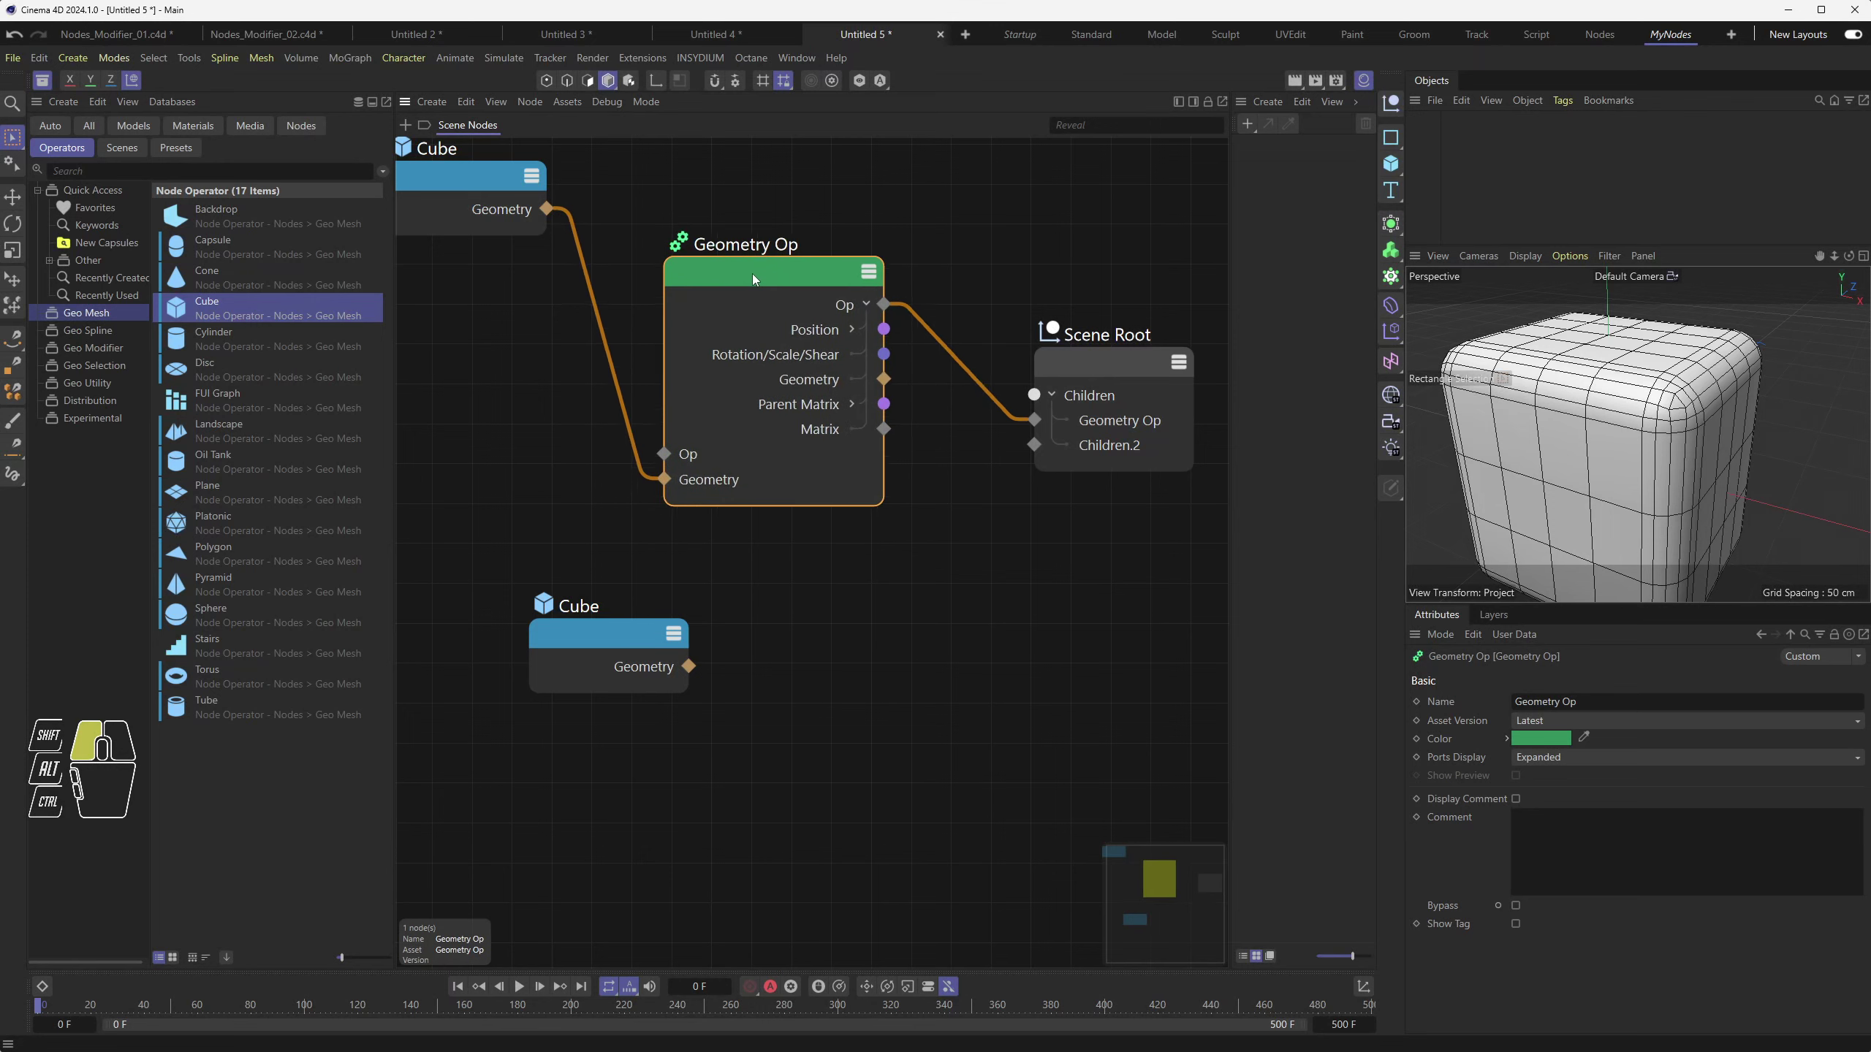
pyautogui.click(810, 378)
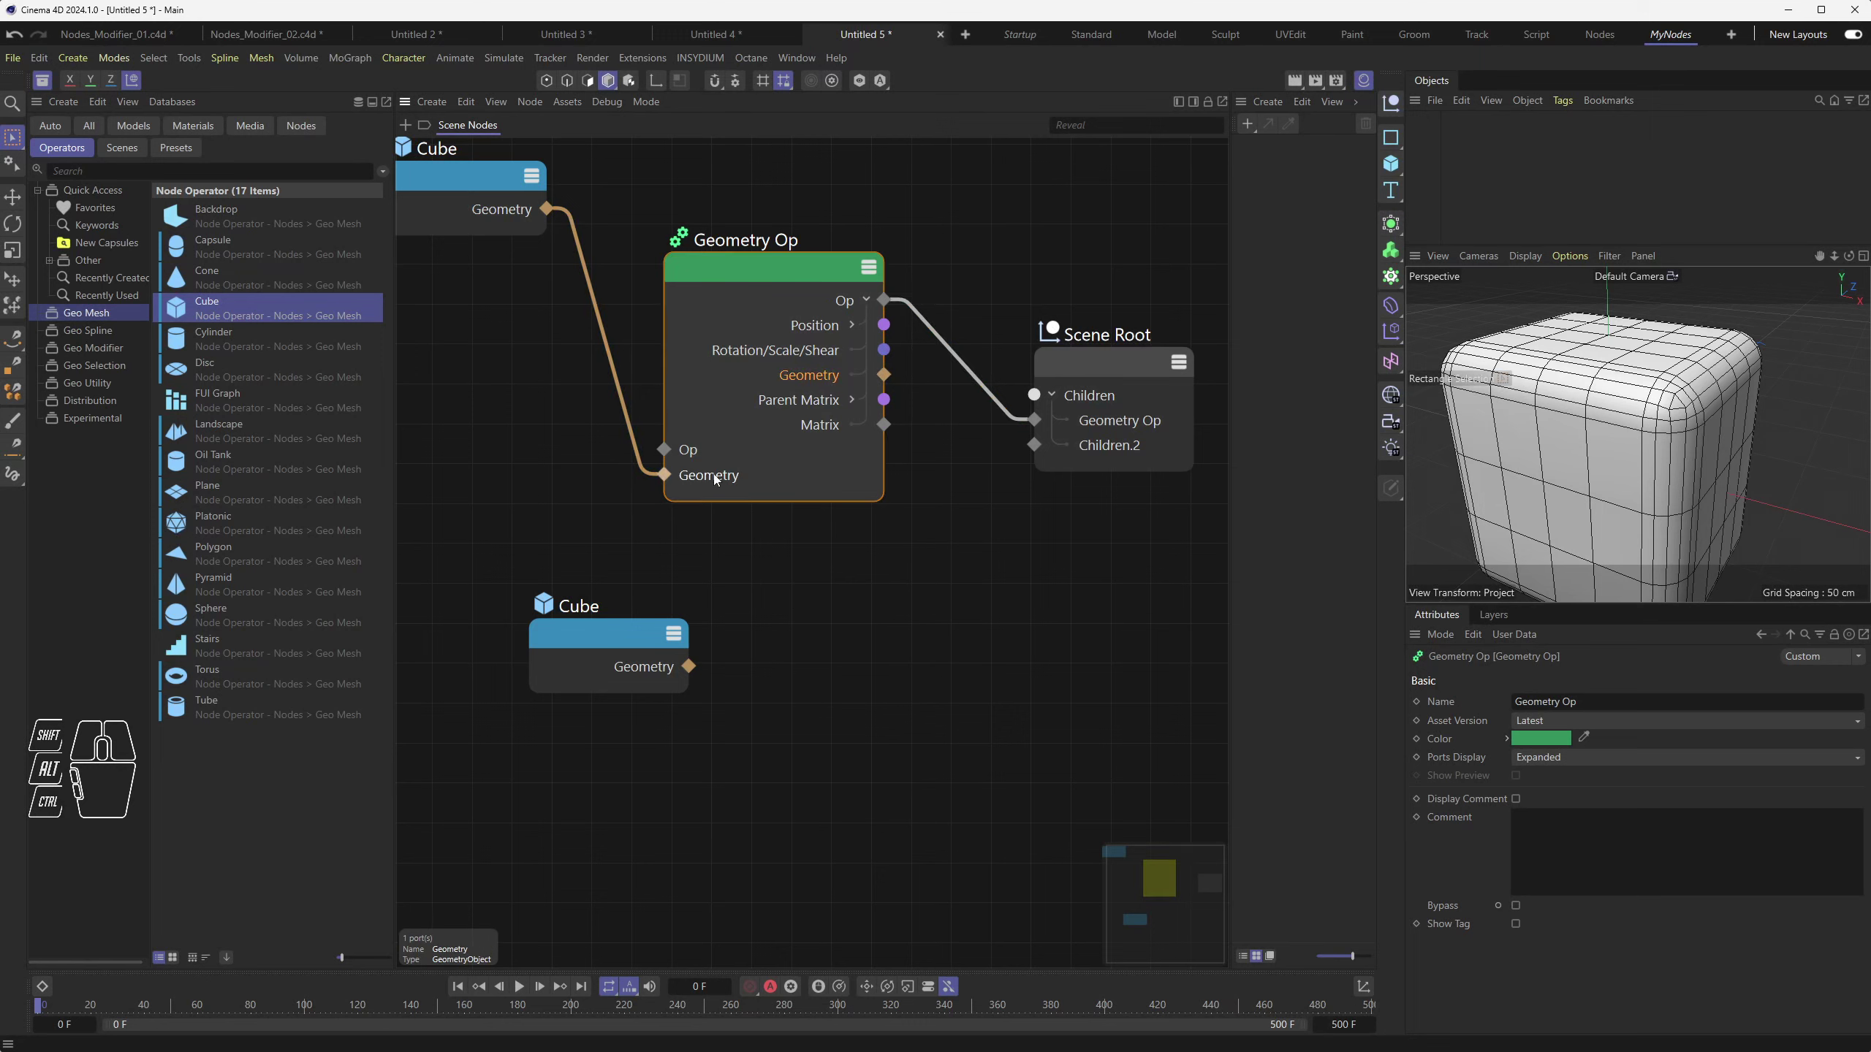
pyautogui.click(851, 202)
pyautogui.click(767, 273)
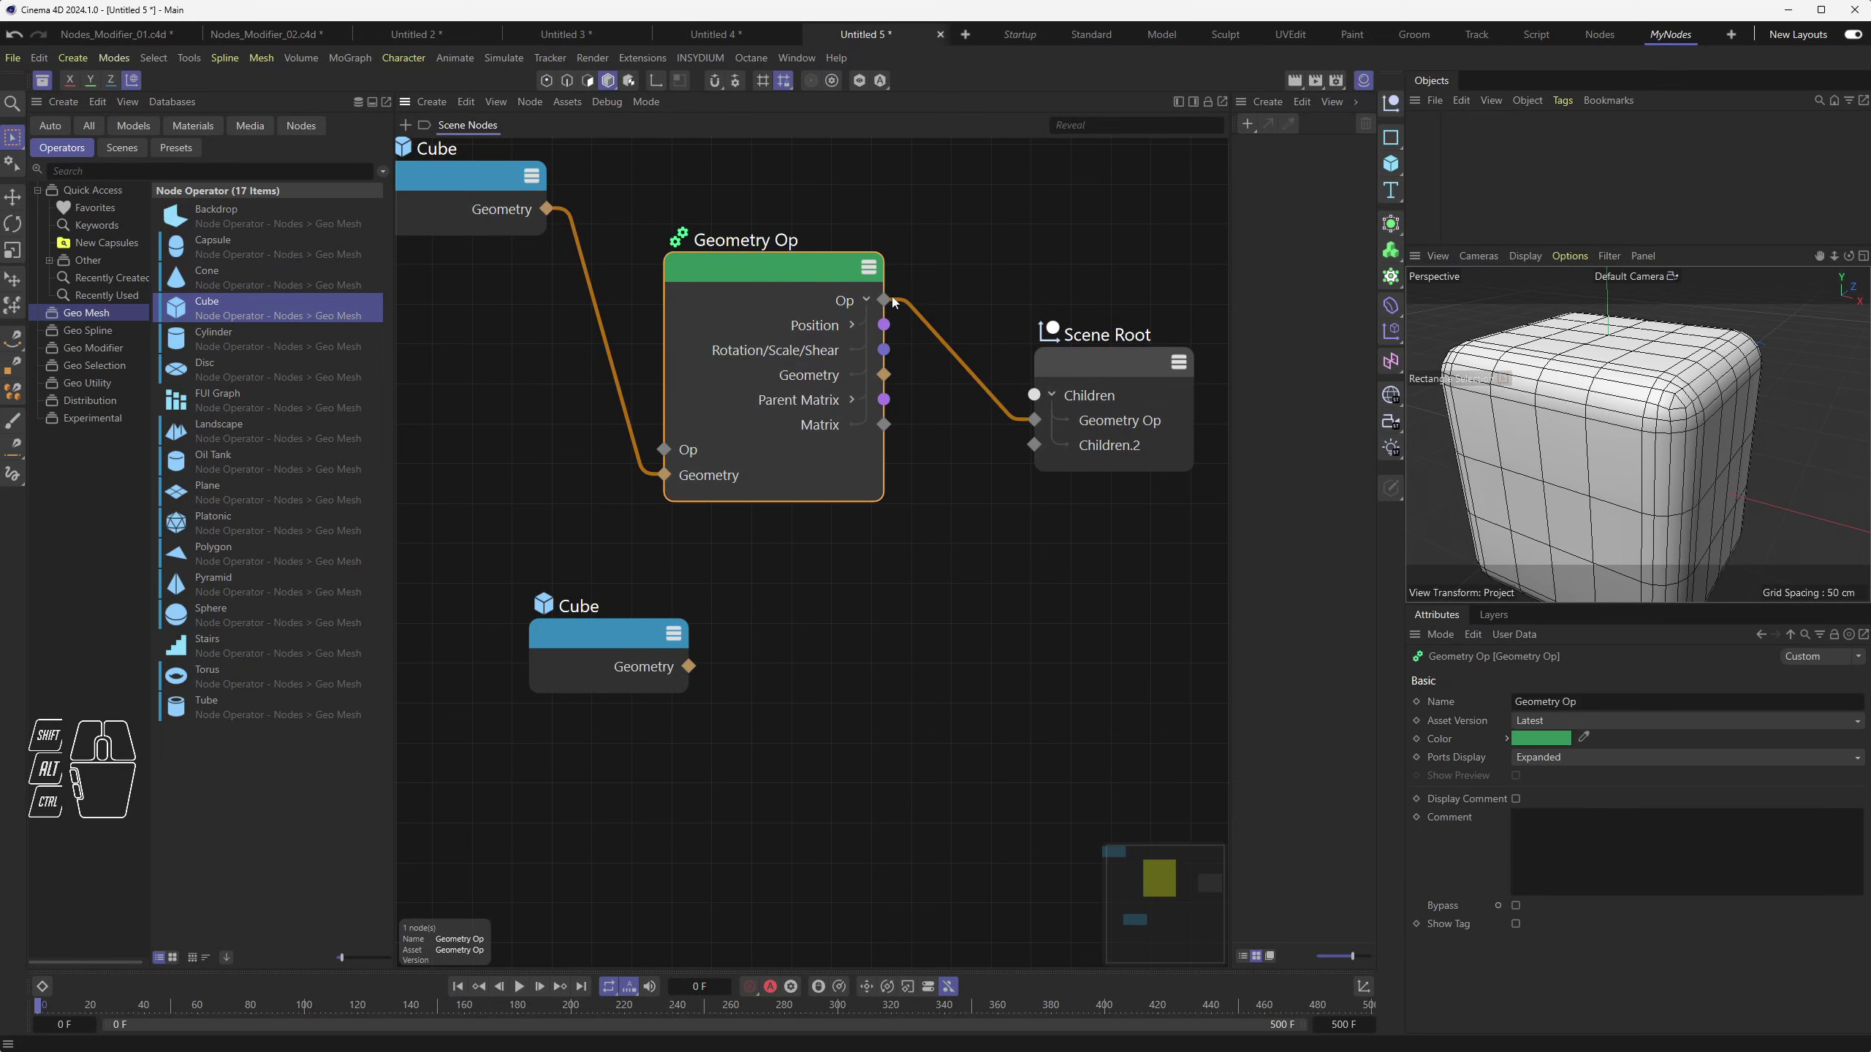
# Enlarge the attributes area below the viewport and display the Geometry Op's attributes in it
pyautogui.moveTo(1507, 603); pyautogui.dragTo(1509, 542)
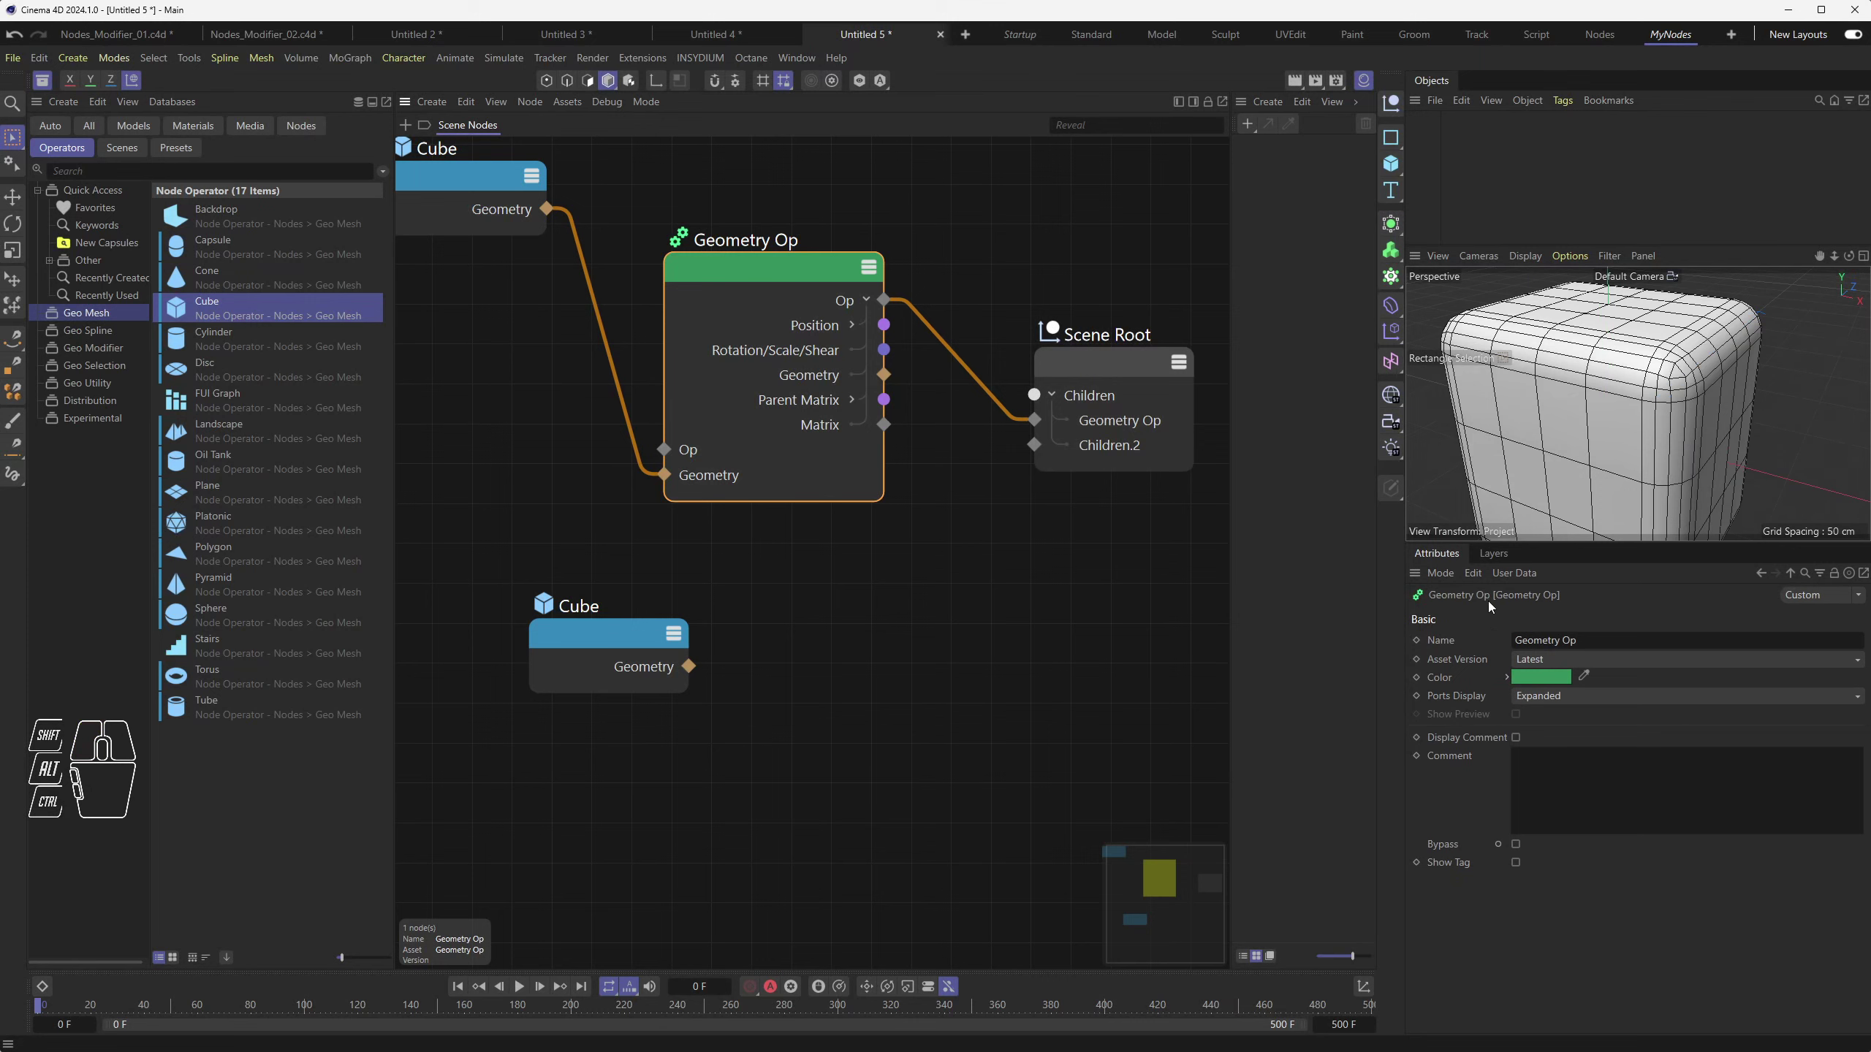
pyautogui.click(1113, 558)
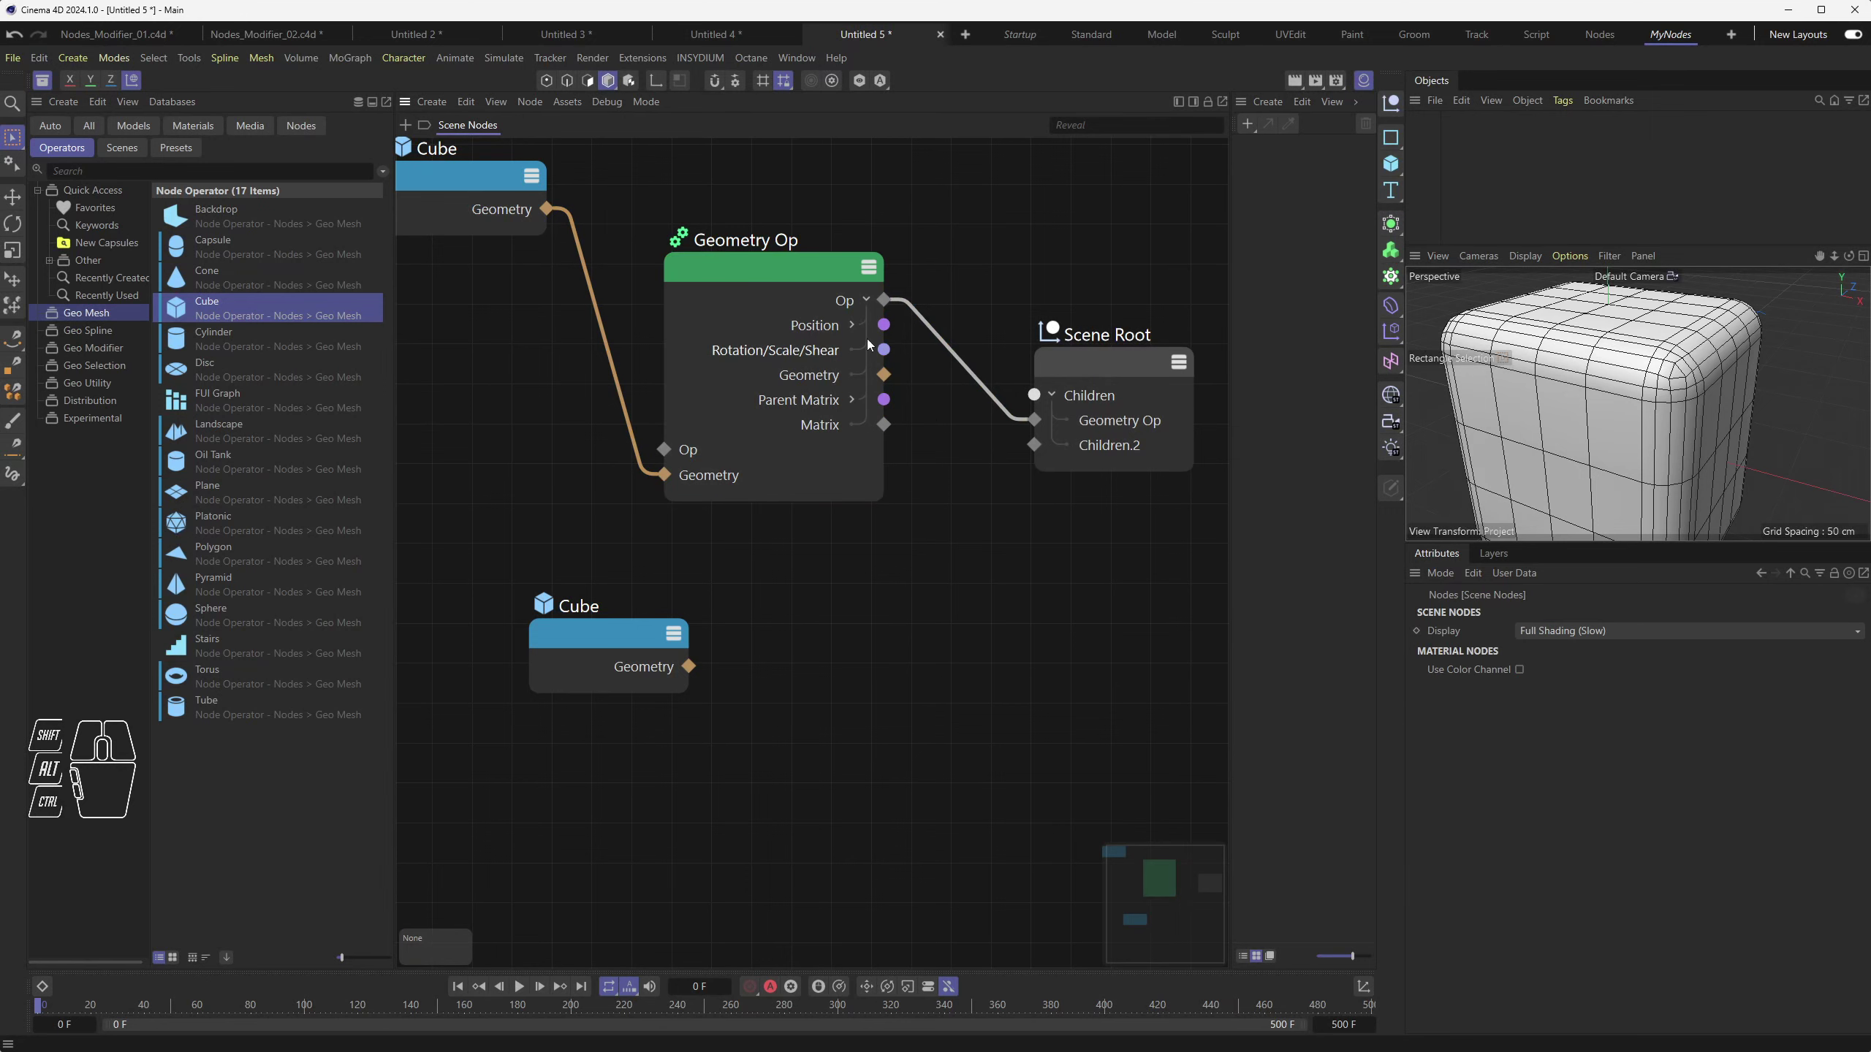
pyautogui.click(746, 262)
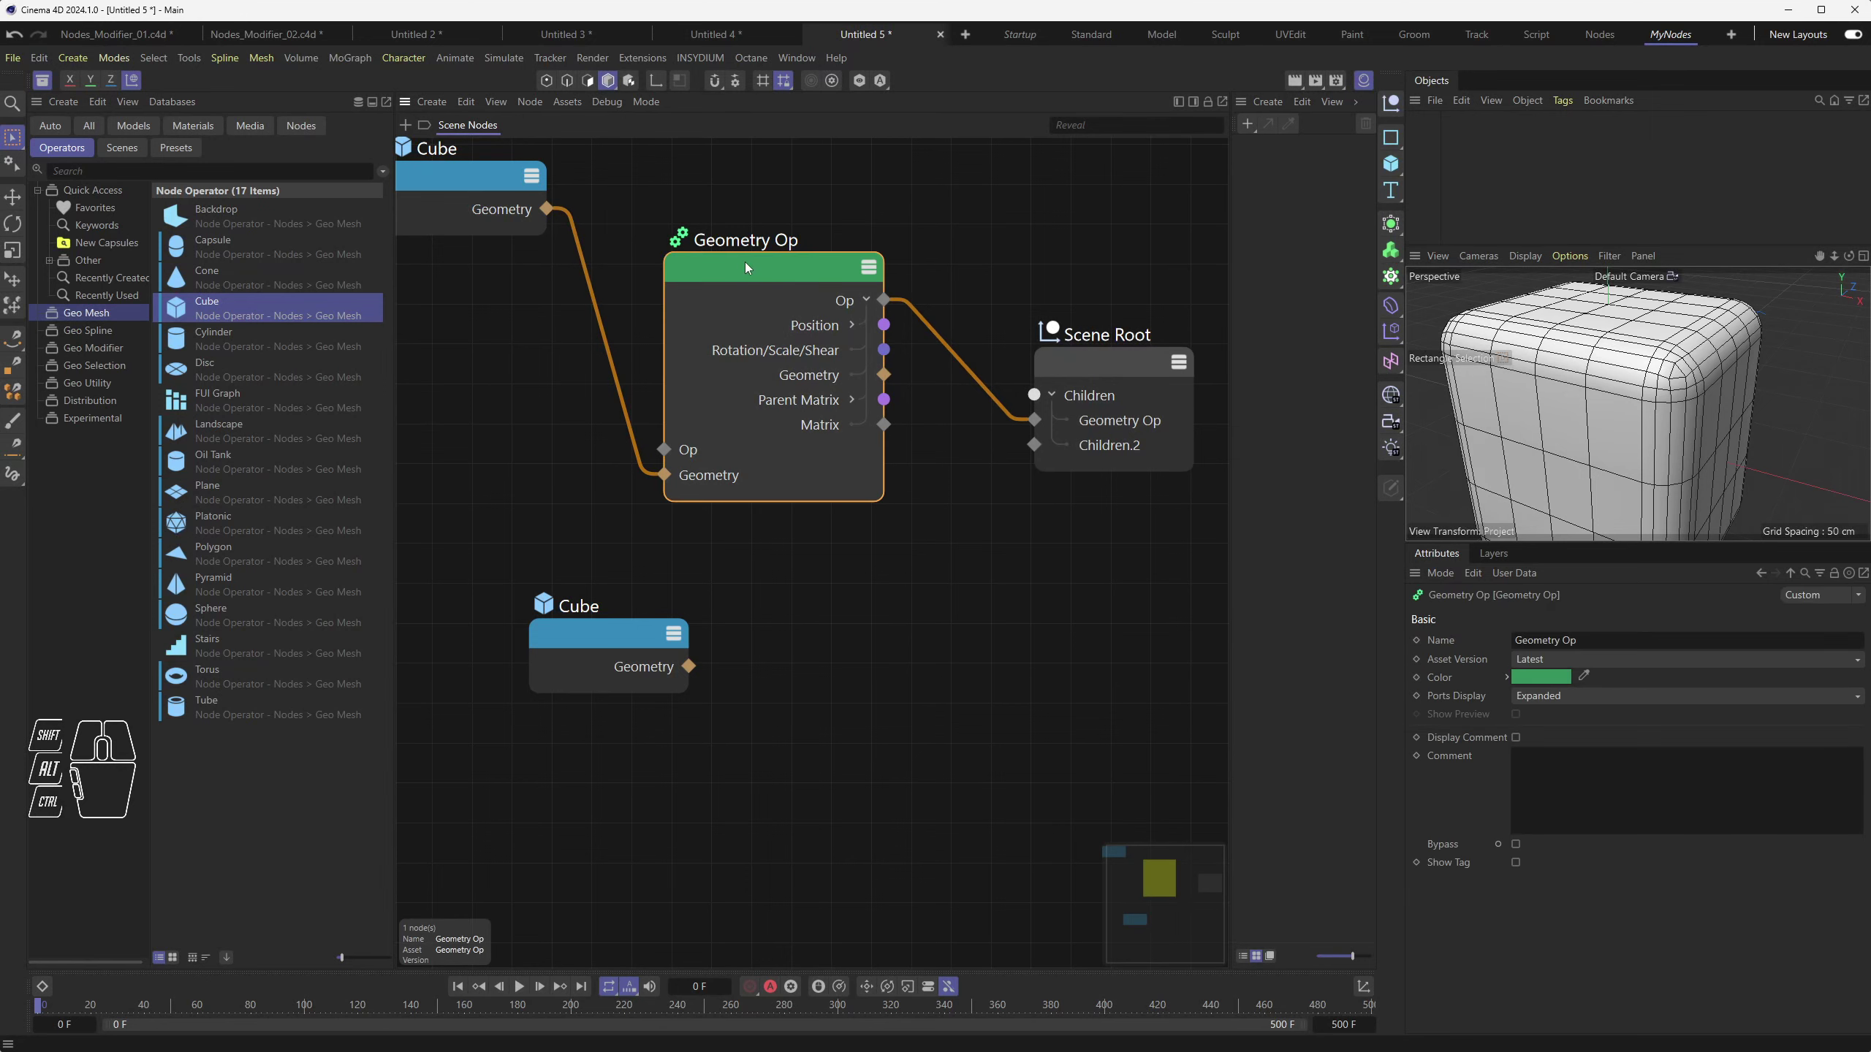
# Expand the Geometry Op's Position output into its X, Y and Z ports and move the node upward
pyautogui.click(815, 327)
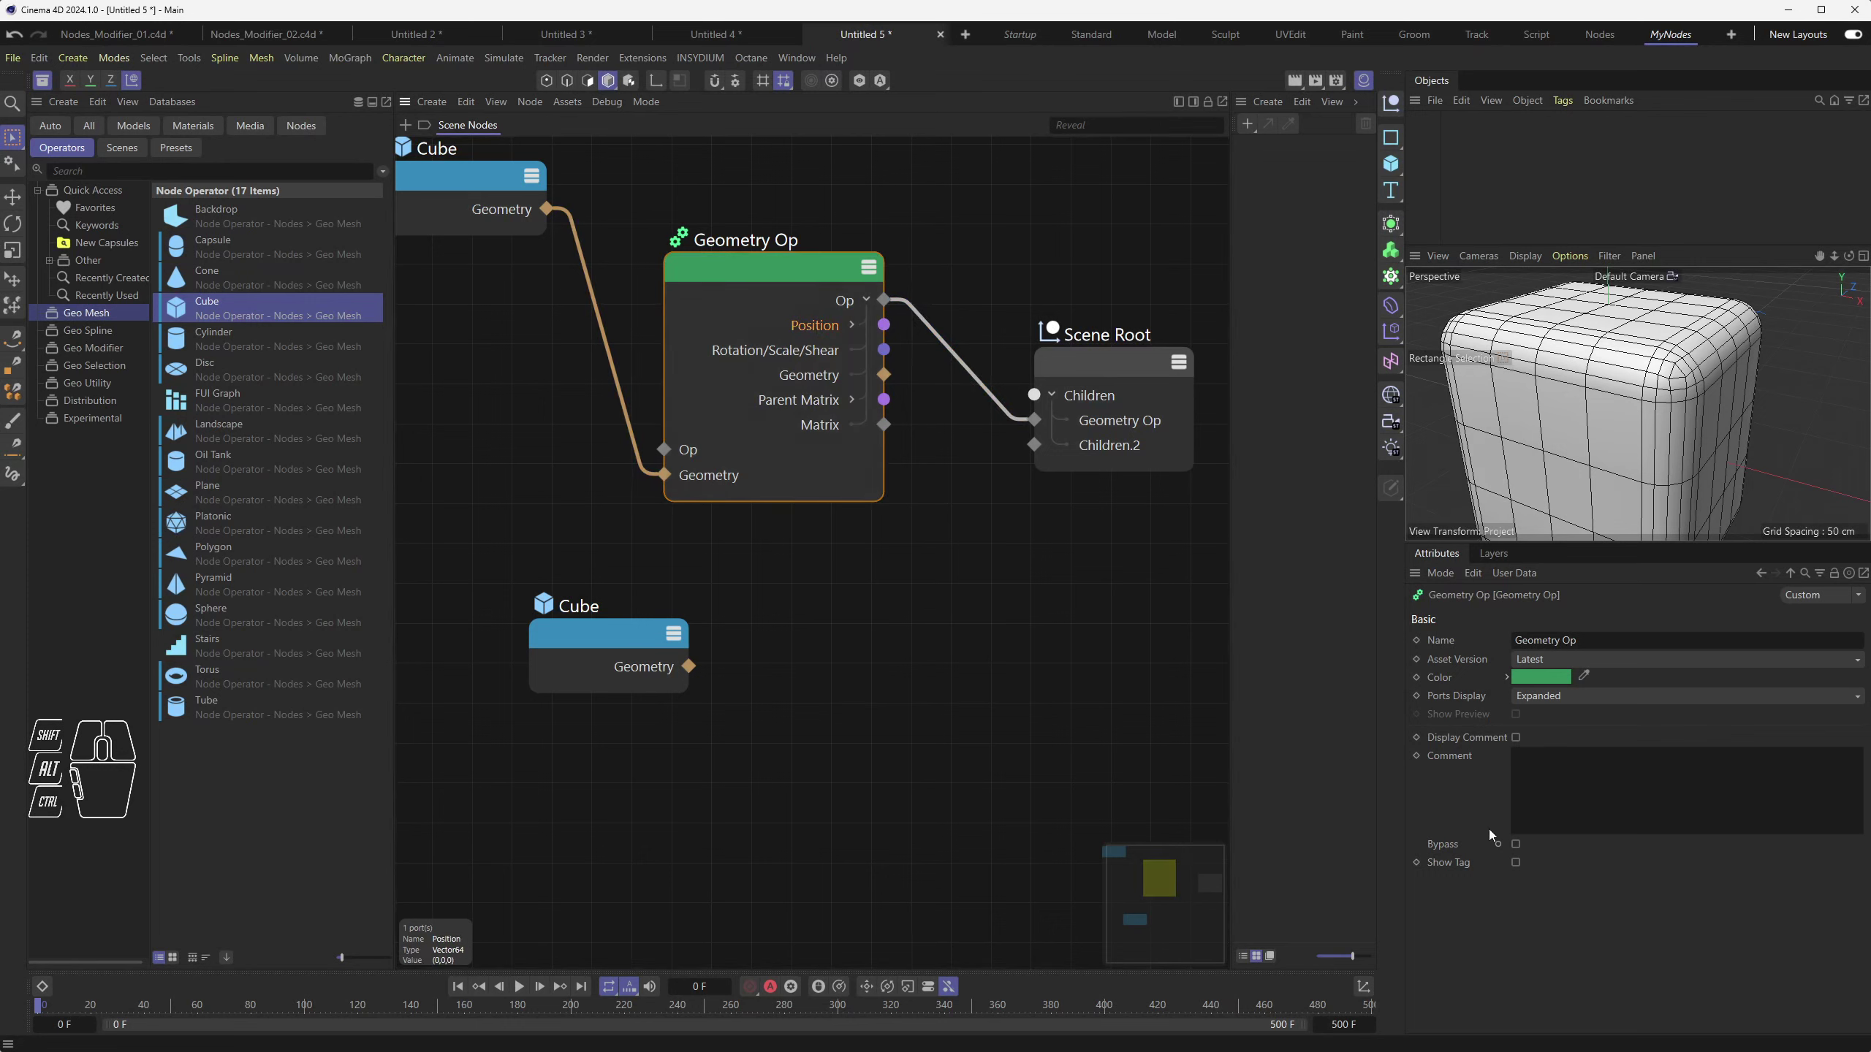
pyautogui.click(852, 325)
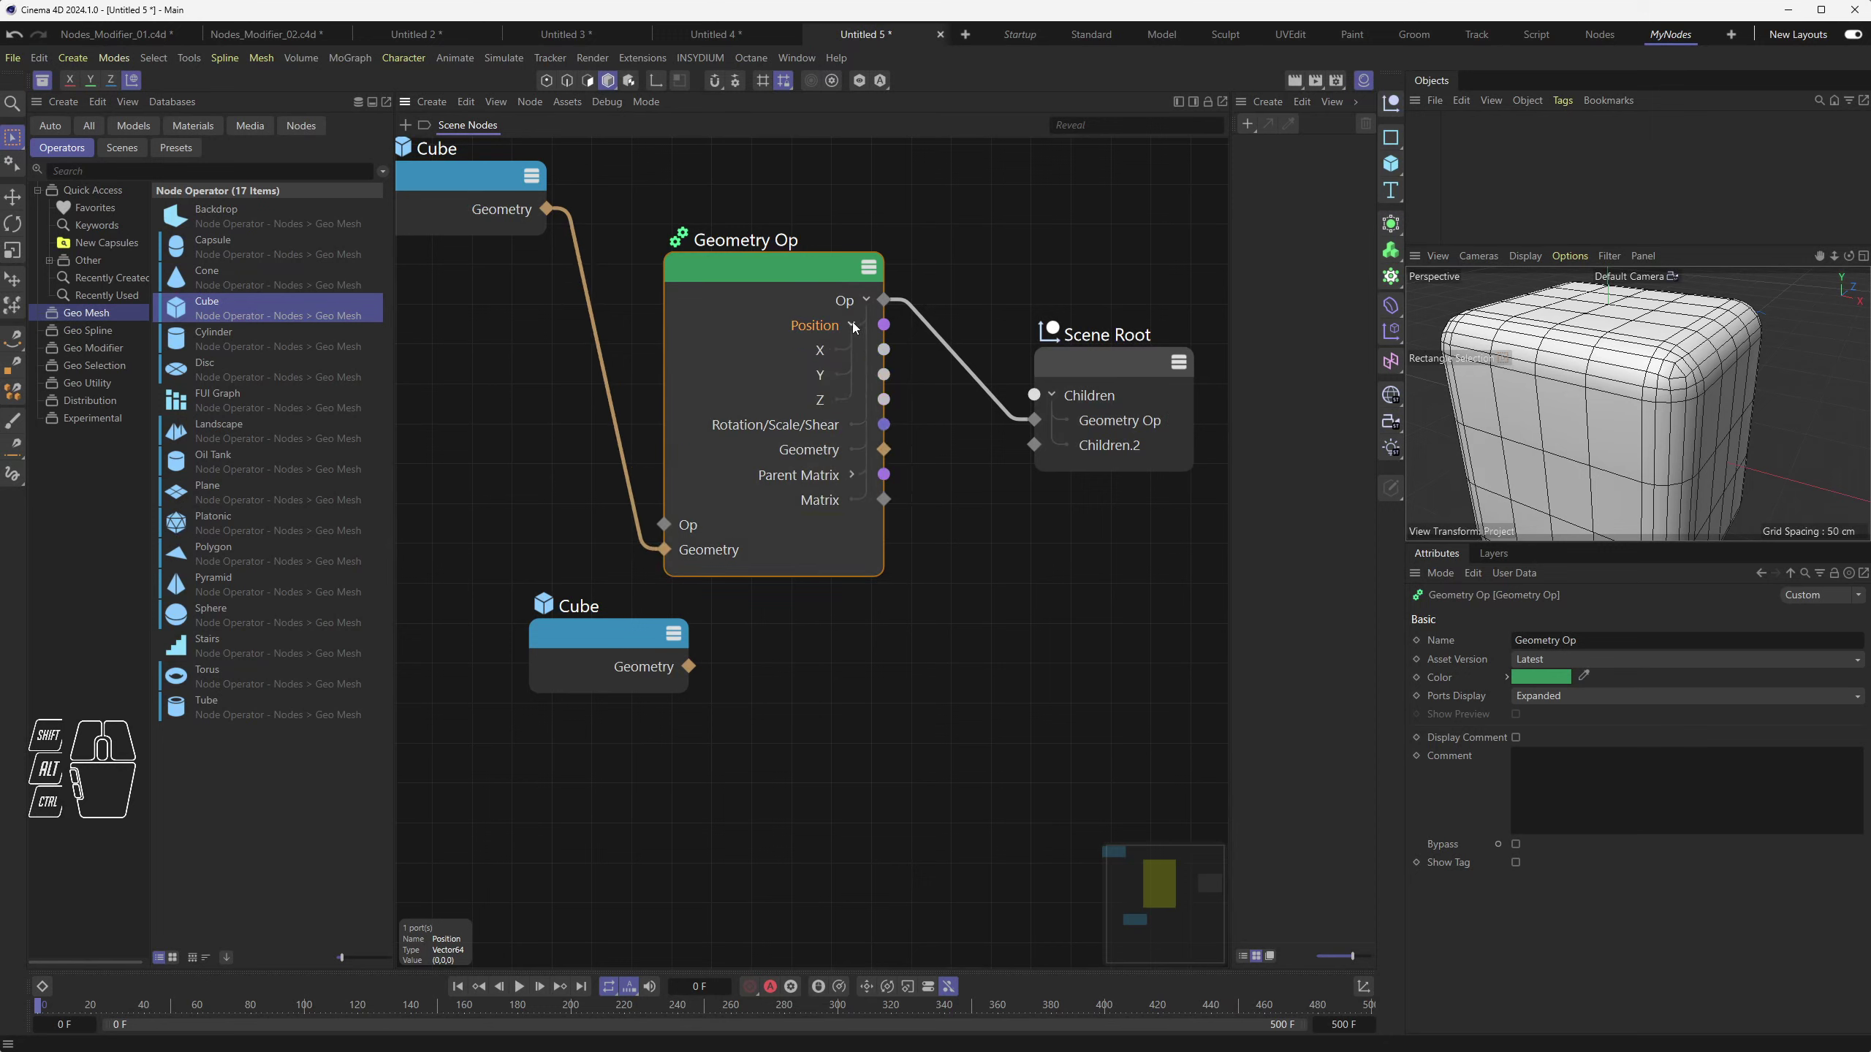
pyautogui.click(820, 350)
pyautogui.click(820, 375)
pyautogui.moveTo(715, 264); pyautogui.dragTo(712, 209)
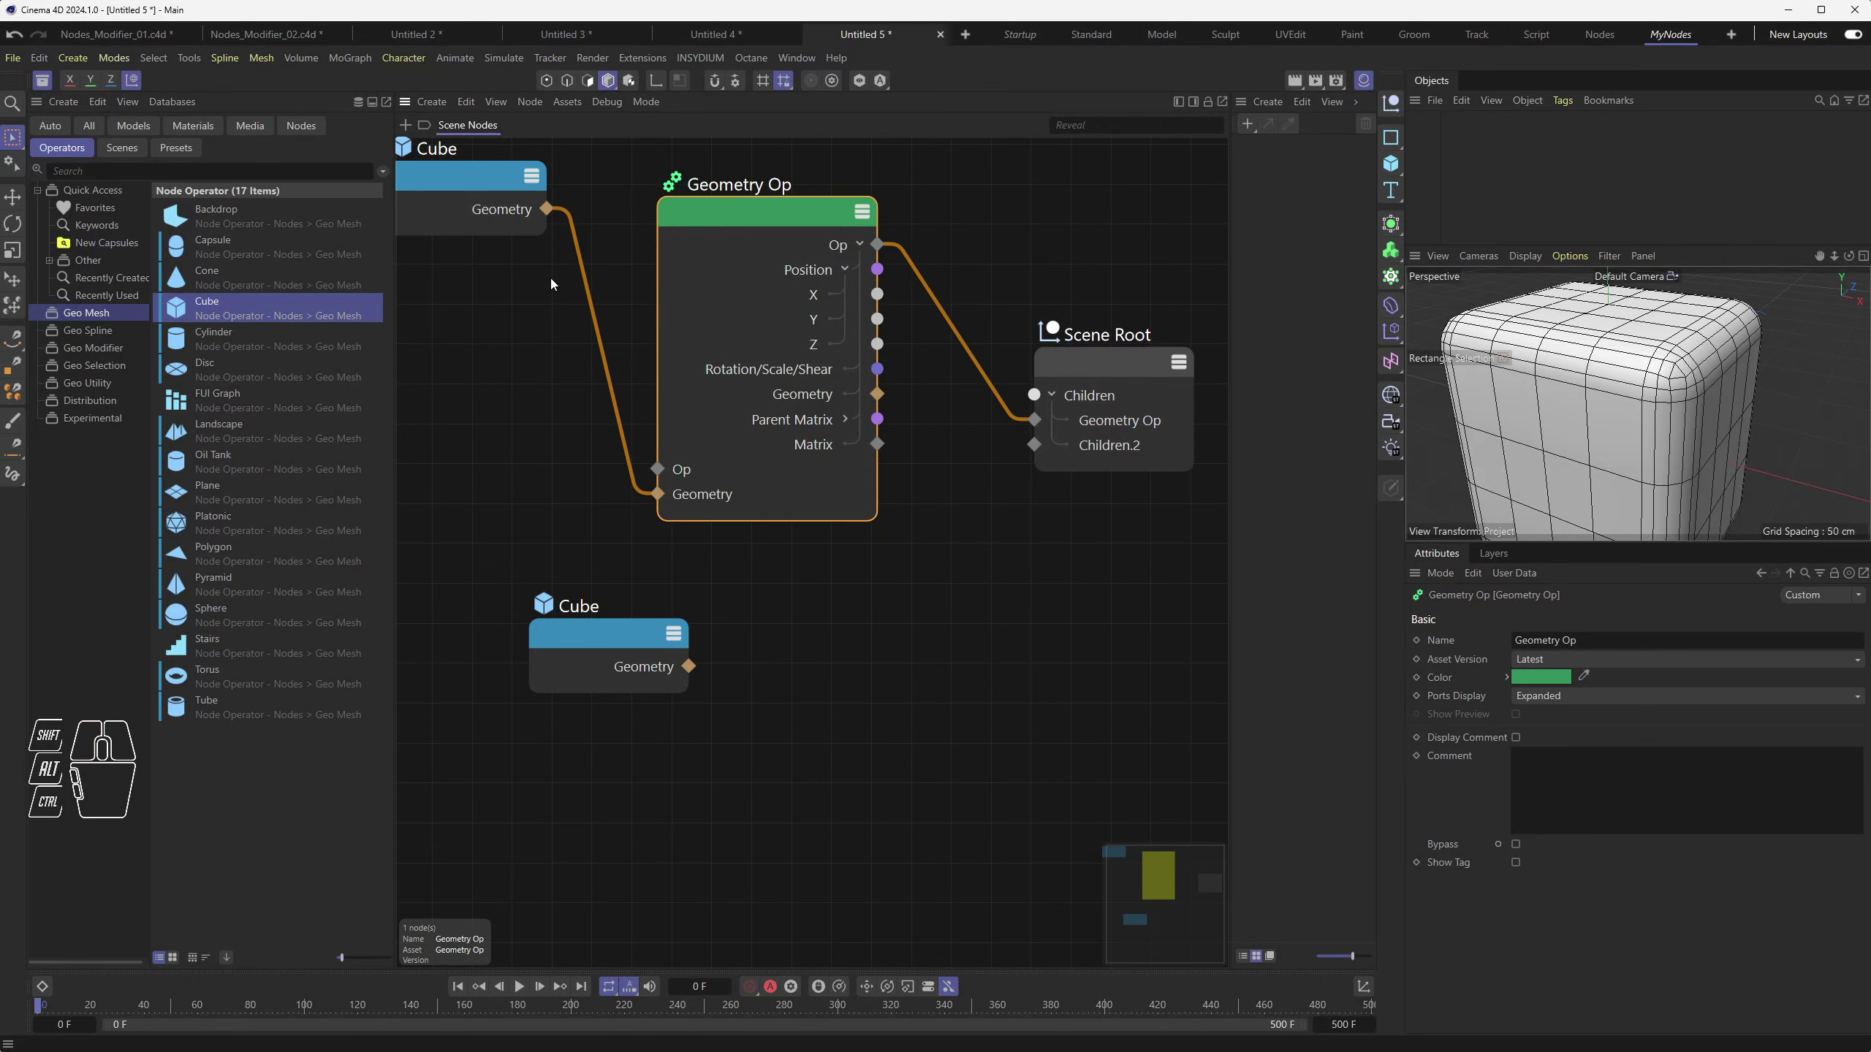
# Set the upper Cube's X size to 133 cm and display its fillet settings
pyautogui.click(470, 182)
pyautogui.keyDown('alt'); pyautogui.moveTo(584, 340); pyautogui.dragTo(614, 363, button='middle'); pyautogui.keyUp('alt')
pyautogui.click(484, 205)
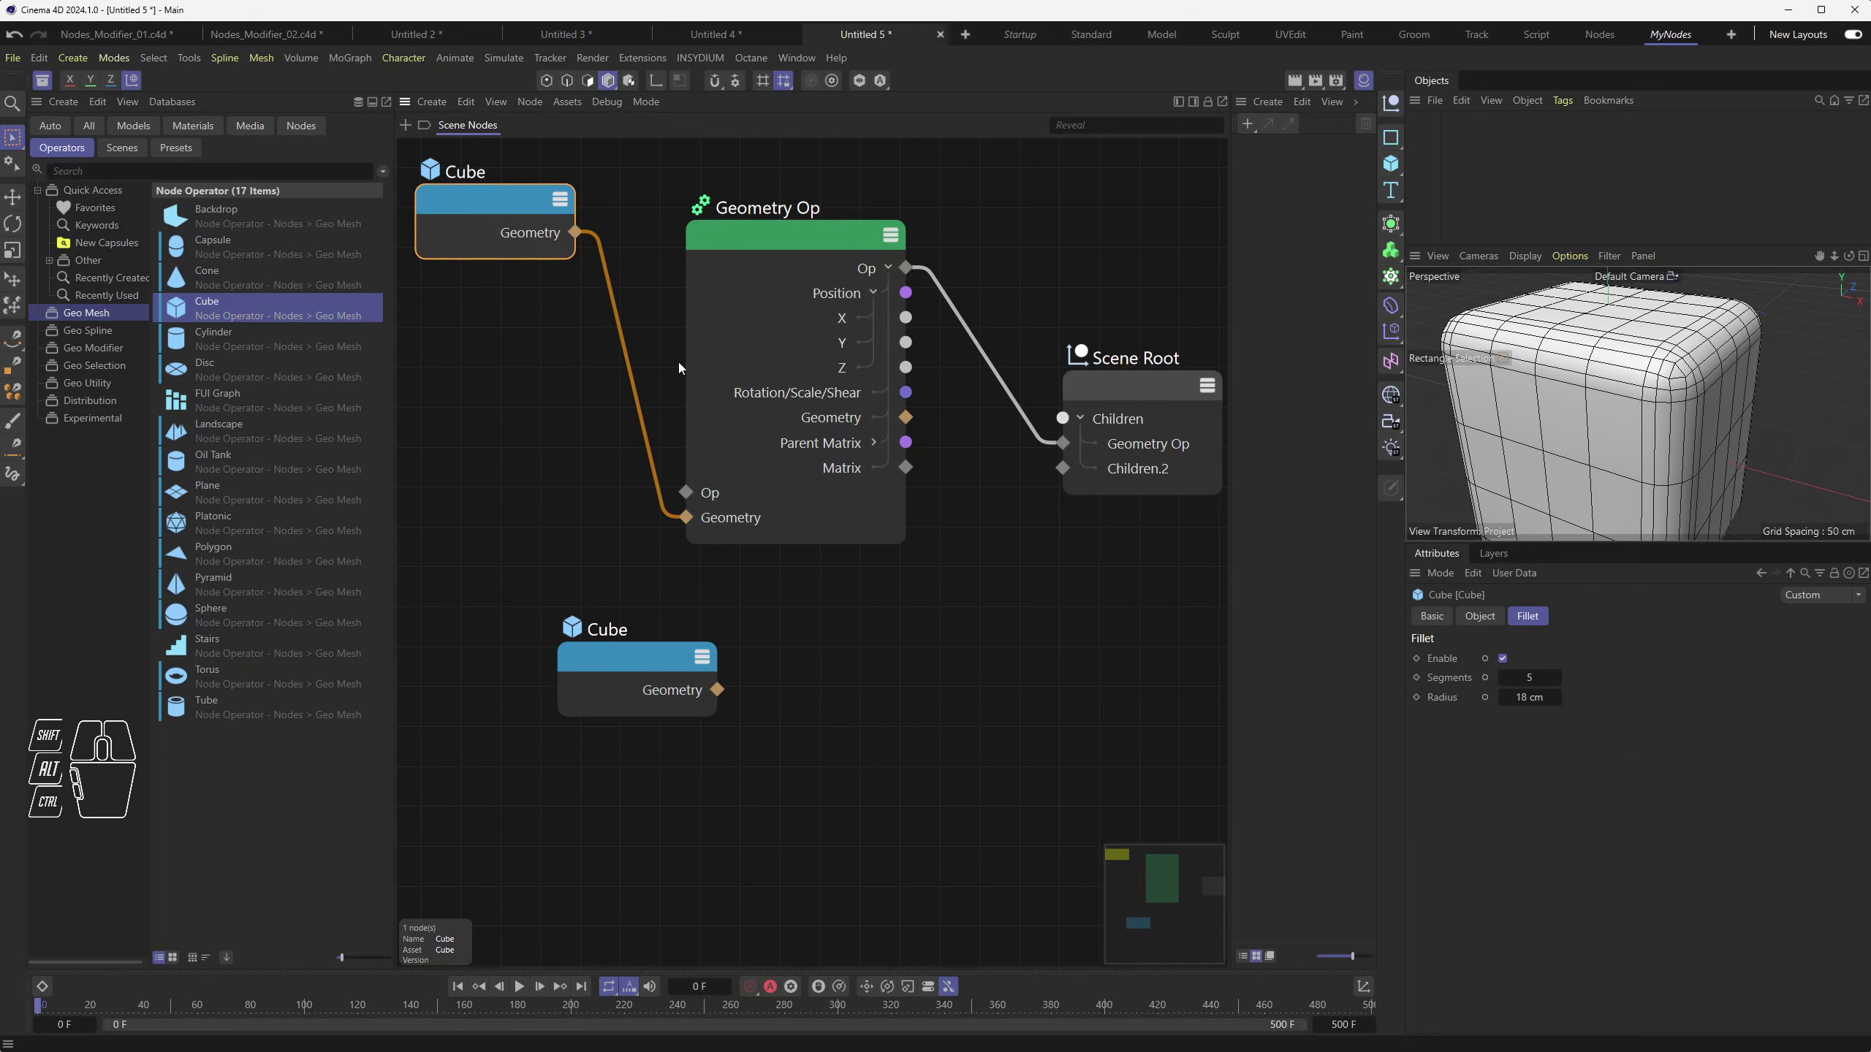
pyautogui.click(1433, 616)
pyautogui.click(1480, 617)
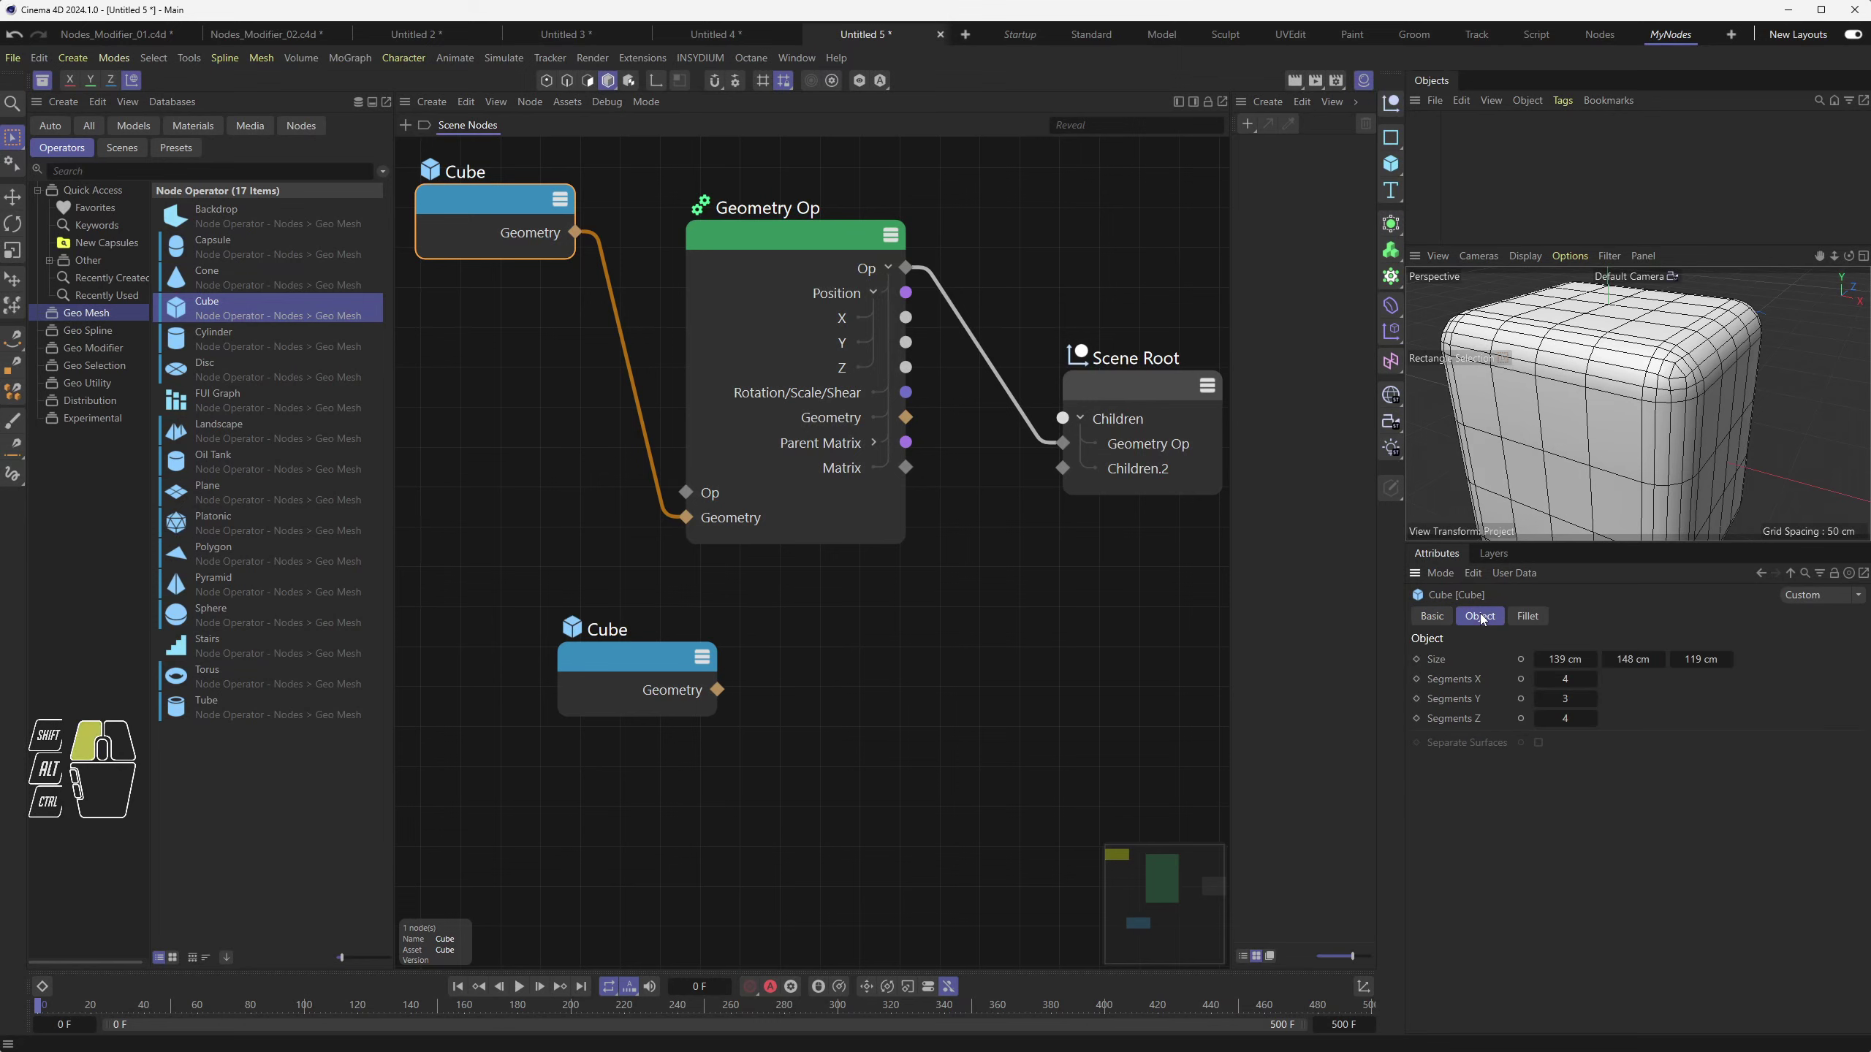
pyautogui.click(1565, 660)
pyautogui.moveTo(1570, 660); pyautogui.dragTo(1567, 660)
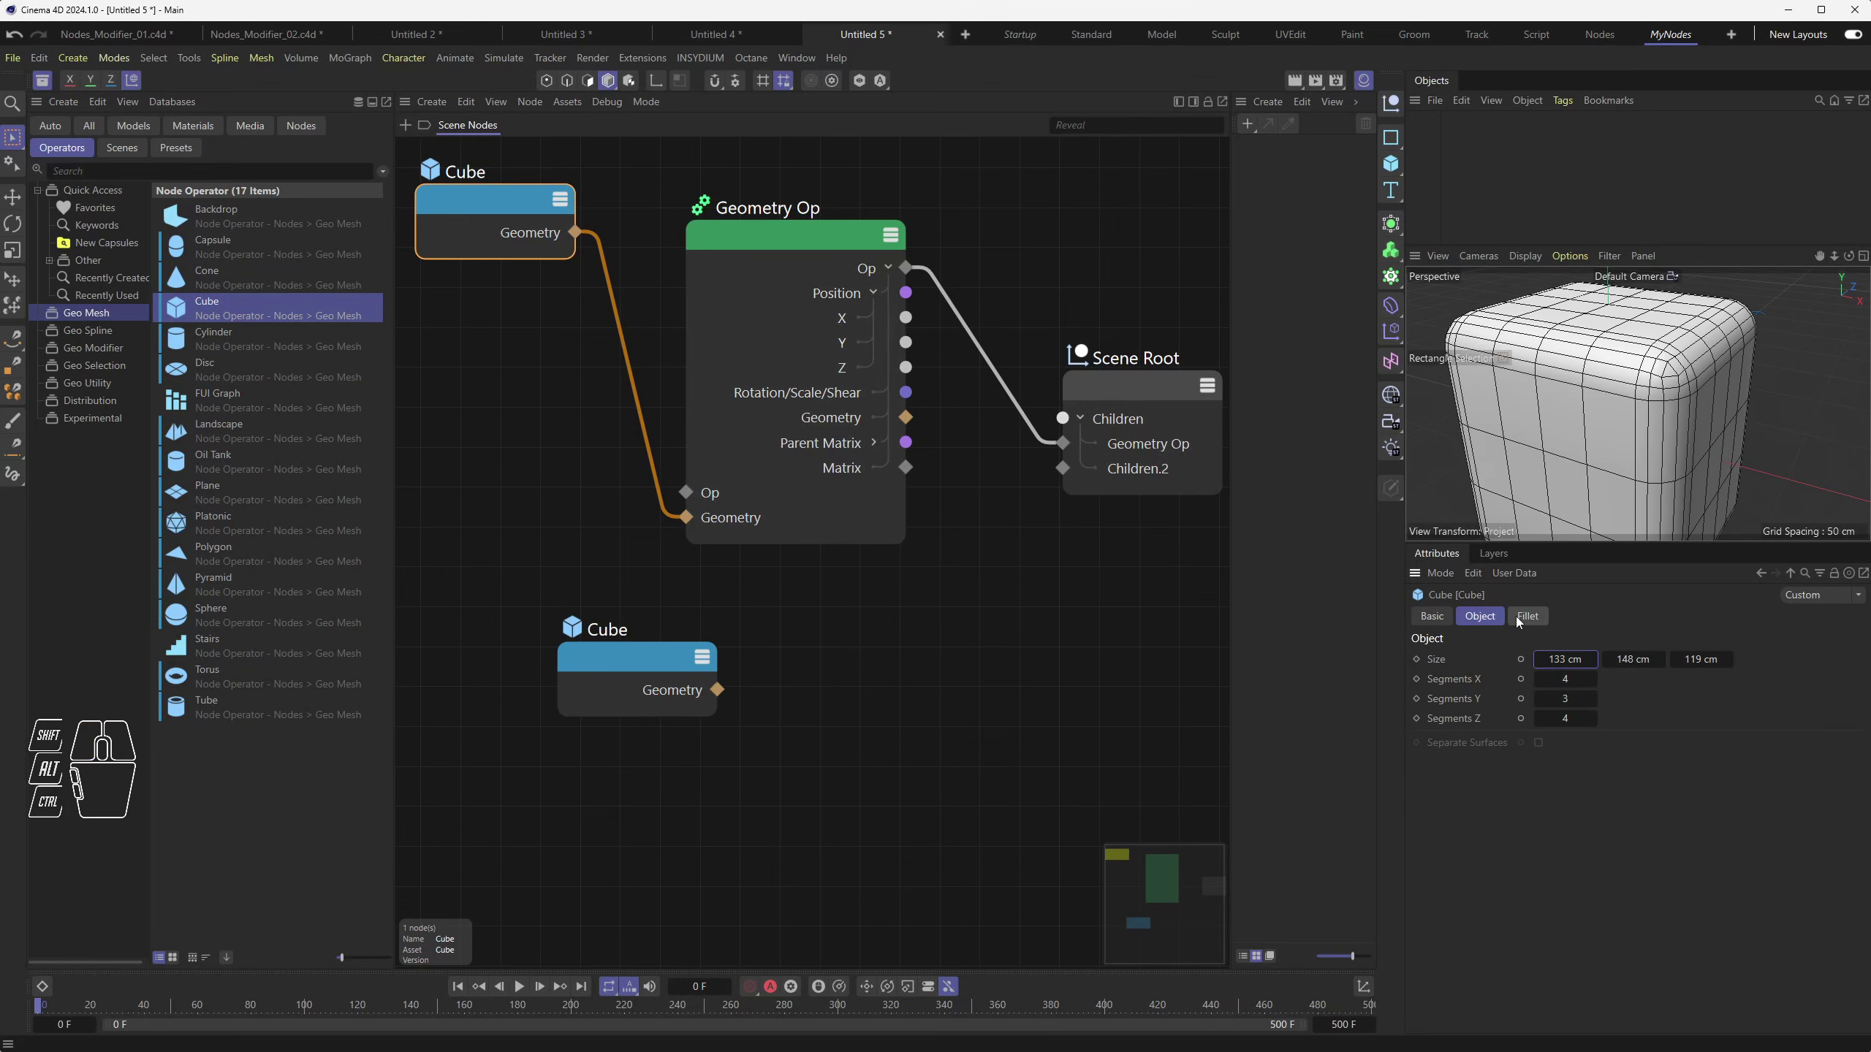
pyautogui.click(1525, 617)
# Connect the lower Cube's Geometry output to the Scene Root's Children.2 input and place the new Geometry Op beside that Cube
pyautogui.click(760, 233)
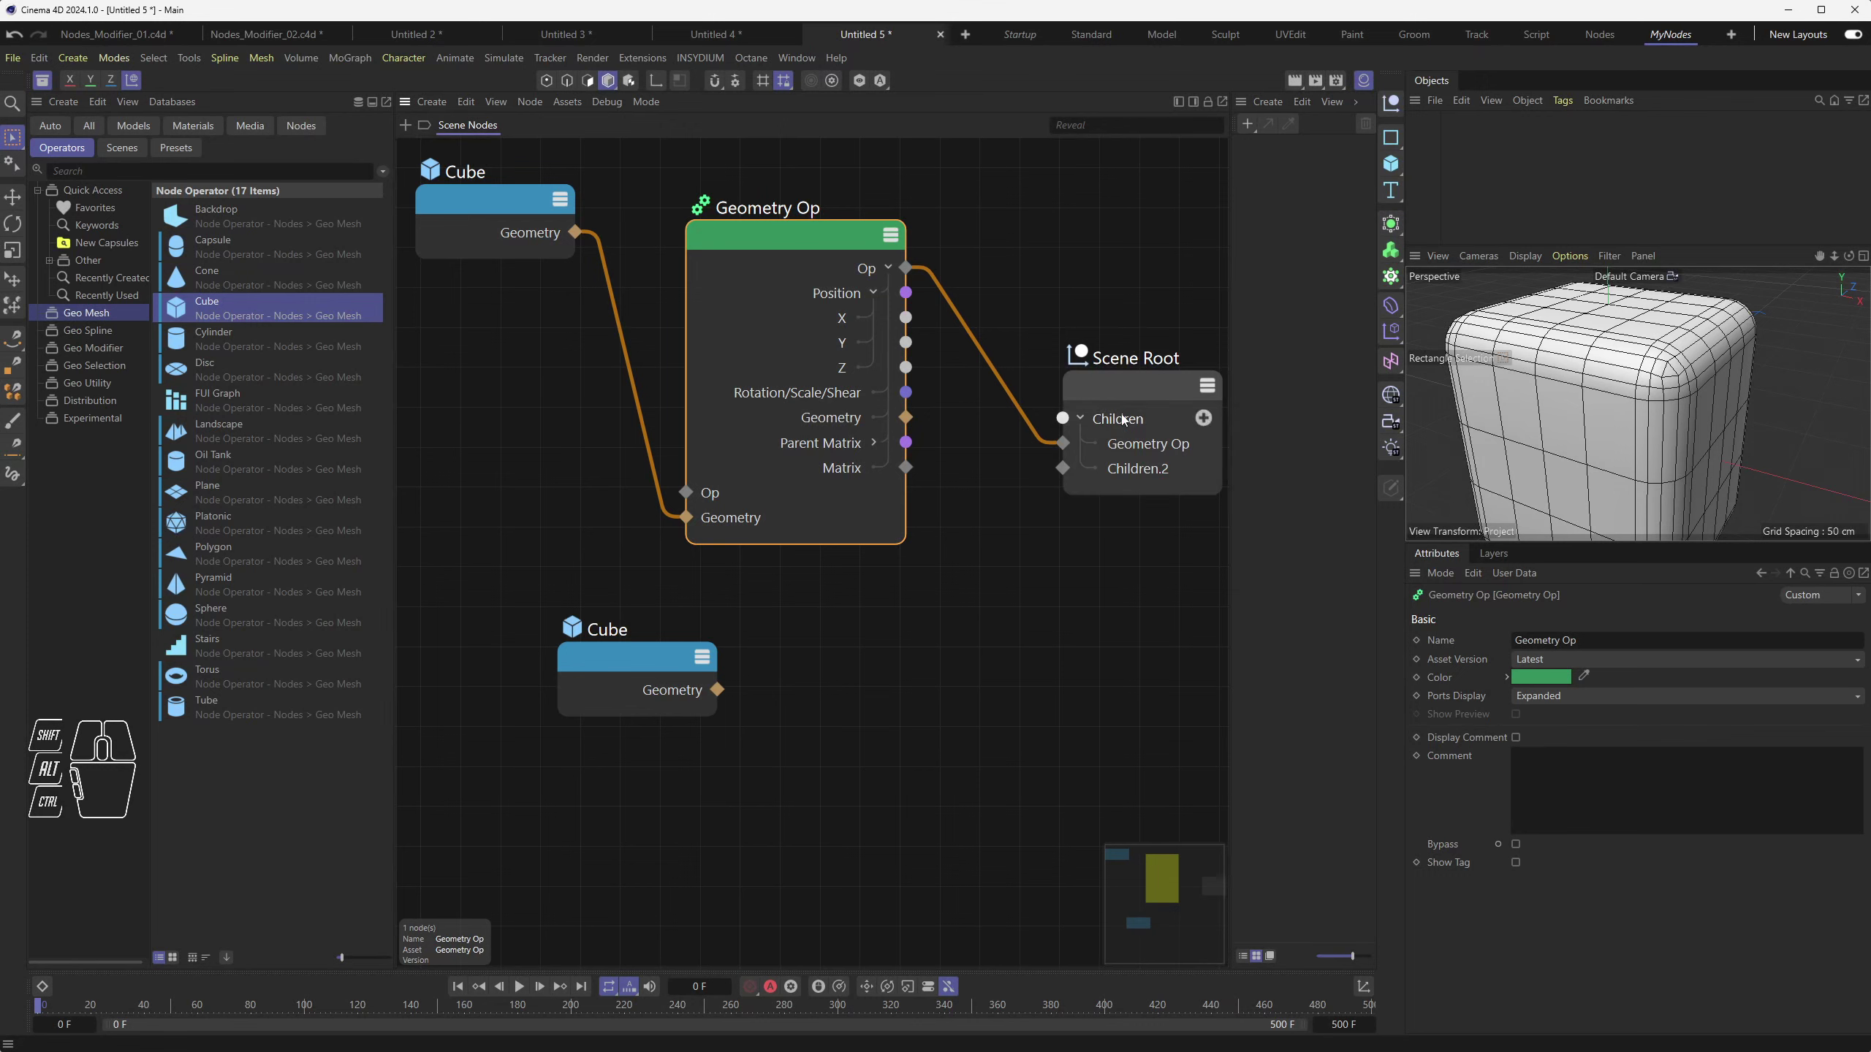
pyautogui.moveTo(1131, 399); pyautogui.dragTo(1103, 350)
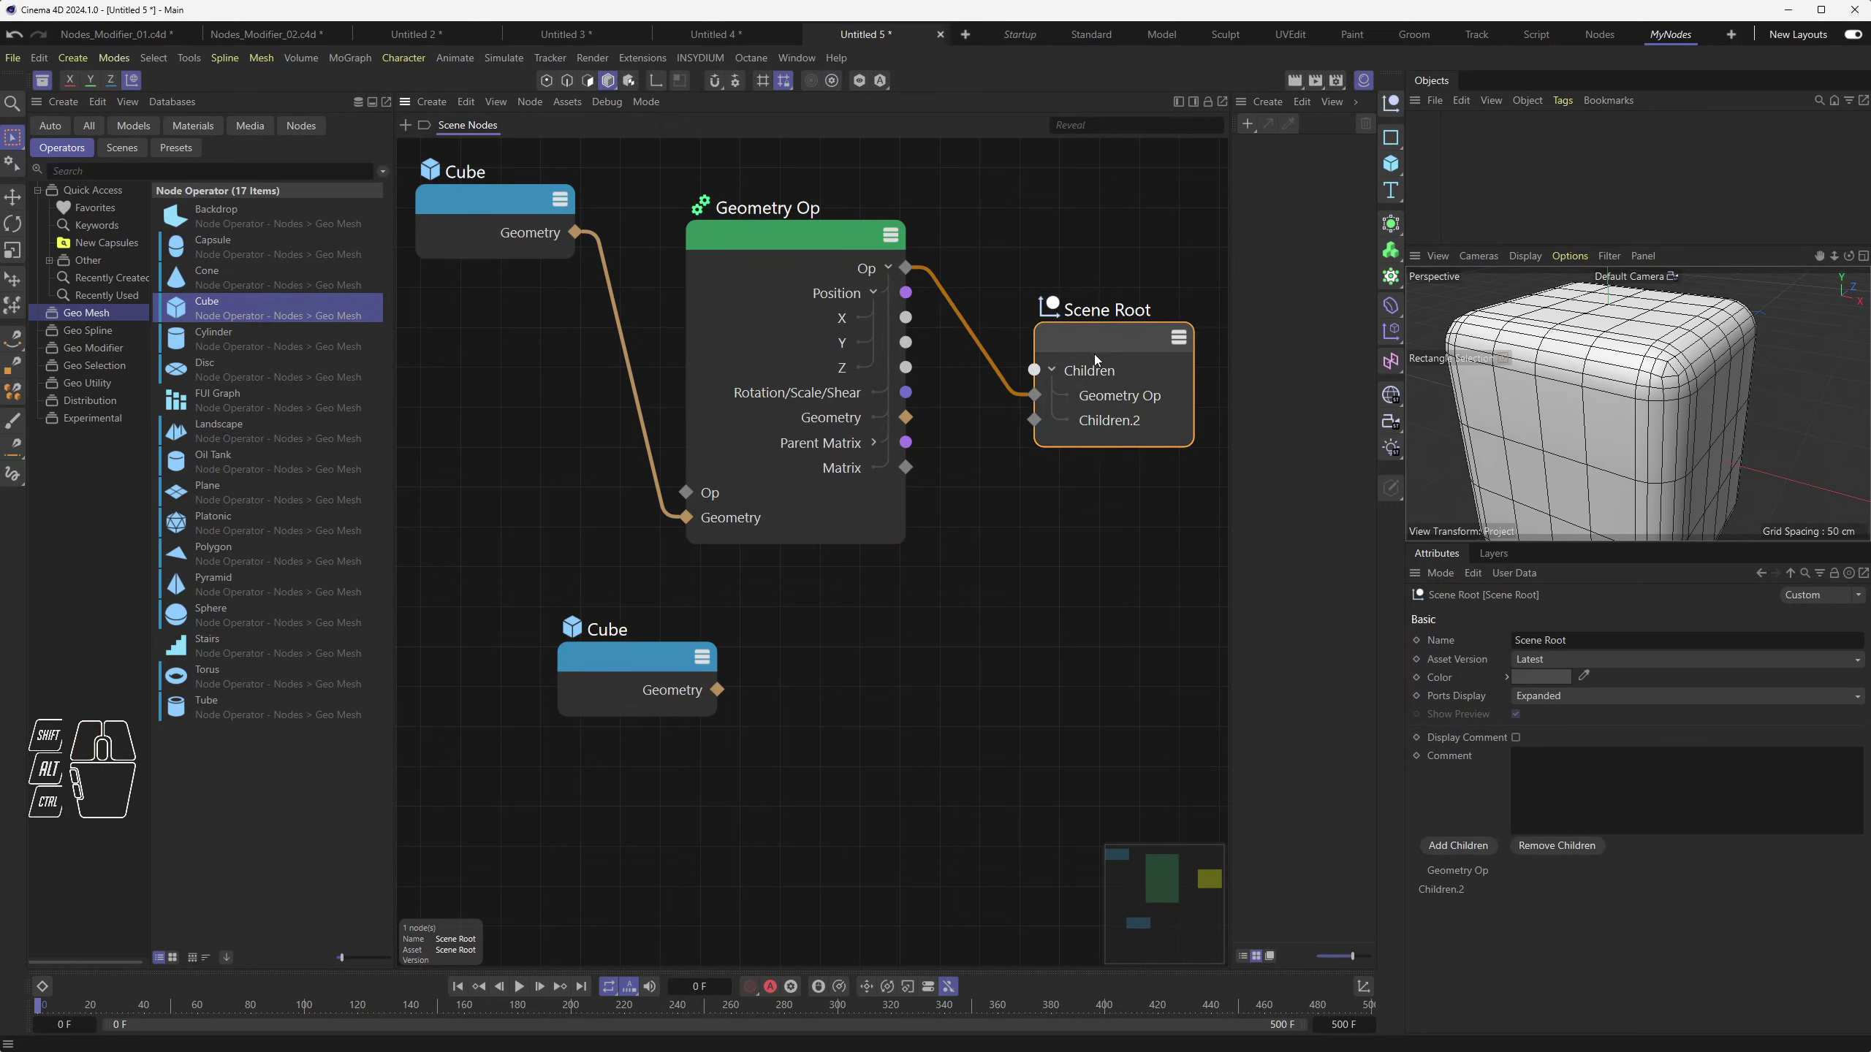
pyautogui.click(709, 693)
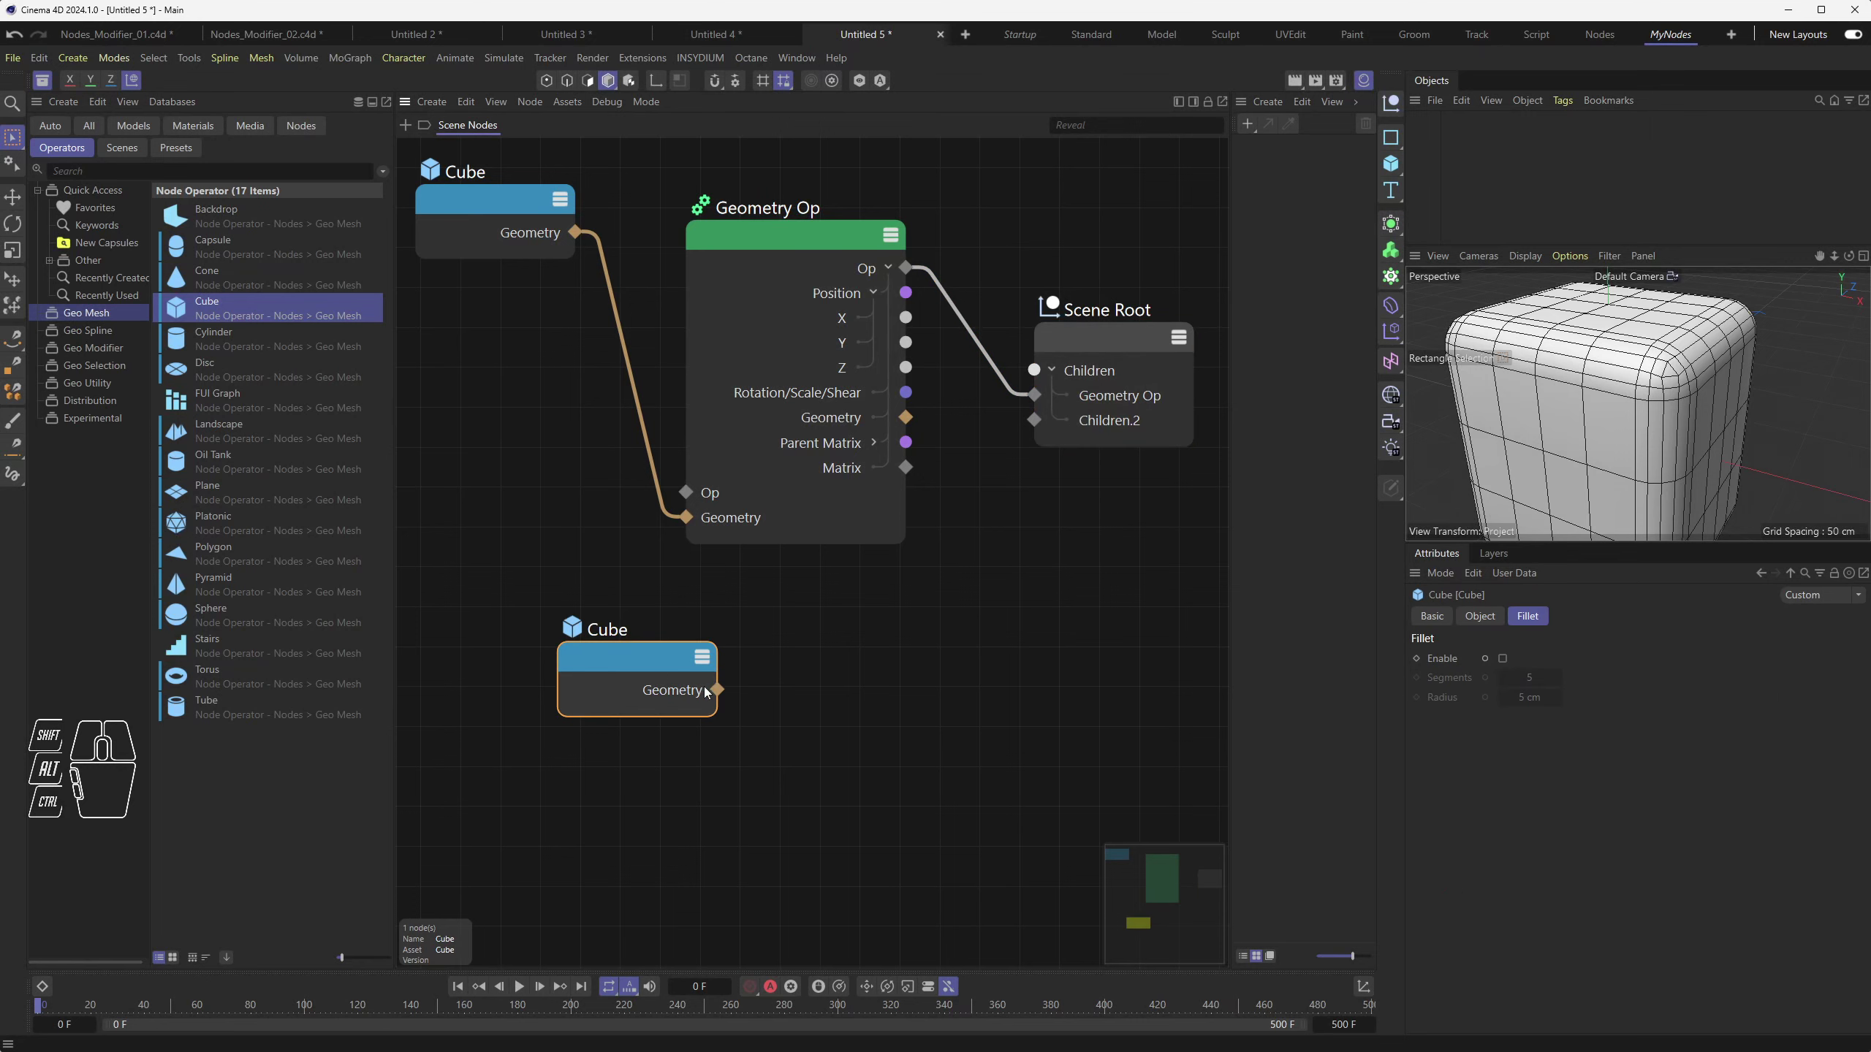
pyautogui.moveTo(717, 690); pyautogui.dragTo(1034, 419)
pyautogui.click(877, 600)
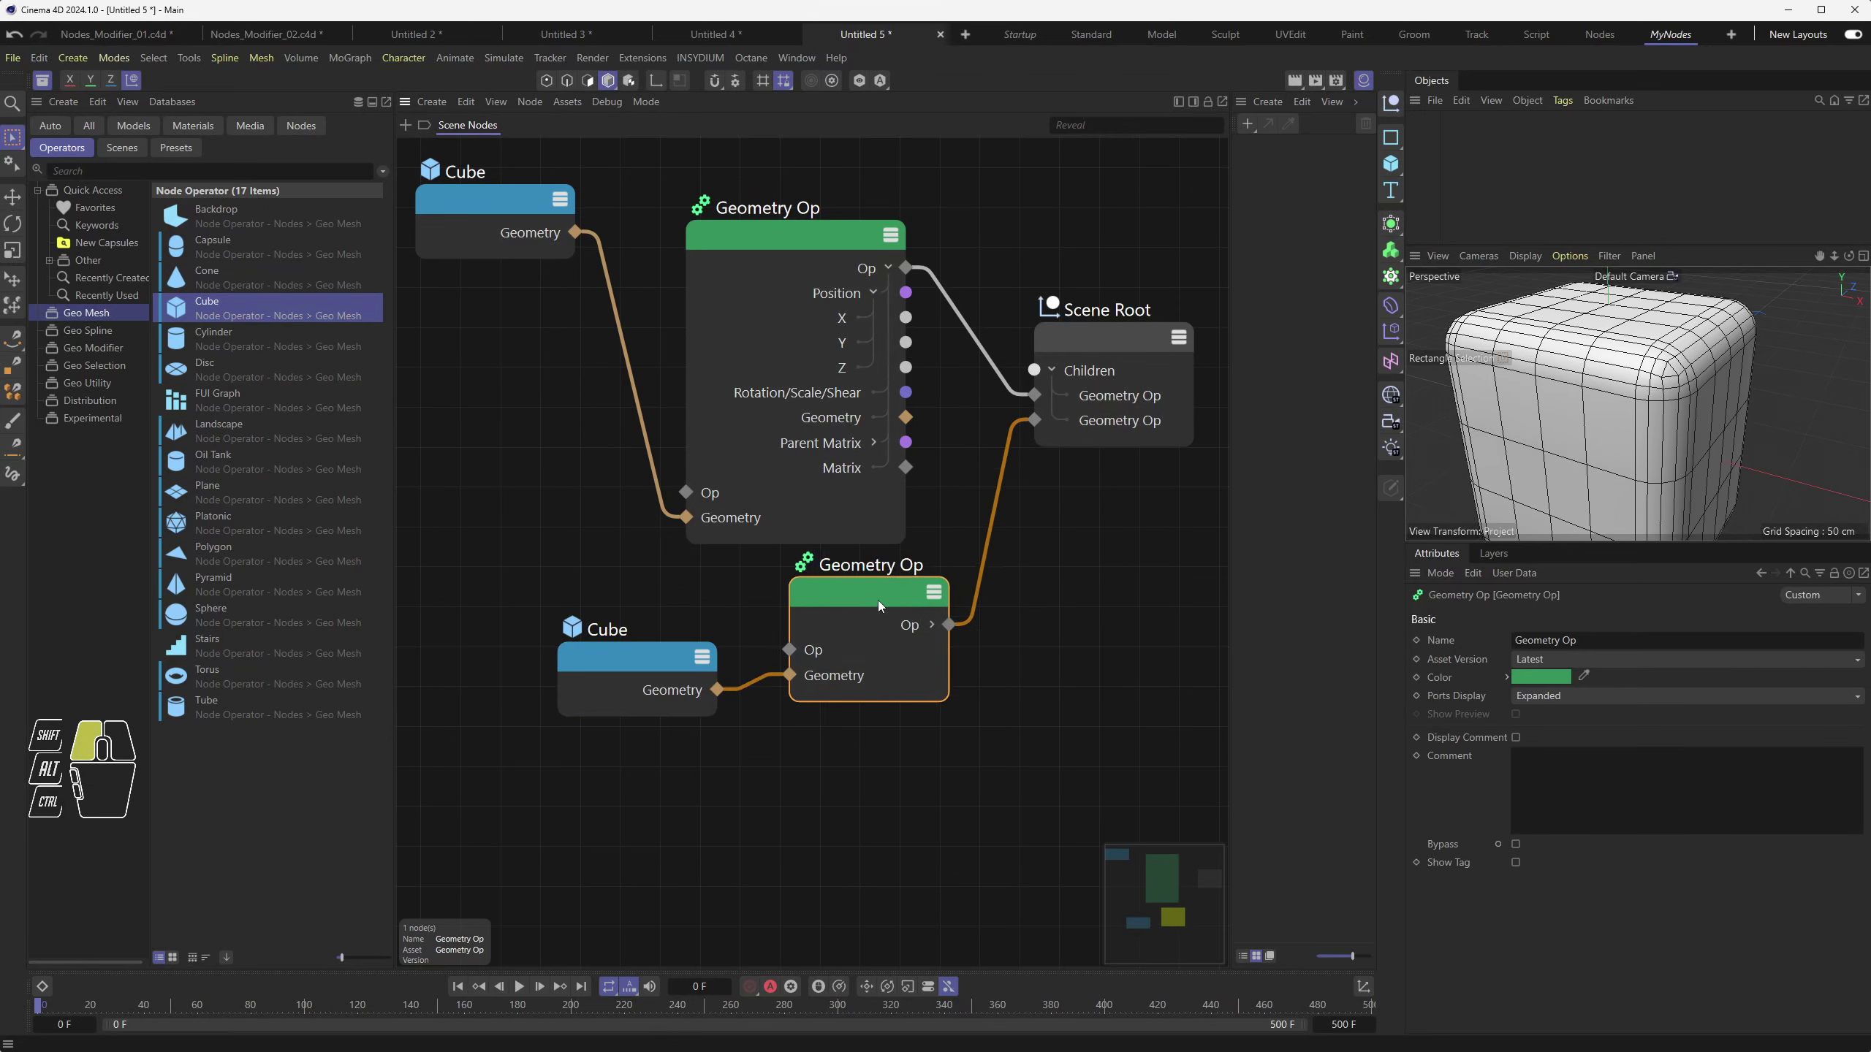
pyautogui.moveTo(877, 600); pyautogui.dragTo(889, 617)
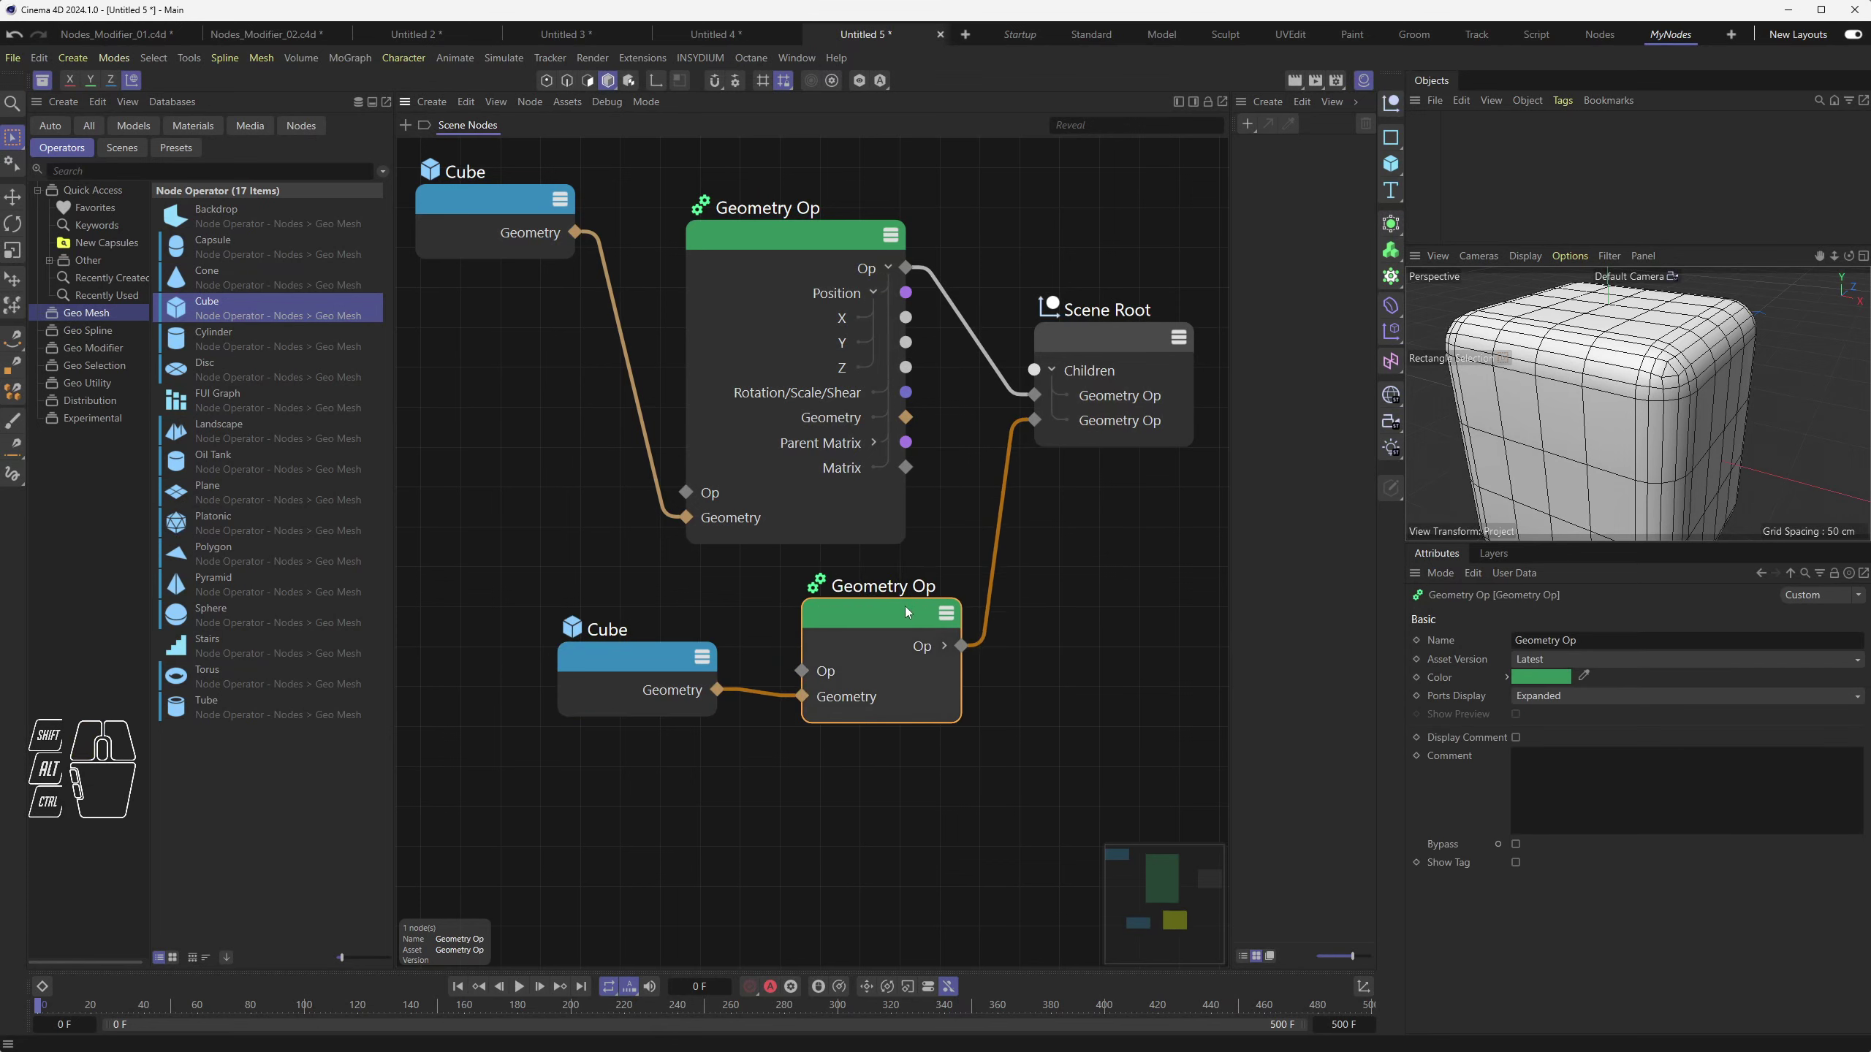
# Nudge the Scene Root, upper Geometry Op and upper Cube nodes into a tidier layout above the lower Cube chain
pyautogui.moveTo(1099, 339); pyautogui.dragTo(1097, 342)
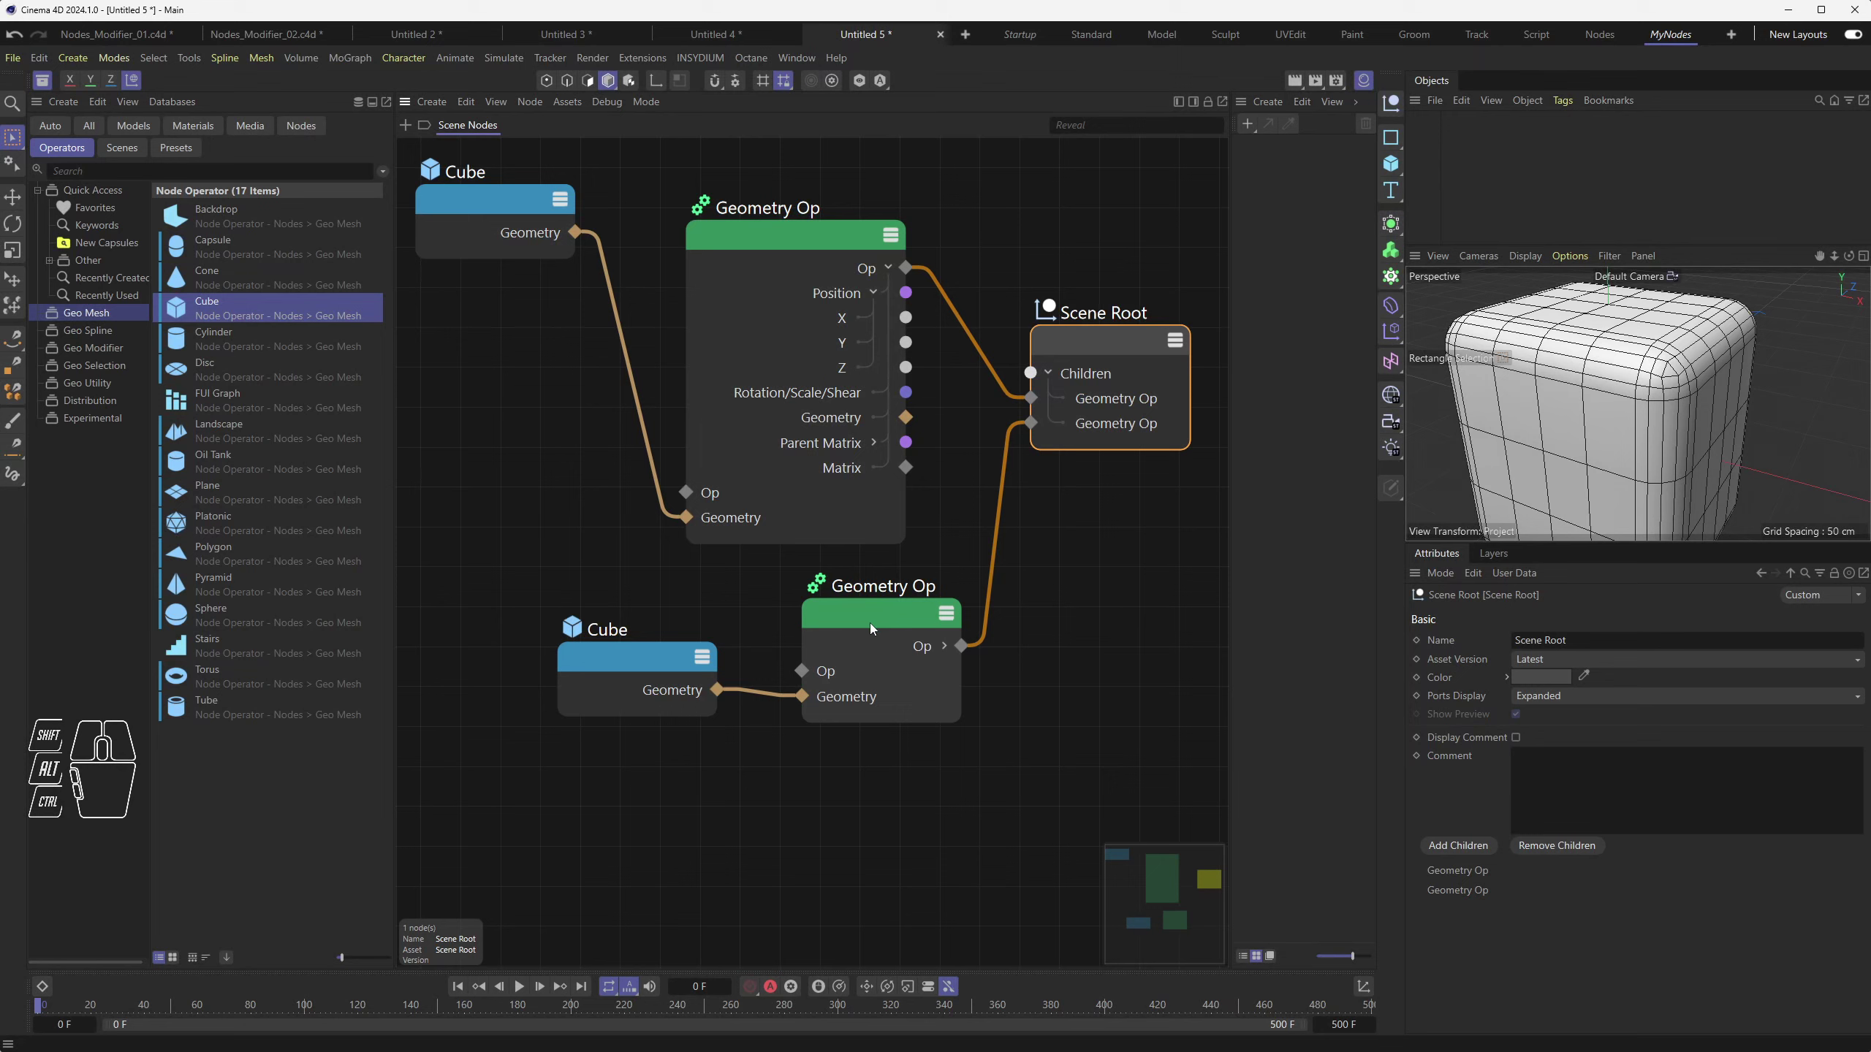
pyautogui.moveTo(786, 248); pyautogui.dragTo(780, 215)
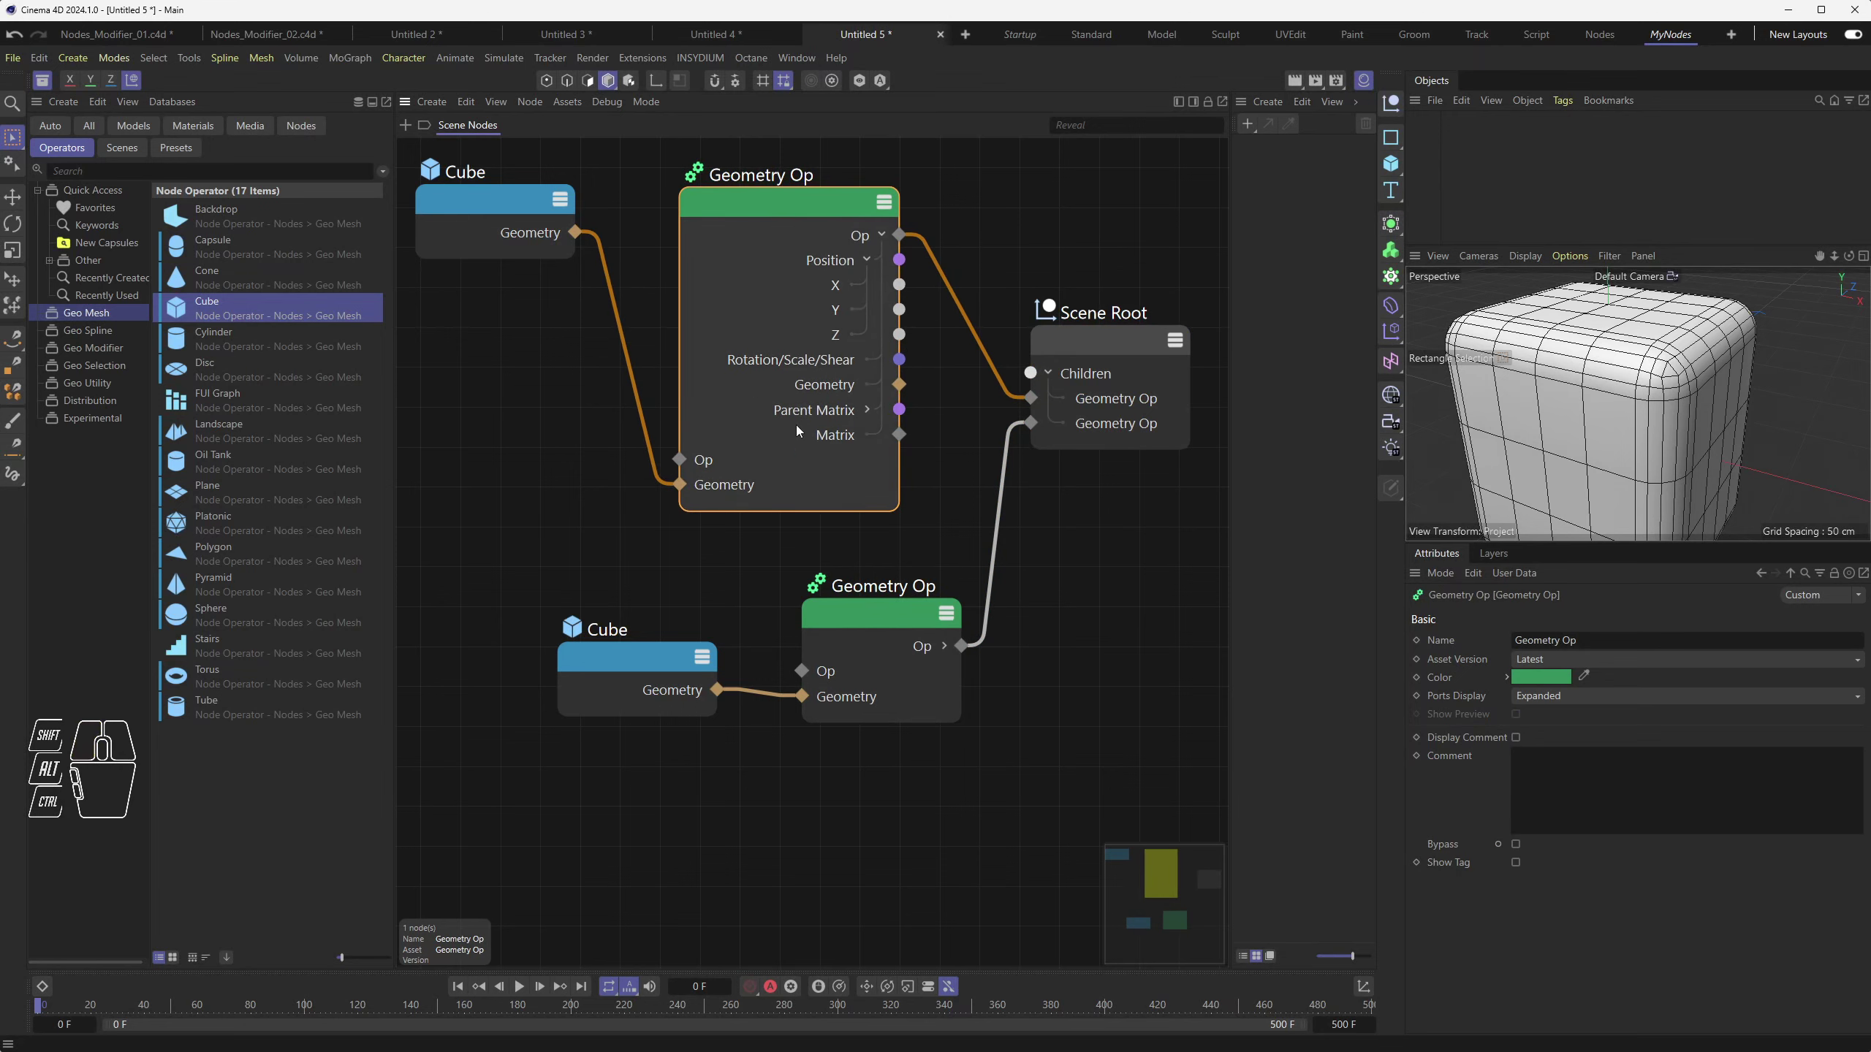
pyautogui.click(488, 369)
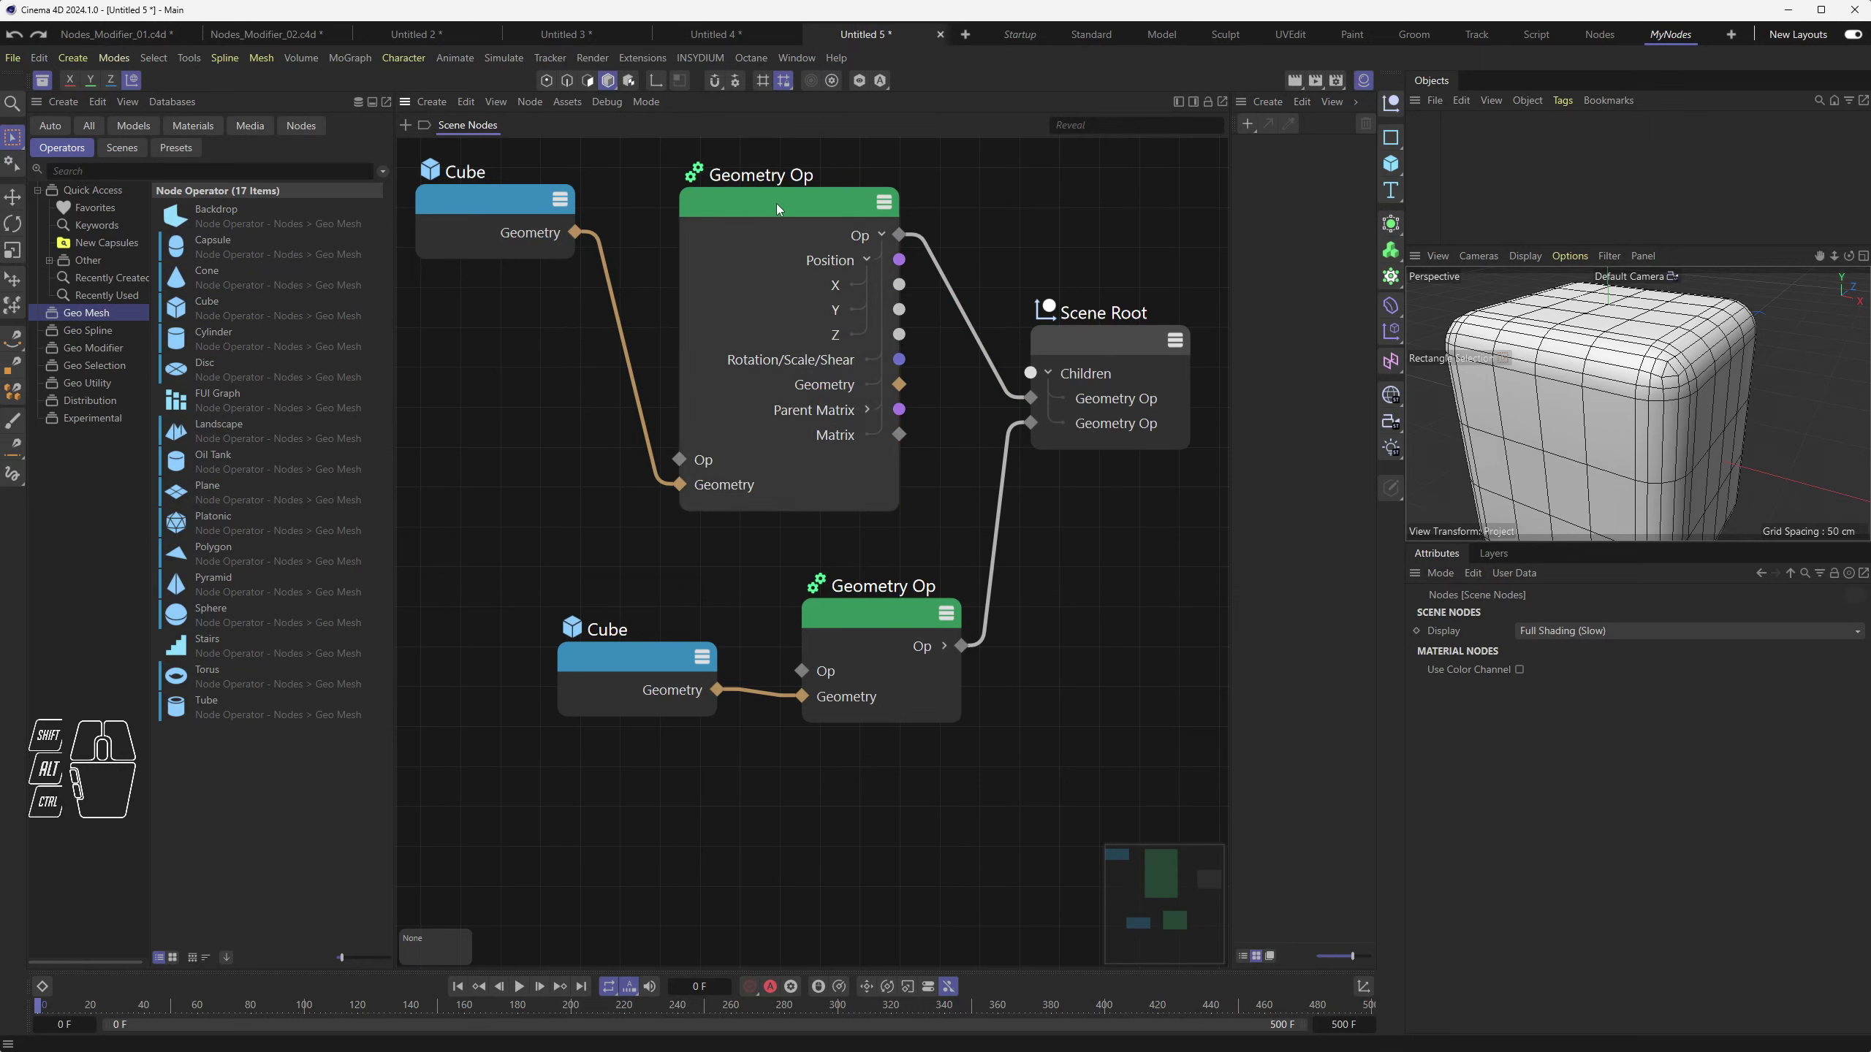
pyautogui.moveTo(766, 200); pyautogui.dragTo(771, 201)
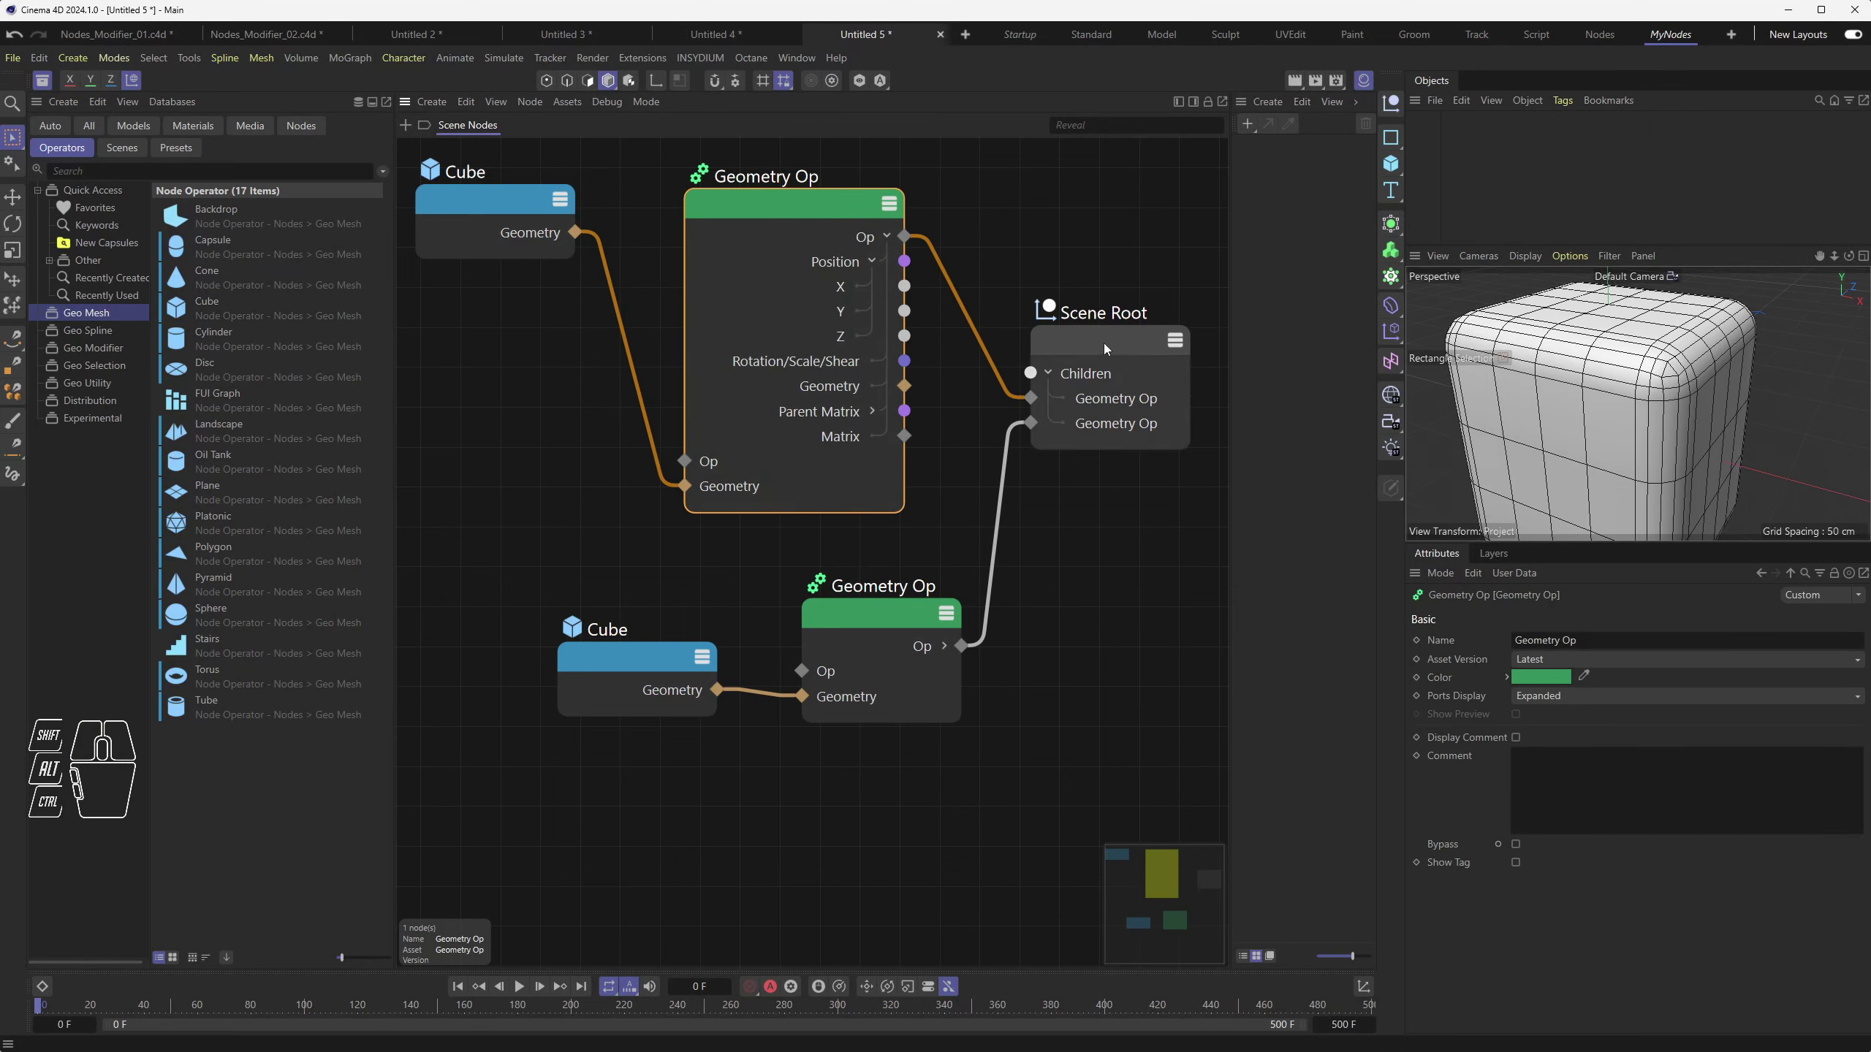
pyautogui.moveTo(1103, 342); pyautogui.dragTo(1099, 334)
pyautogui.moveTo(485, 204); pyautogui.dragTo(490, 208)
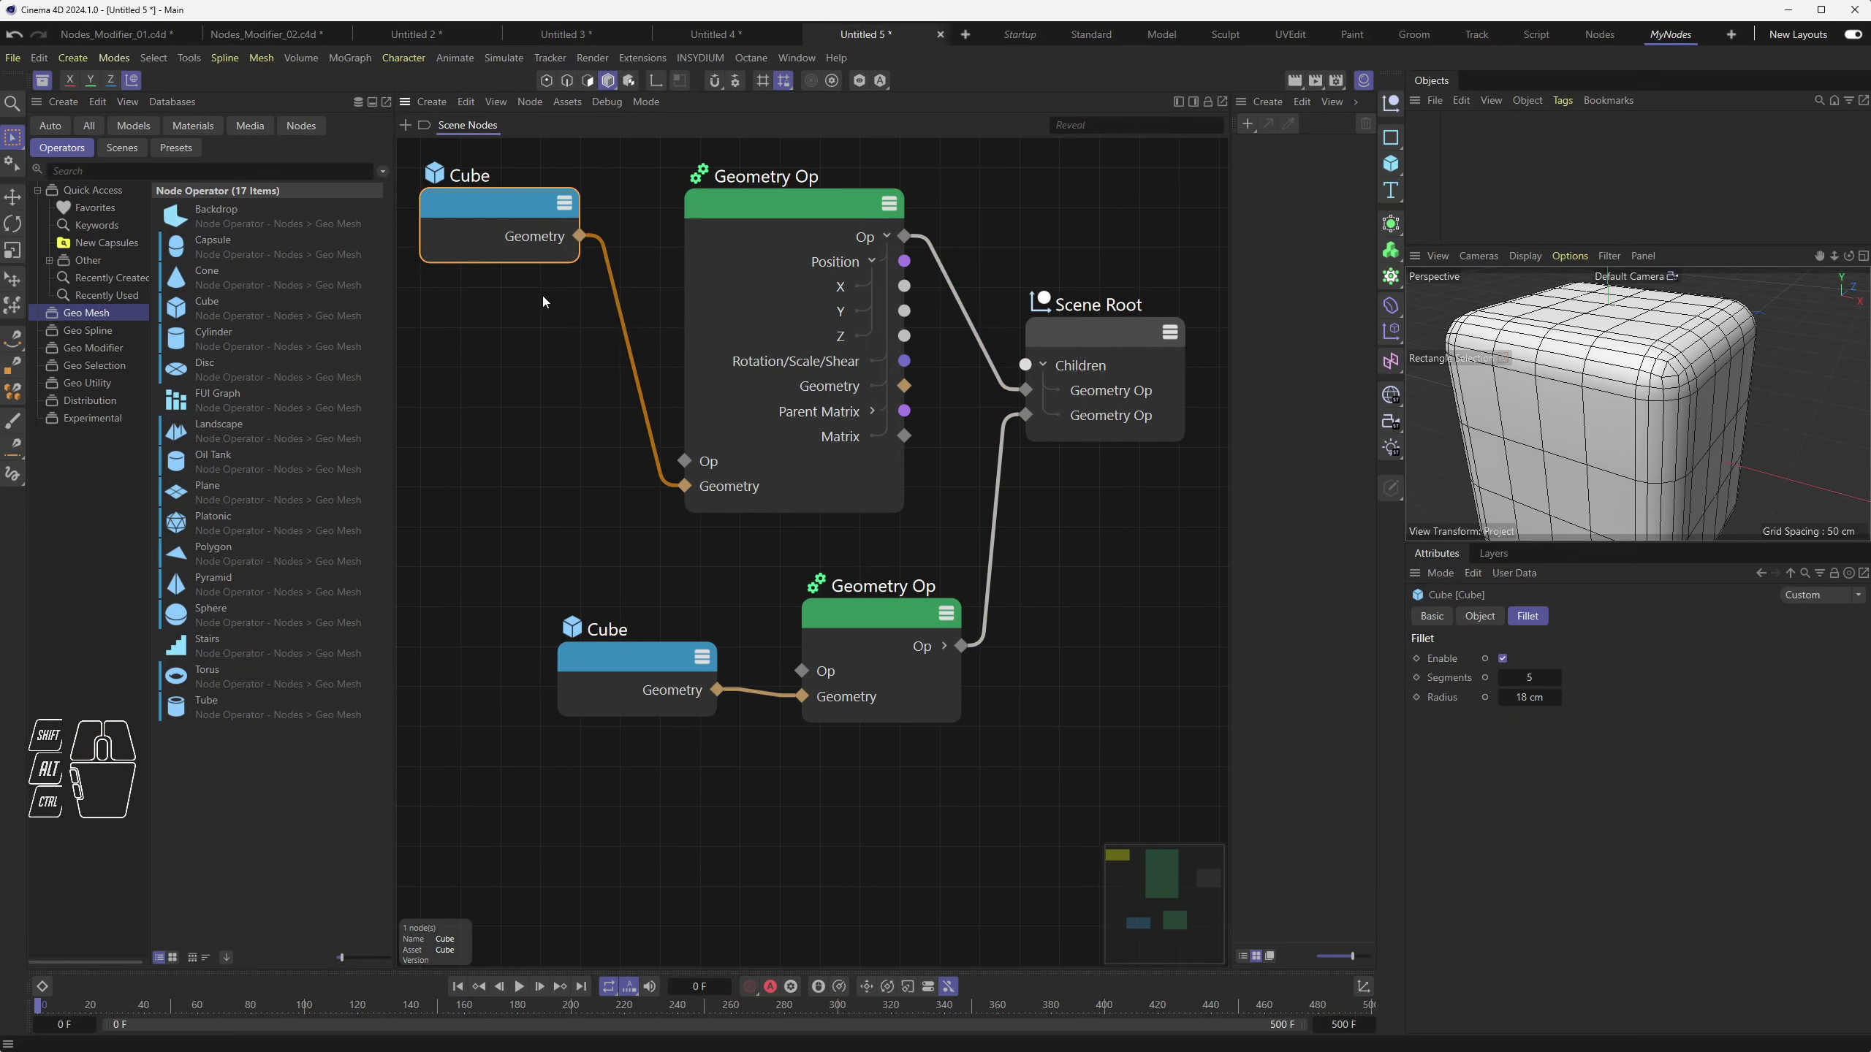
pyautogui.moveTo(506, 211); pyautogui.dragTo(507, 209)
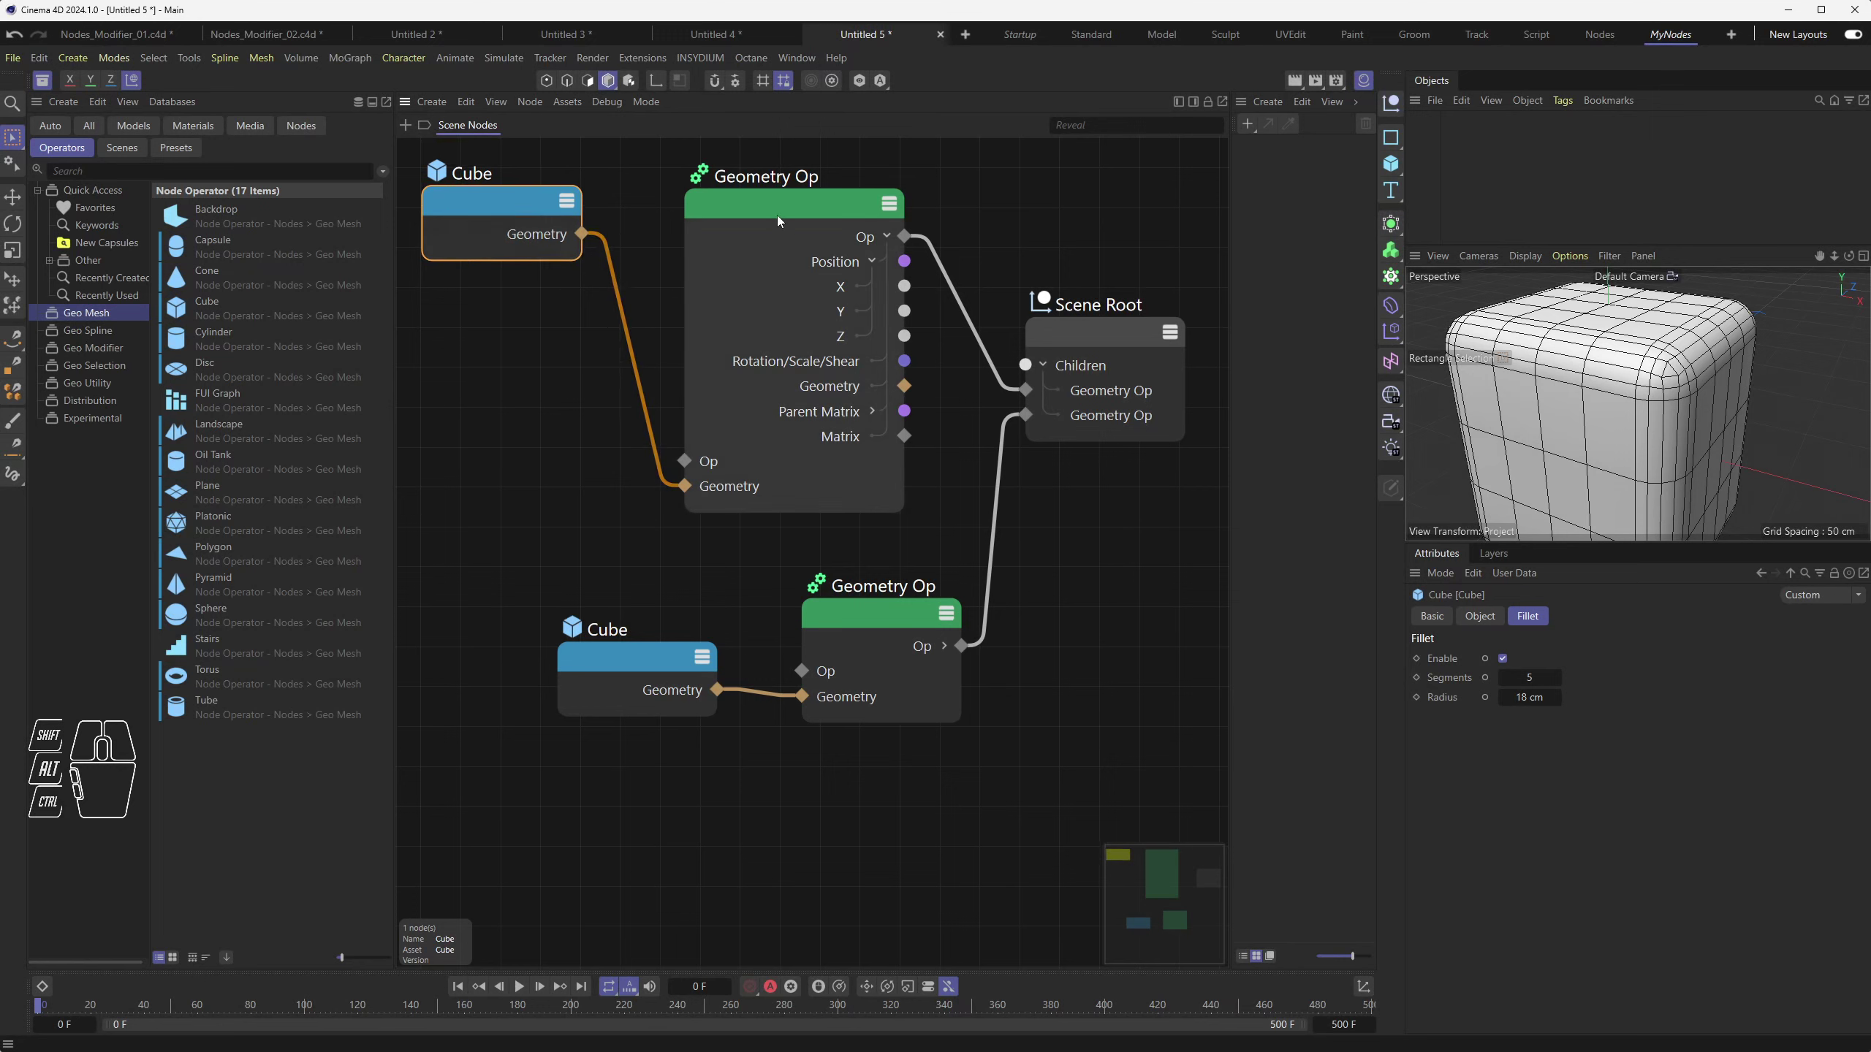
pyautogui.moveTo(772, 203); pyautogui.dragTo(780, 204)
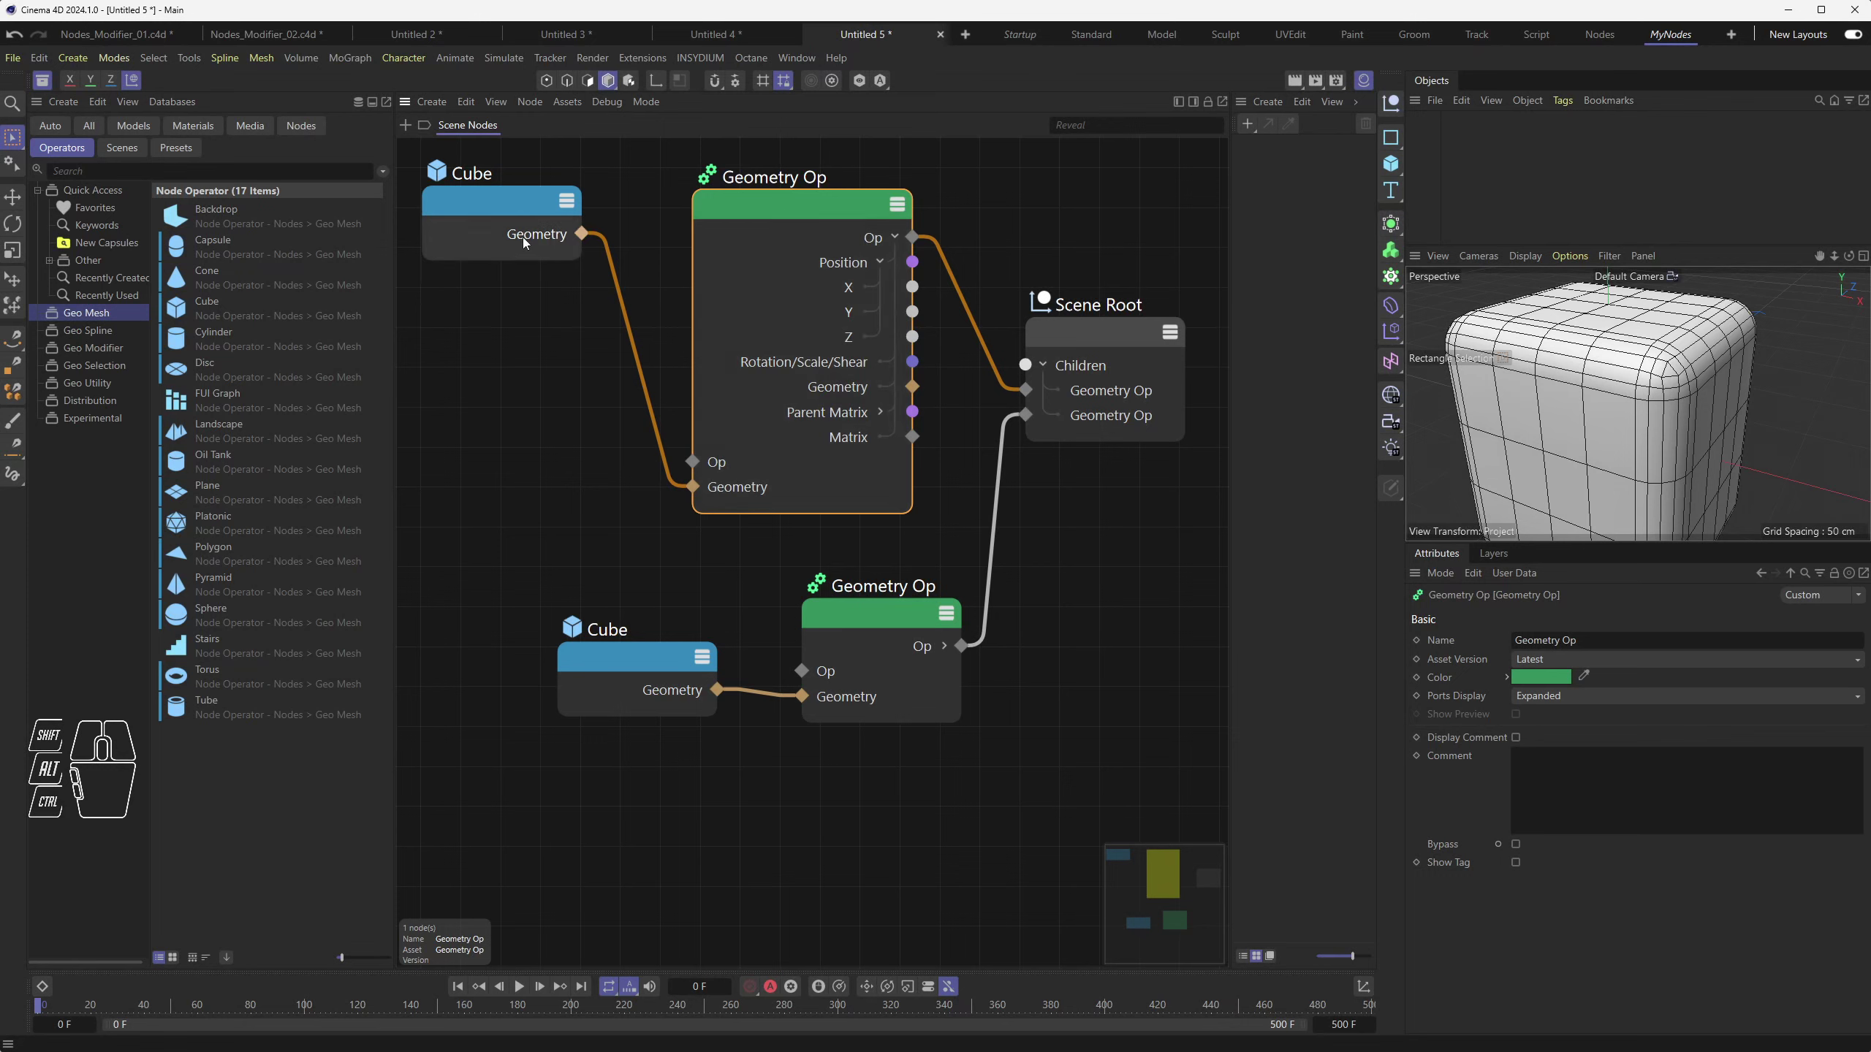
pyautogui.moveTo(777, 197)
pyautogui.mouseDown()
pyautogui.moveTo(808, 208)
pyautogui.moveTo(782, 209)
pyautogui.mouseUp()
# Examine the upper Geometry Op's Position X, Y and Z ports and the commands available for the node
pyautogui.click(845, 266)
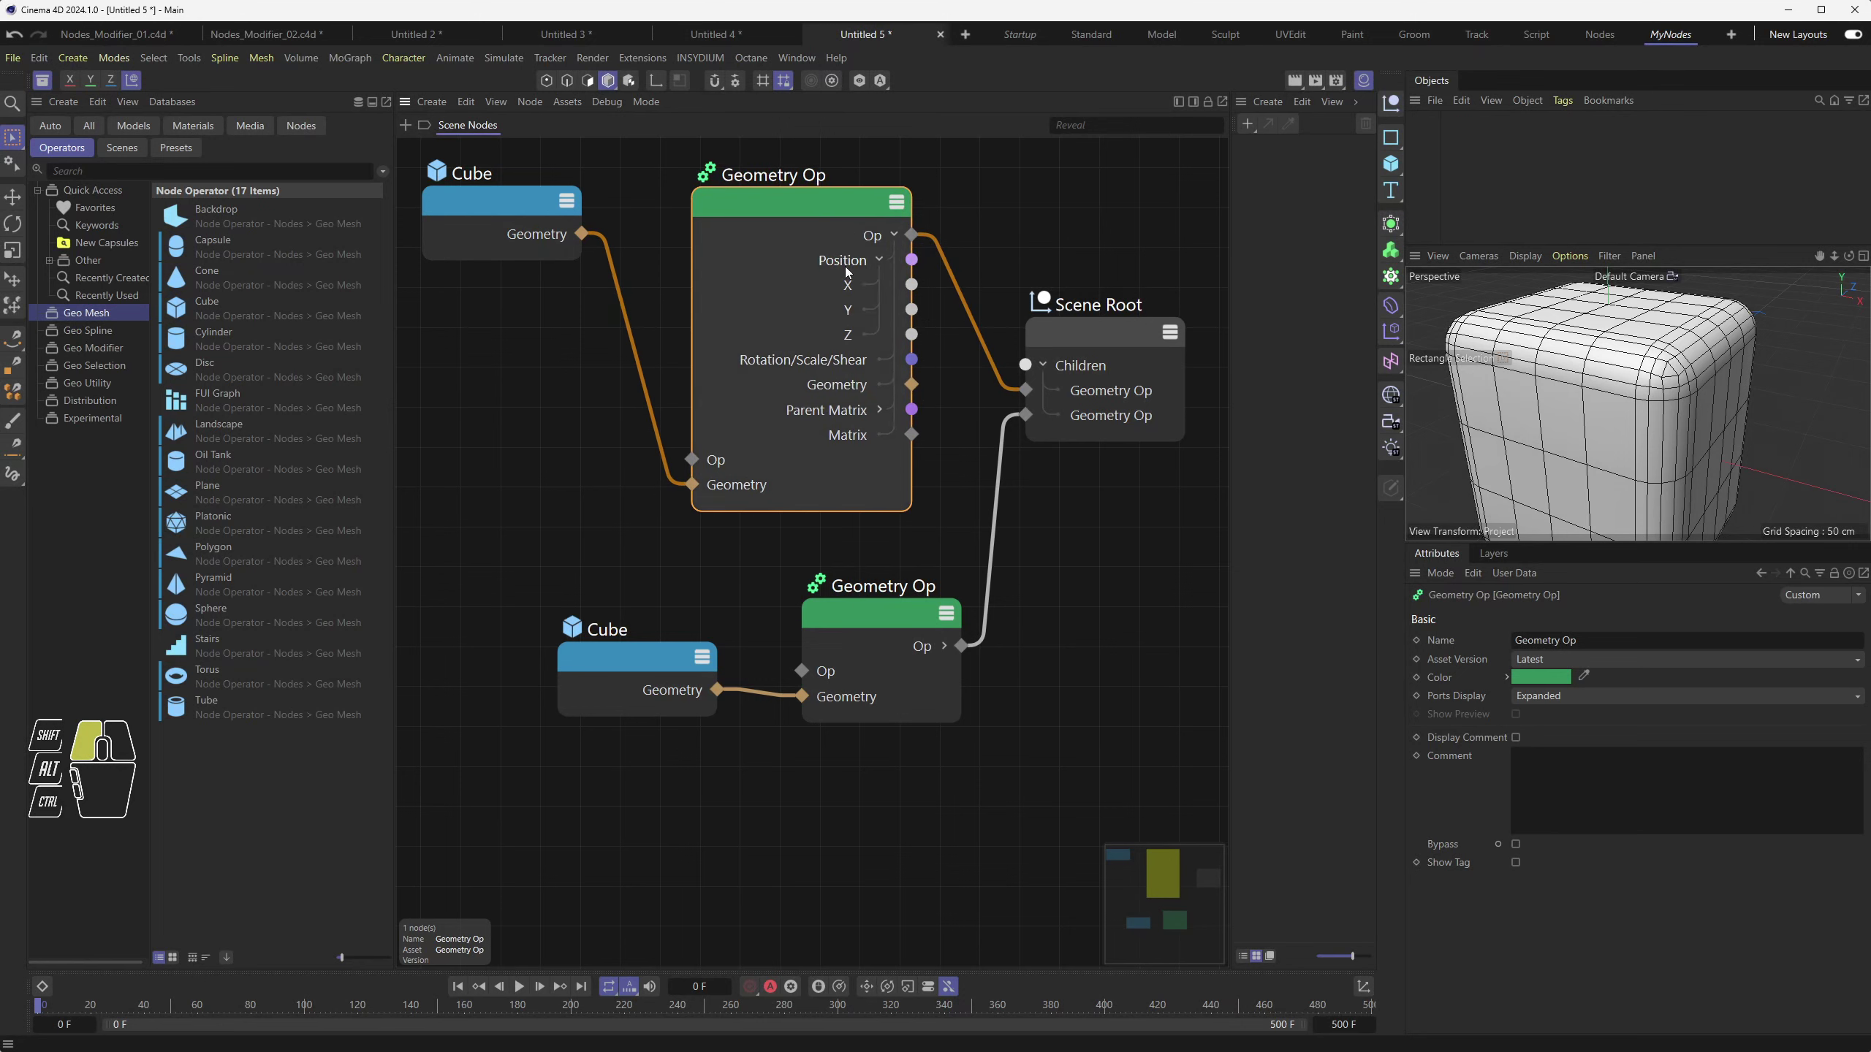
pyautogui.click(844, 295)
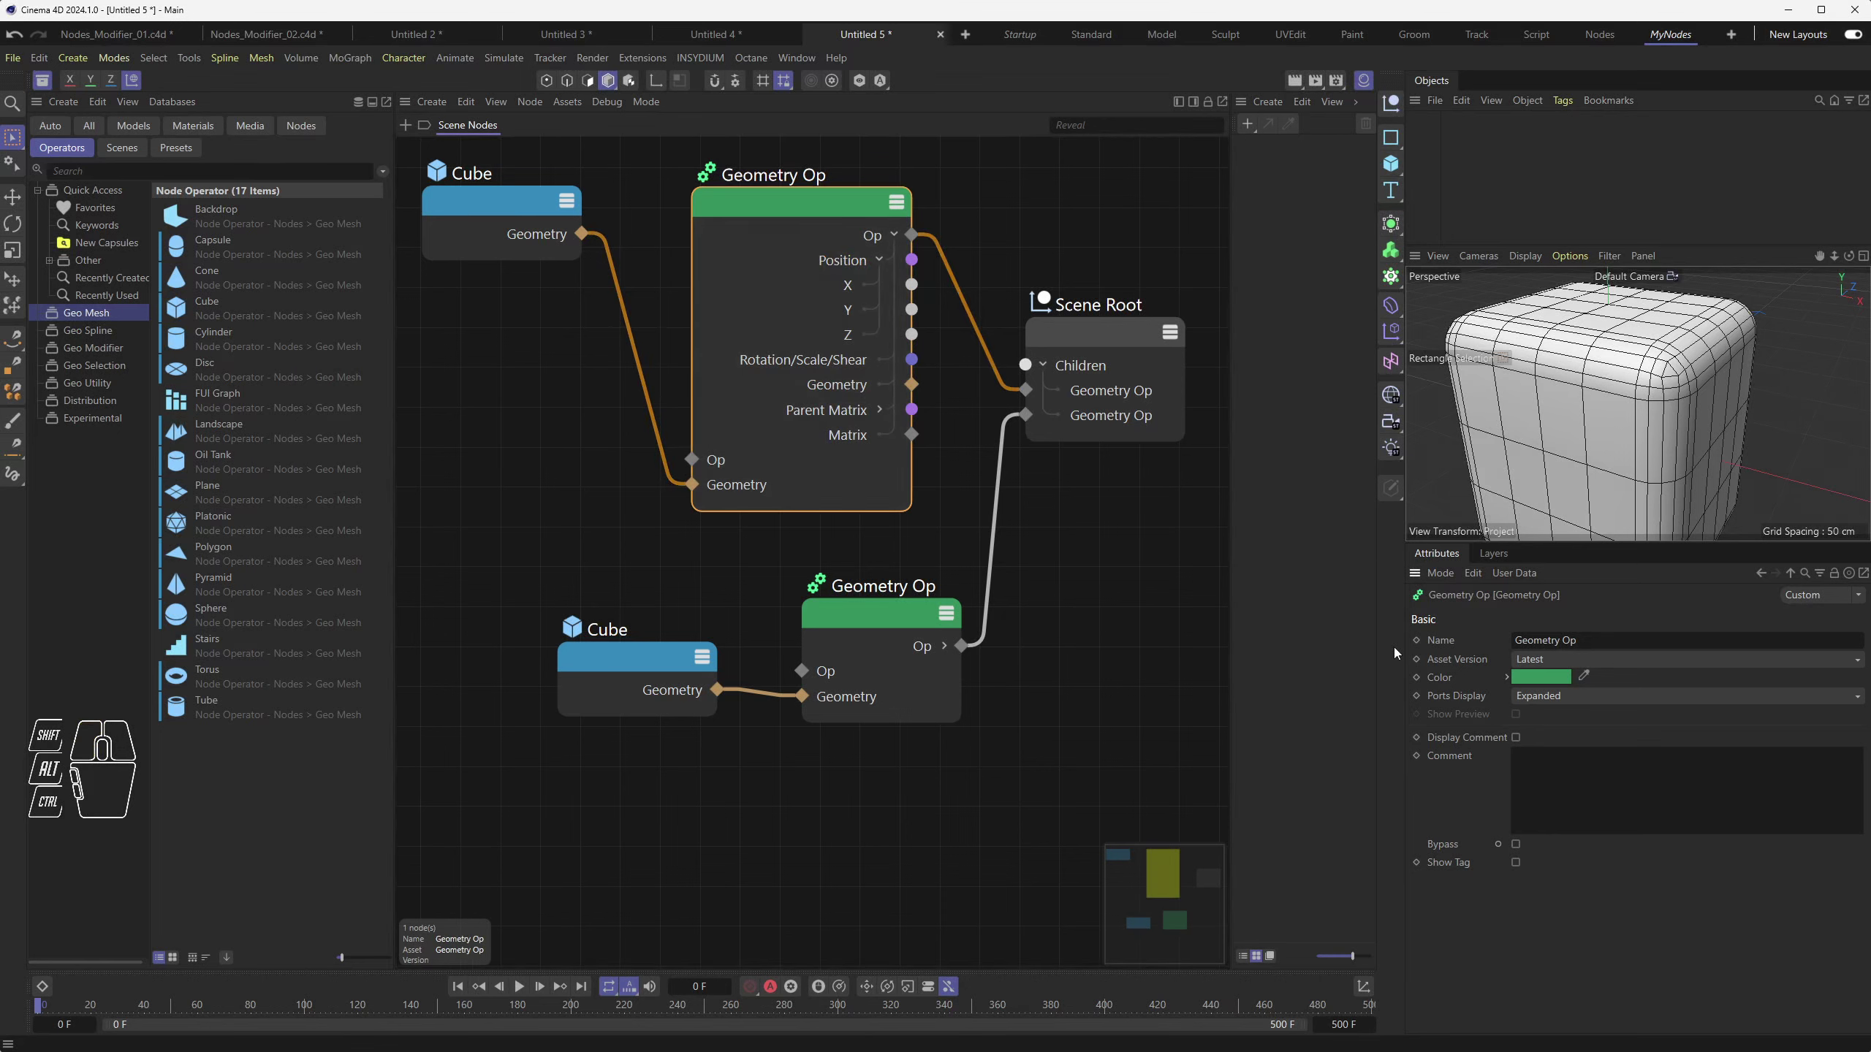
pyautogui.doubleClick(756, 205)
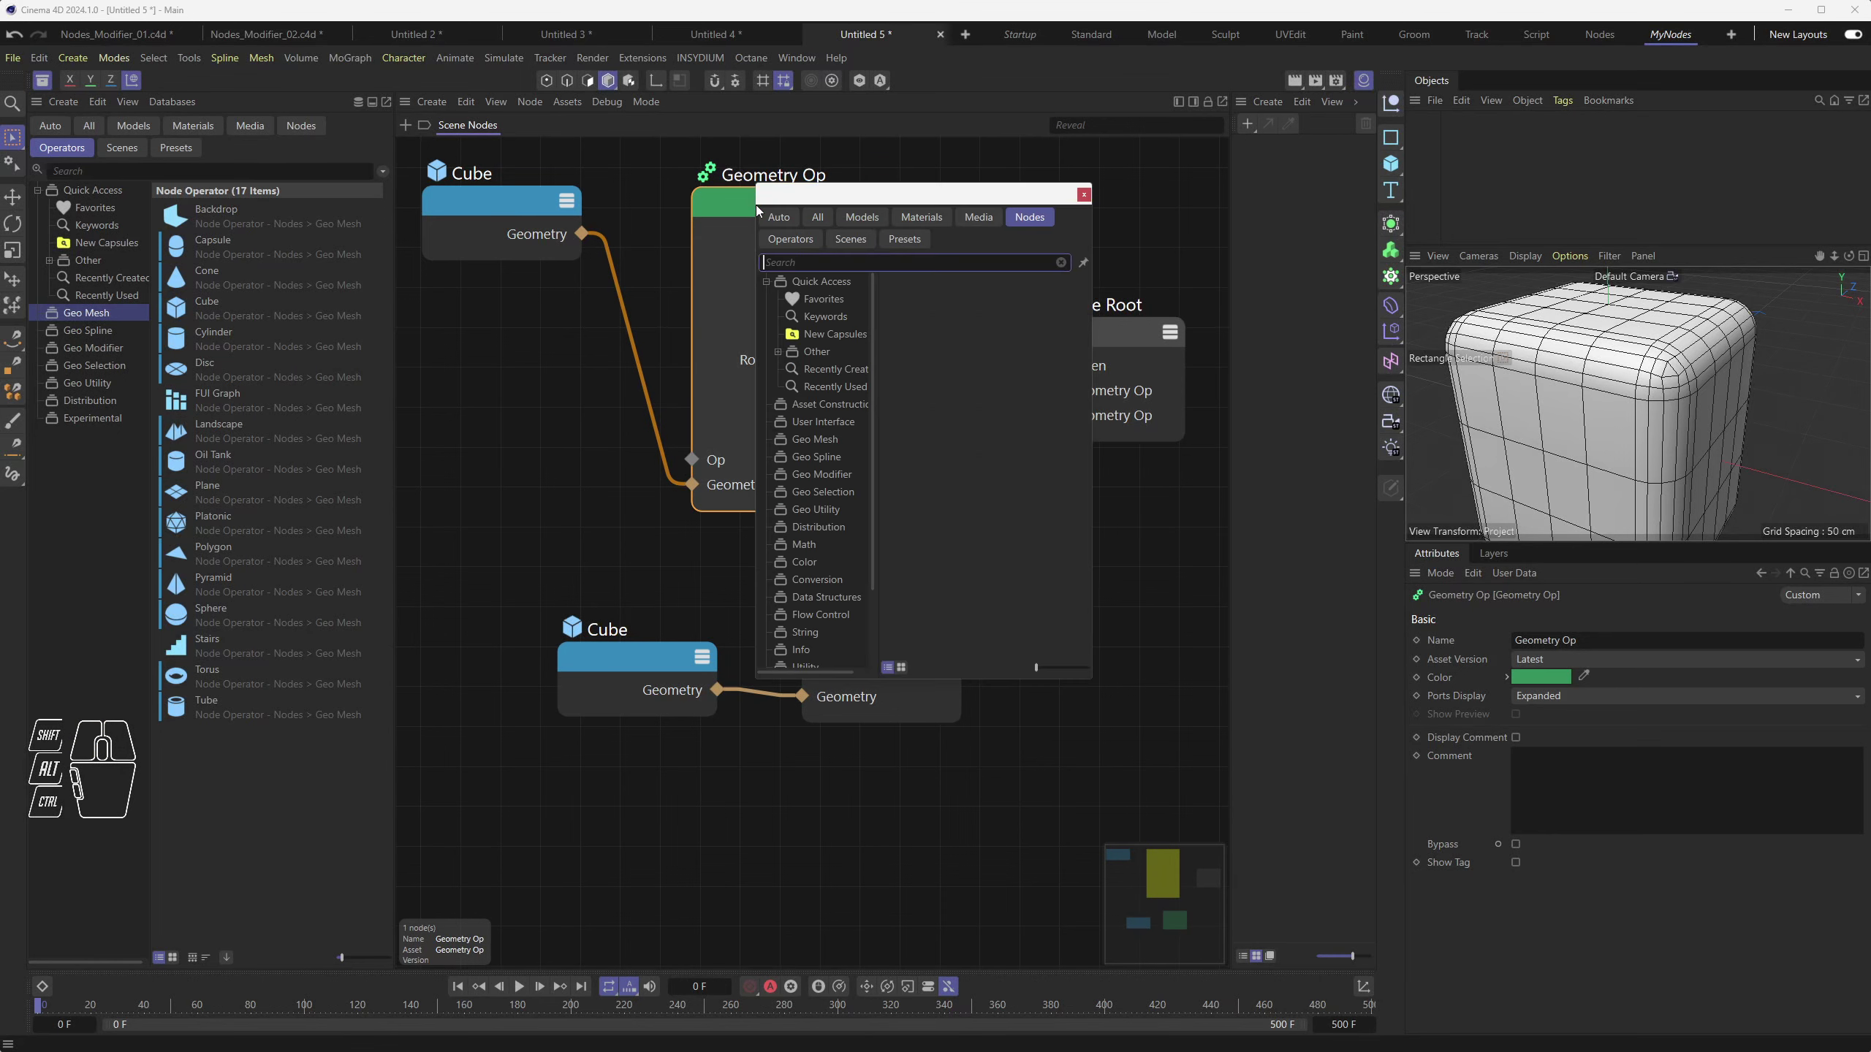
pyautogui.click(1084, 193)
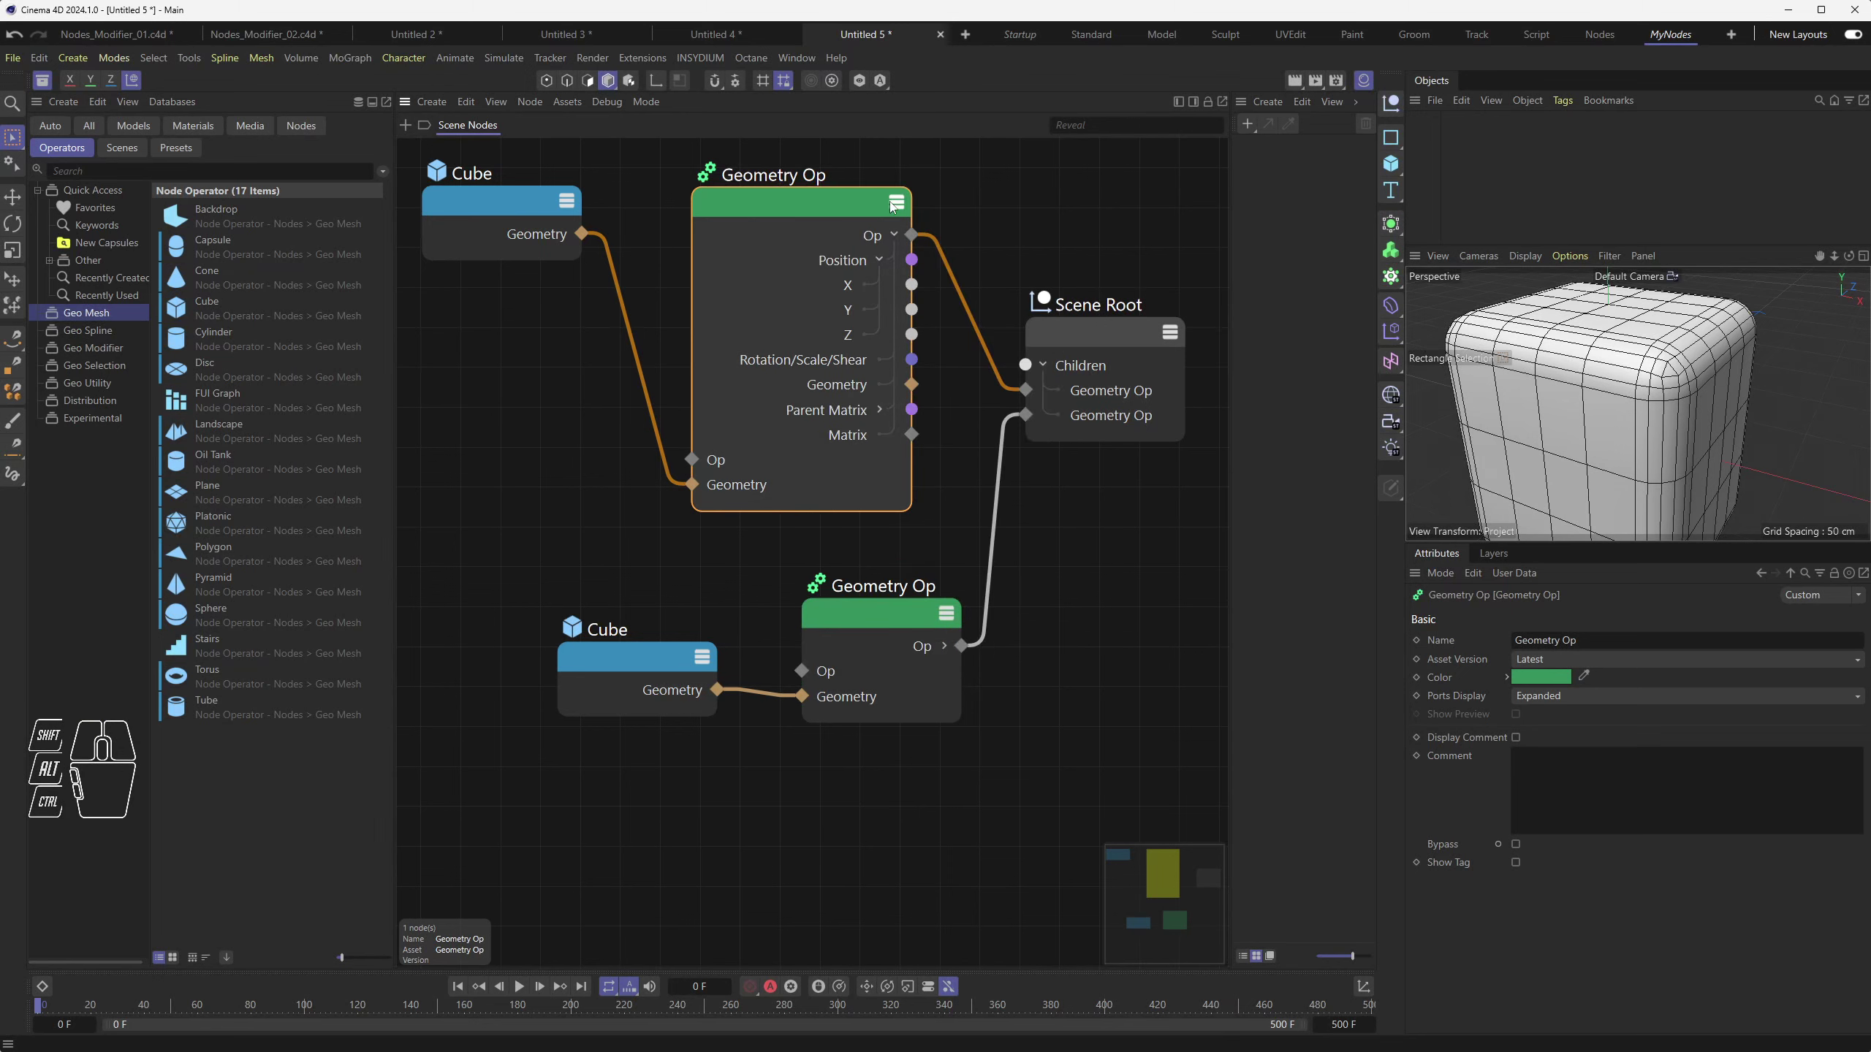
pyautogui.rightClick(810, 197)
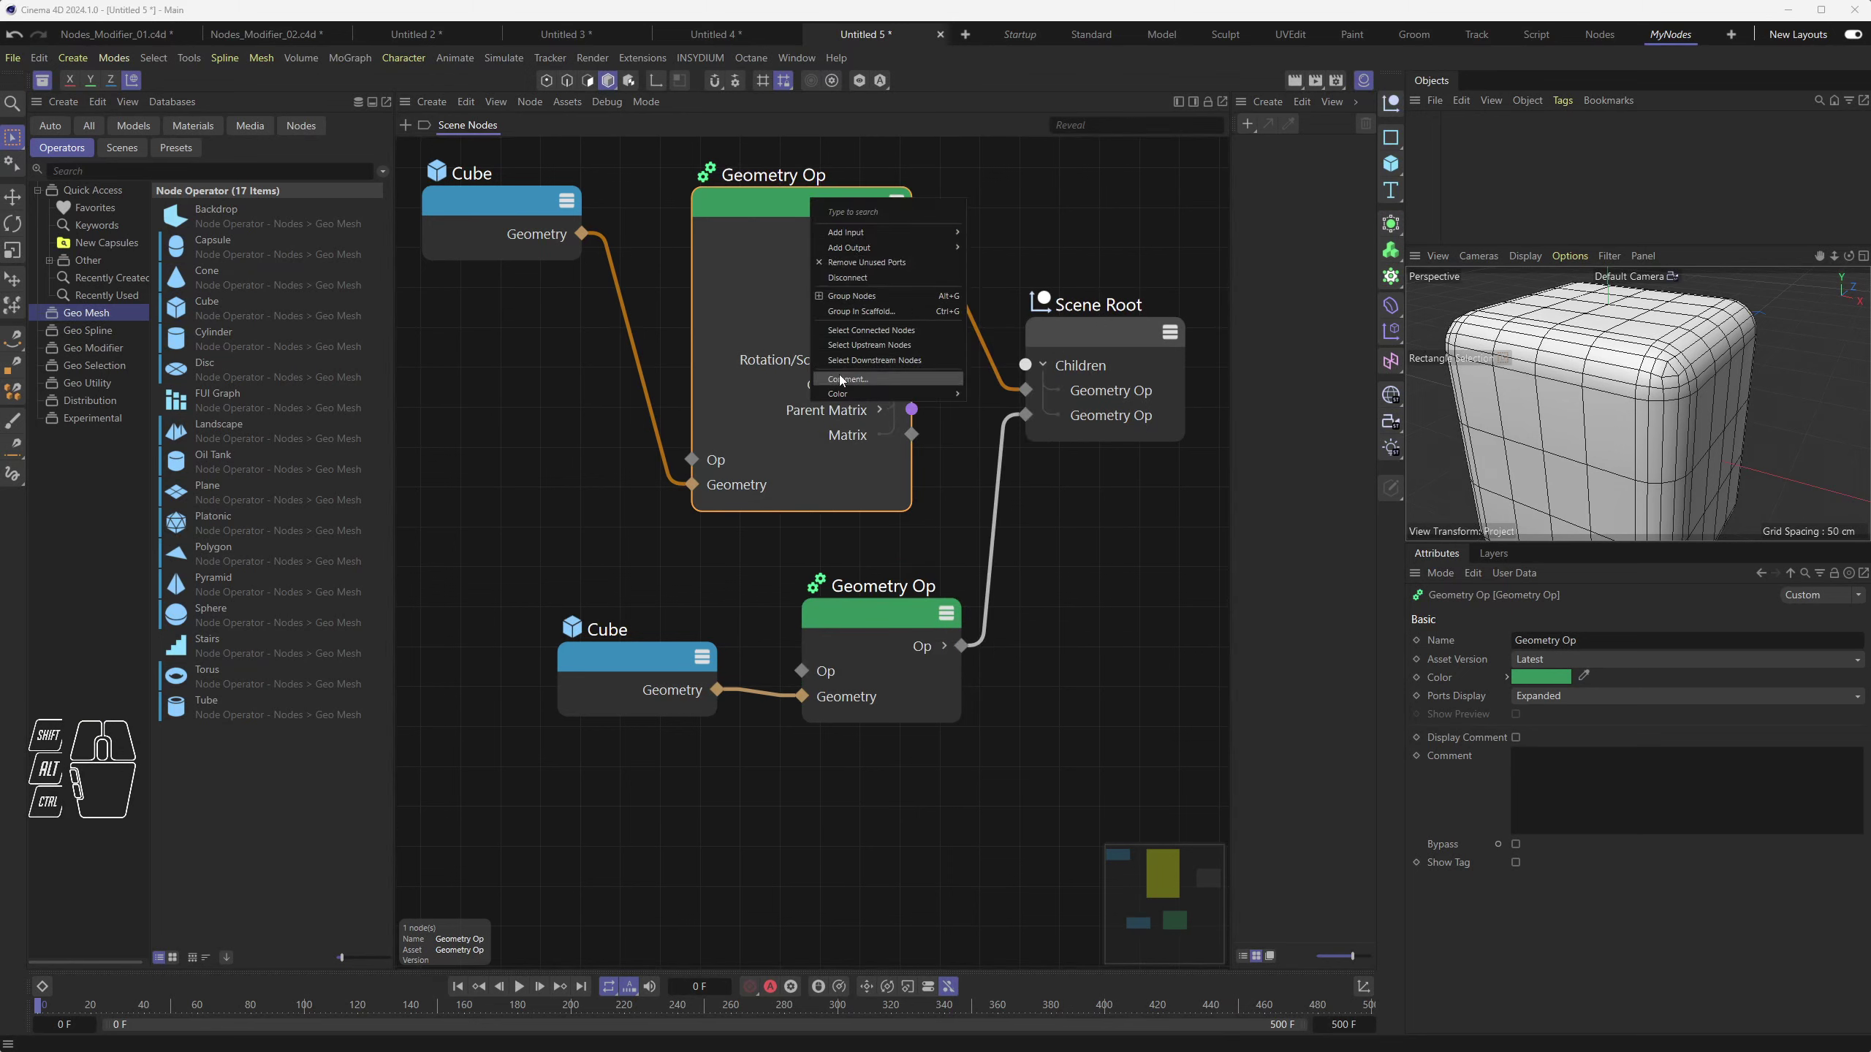
pyautogui.press('Escape')
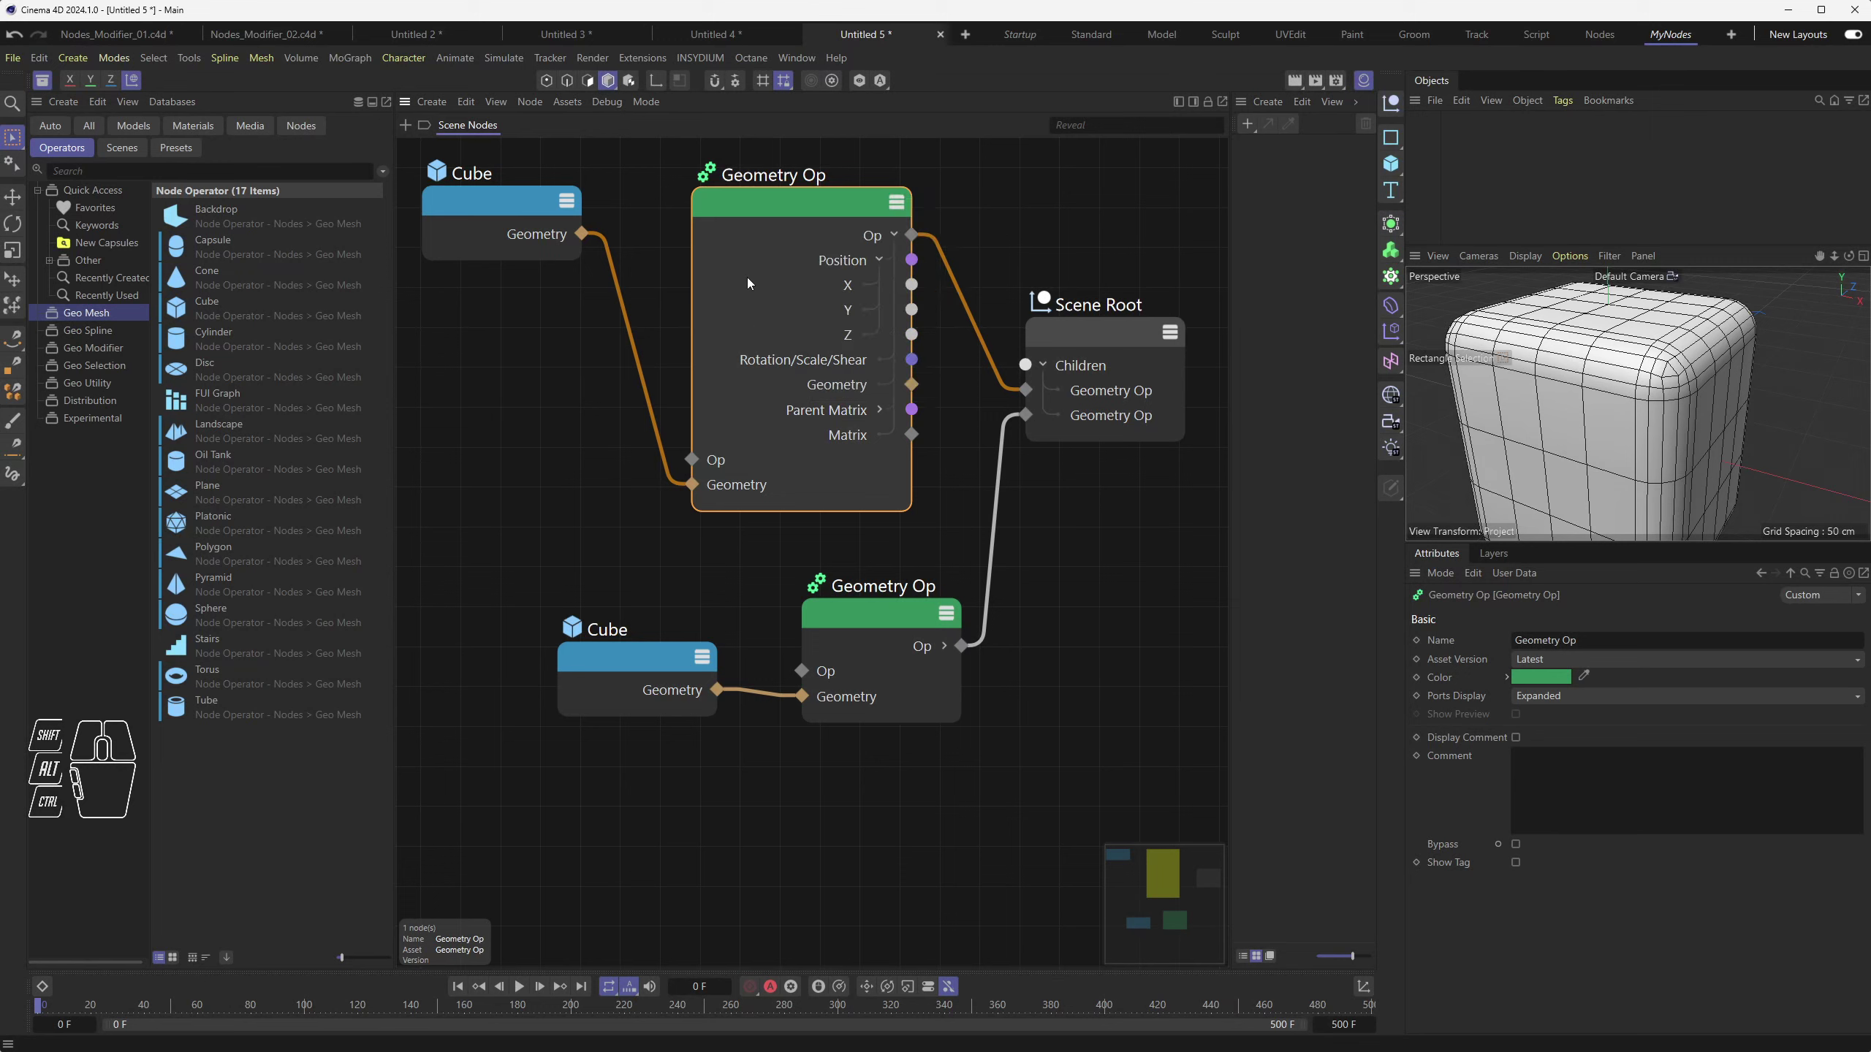
pyautogui.click(847, 292)
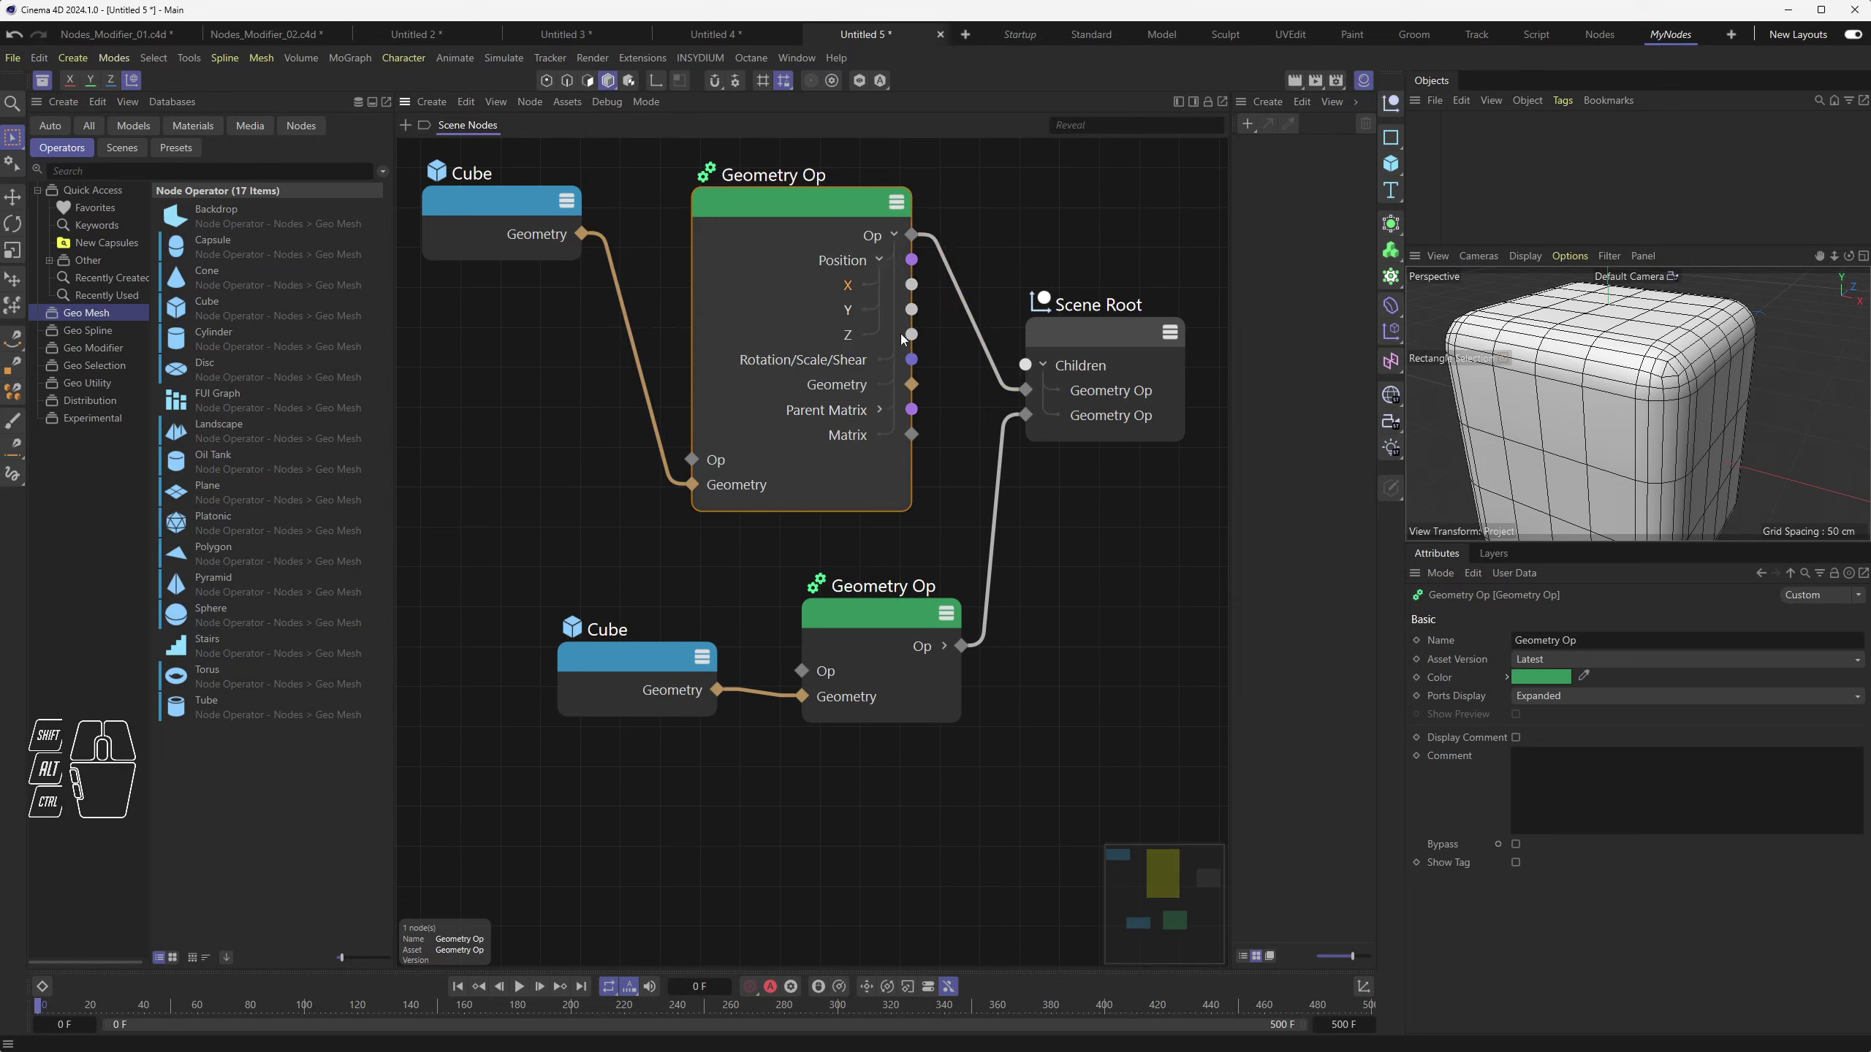
# Collapse the upper Geometry Op's Position output to inspect its Rotation/Scale/Shear port, and expand Position into X, Y and Z again
pyautogui.moveTo(772, 210); pyautogui.dragTo(760, 207)
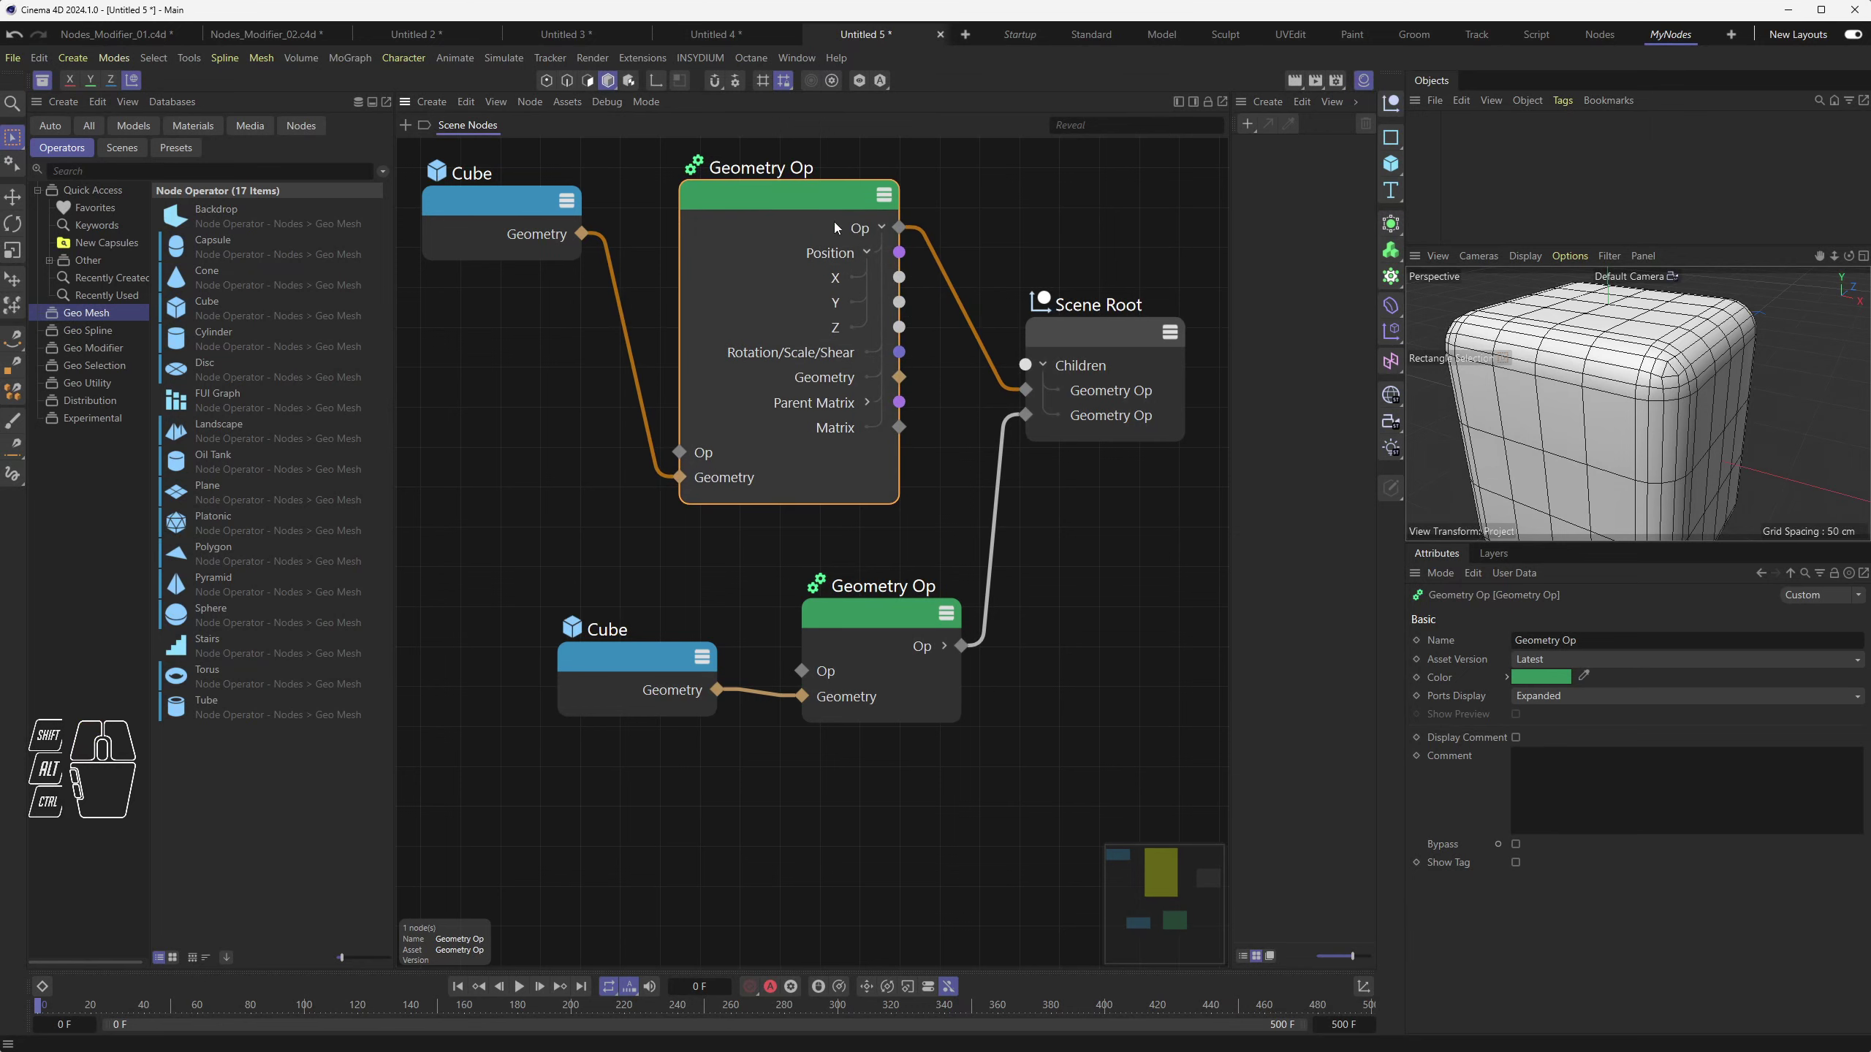
pyautogui.click(868, 253)
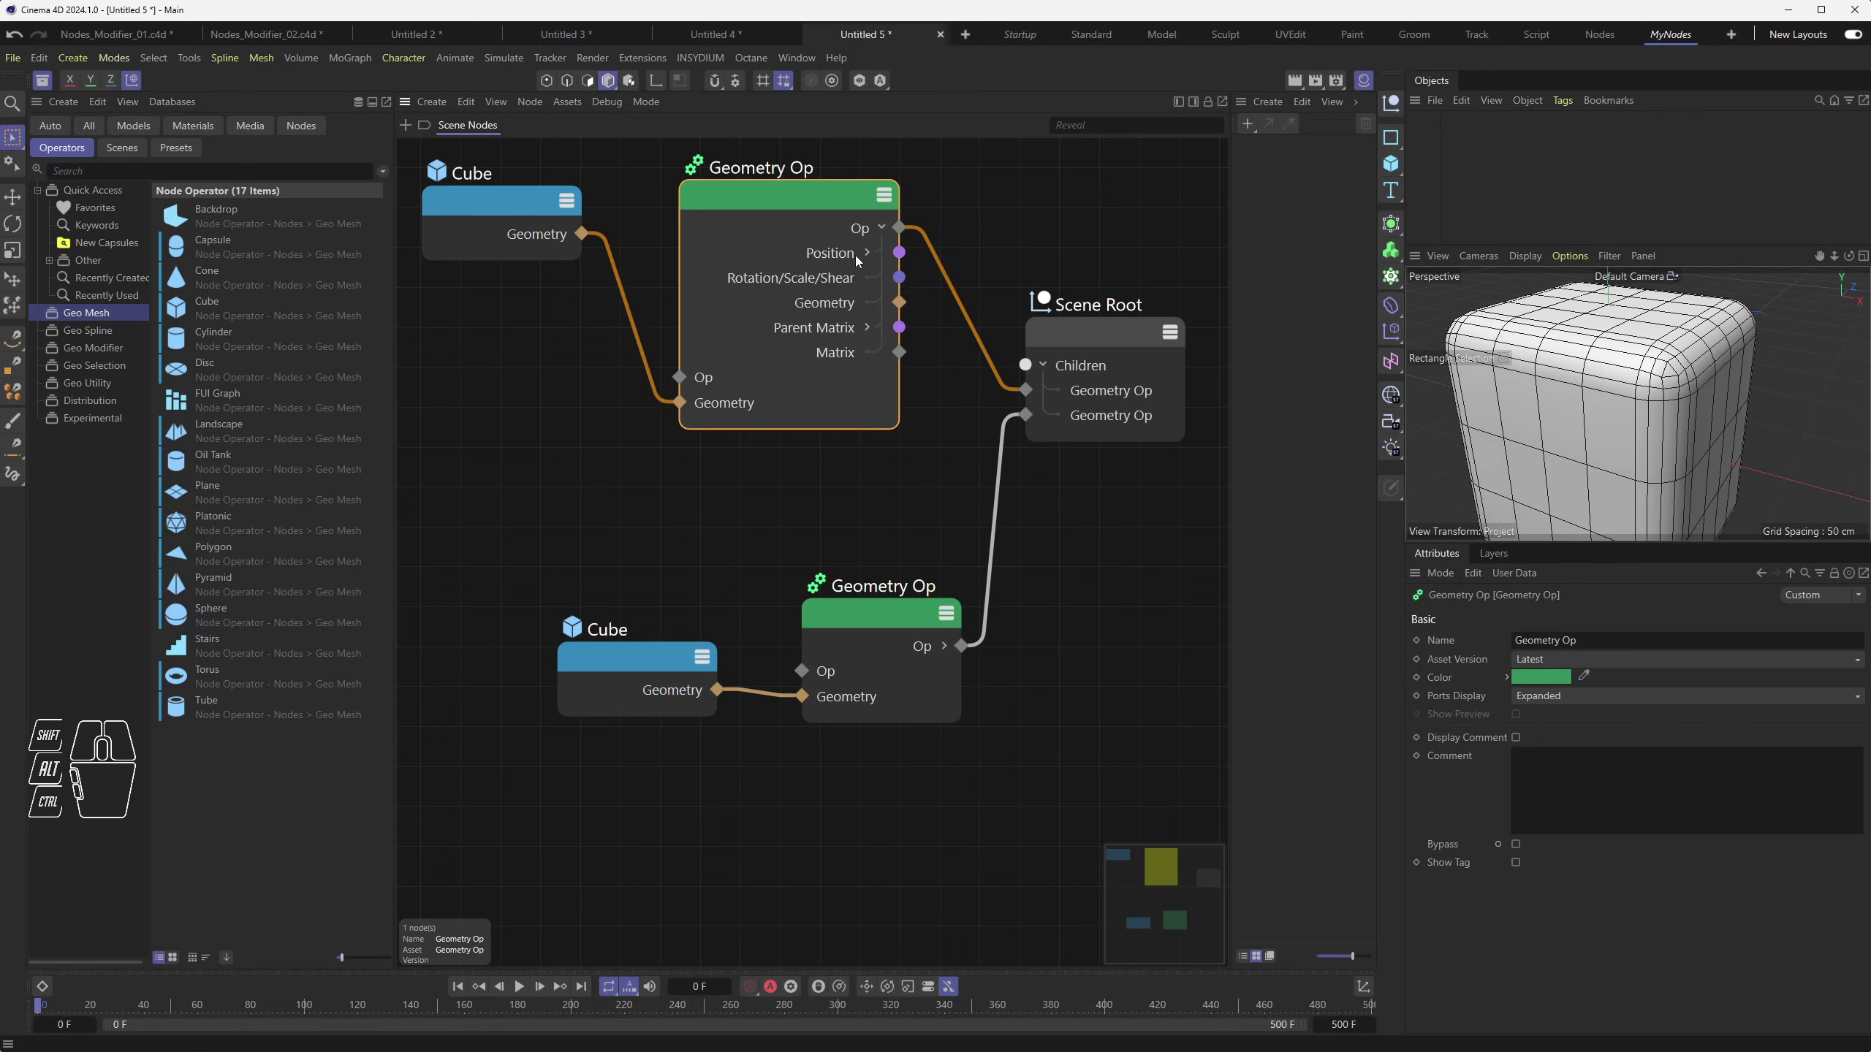
pyautogui.moveTo(794, 196)
pyautogui.mouseDown()
pyautogui.moveTo(775, 213)
pyautogui.moveTo(791, 209)
pyautogui.mouseUp()
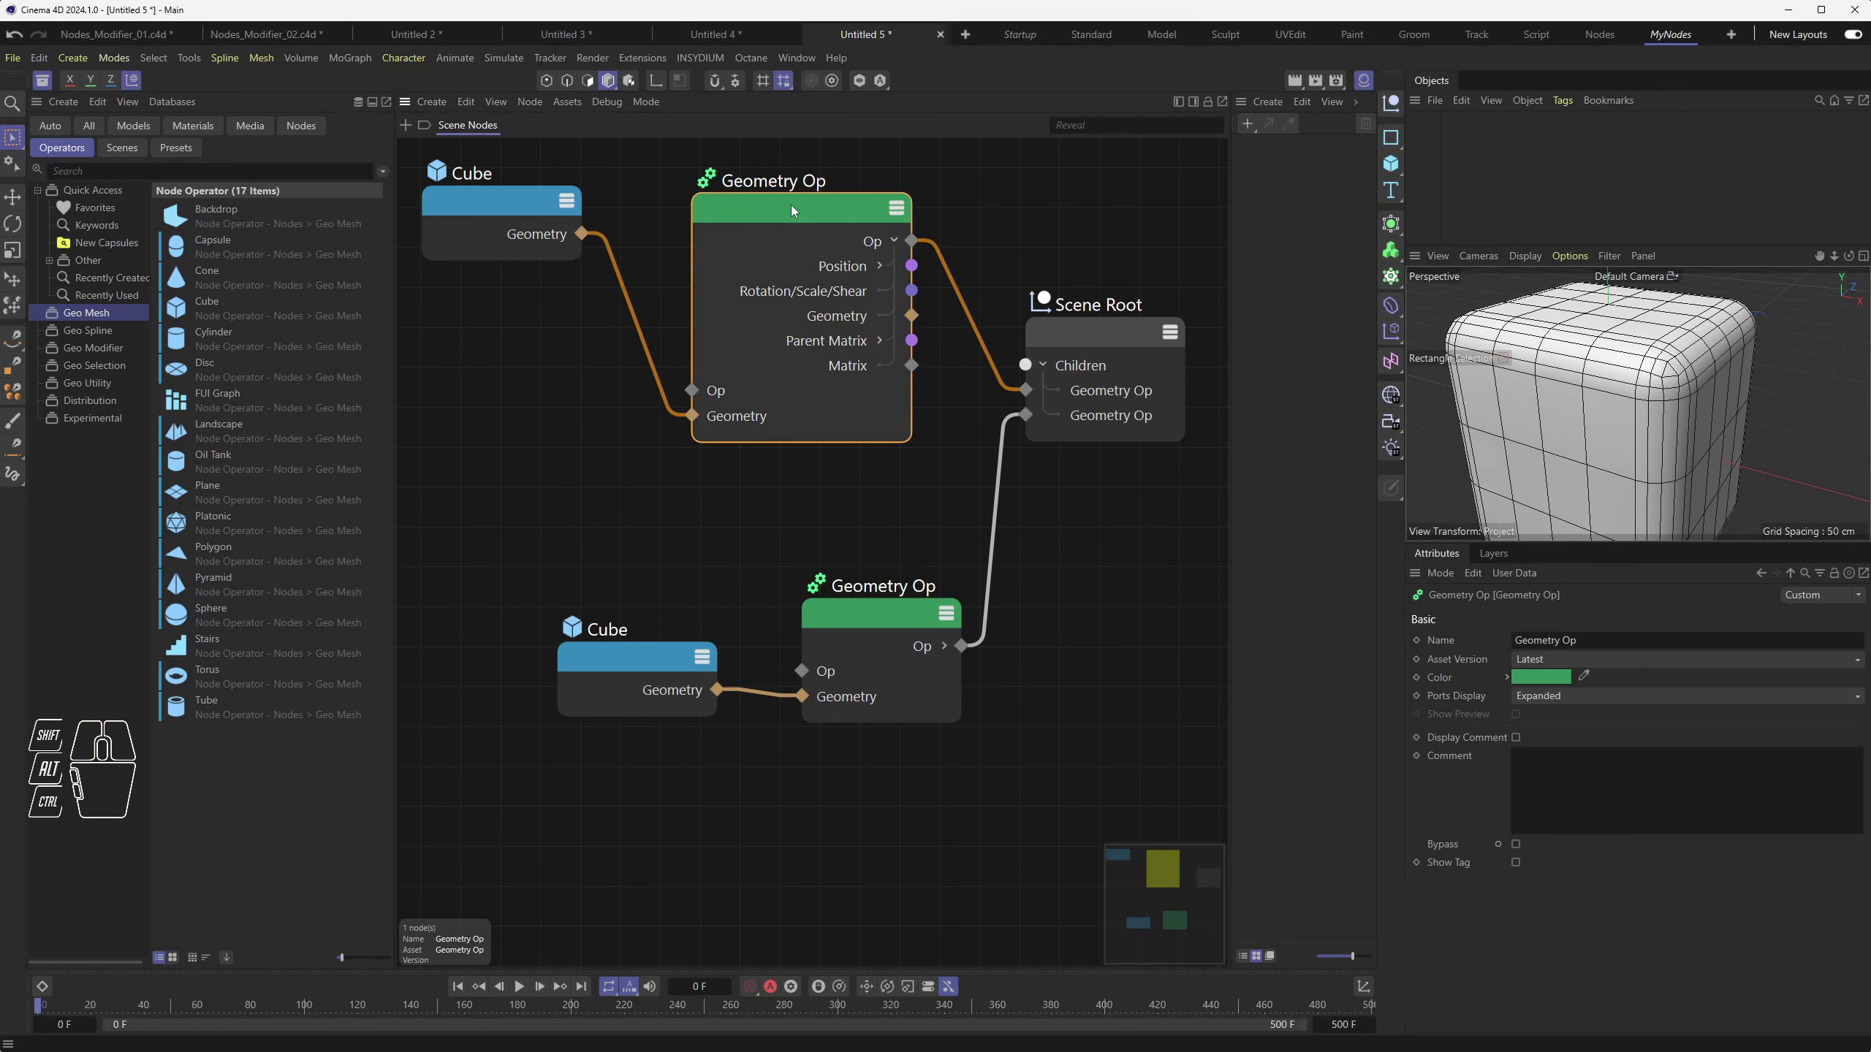
pyautogui.click(879, 266)
pyautogui.click(879, 267)
pyautogui.click(769, 293)
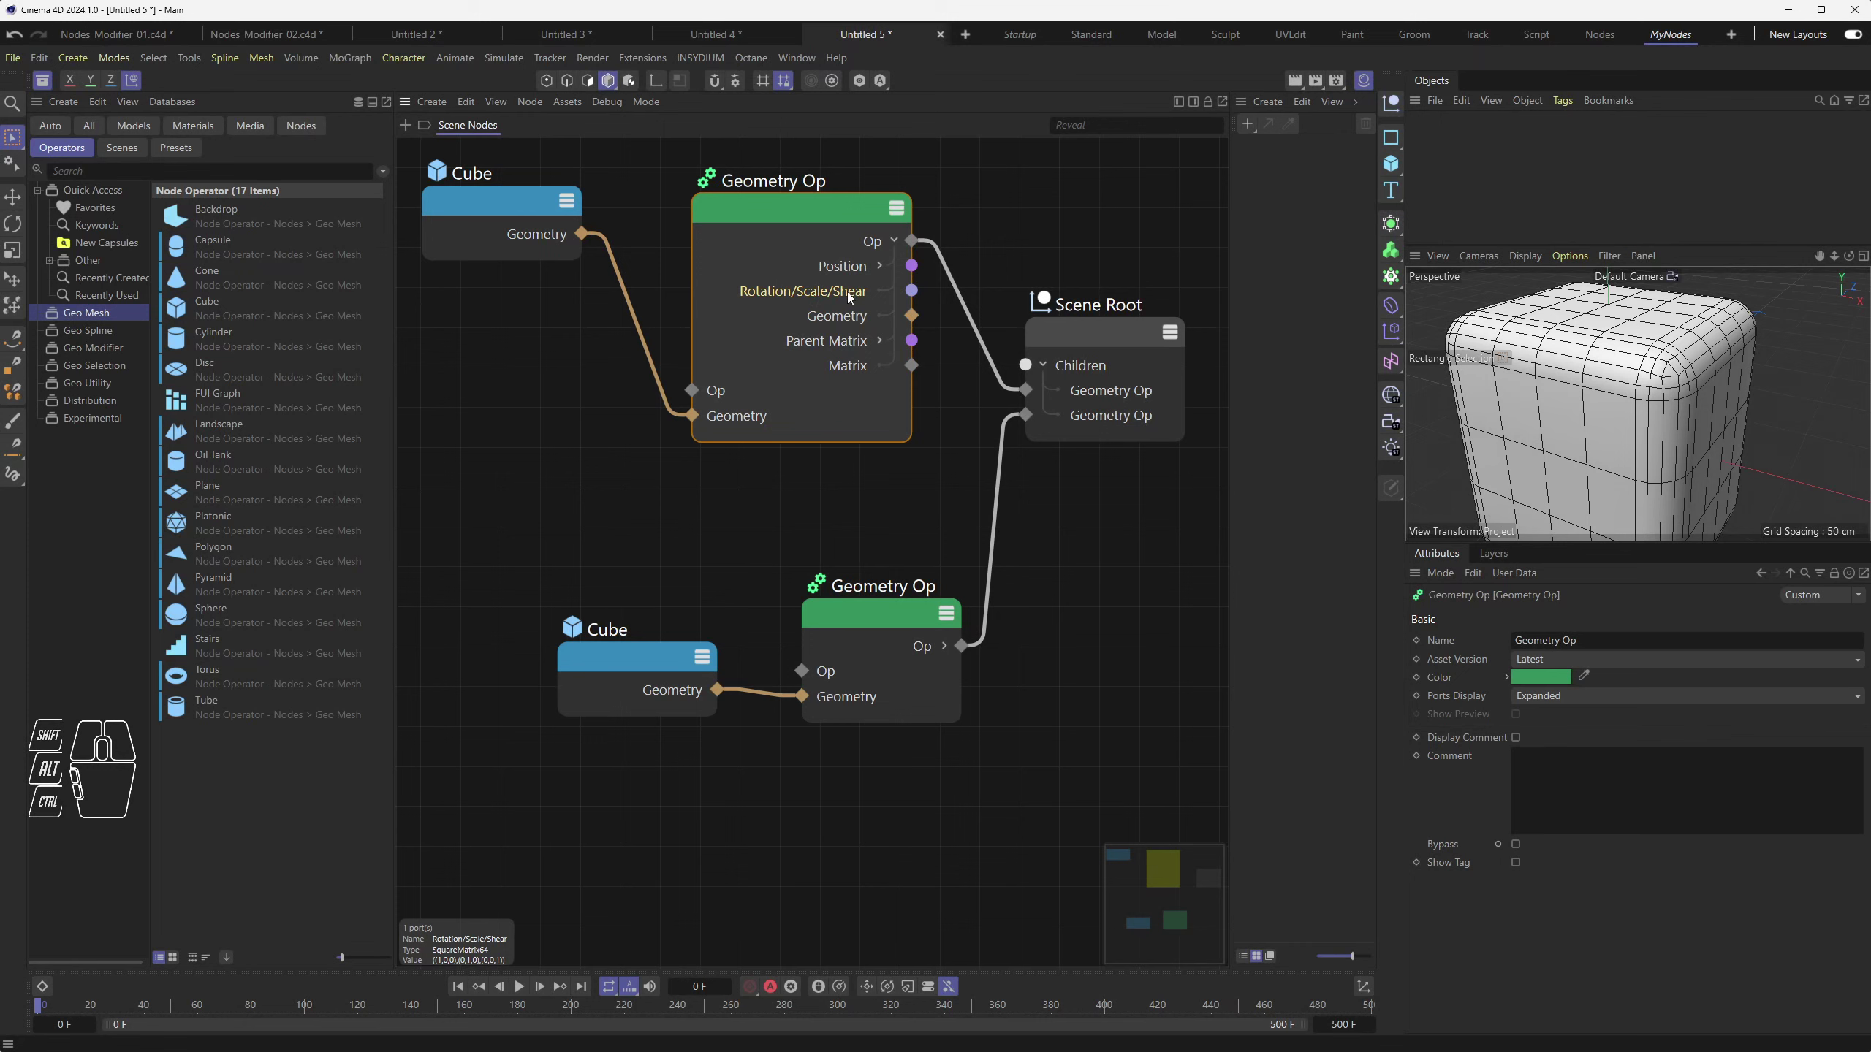
pyautogui.click(880, 267)
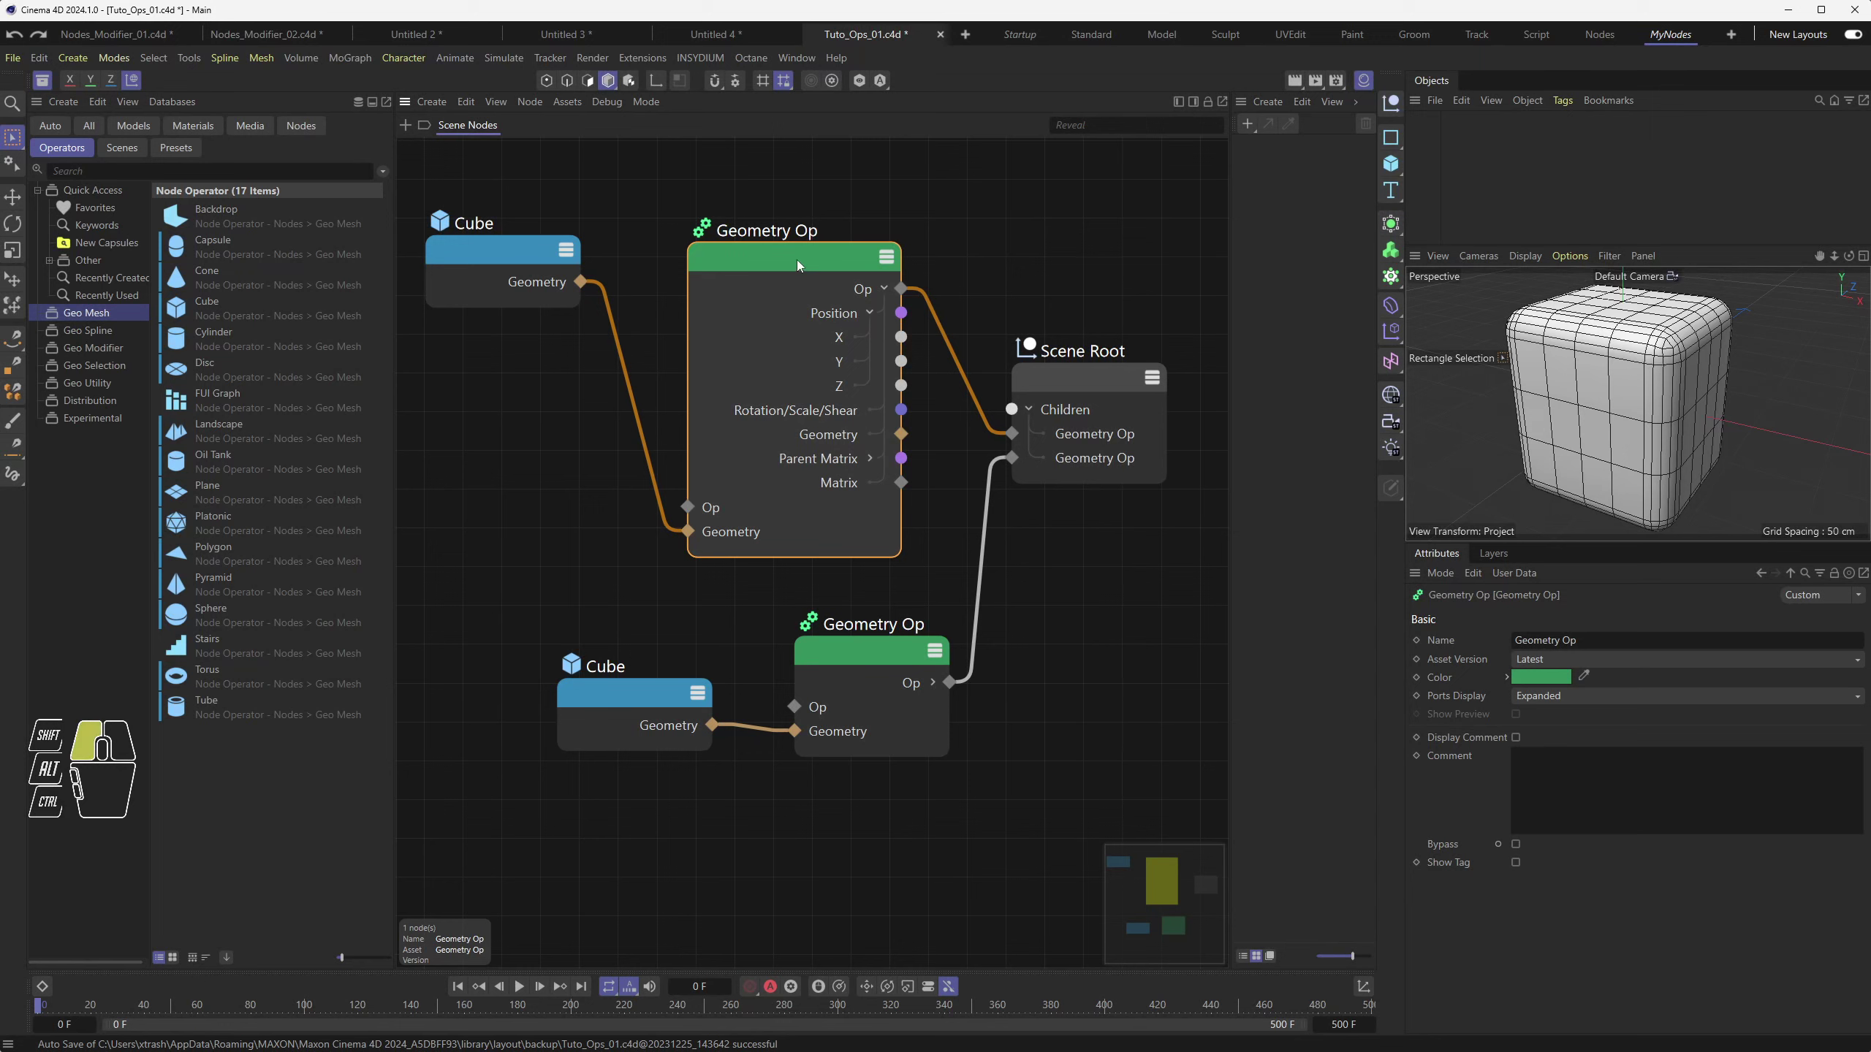
pyautogui.moveTo(796, 260); pyautogui.dragTo(789, 241)
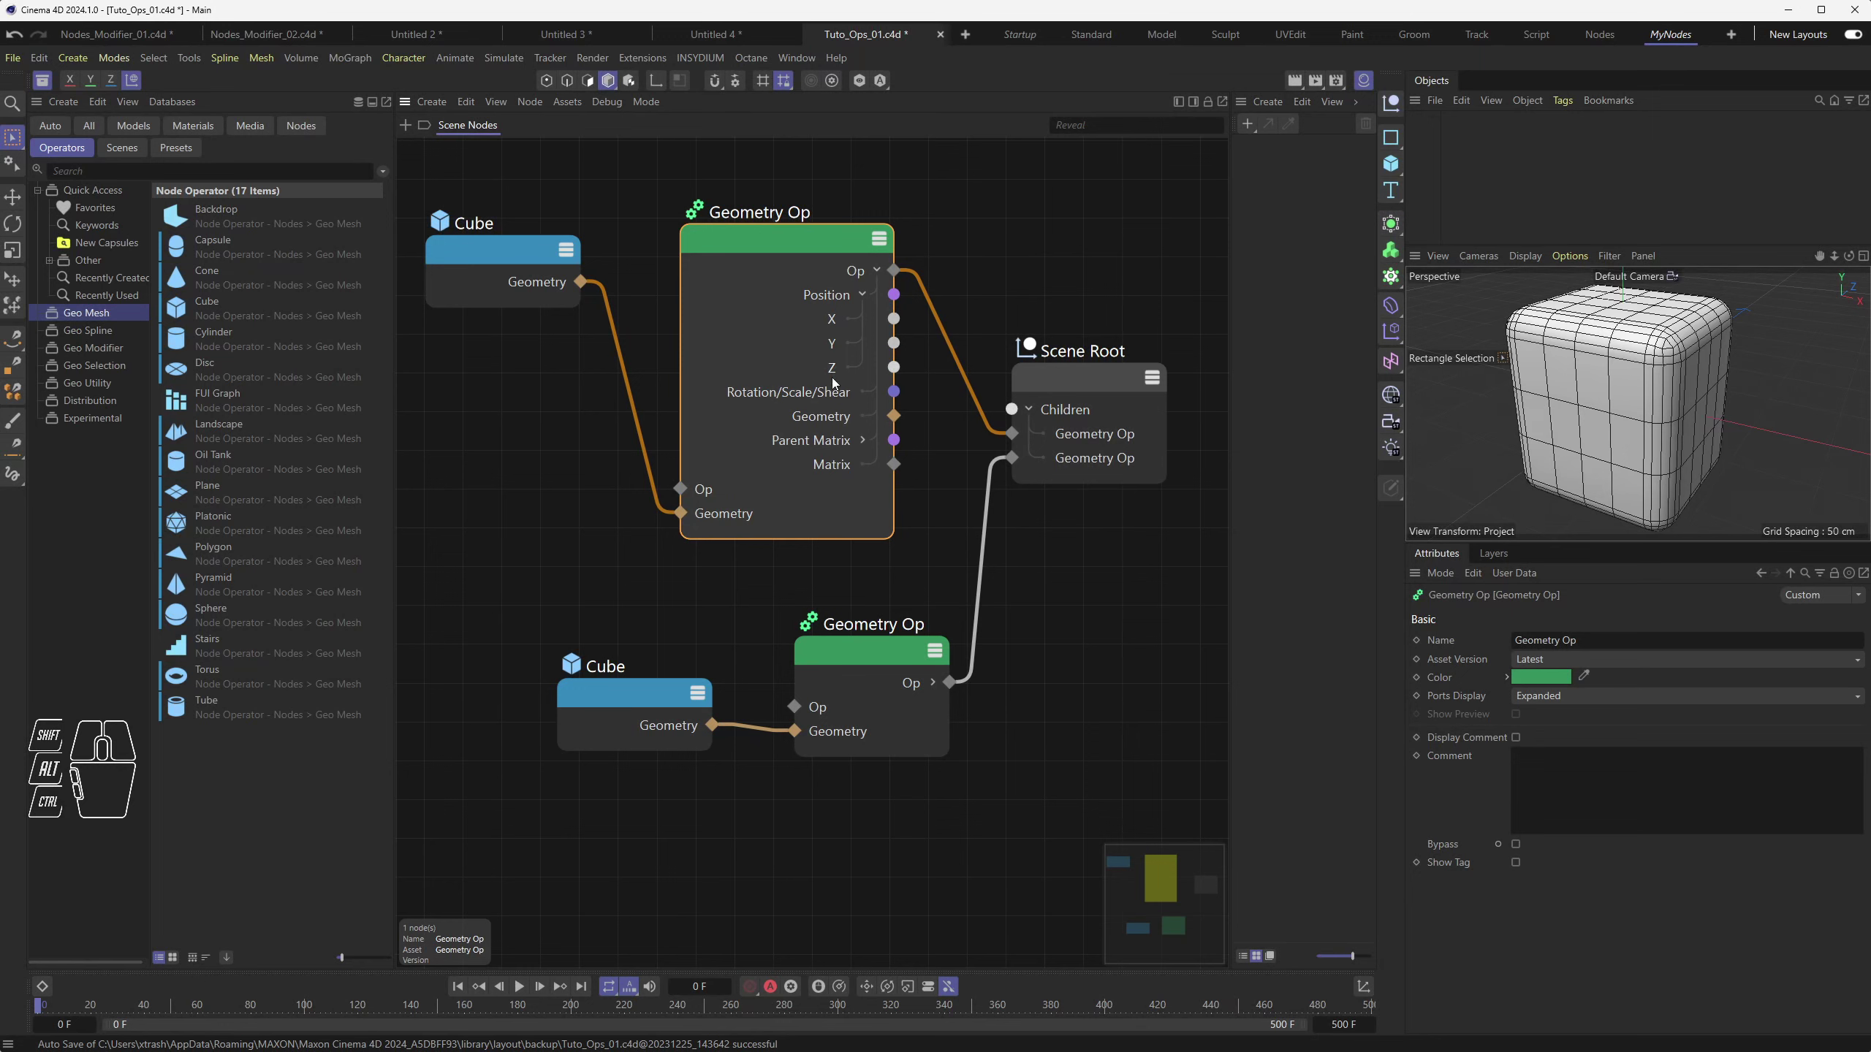
# Add a Text spline node from the Geo Spline category above the upper Geometry Op and shift it toward the Scene Root's side
pyautogui.scroll(-3, 766, 414)
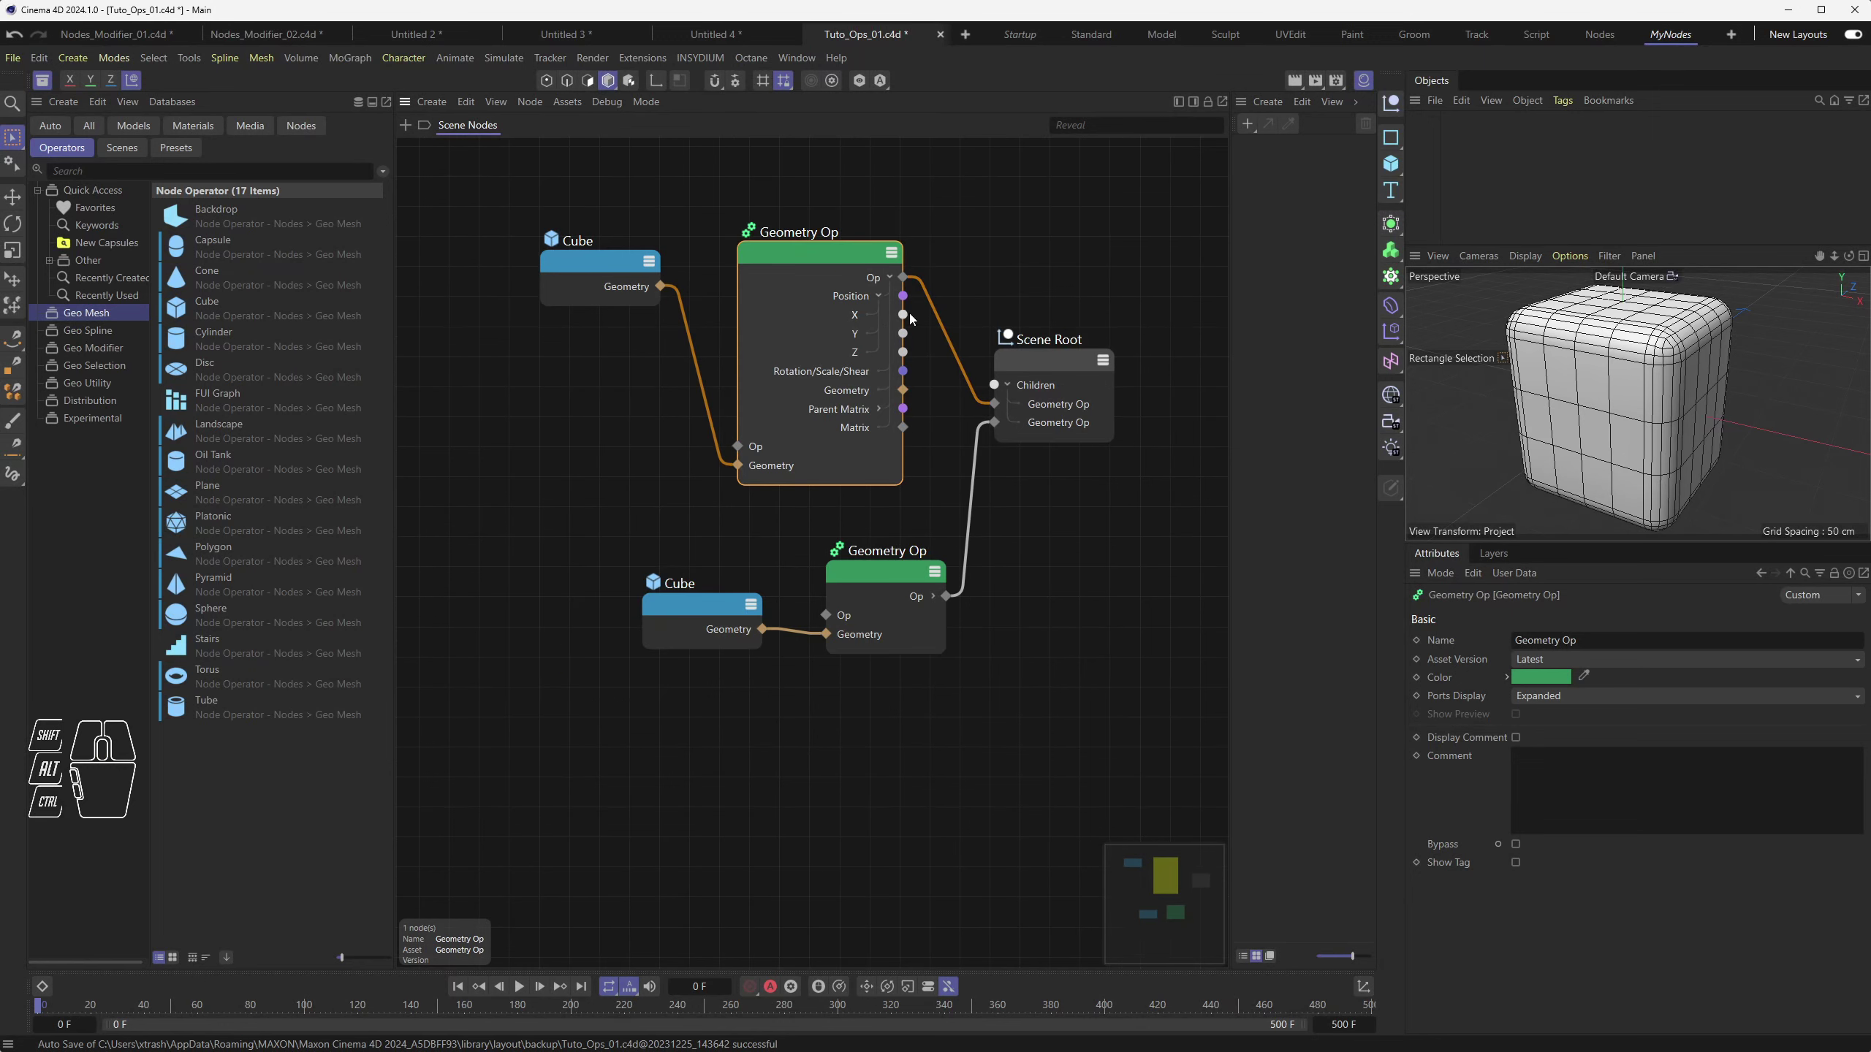
pyautogui.keyDown('alt'); pyautogui.moveTo(864, 177); pyautogui.dragTo(826, 246, button='middle'); pyautogui.keyUp('alt')
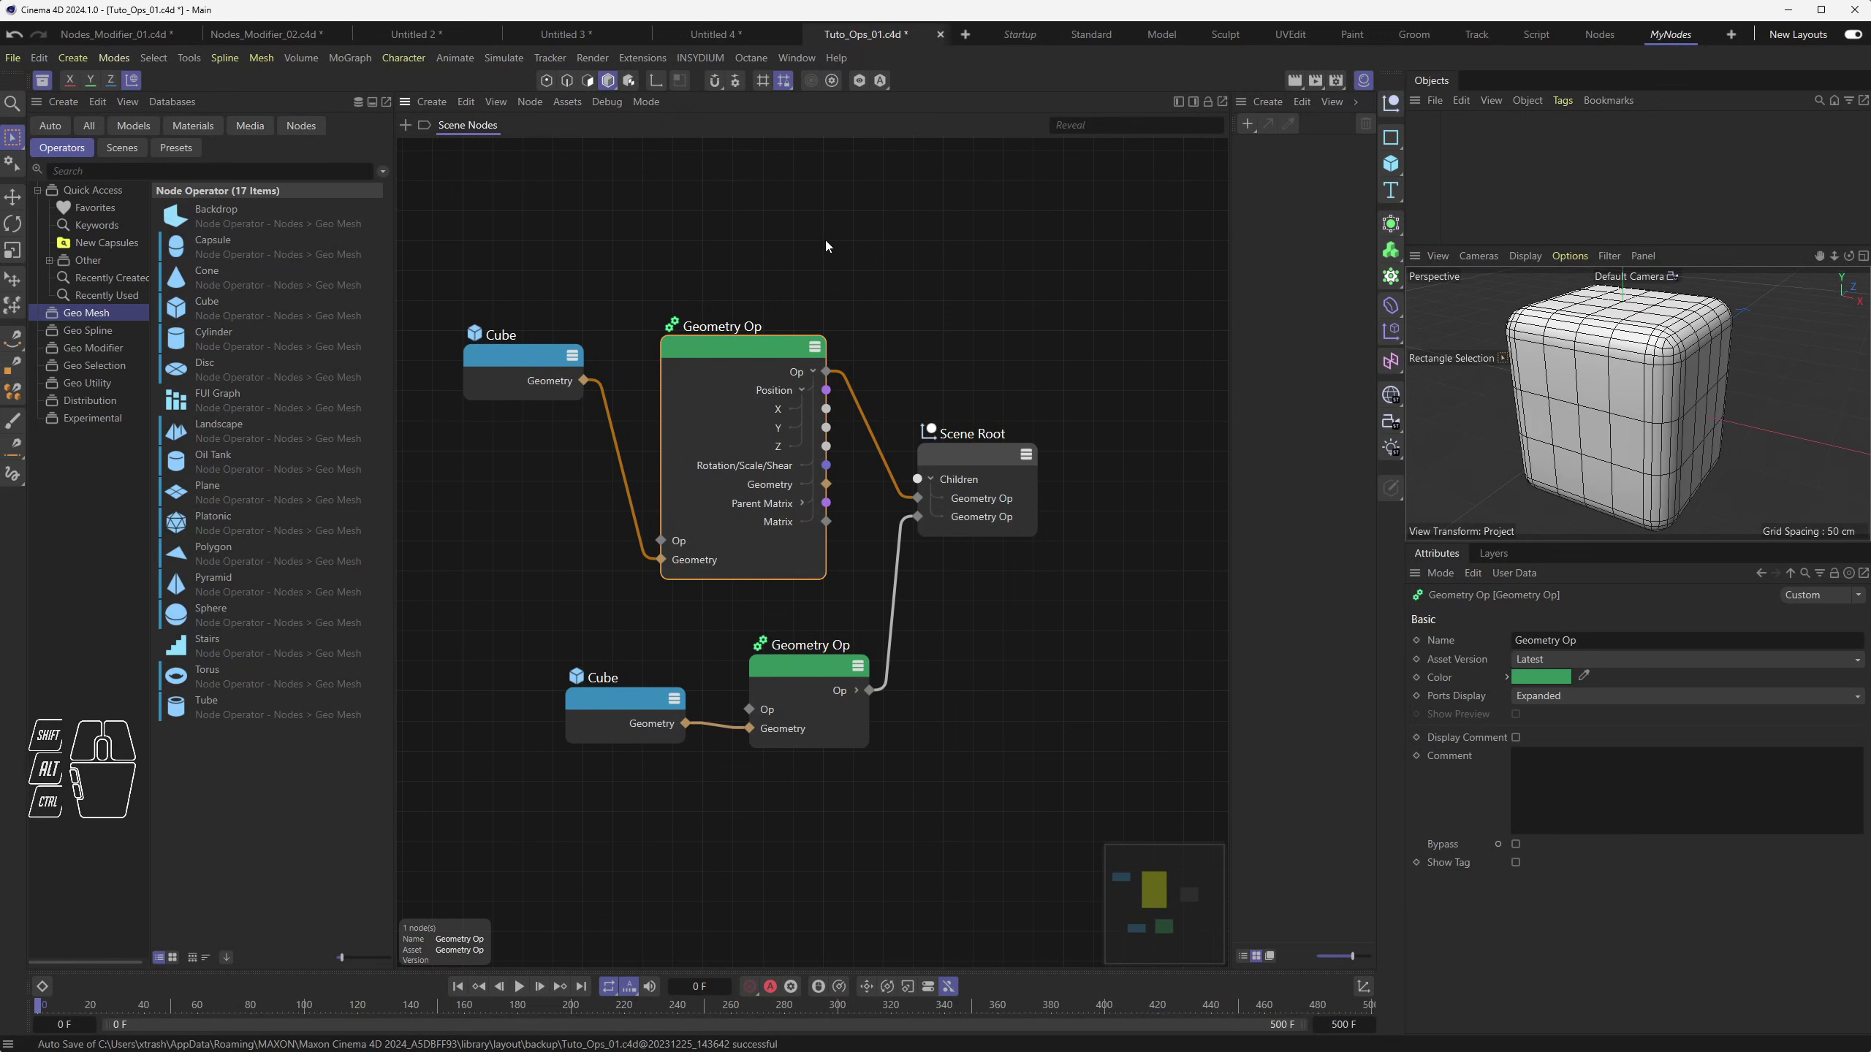
pyautogui.click(722, 216)
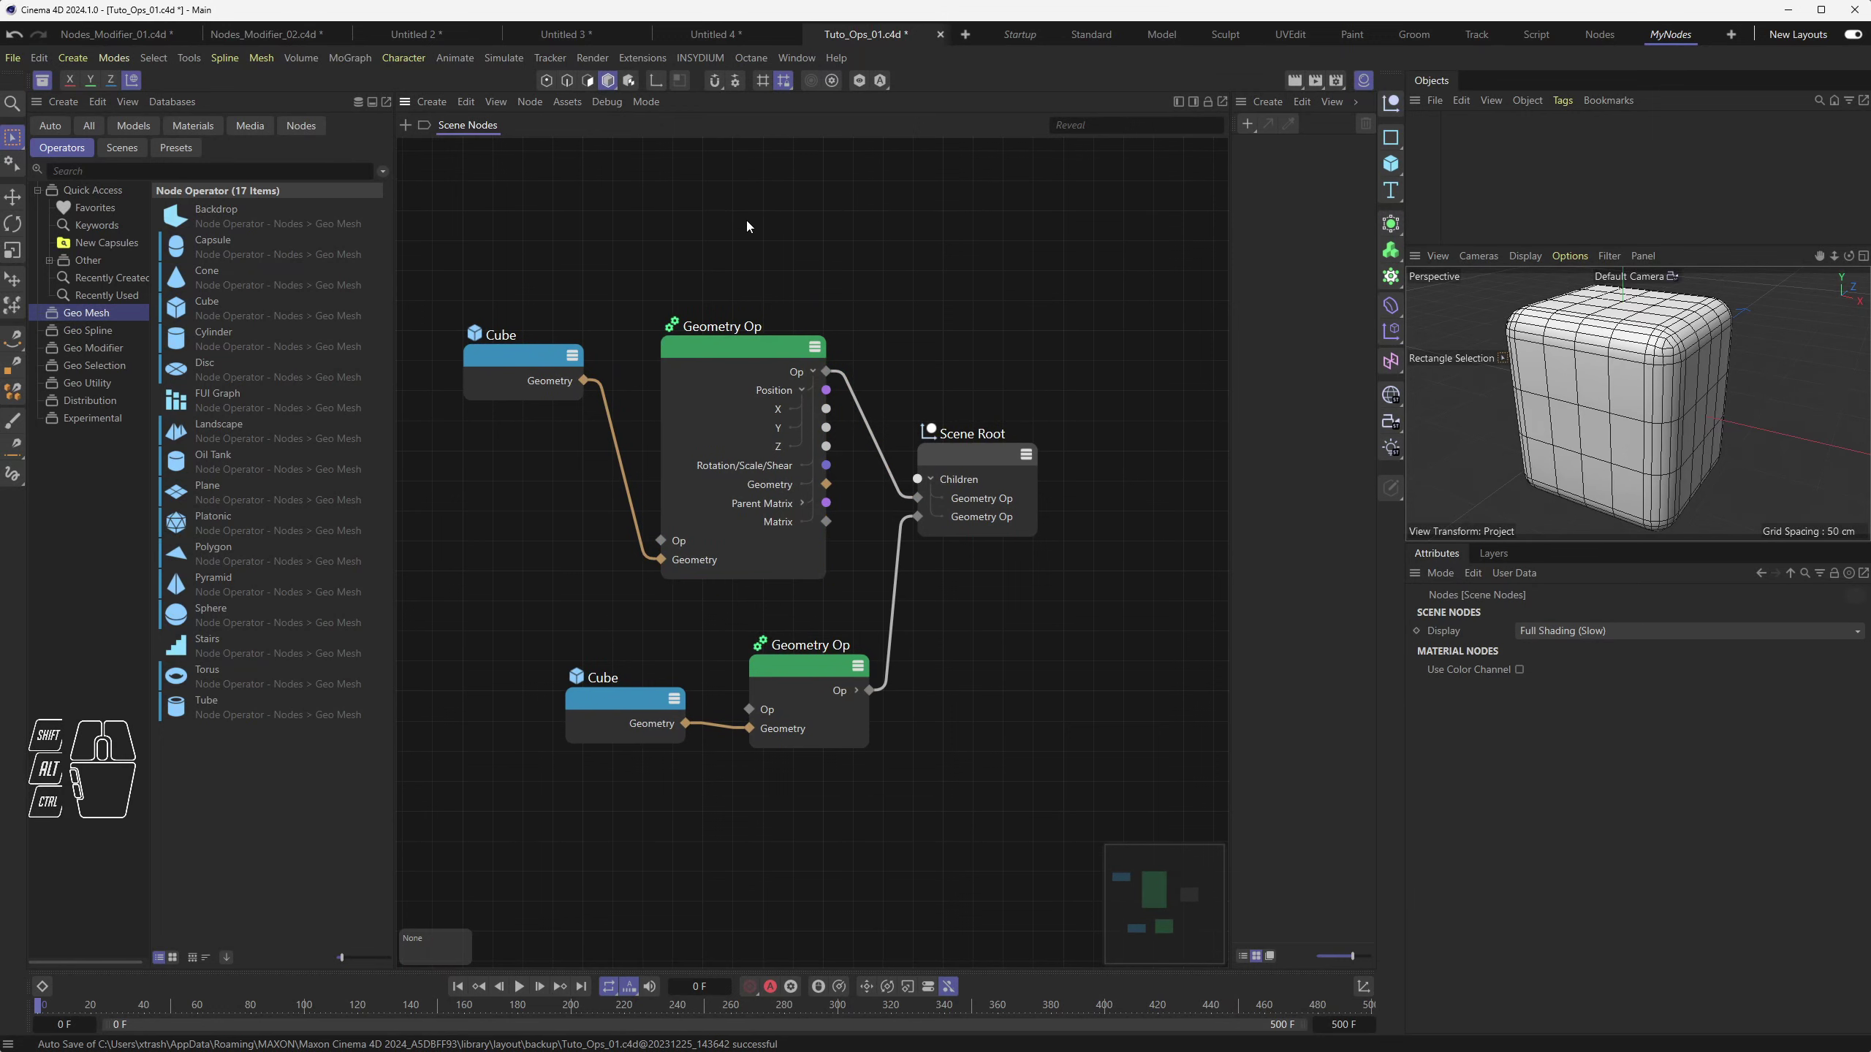
pyautogui.doubleClick(745, 225)
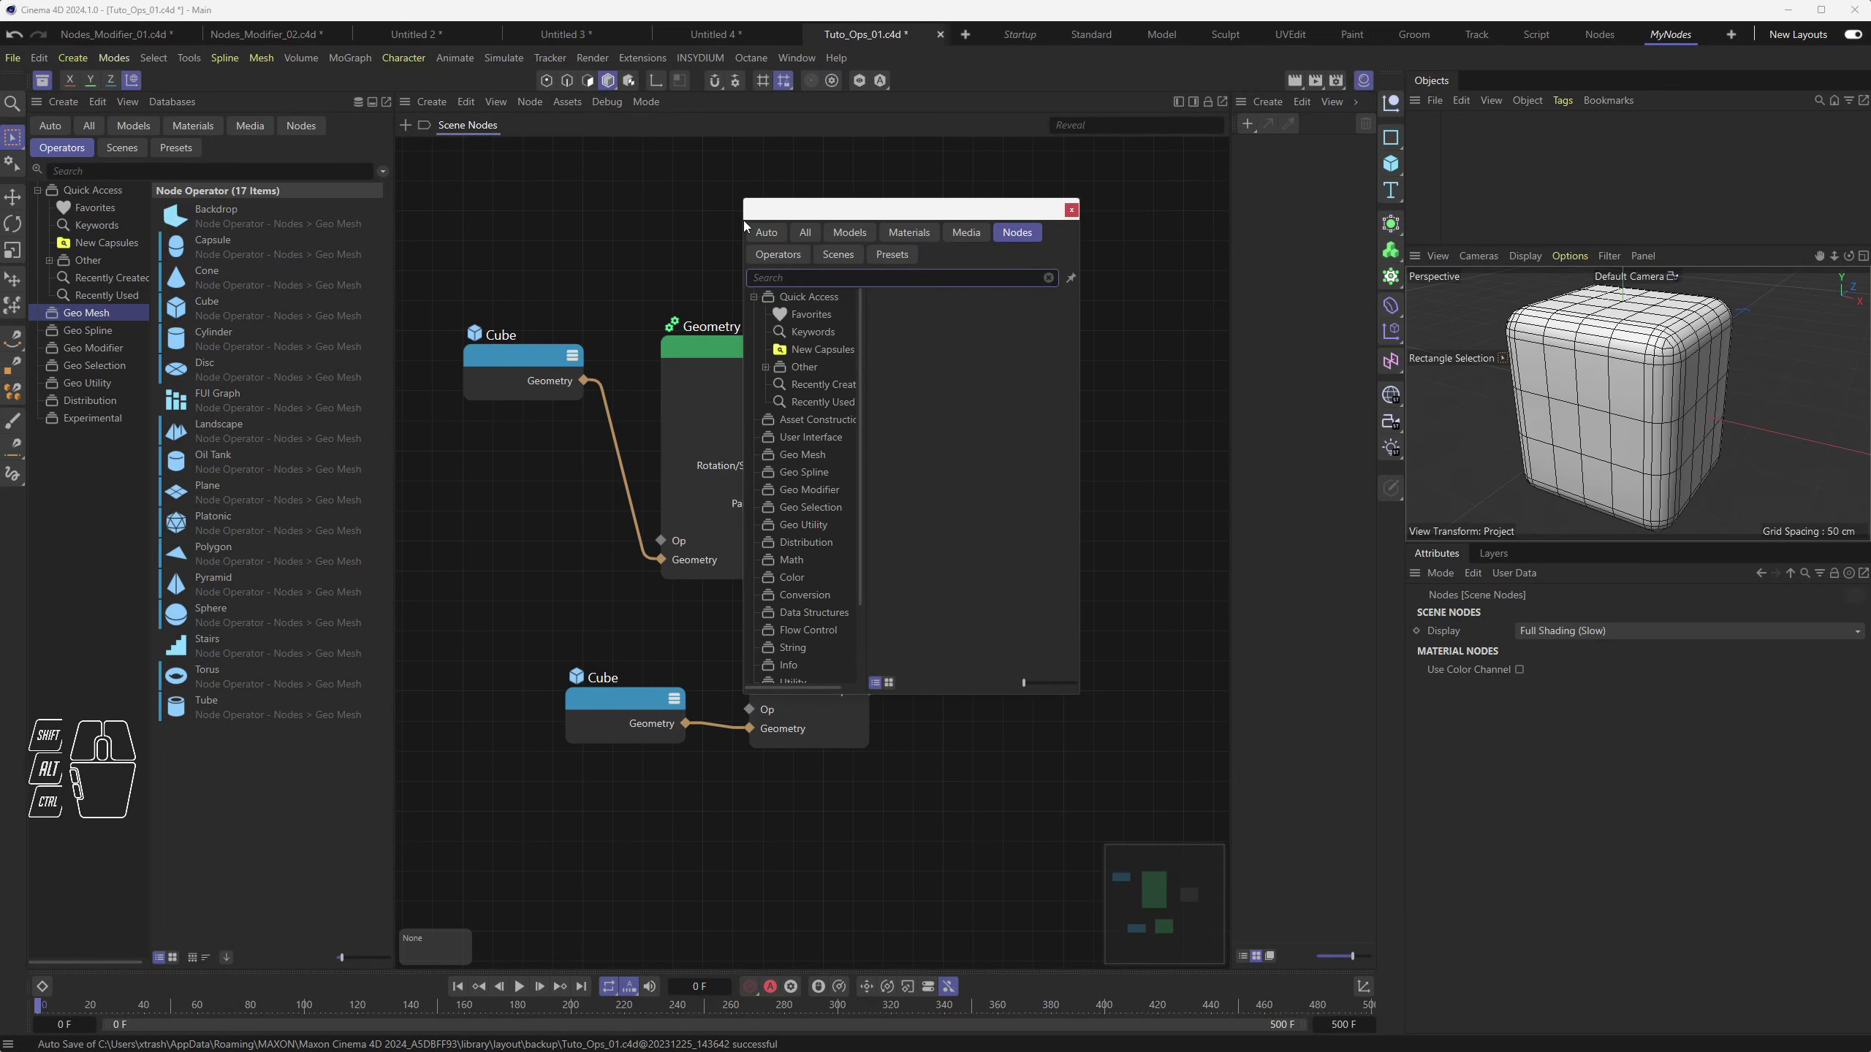
pyautogui.write('text')
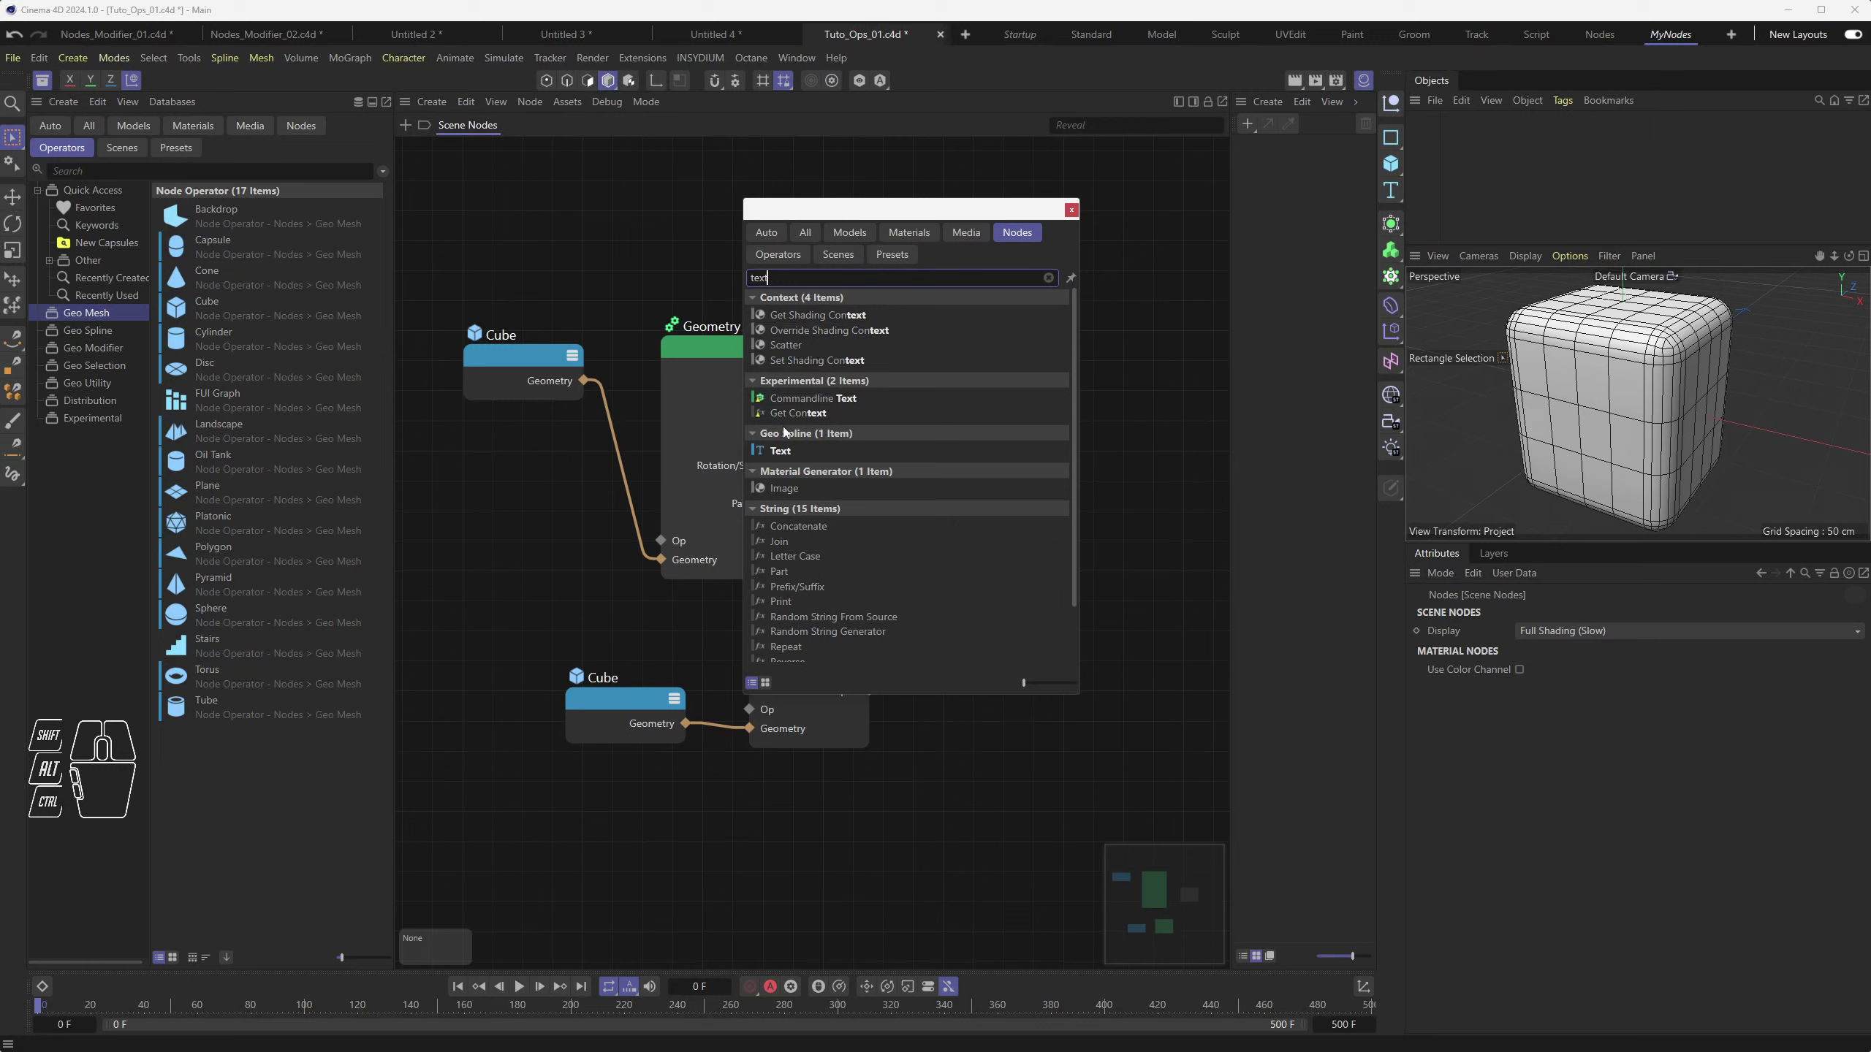
pyautogui.click(779, 453)
pyautogui.click(779, 453)
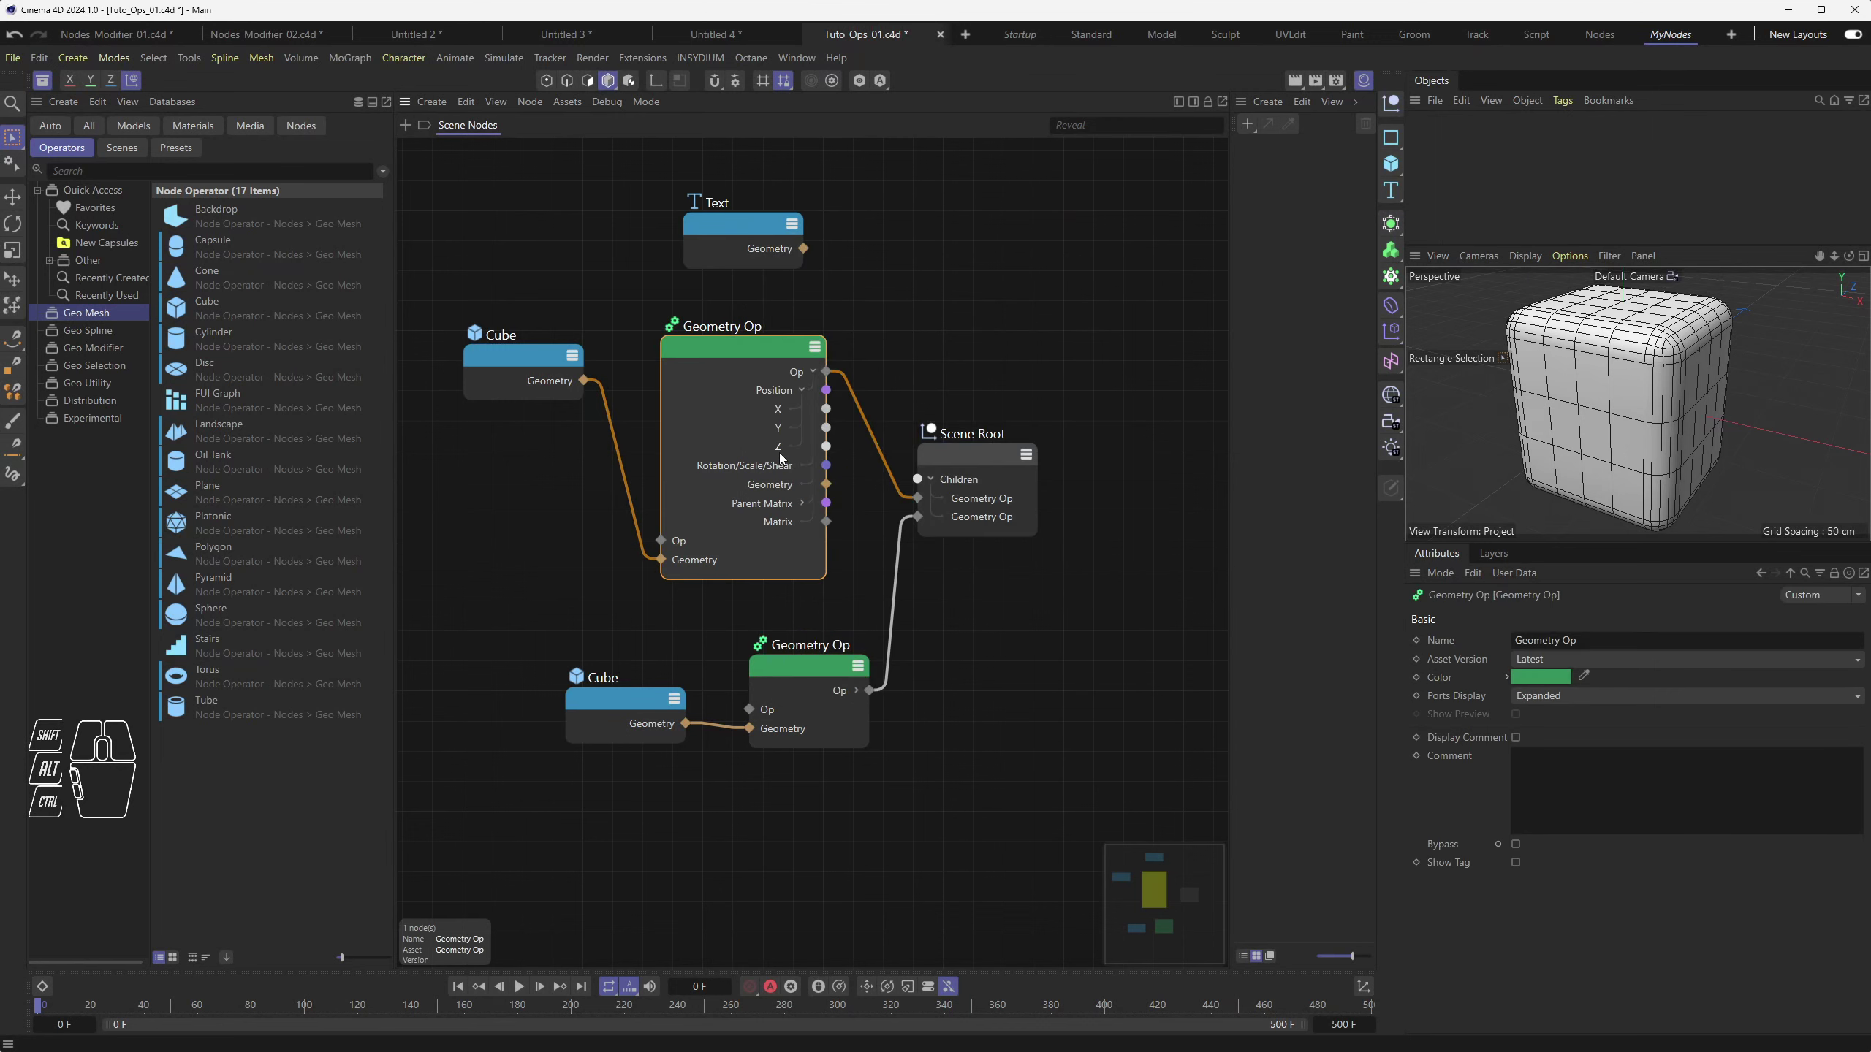
pyautogui.moveTo(737, 232); pyautogui.dragTo(891, 235)
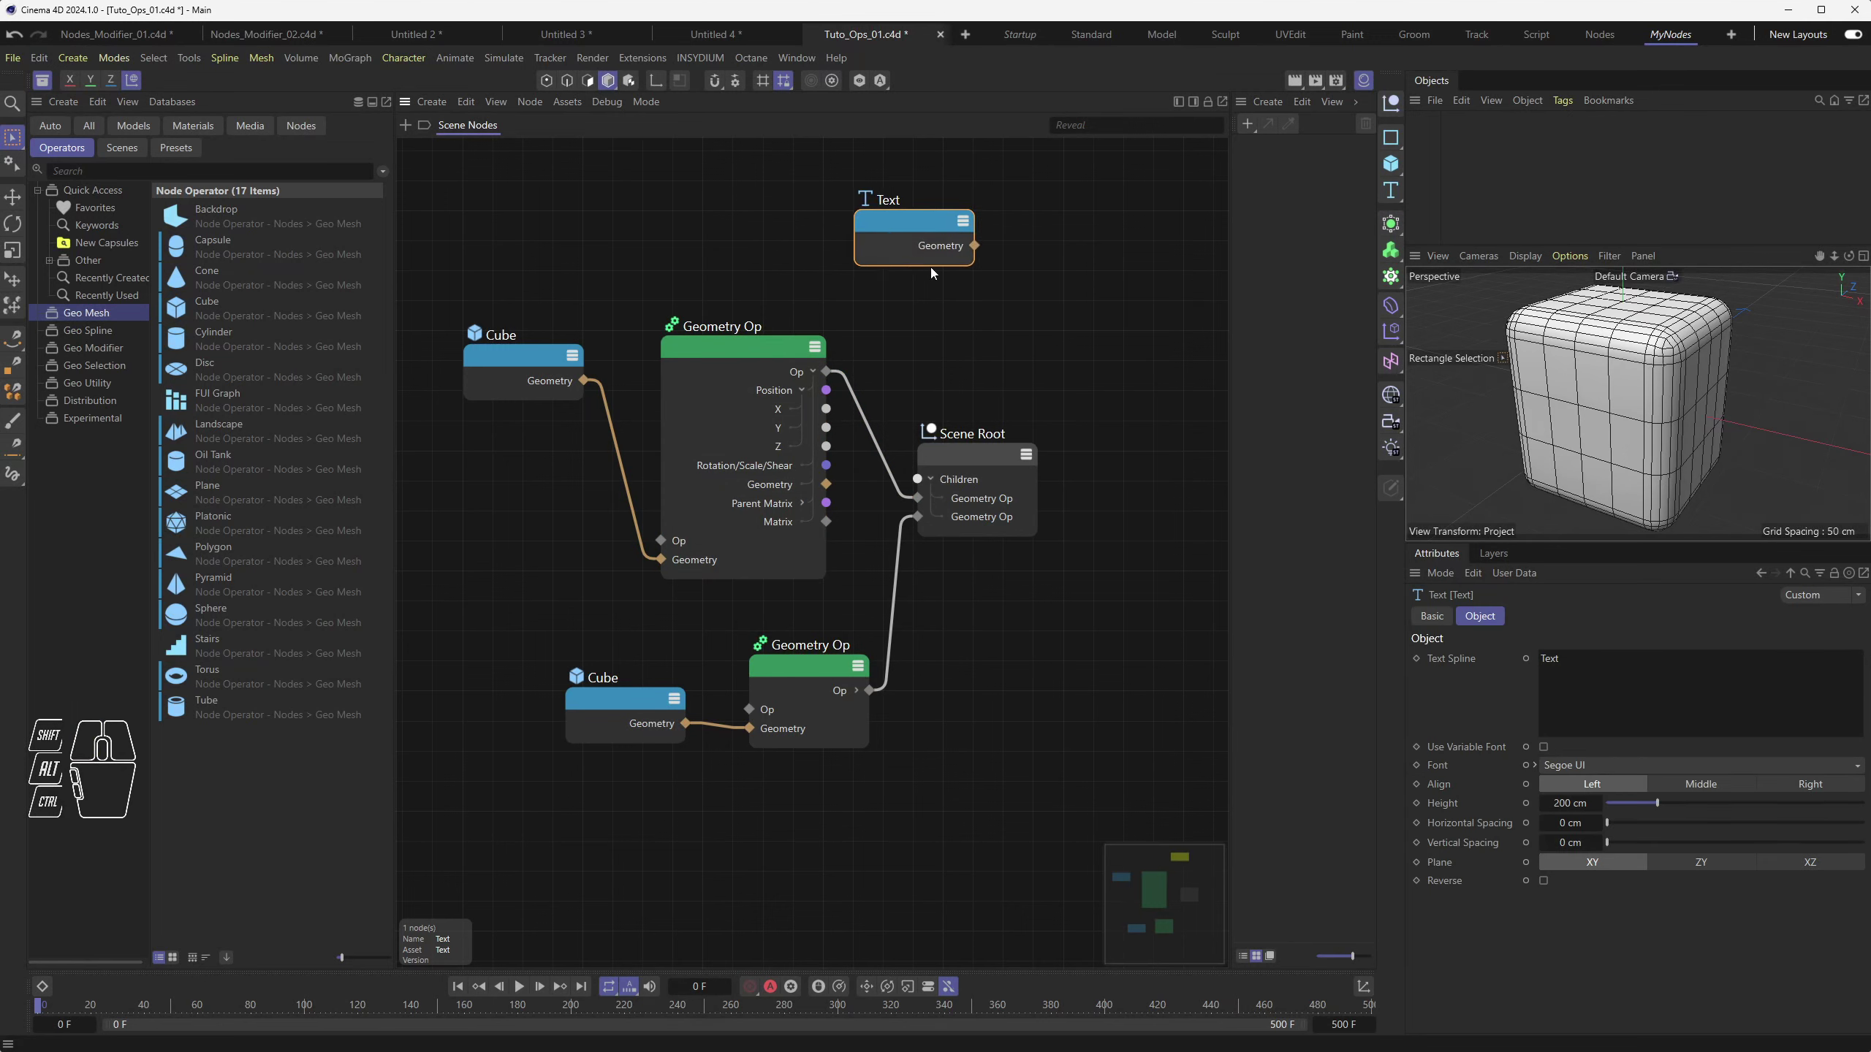
# Add a third Children input to the Scene Root and rearrange the graph so the Text node sits beside the lower Cube chain
pyautogui.moveTo(964, 454); pyautogui.dragTo(1085, 416)
pyautogui.click(1138, 443)
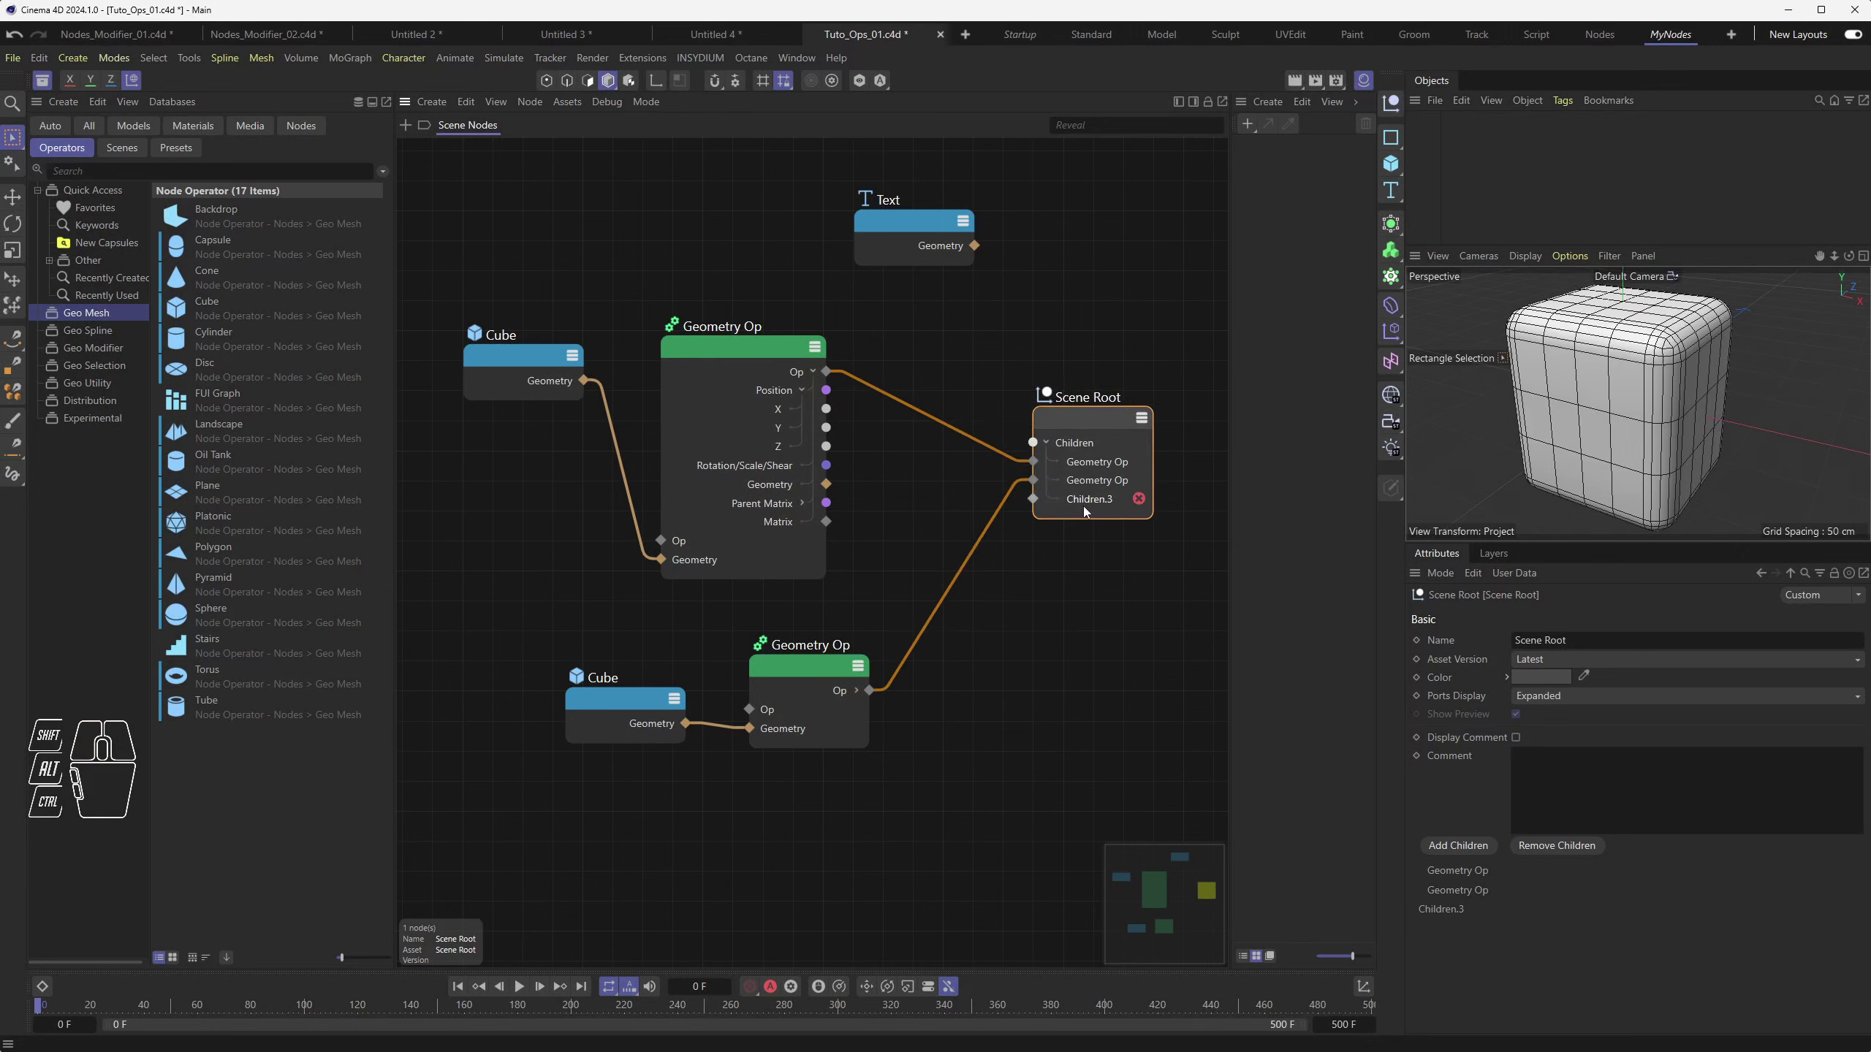
pyautogui.moveTo(926, 217); pyautogui.dragTo(1002, 649)
pyautogui.moveTo(869, 275)
pyautogui.mouseDown()
pyautogui.moveTo(716, 812)
pyautogui.moveTo(456, 812)
pyautogui.mouseUp()
pyautogui.moveTo(778, 658); pyautogui.dragTo(716, 638)
pyautogui.click(819, 754)
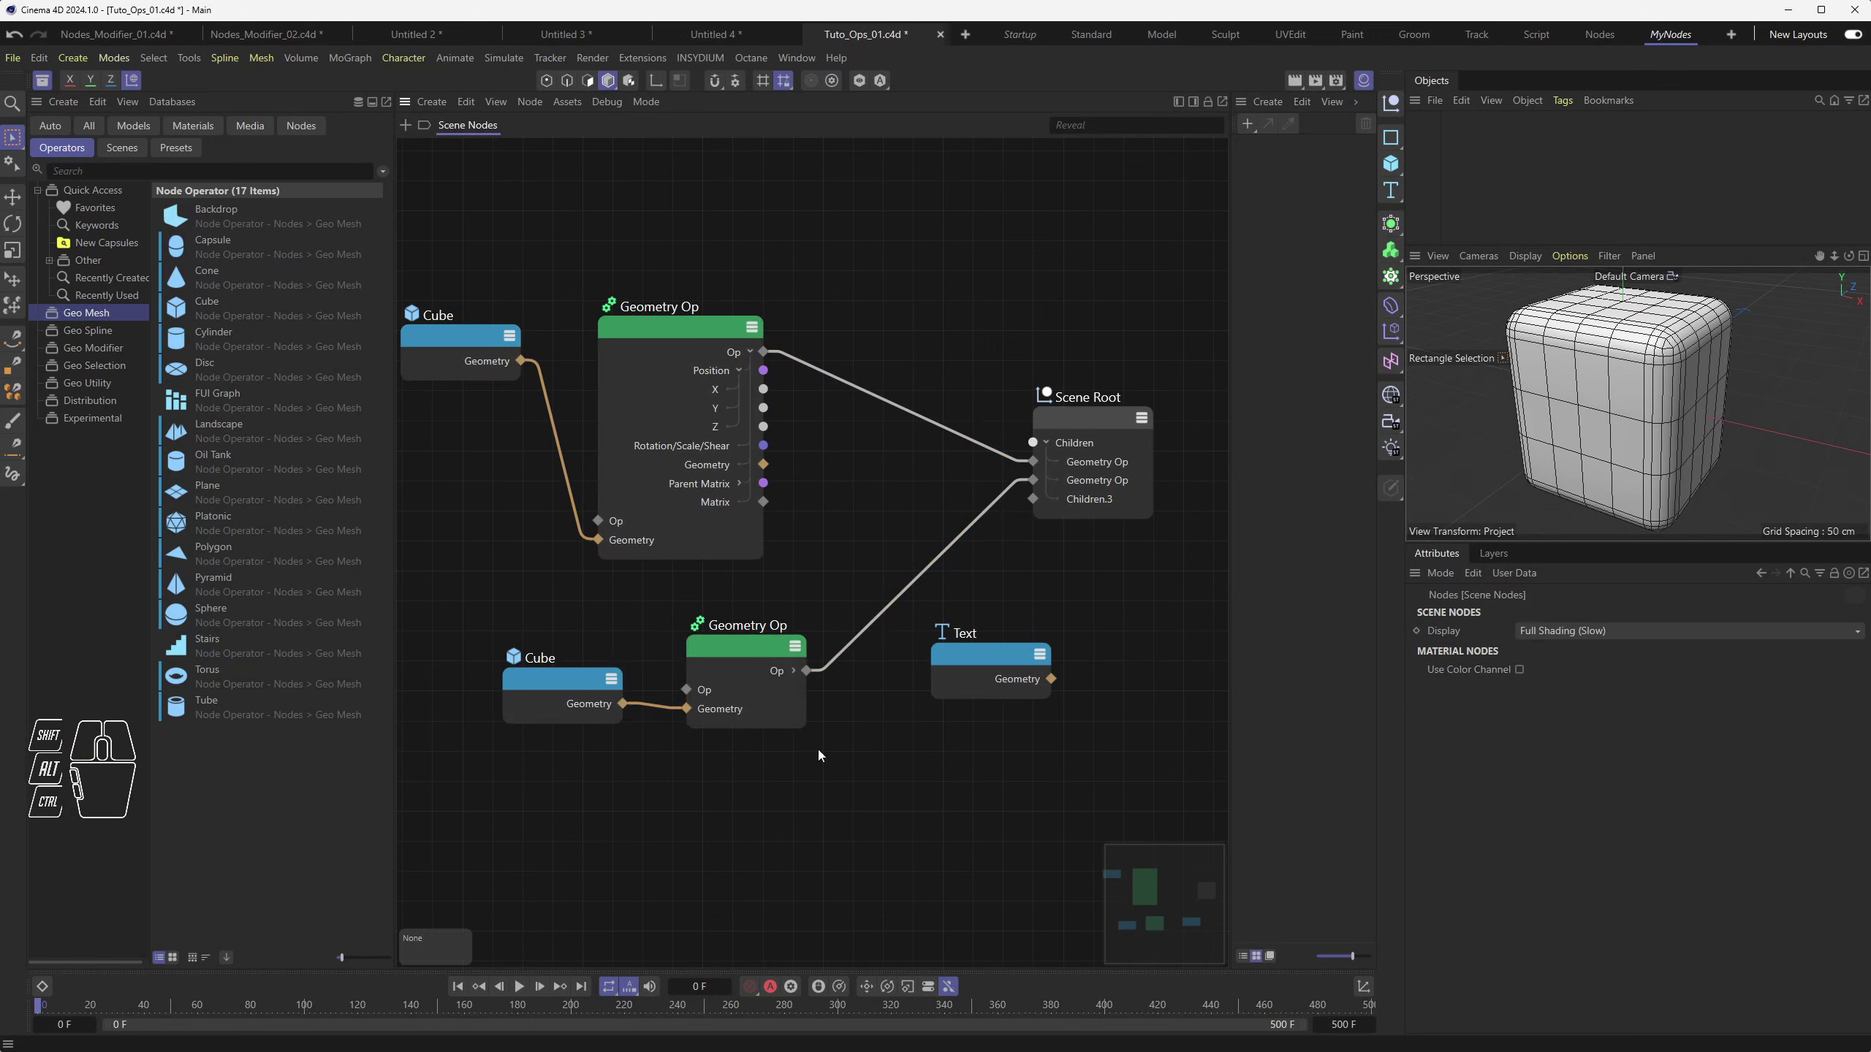
pyautogui.moveTo(819, 753); pyautogui.dragTo(589, 651)
pyautogui.moveTo(769, 651); pyautogui.dragTo(711, 640)
# Connect the Text node's Geometry output to the Scene Root's Children.3 input and place the new Geometry Op between them
pyautogui.moveTo(987, 663); pyautogui.dragTo(1033, 500)
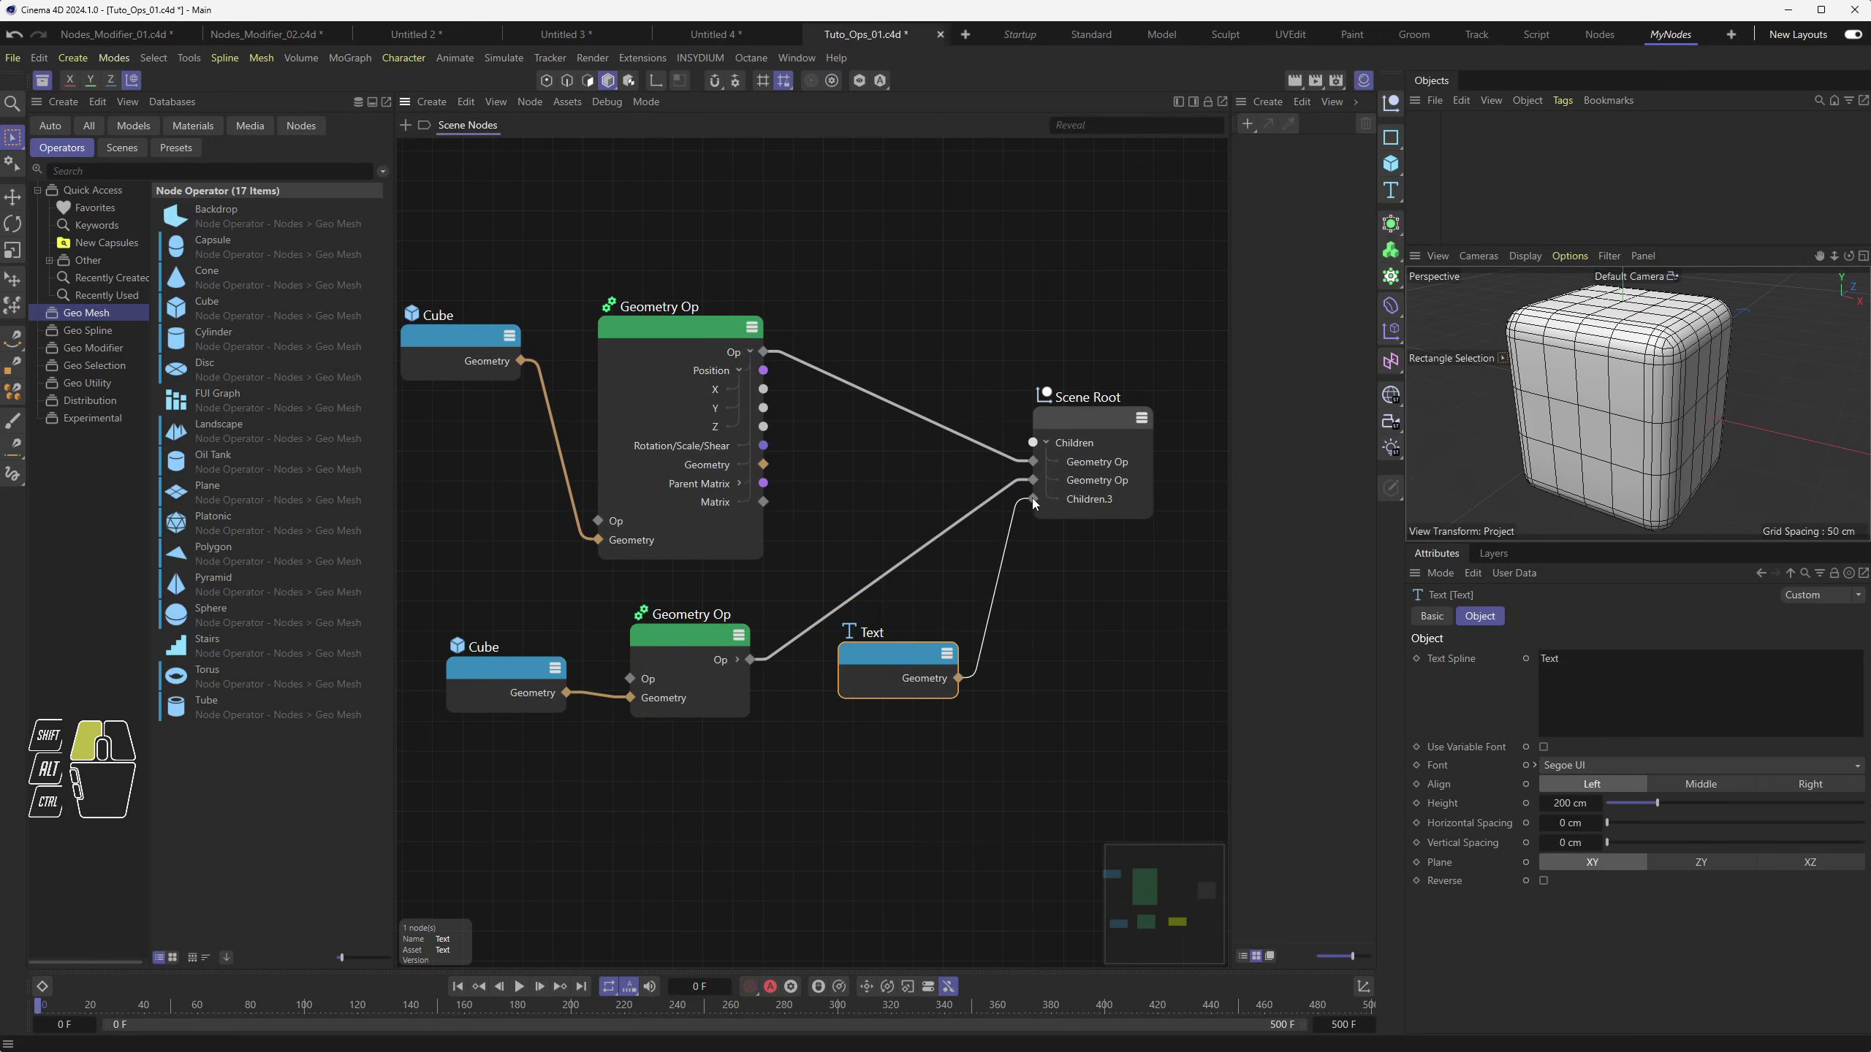
pyautogui.moveTo(892, 658); pyautogui.dragTo(827, 746)
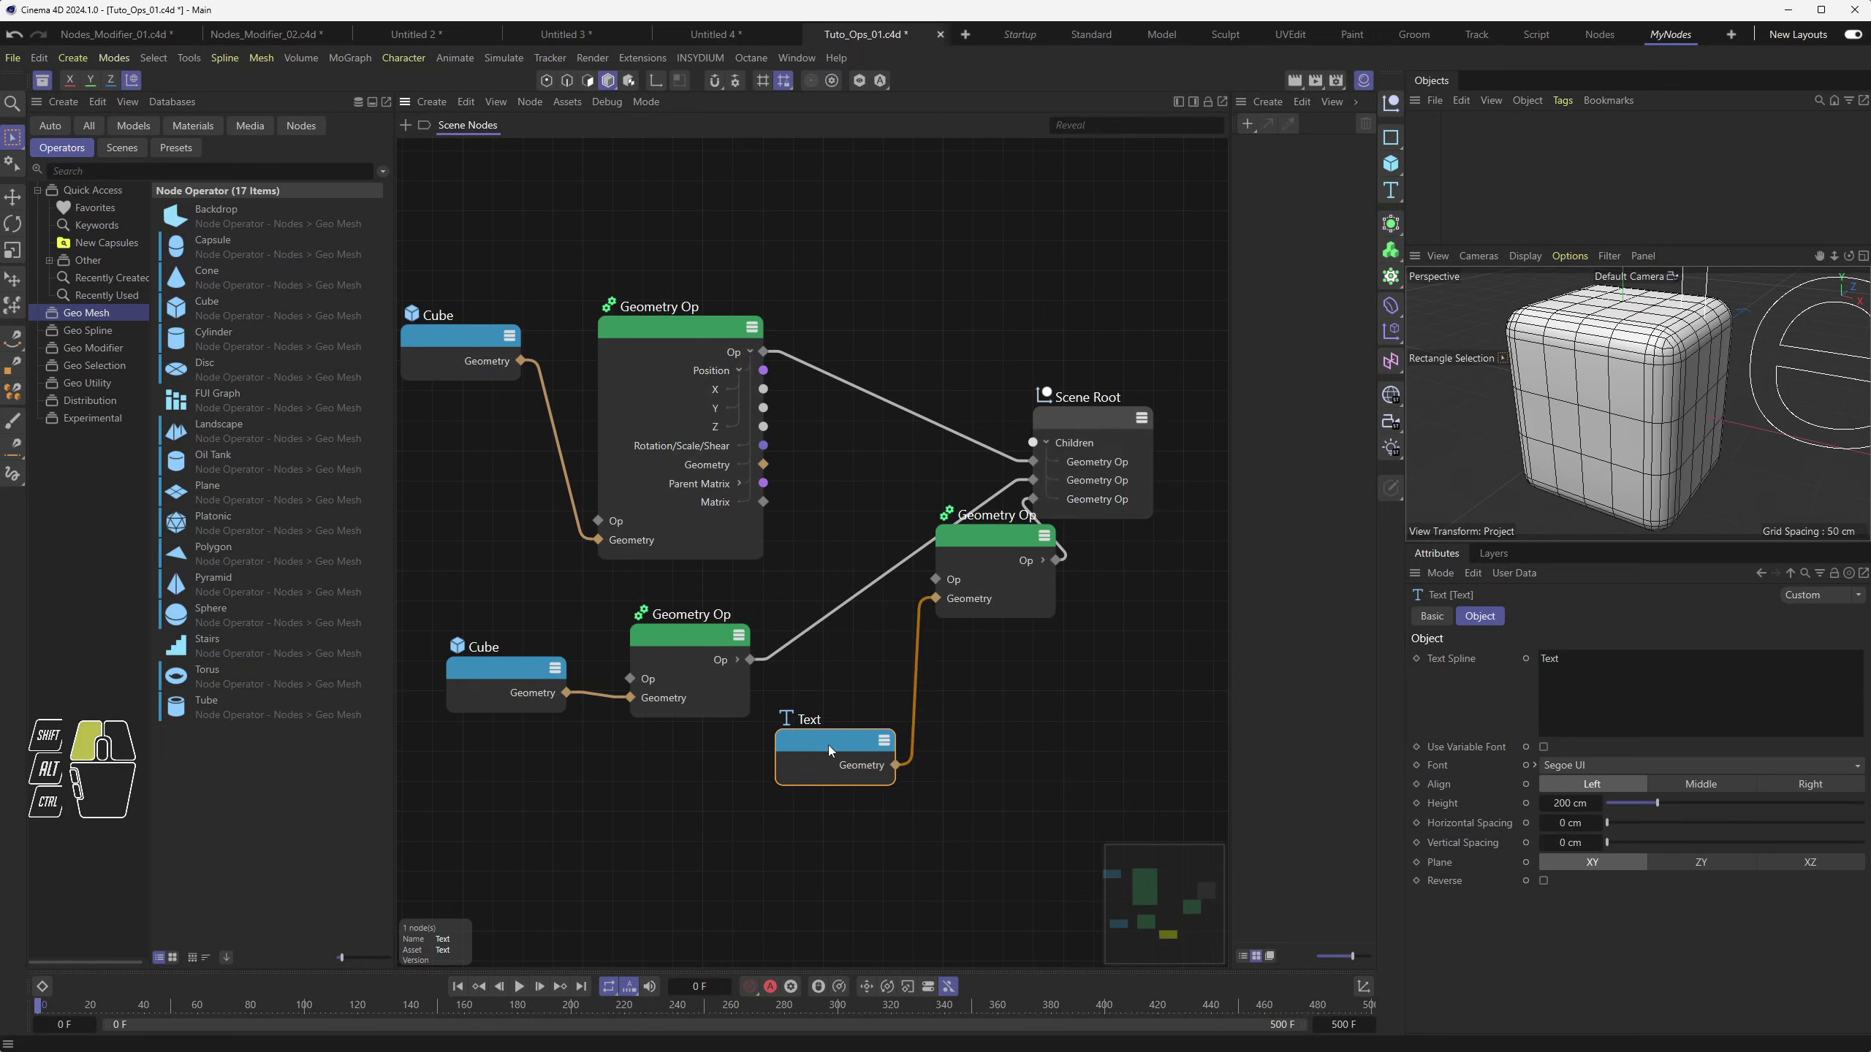
pyautogui.moveTo(1002, 541); pyautogui.dragTo(974, 592)
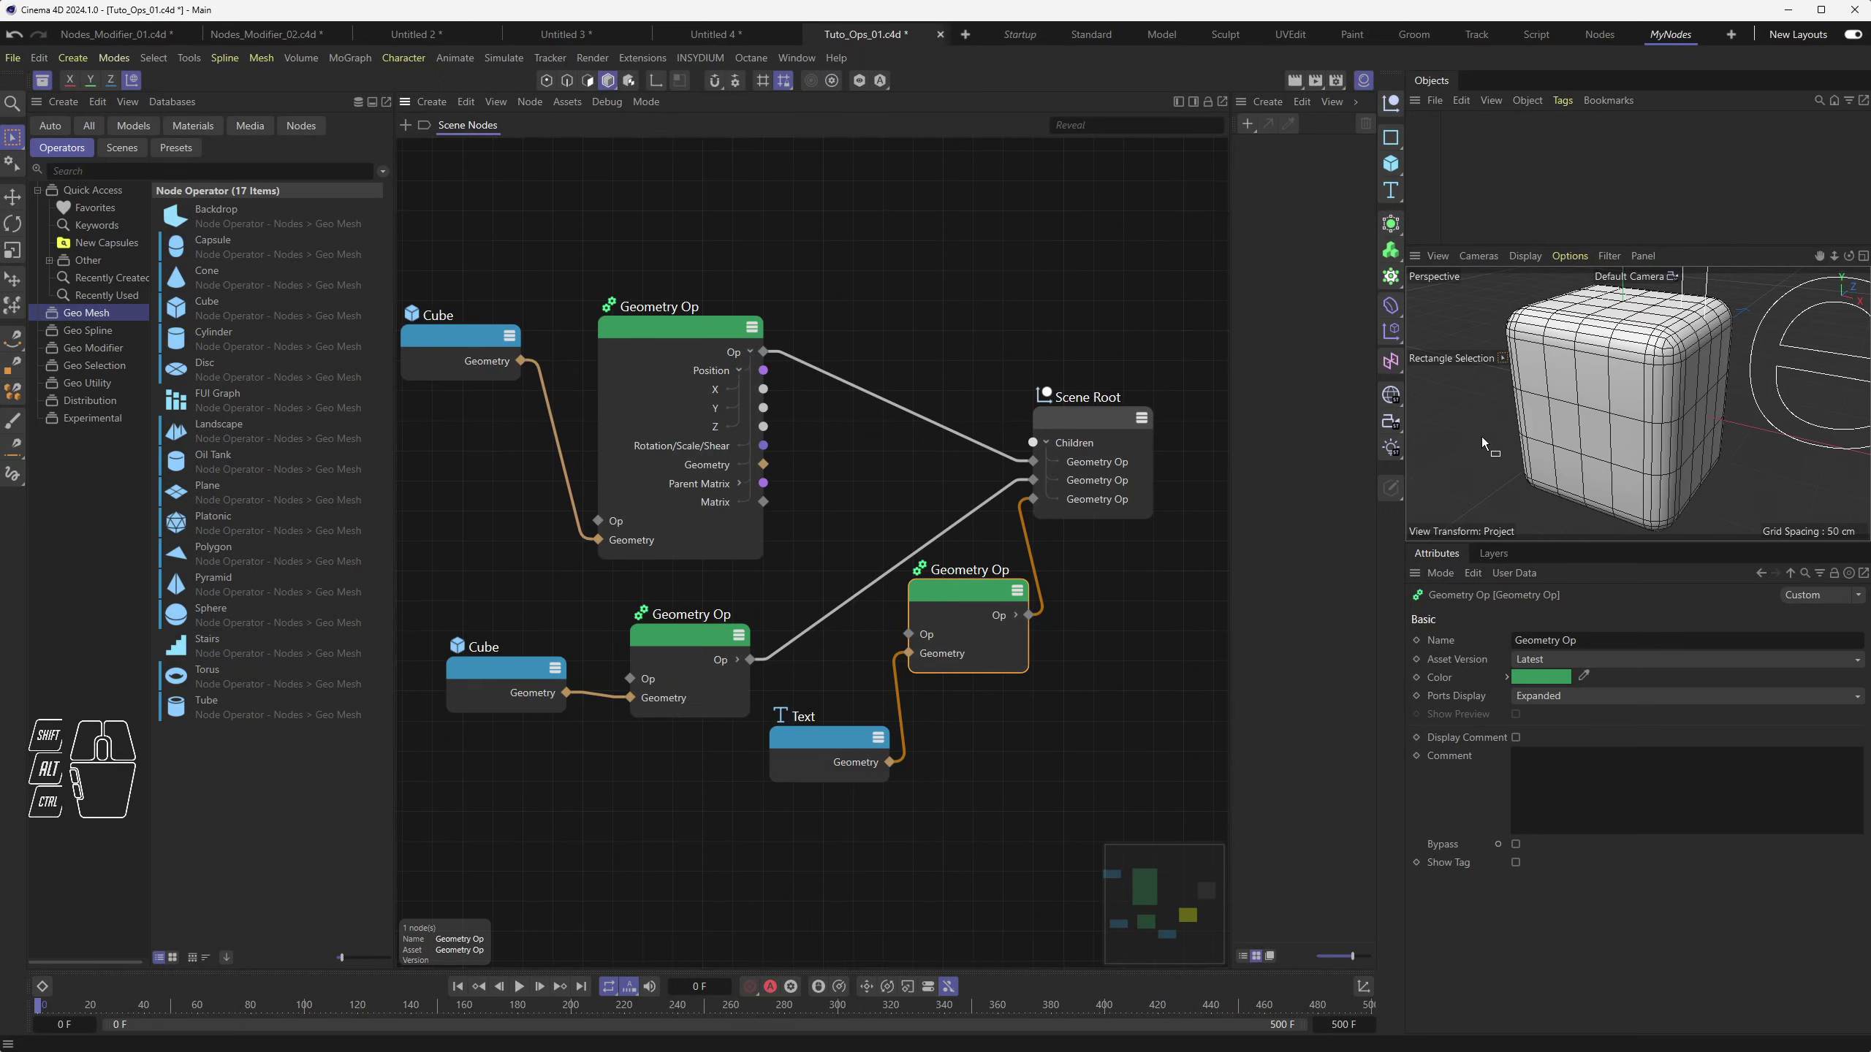
# Review the text spline beside the cube in the viewport and the Text Spline content in the Text node's object settings
pyautogui.scroll(-4, 1593, 369)
pyautogui.keyDown('alt'); pyautogui.moveTo(1593, 369); pyautogui.dragTo(1501, 394, button='middle'); pyautogui.keyUp('alt')
pyautogui.keyDown('alt'); pyautogui.moveTo(1501, 394); pyautogui.dragTo(1487, 403); pyautogui.keyUp('alt')
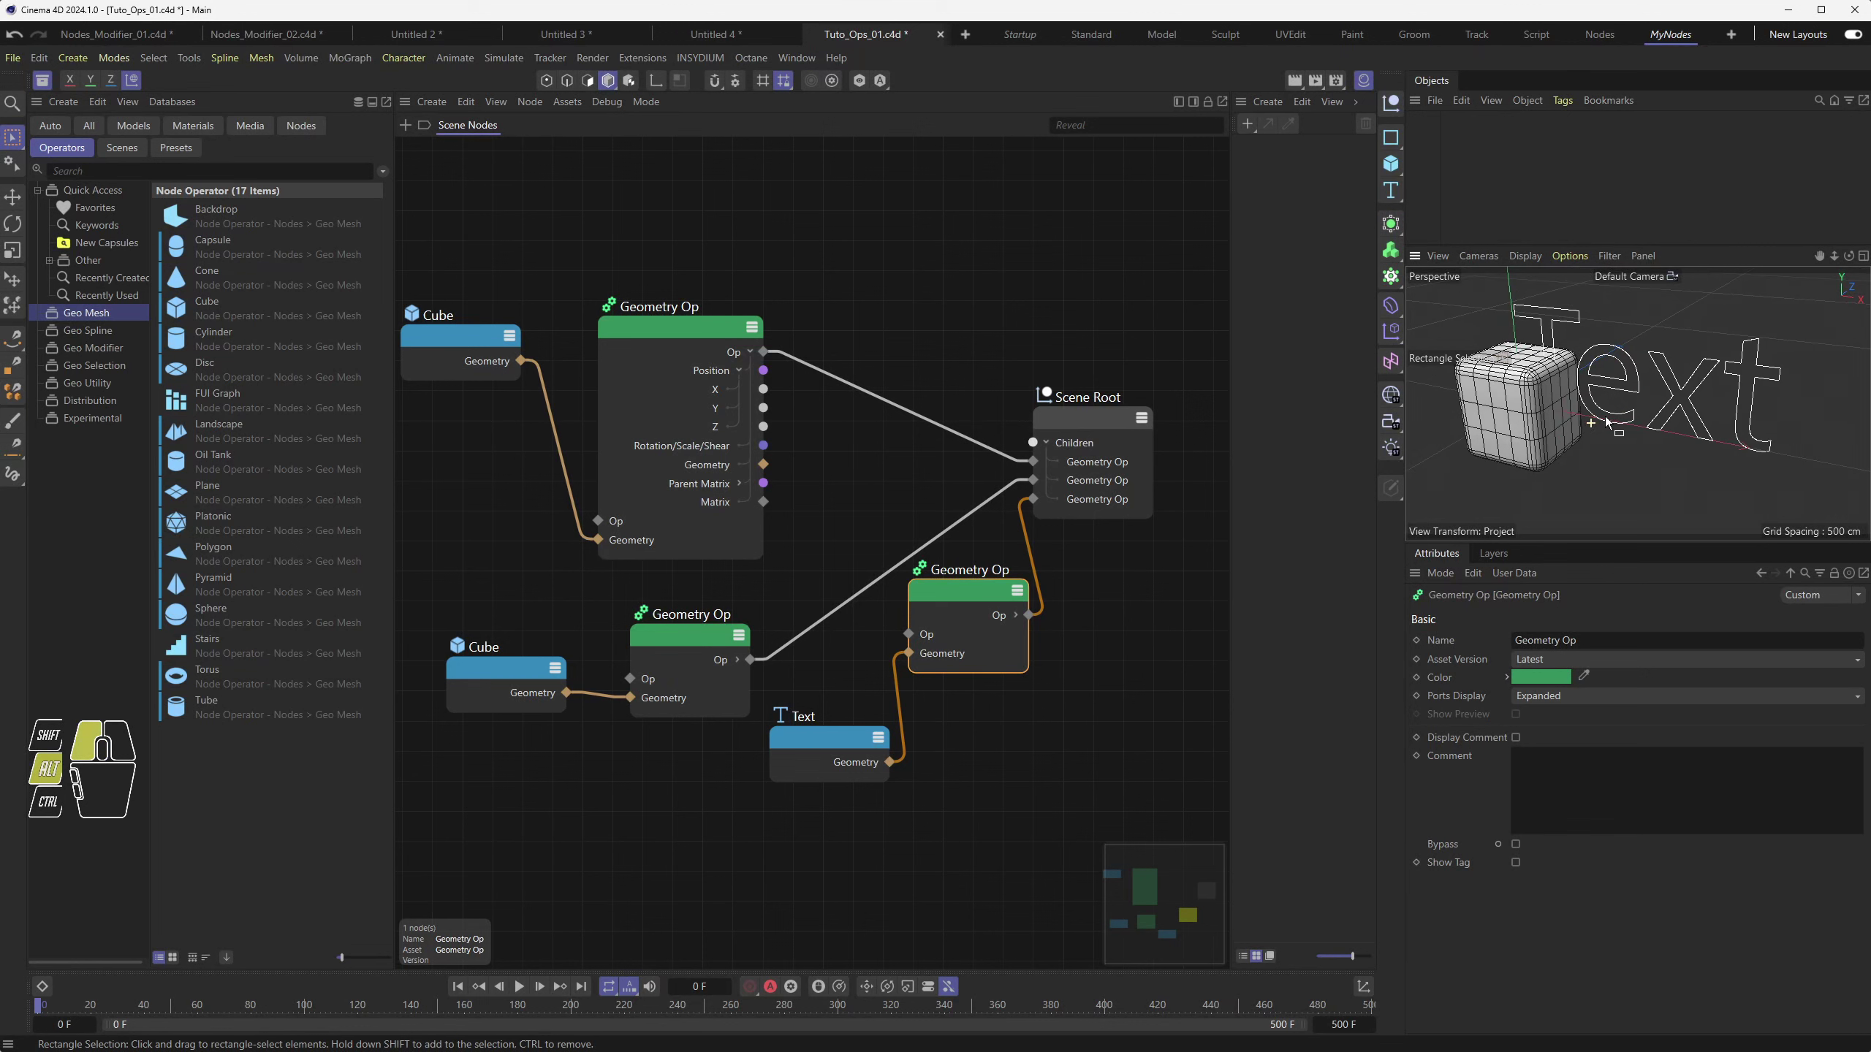
pyautogui.click(822, 737)
pyautogui.moveTo(833, 744); pyautogui.dragTo(827, 751)
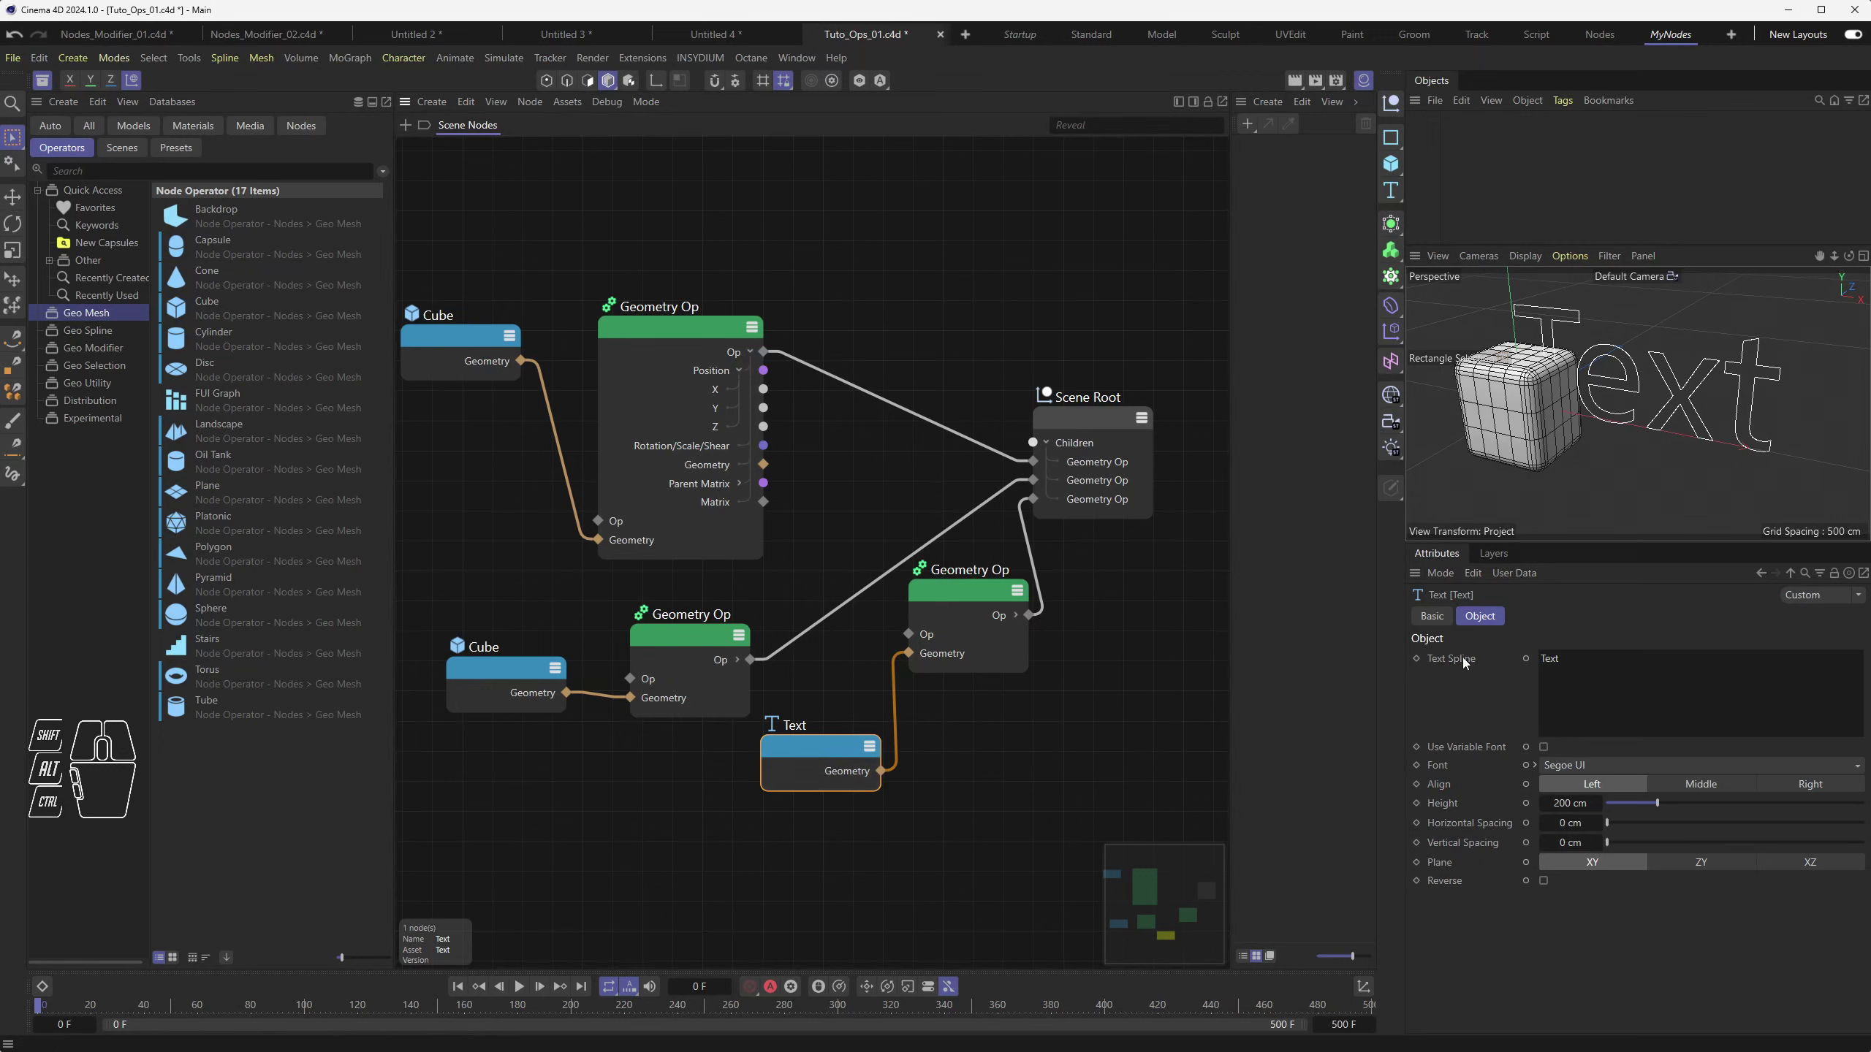
pyautogui.moveTo(1569, 659); pyautogui.dragTo(1394, 701)
pyautogui.moveTo(834, 752); pyautogui.dragTo(848, 752)
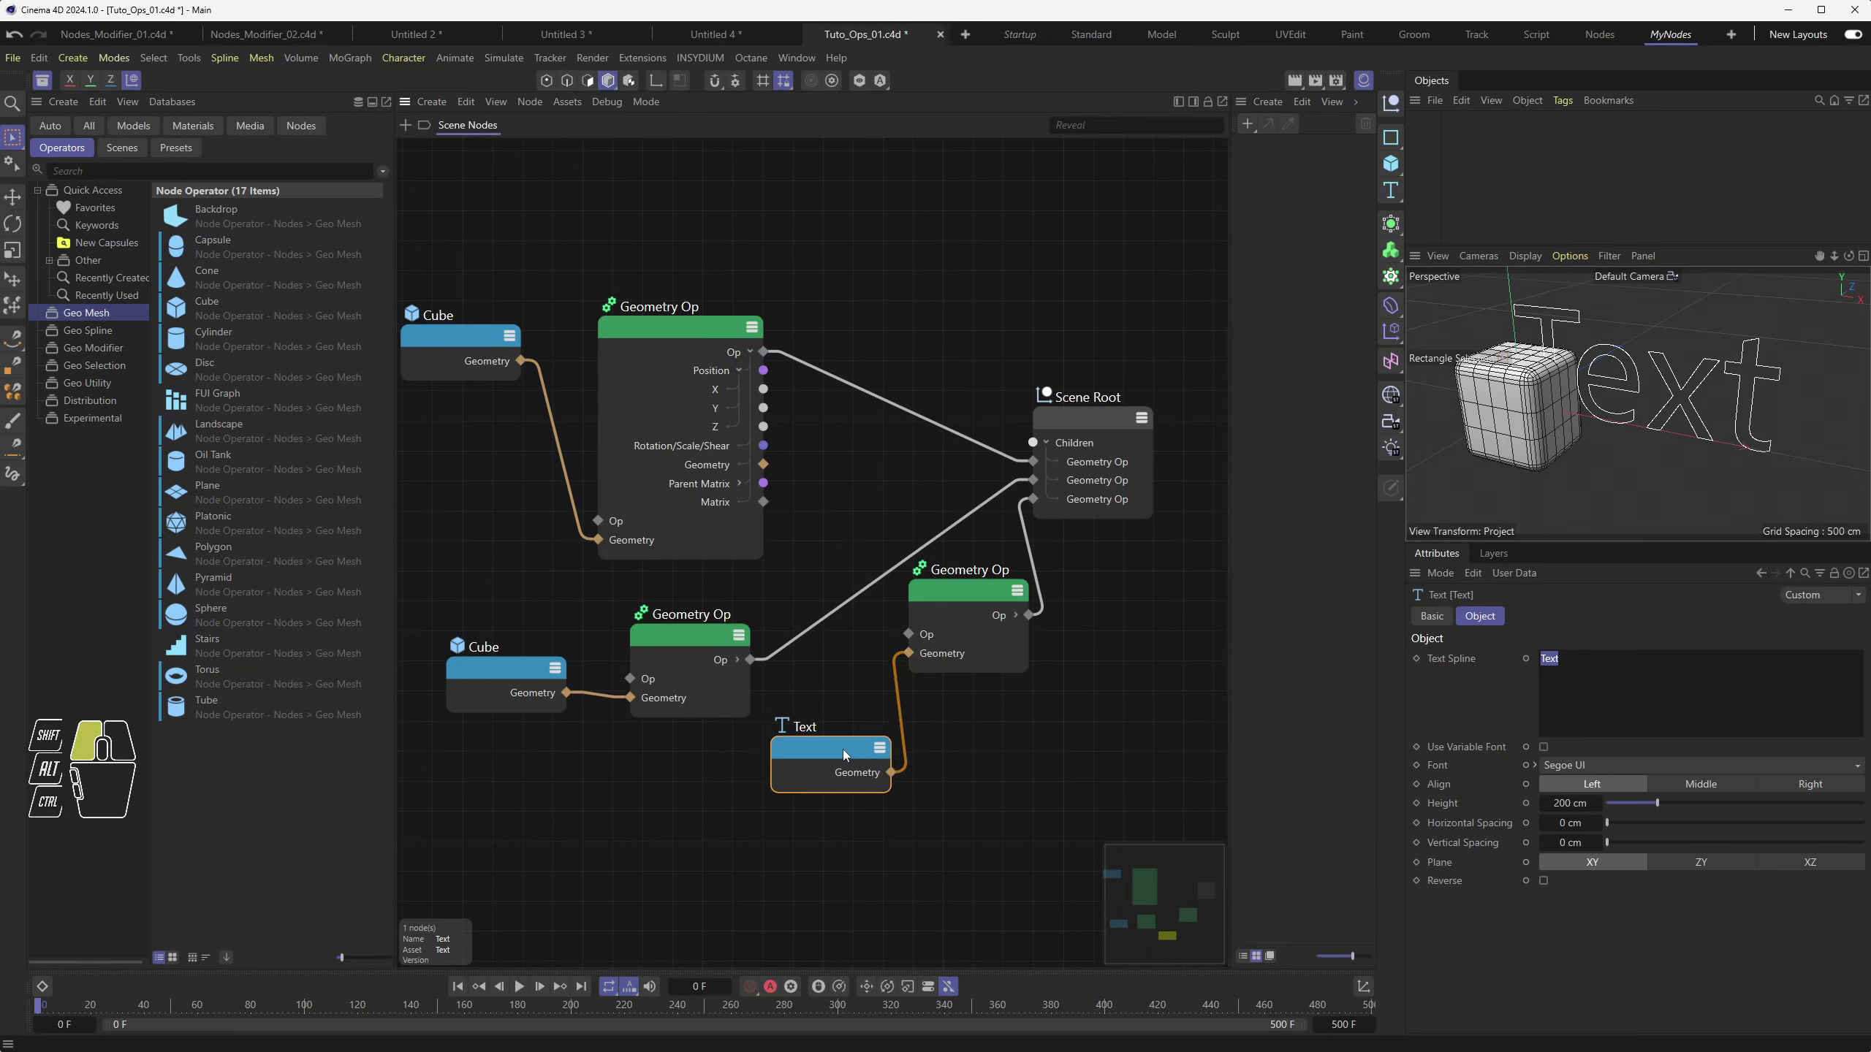
# Nudge the Text node and its Geometry Op, and move the upper Geometry Op higher in the graph
pyautogui.moveTo(980, 586); pyautogui.dragTo(996, 586)
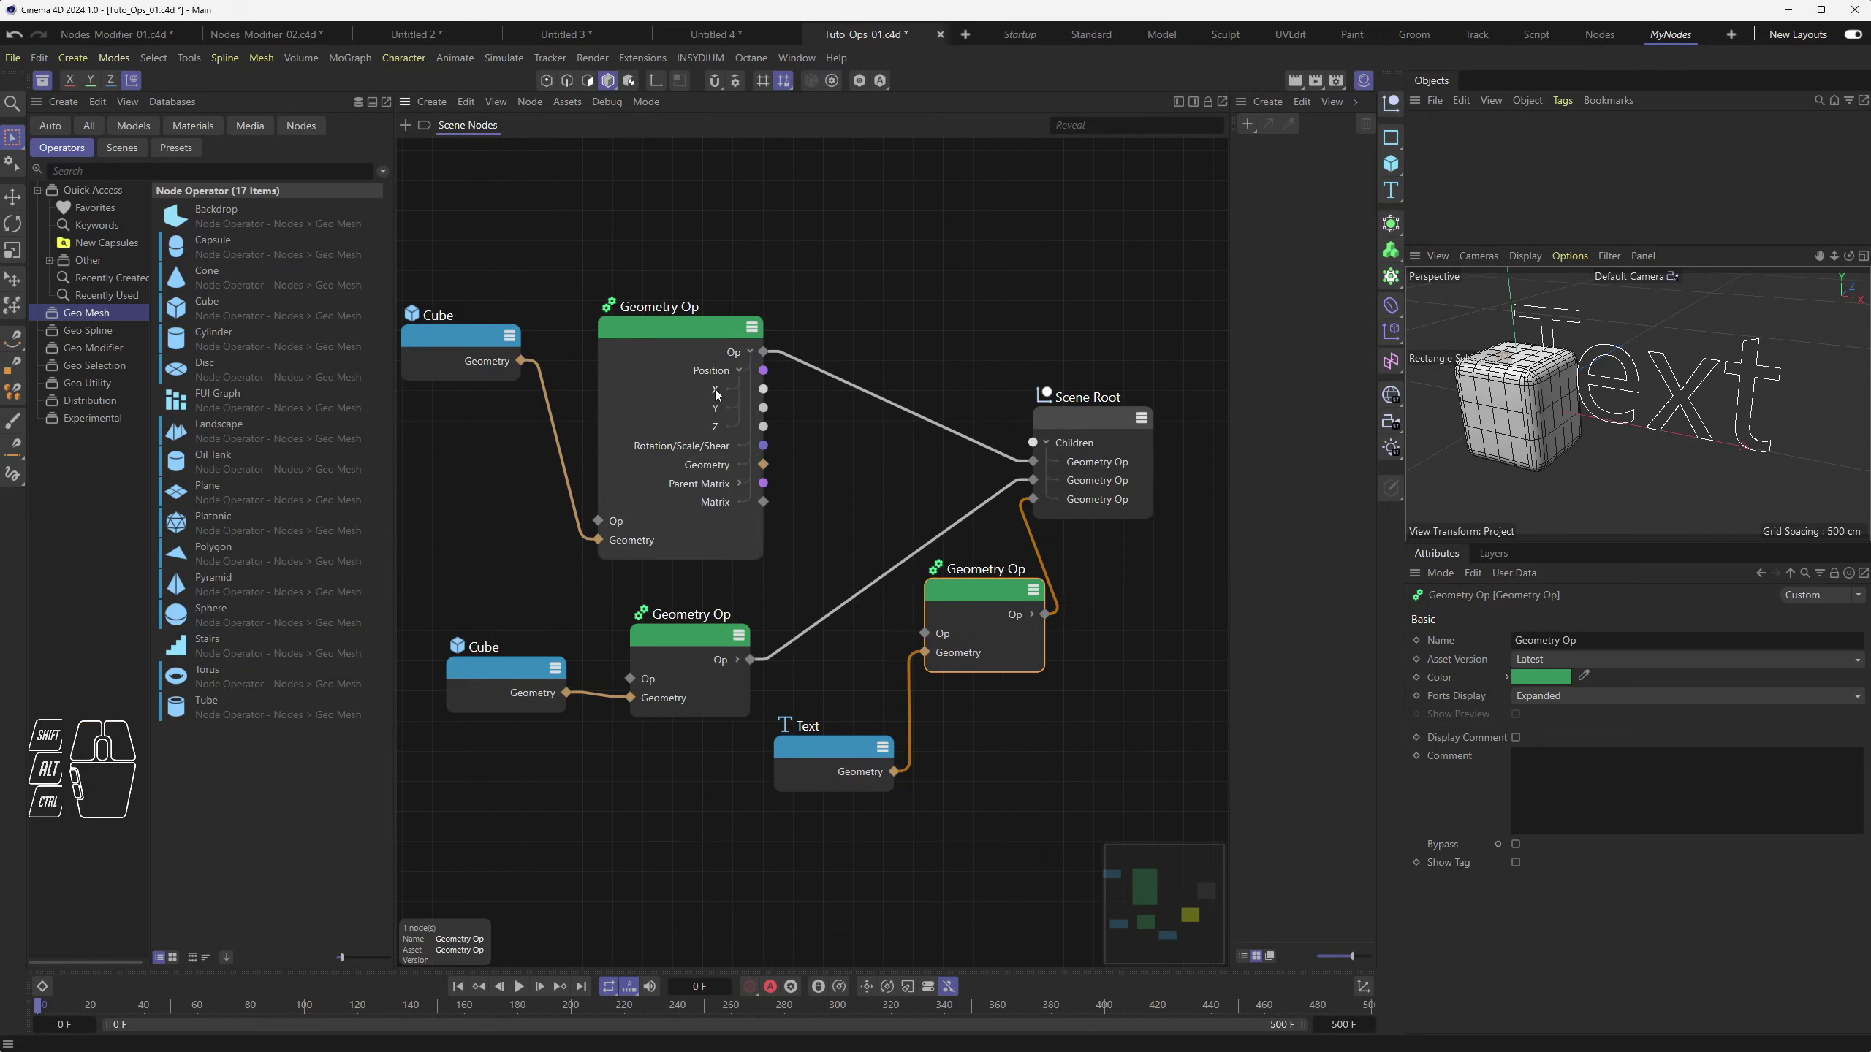
pyautogui.moveTo(690, 321); pyautogui.dragTo(702, 258)
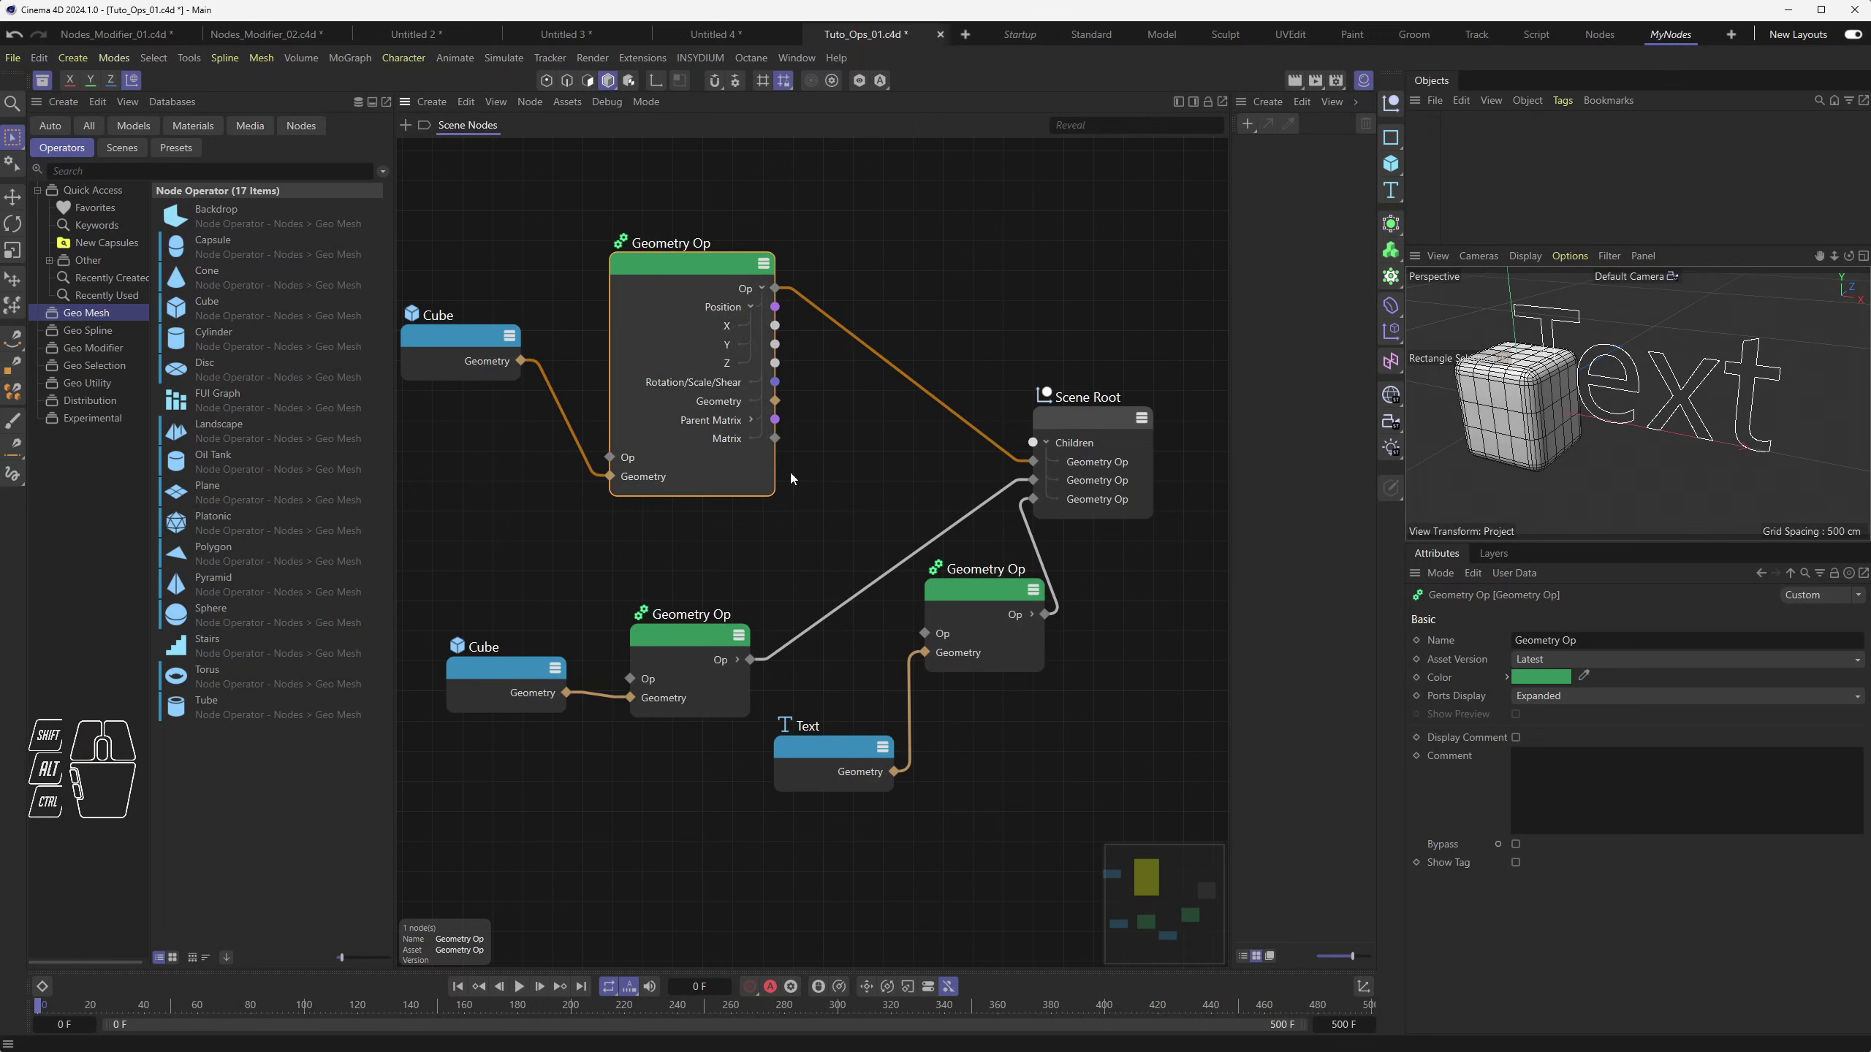
pyautogui.moveTo(823, 748)
pyautogui.mouseDown()
pyautogui.moveTo(868, 742)
pyautogui.moveTo(839, 737)
pyautogui.mouseUp()
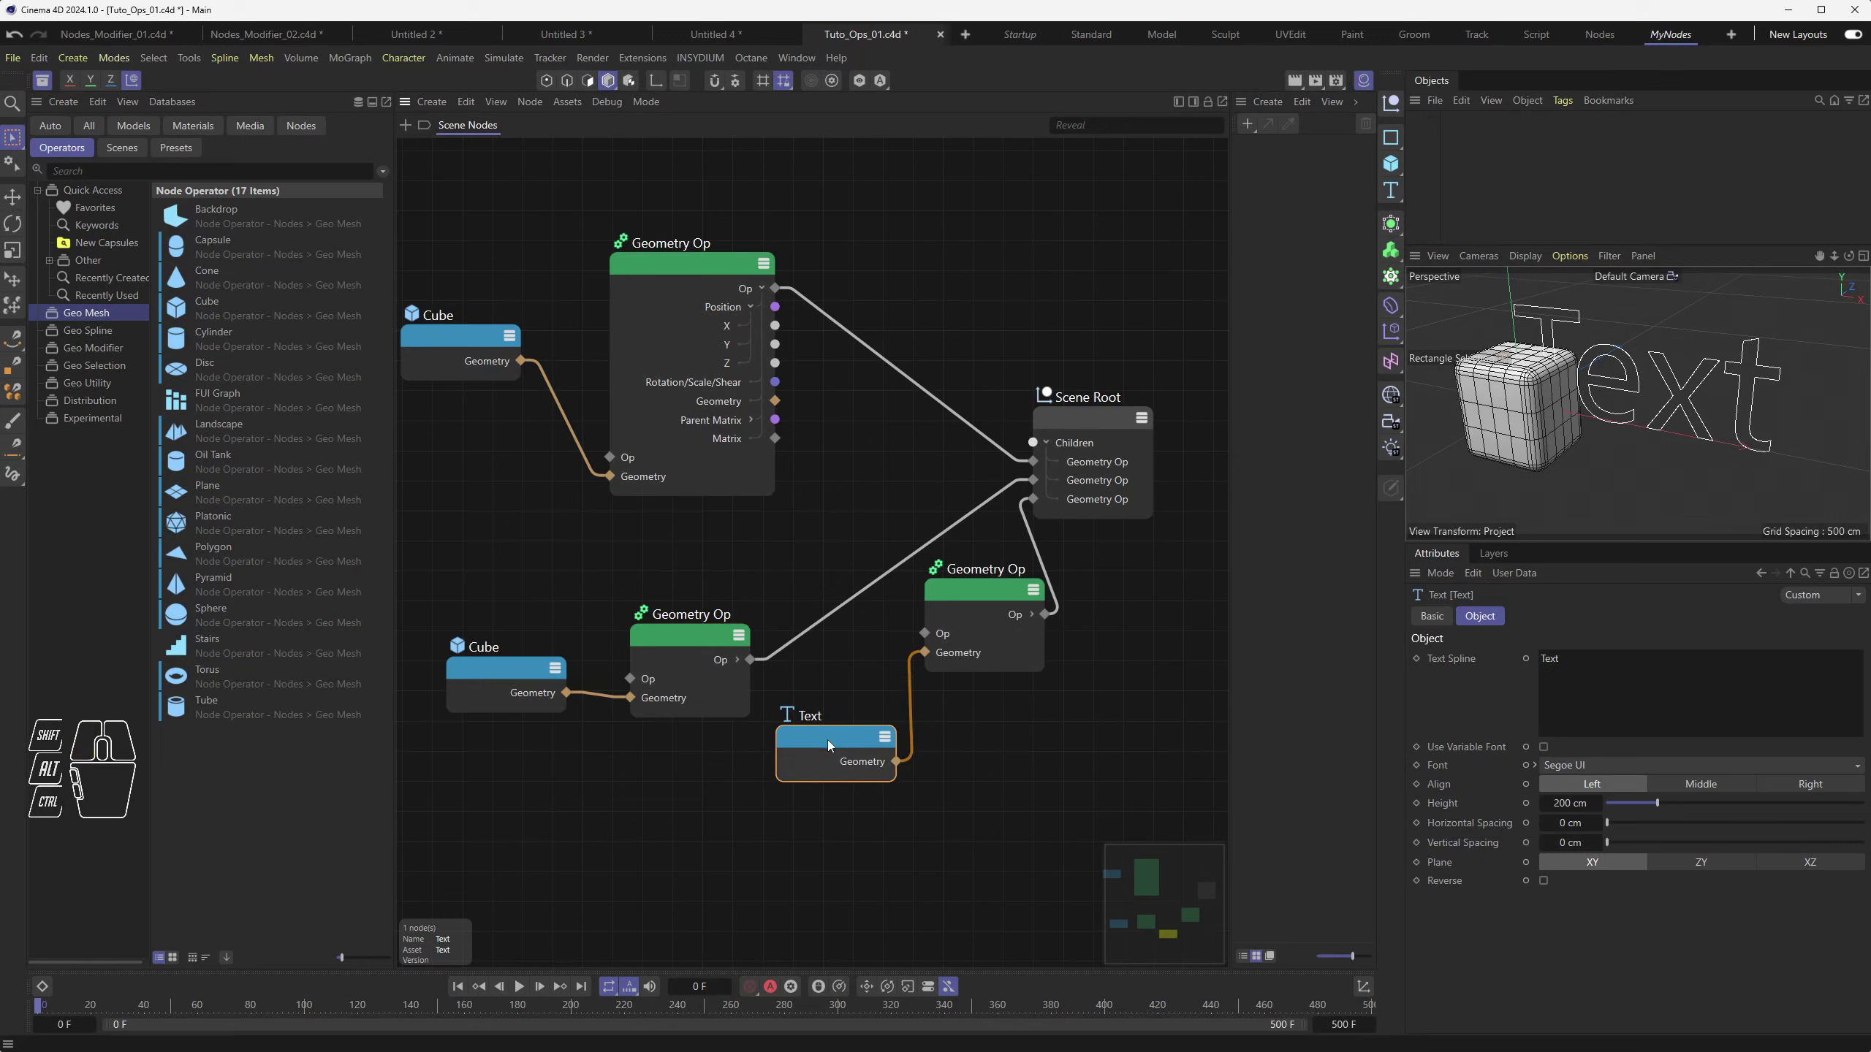
# Examine the Text Spline parameter's Connect Node options and the Text node's own commands, and move the Text node slightly upward
pyautogui.rightClick(1526, 658)
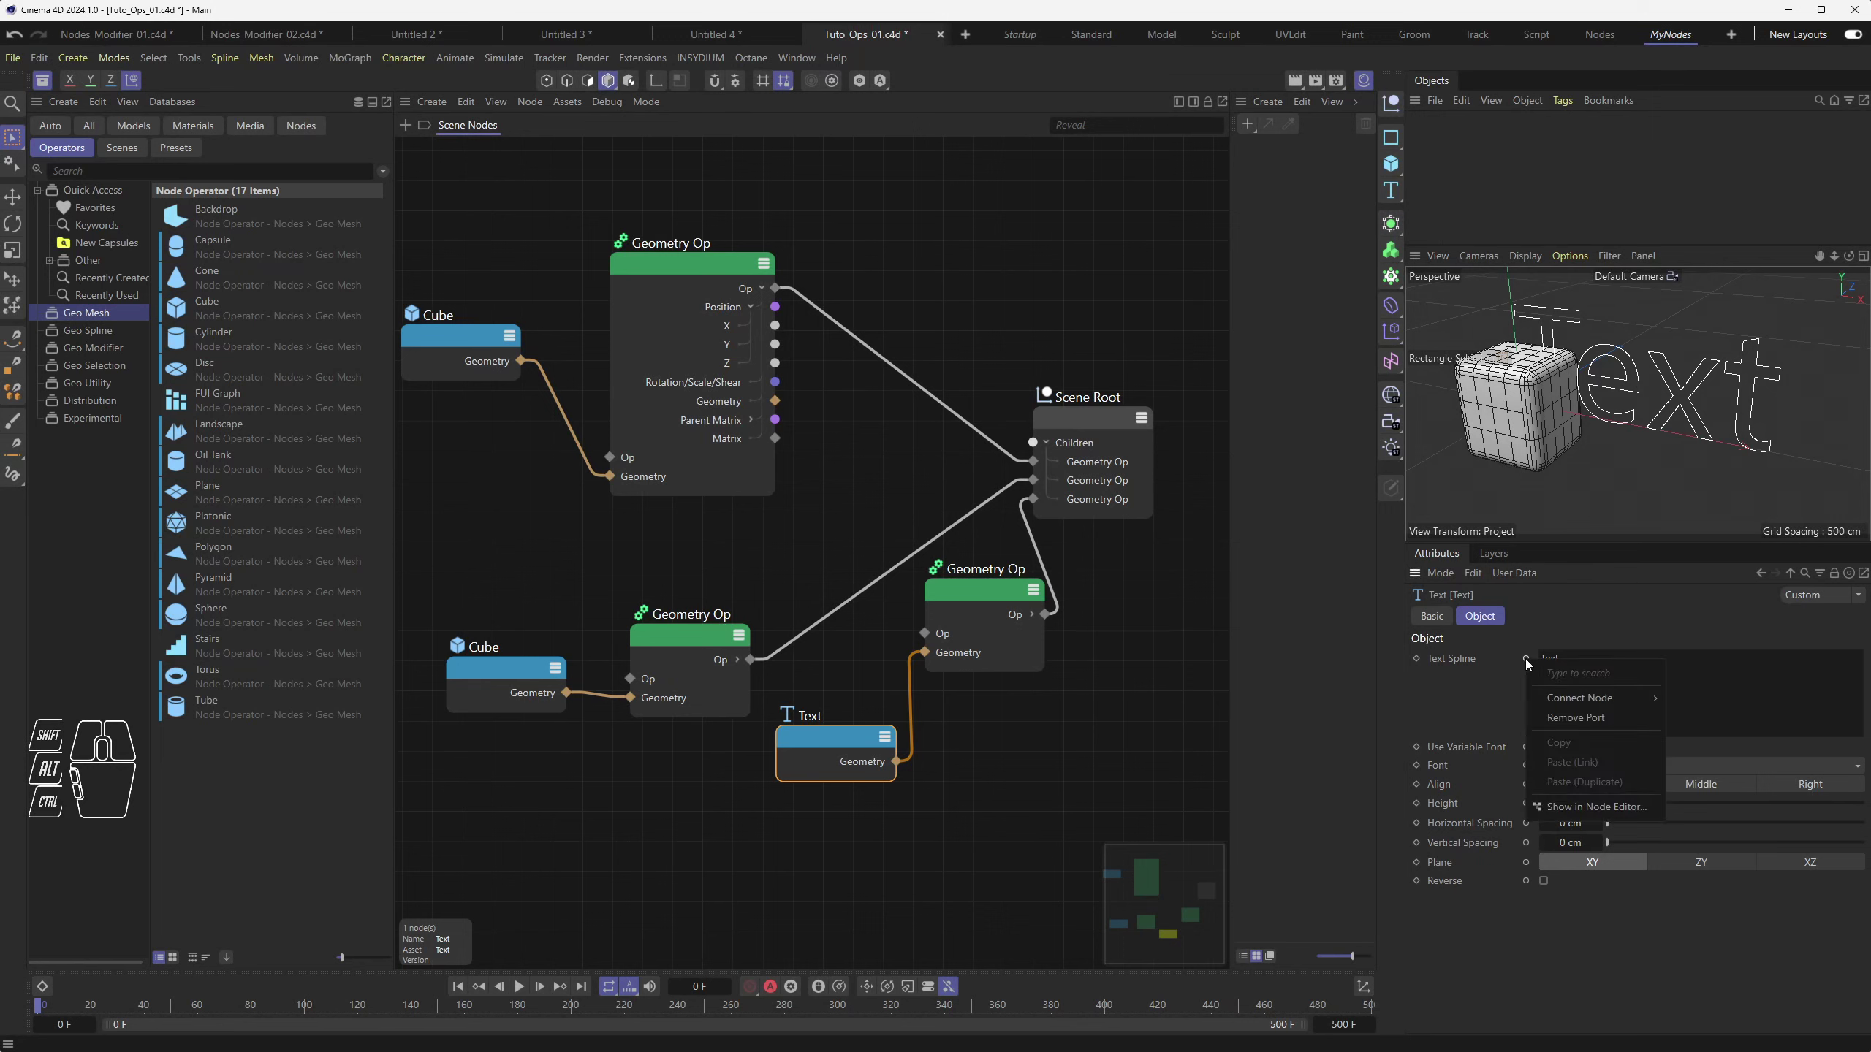
pyautogui.click(1526, 658)
pyautogui.click(1526, 659)
pyautogui.moveTo(1576, 700)
pyautogui.moveTo(1725, 705)
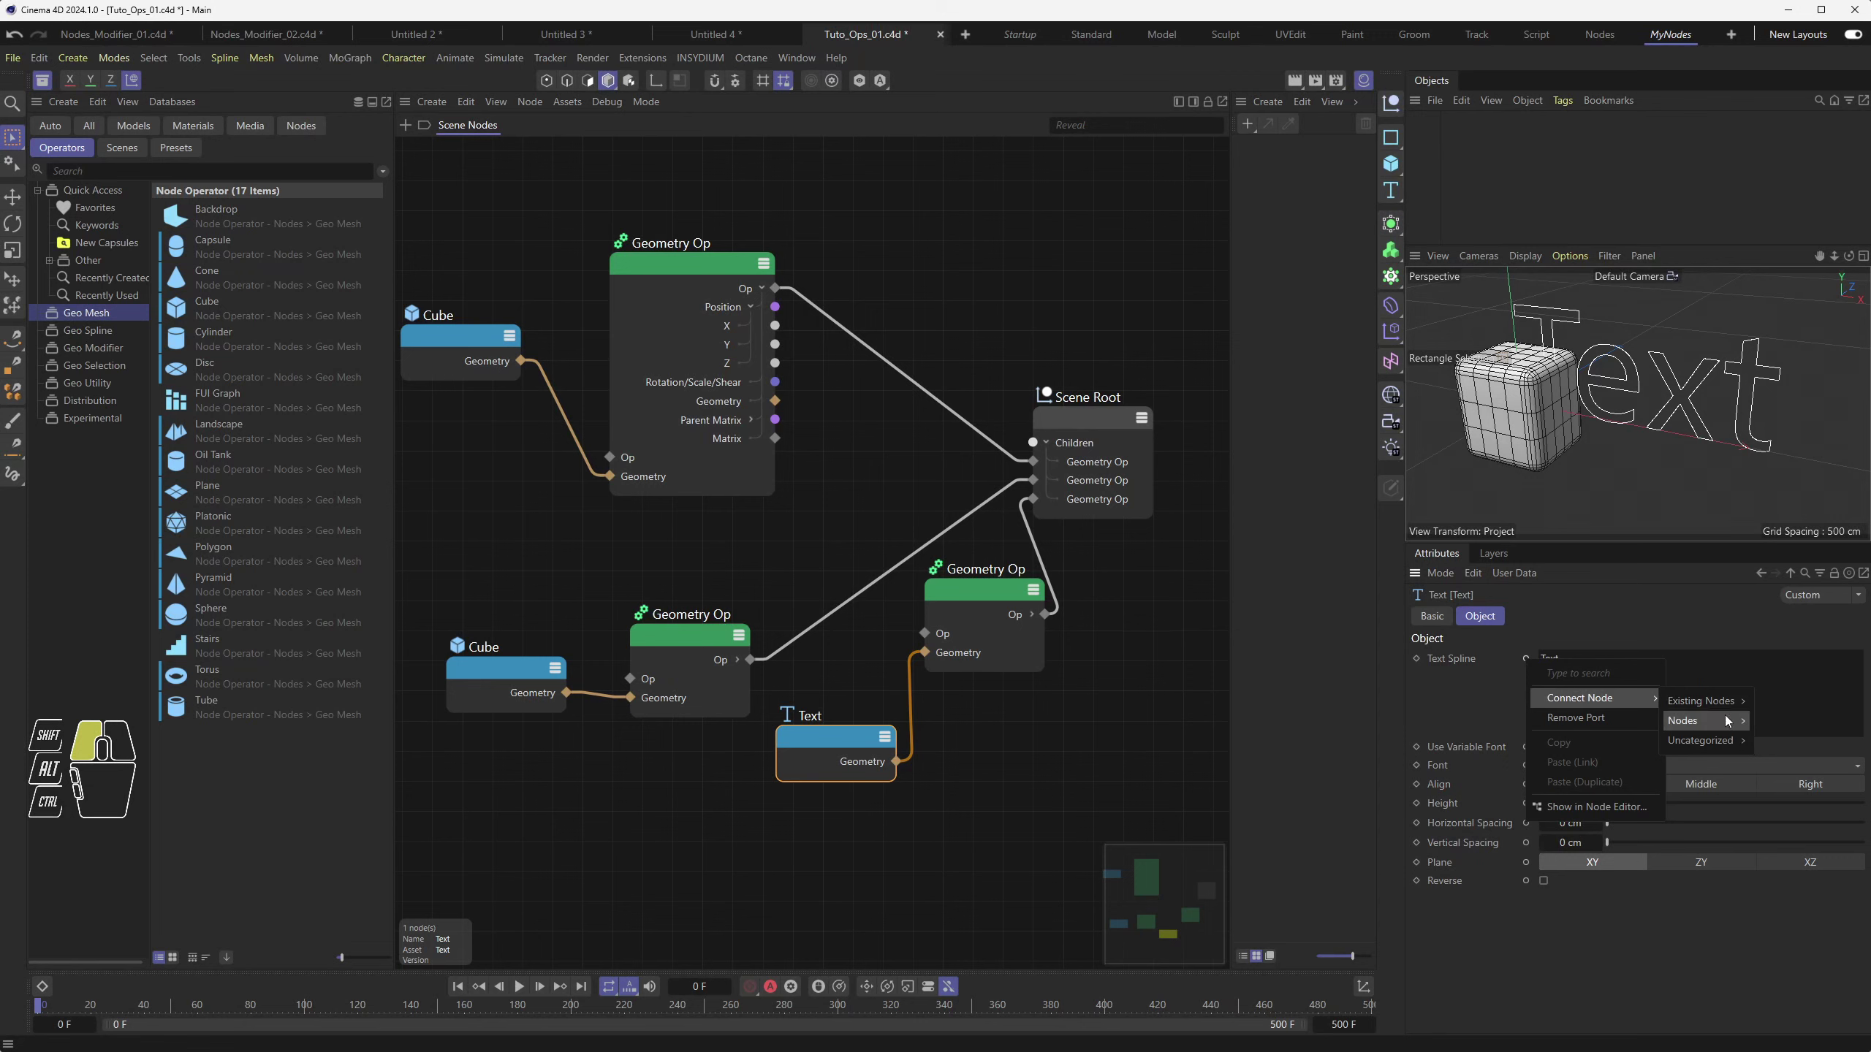
pyautogui.moveTo(1722, 741)
pyautogui.moveTo(1722, 741); pyautogui.dragTo(810, 732)
pyautogui.rightClick(810, 733)
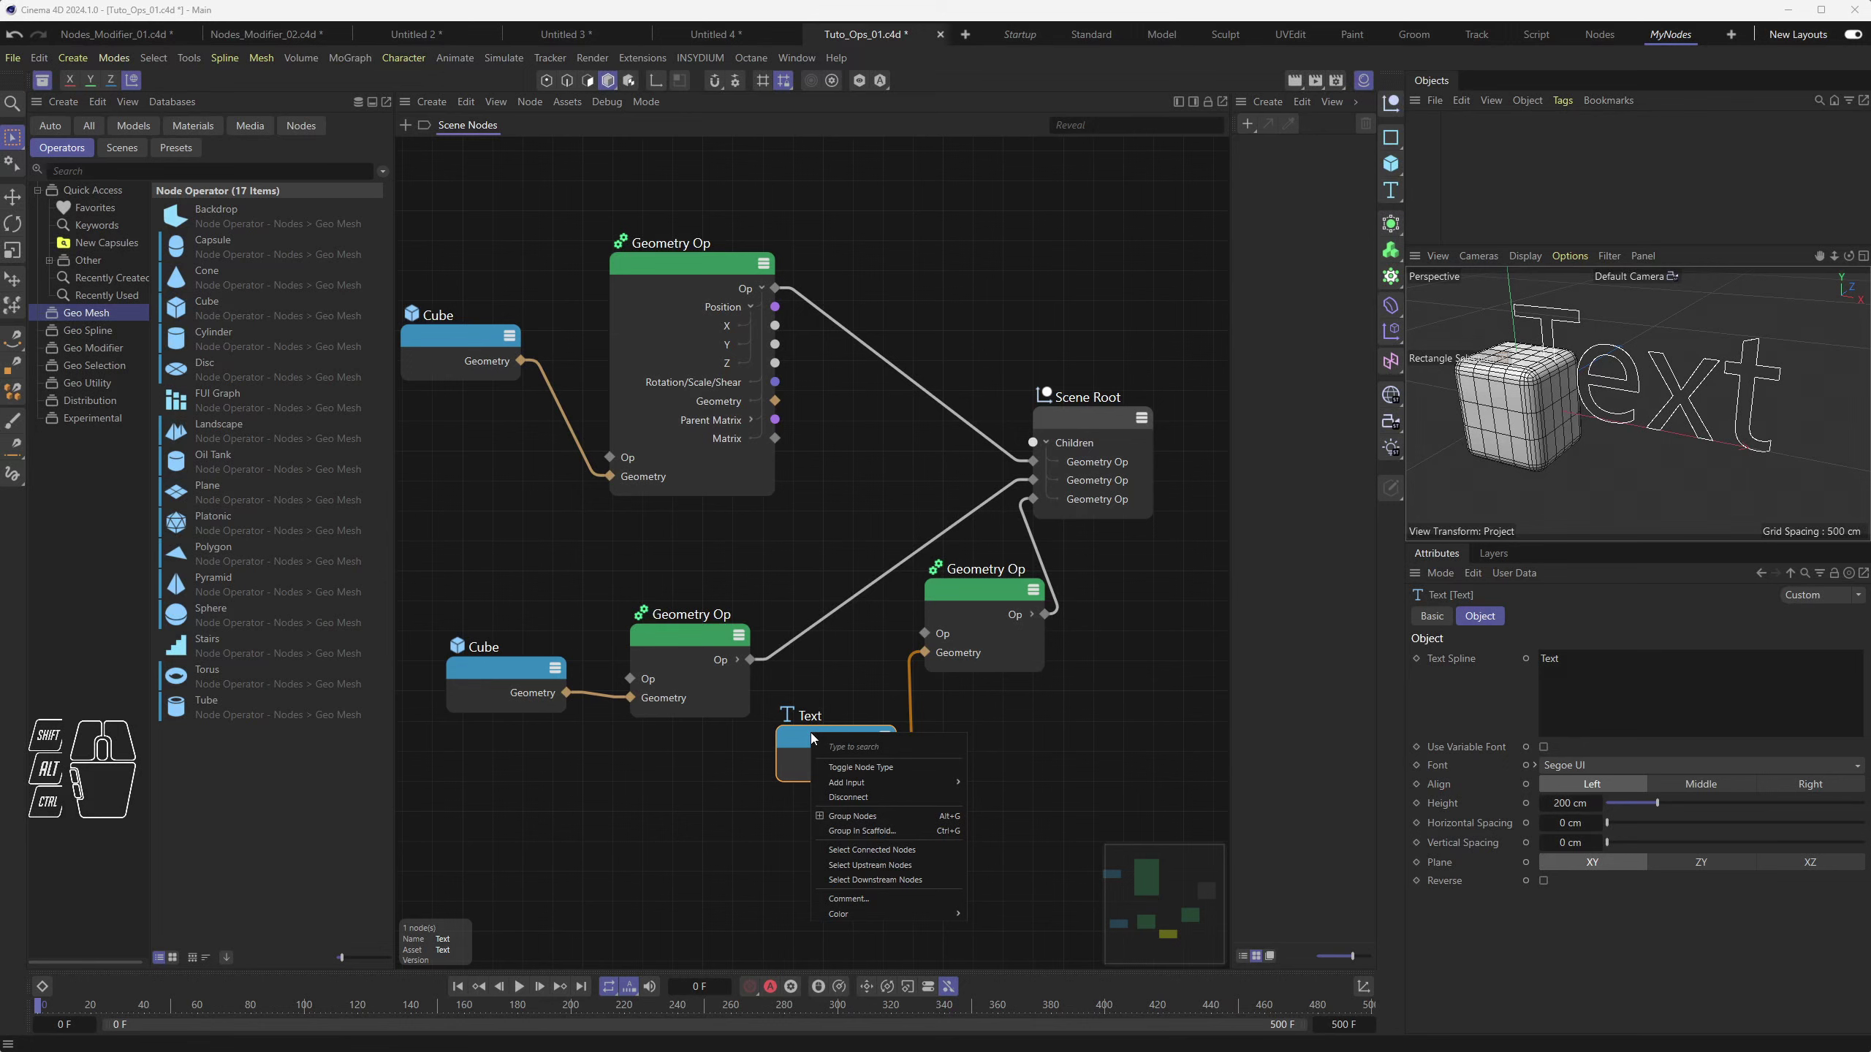
pyautogui.moveTo(812, 738); pyautogui.dragTo(842, 705)
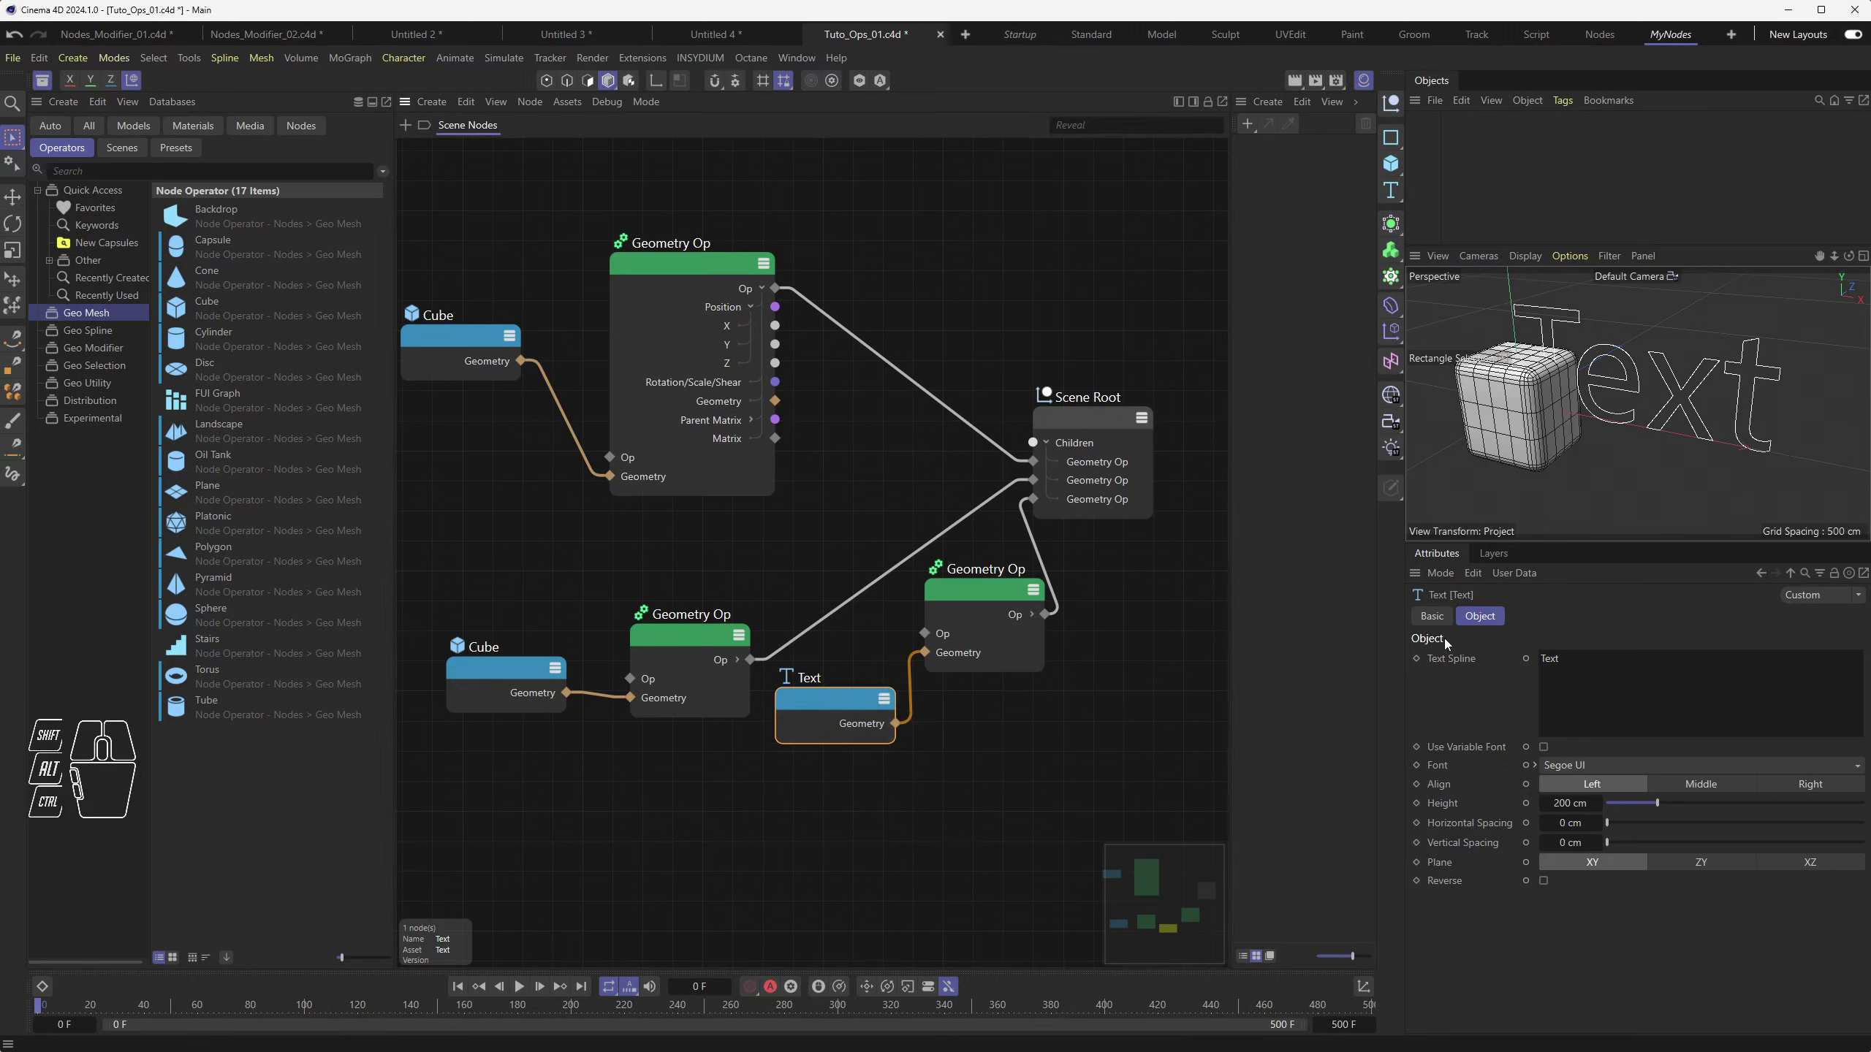
# Move the Text node lower in the graph and replace its Text Spline content with "ruieoz"
pyautogui.moveTo(827, 702); pyautogui.dragTo(829, 744)
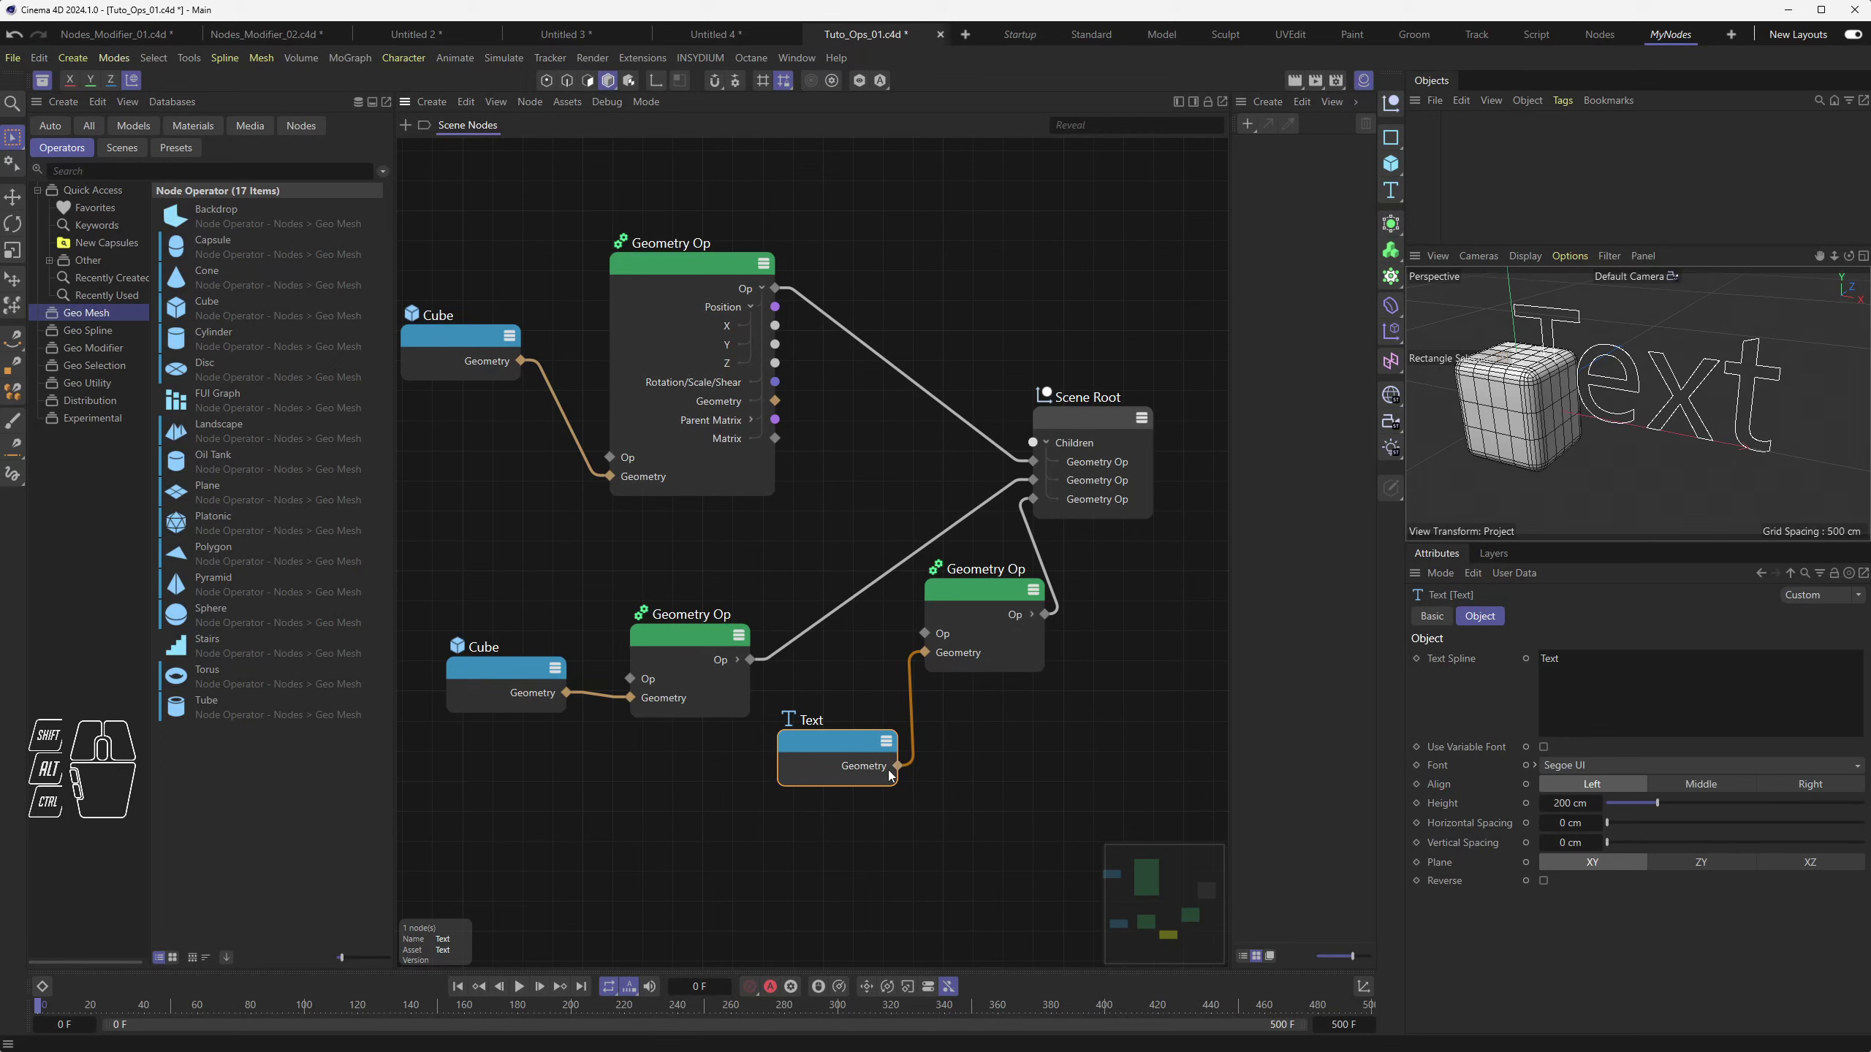
pyautogui.moveTo(1558, 659); pyautogui.dragTo(1279, 811)
pyautogui.write('ruieoz')
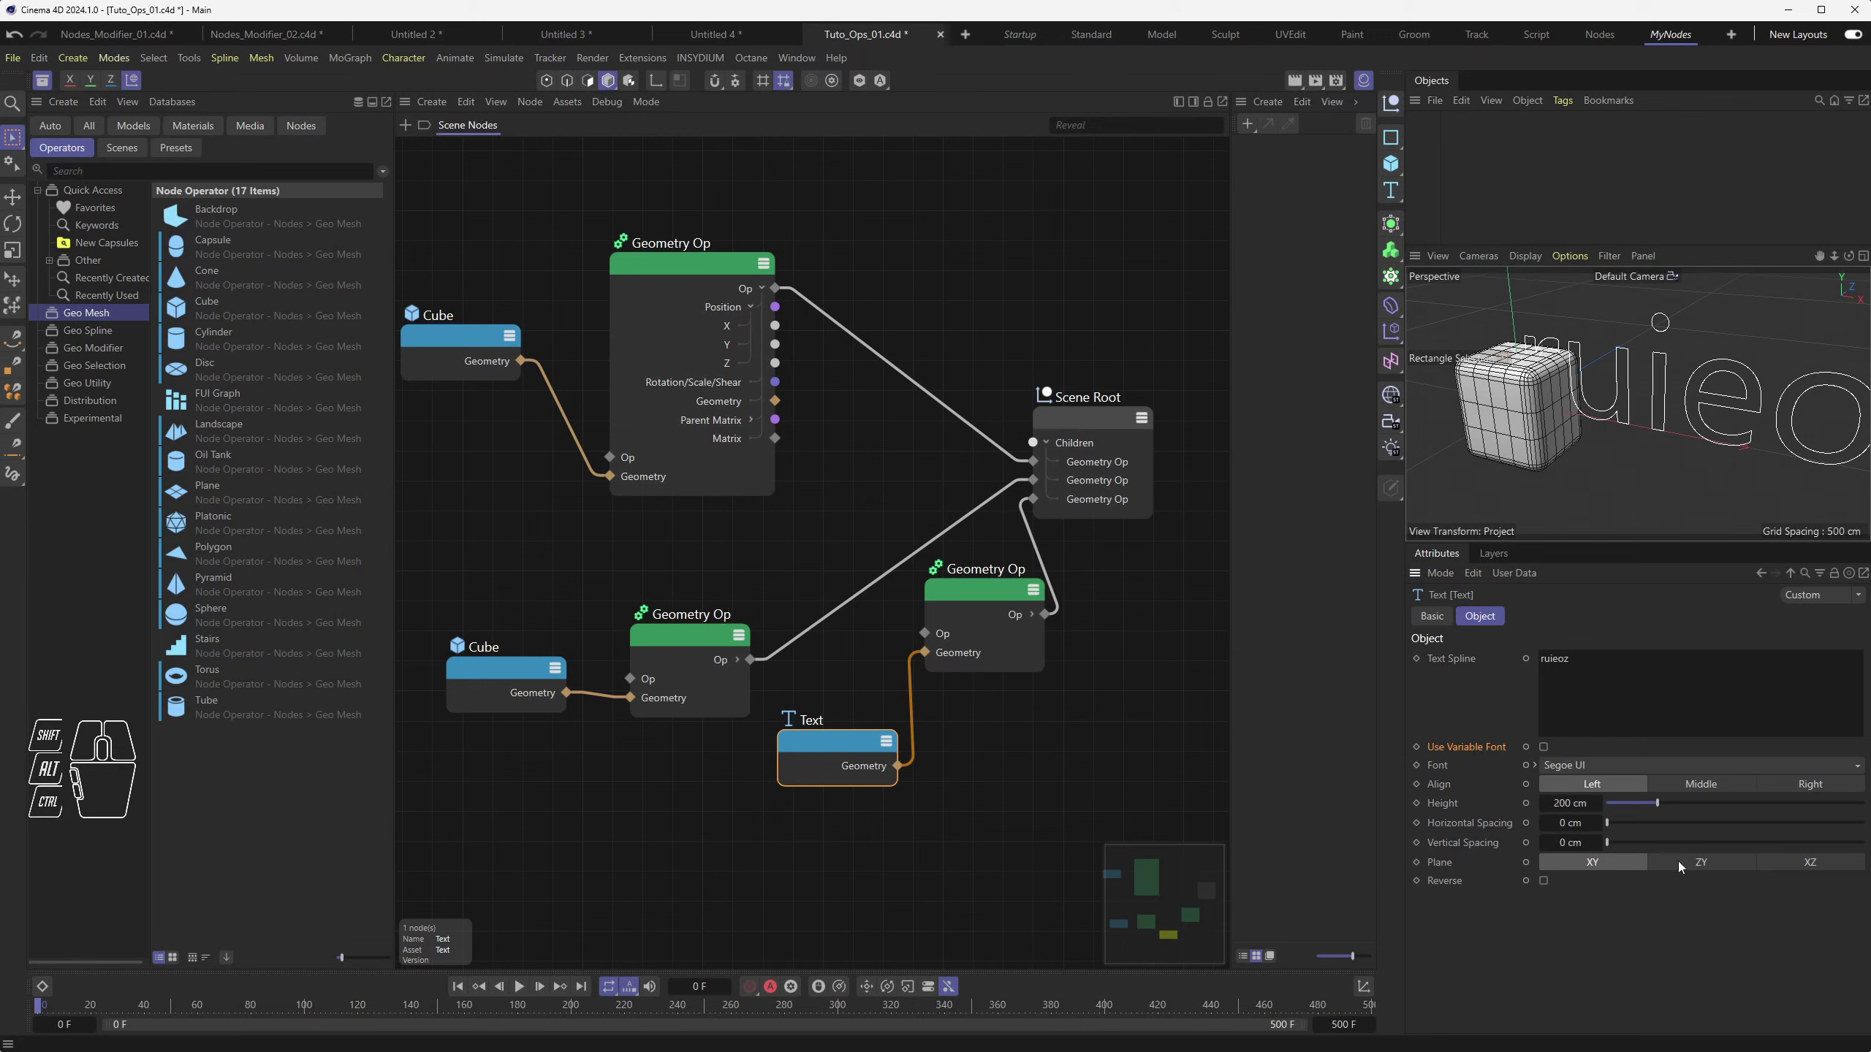
# Try the ZY and XZ planes for the text spline and return it to the XY plane
pyautogui.click(1702, 864)
pyautogui.click(1791, 864)
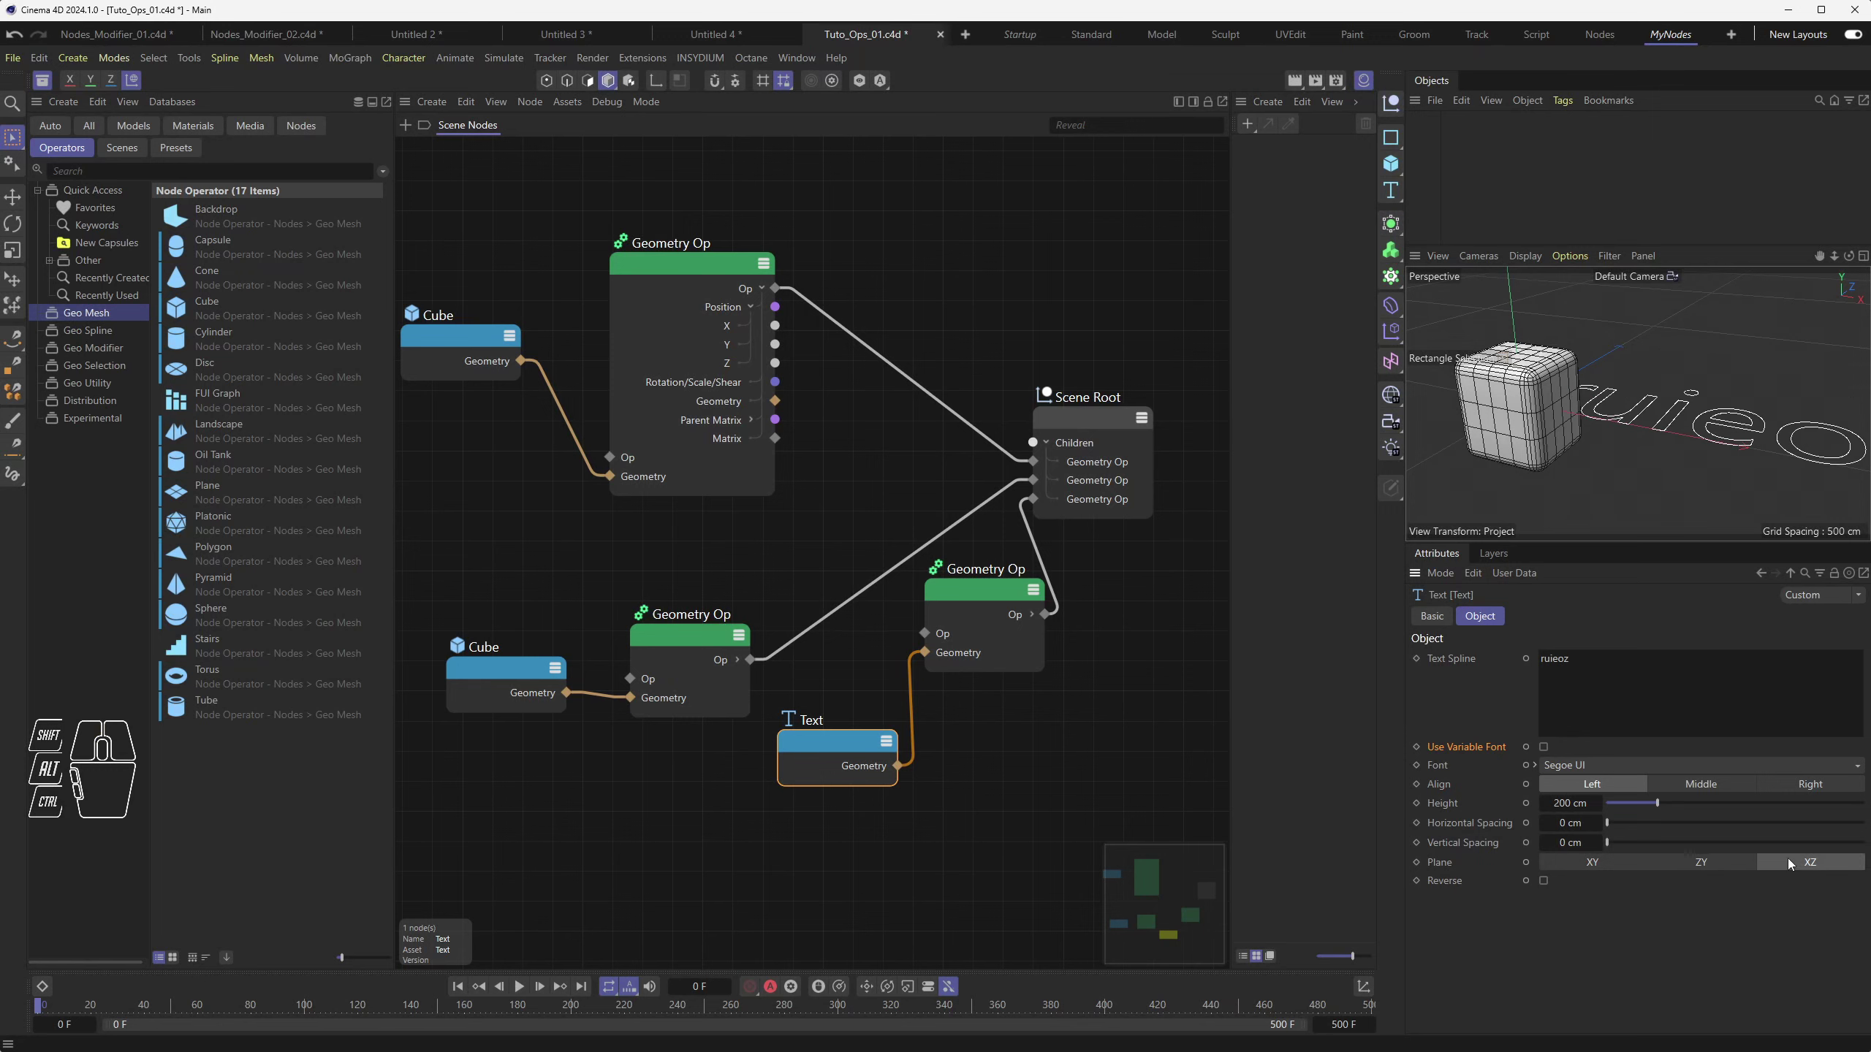
pyautogui.click(1585, 864)
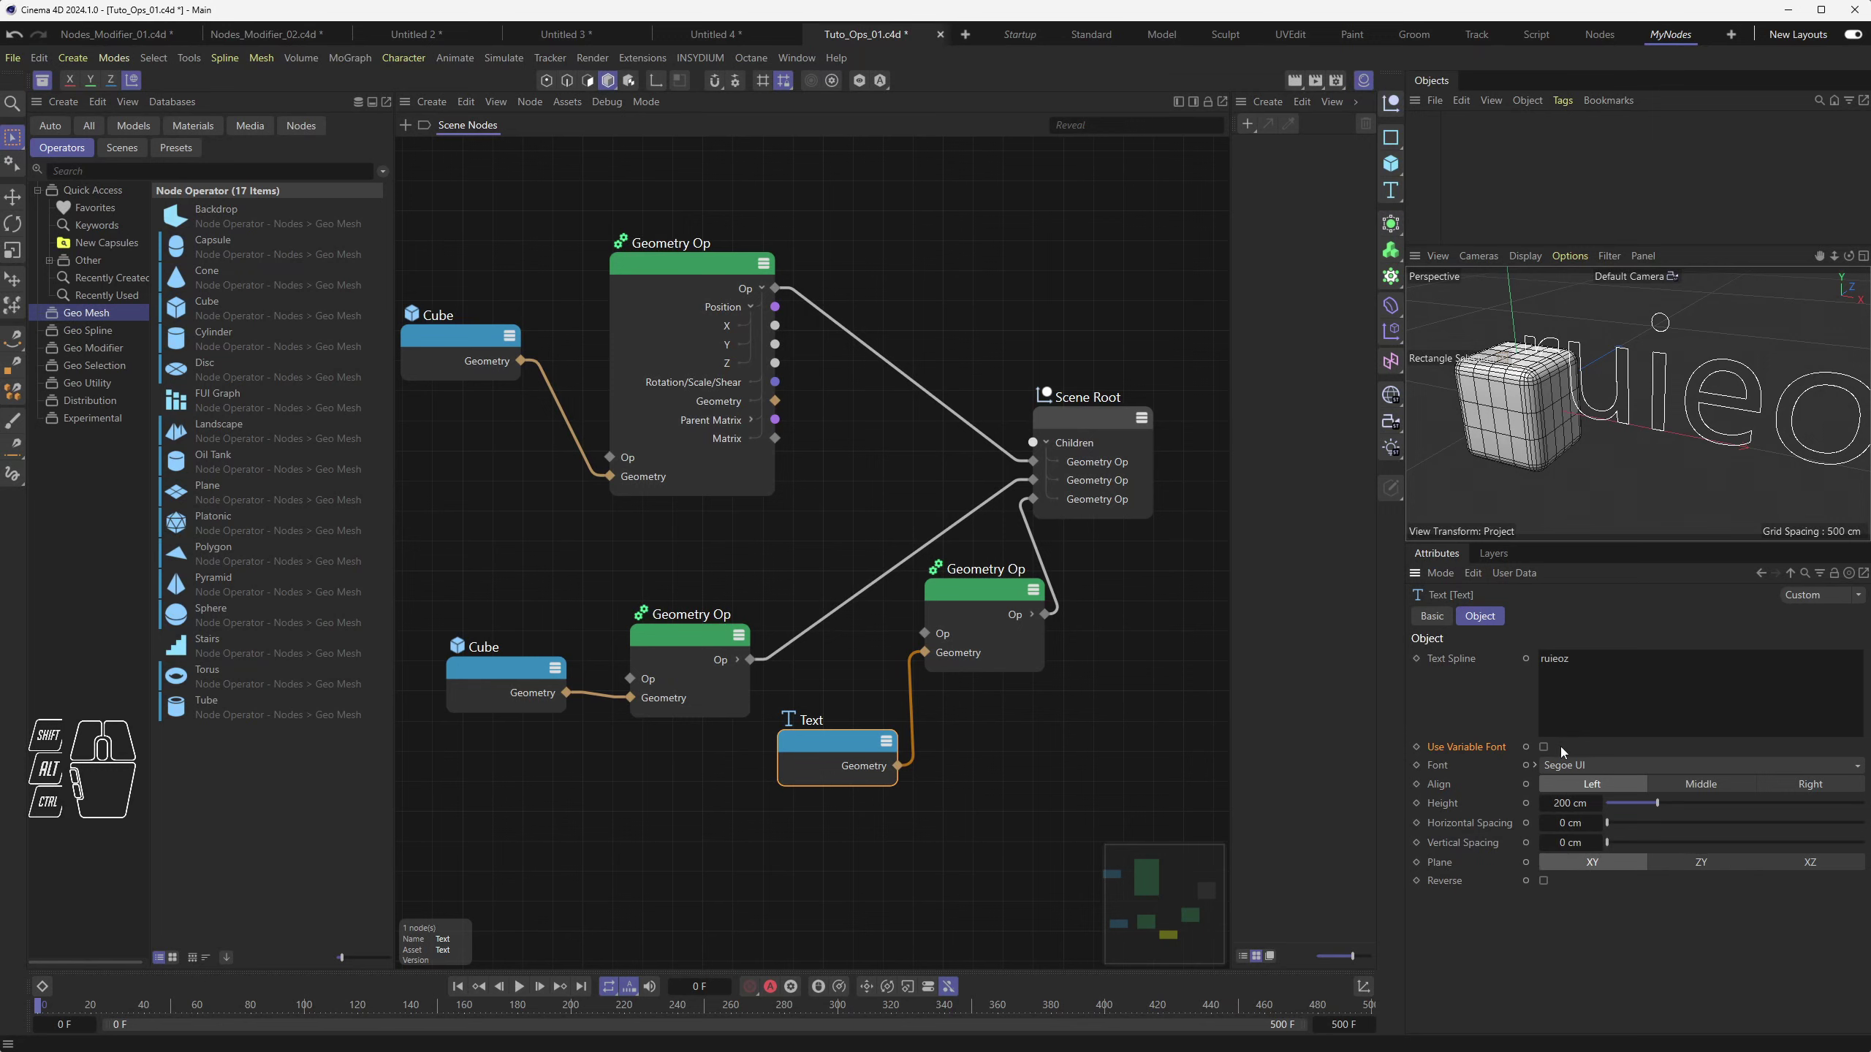
# Reposition the Text node below its Geometry Op and examine the inputs that can be added to it
pyautogui.moveTo(850, 749)
pyautogui.mouseDown()
pyautogui.moveTo(833, 724)
pyautogui.moveTo(839, 771)
pyautogui.mouseUp()
pyautogui.click(1591, 654)
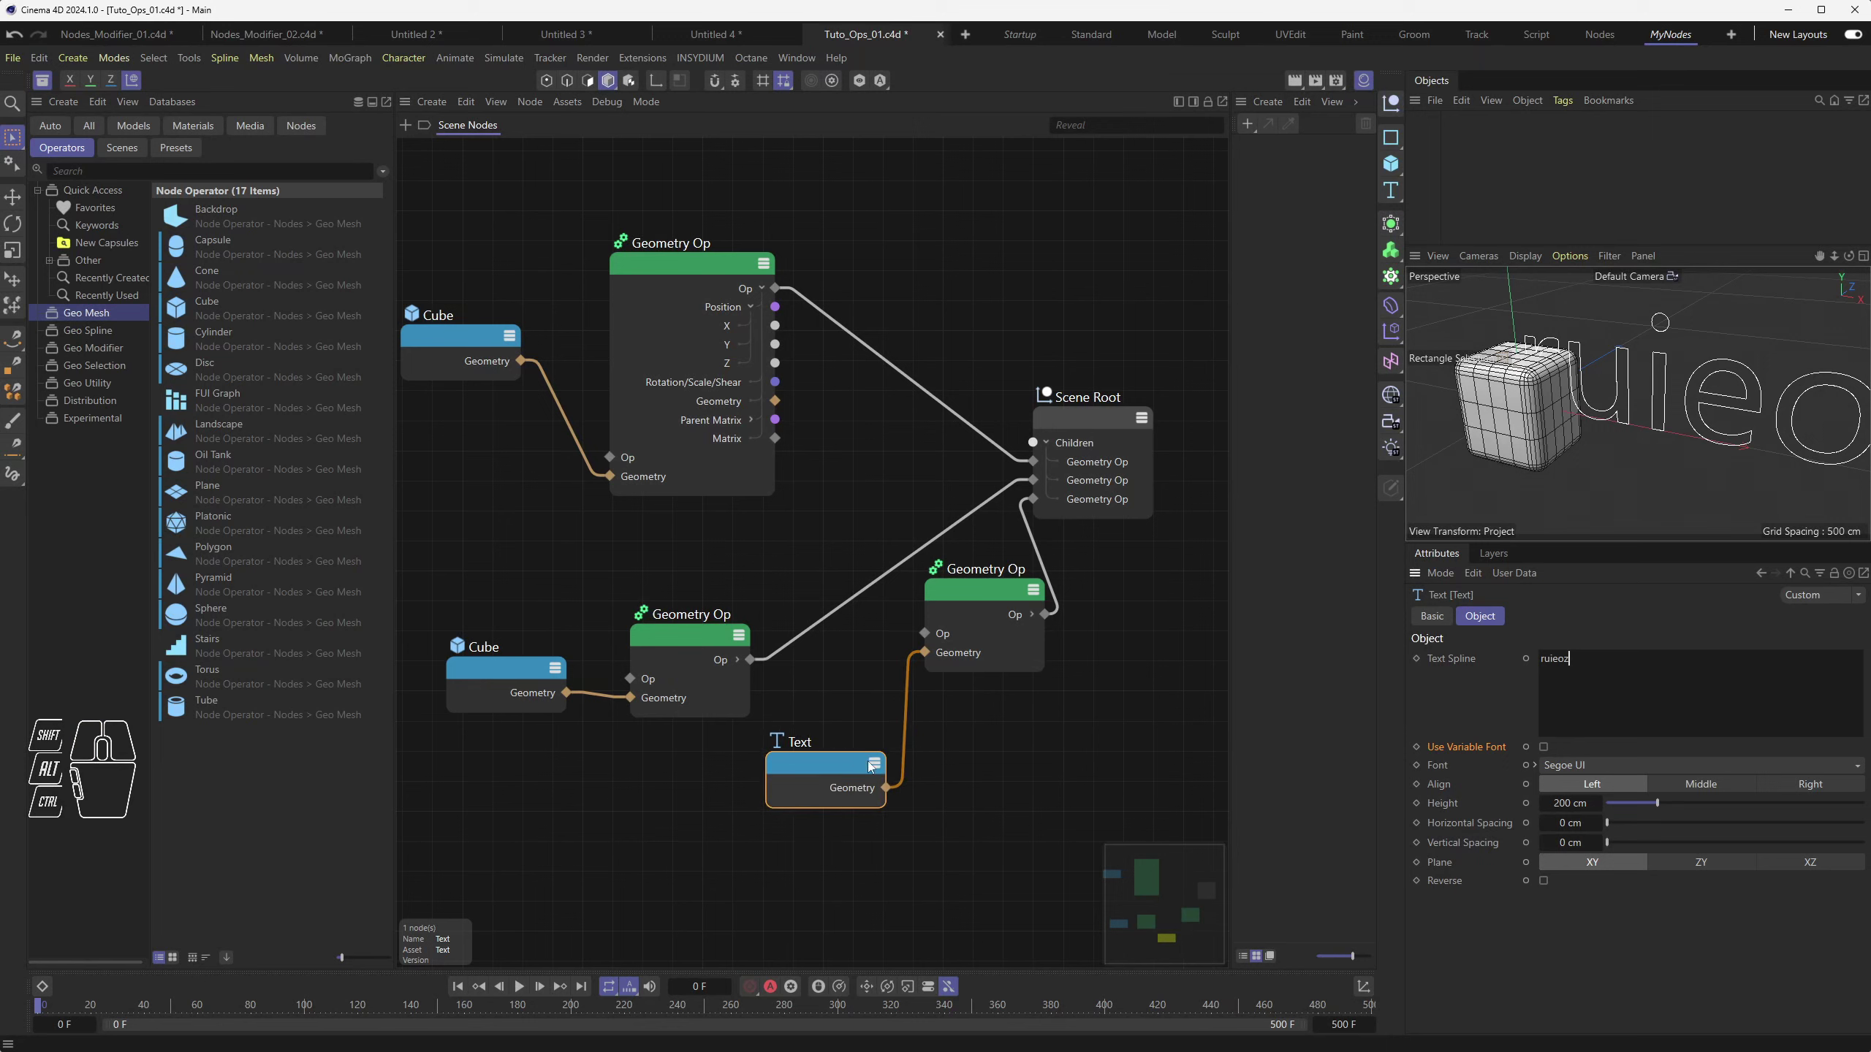
pyautogui.moveTo(833, 760); pyautogui.dragTo(846, 725)
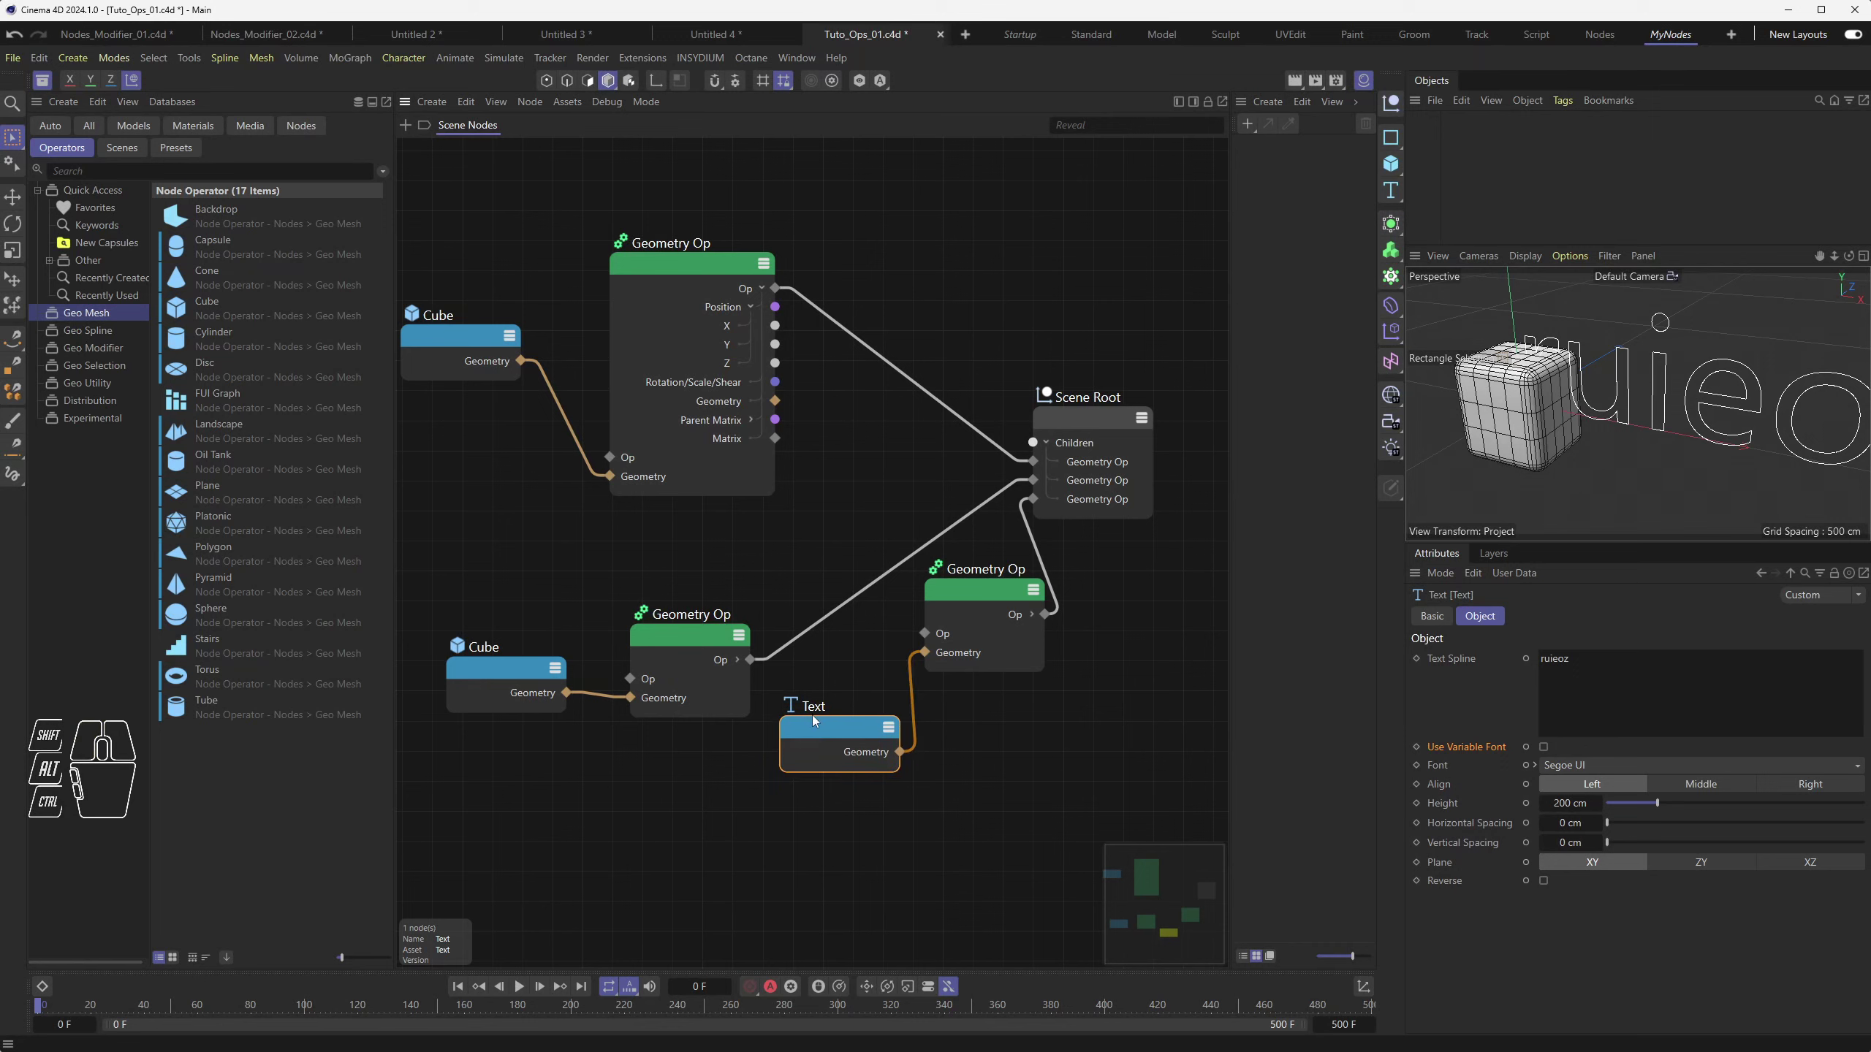
pyautogui.rightClick(826, 730)
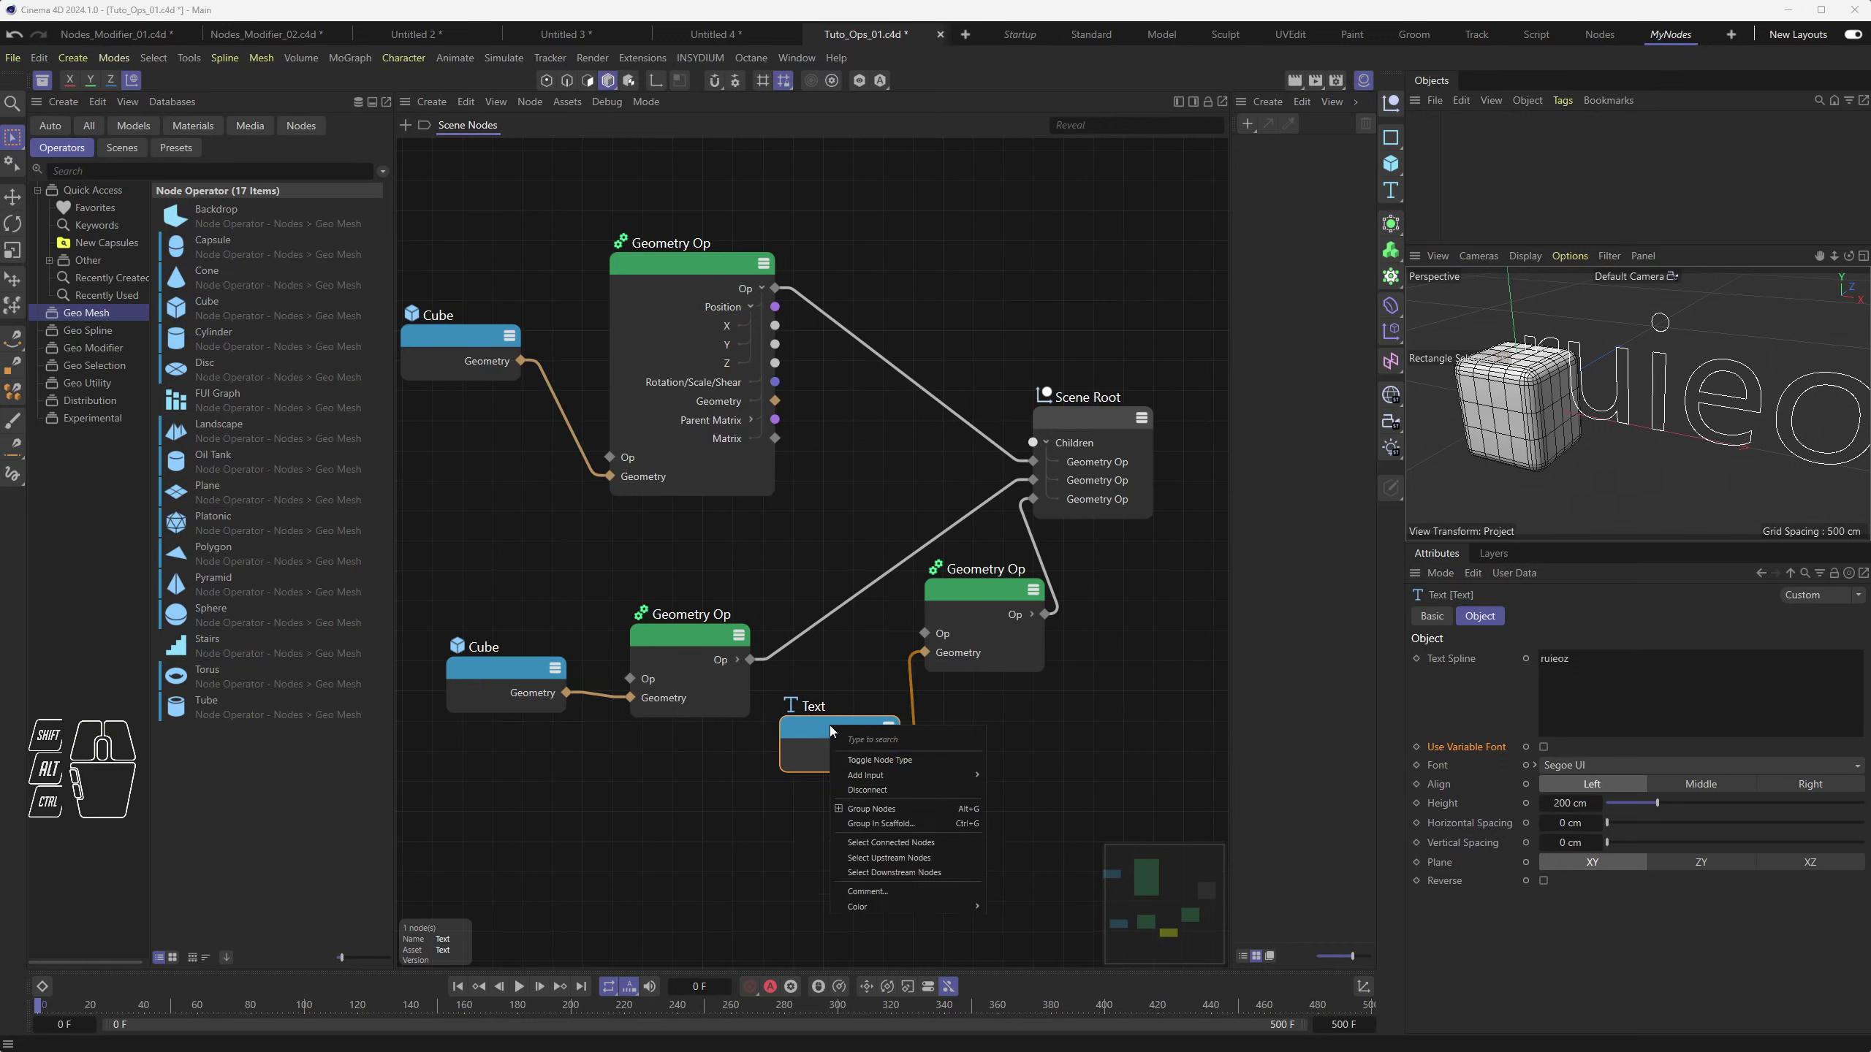
pyautogui.moveTo(875, 778)
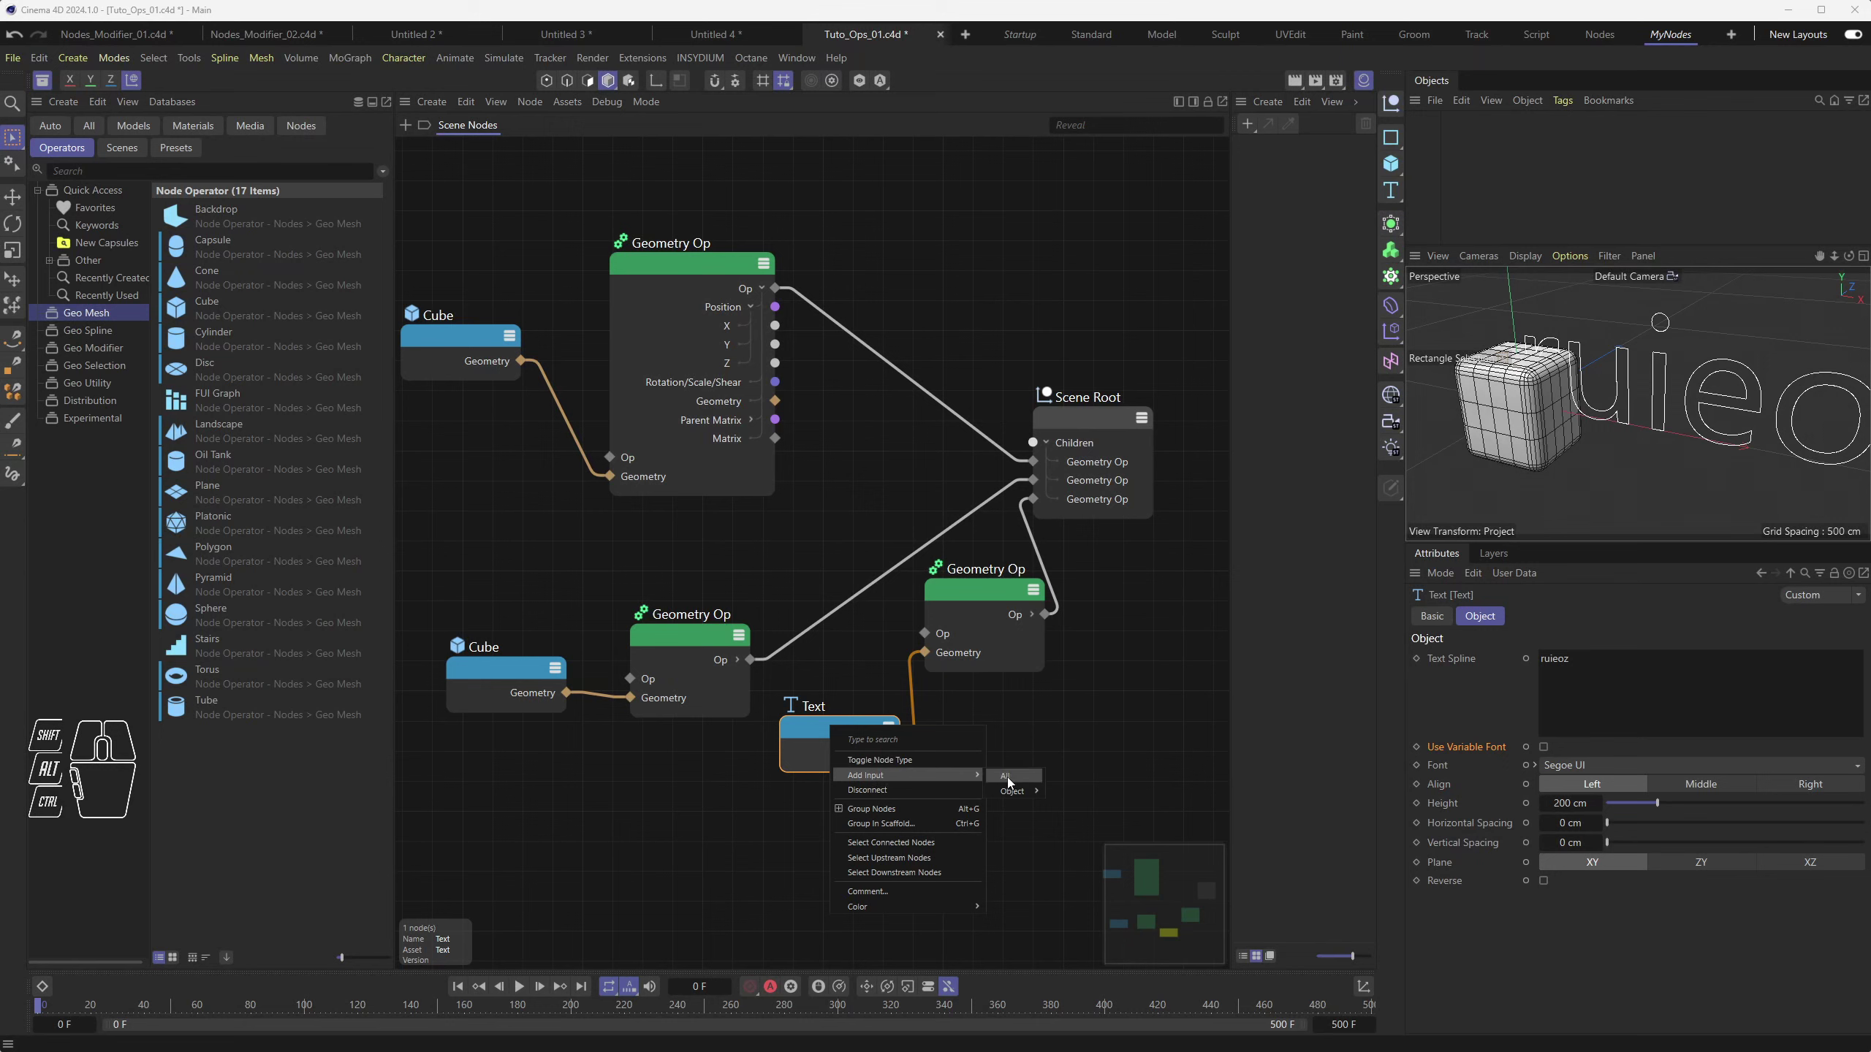
pyautogui.moveTo(1011, 796)
pyautogui.scroll(-5, 852, 472)
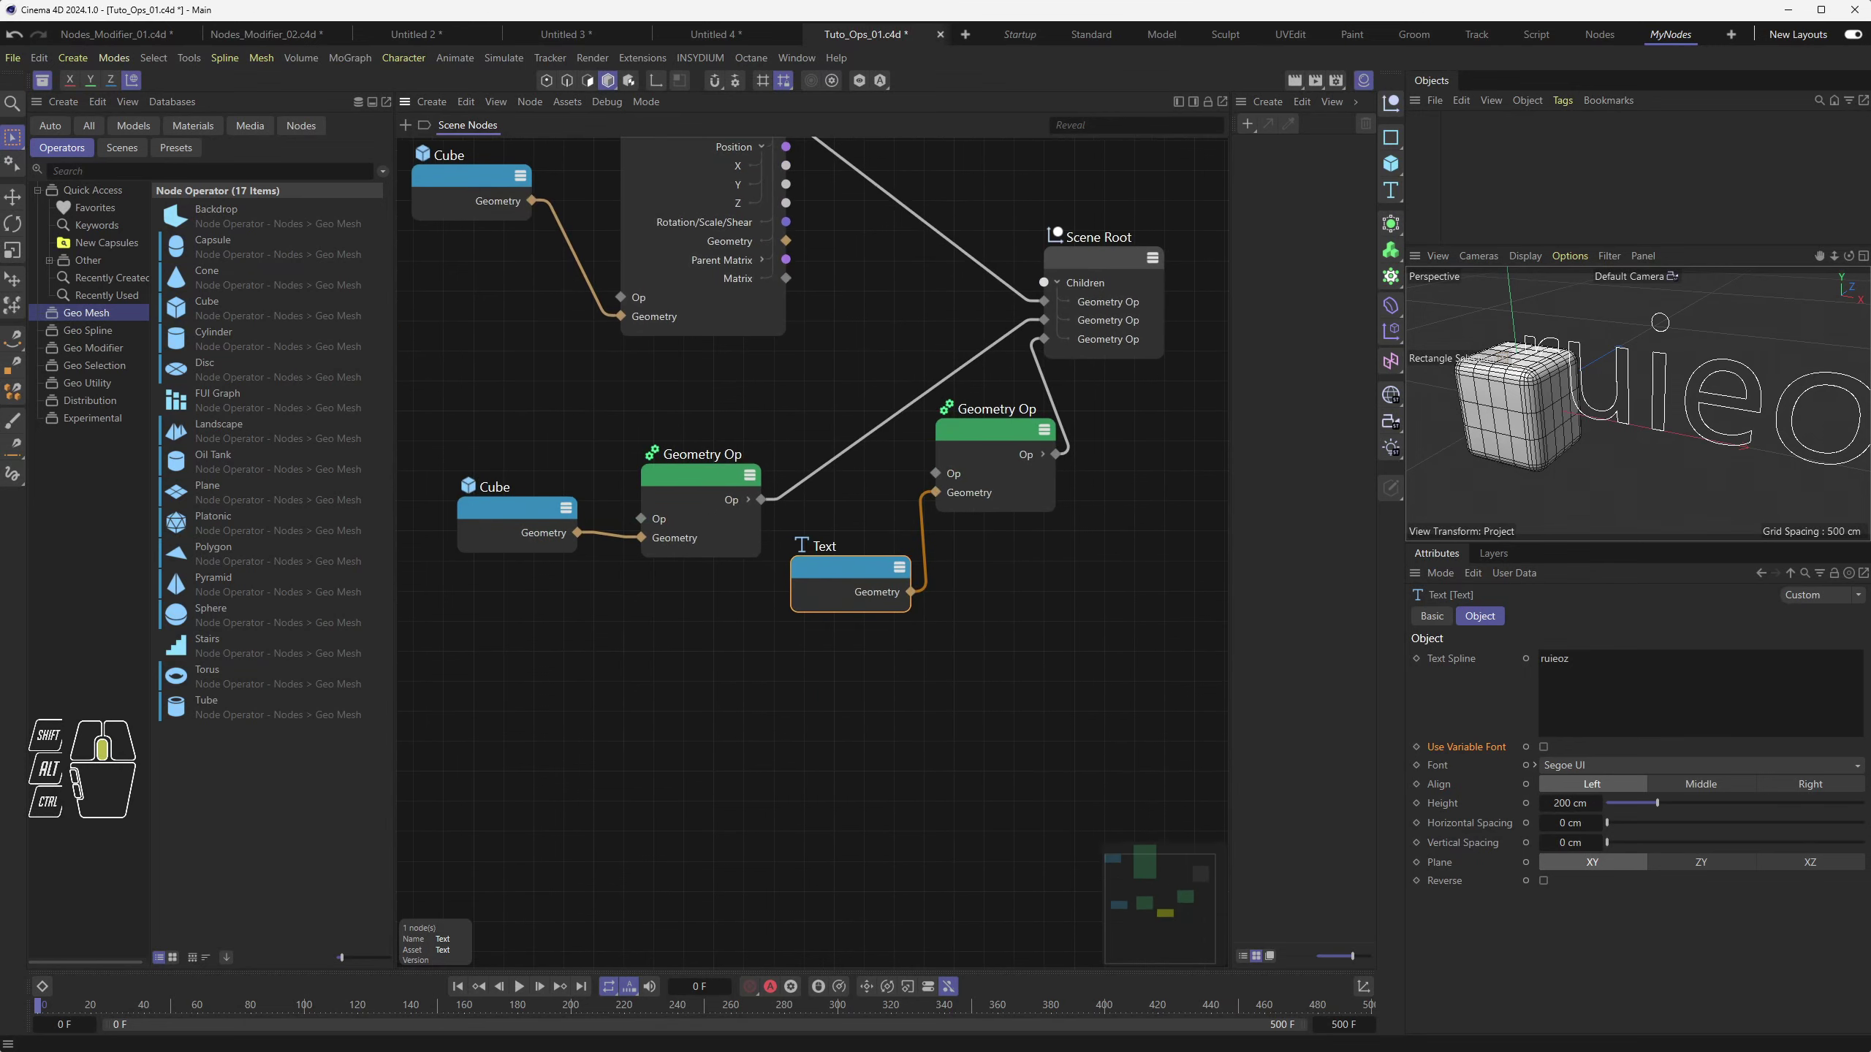
# Add the Text Spline object parameter as an input port on the Text node and nudge the node
pyautogui.rightClick(810, 398)
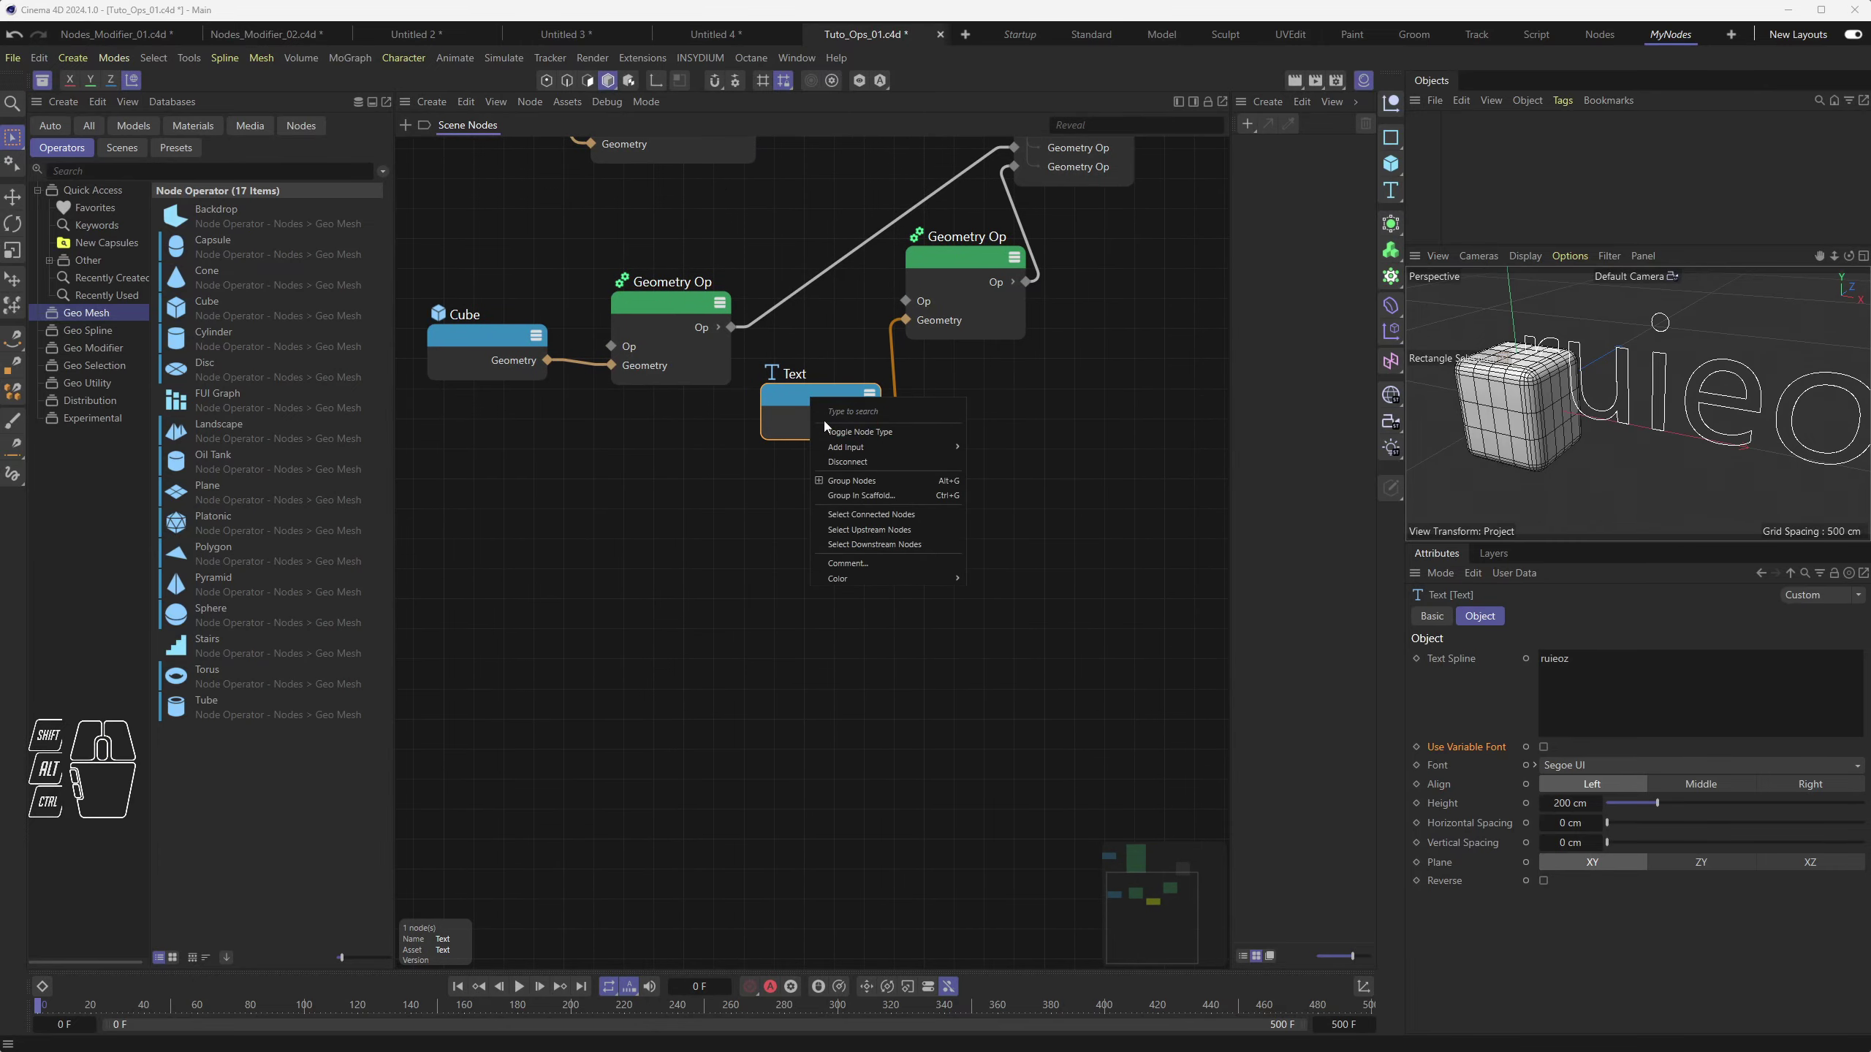
pyautogui.moveTo(858, 450)
pyautogui.moveTo(1001, 466)
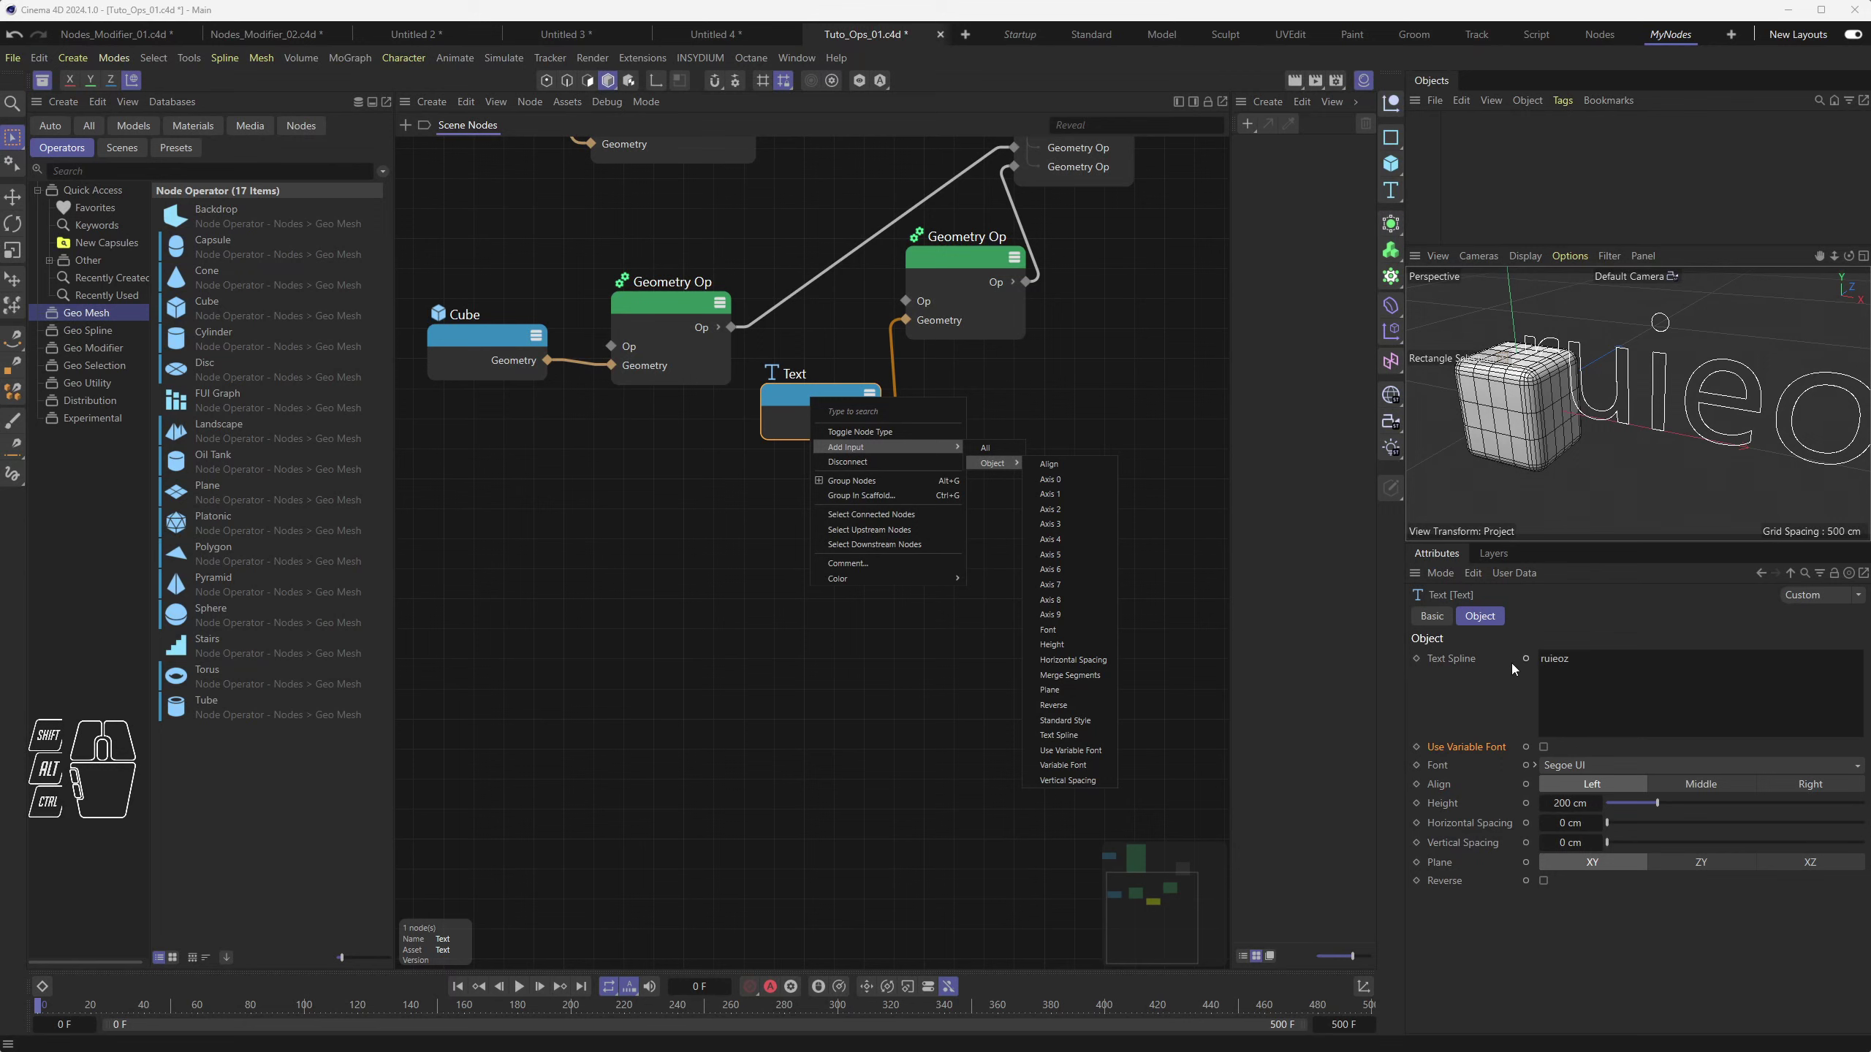
pyautogui.moveTo(920, 579)
pyautogui.click(1067, 737)
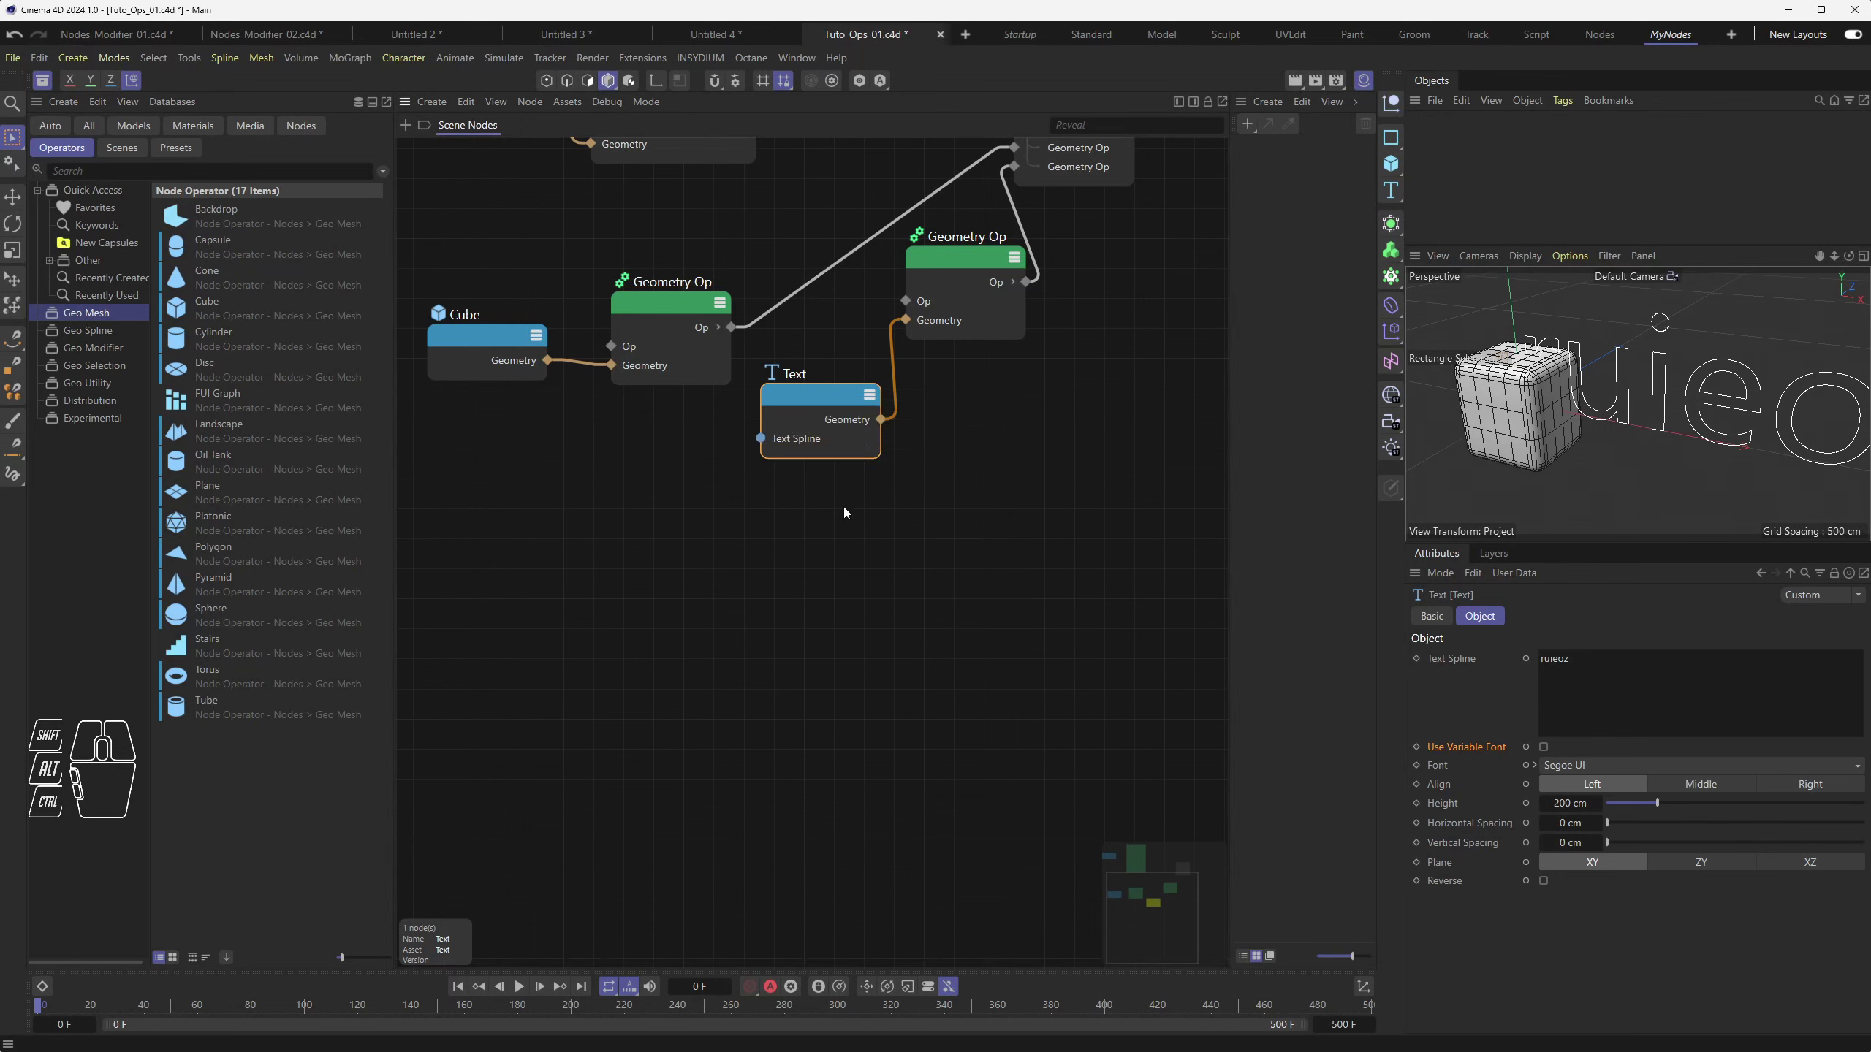
pyautogui.moveTo(818, 403); pyautogui.dragTo(828, 411)
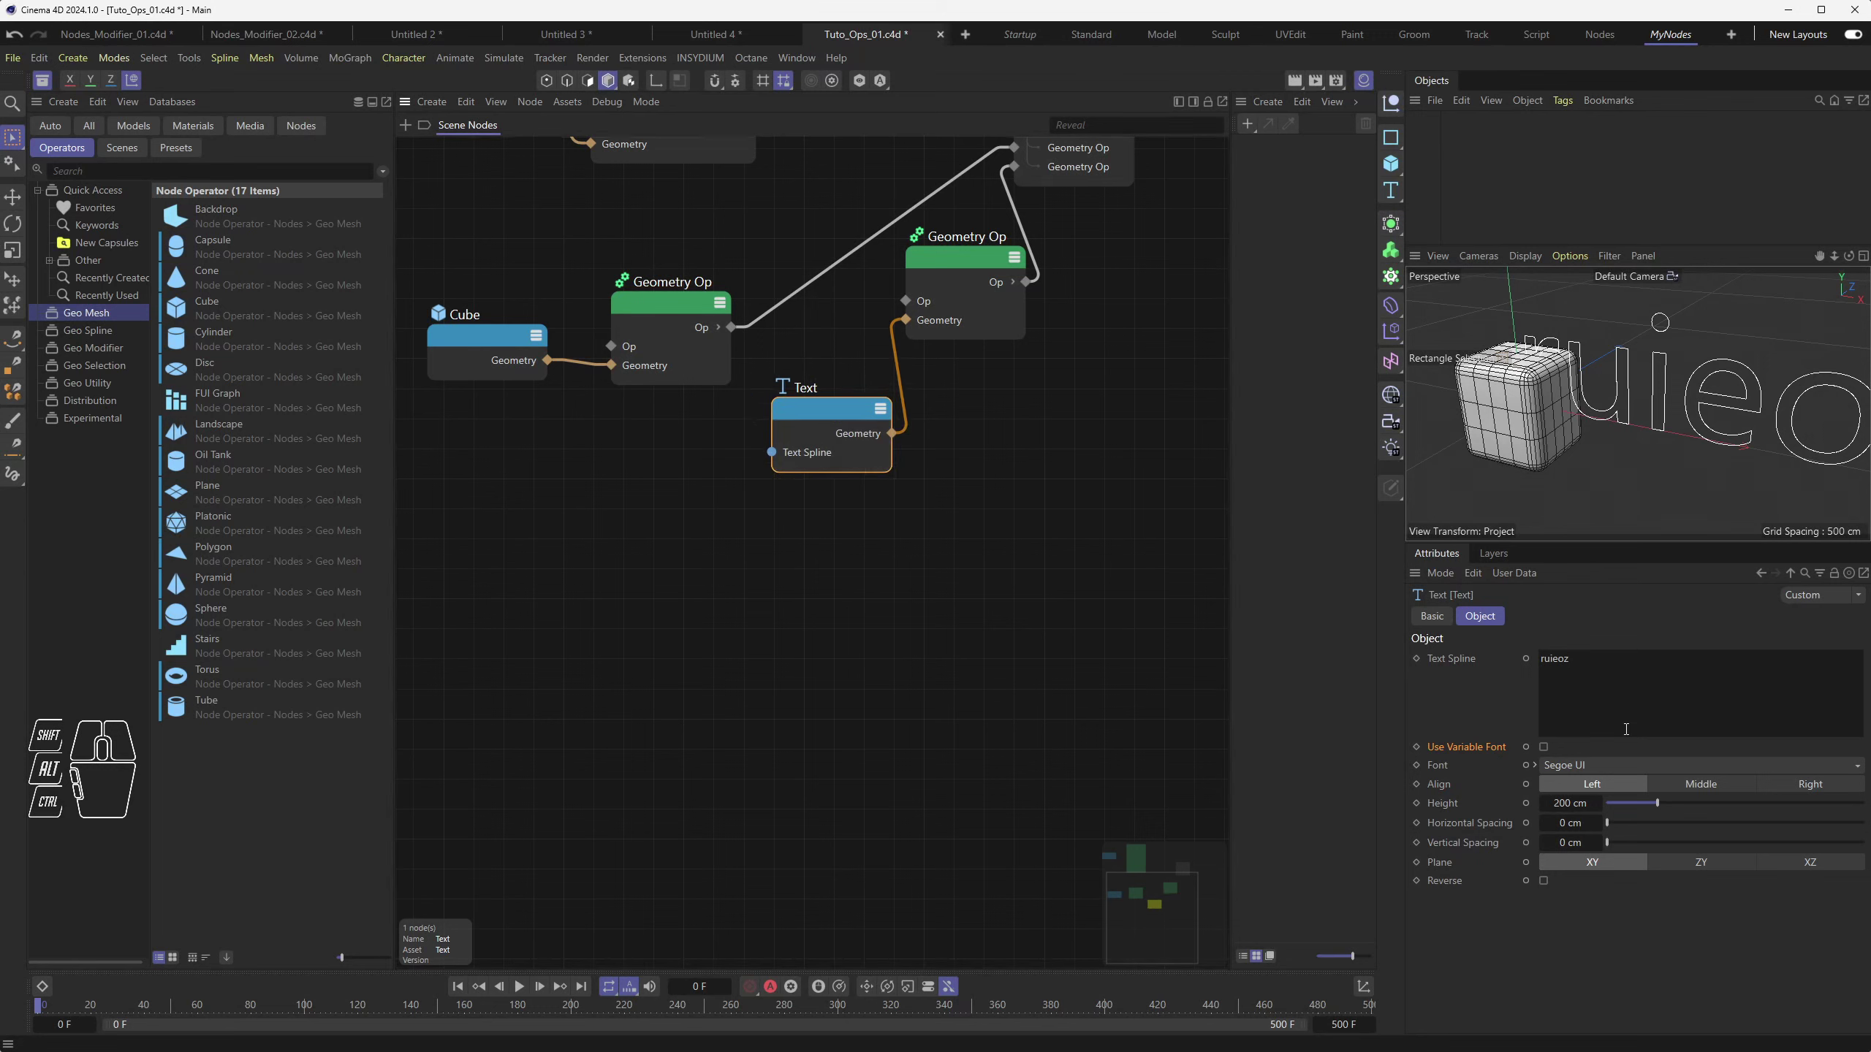
pyautogui.moveTo(1592, 672); pyautogui.dragTo(1518, 664)
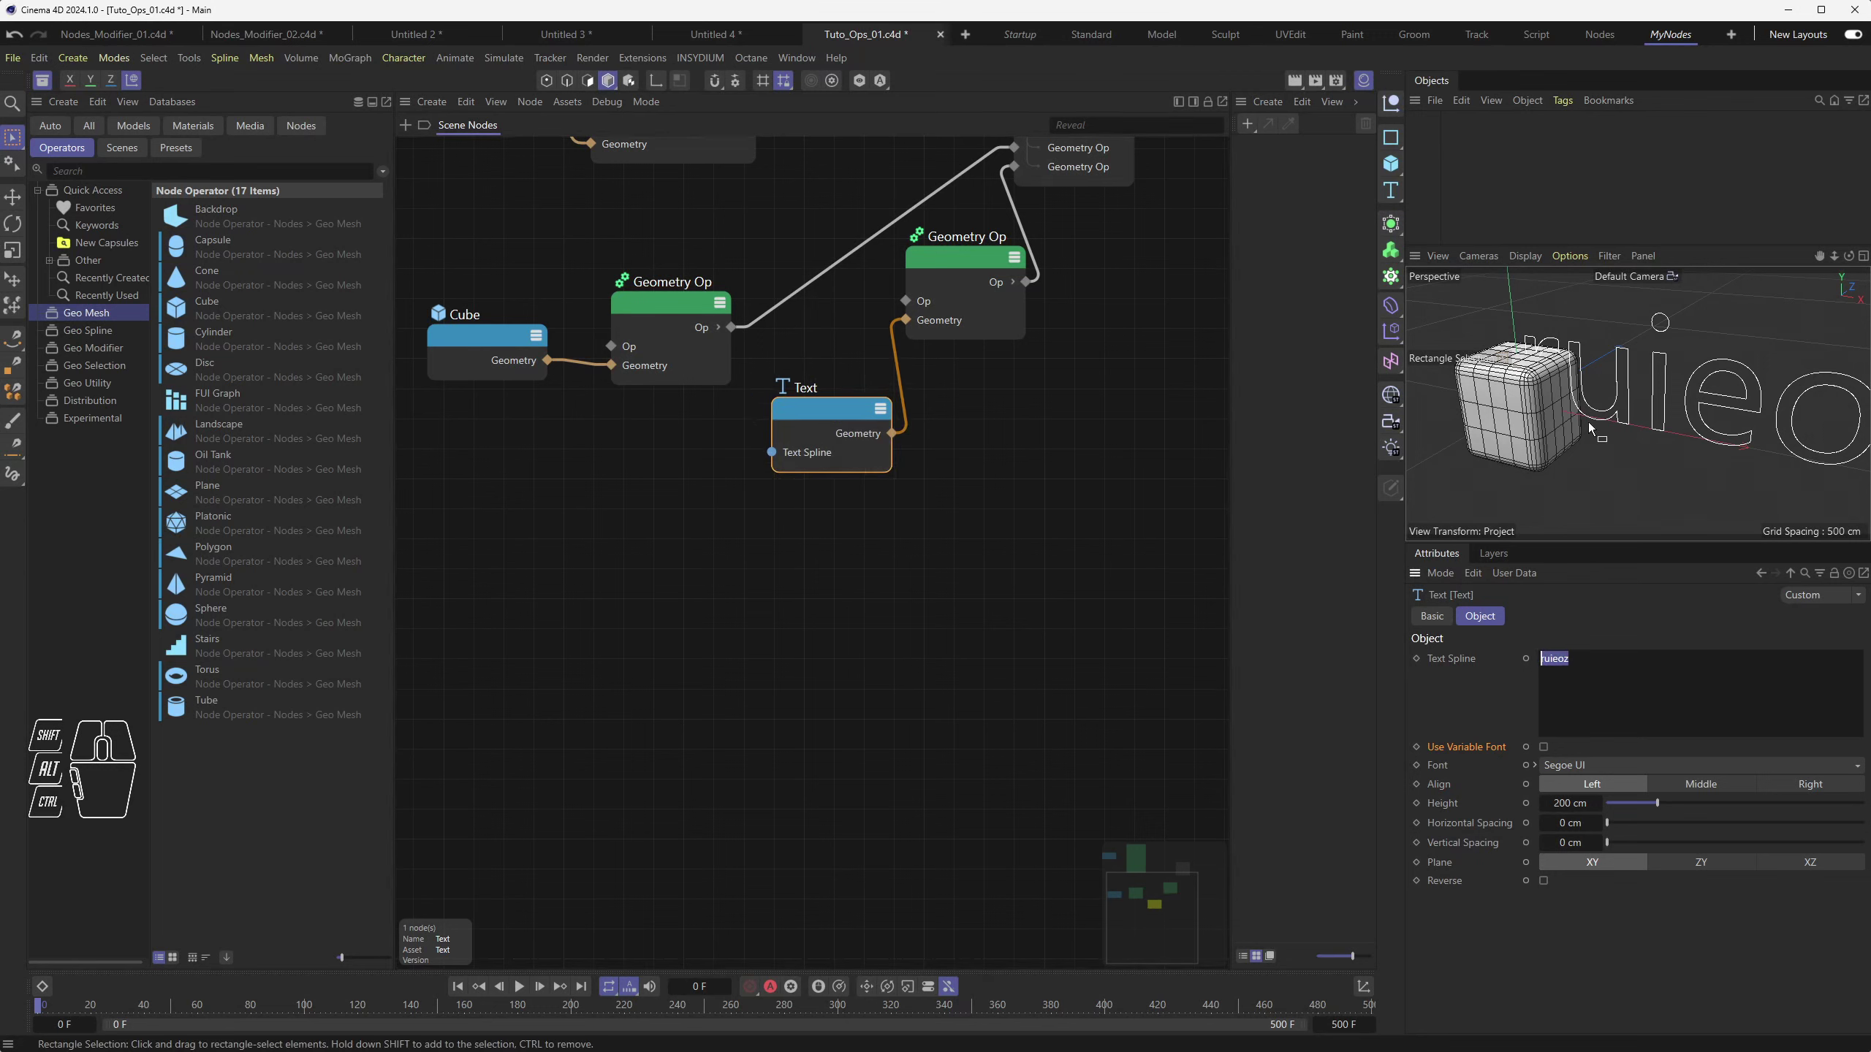
pyautogui.moveTo(771, 453); pyautogui.dragTo(725, 455)
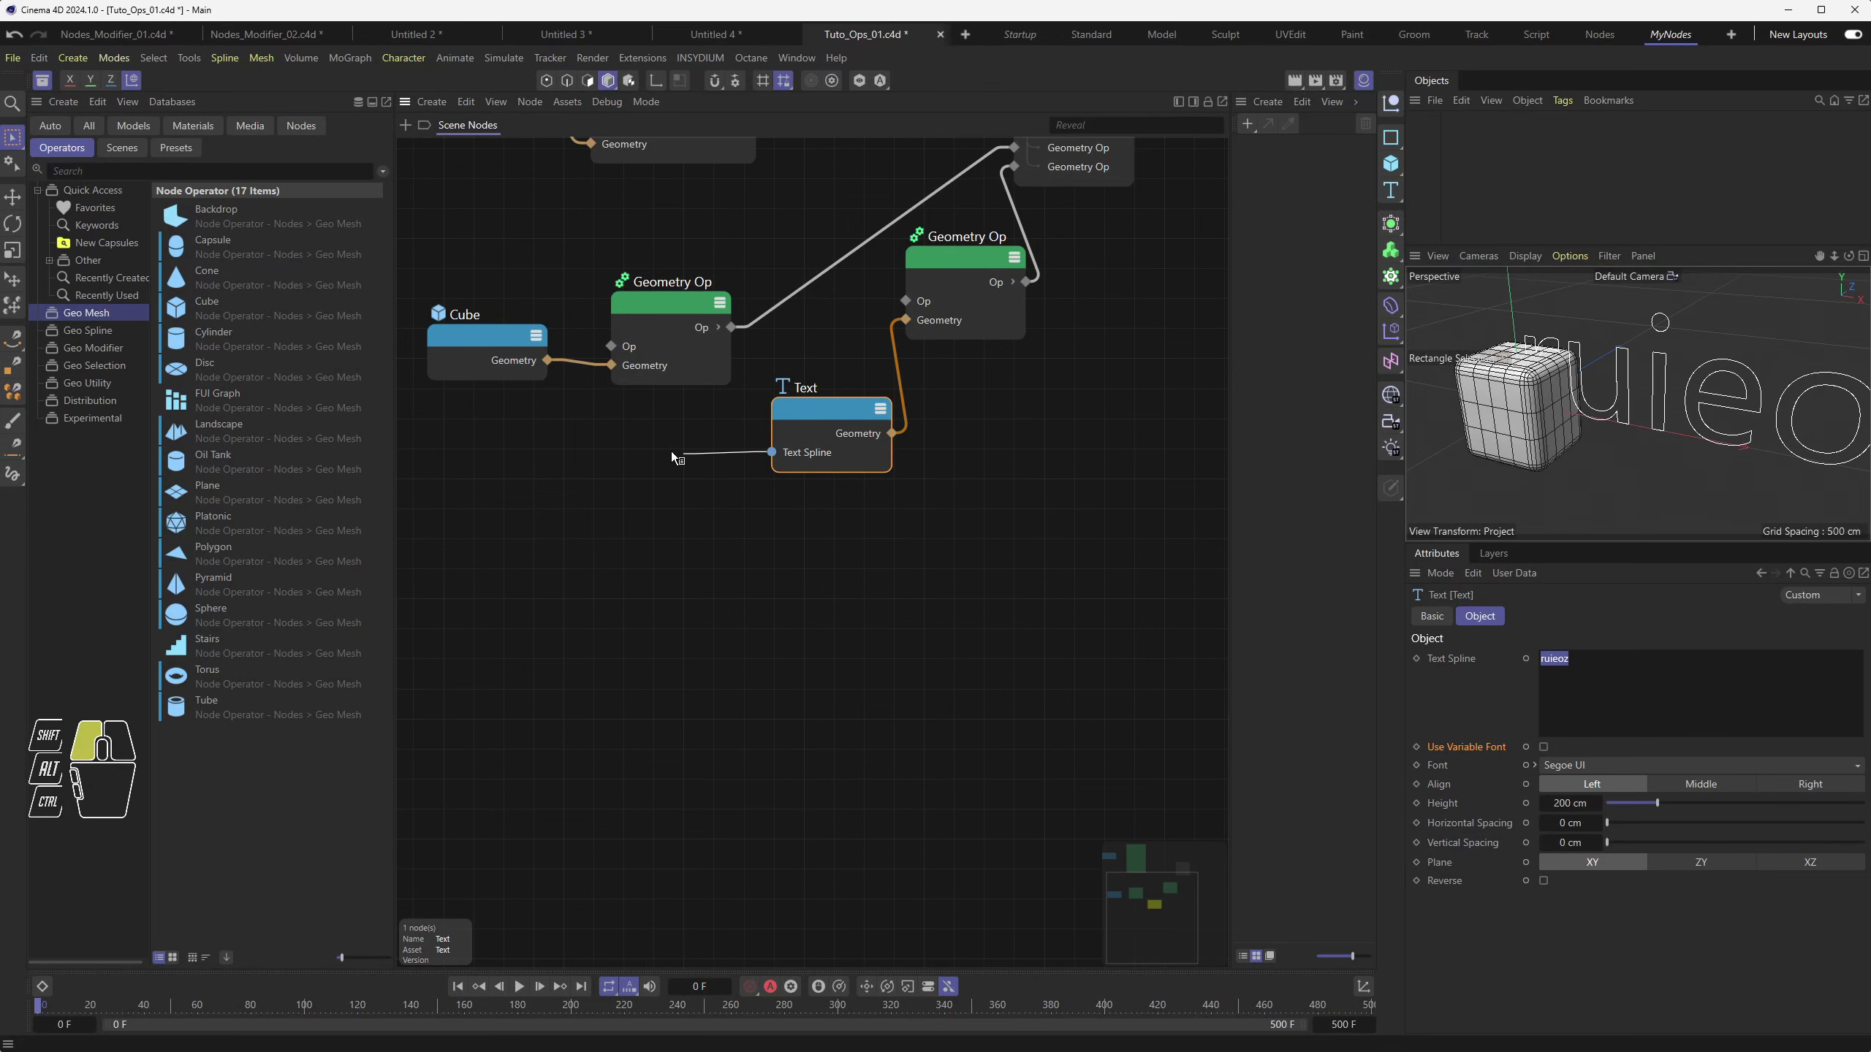
pyautogui.moveTo(672, 457); pyautogui.dragTo(674, 458)
pyautogui.press('h')
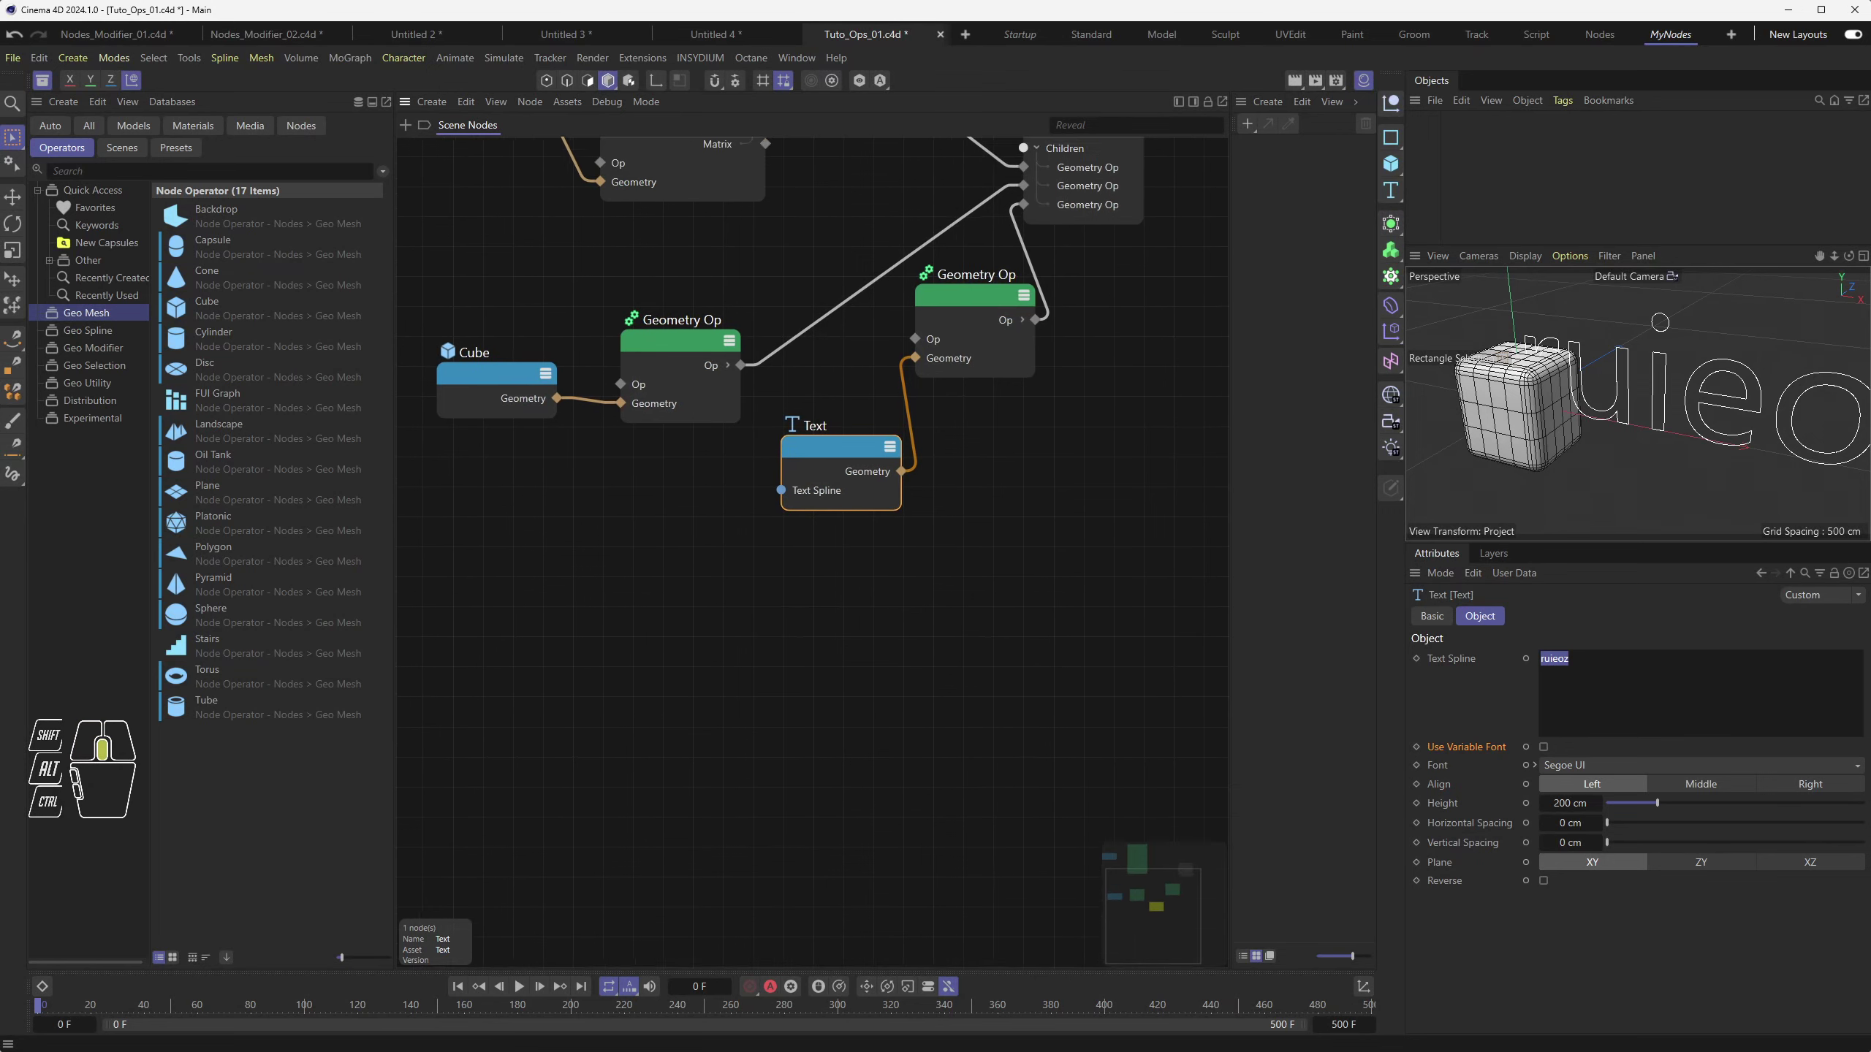
# Shift the text's Geometry Op and connect the Text node's Text Spline input to the upper Geometry Op's Position X output
pyautogui.click(1011, 587)
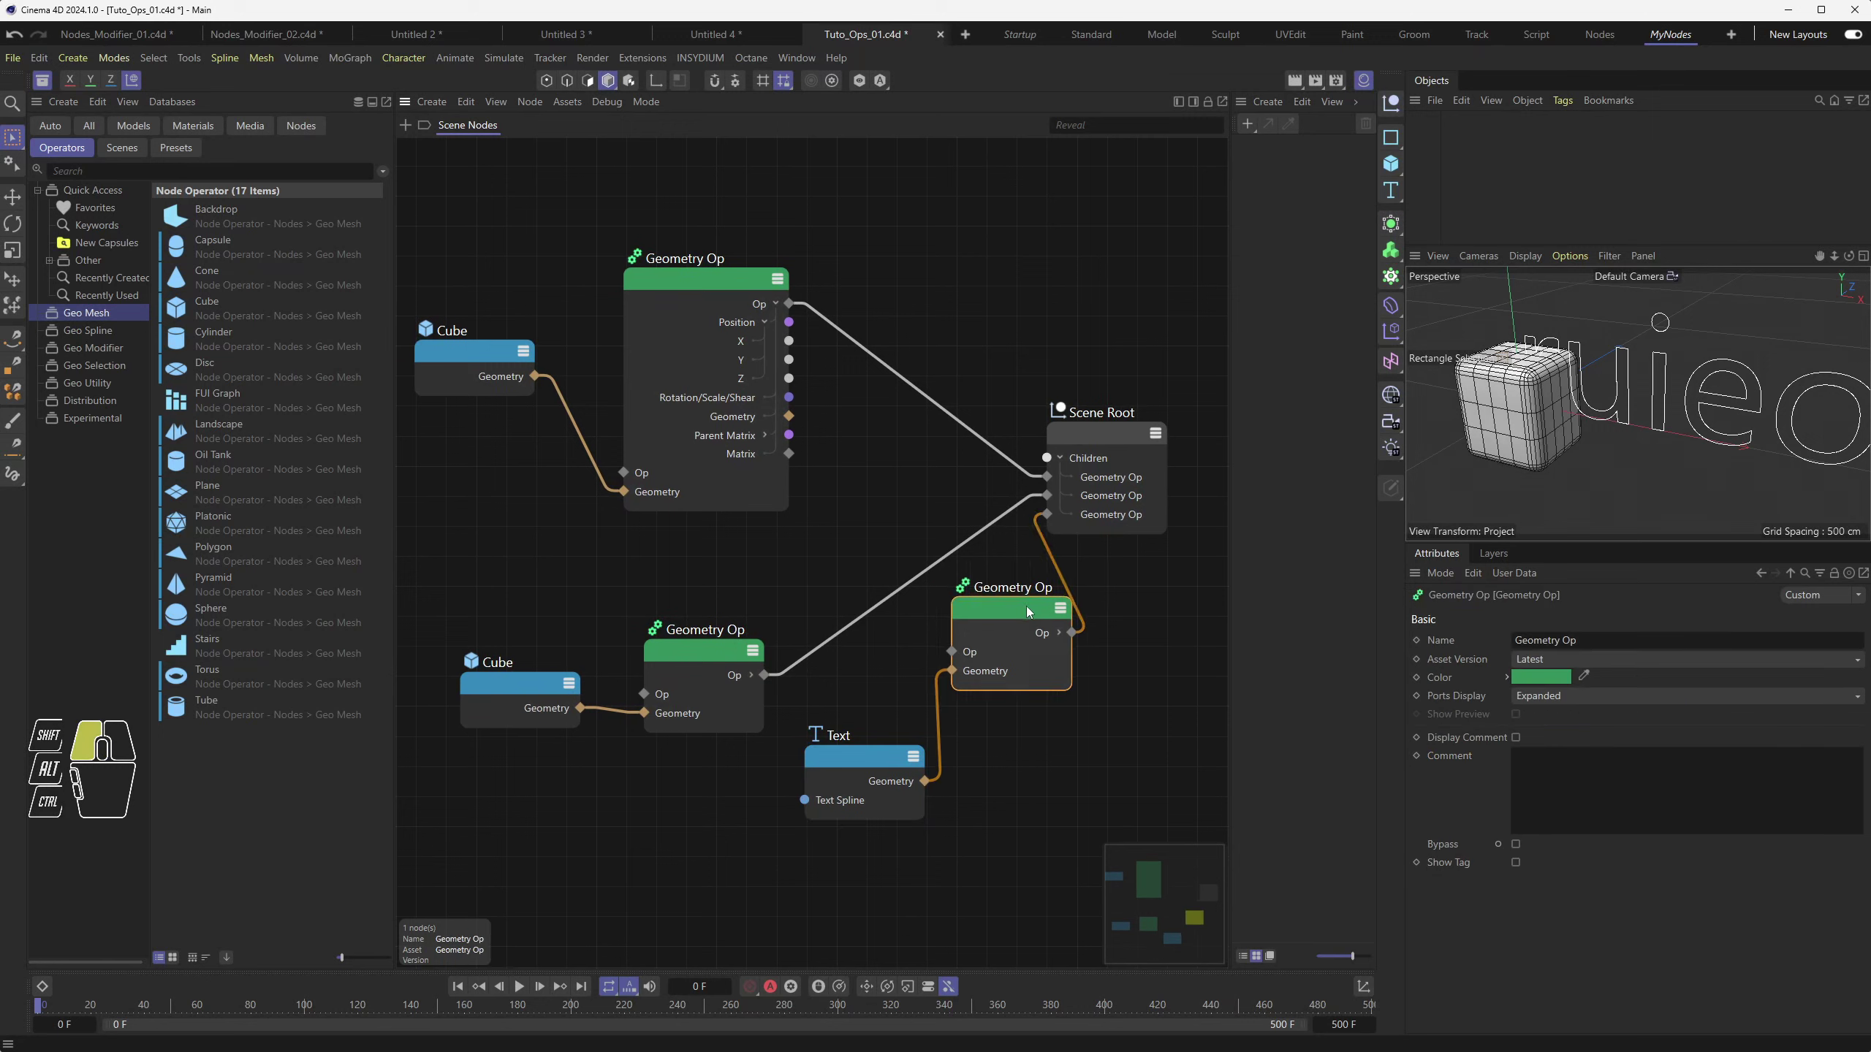
pyautogui.moveTo(1027, 605); pyautogui.dragTo(1061, 606)
pyautogui.moveTo(876, 756); pyautogui.dragTo(790, 343)
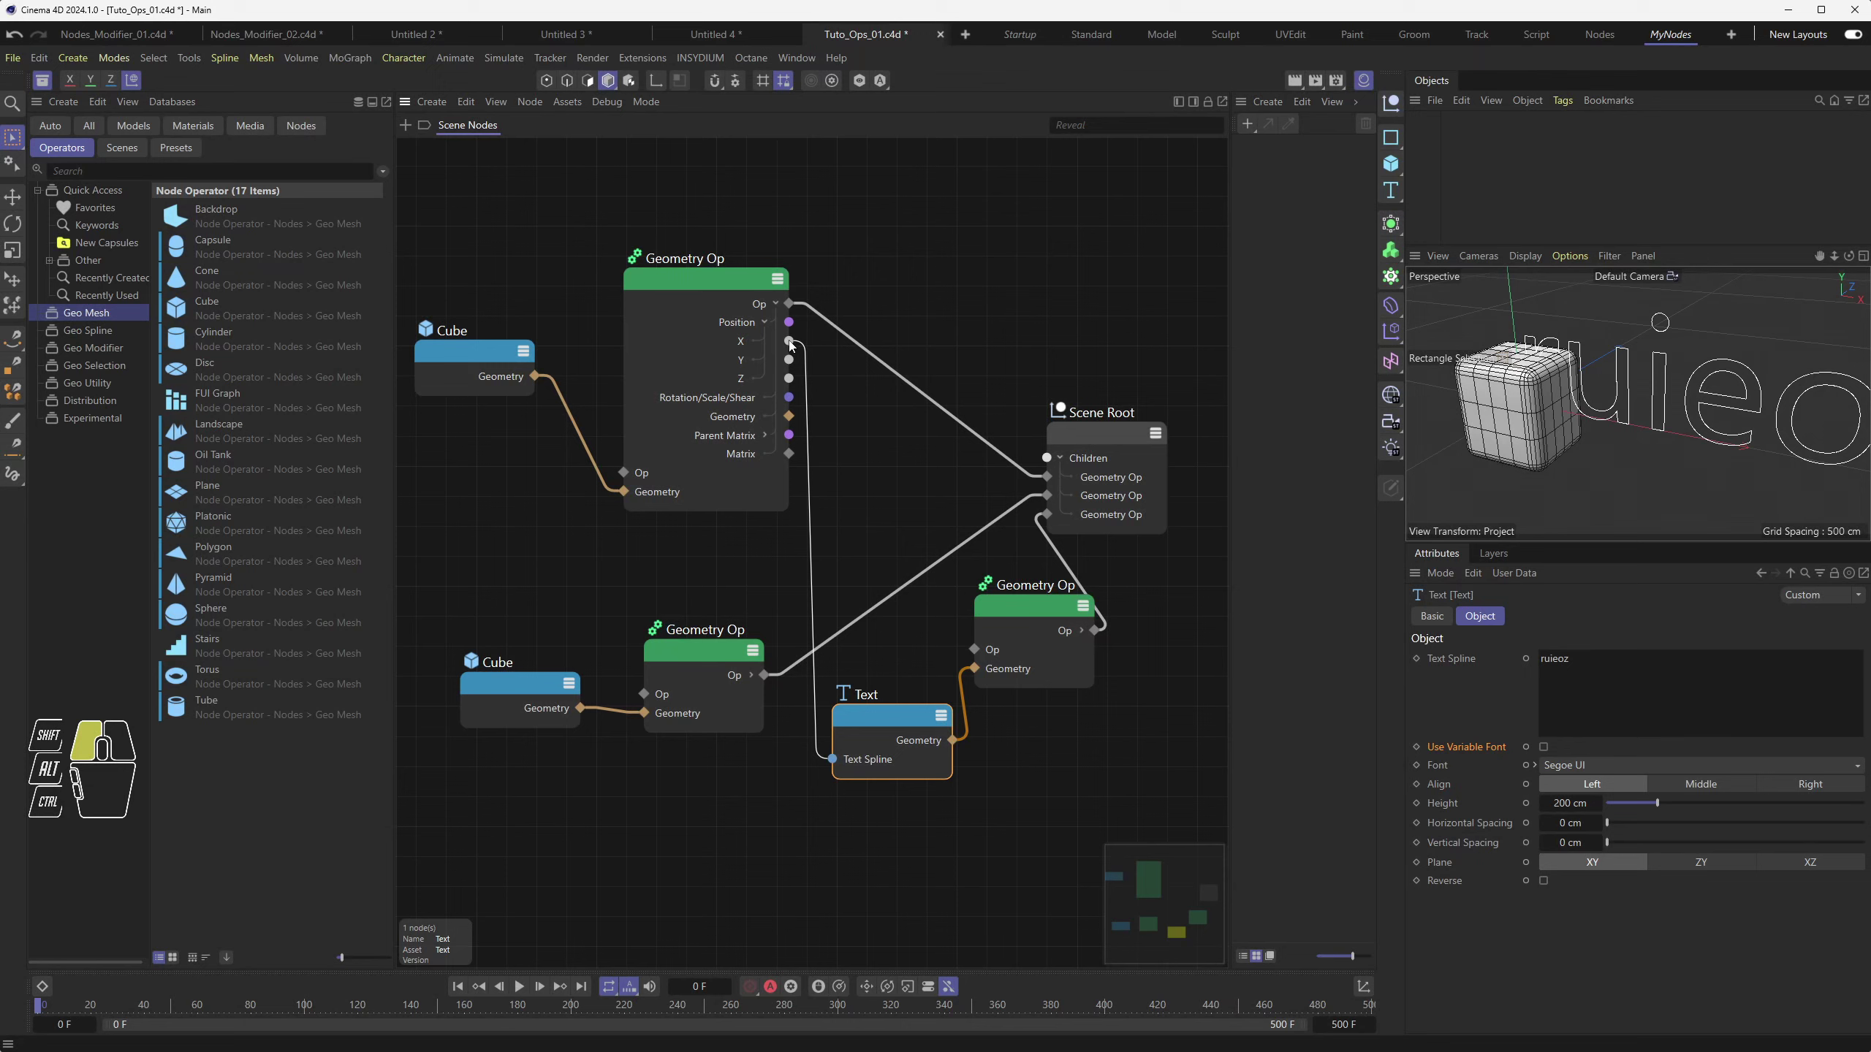
pyautogui.moveTo(789, 343); pyautogui.dragTo(789, 343)
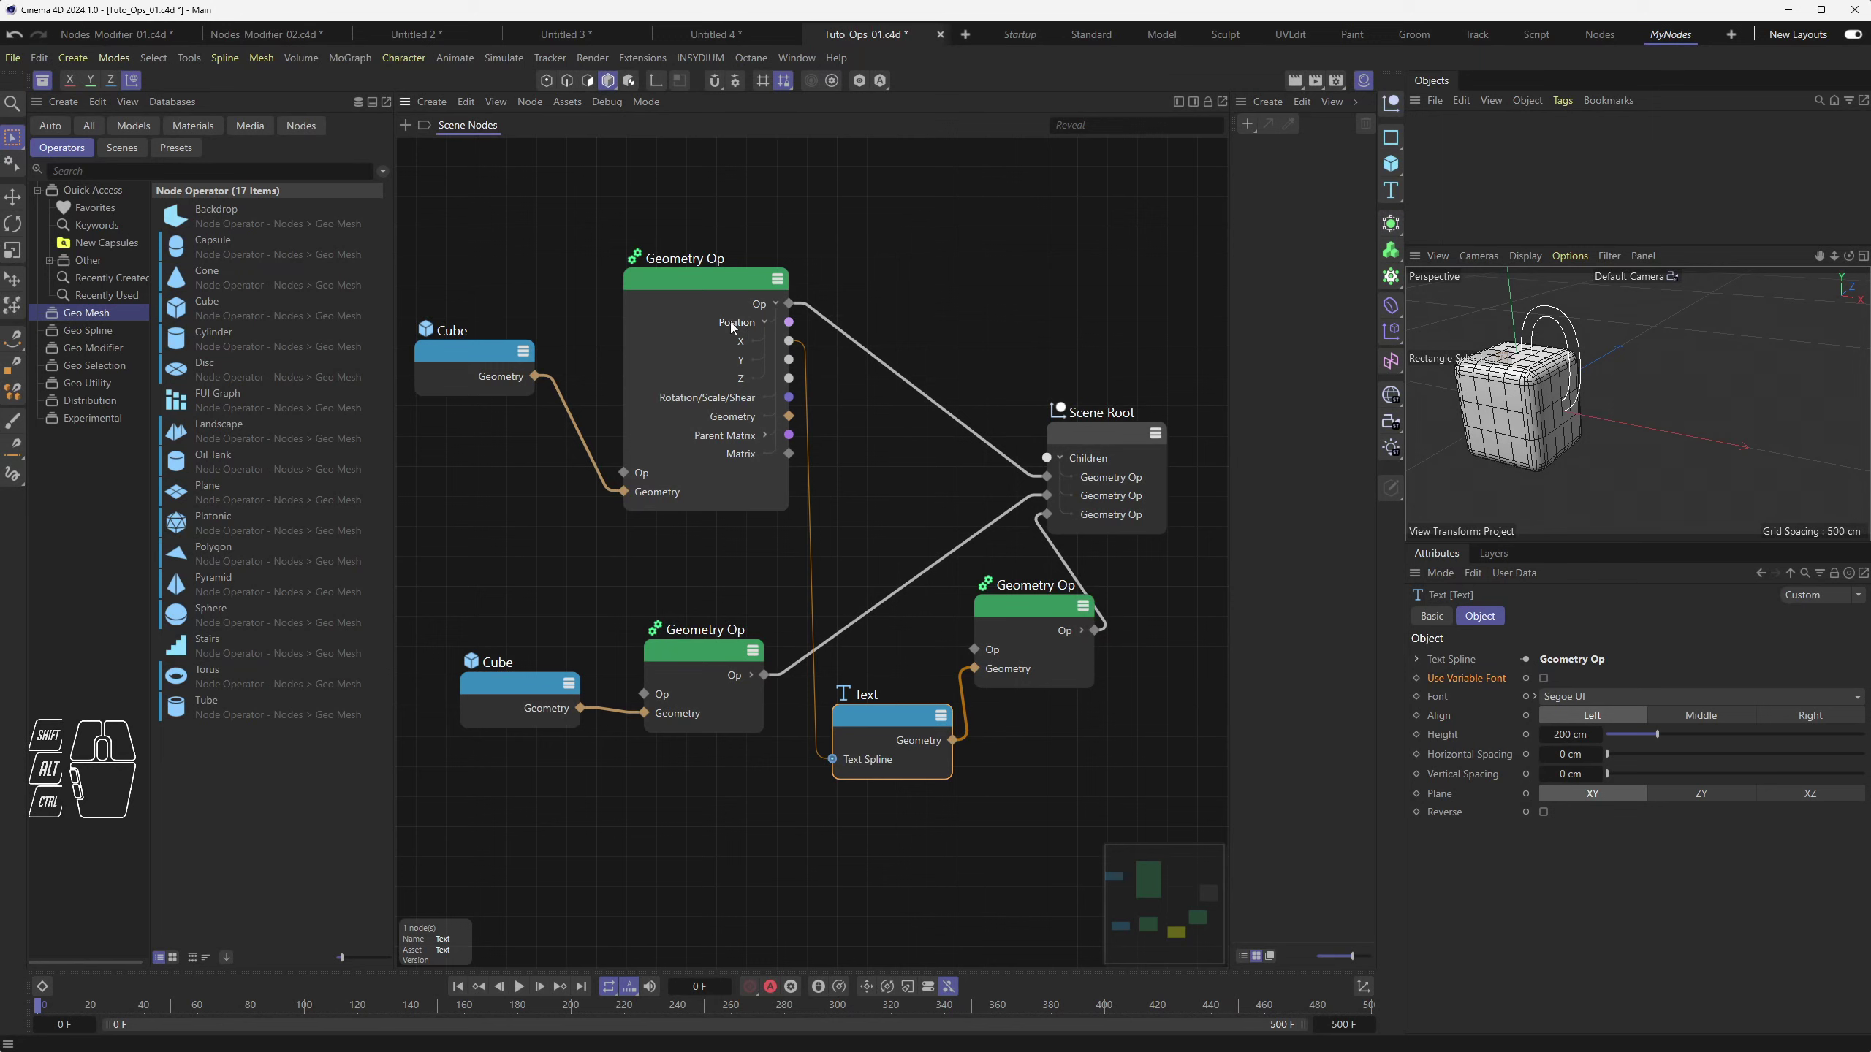
# Move the upper Geometry Op slightly higher and place its Cube node lower beside it
pyautogui.click(696, 342)
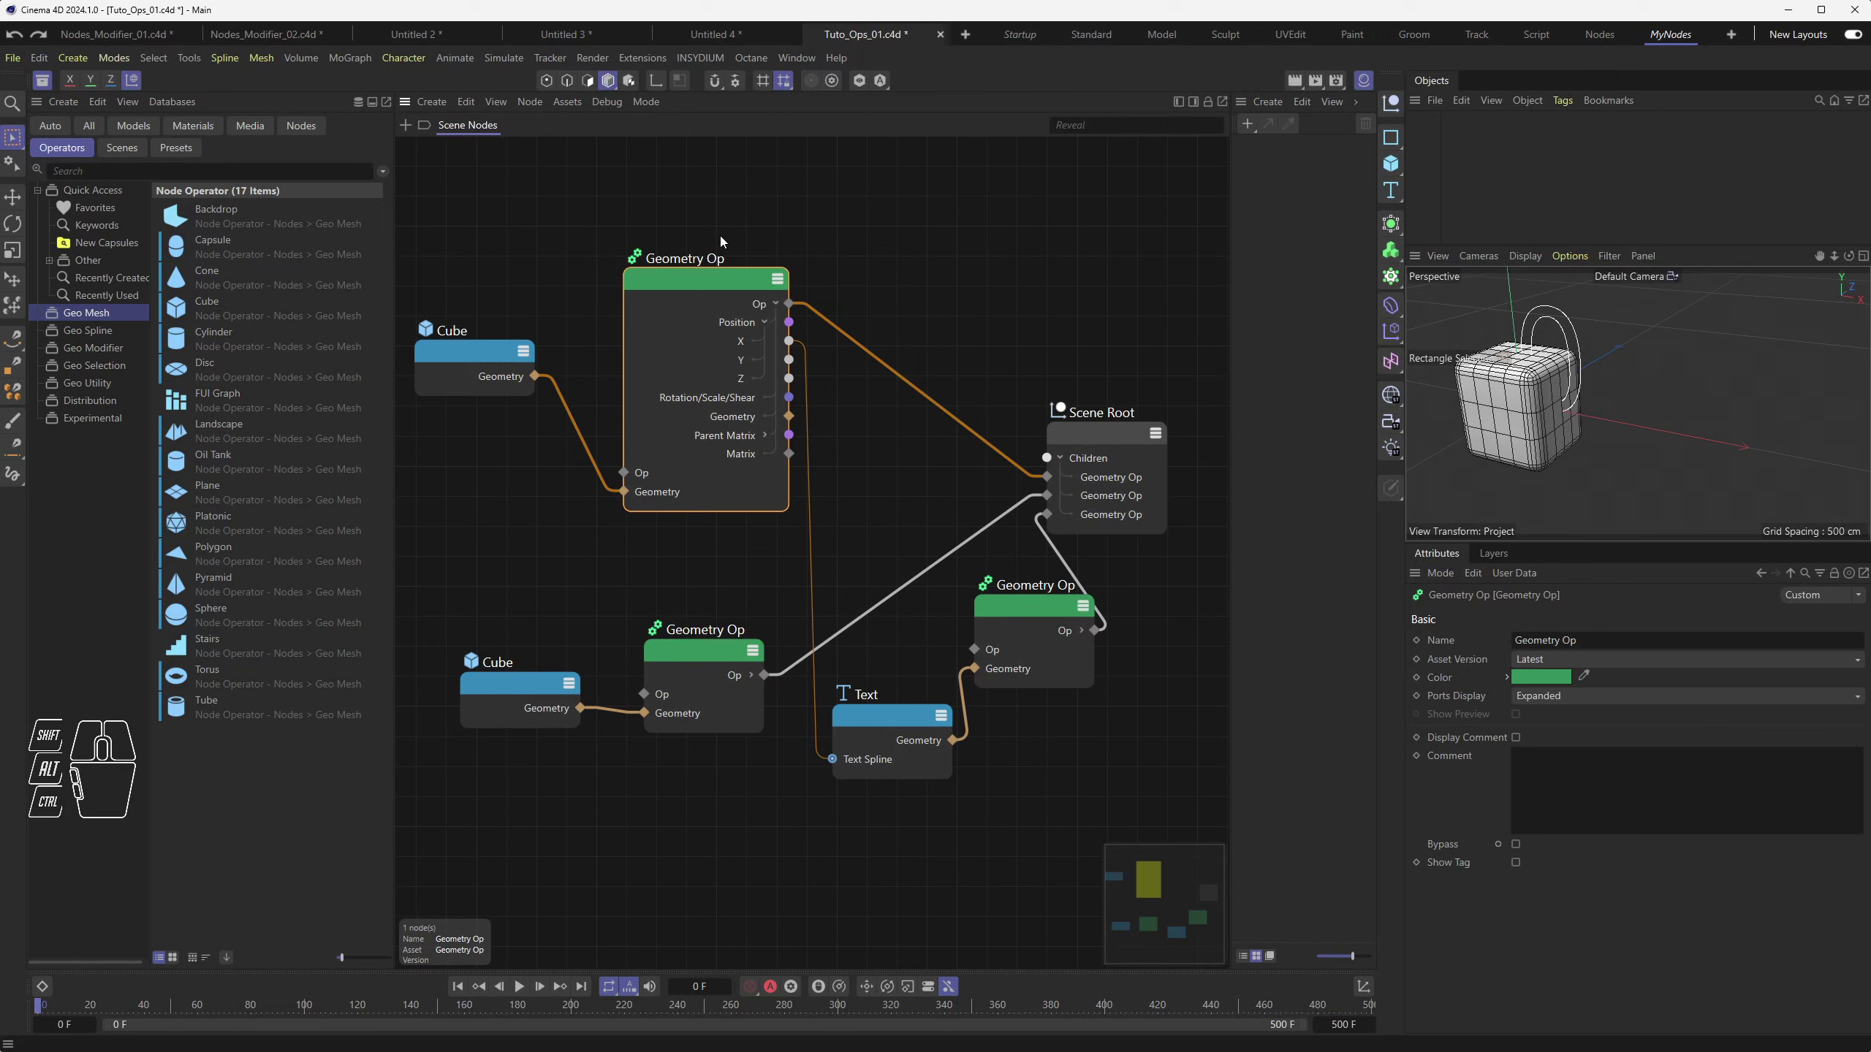
pyautogui.moveTo(674, 278)
pyautogui.mouseDown()
pyautogui.moveTo(759, 236)
pyautogui.moveTo(693, 267)
pyautogui.mouseUp()
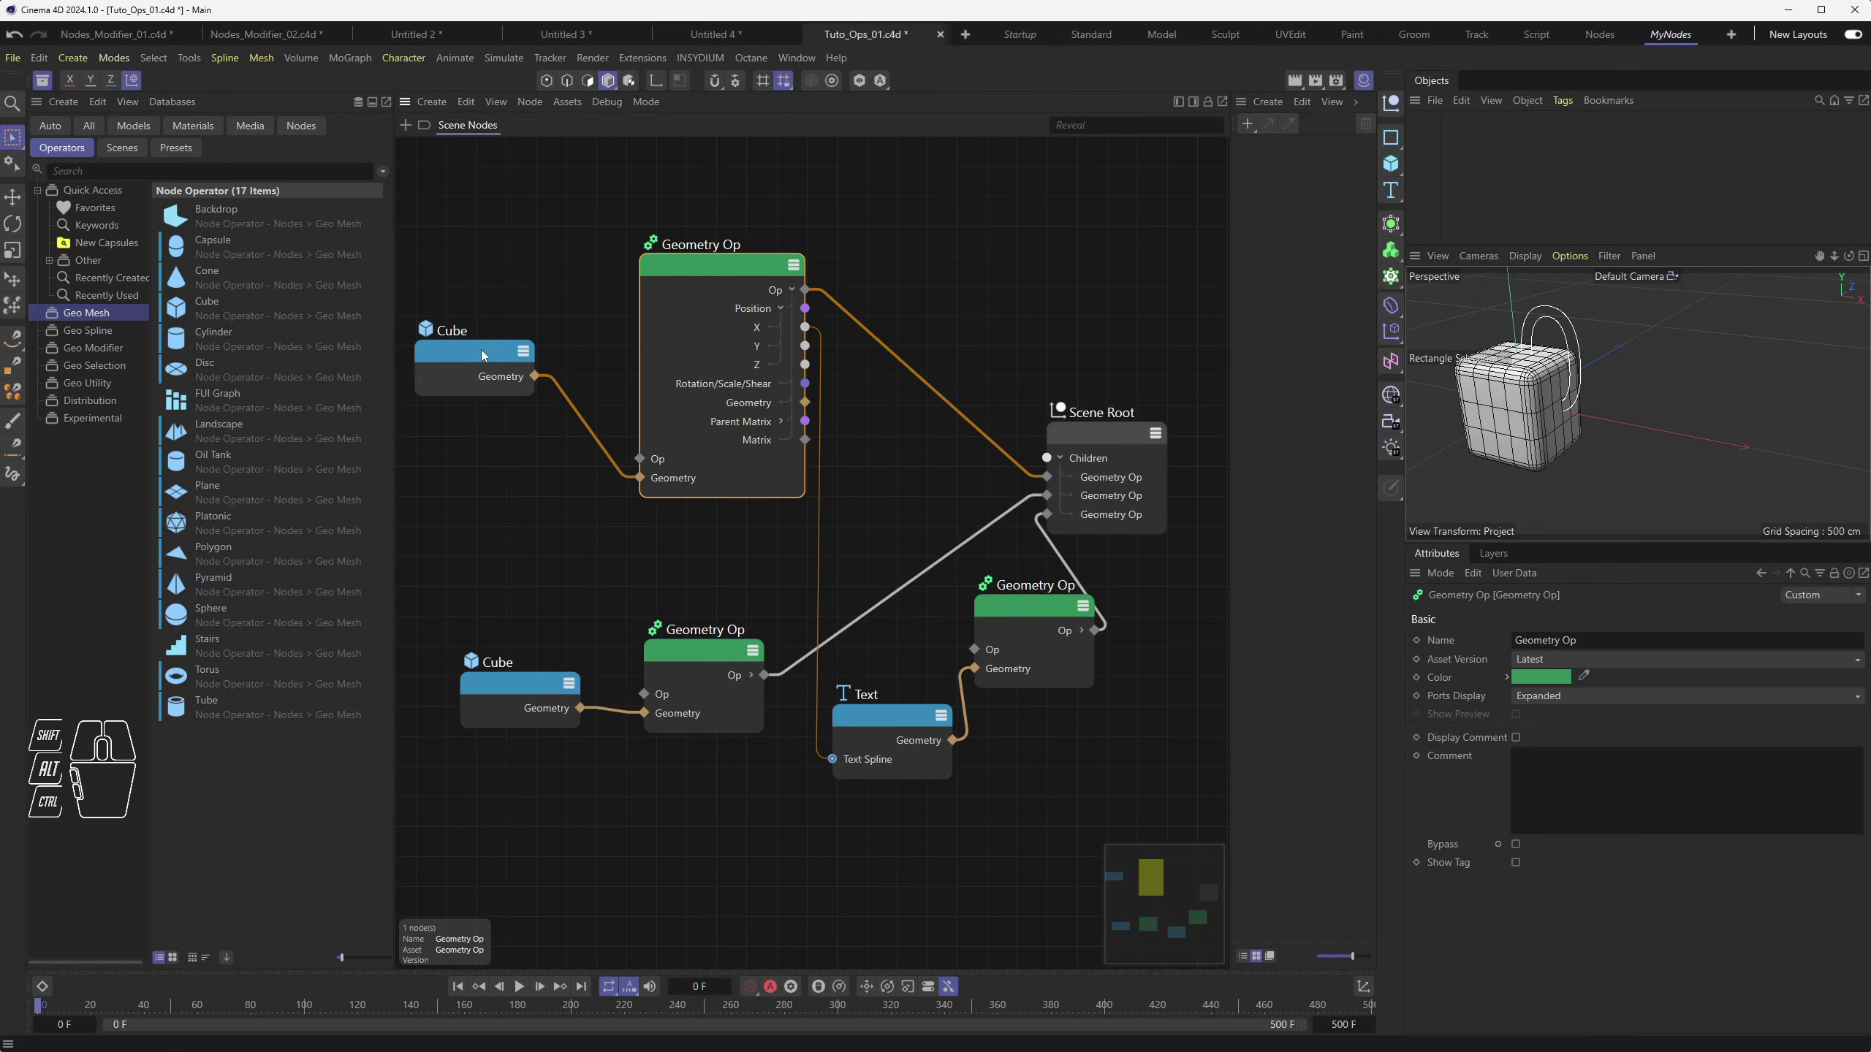
pyautogui.moveTo(481, 350); pyautogui.dragTo(506, 499)
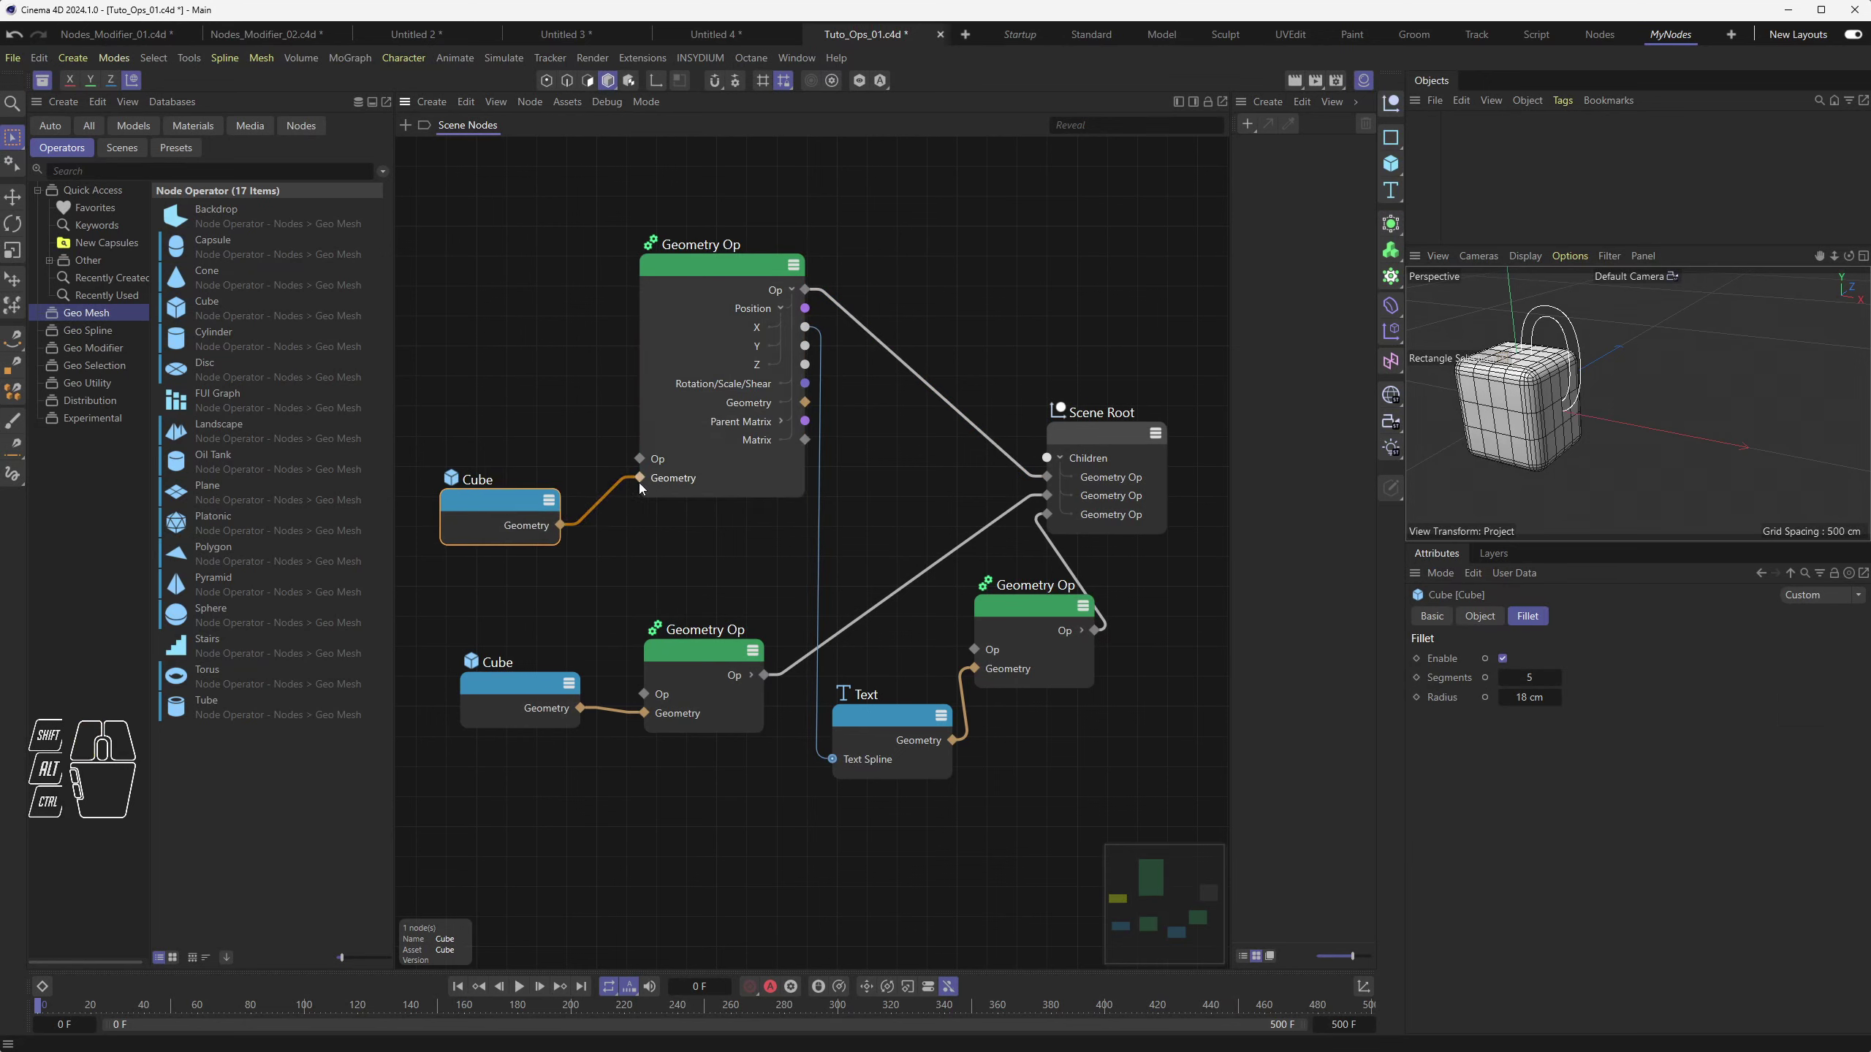
pyautogui.moveTo(490, 503)
pyautogui.mouseDown()
pyautogui.moveTo(464, 488)
pyautogui.moveTo(484, 507)
pyautogui.mouseUp()
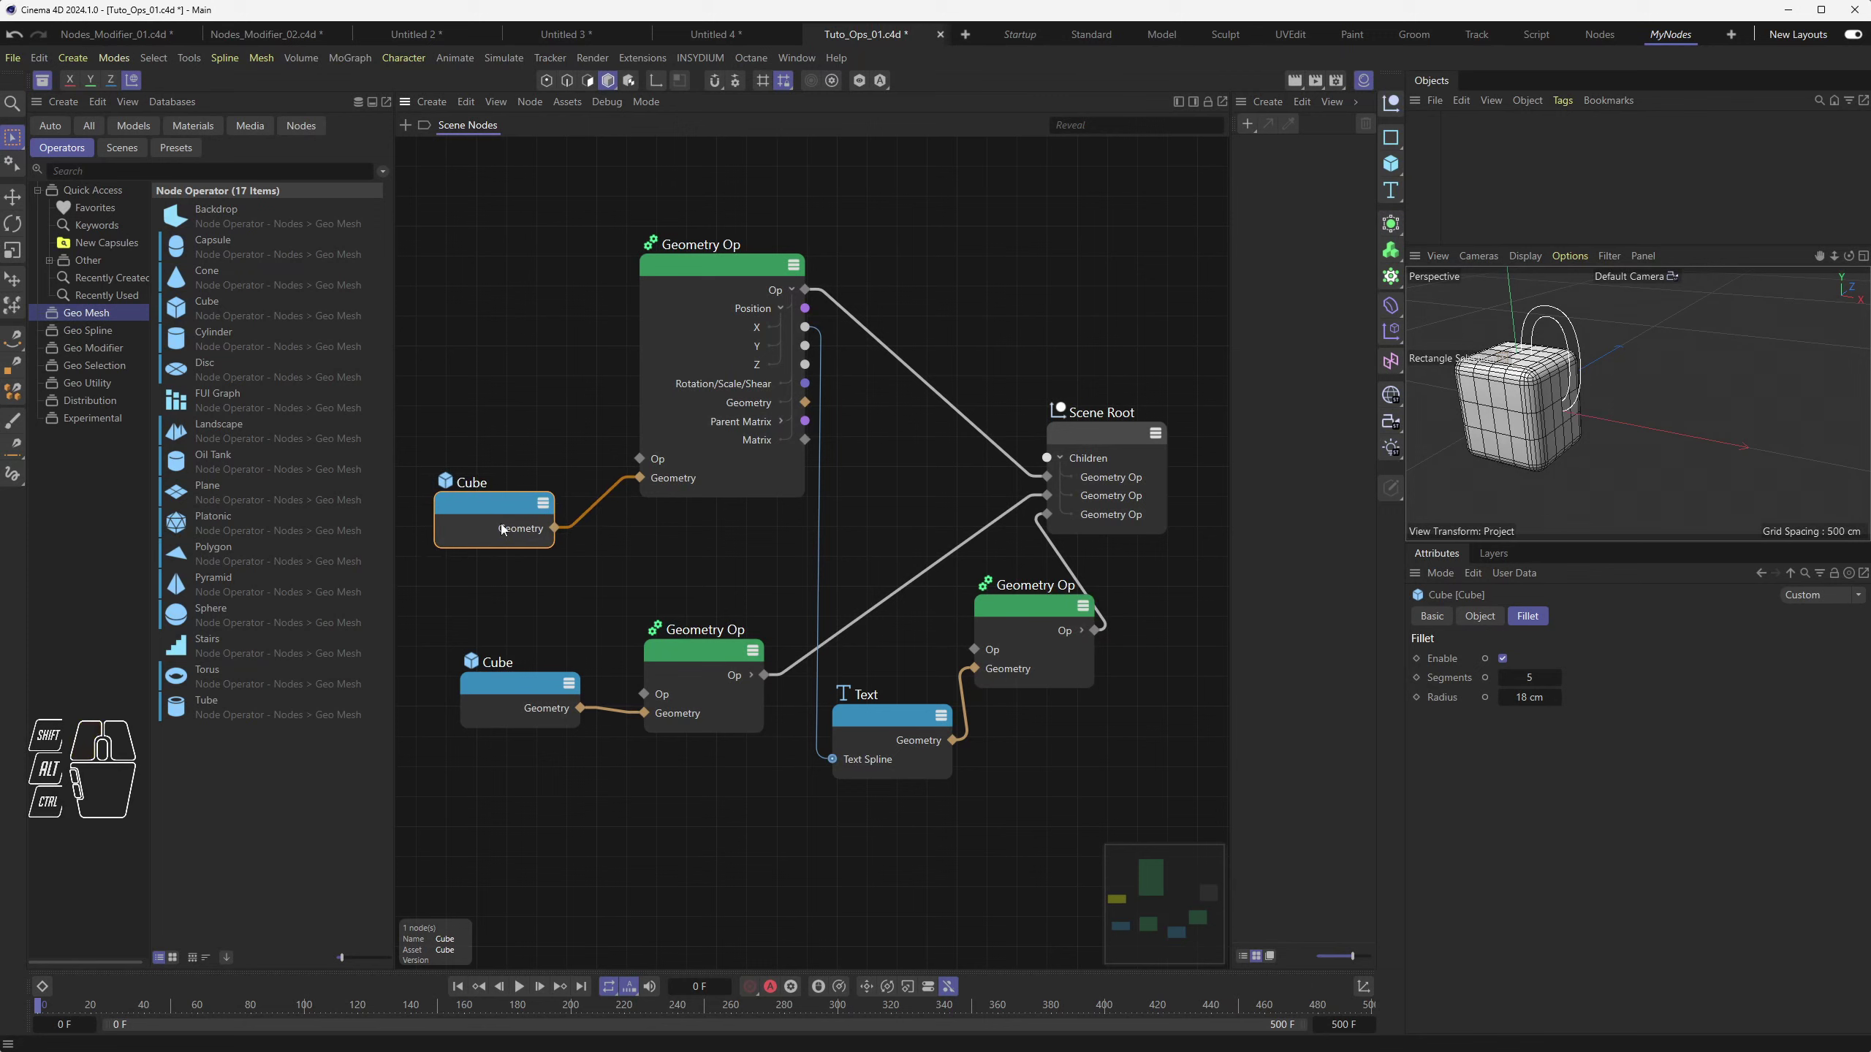
# Collapse the upper Geometry Op's Op output and move the Scene Root slightly away from the Geometry Ops
pyautogui.click(792, 290)
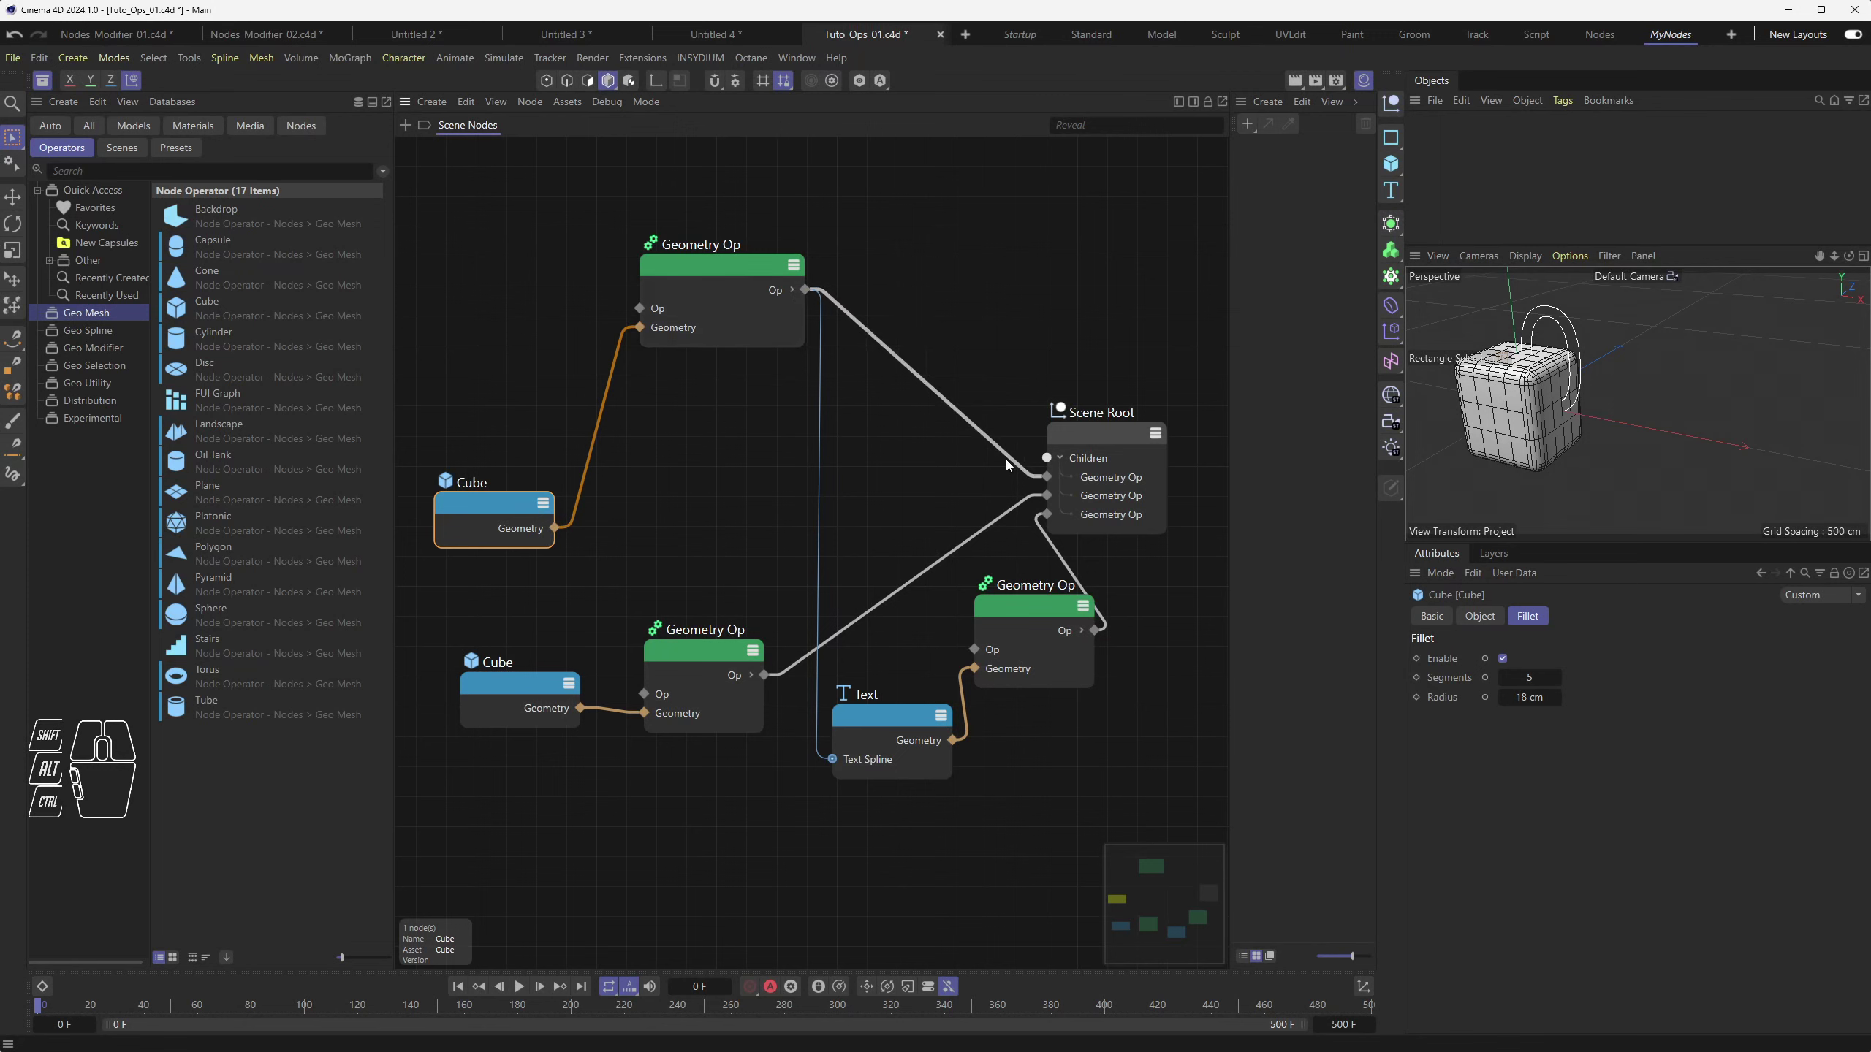
pyautogui.moveTo(1066, 486)
pyautogui.moveTo(1108, 433); pyautogui.dragTo(1122, 415)
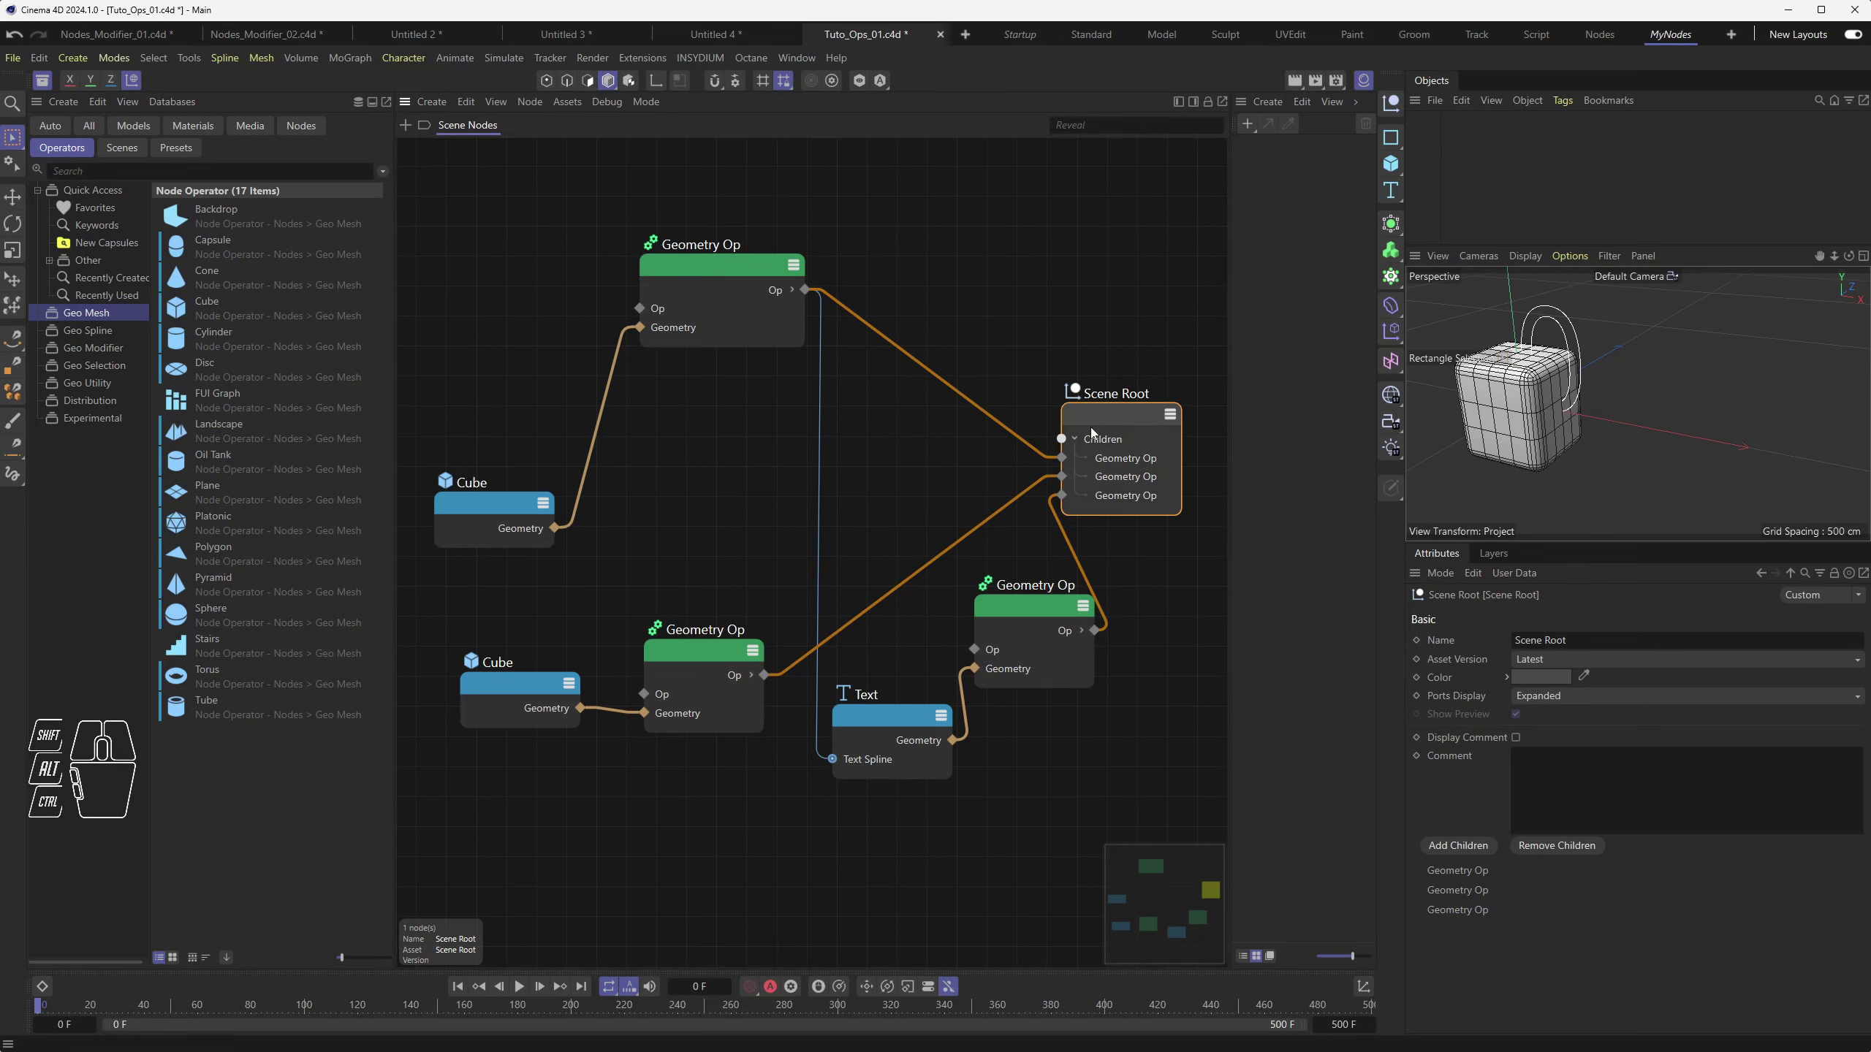
pyautogui.keyDown('alt'); pyautogui.moveTo(1571, 401); pyautogui.dragTo(1633, 399, button='middle'); pyautogui.keyUp('alt')
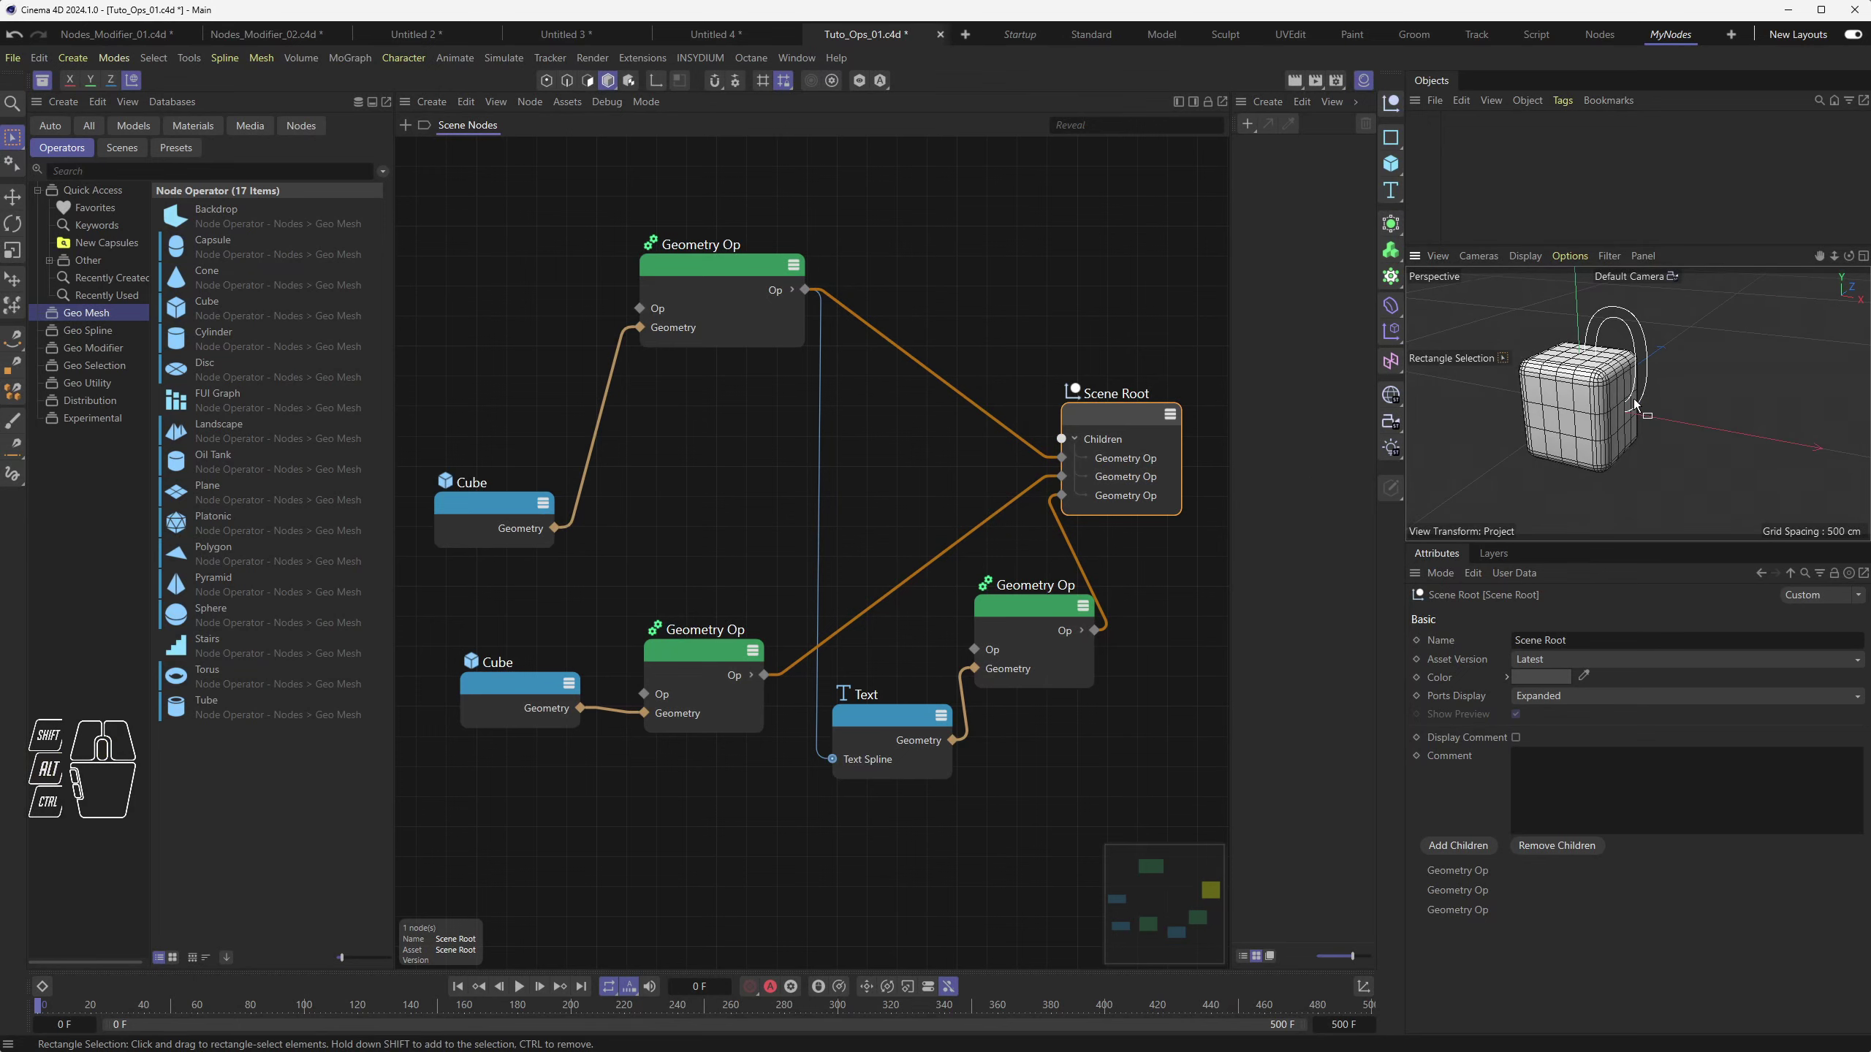
# Move the upper Geometry Op lower and expand its Op output to expose the individual ports
pyautogui.click(714, 264)
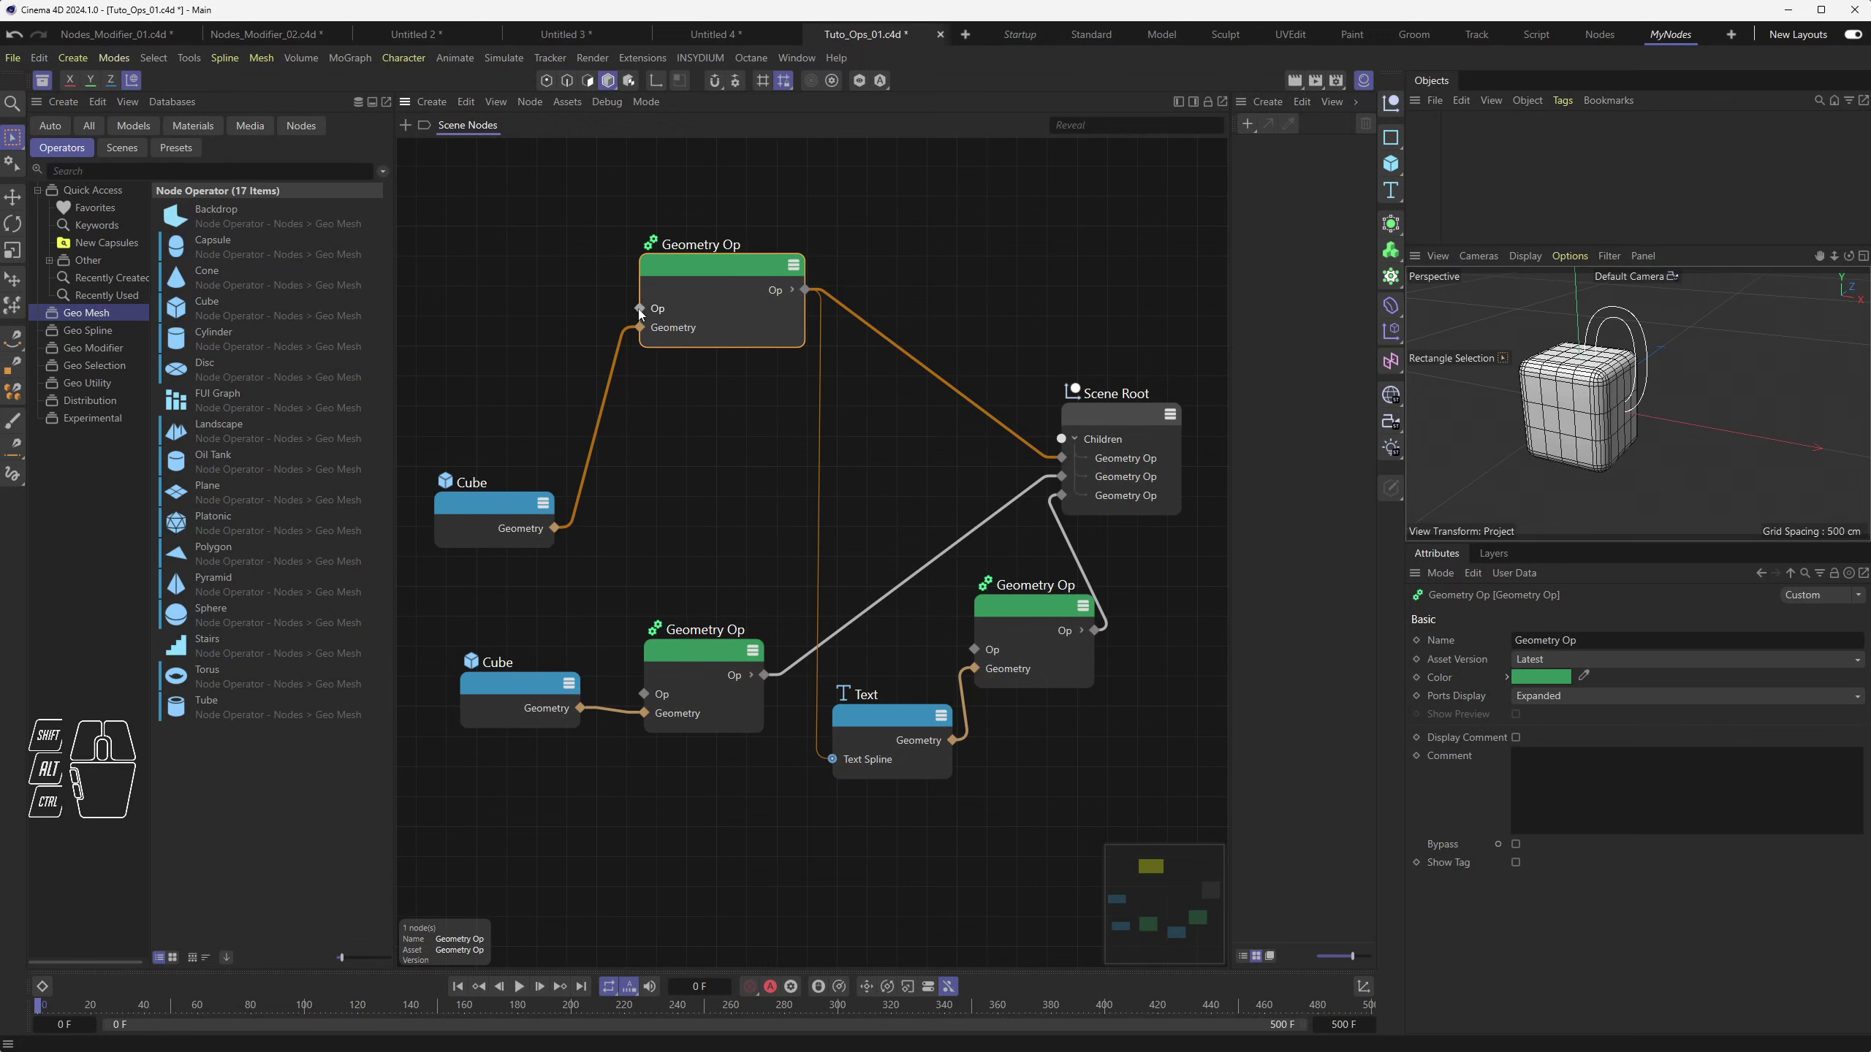
pyautogui.moveTo(711, 274); pyautogui.dragTo(736, 317)
pyautogui.click(798, 343)
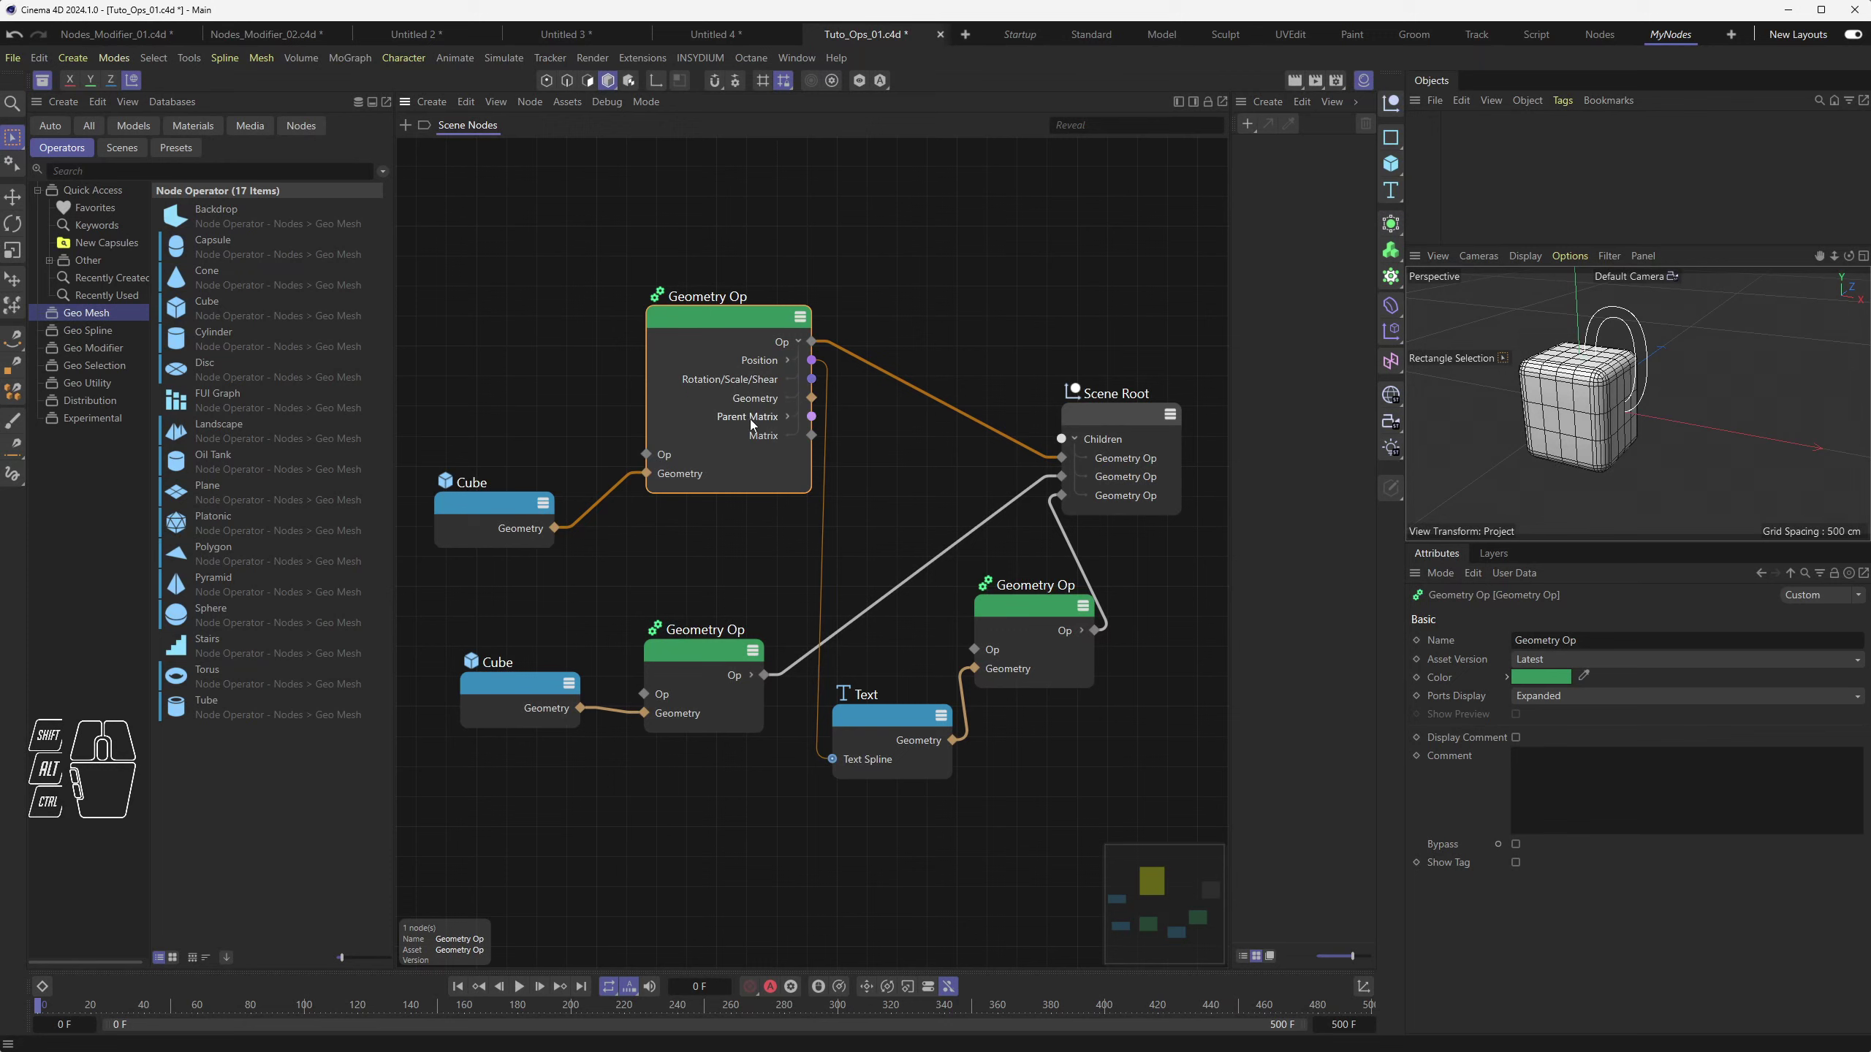
# Try to connect the upper Geometry Op's Geometry output to the Geometry input of the text's Geometry Op
pyautogui.moveTo(813, 399); pyautogui.dragTo(899, 439)
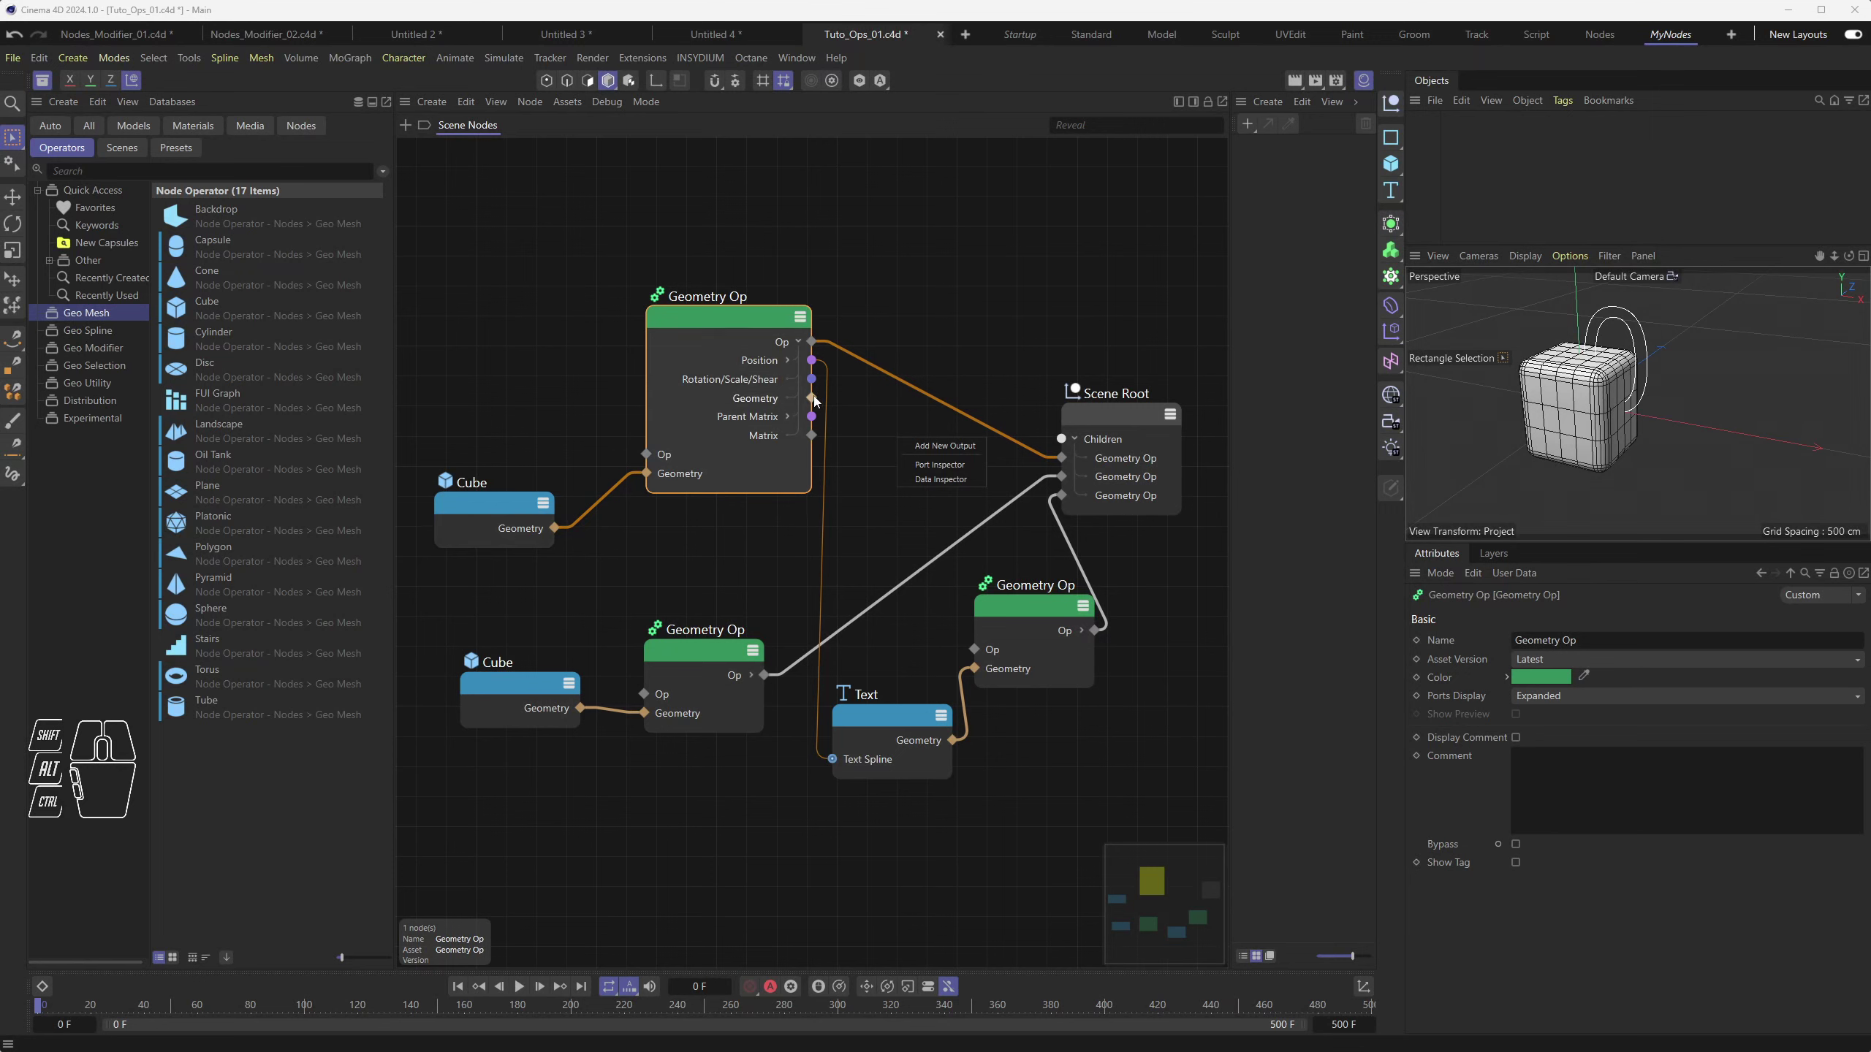
pyautogui.moveTo(814, 399); pyautogui.dragTo(973, 671)
pyautogui.rightClick(895, 441)
pyautogui.click(559, 329)
# Move the upper Geometry Op higher and examine its Op output's ports, including the X, Y and Z components of Position
pyautogui.moveTo(722, 319); pyautogui.dragTo(725, 274)
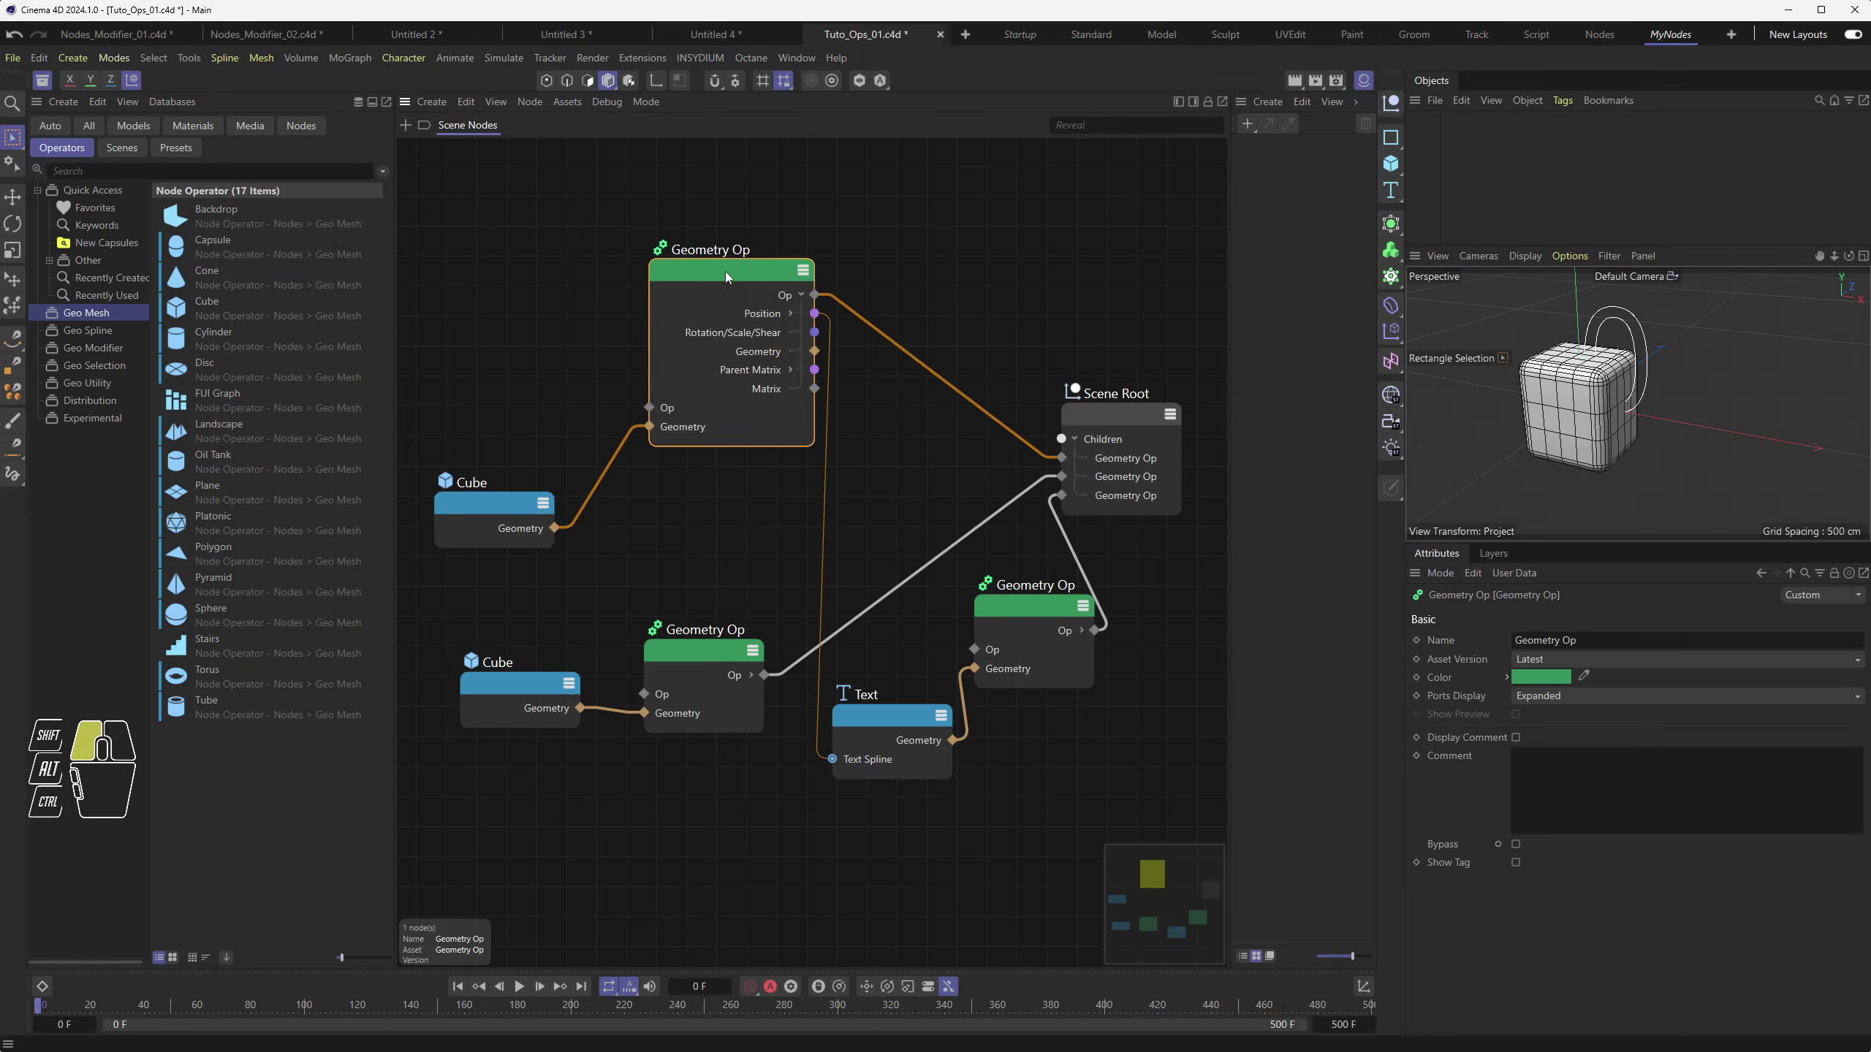
pyautogui.click(791, 315)
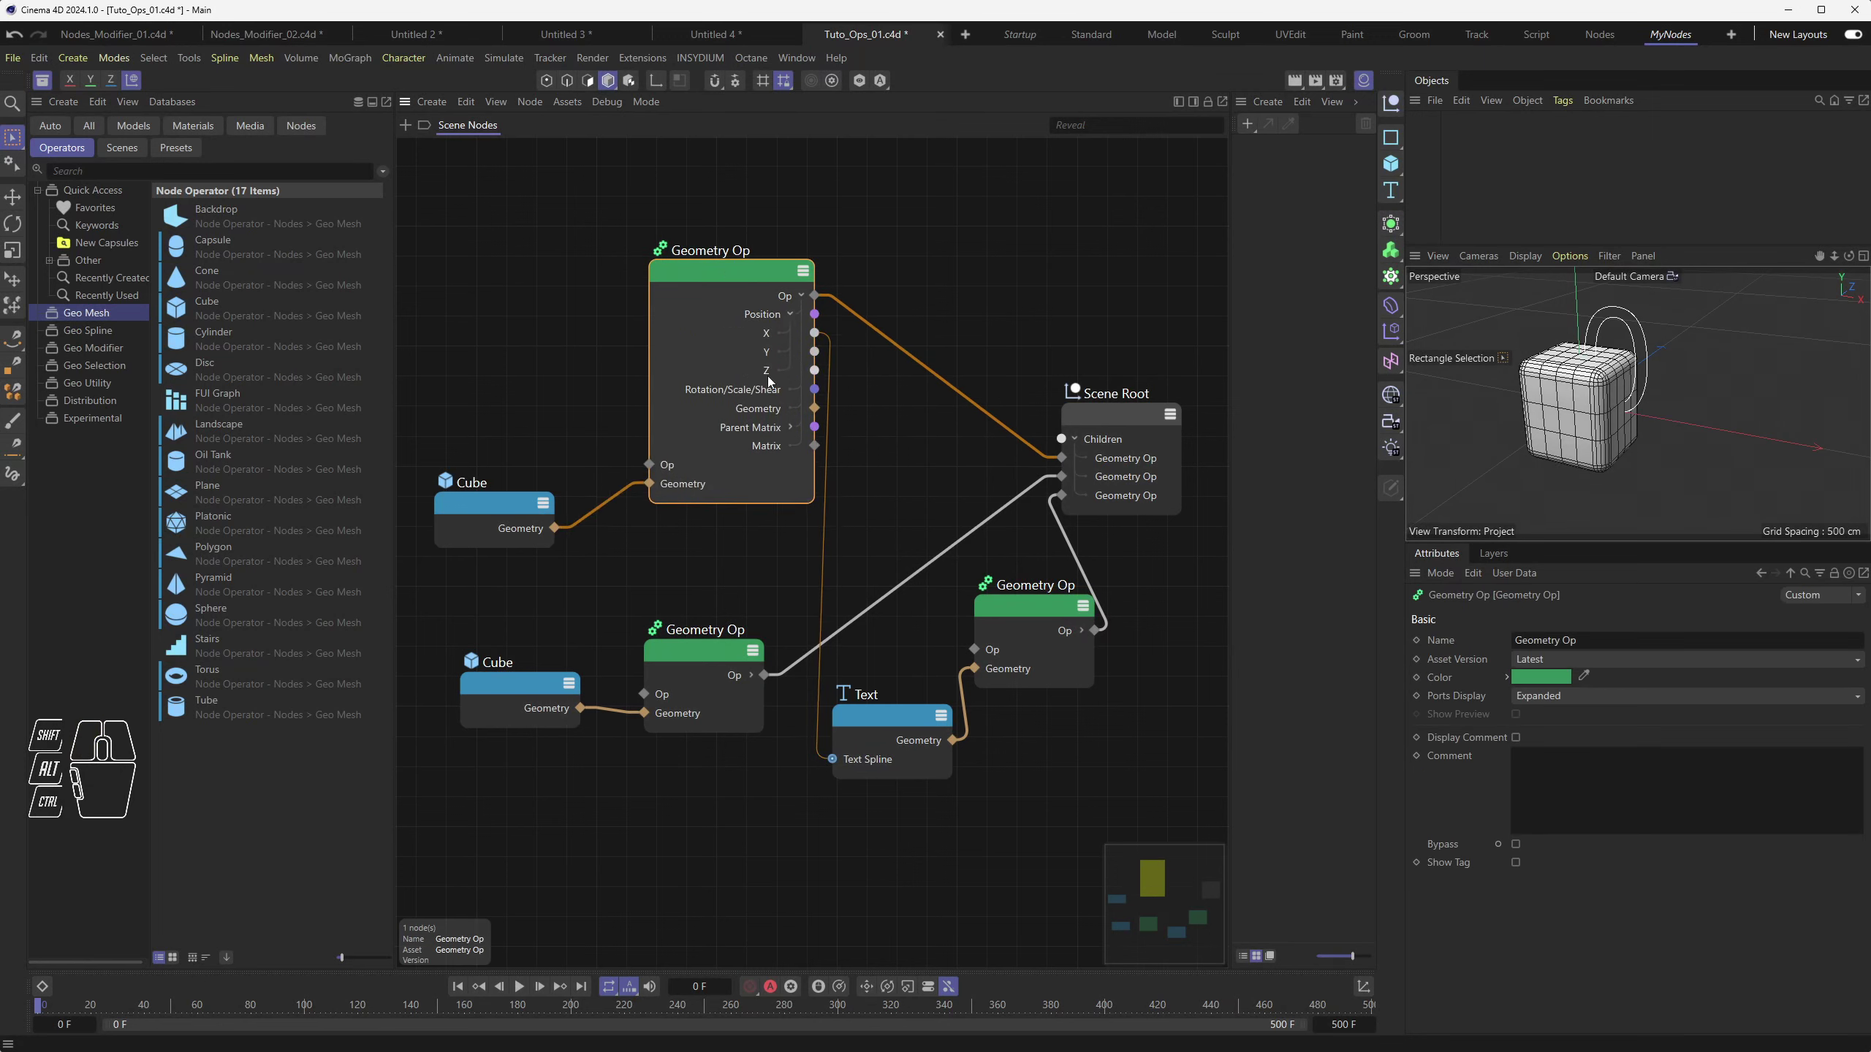
pyautogui.click(790, 316)
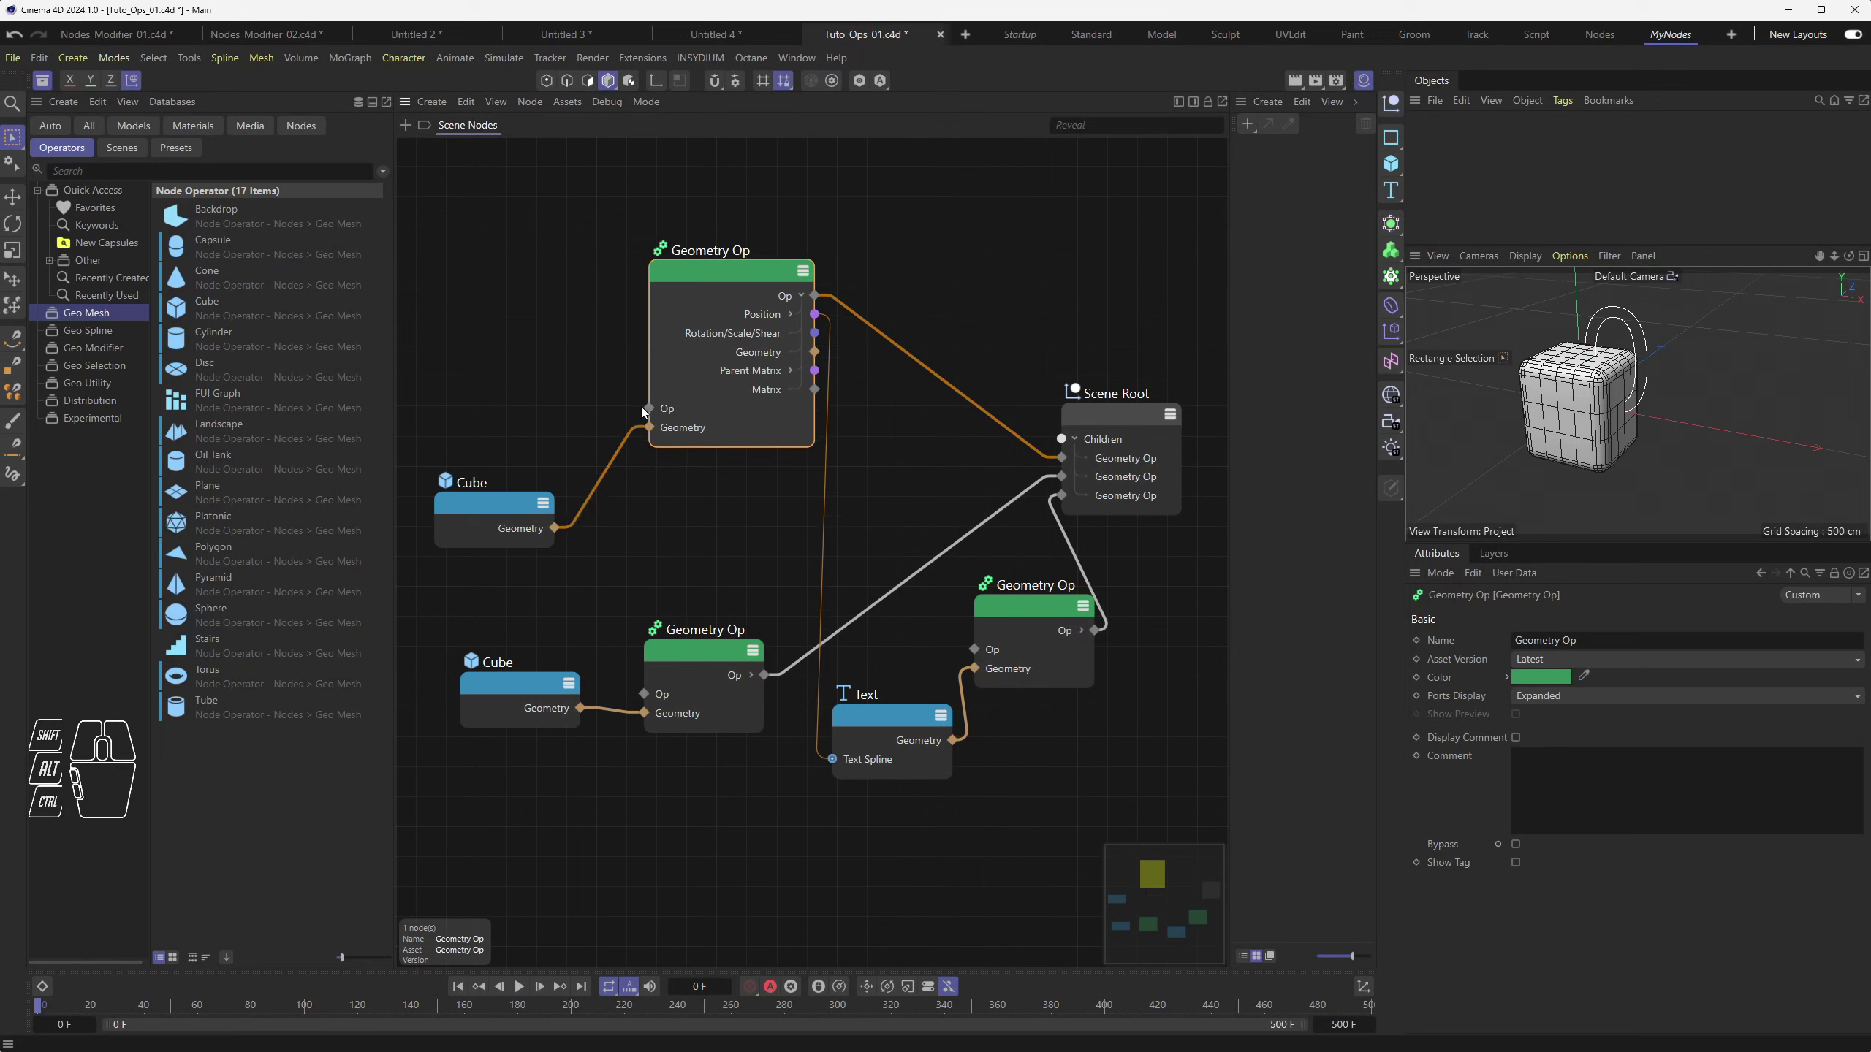
pyautogui.moveTo(649, 409)
pyautogui.mouseDown()
pyautogui.moveTo(497, 323)
pyautogui.moveTo(649, 410)
pyautogui.mouseUp()
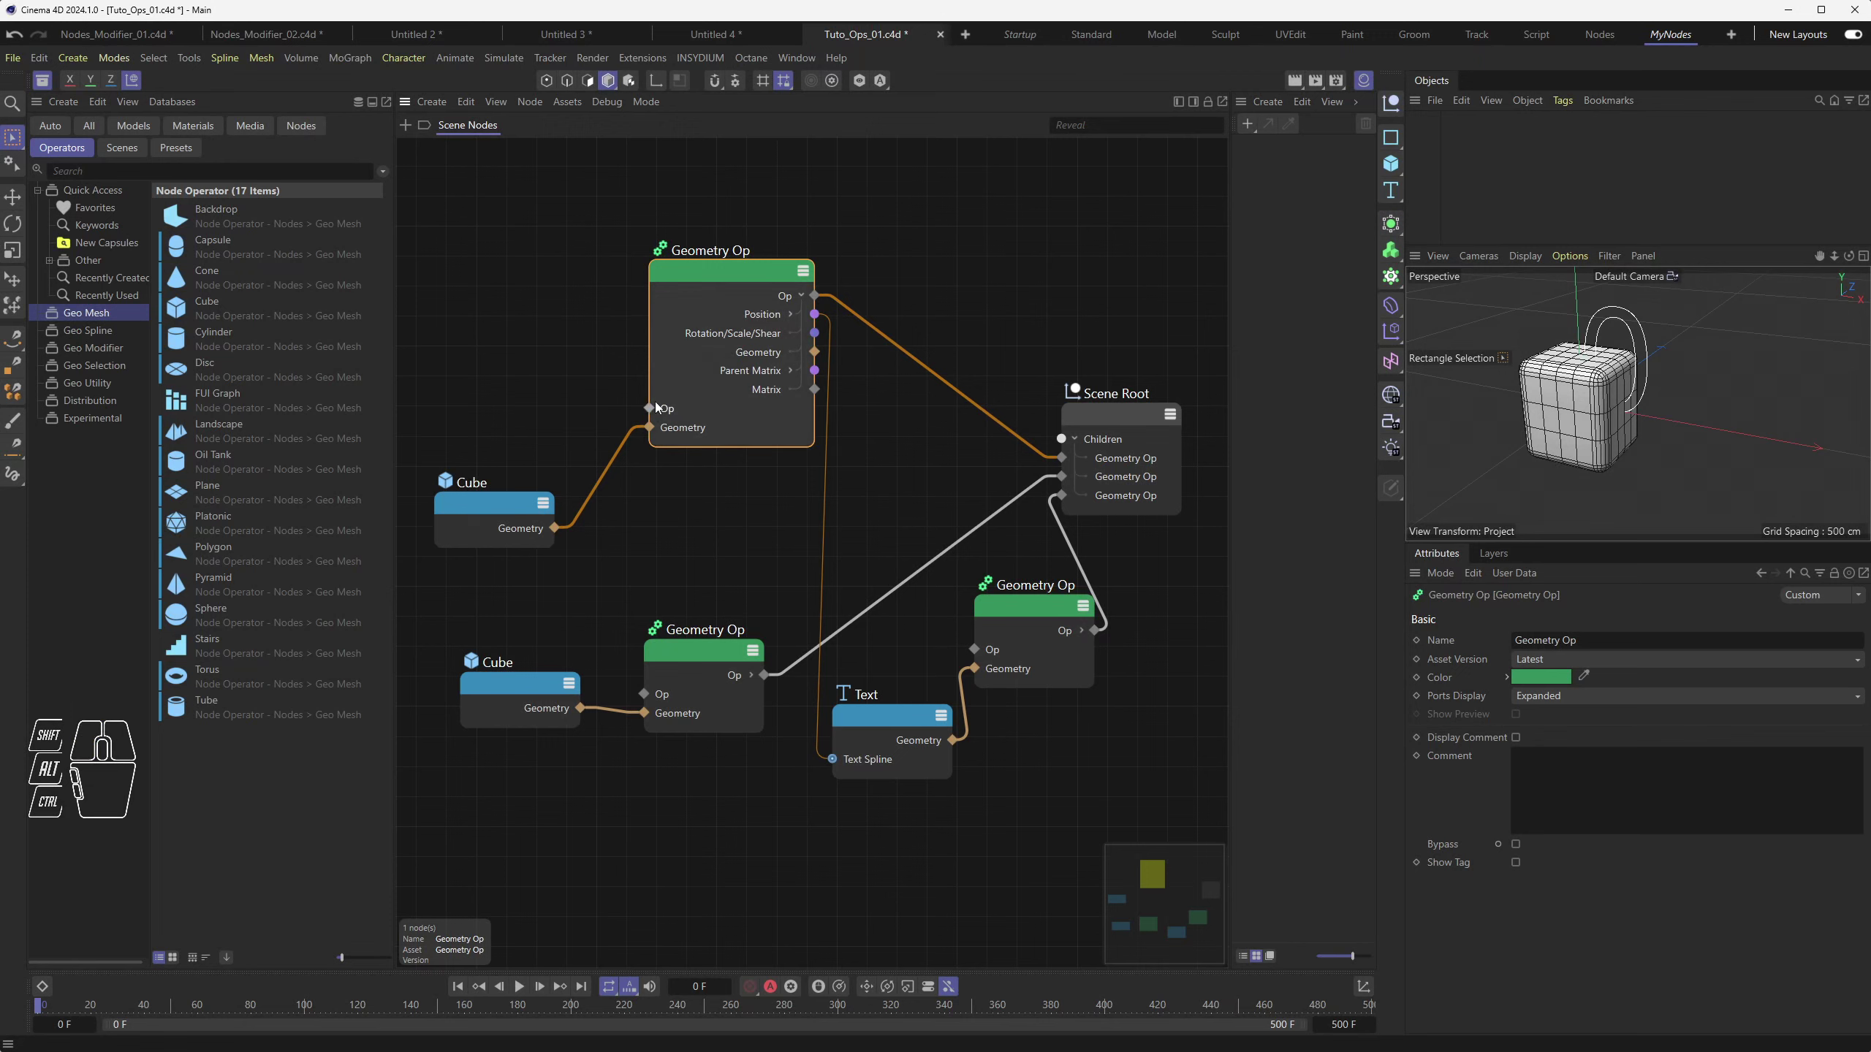
pyautogui.click(789, 316)
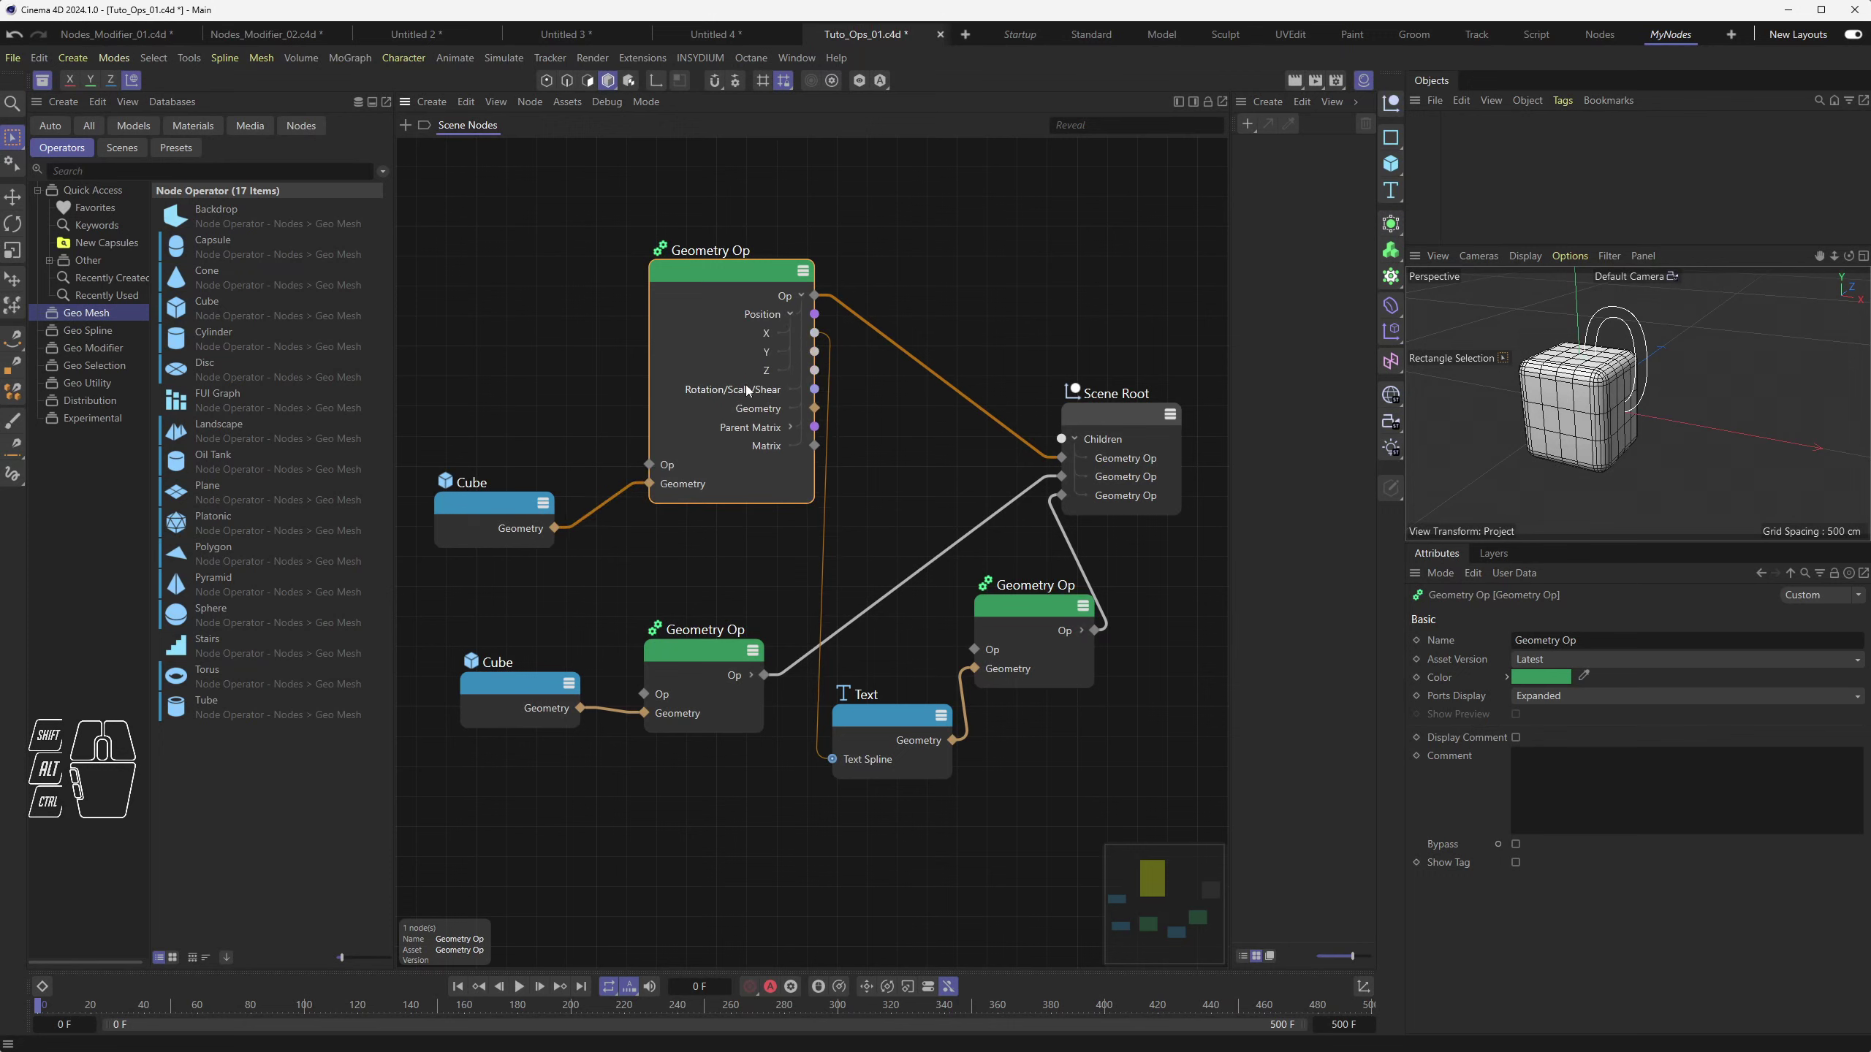
pyautogui.click(789, 315)
pyautogui.click(801, 295)
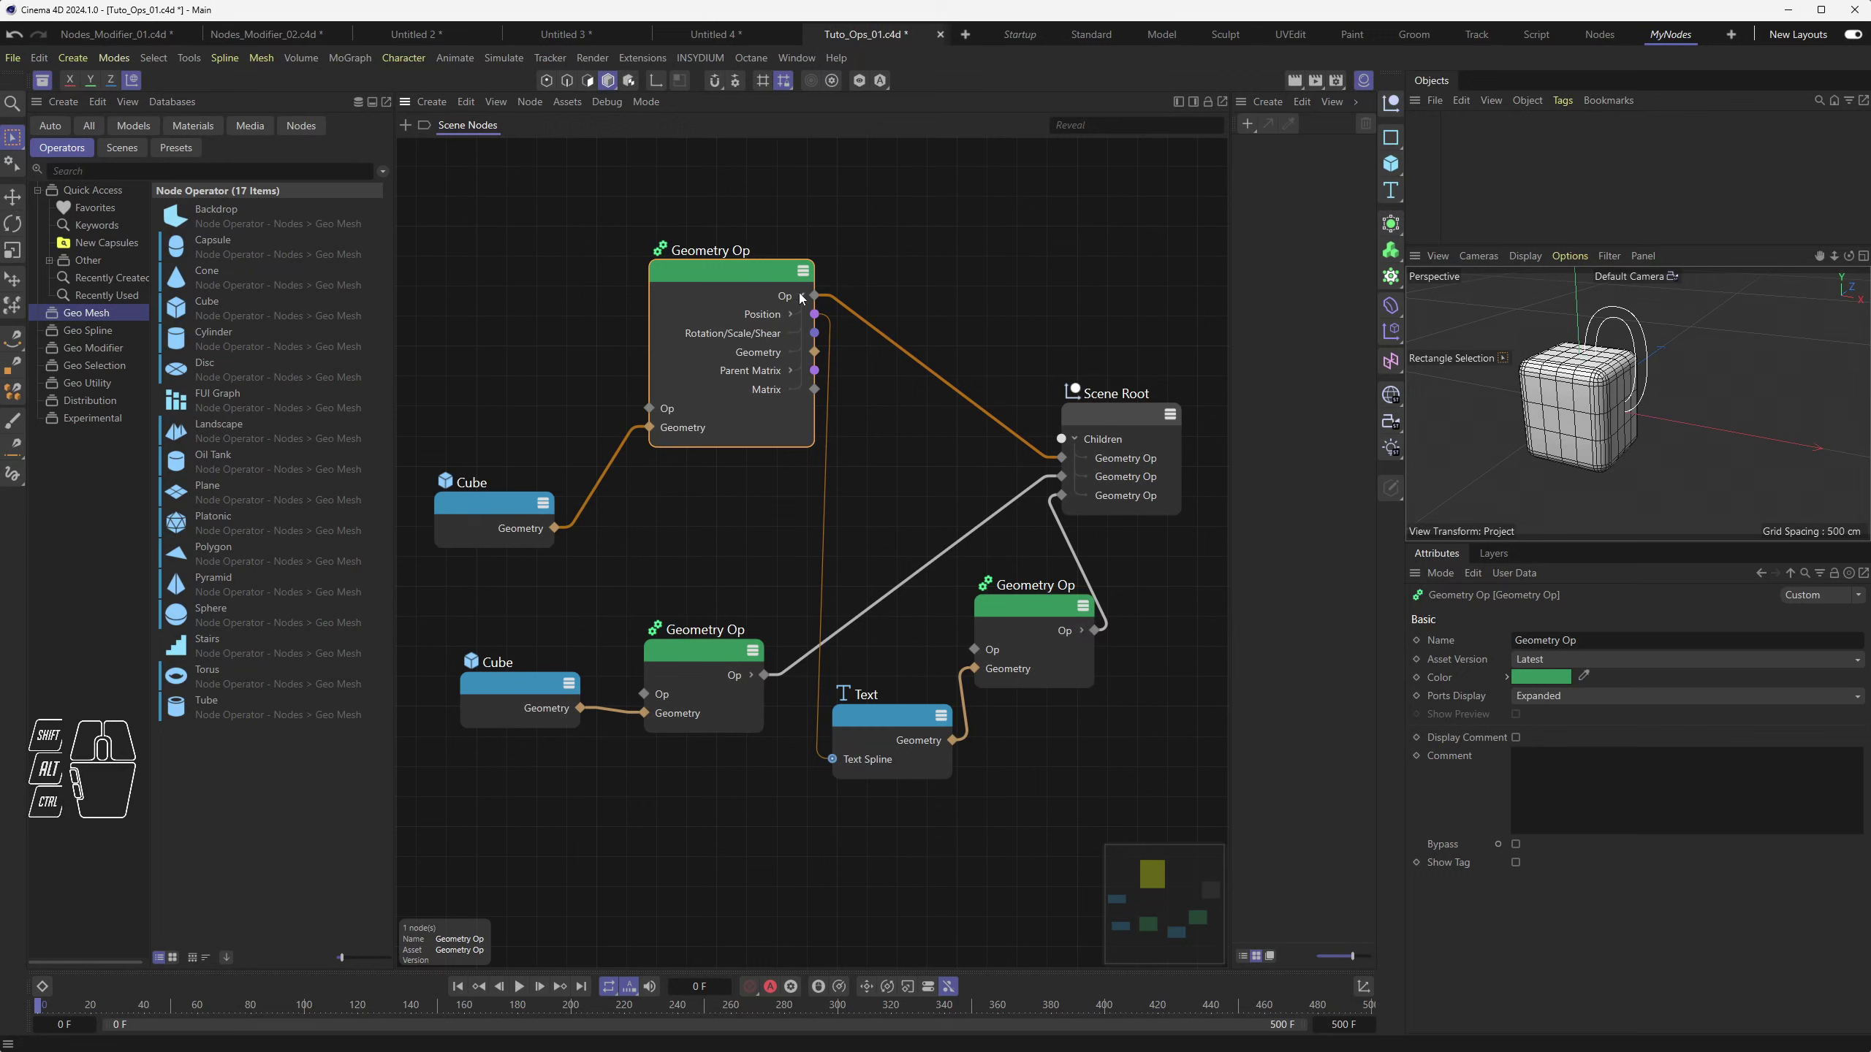
# Collapse the upper Geometry Op's Op output and move the node closer to the Scene Root
pyautogui.moveTo(723, 263); pyautogui.dragTo(654, 304)
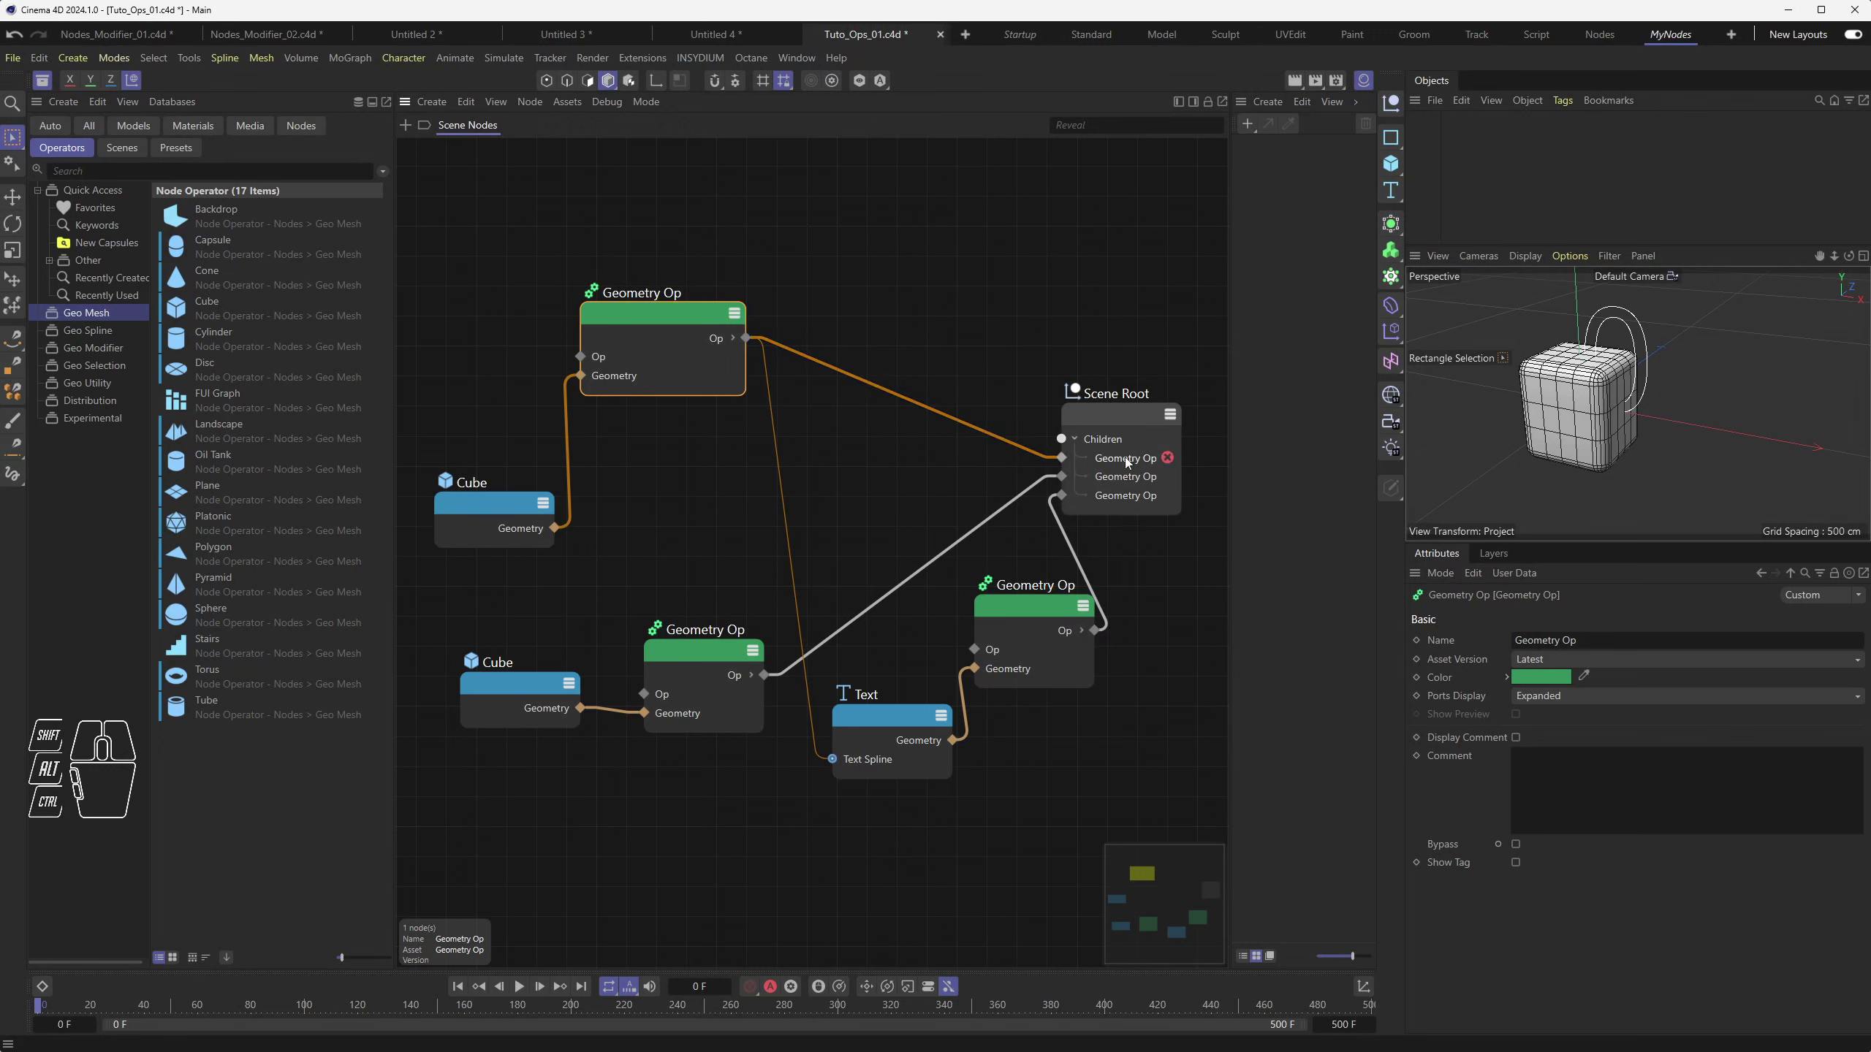
pyautogui.moveTo(648, 313); pyautogui.dragTo(787, 302)
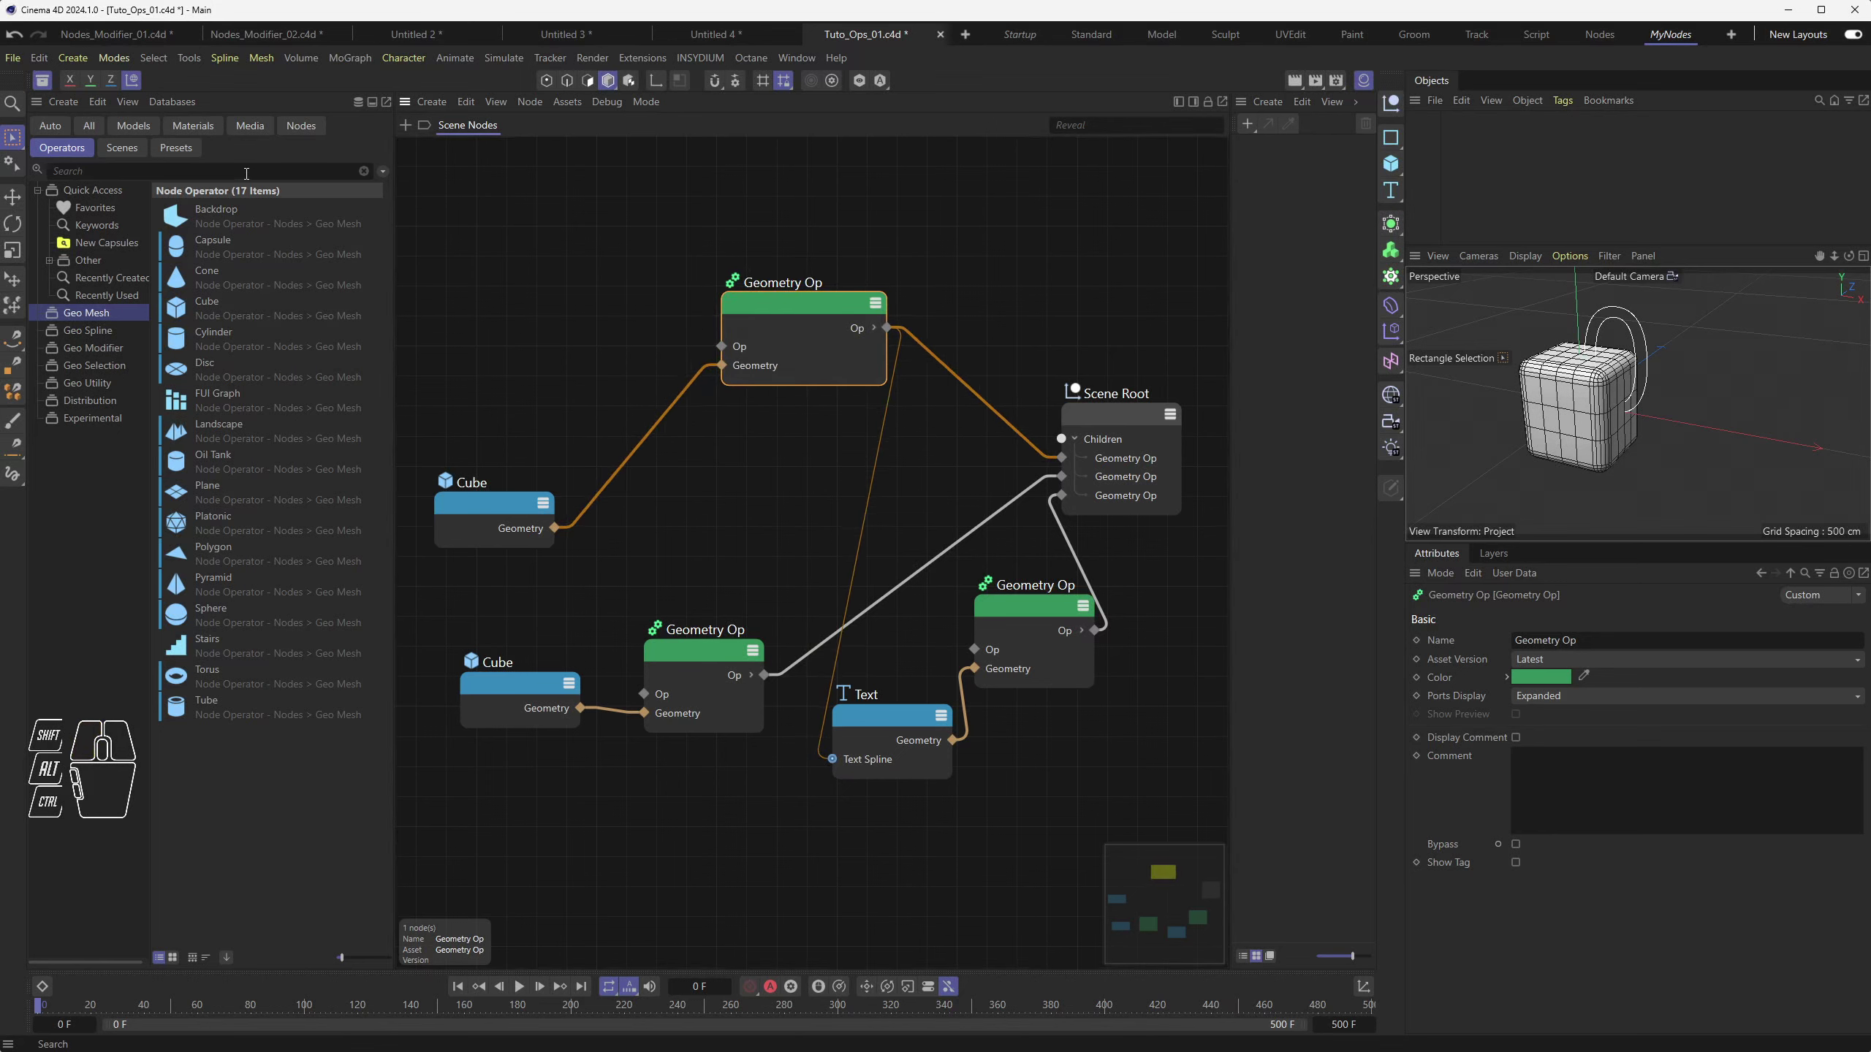
# Search the node operator assets for "matrix" and place a Matrix Op above the upper Cube, beside the upper Geometry Op
pyautogui.click(300, 126)
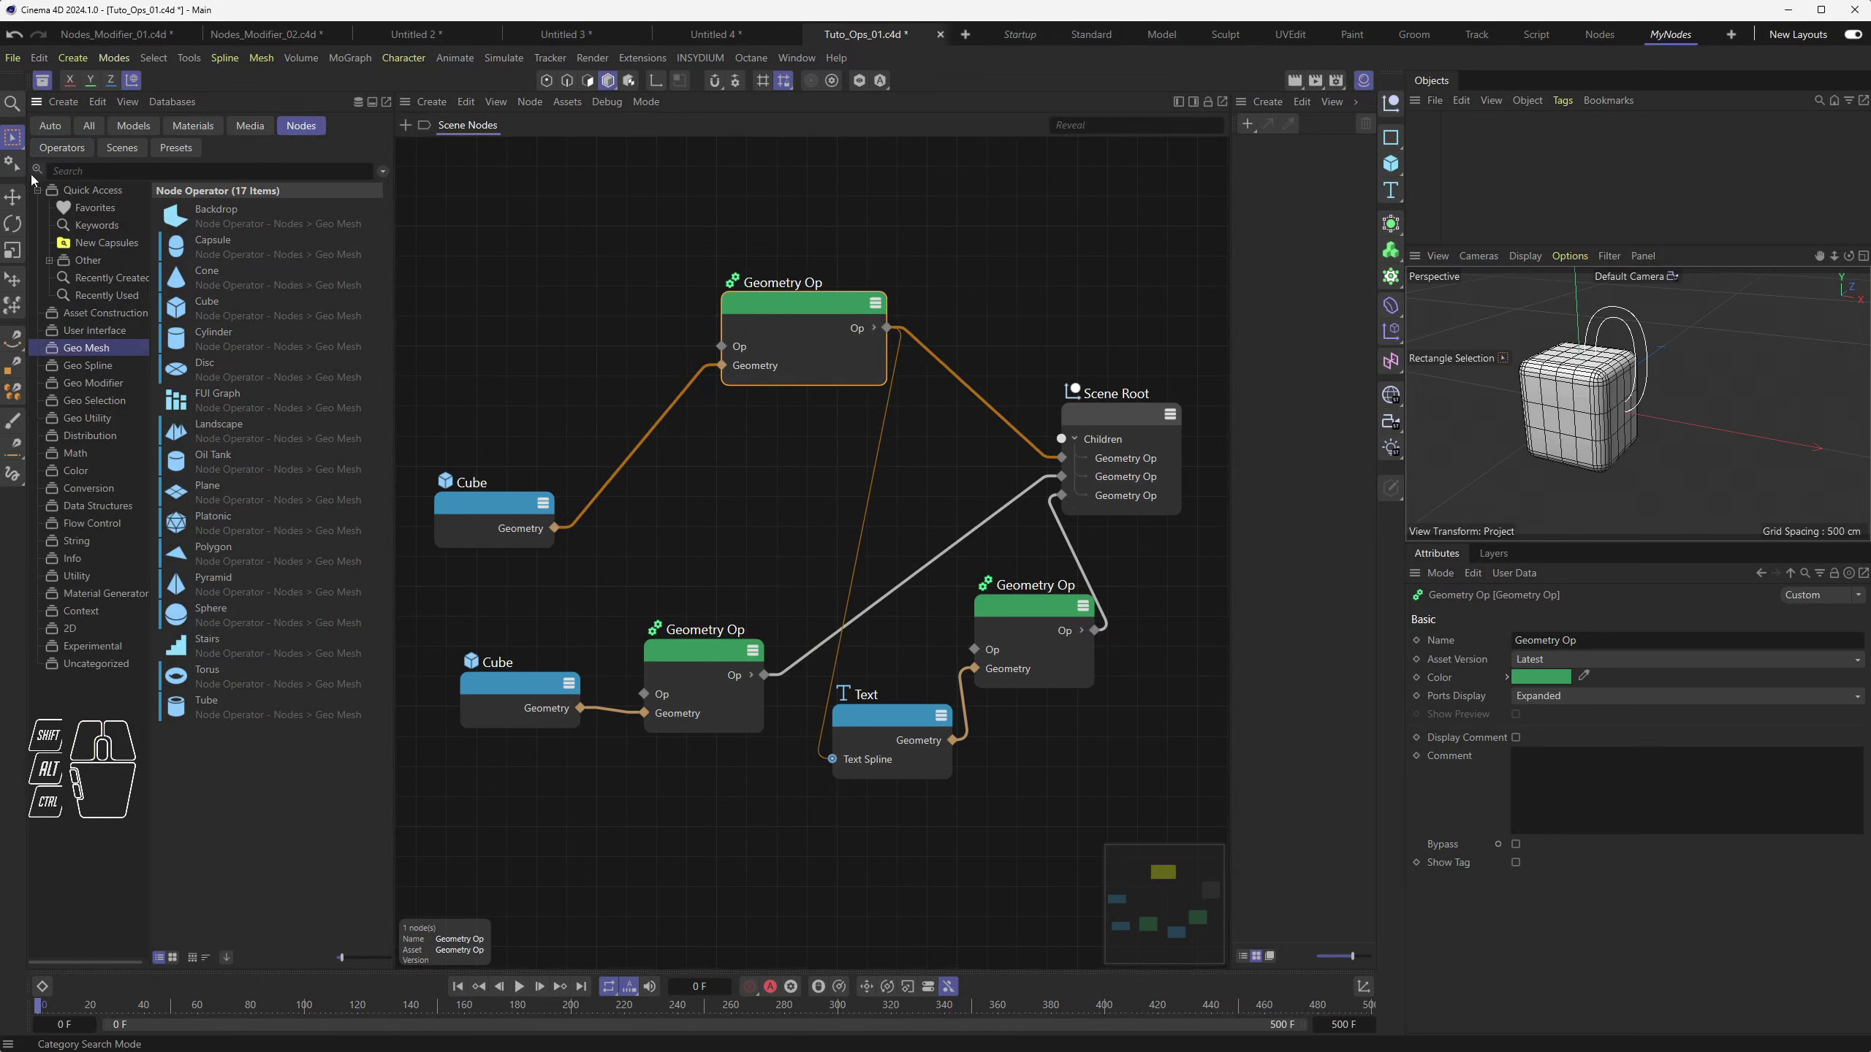
pyautogui.keyDown('shift'); pyautogui.click(65, 148); pyautogui.keyUp('shift')
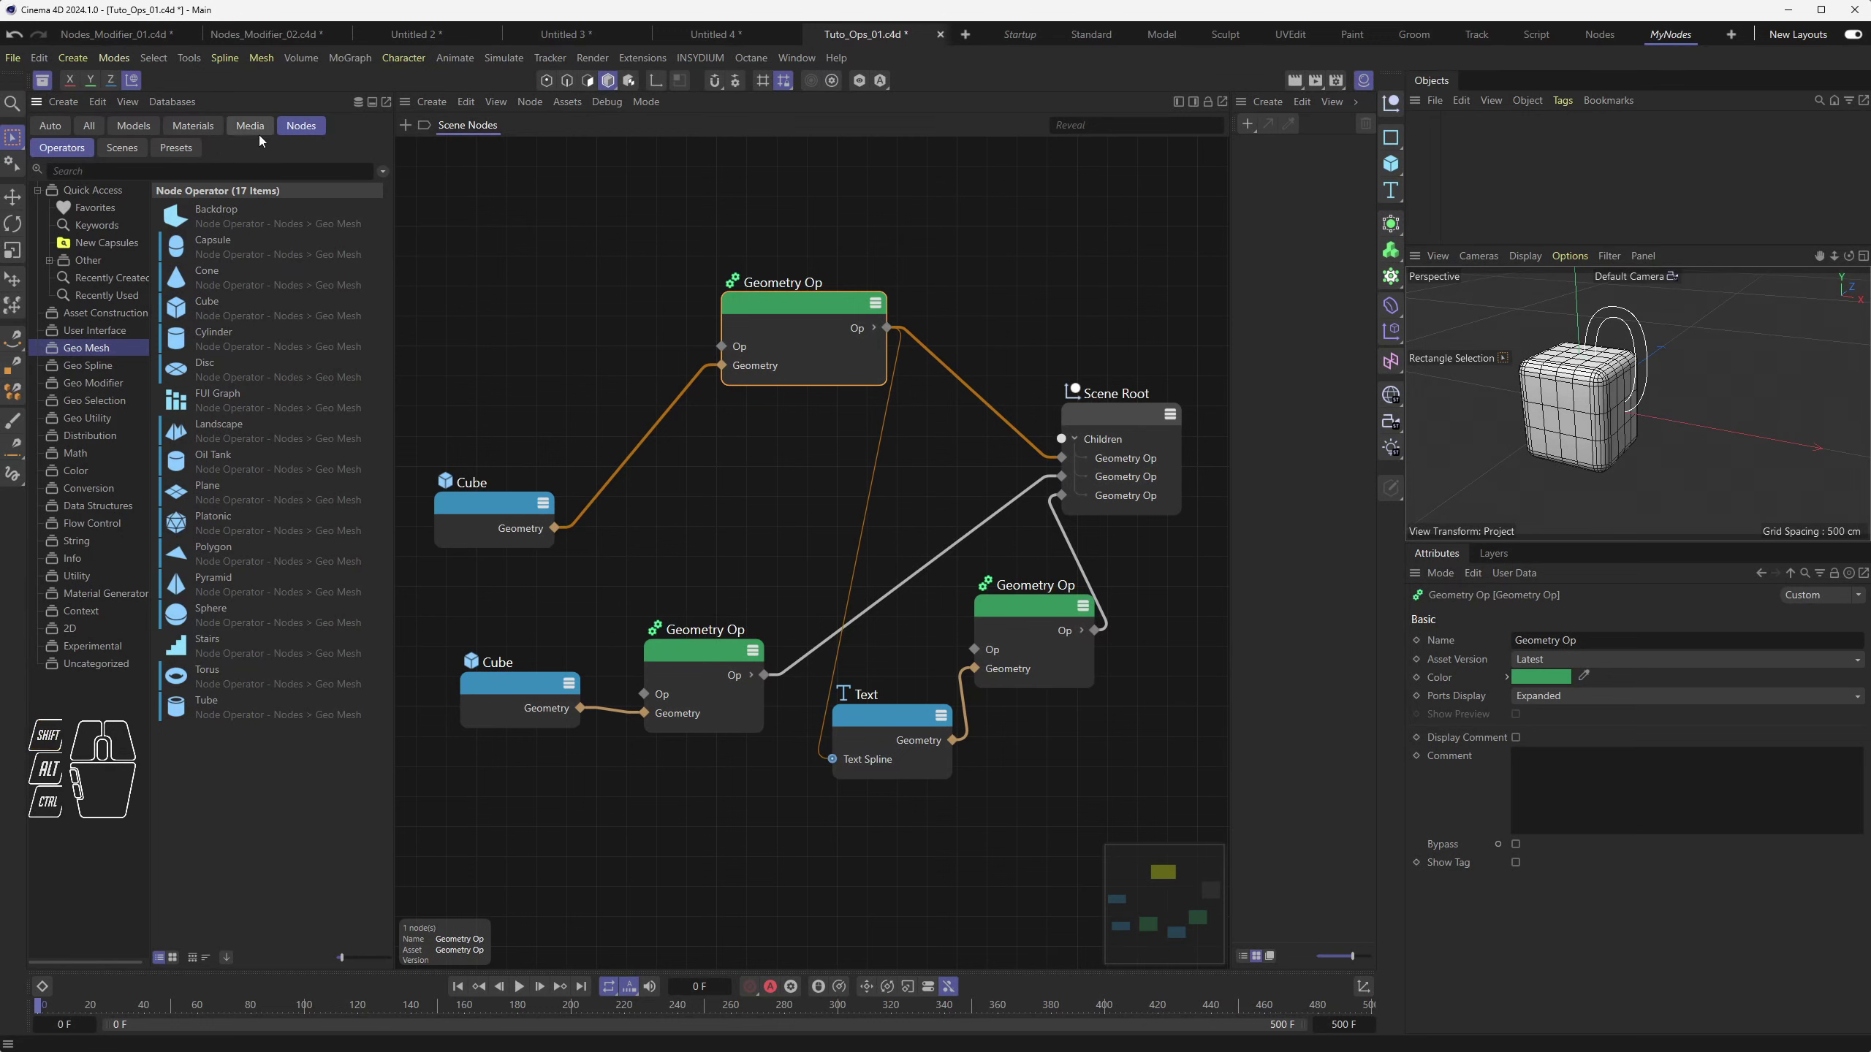
pyautogui.keyDown('shift'); pyautogui.click(78, 171); pyautogui.keyUp('shift')
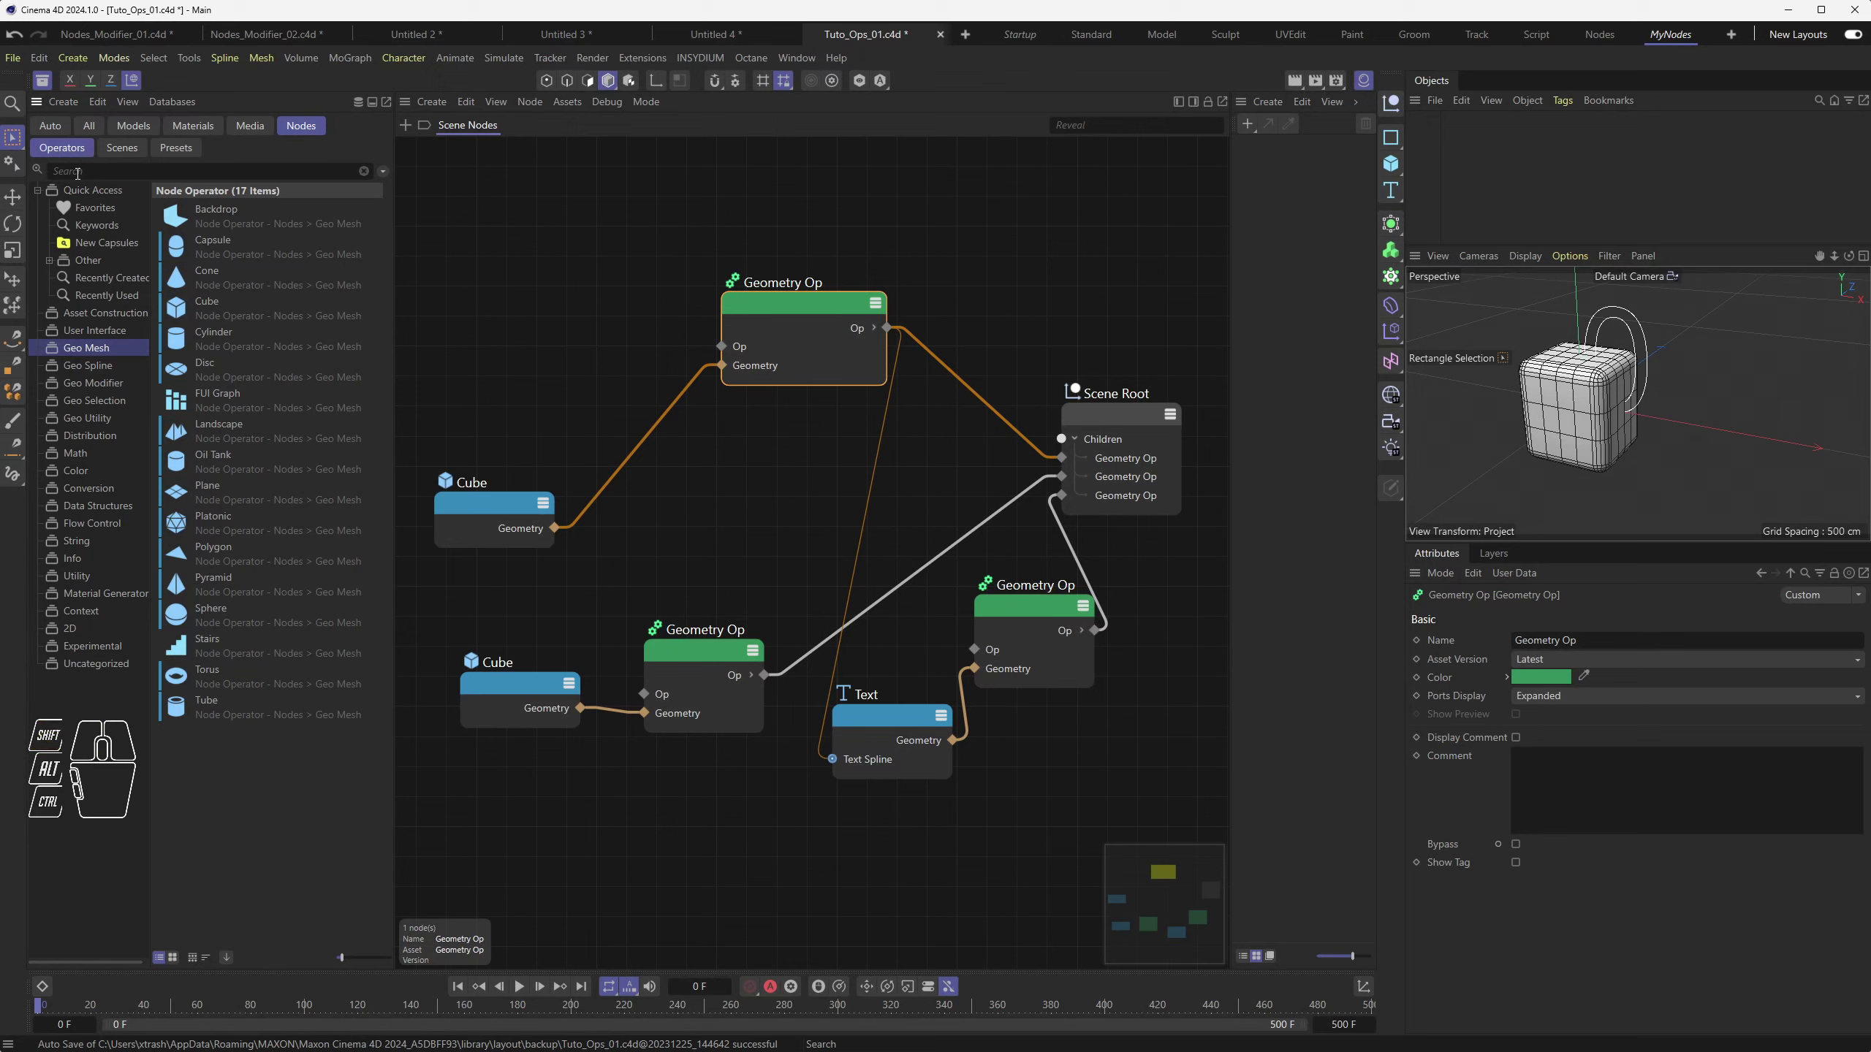
pyautogui.write('matri')
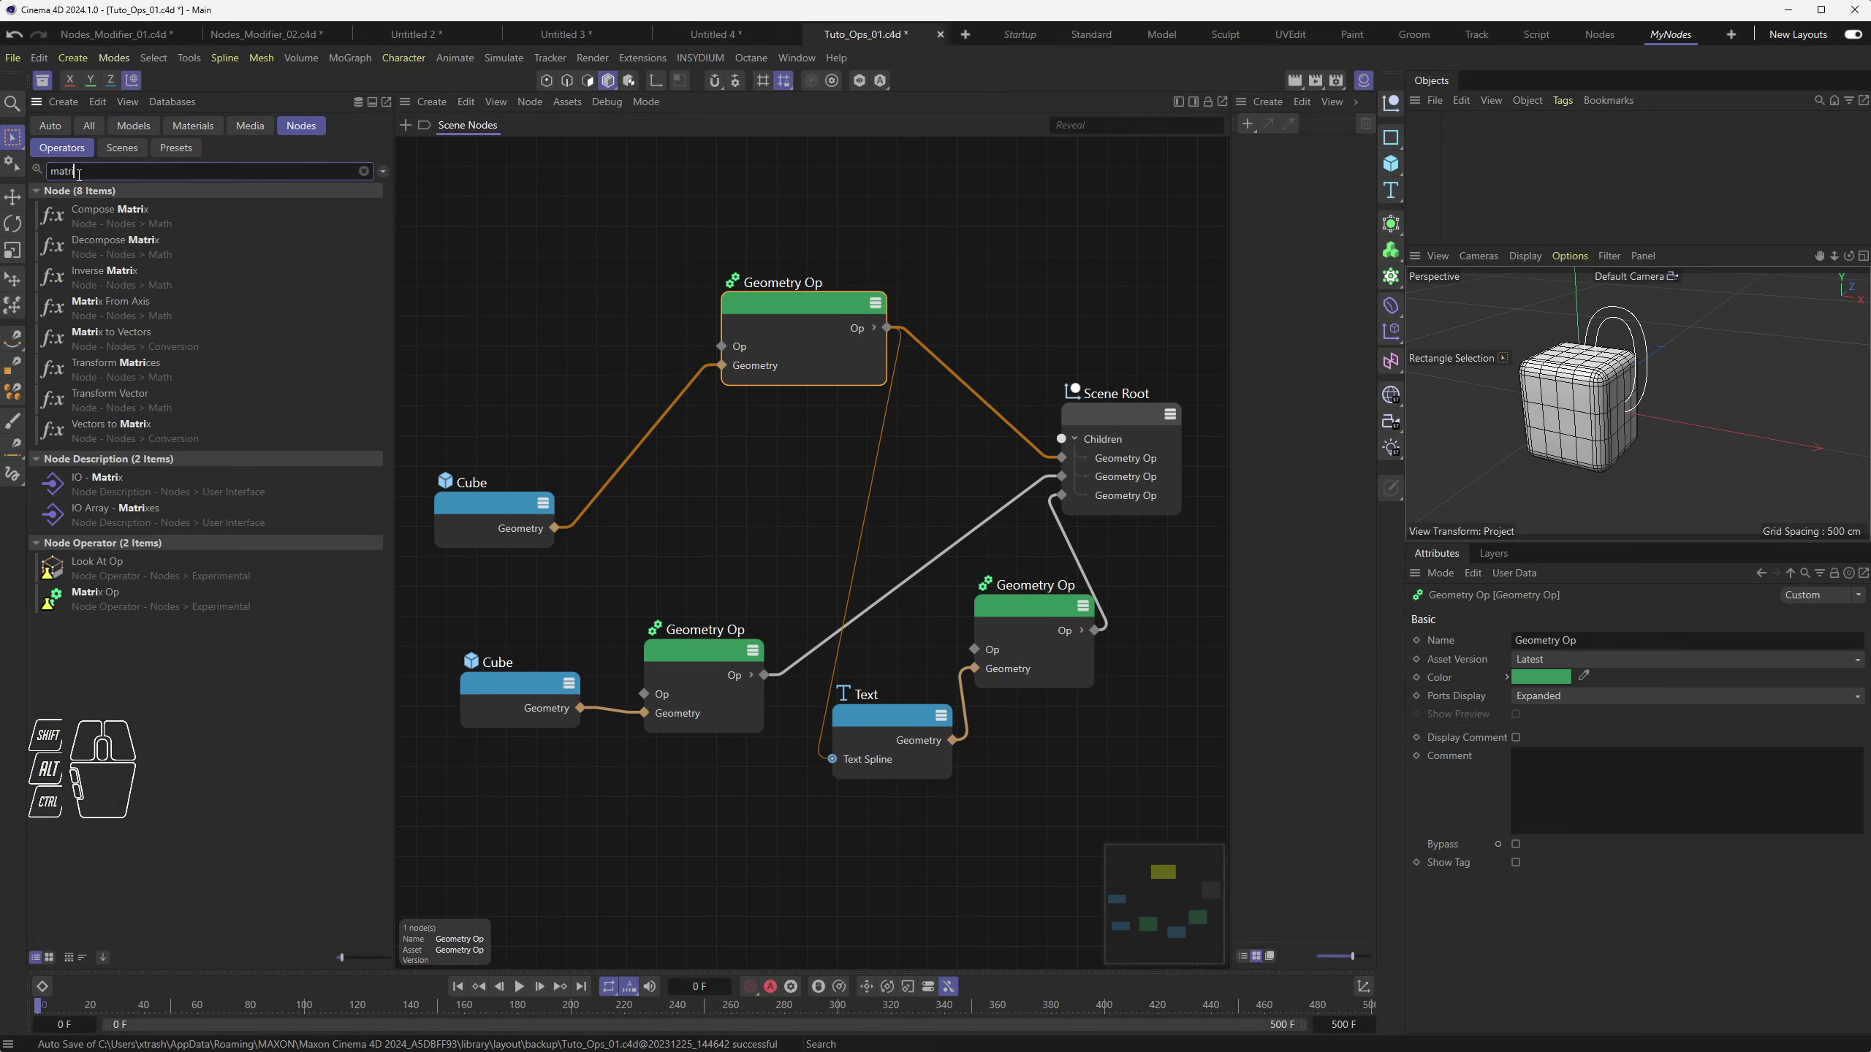
pyautogui.write('x')
pyautogui.moveTo(96, 604); pyautogui.dragTo(560, 284)
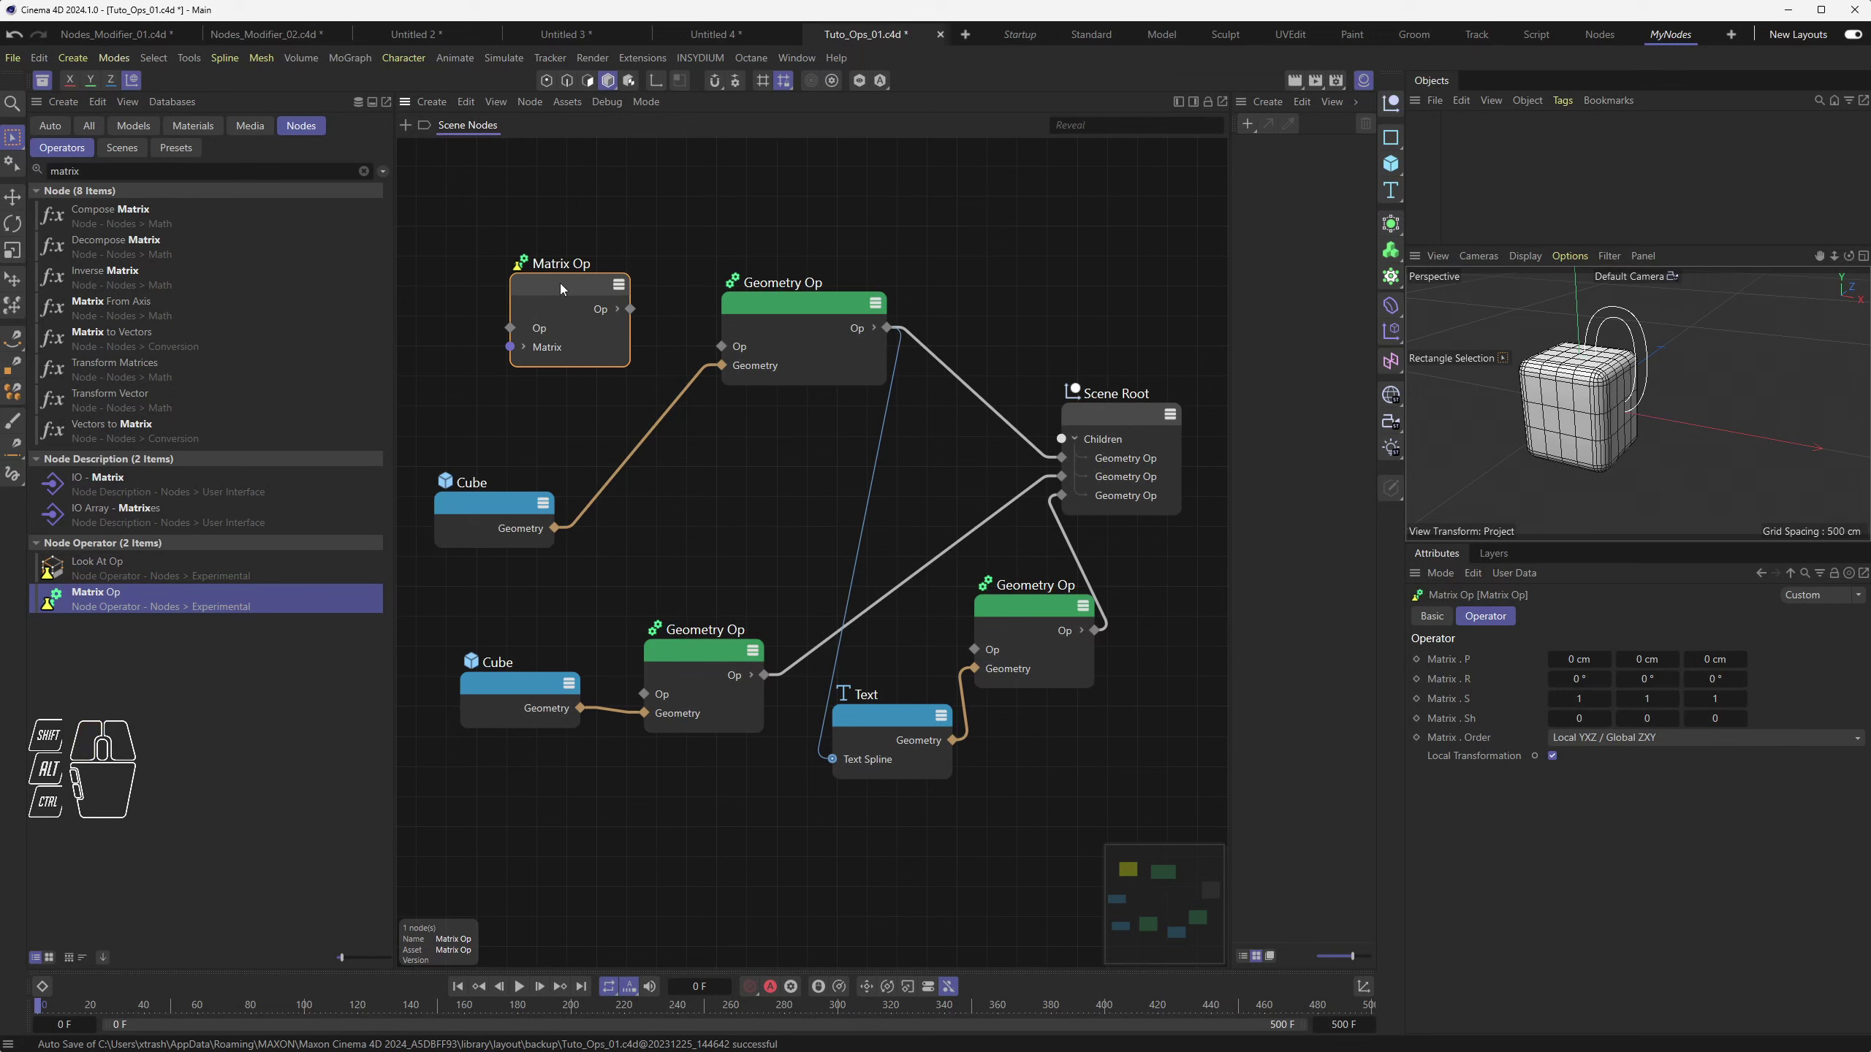
pyautogui.click(558, 282)
pyautogui.click(553, 216)
pyautogui.click(551, 296)
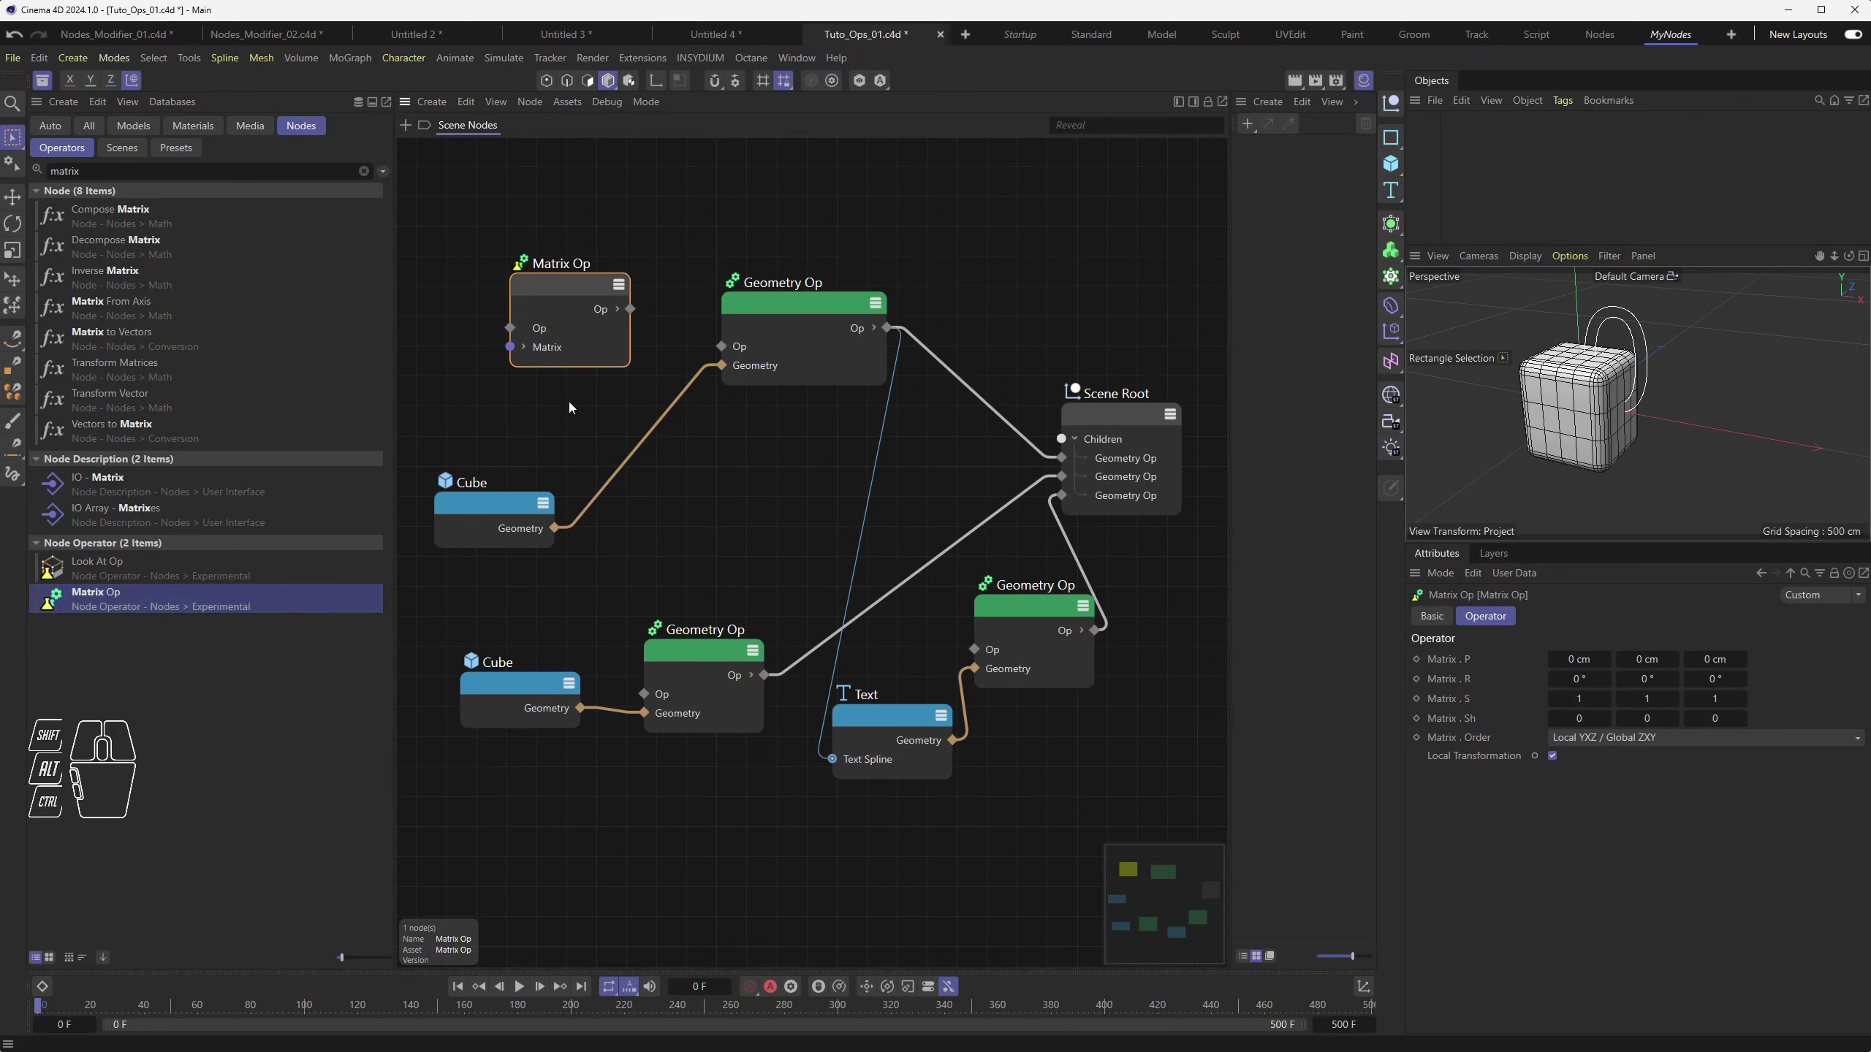
pyautogui.moveTo(573, 291); pyautogui.dragTo(559, 284)
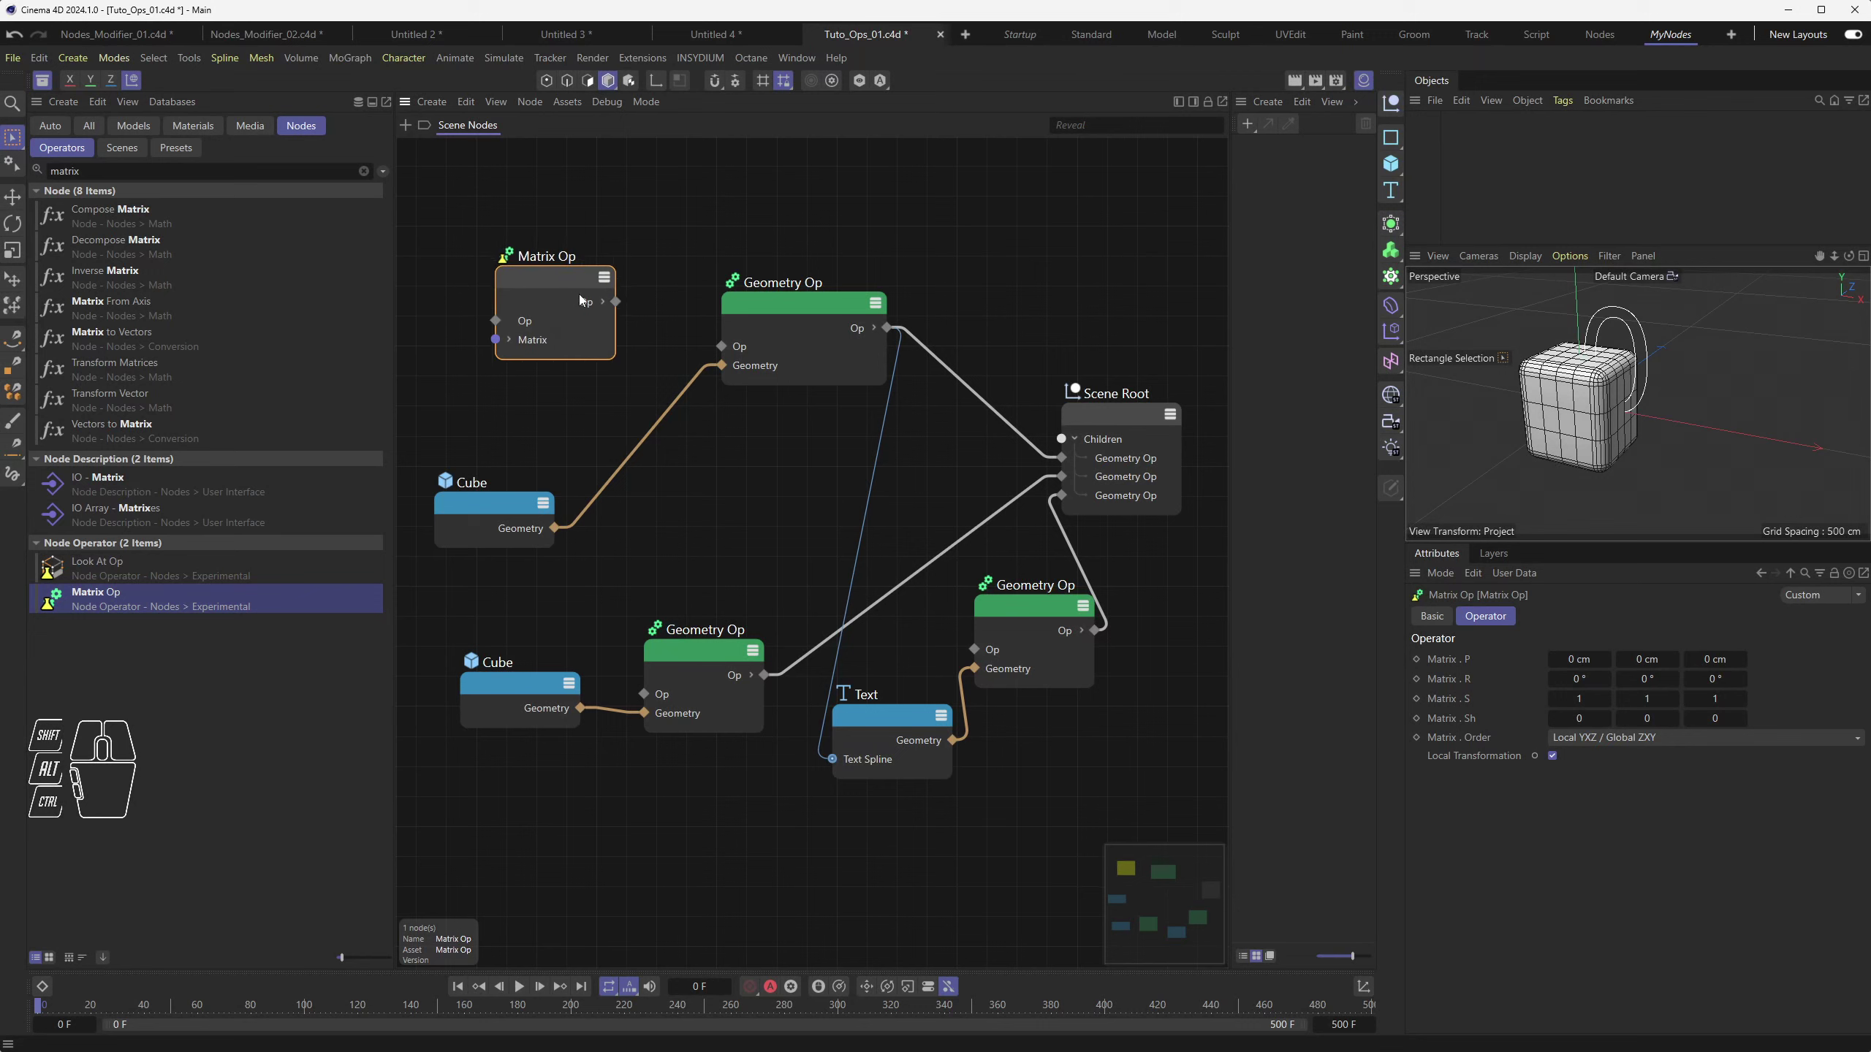
# Examine the Matrix Op's Op output ports, including the components of Matrix, and collapse them again
pyautogui.click(603, 302)
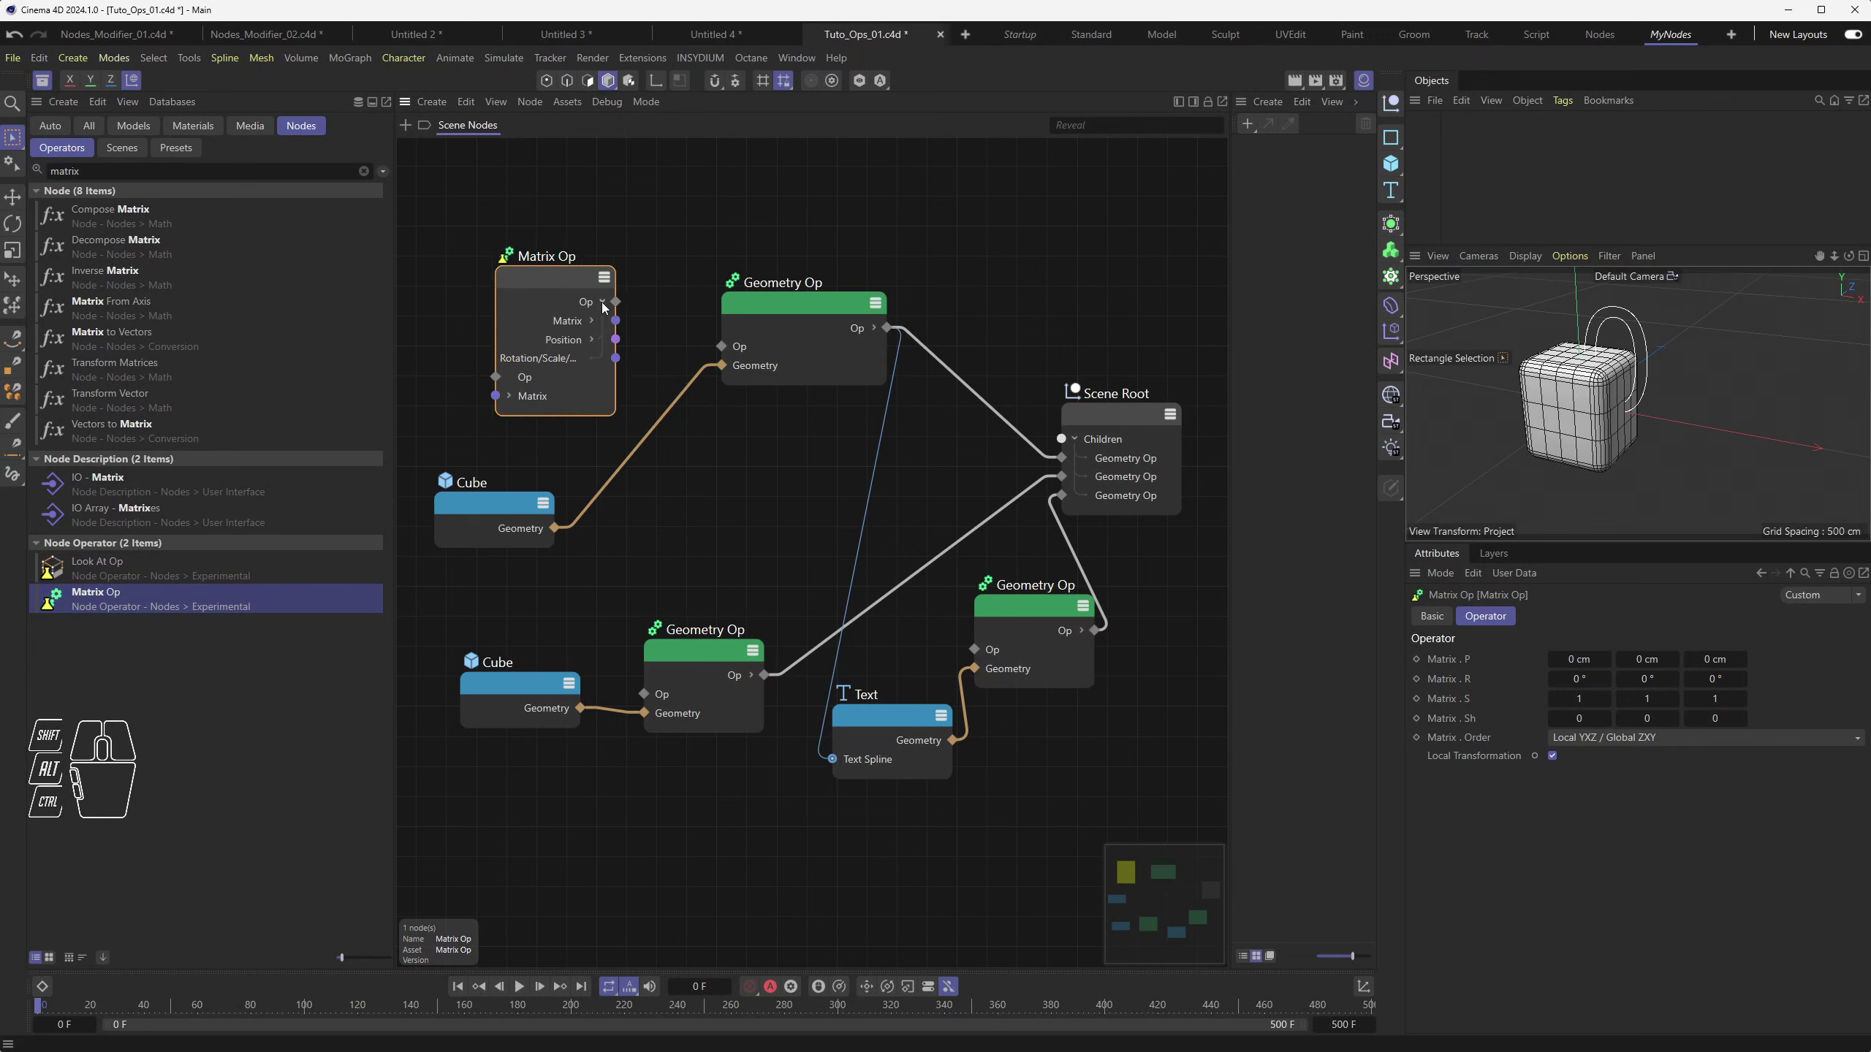
pyautogui.click(603, 303)
pyautogui.click(603, 303)
pyautogui.click(592, 322)
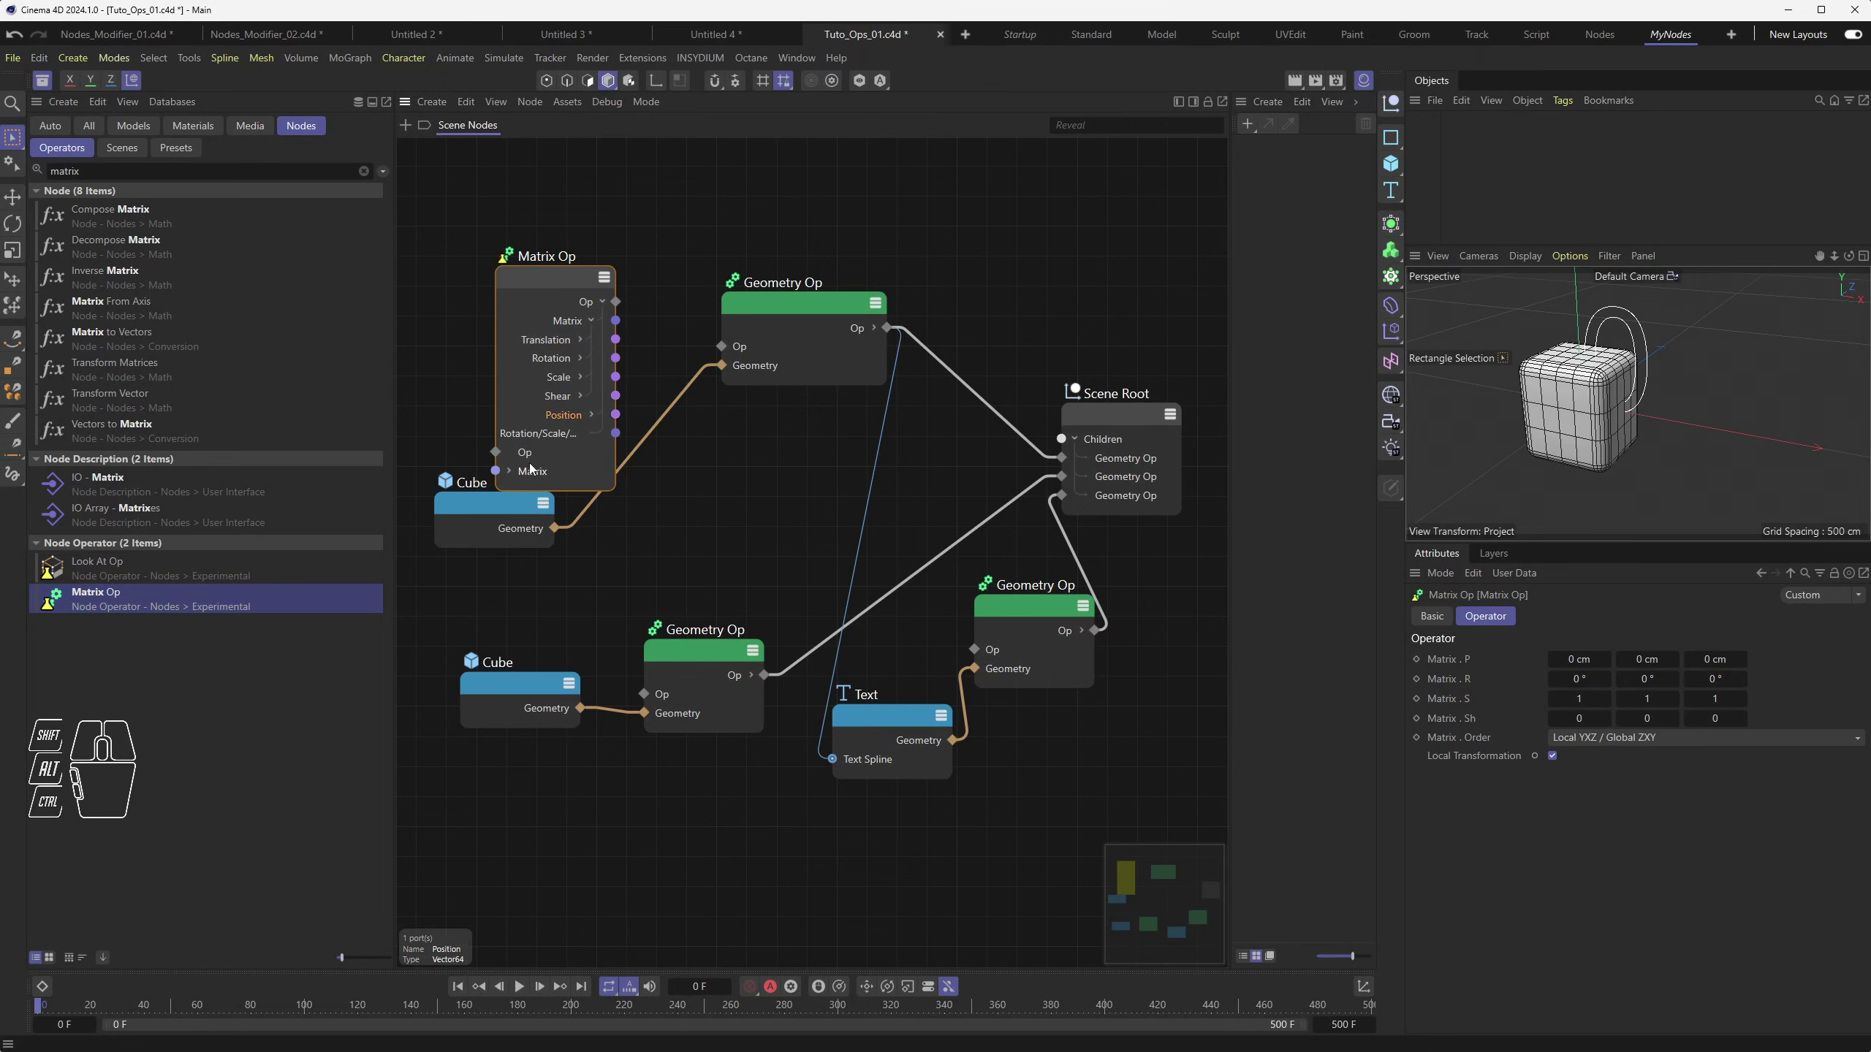
pyautogui.click(602, 301)
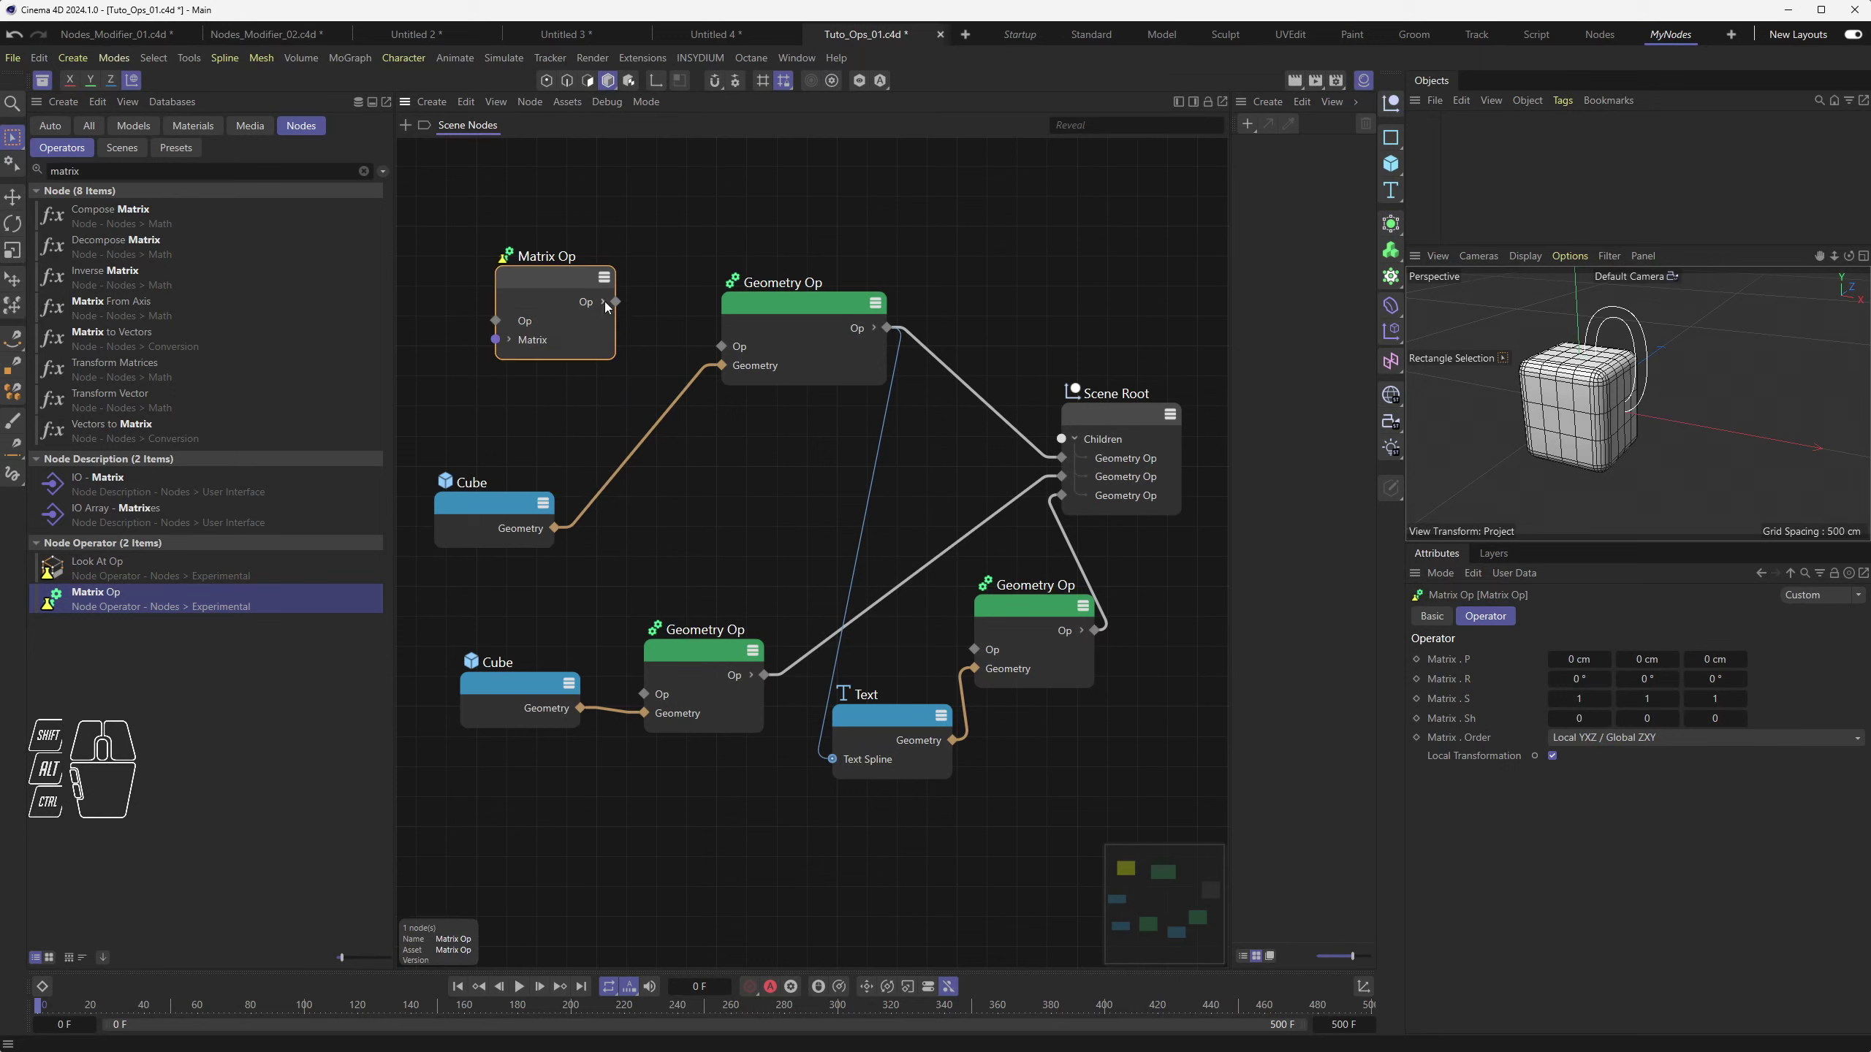
pyautogui.moveTo(565, 277); pyautogui.dragTo(600, 269)
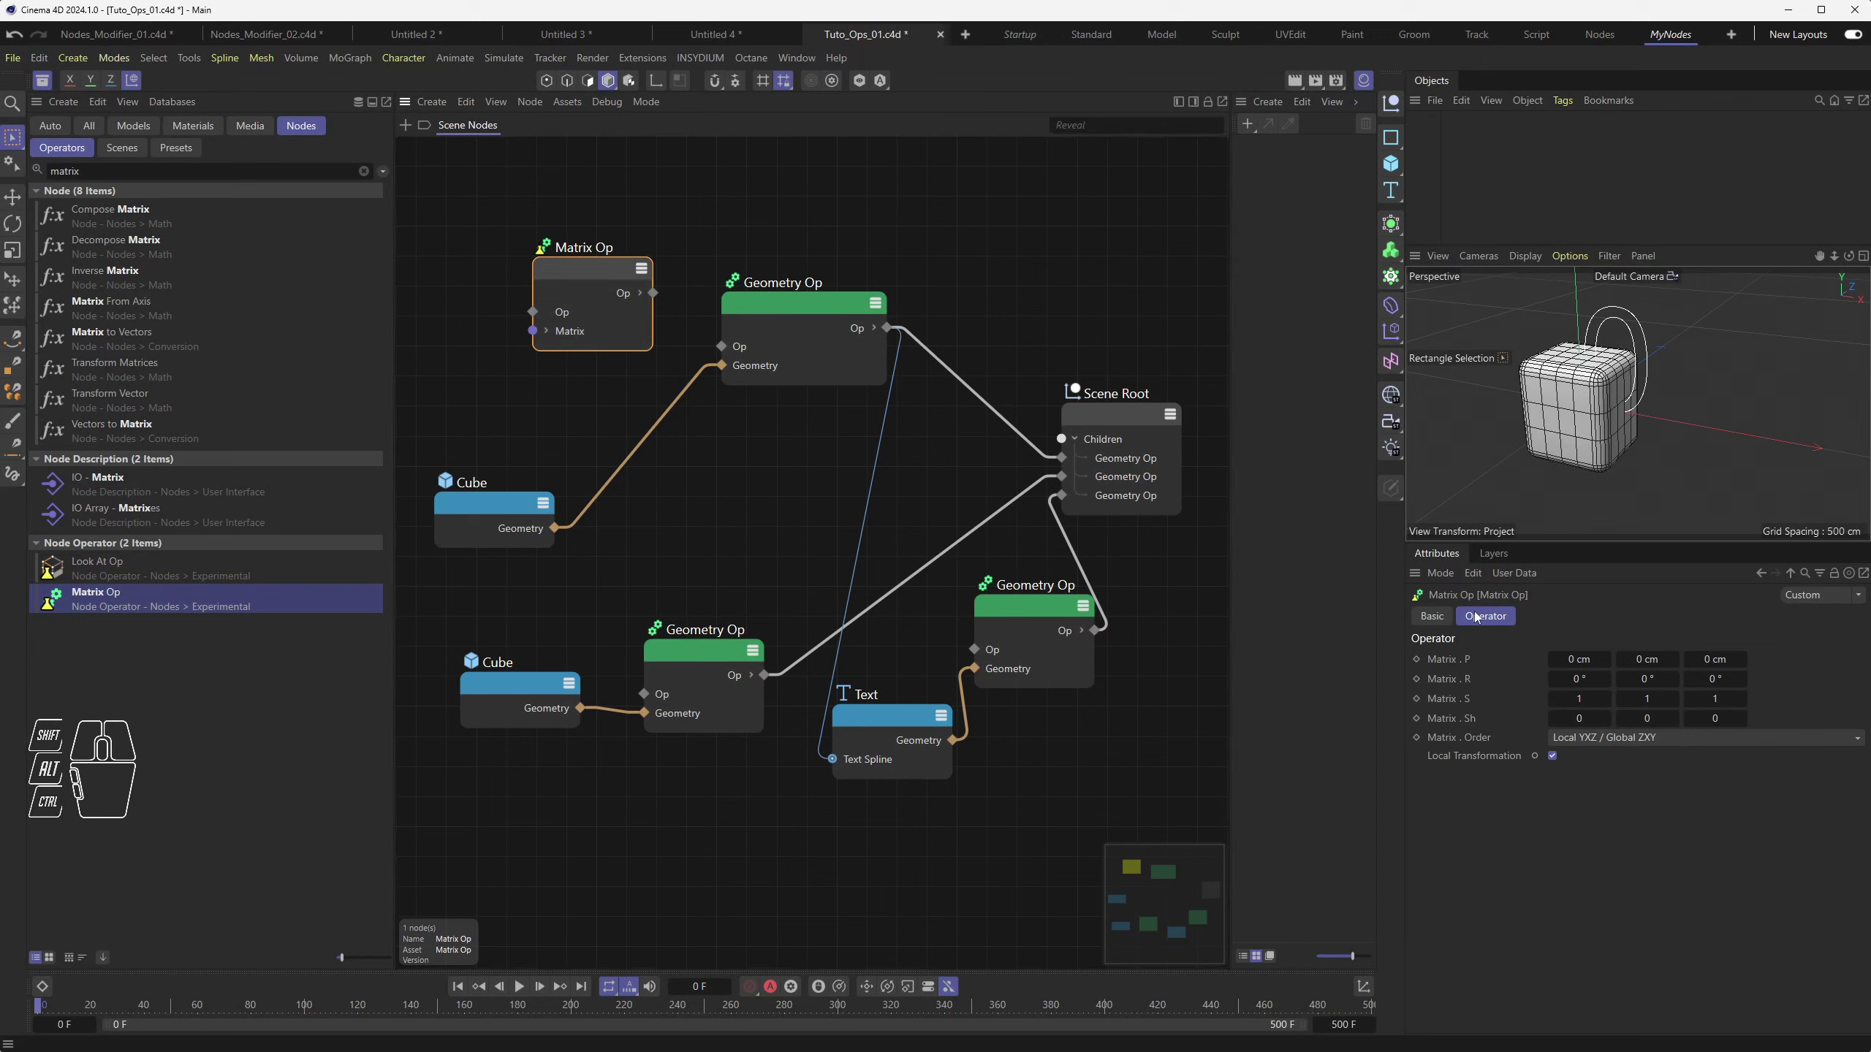
# Examine the Matrix Op's Matrix attributes, including the X, Y and Z fields of Matrix . P
pyautogui.click(1450, 663)
pyautogui.moveTo(592, 274)
pyautogui.mouseDown()
pyautogui.moveTo(554, 274)
pyautogui.moveTo(659, 315)
pyautogui.mouseUp()
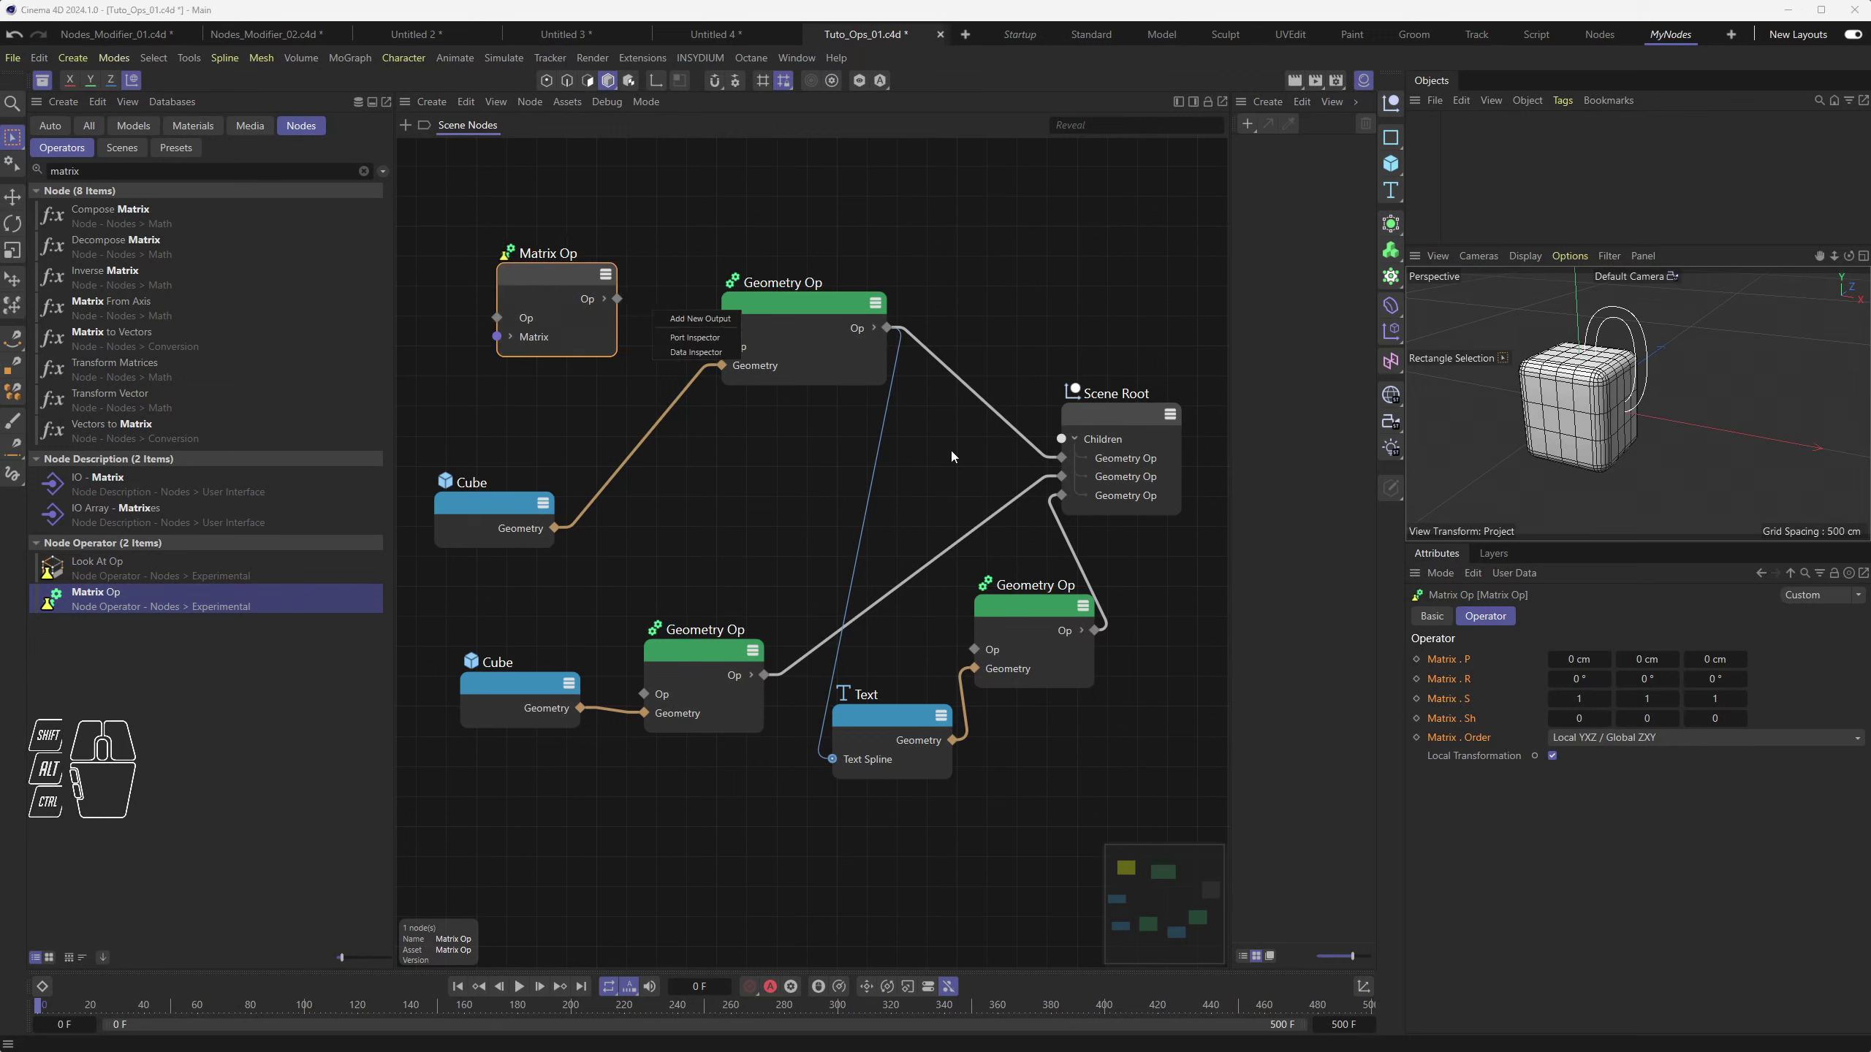
pyautogui.click(1573, 660)
pyautogui.click(1451, 660)
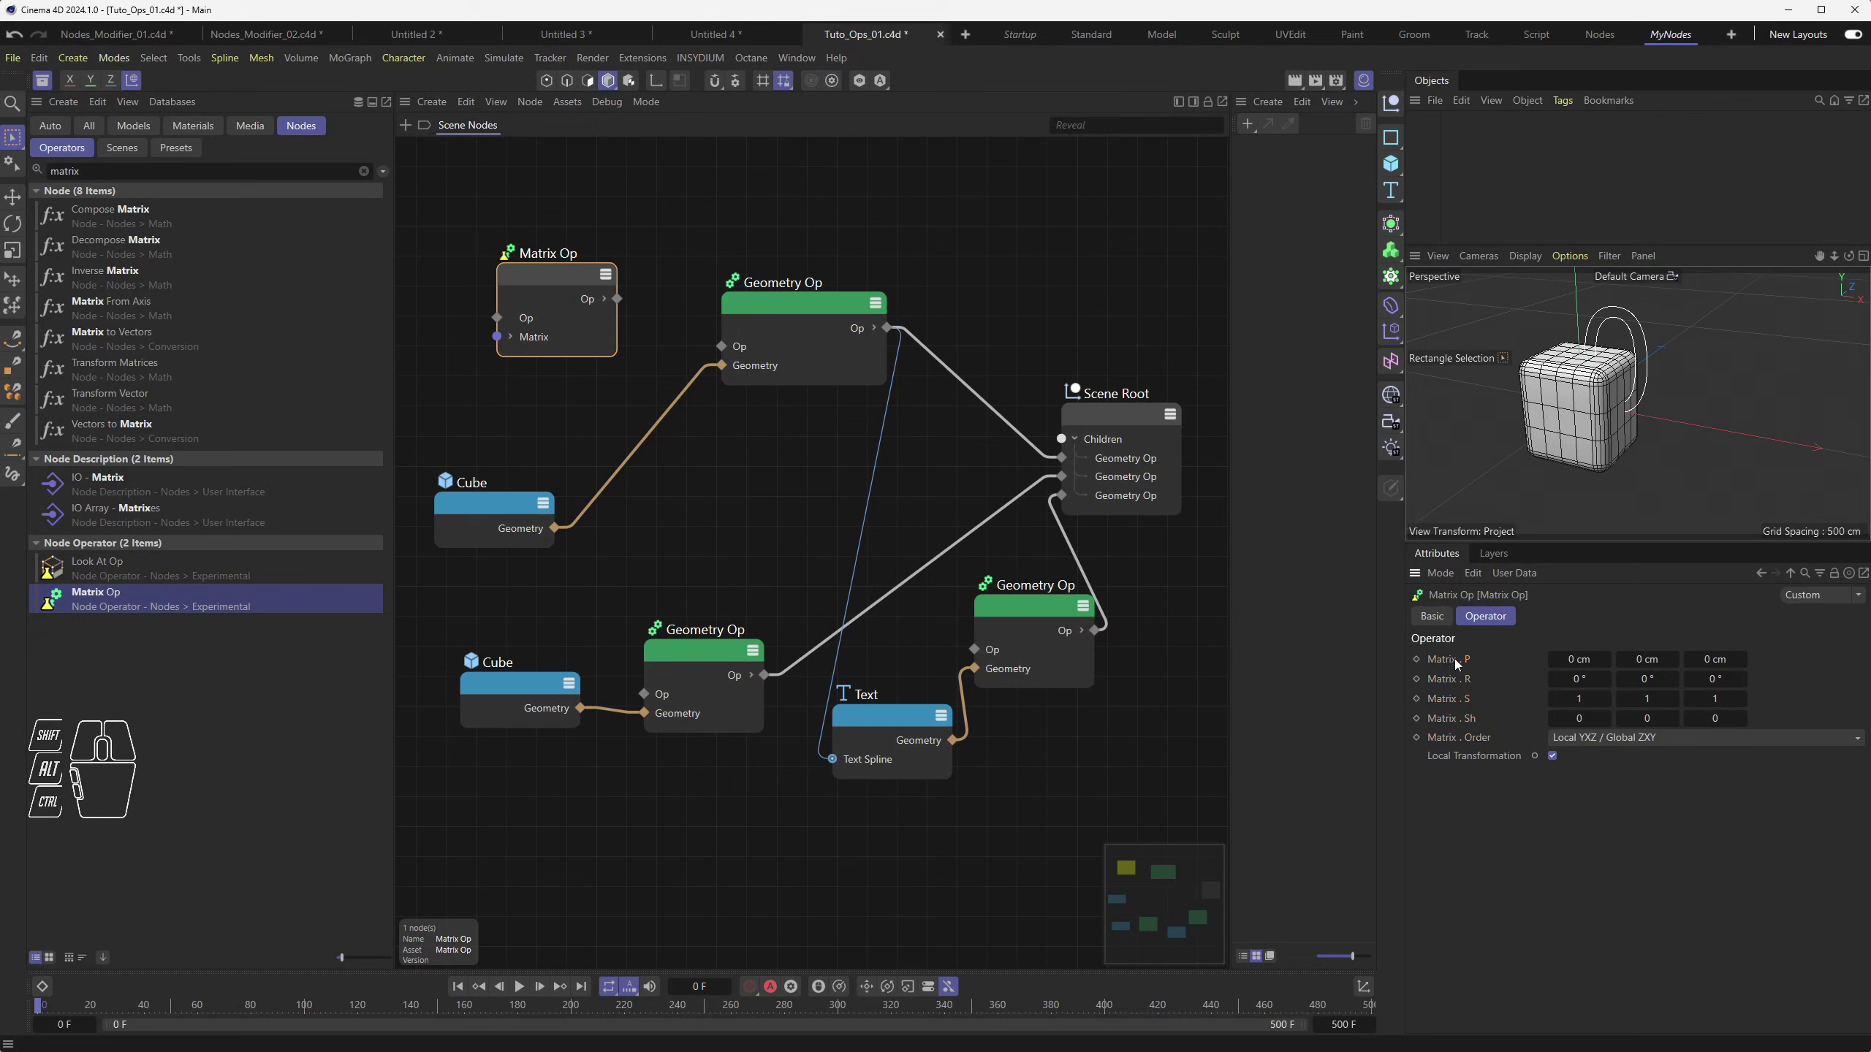
pyautogui.click(1576, 659)
pyautogui.click(1648, 659)
pyautogui.click(1714, 659)
# Connect the Matrix Op's Op output to the upper Geometry Op's Op input and set its Matrix . P X value to 210 cm
pyautogui.moveTo(621, 298); pyautogui.dragTo(723, 346)
pyautogui.moveTo(1576, 660); pyautogui.dragTo(1703, 659)
pyautogui.moveTo(557, 276)
pyautogui.mouseDown()
pyautogui.moveTo(562, 236)
pyautogui.moveTo(551, 273)
pyautogui.mouseUp()
pyautogui.moveTo(1578, 659); pyautogui.dragTo(1607, 659)
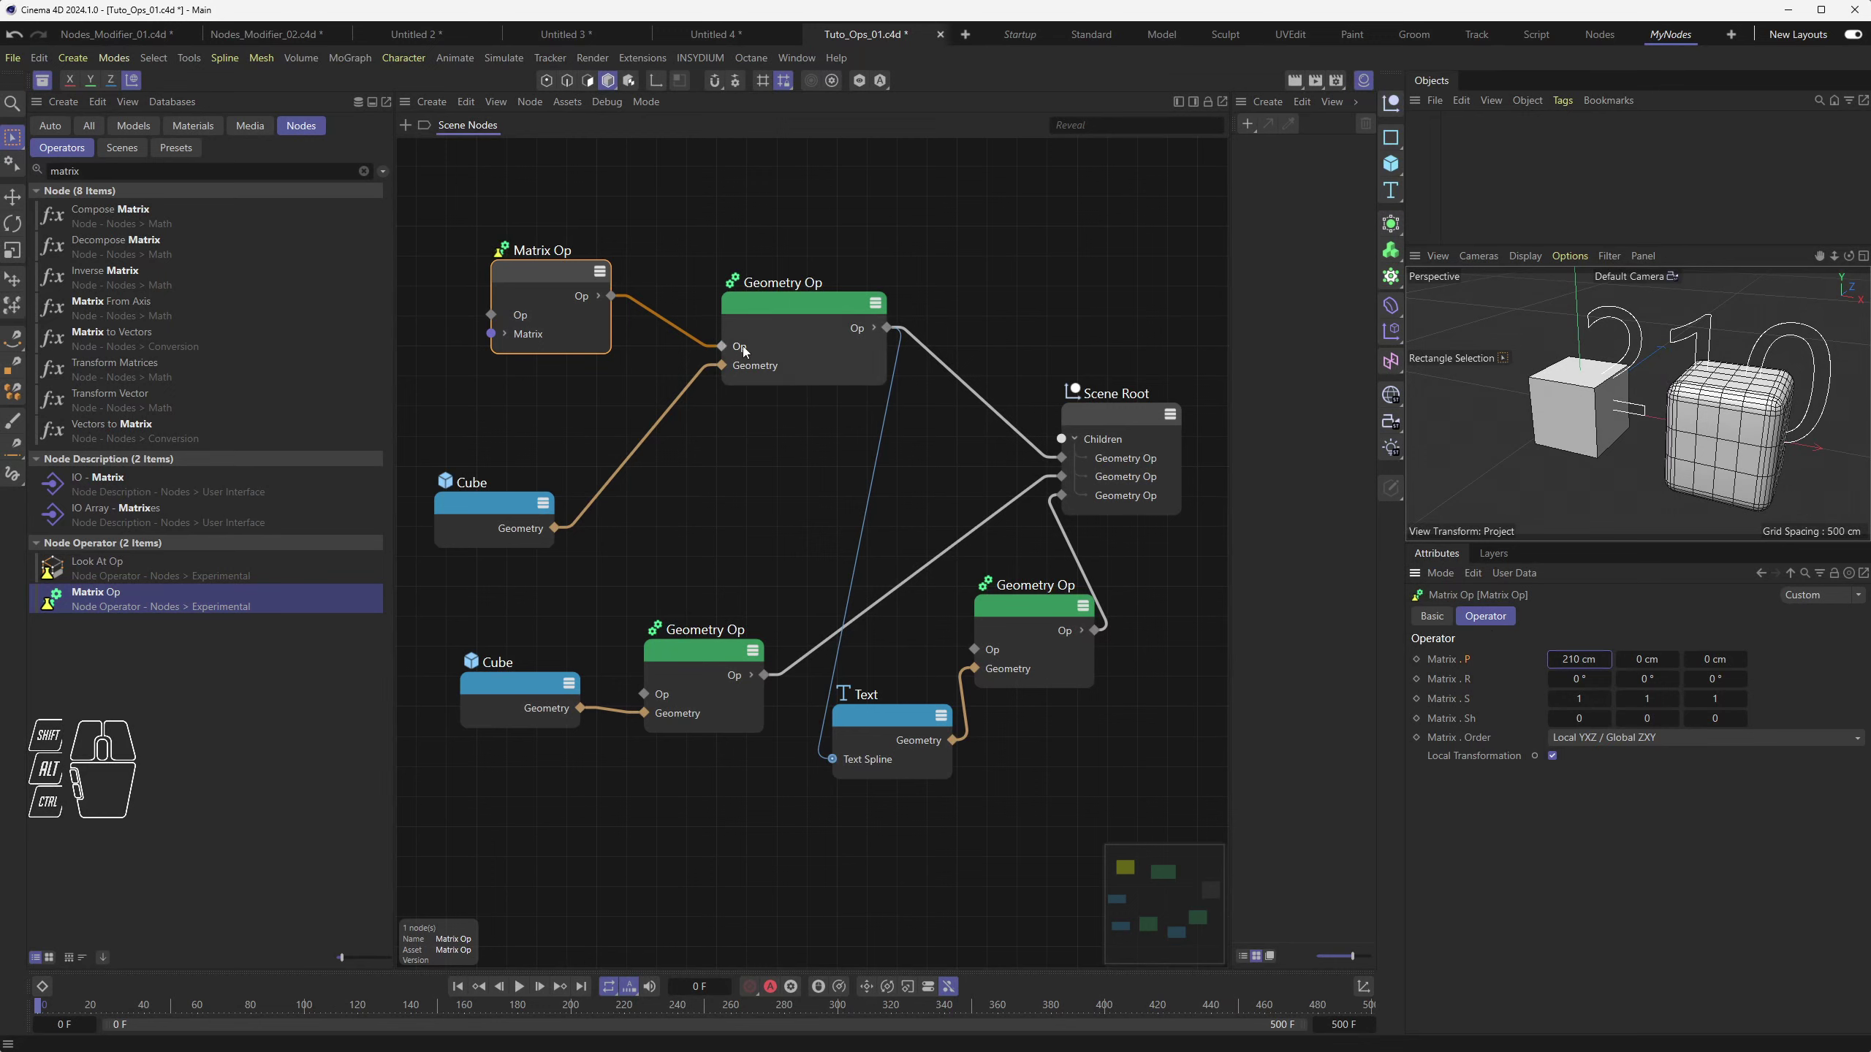
# Reposition the upper Geometry Op and expand its Op output and Position port to expose X, Y and Z
pyautogui.moveTo(801, 306); pyautogui.dragTo(783, 295)
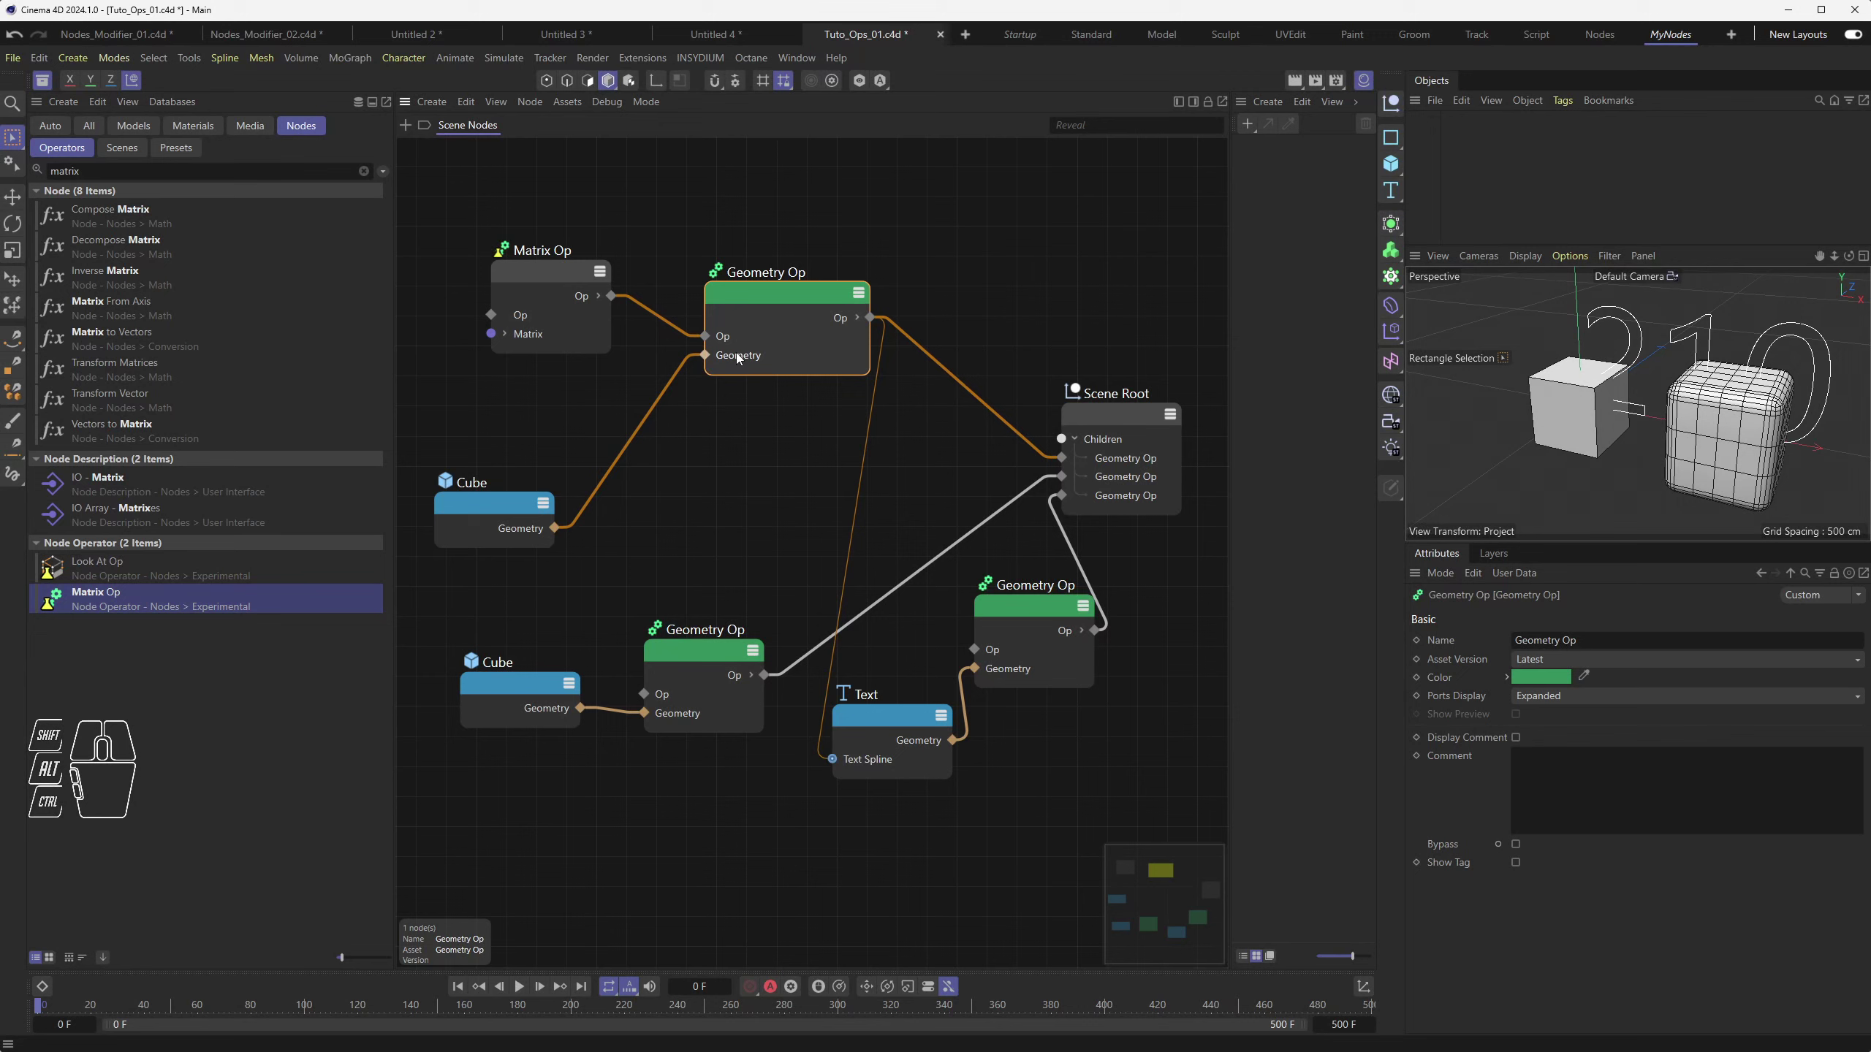
pyautogui.moveTo(762, 301); pyautogui.dragTo(749, 363)
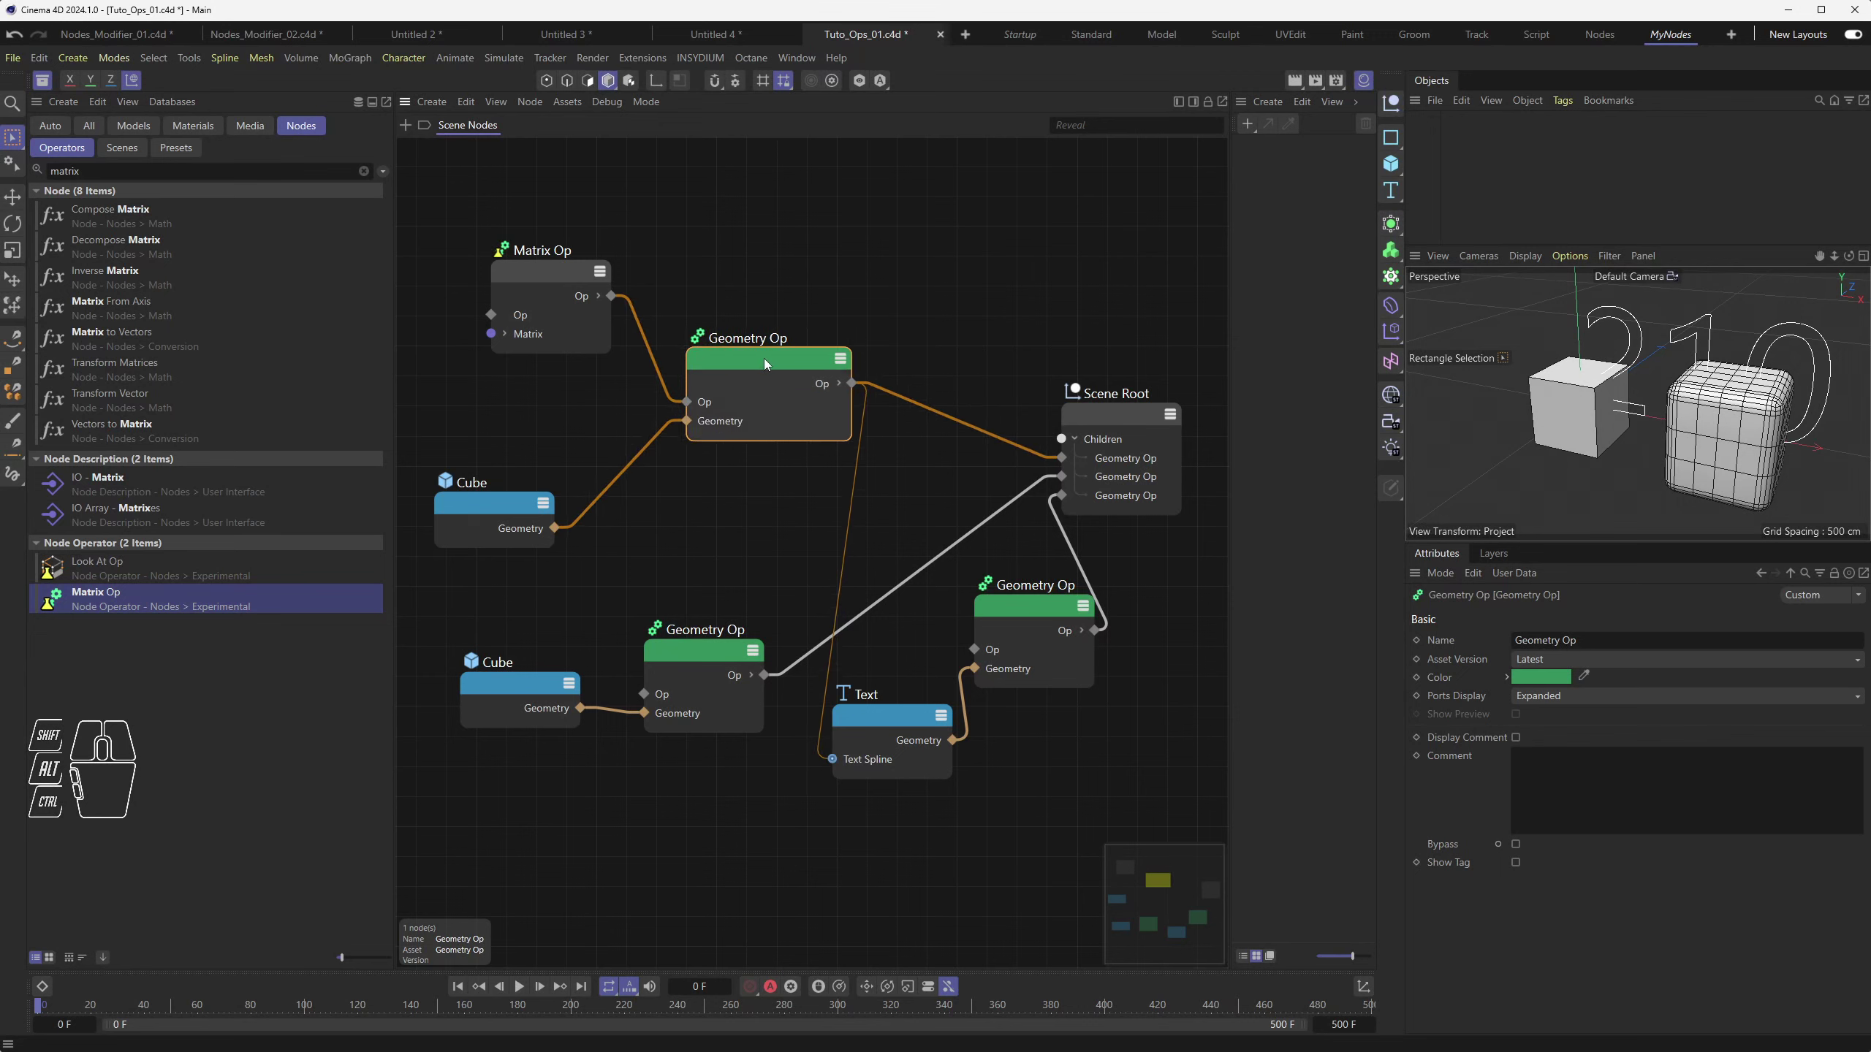
pyautogui.click(837, 383)
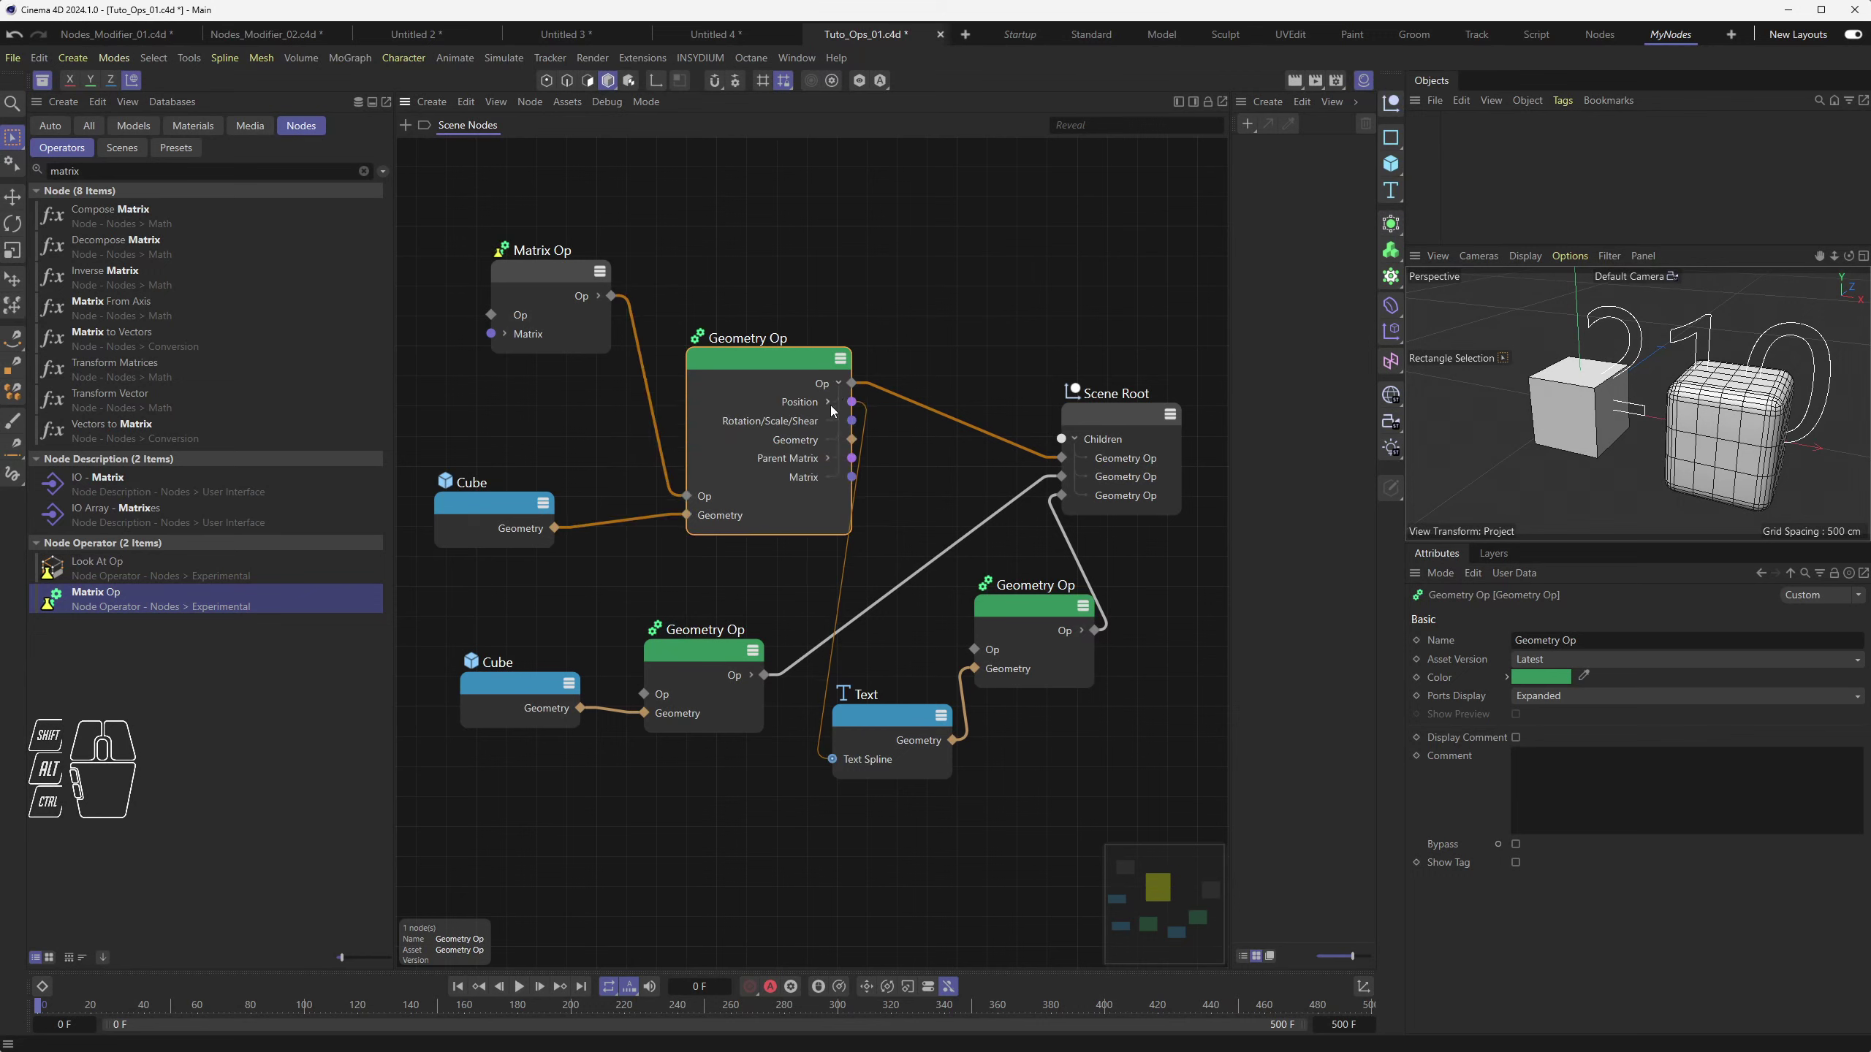
pyautogui.click(828, 402)
pyautogui.click(806, 421)
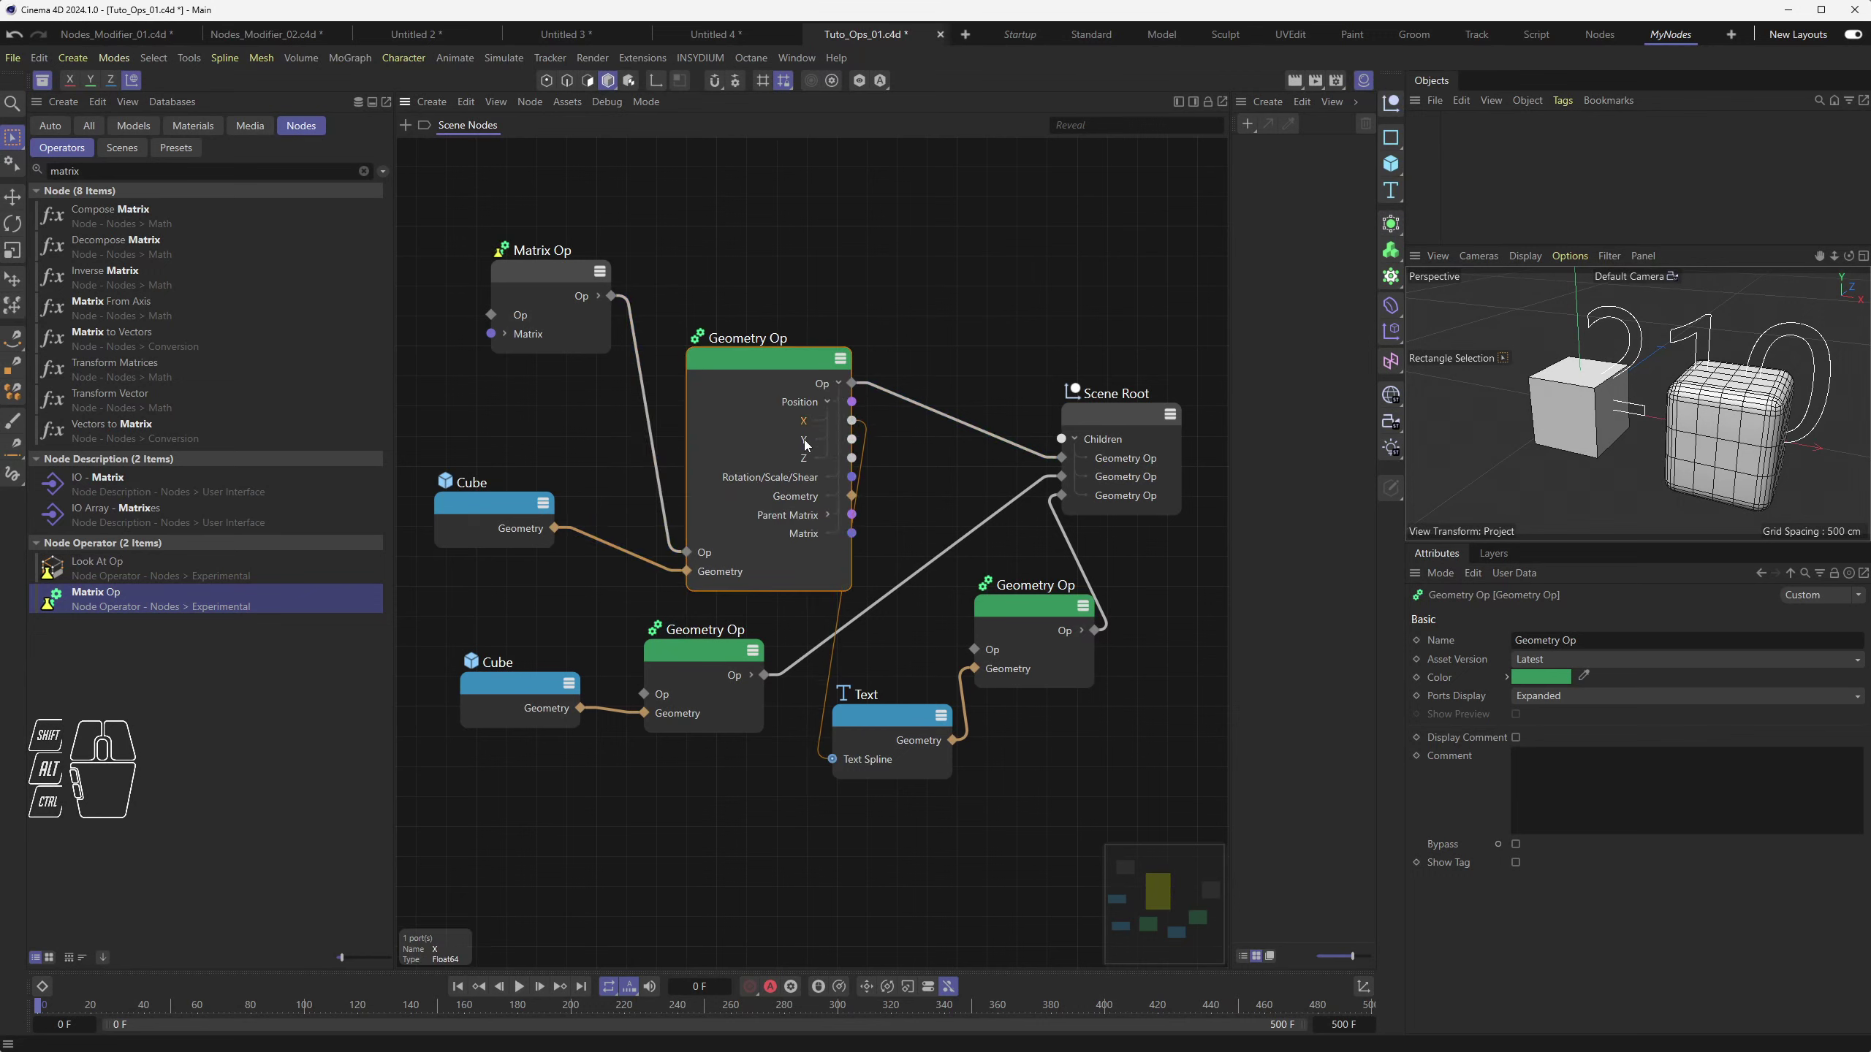
pyautogui.moveTo(802, 359); pyautogui.dragTo(784, 310)
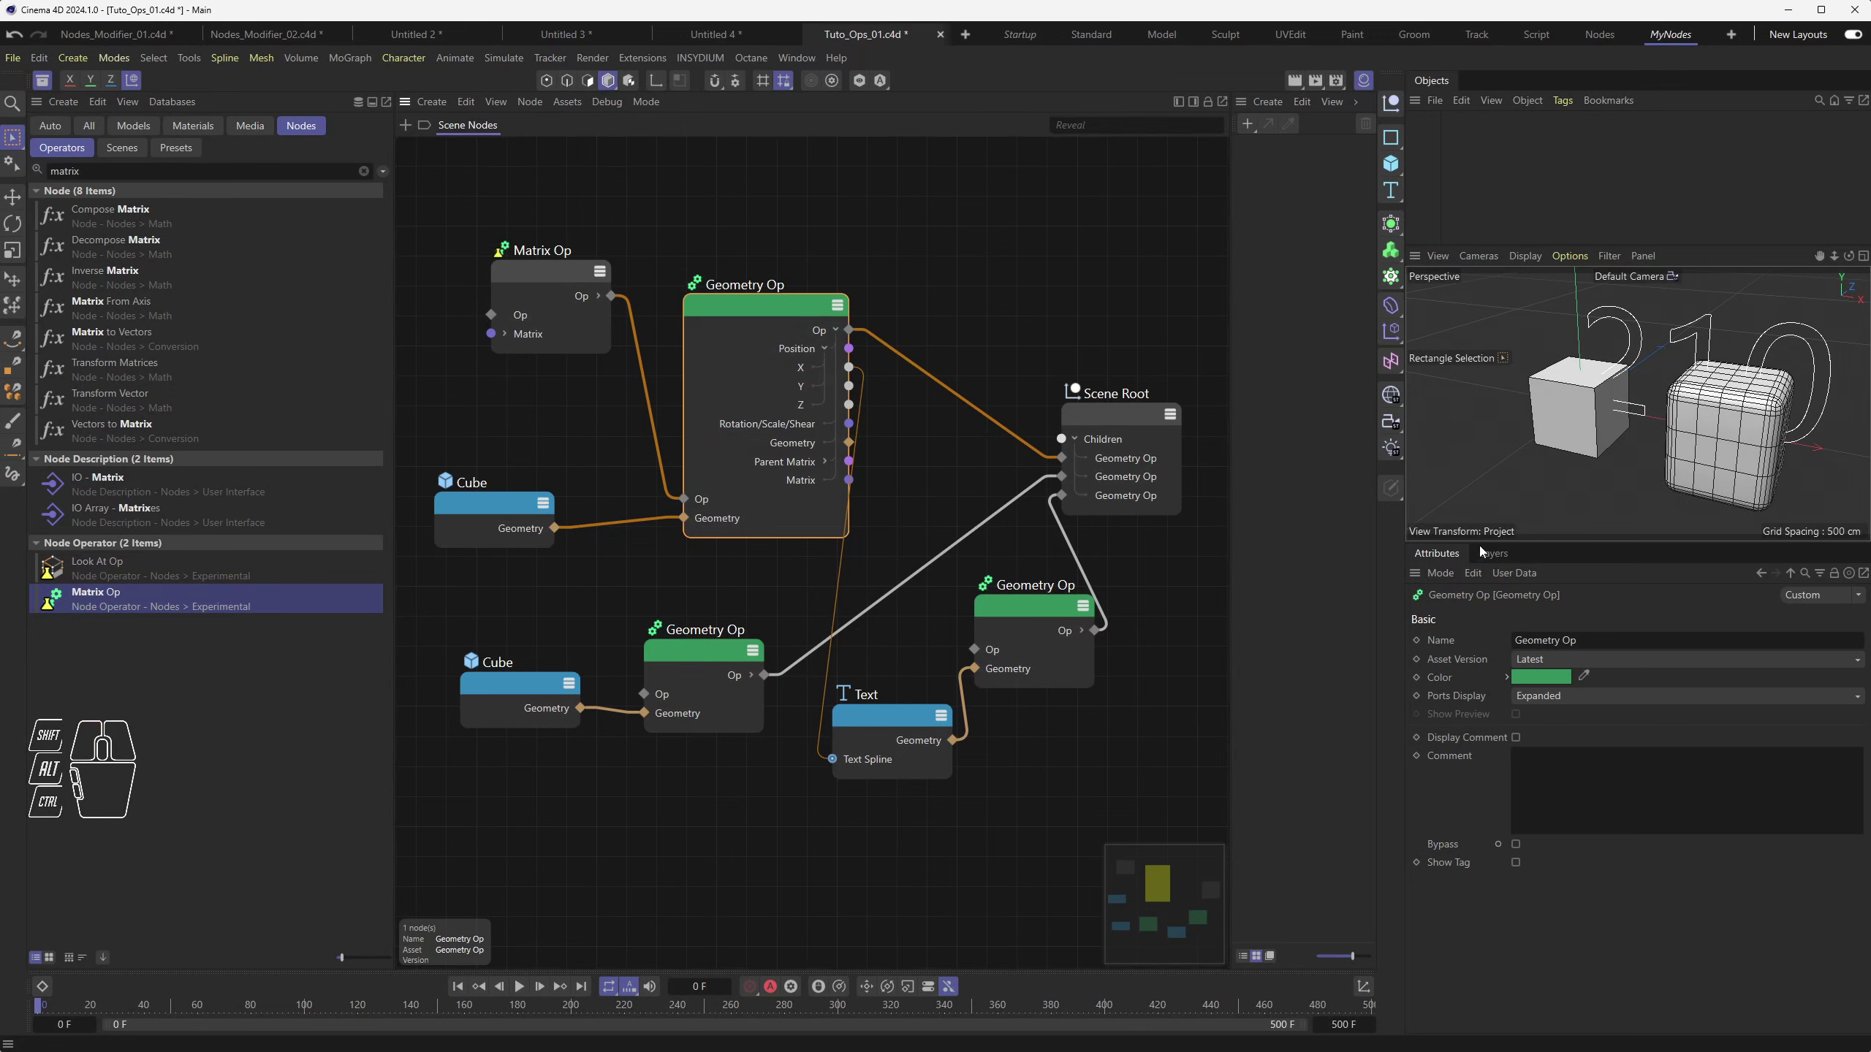
# Set the Matrix Op's Matrix . P X value to 86 cm
pyautogui.click(565, 284)
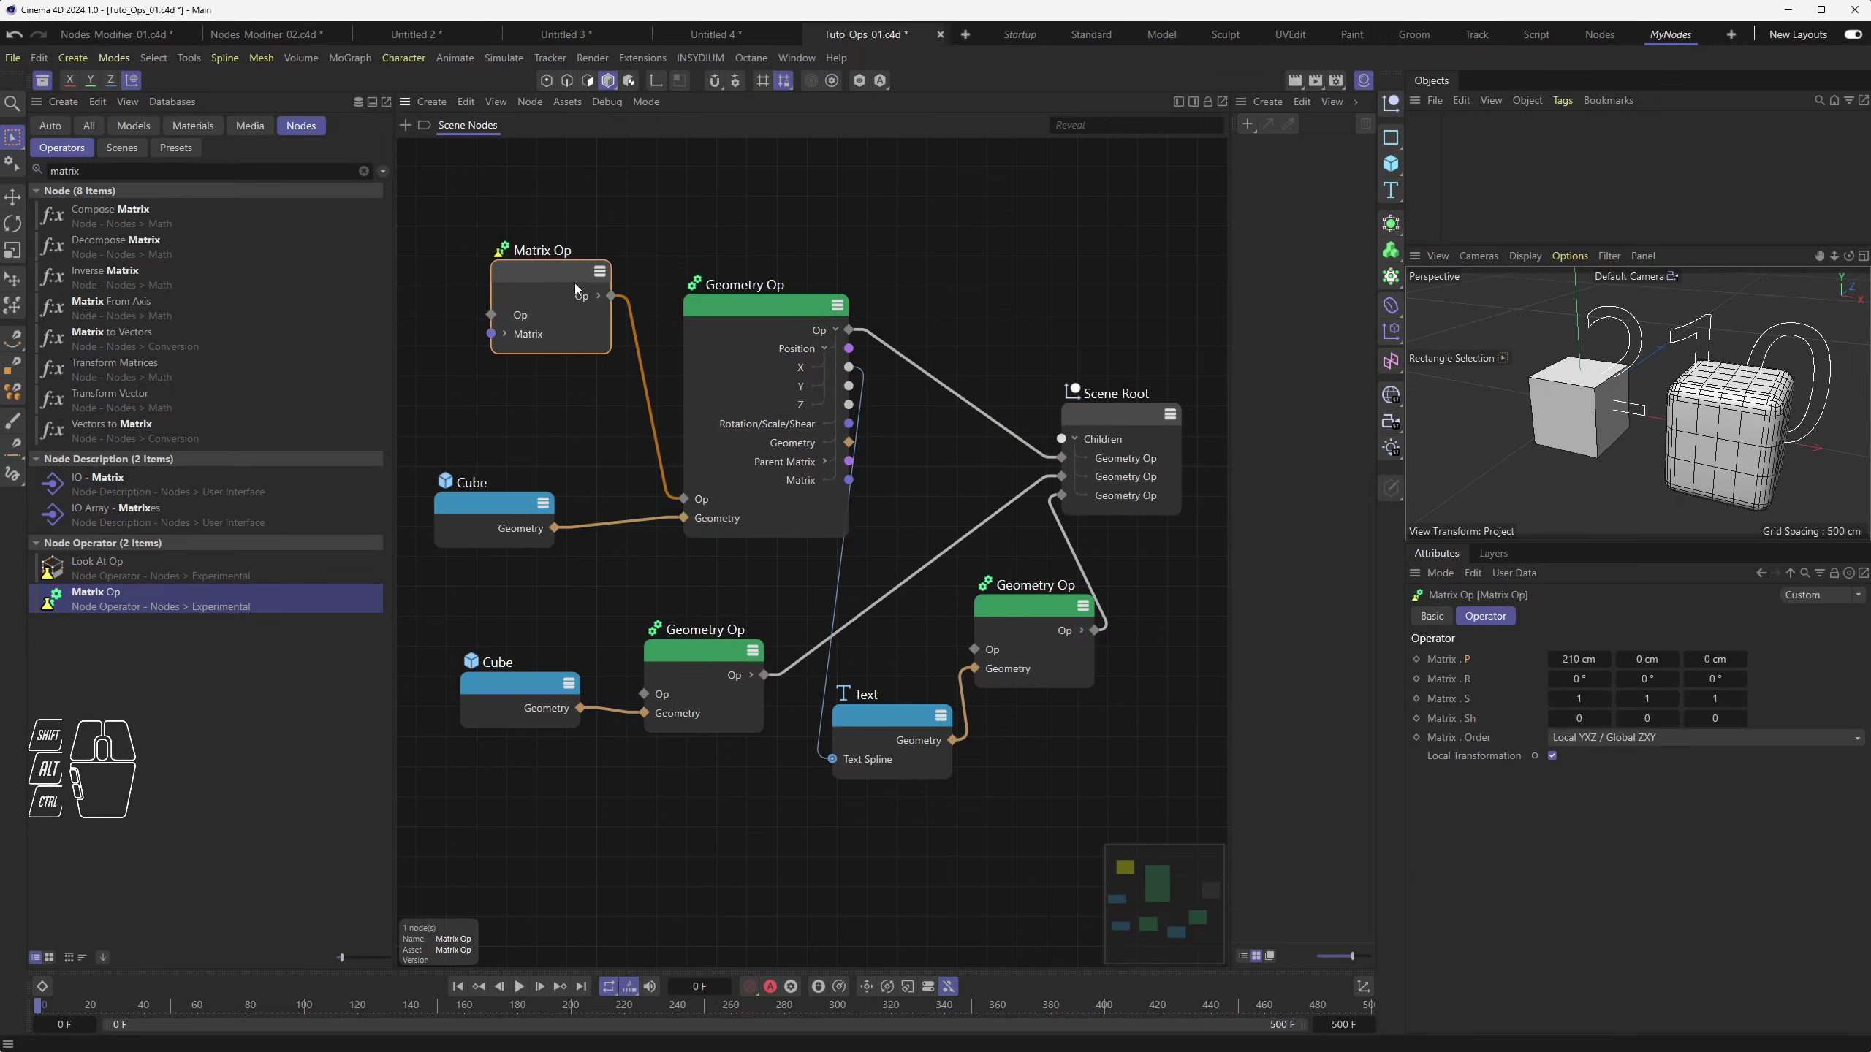
pyautogui.moveTo(1600, 655); pyautogui.dragTo(1517, 655)
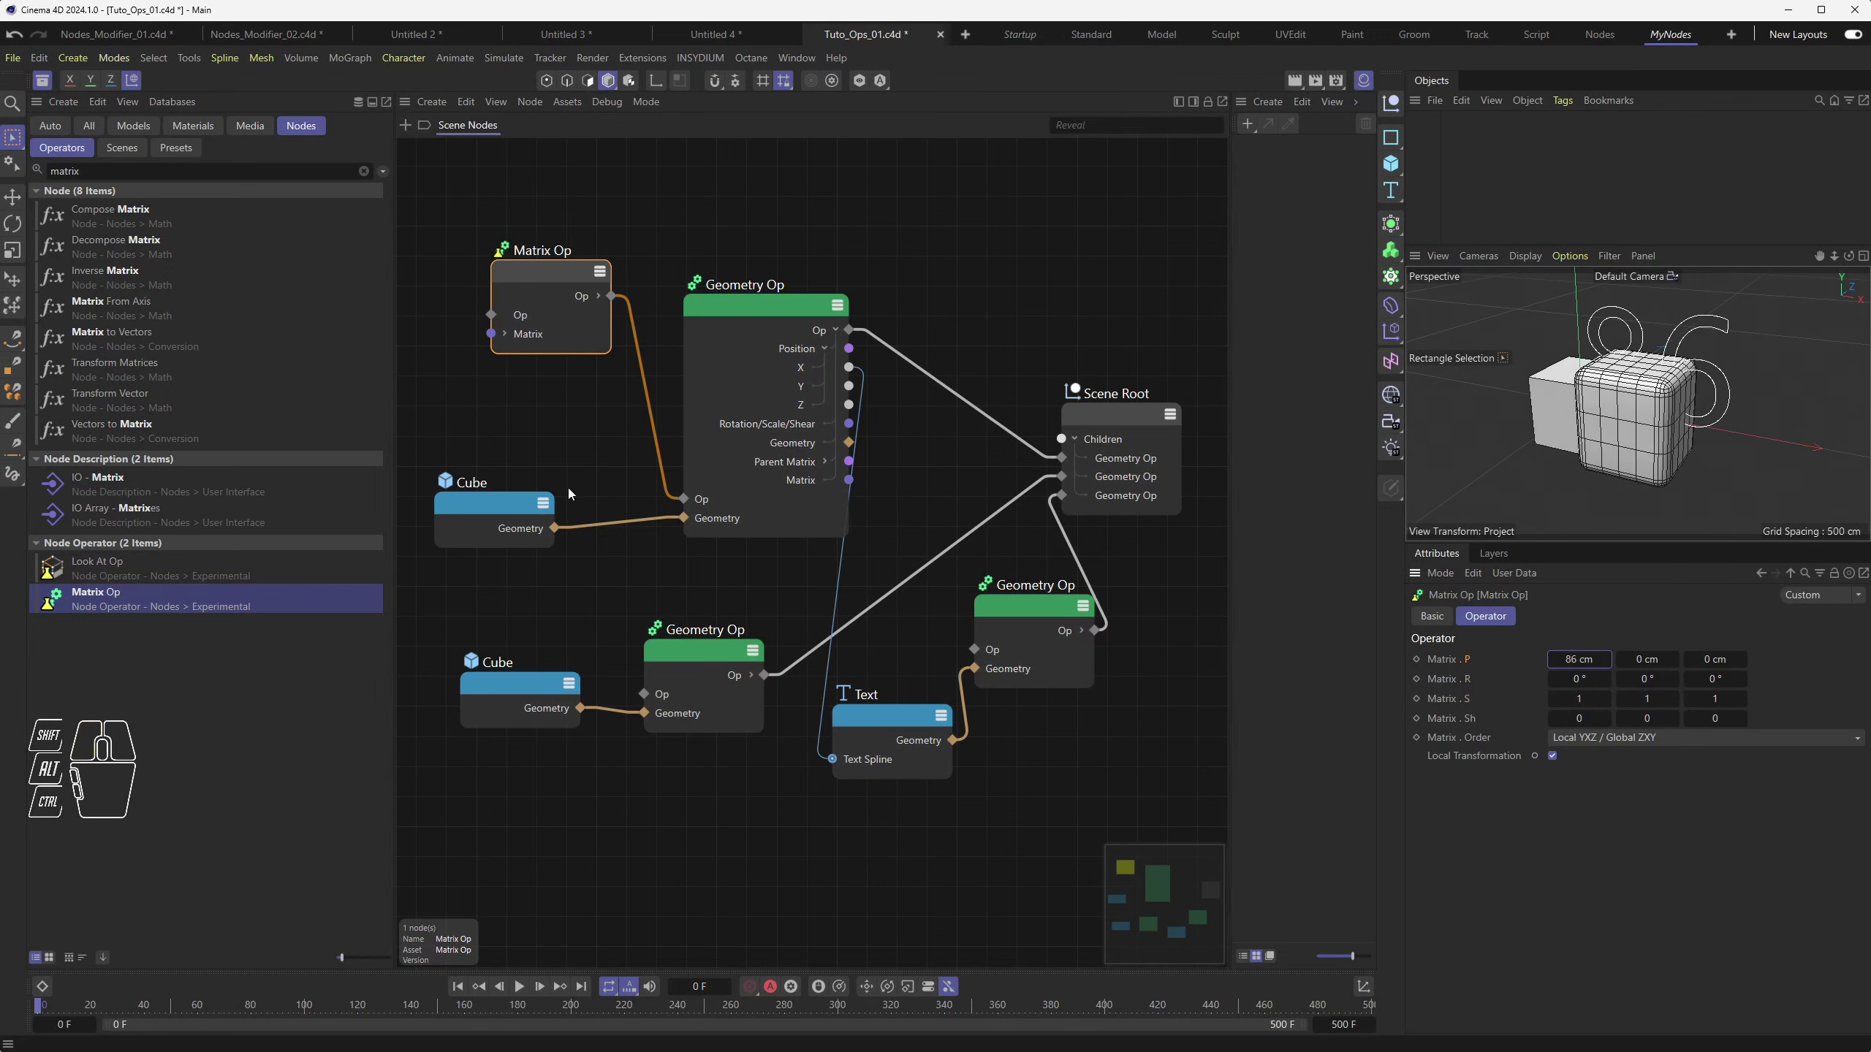
# Rearrange the upper Cube, the Matrix Op and the upper Geometry Op so the two inputs line up beside the Geometry Op
pyautogui.moveTo(508, 508); pyautogui.dragTo(554, 499)
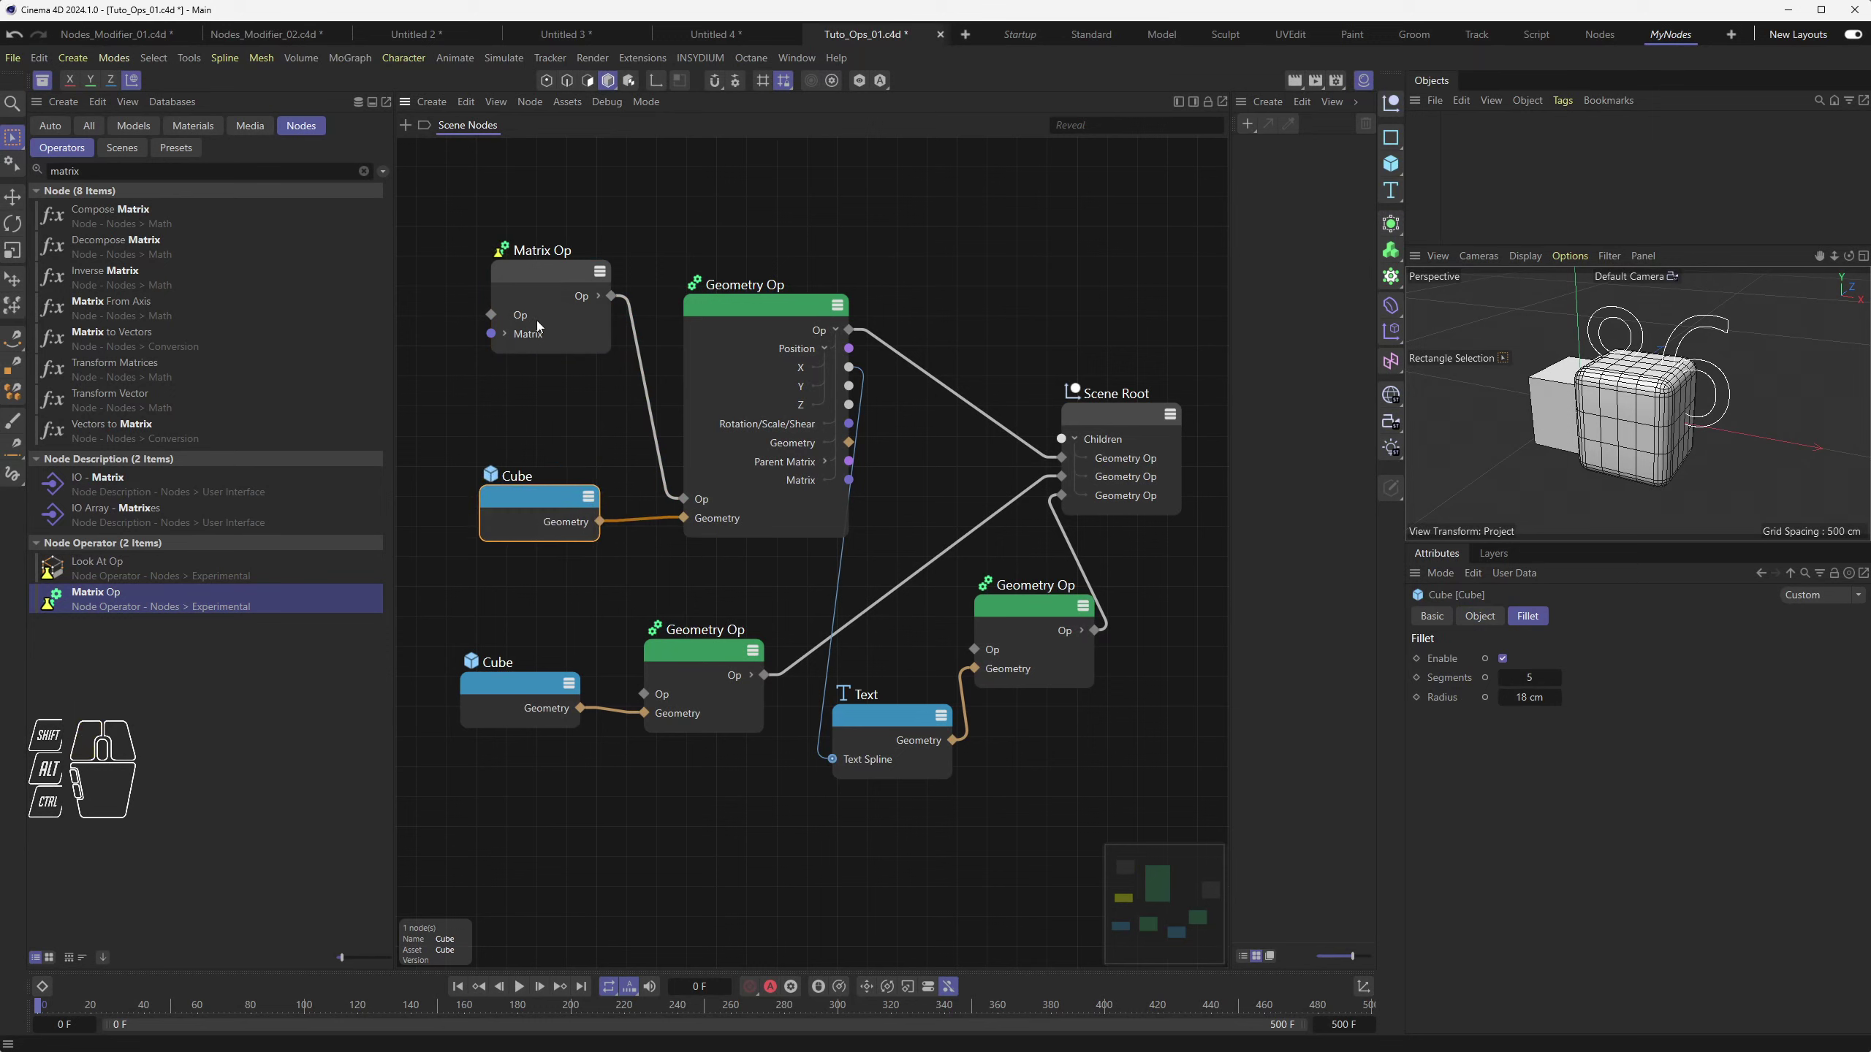
pyautogui.moveTo(549, 275); pyautogui.dragTo(515, 317)
pyautogui.moveTo(731, 296); pyautogui.dragTo(760, 276)
pyautogui.moveTo(747, 293); pyautogui.dragTo(739, 294)
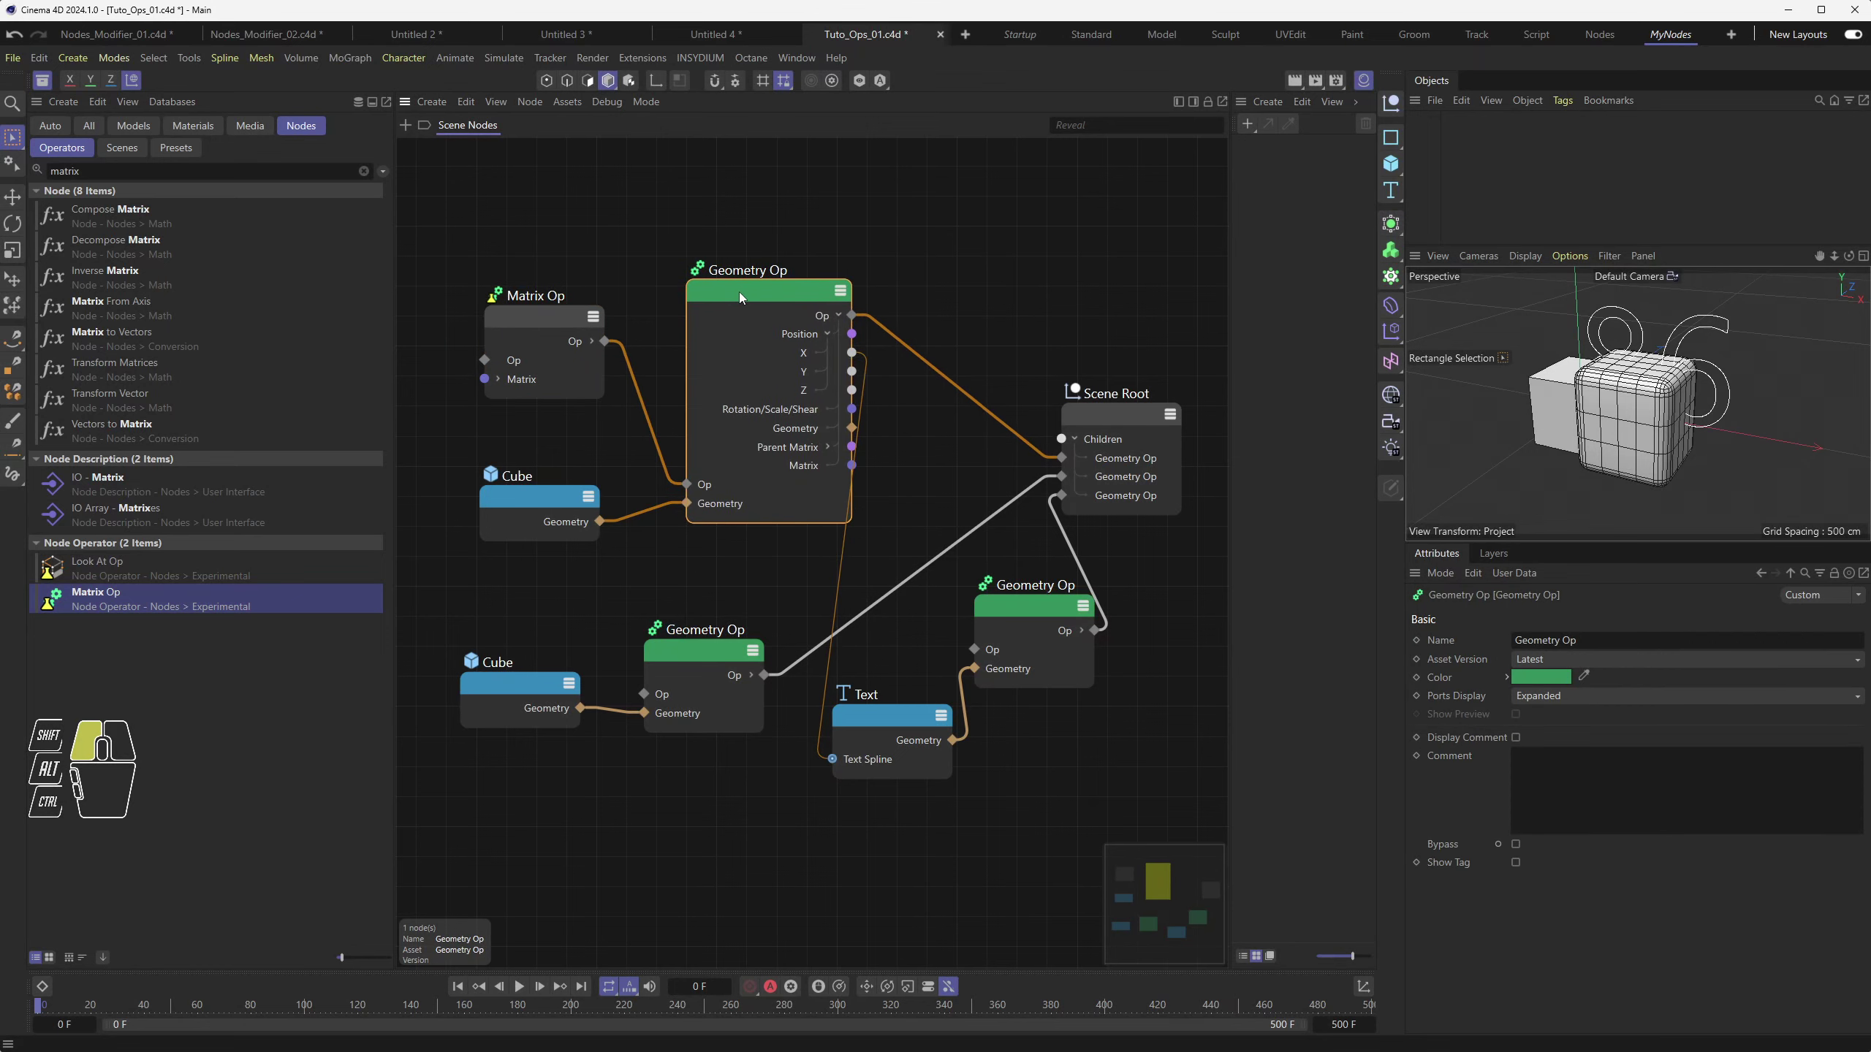
pyautogui.moveTo(556, 317)
pyautogui.mouseDown()
pyautogui.moveTo(573, 314)
pyautogui.moveTo(559, 330)
pyautogui.mouseUp()
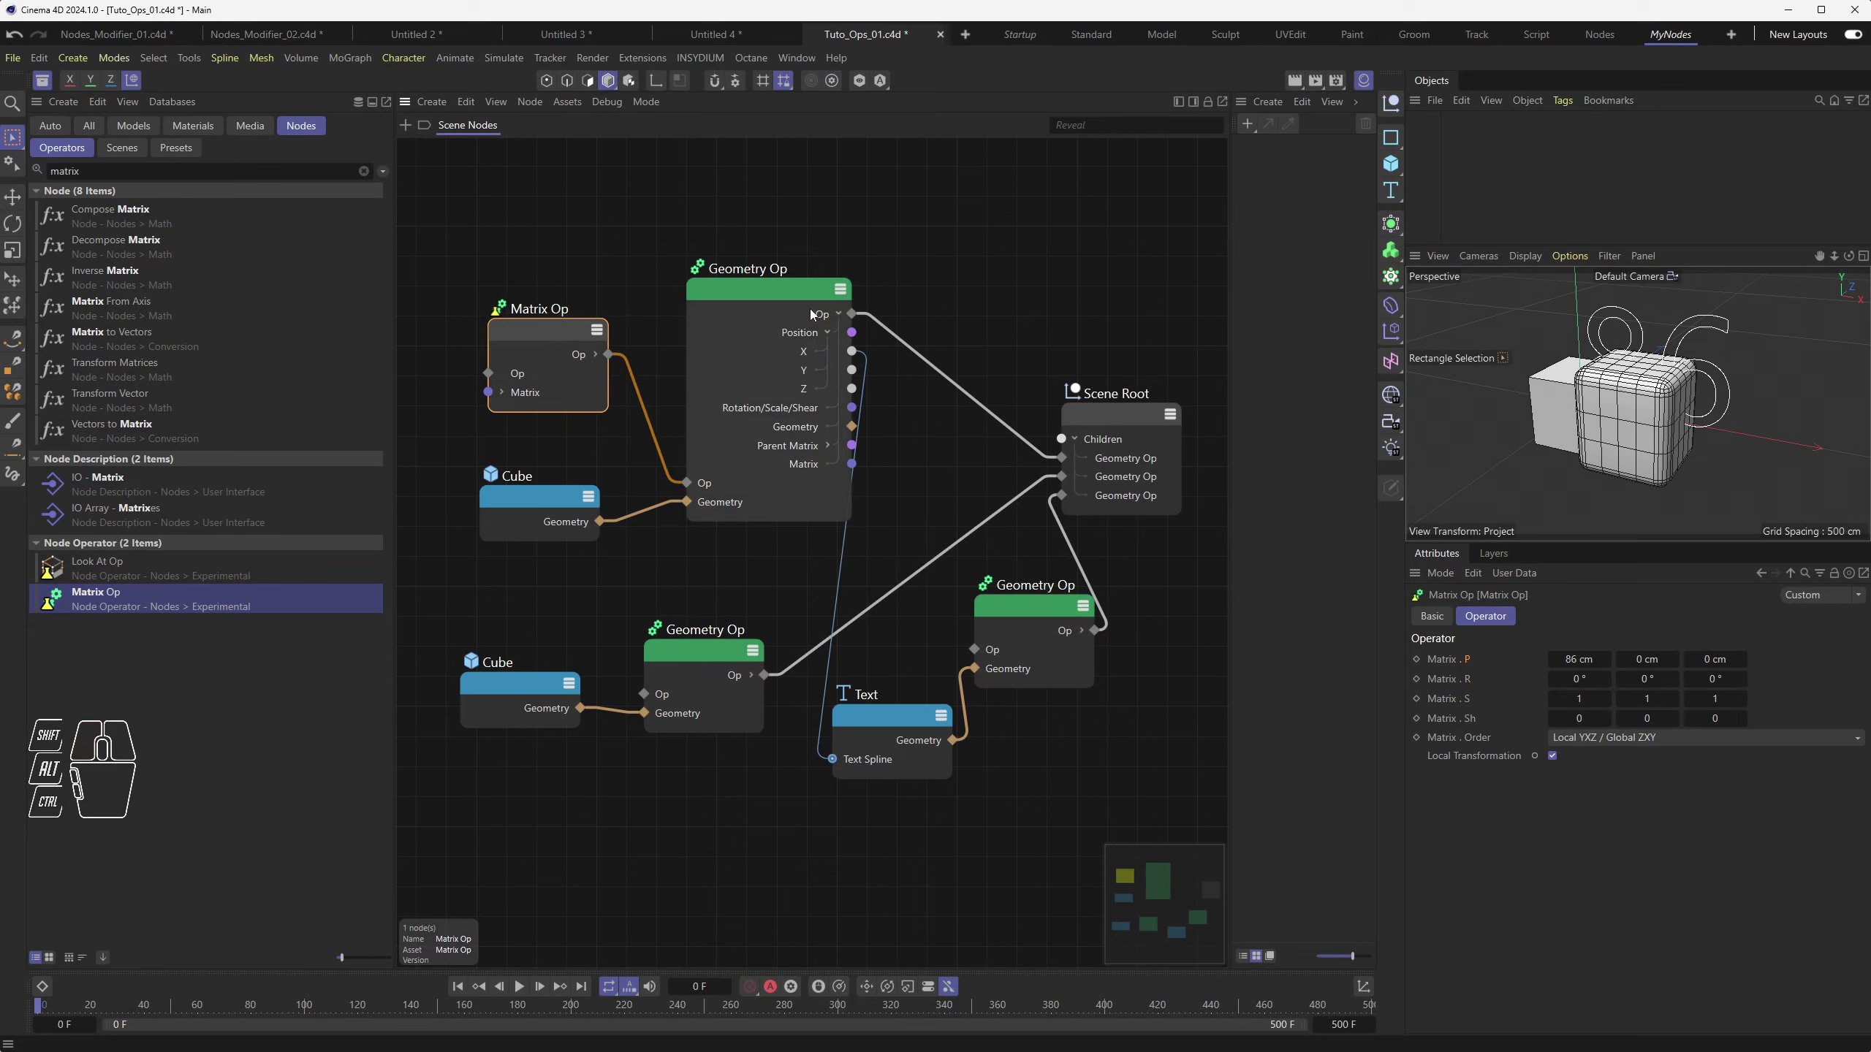
pyautogui.moveTo(777, 277); pyautogui.dragTo(763, 256)
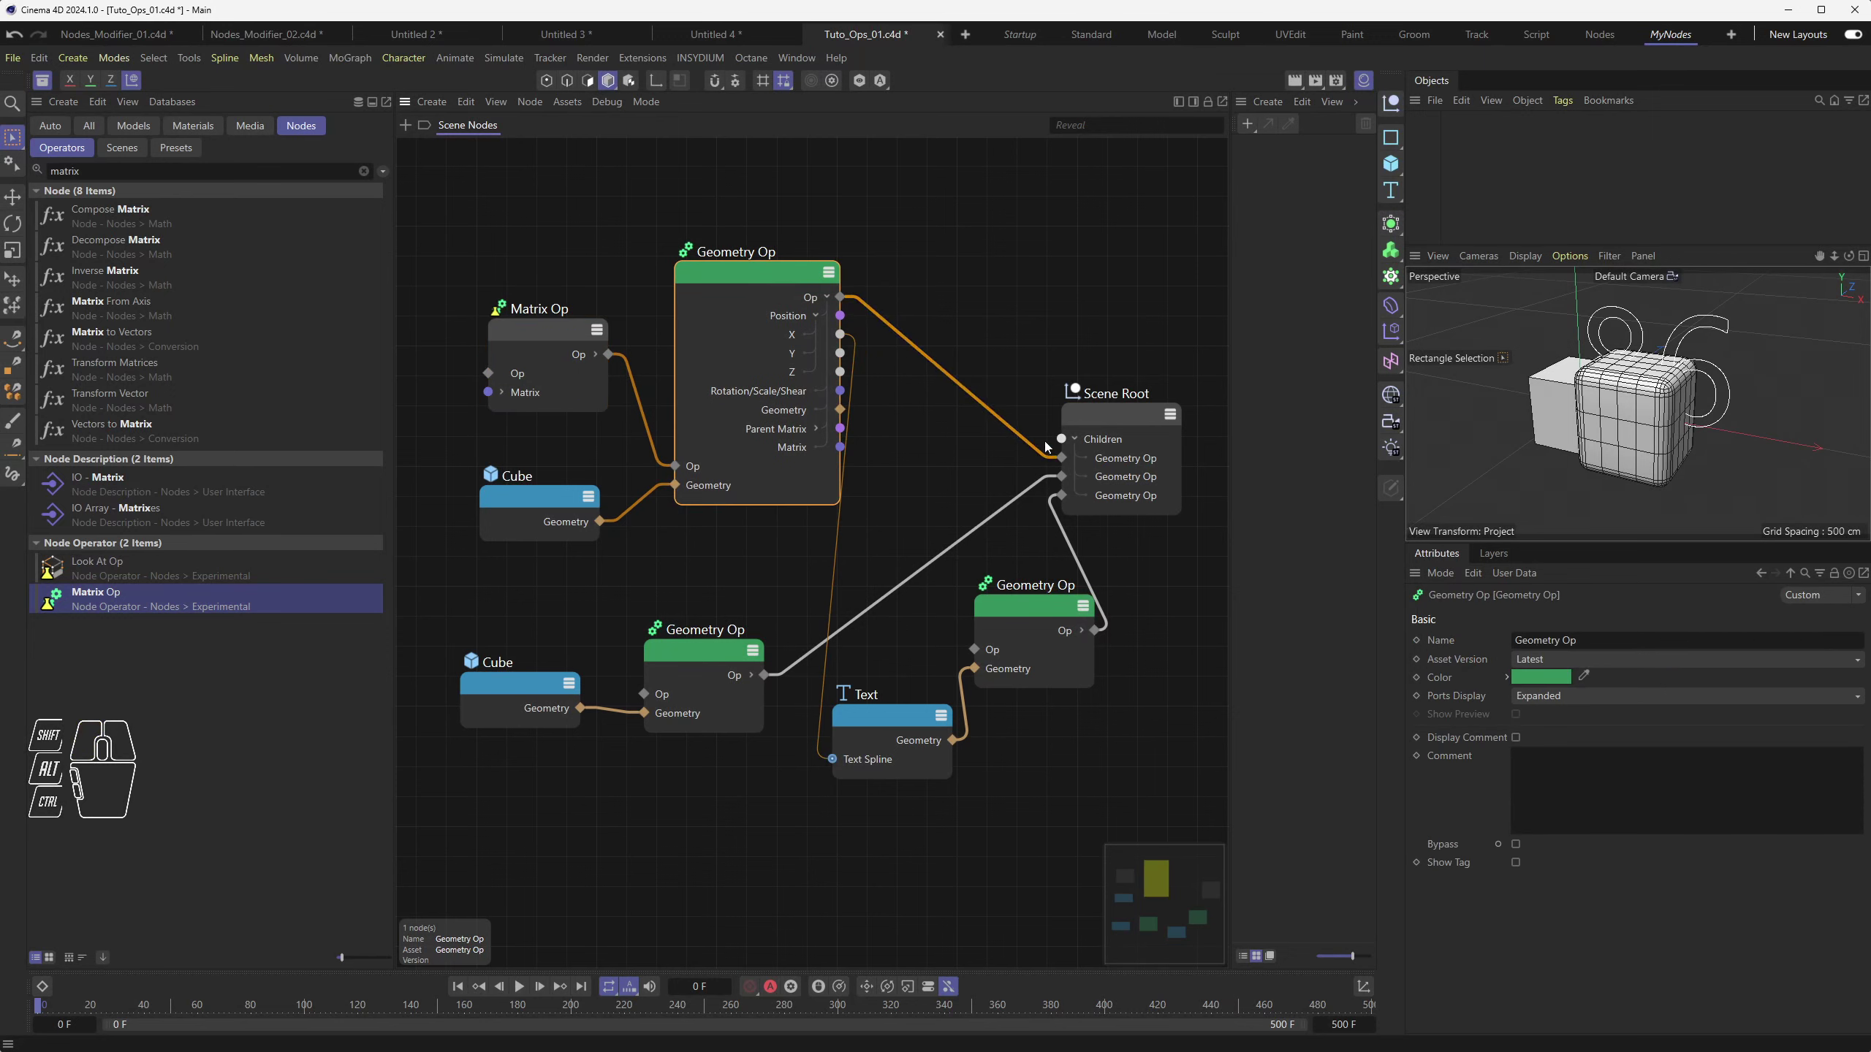
# Set the Matrix Op's Matrix . P X value to 154 cm
pyautogui.click(541, 352)
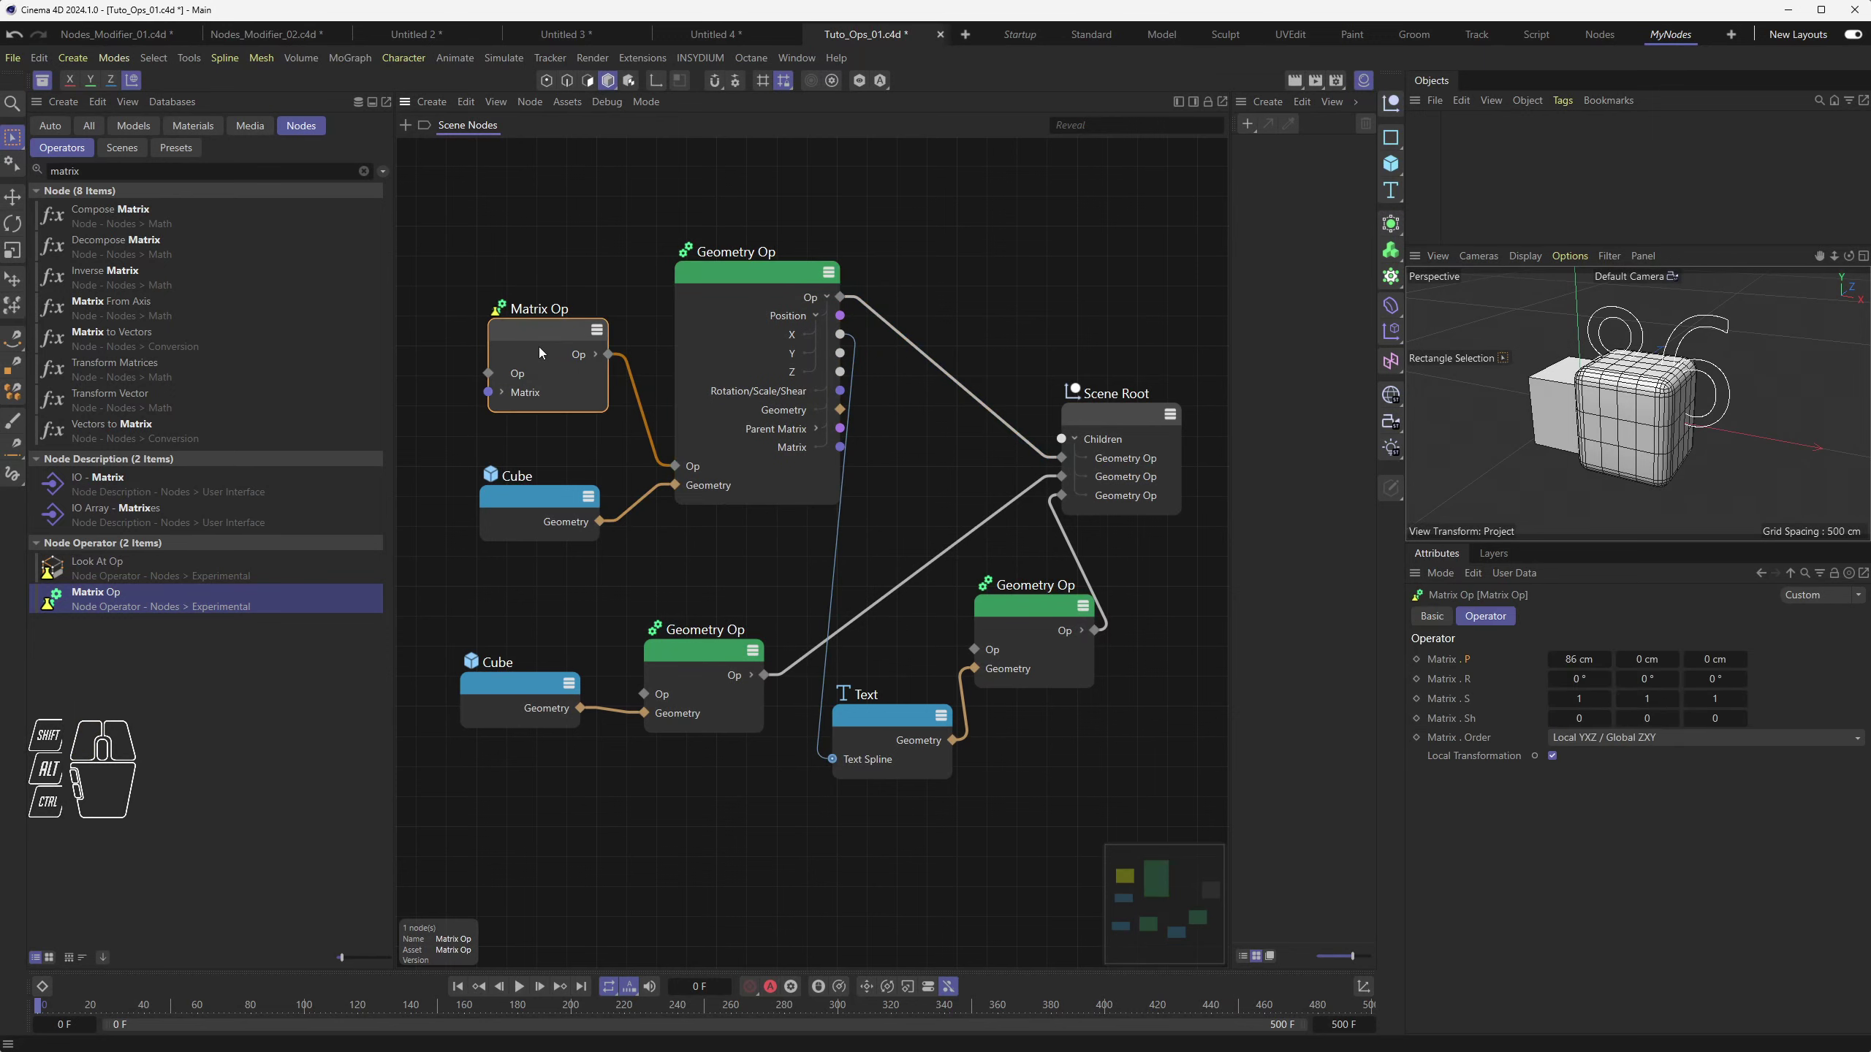
pyautogui.moveTo(1599, 659); pyautogui.dragTo(1652, 660)
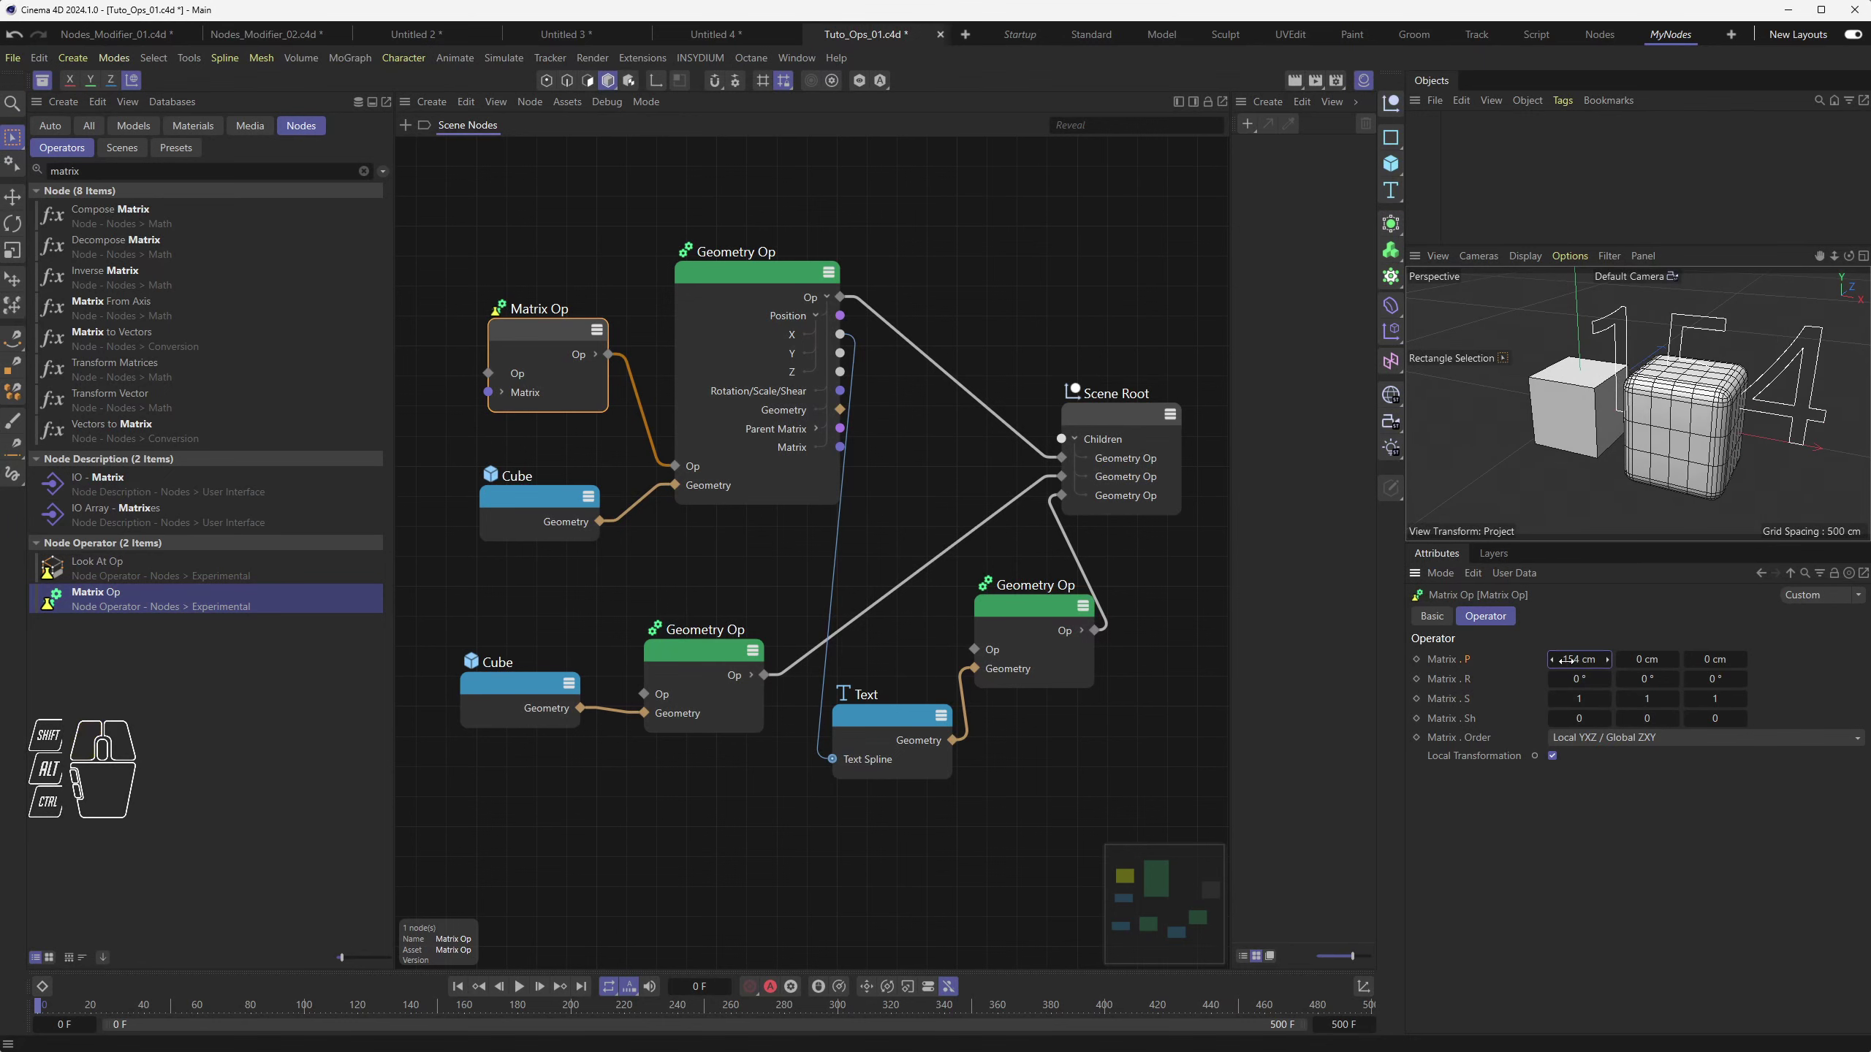
# Disconnect the Matrix Op from the upper Geometry Op's Op input and move the Matrix Op aside
pyautogui.moveTo(746, 275); pyautogui.dragTo(732, 249)
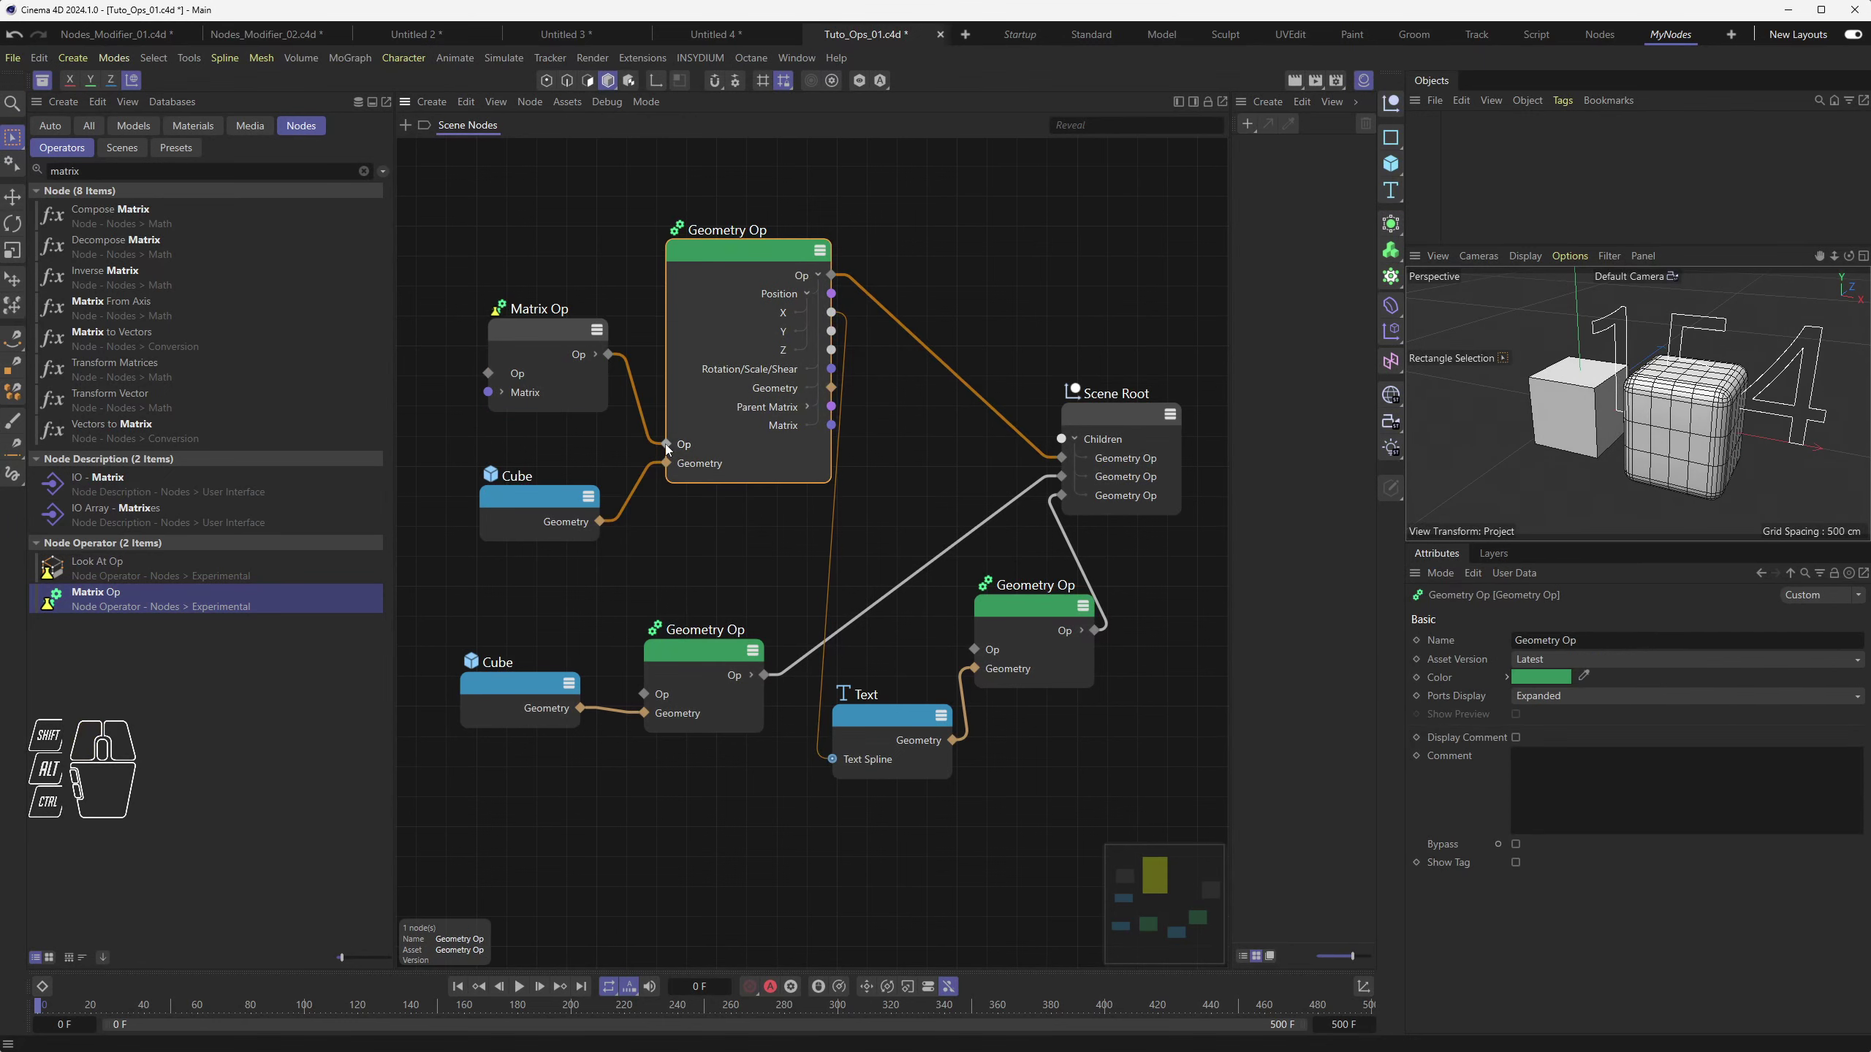
pyautogui.moveTo(666, 445); pyautogui.dragTo(642, 418)
pyautogui.moveTo(548, 334); pyautogui.dragTo(494, 281)
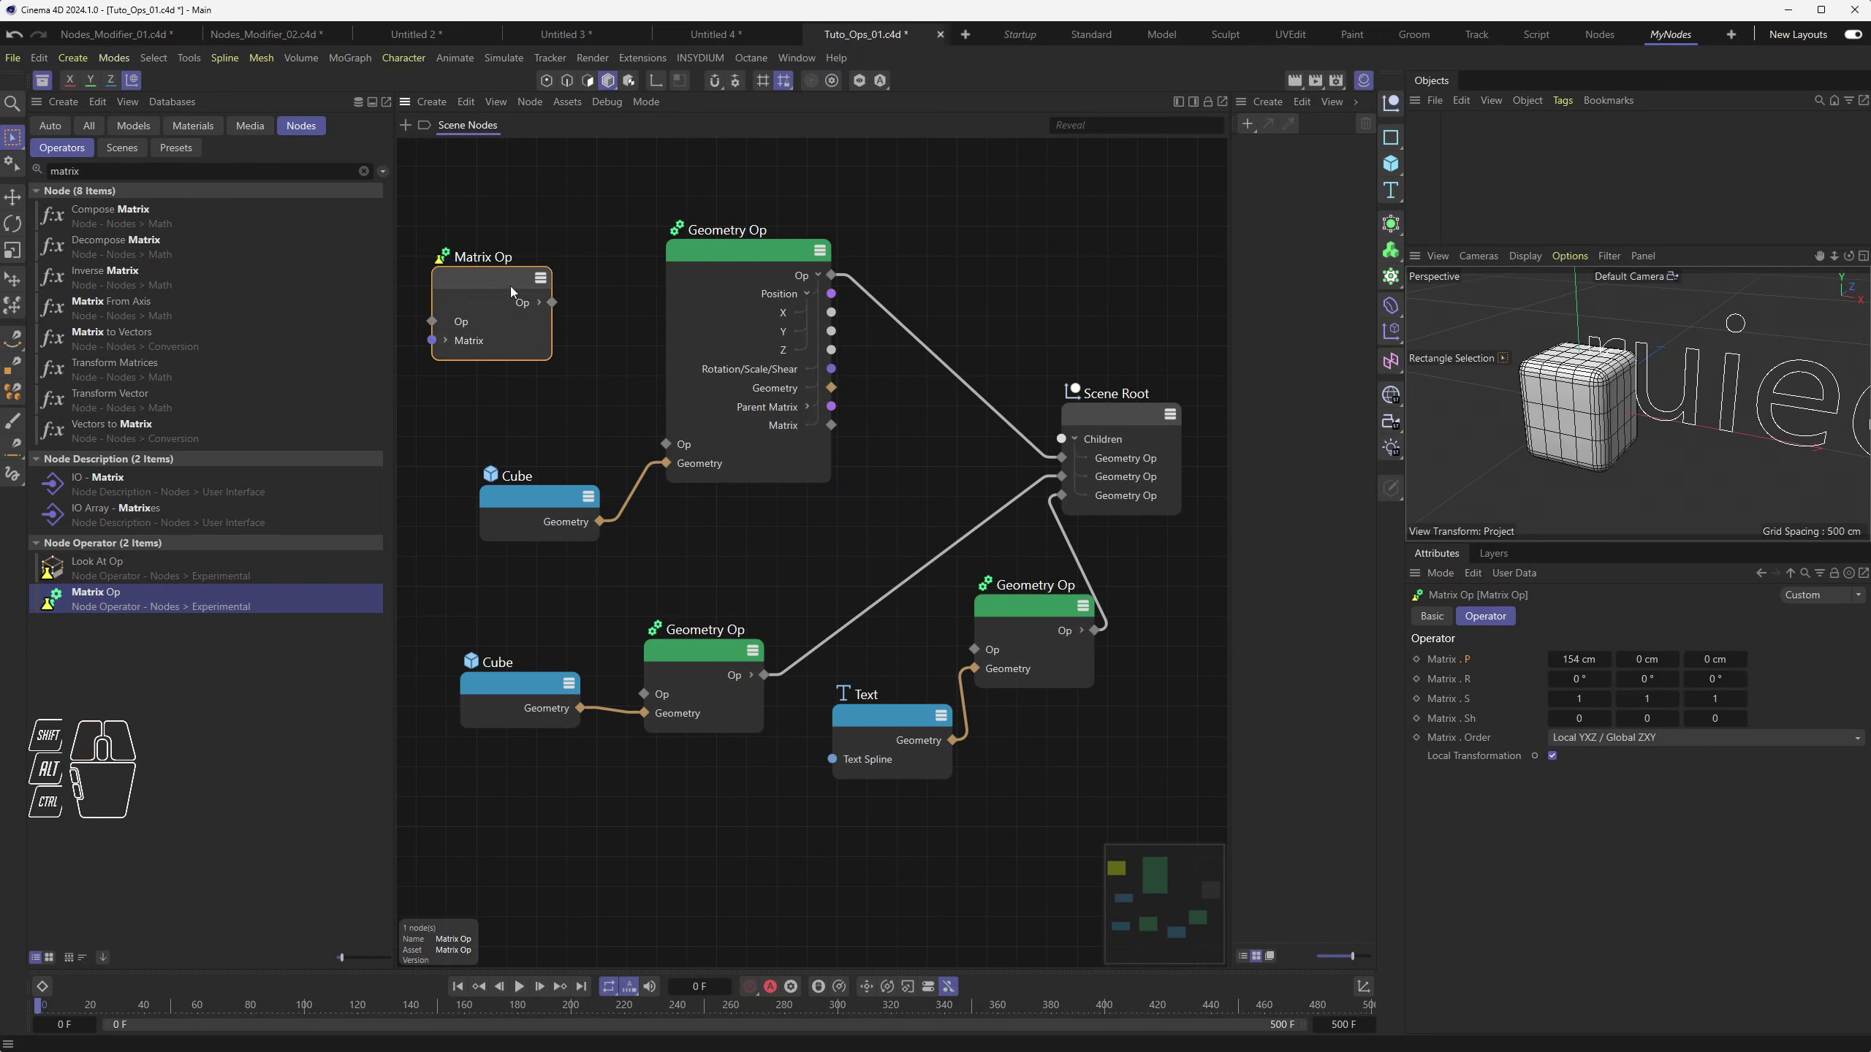
# Insert a second Matrix Op between the upper Geometry Op and the Scene Root, and shift the upper Cube and Geometry Op away from it
pyautogui.moveTo(134, 600); pyautogui.dragTo(946, 366)
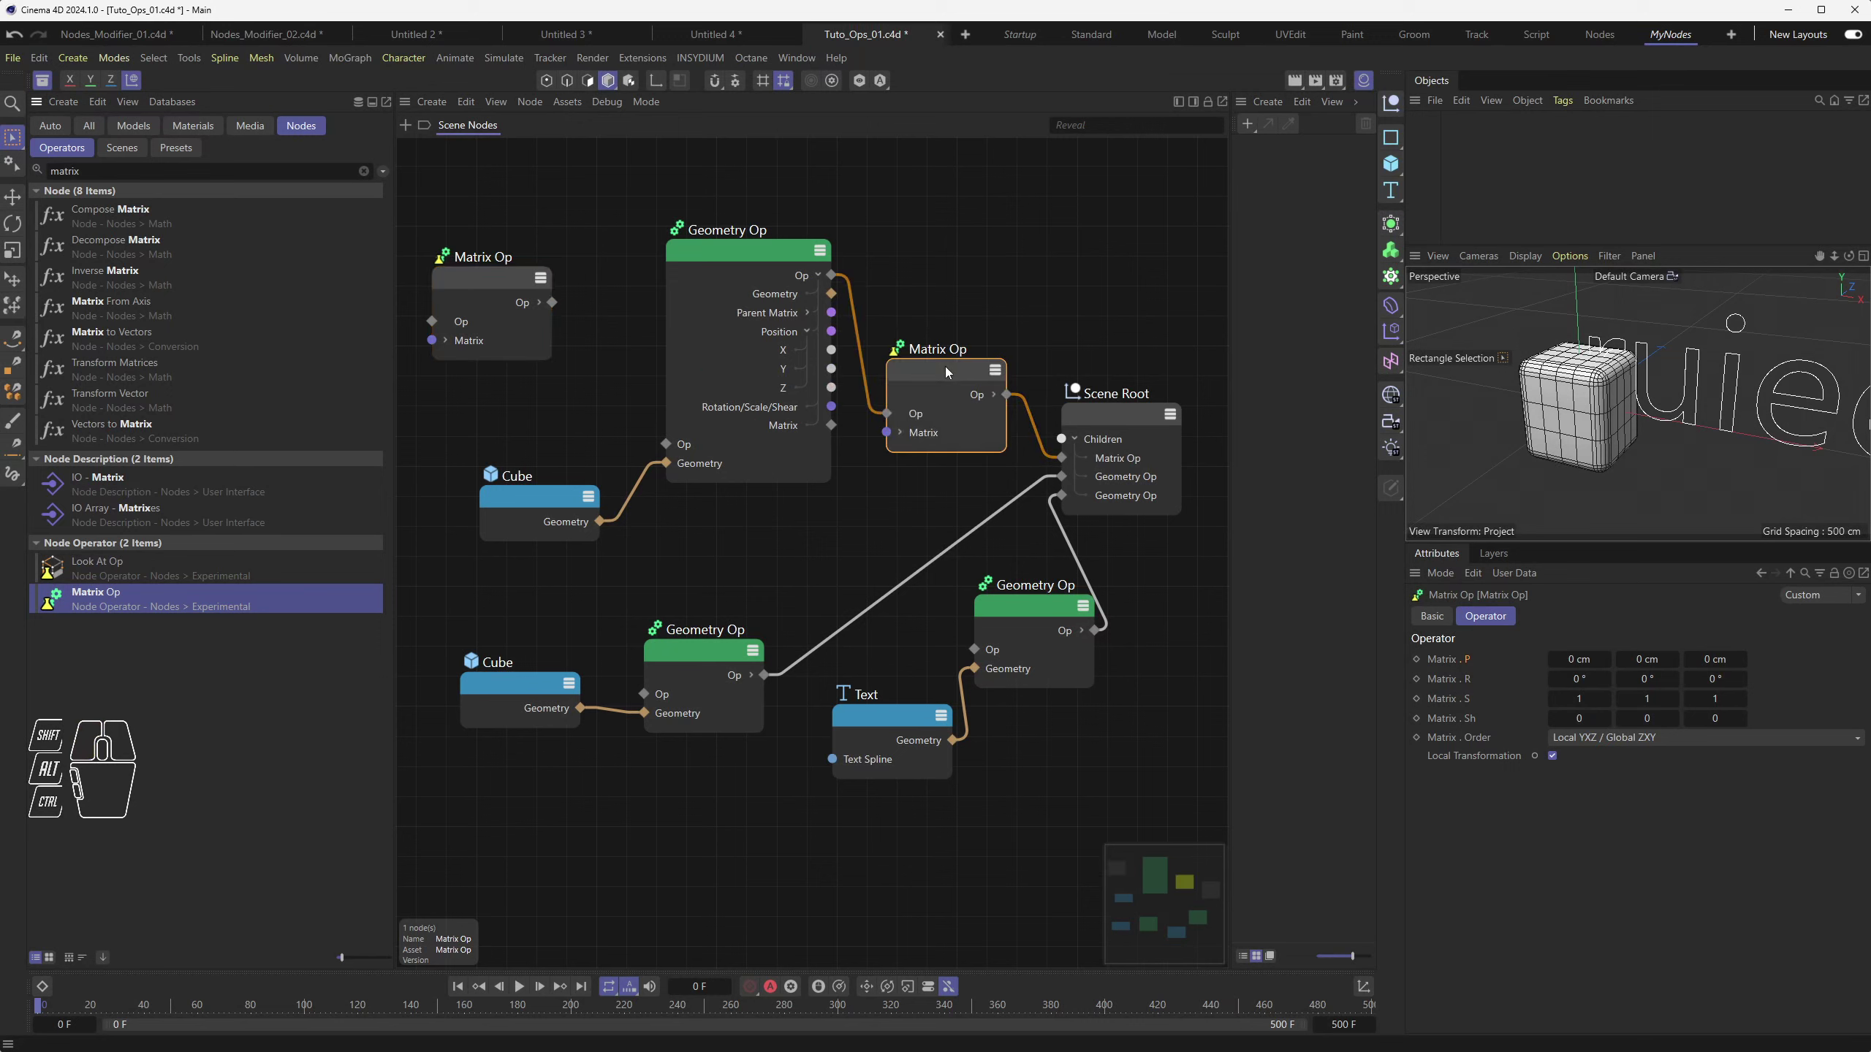
pyautogui.moveTo(516, 506); pyautogui.dragTo(460, 514)
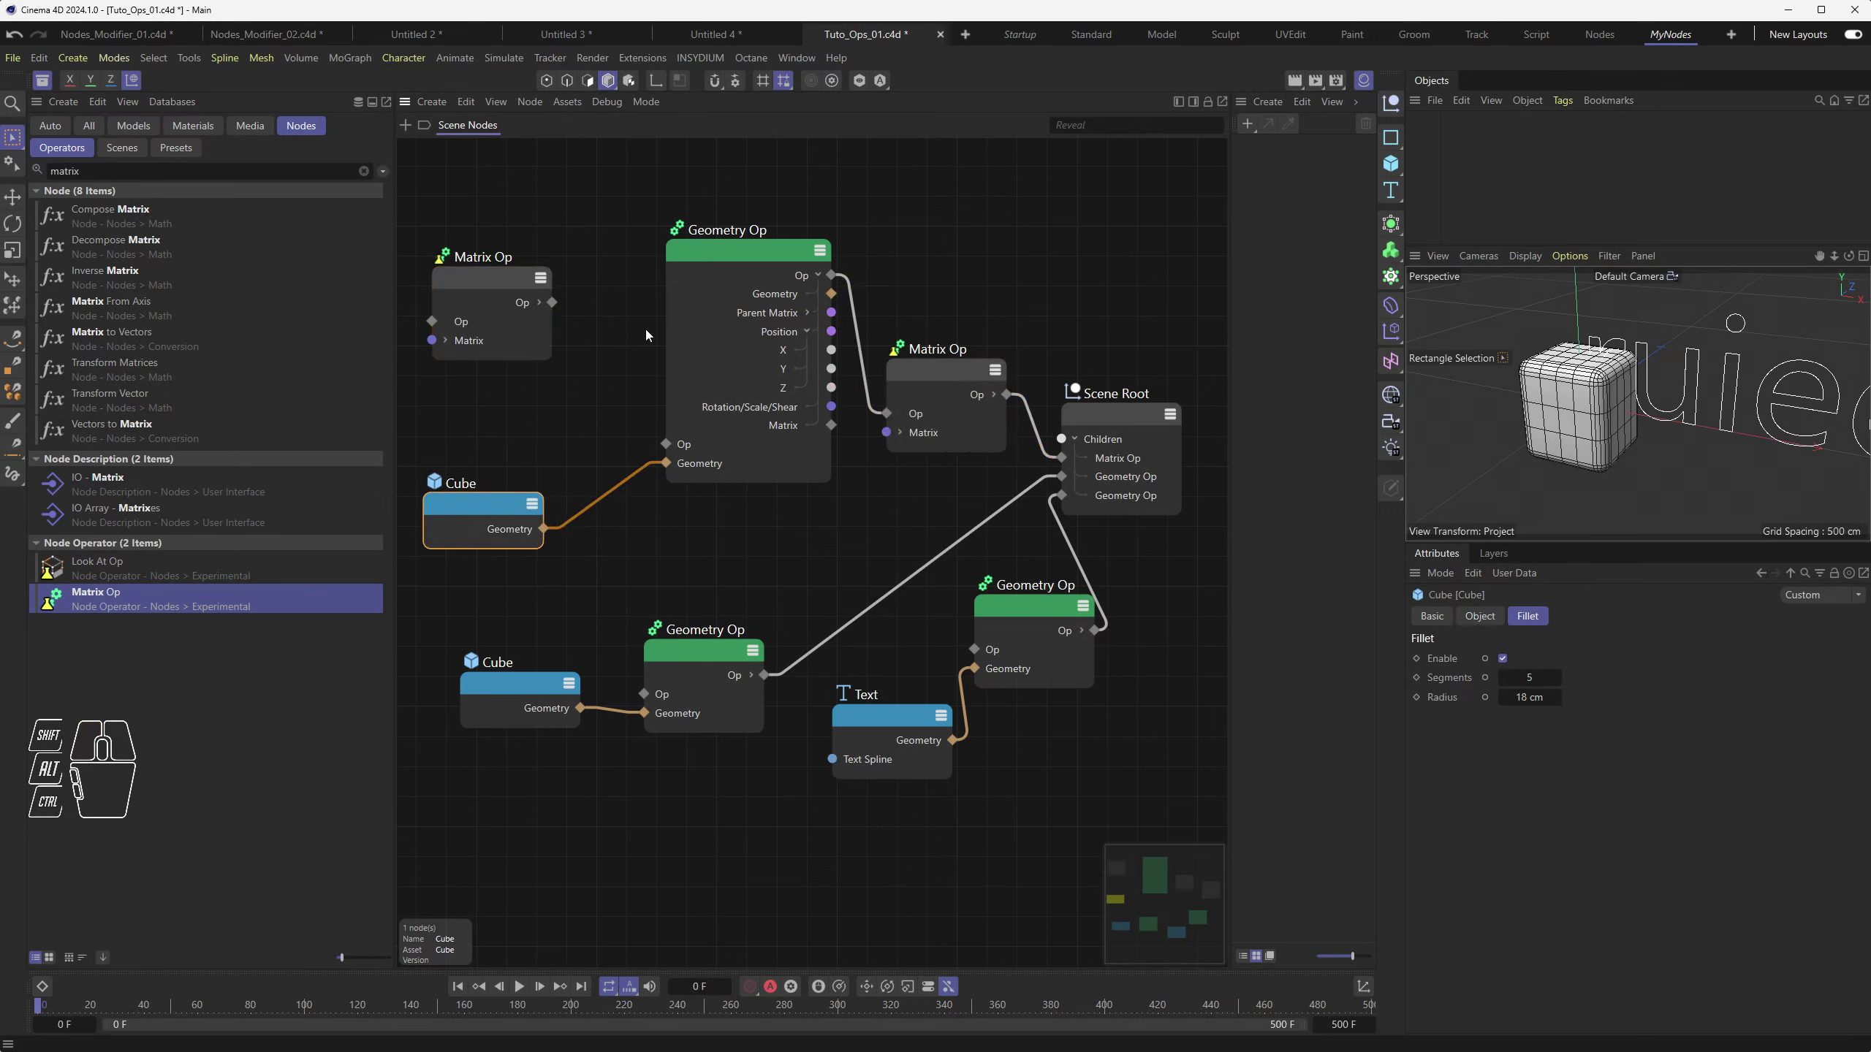
pyautogui.moveTo(746, 250); pyautogui.dragTo(669, 260)
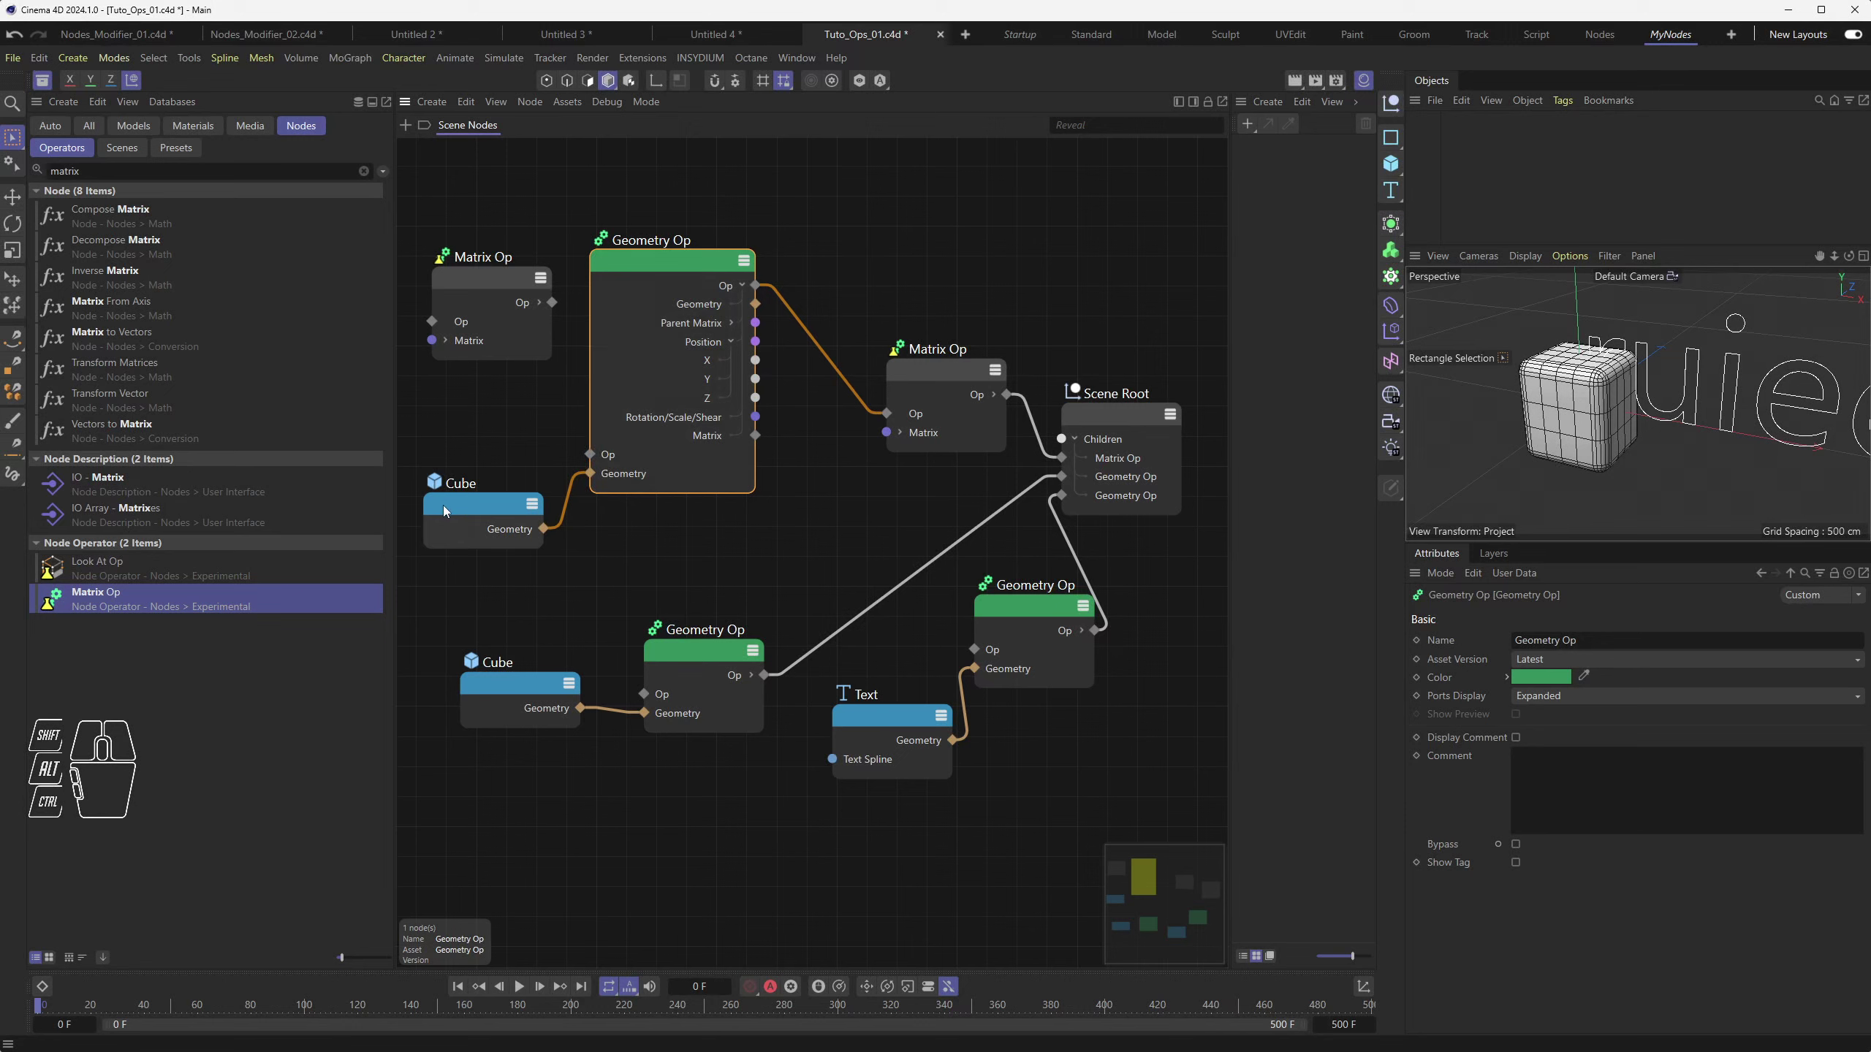
pyautogui.moveTo(443, 507)
pyautogui.mouseDown()
pyautogui.moveTo(470, 528)
pyautogui.moveTo(454, 503)
pyautogui.mouseUp()
pyautogui.moveTo(652, 266)
pyautogui.mouseDown()
pyautogui.moveTo(669, 254)
pyautogui.moveTo(657, 276)
pyautogui.mouseUp()
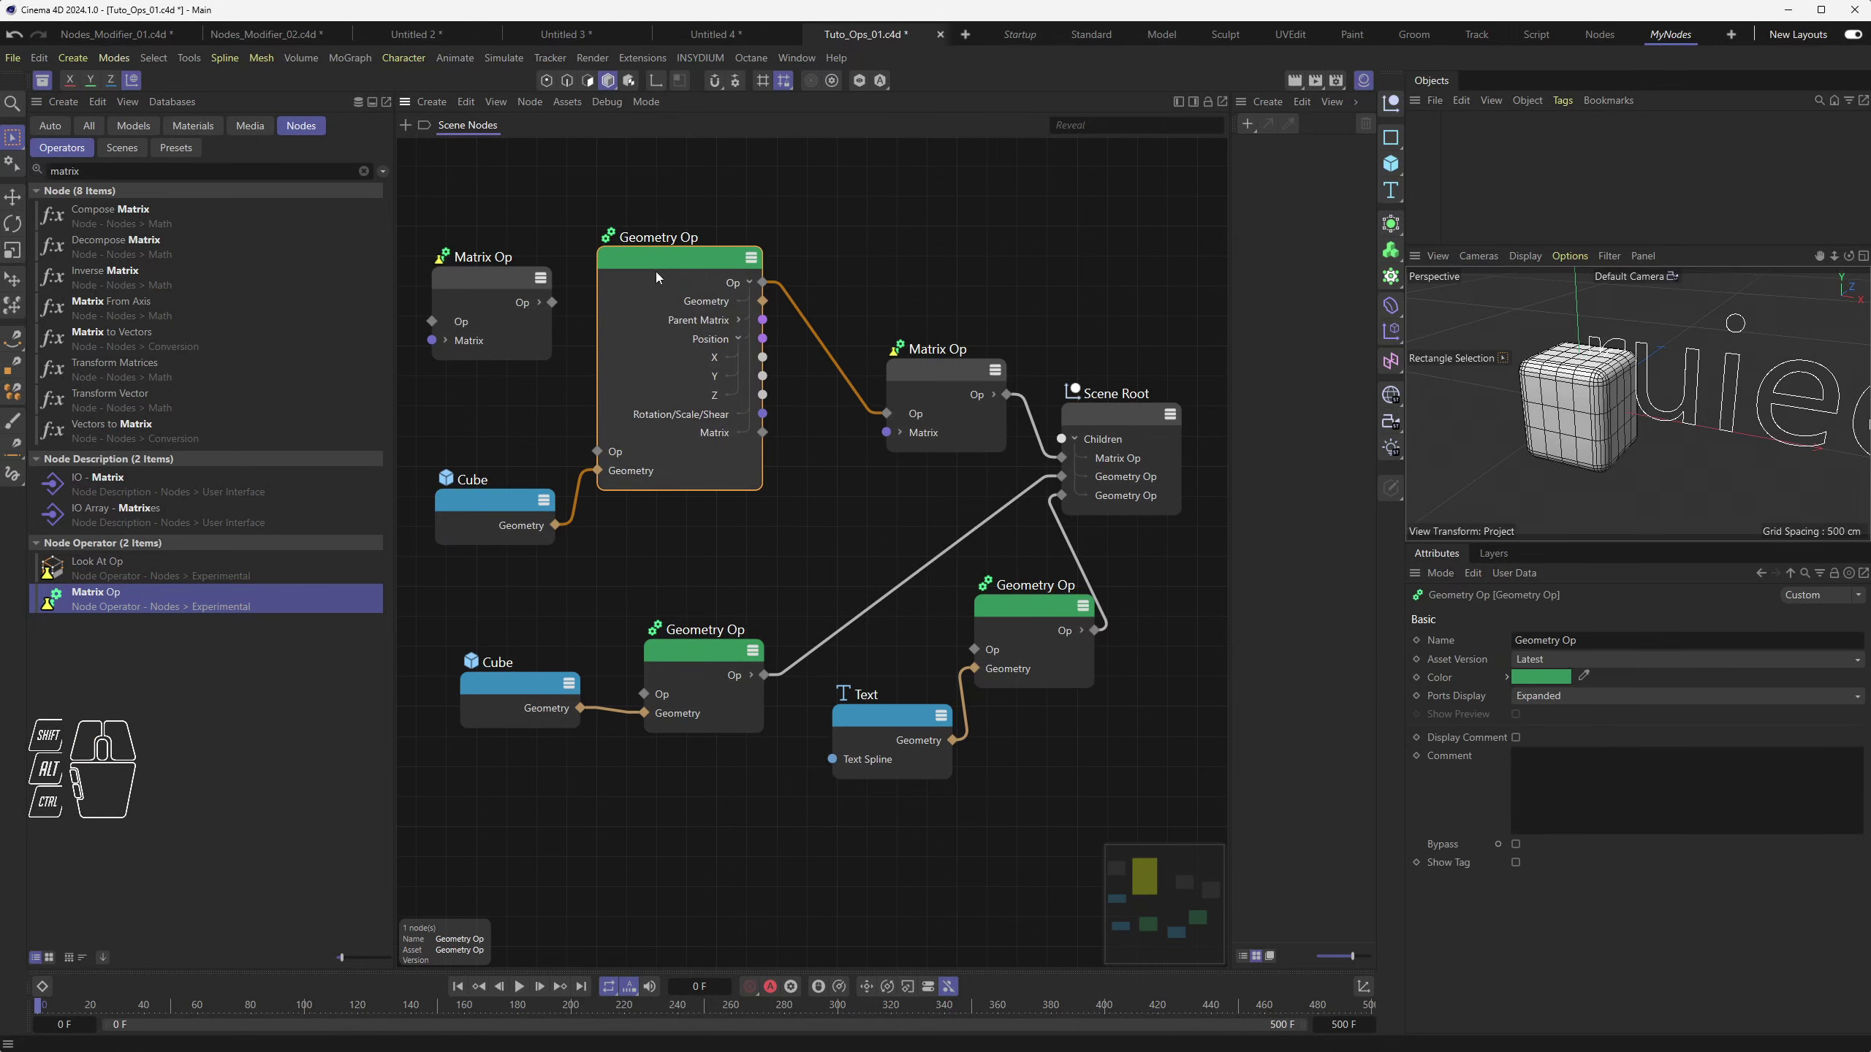
# Collapse the upper Geometry Op's output ports, arrange it beside the connected Matrix Op, and inspect the Matrix Op's output ports
pyautogui.click(749, 283)
pyautogui.moveTo(946, 381); pyautogui.dragTo(880, 339)
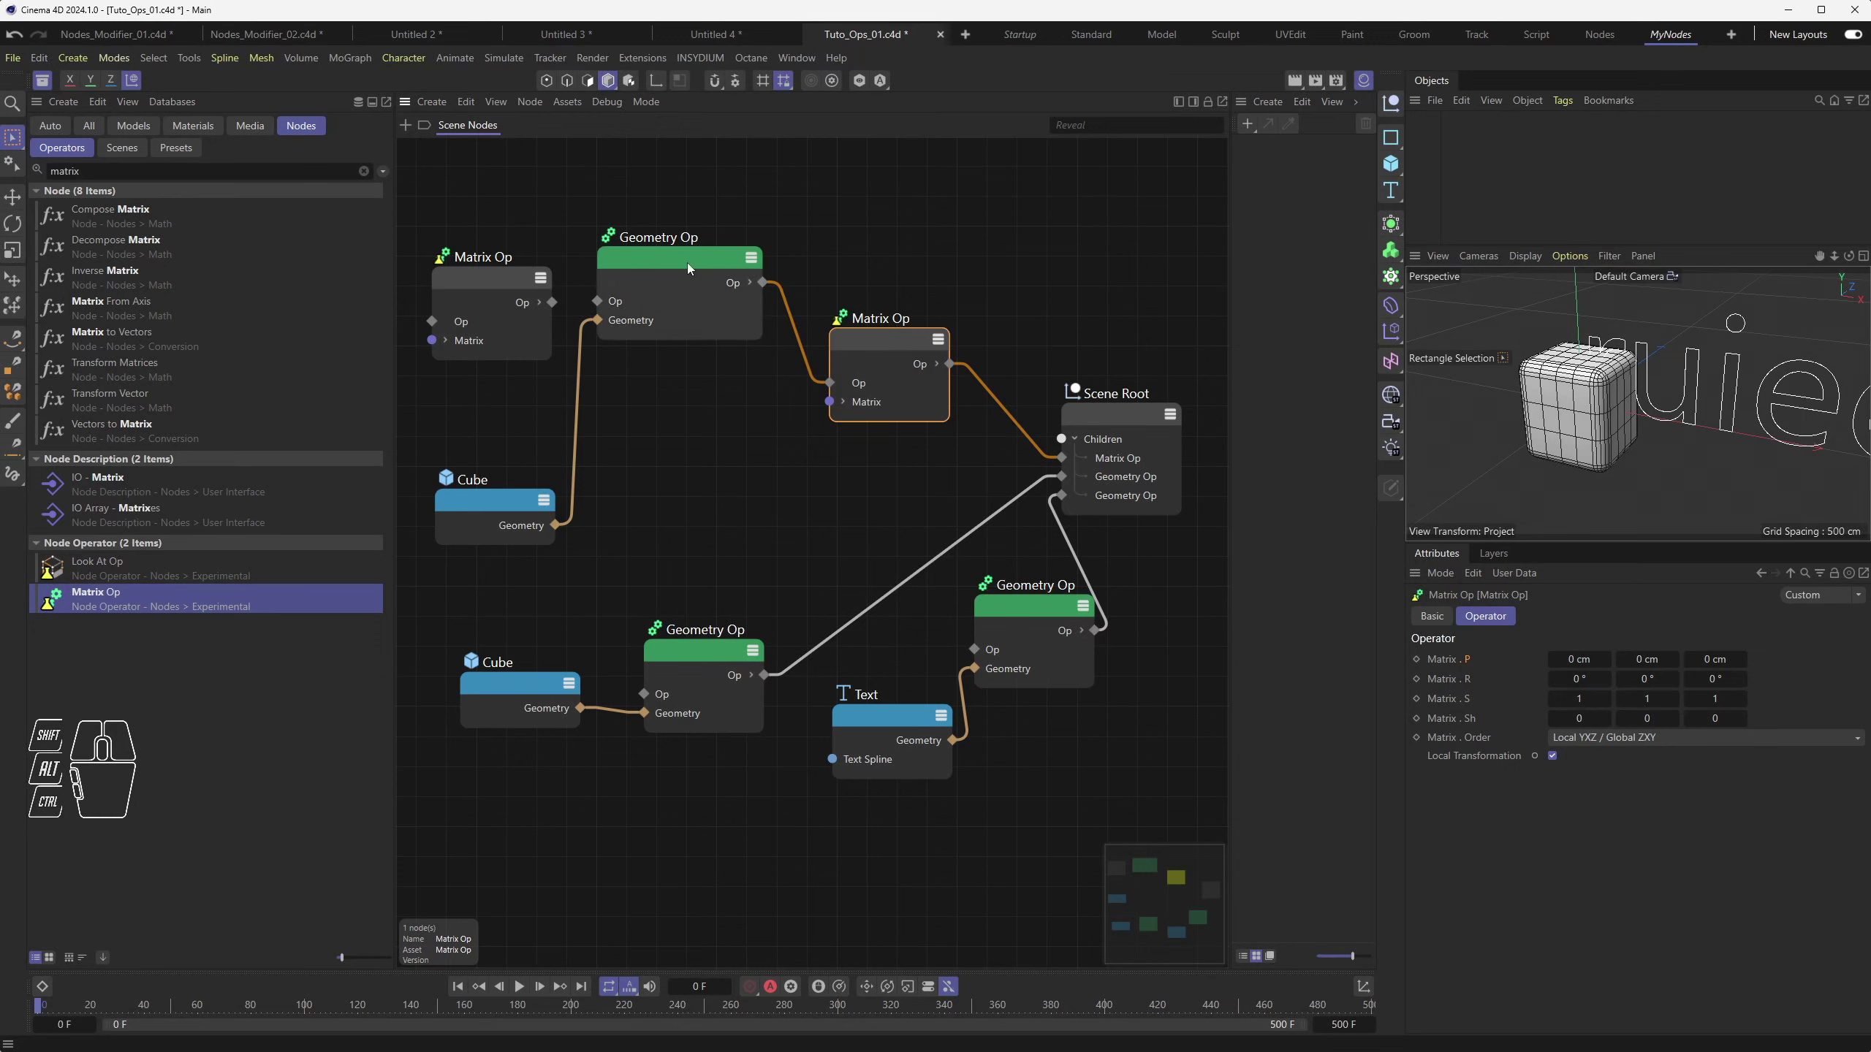
pyautogui.moveTo(687, 263); pyautogui.dragTo(701, 382)
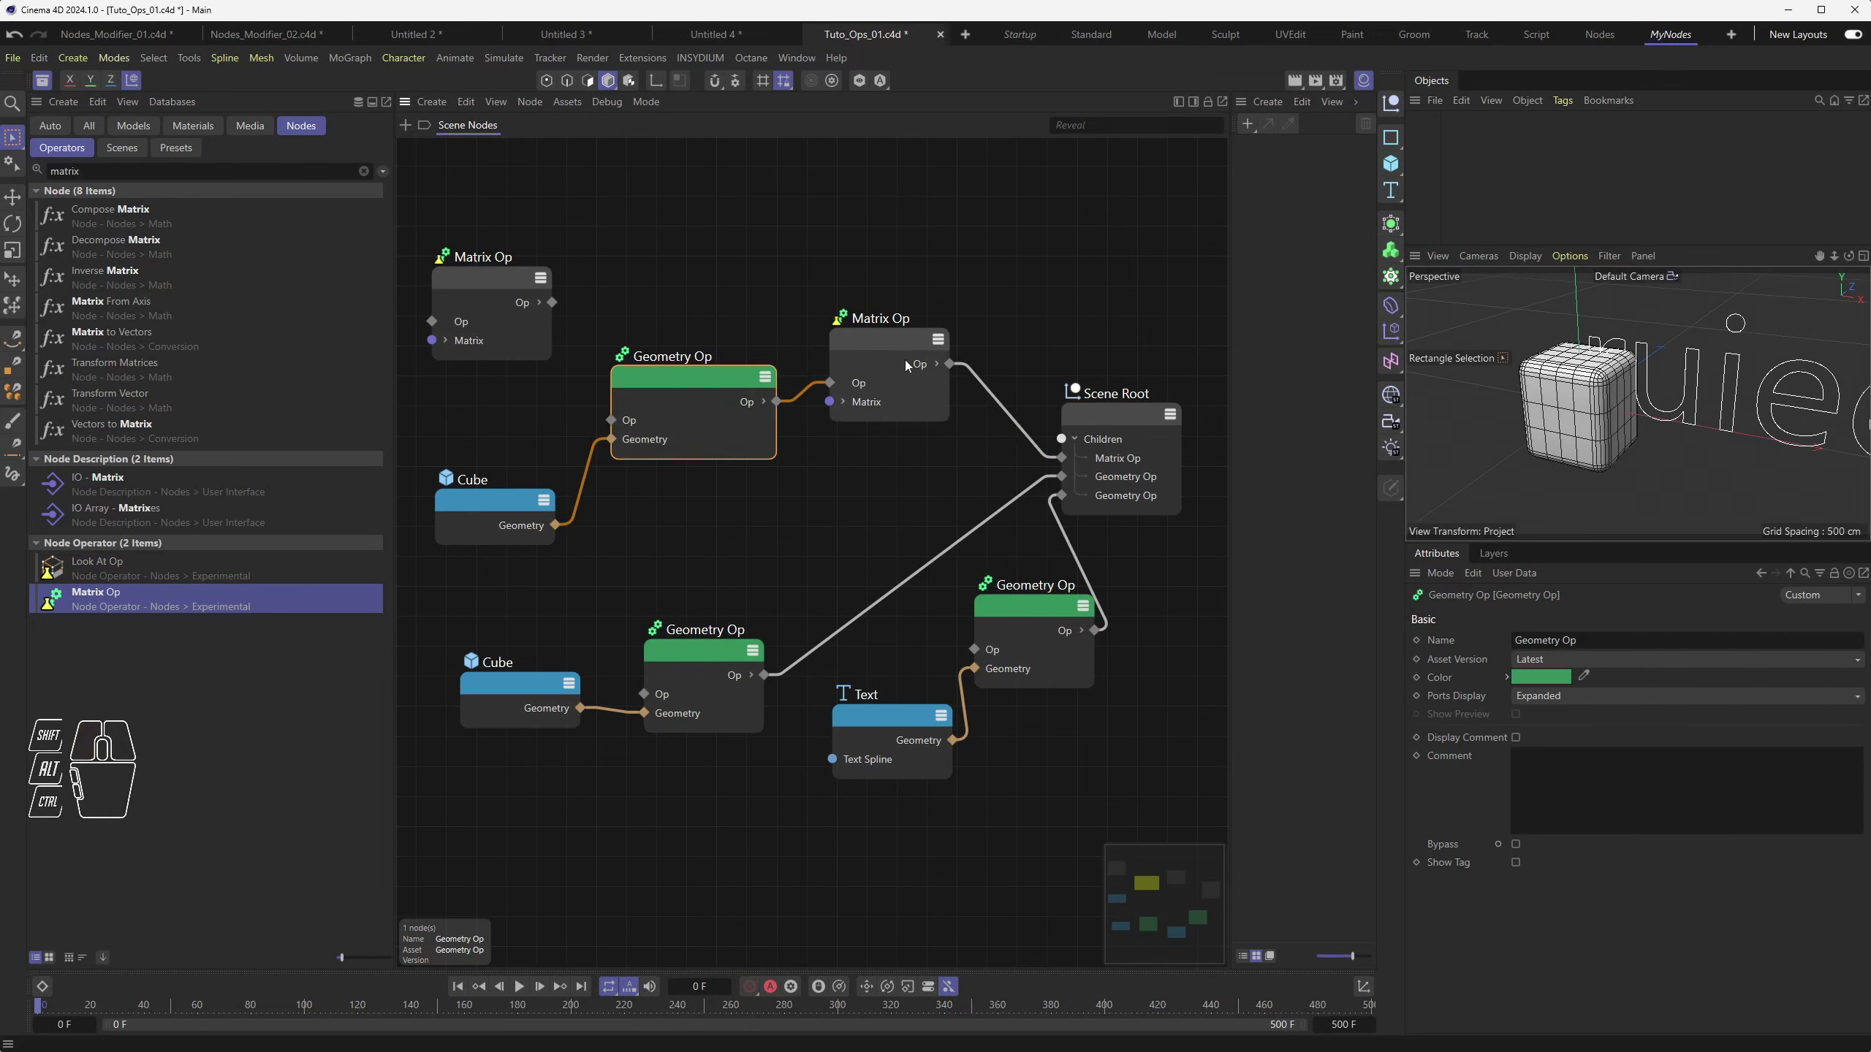
pyautogui.click(936, 364)
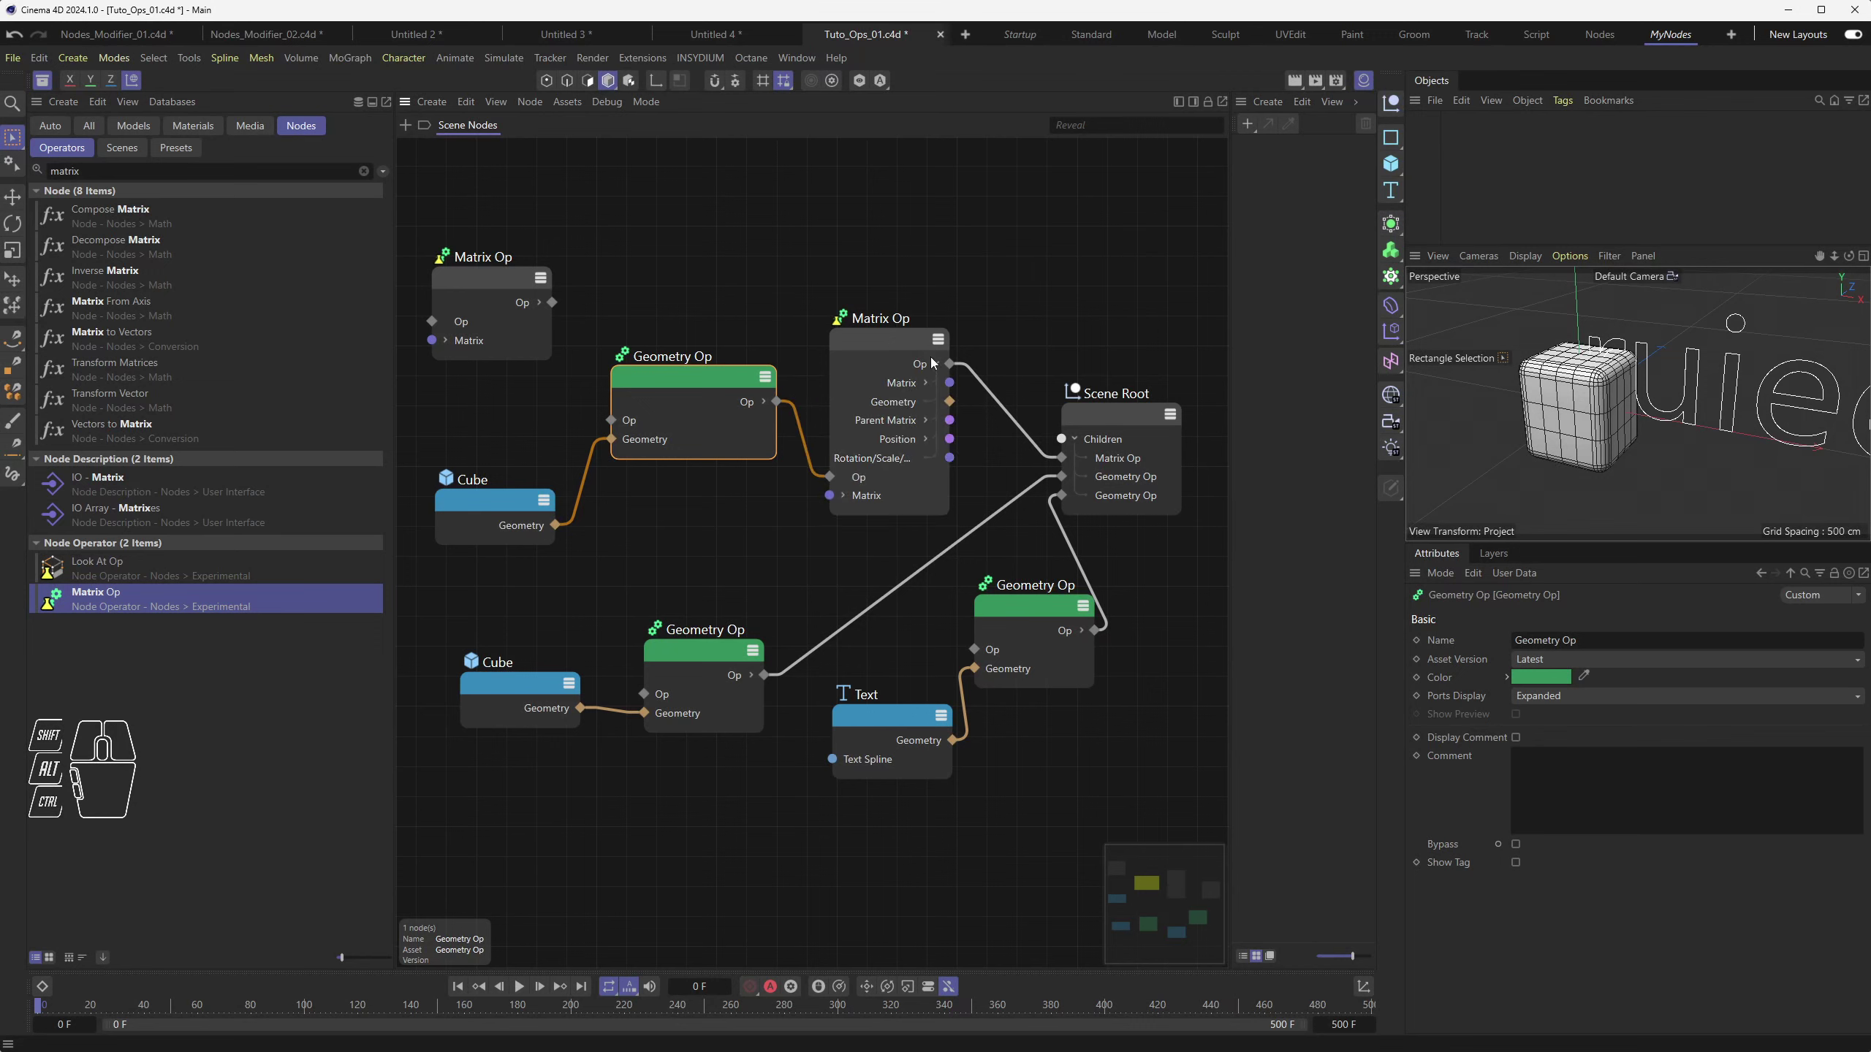
pyautogui.click(936, 364)
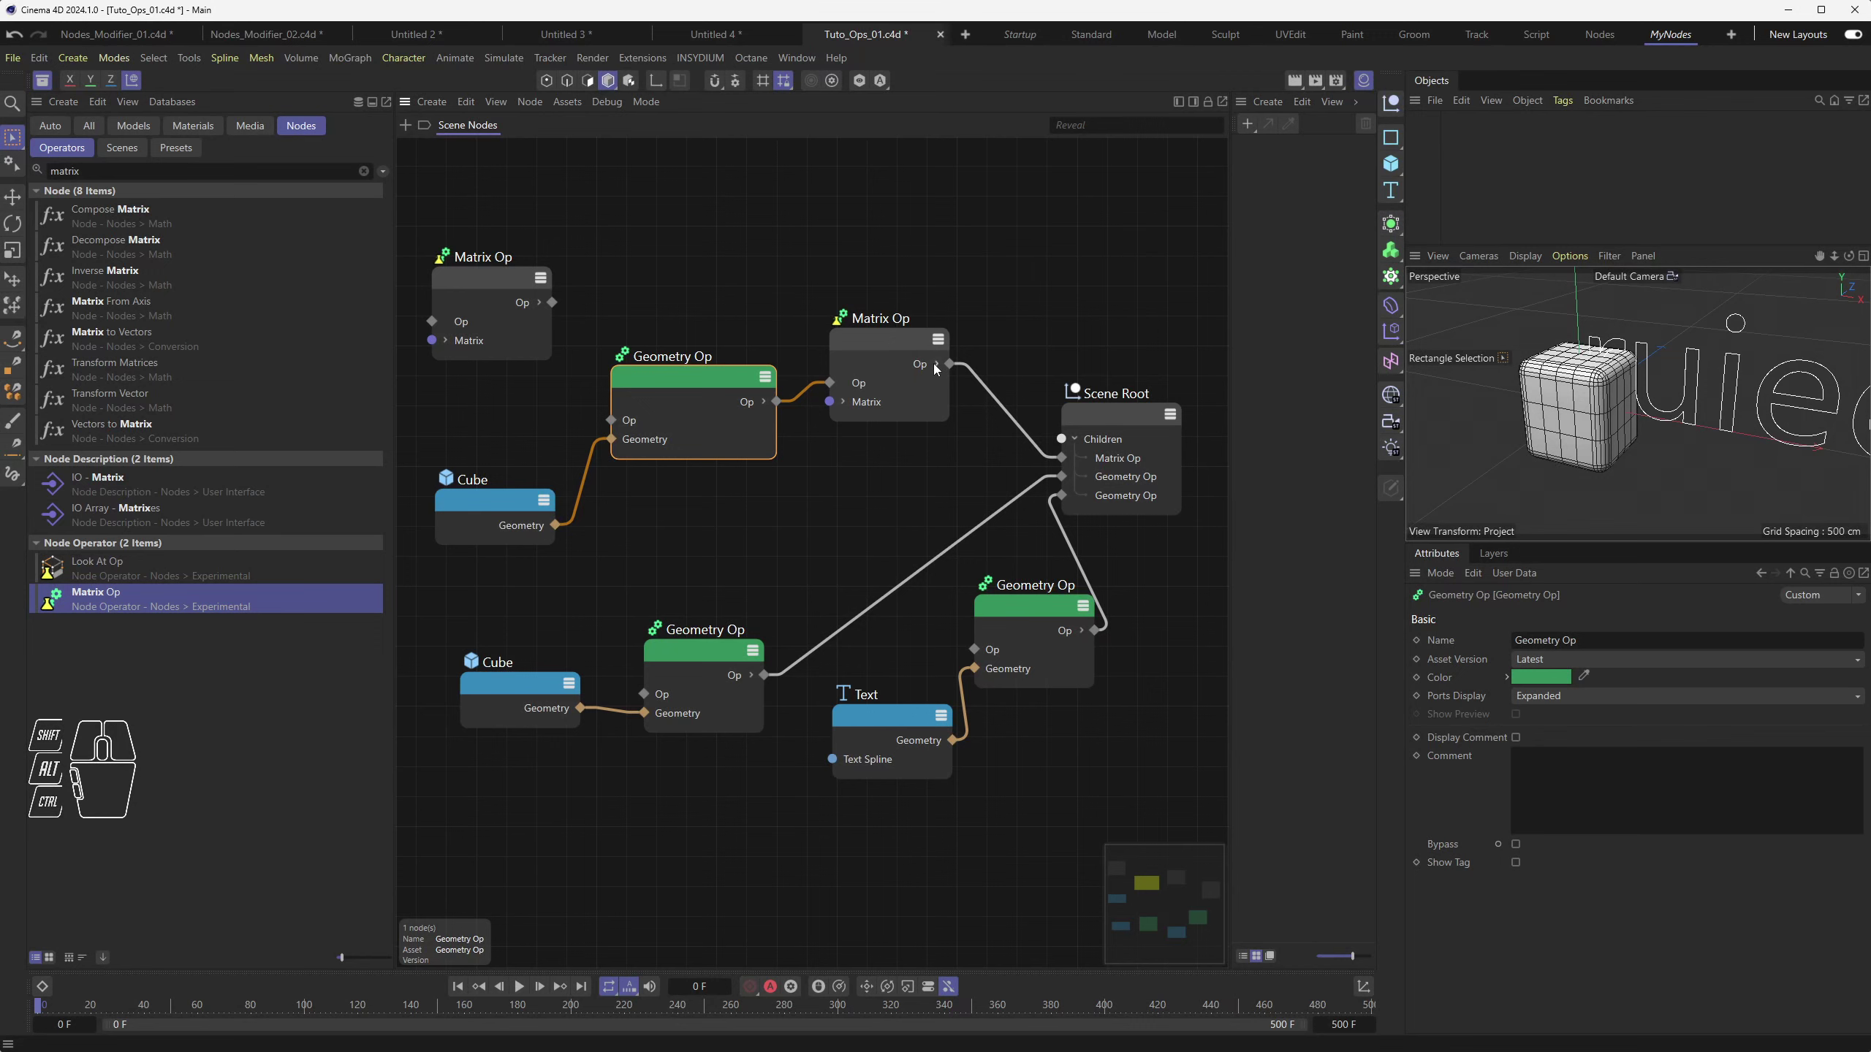
# Set the connected Matrix Op's Matrix . P values to 81 cm, 48 cm and 134 cm
pyautogui.click(875, 342)
pyautogui.moveTo(1579, 659); pyautogui.dragTo(1621, 659)
pyautogui.moveTo(1648, 659); pyautogui.dragTo(1797, 659)
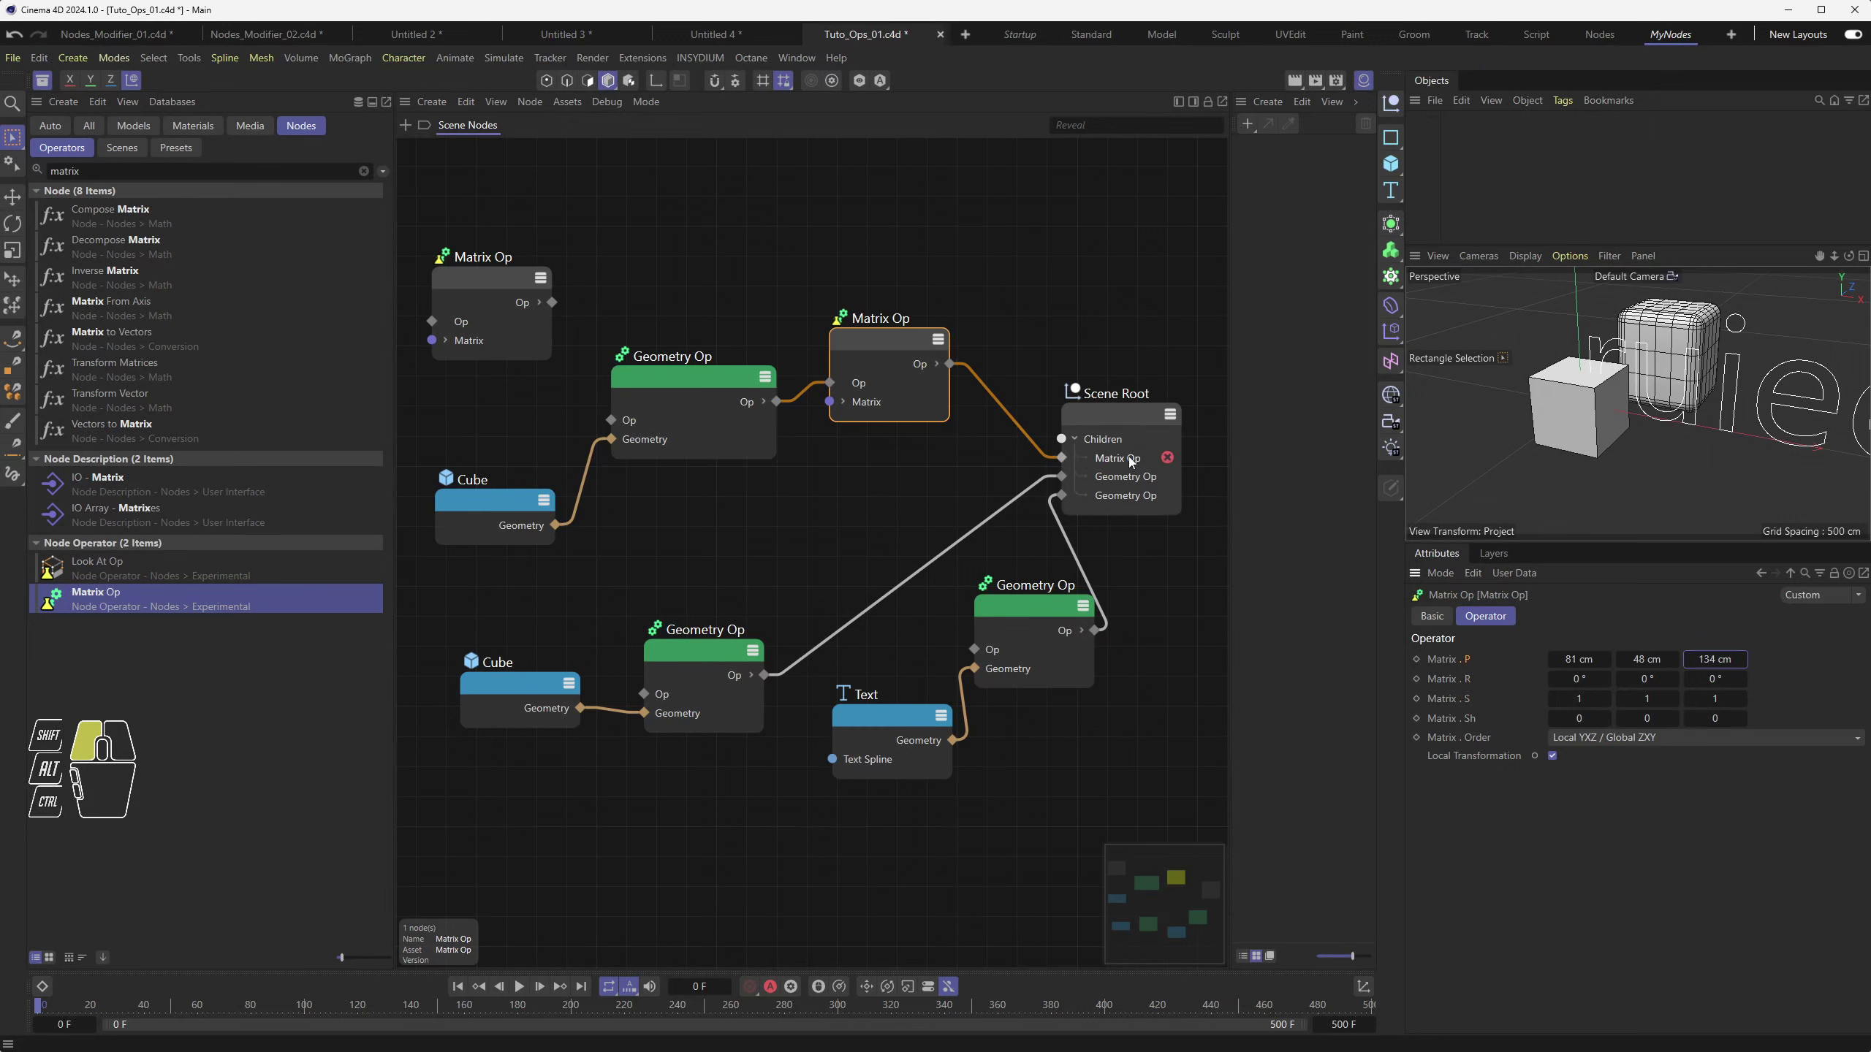
# Raise the Scene Root, expand the upper Geometry Op's output ports and shift that node away from the Matrix Op
pyautogui.moveTo(1072, 457); pyautogui.dragTo(1066, 428)
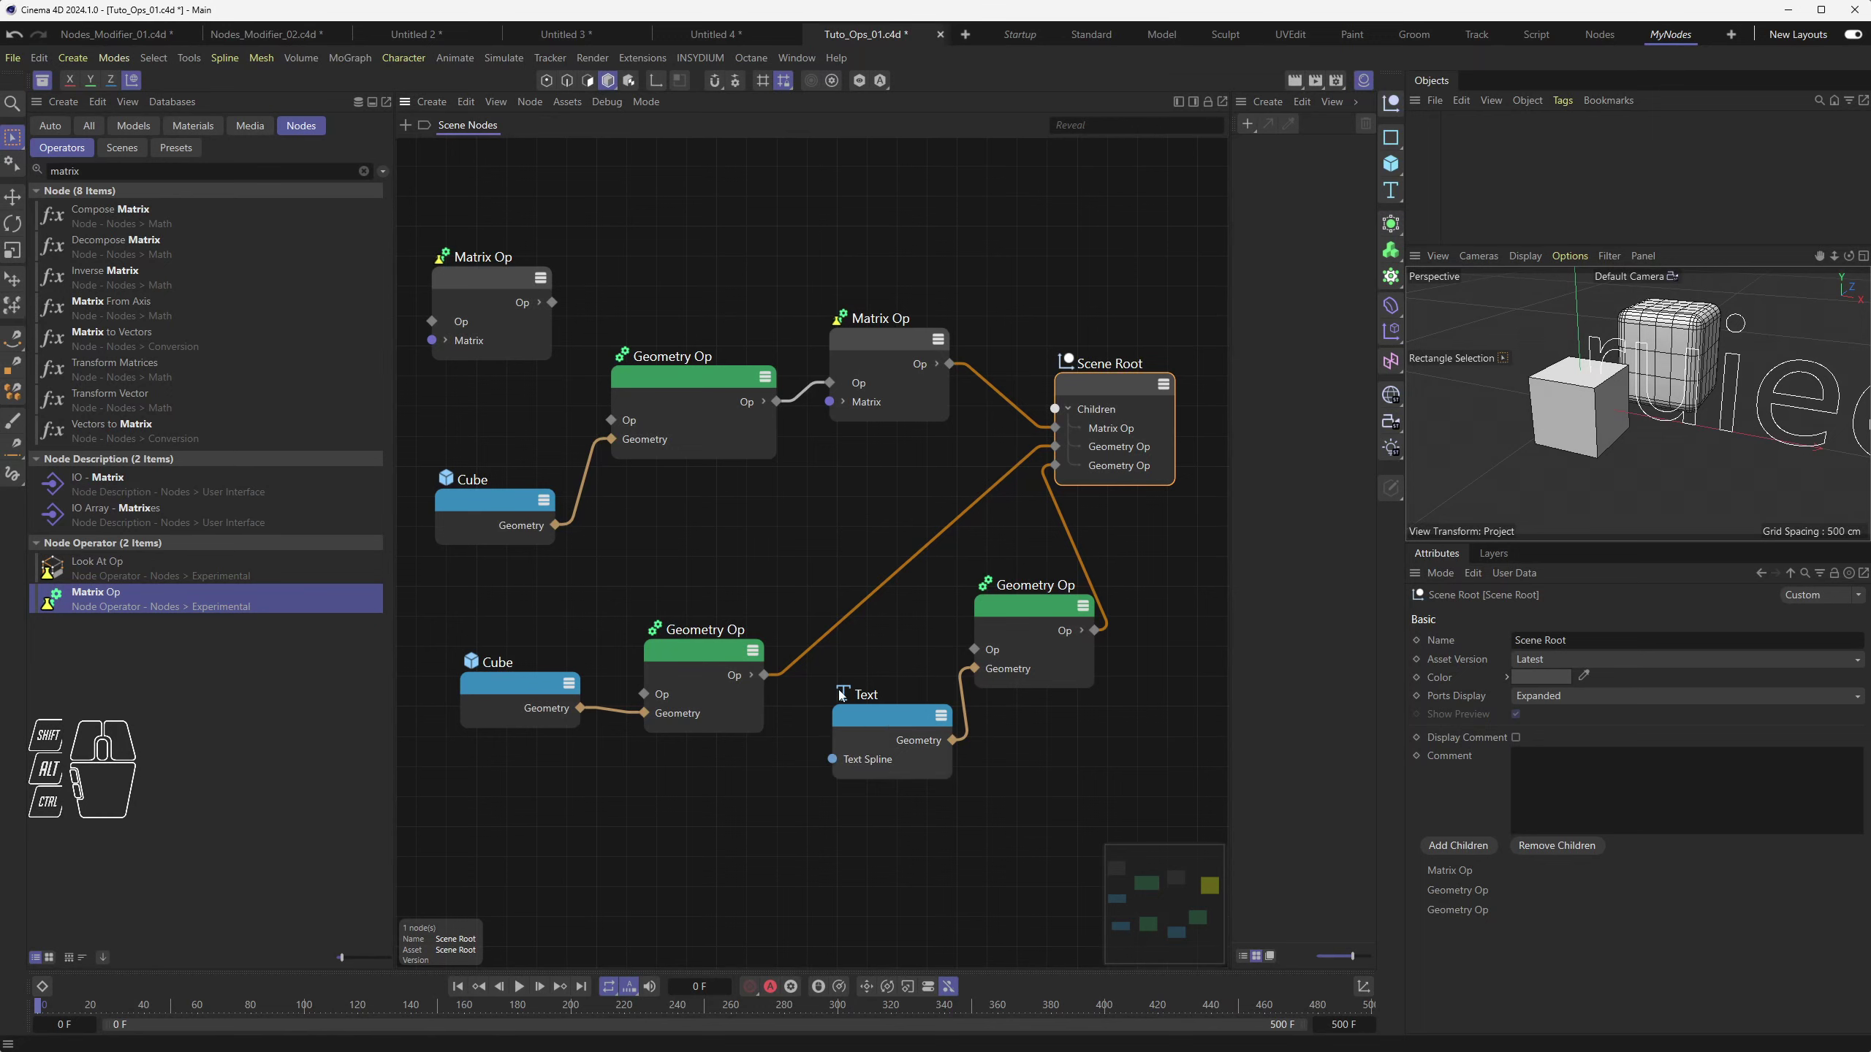
pyautogui.click(760, 401)
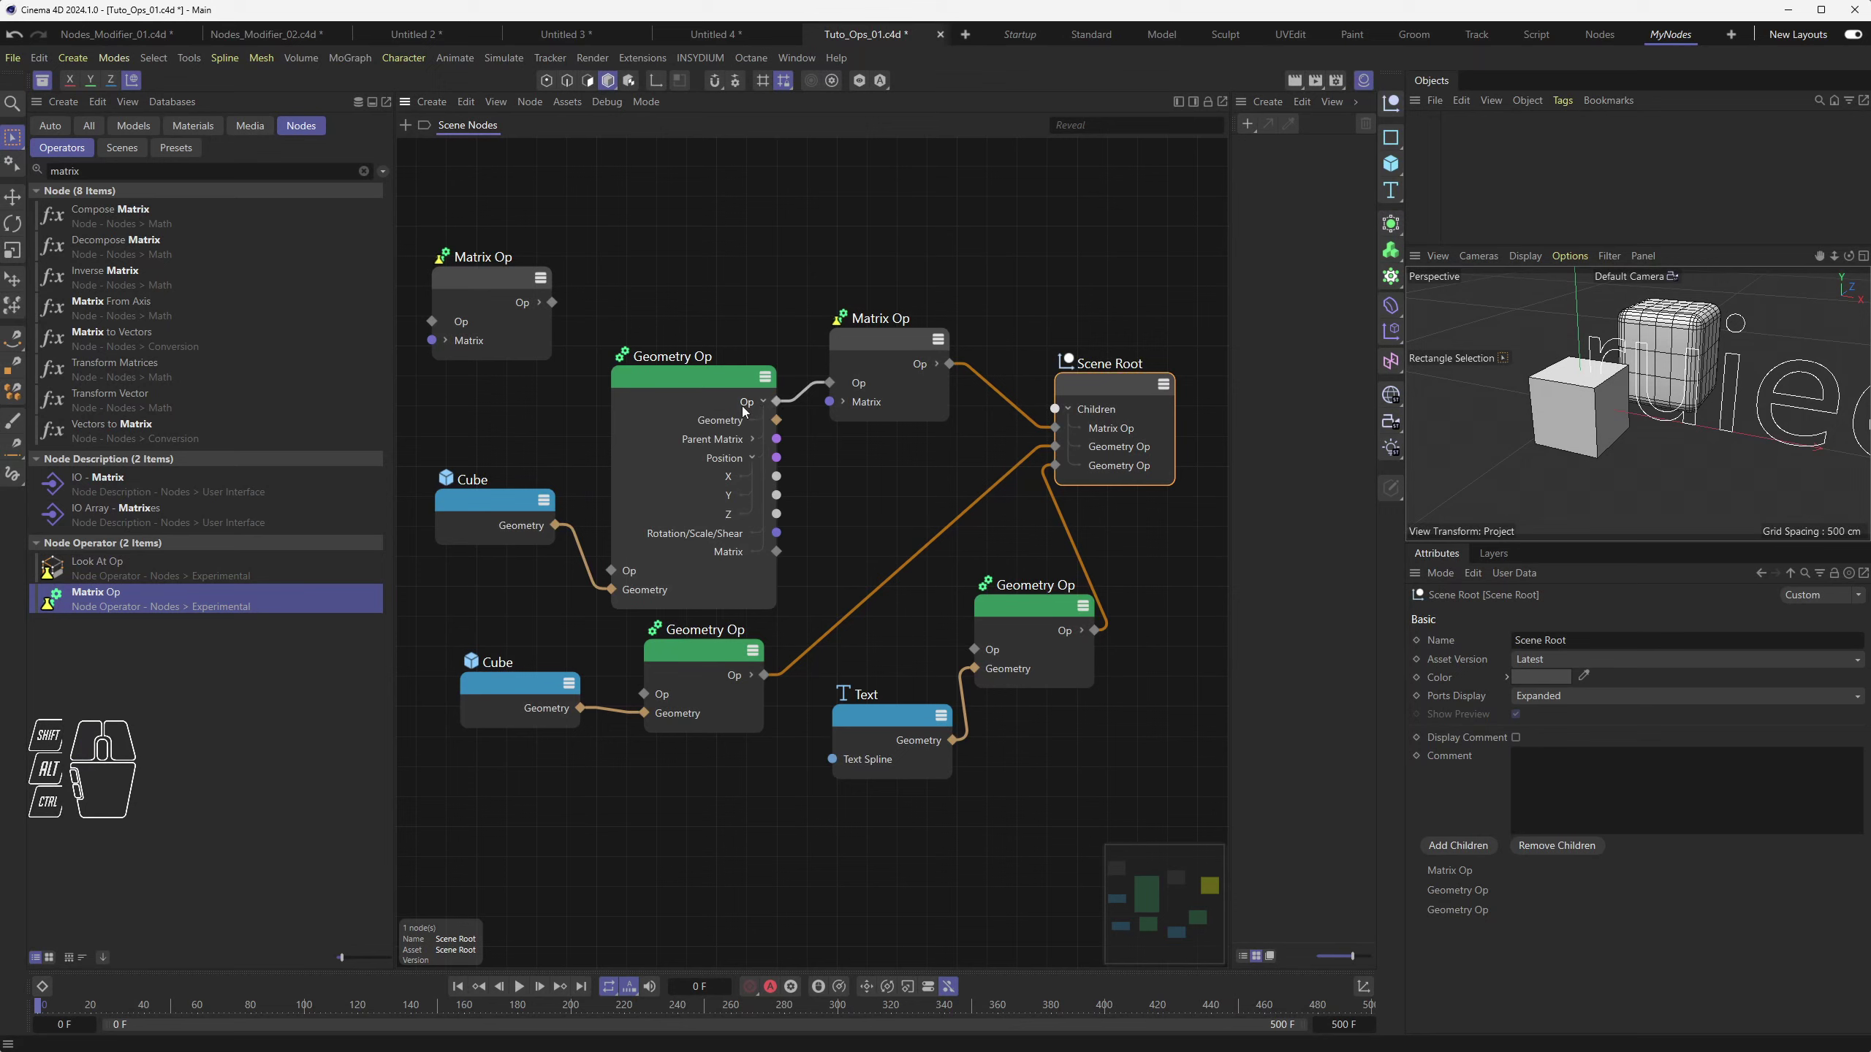
pyautogui.moveTo(694, 376); pyautogui.dragTo(676, 341)
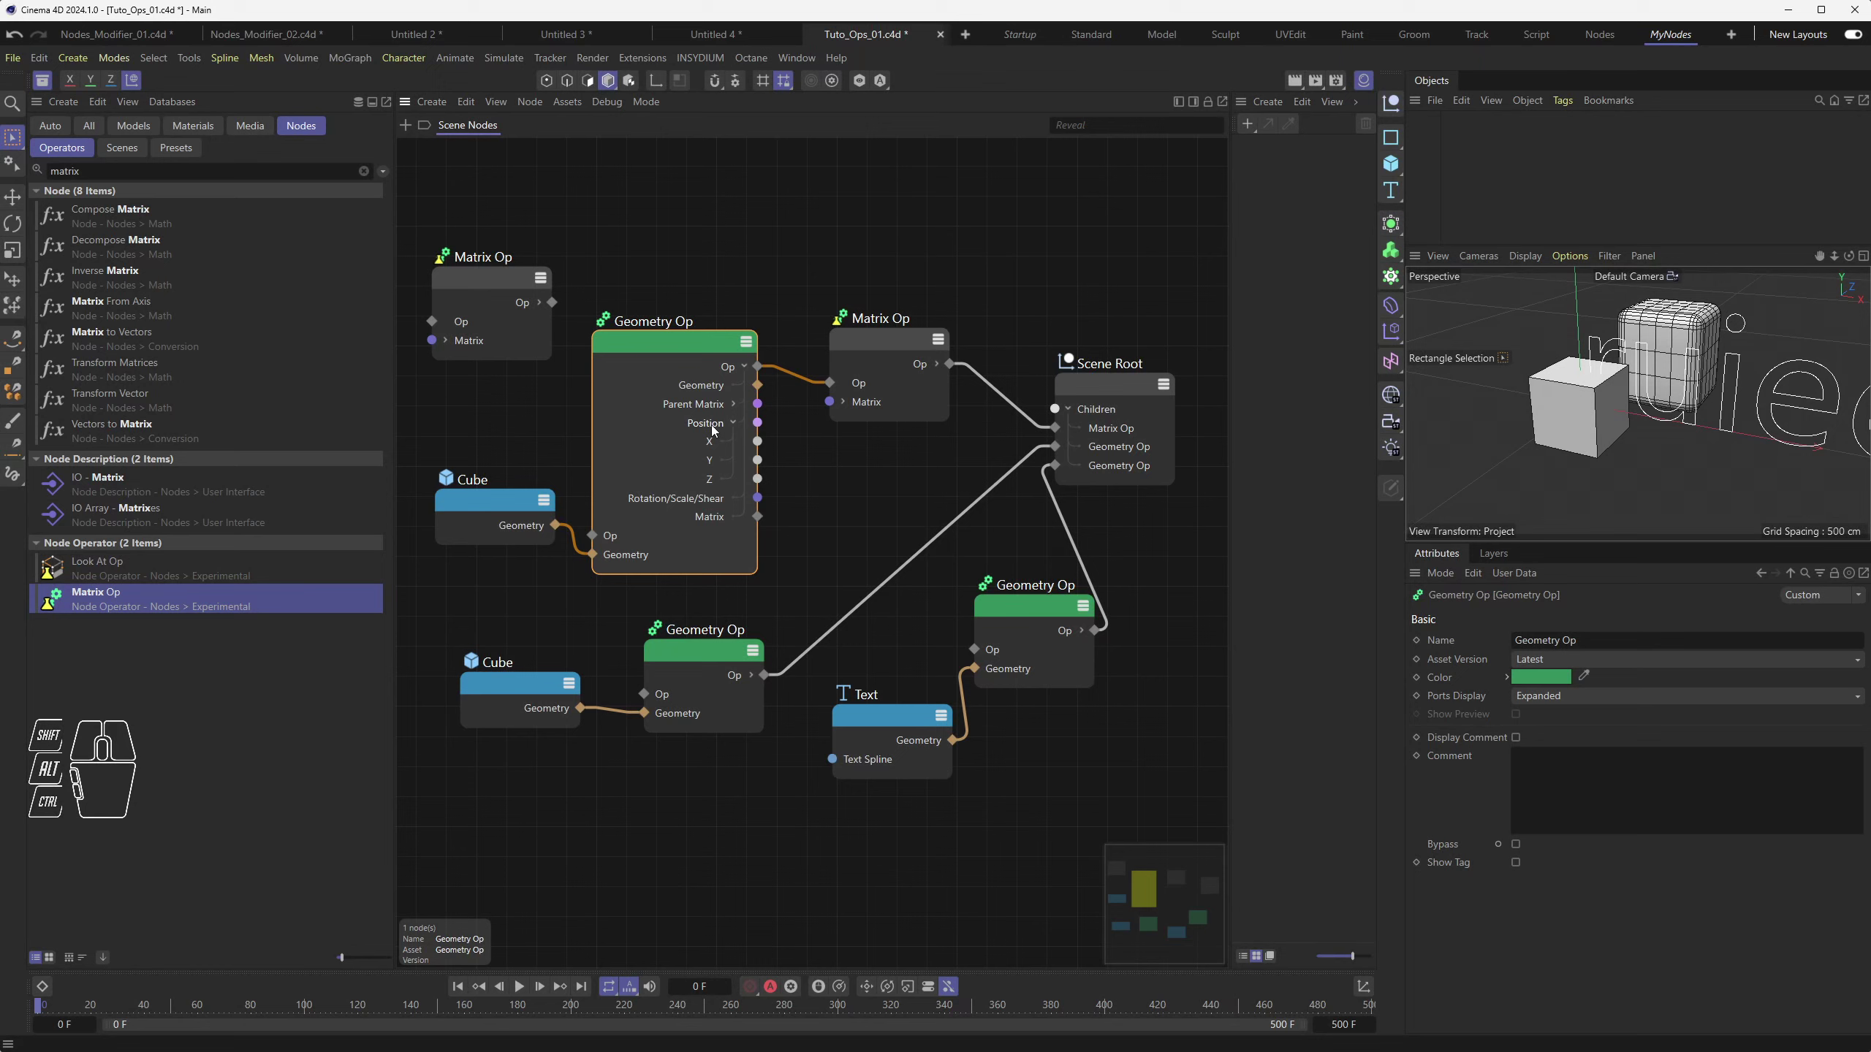
# Undo the recent value and layout changes back to before the second Matrix Op was inserted
pyautogui.keyDown('ctrl'); pyautogui.click(872, 341); pyautogui.keyUp('ctrl')
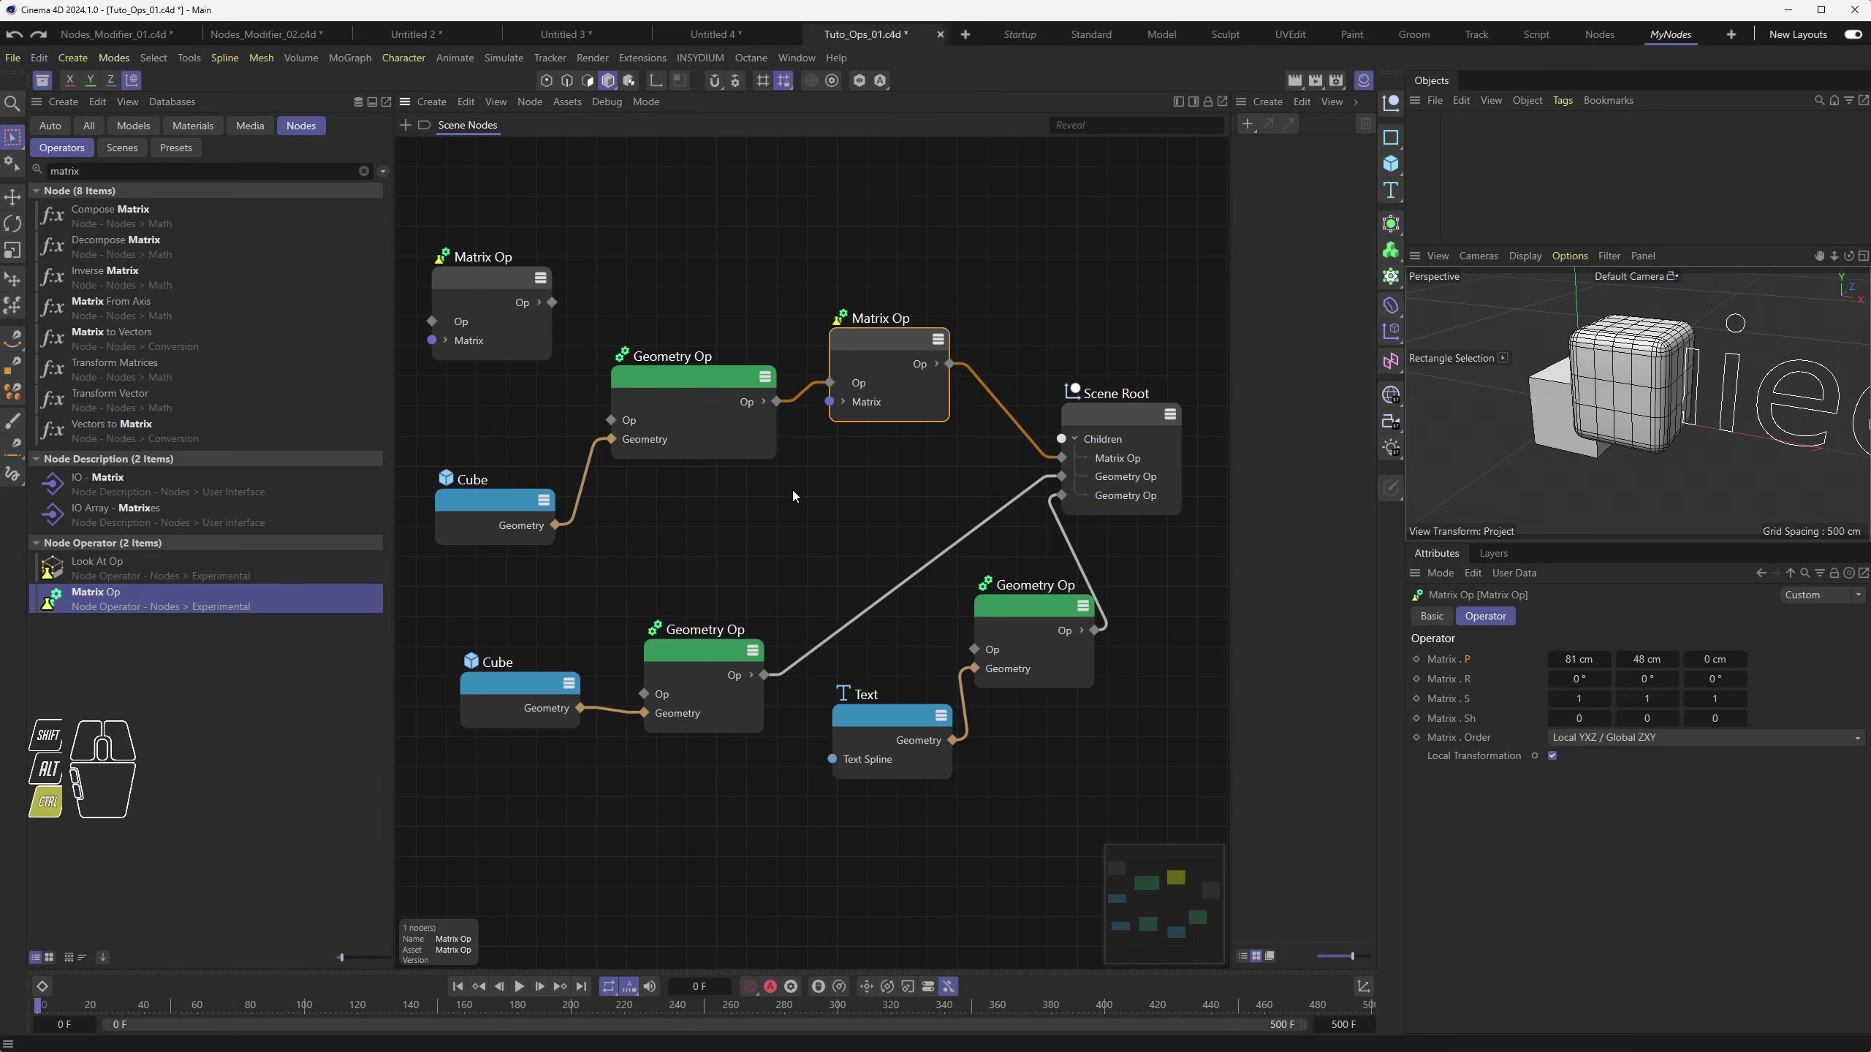
pyautogui.moveTo(766, 443); pyautogui.dragTo(751, 324)
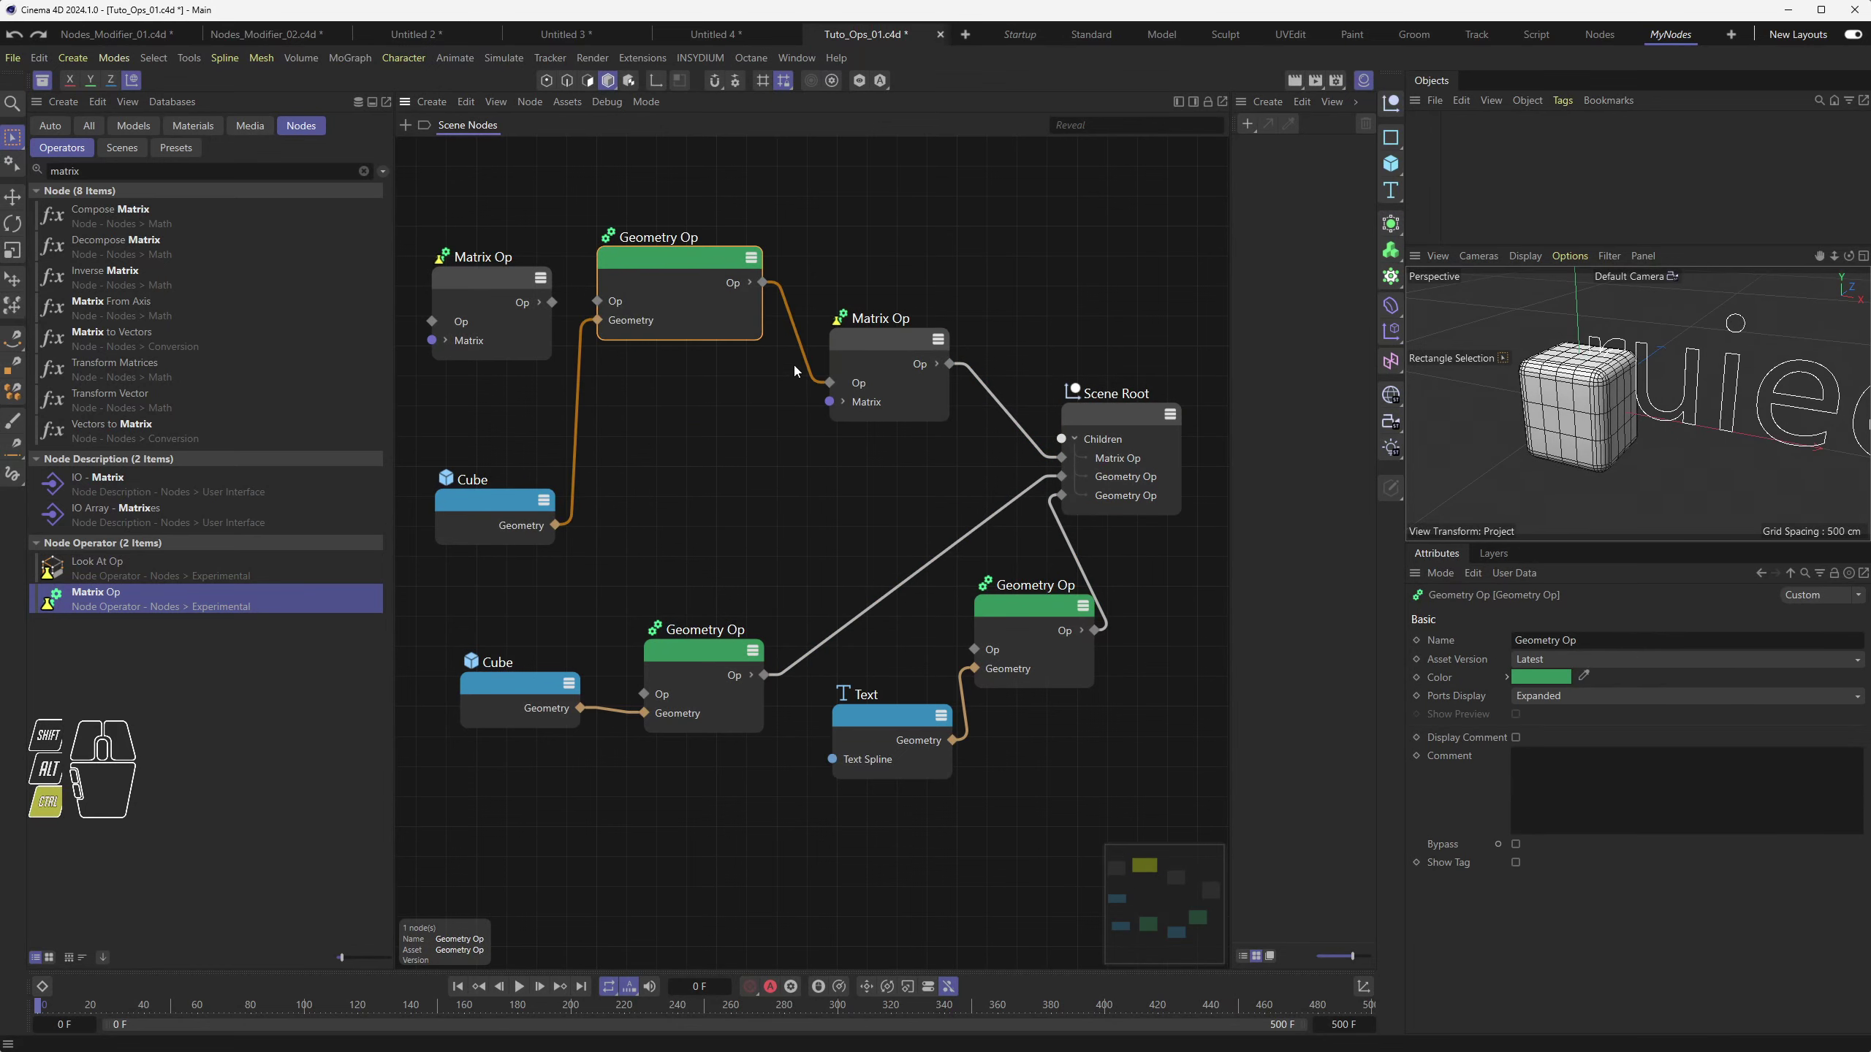
pyautogui.hotkey('ctrl', 'z')
pyautogui.hotkey('ctrl', 'z')
pyautogui.hotkey('ctrl', 'z')
pyautogui.hotkey('ctrl', 'z')
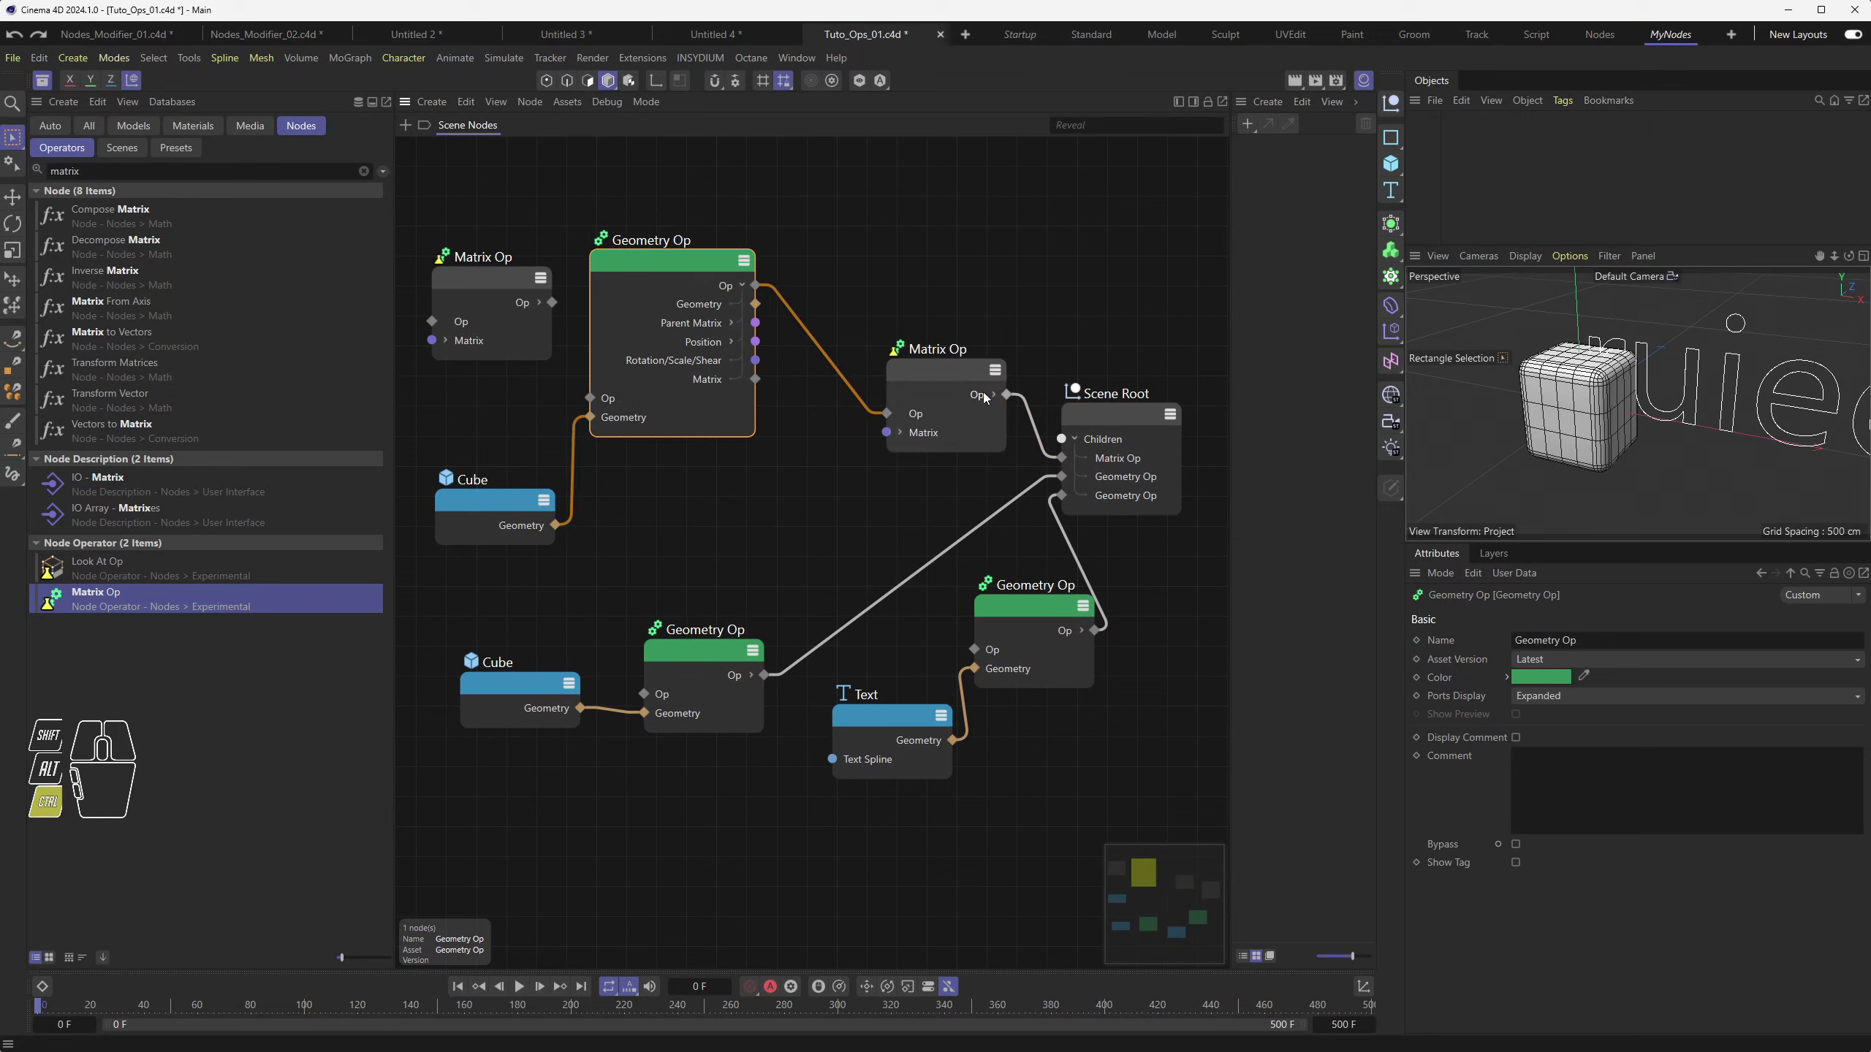
pyautogui.hotkey('ctrl', 'z')
pyautogui.hotkey('ctrl', 'z')
pyautogui.hotkey('ctrl', 'z')
pyautogui.hotkey('ctrl', 'z')
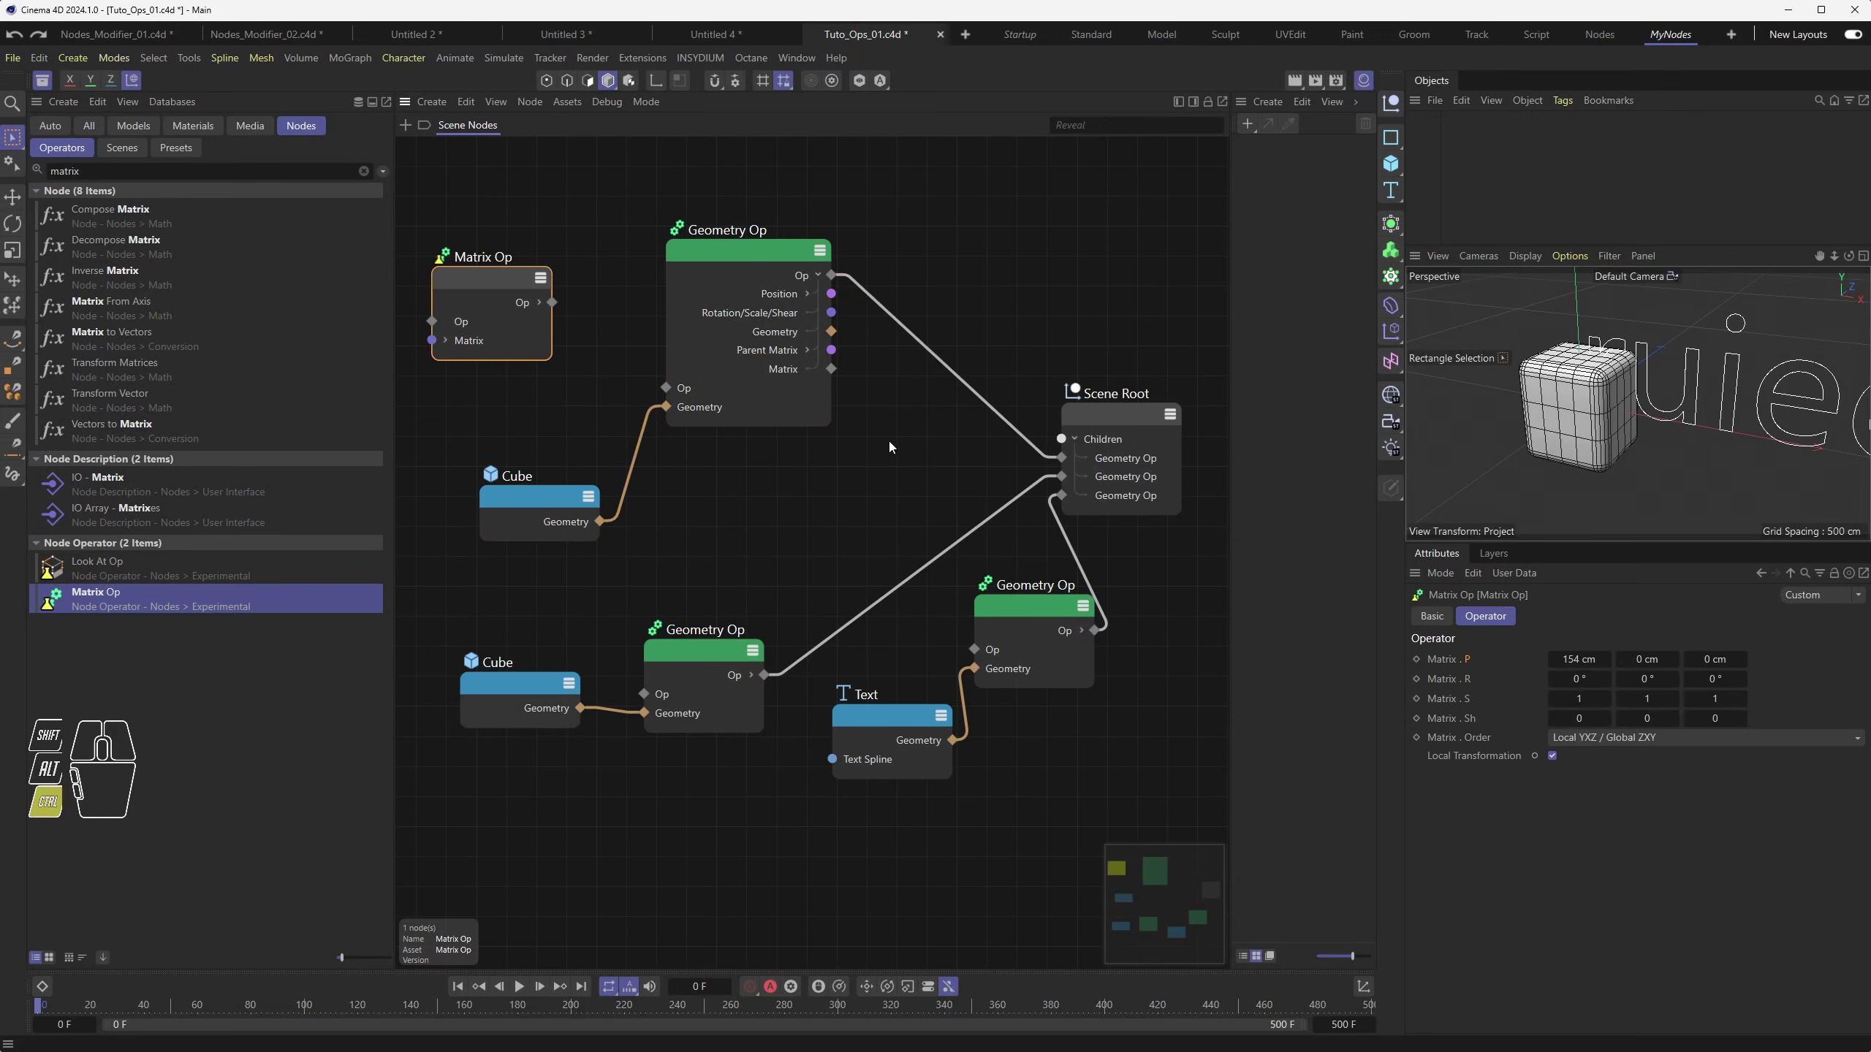
# Reposition the upper Geometry Op and insert a new Matrix Op between it and the Scene Root
pyautogui.moveTo(743, 254); pyautogui.dragTo(739, 292)
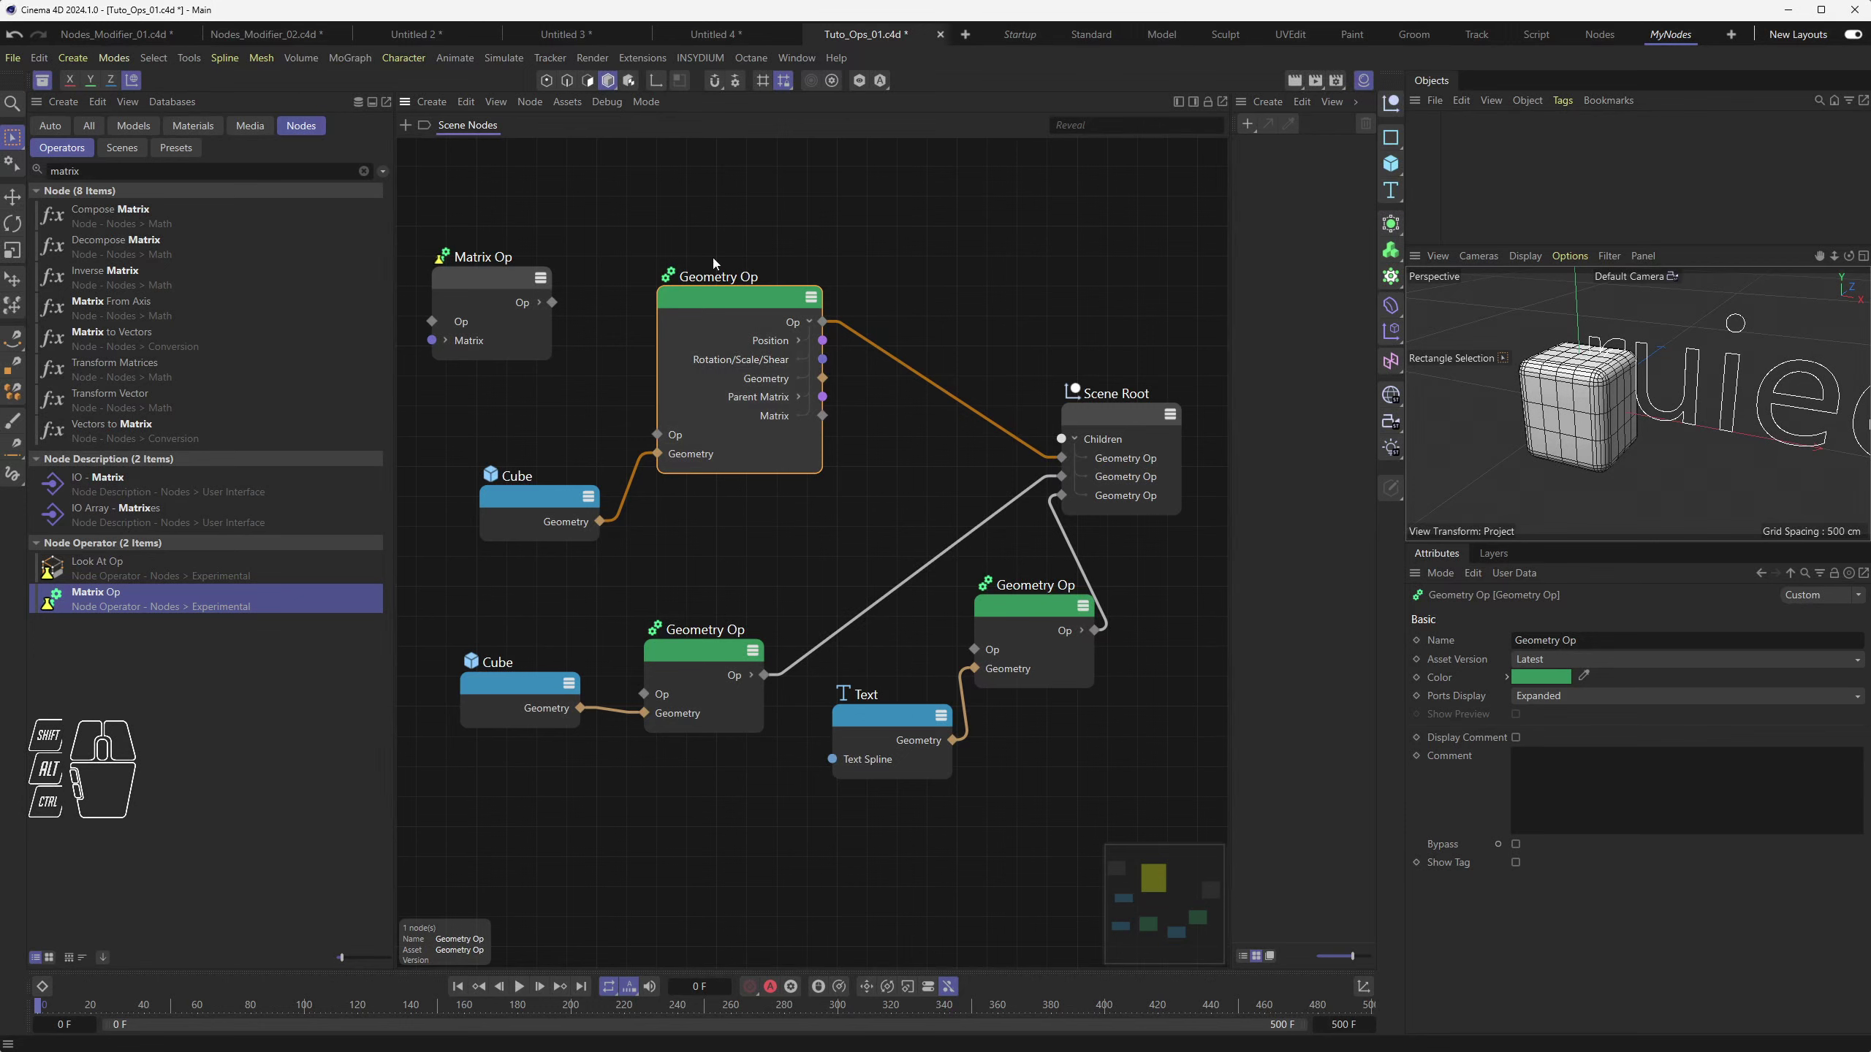
pyautogui.moveTo(145, 598); pyautogui.dragTo(940, 389)
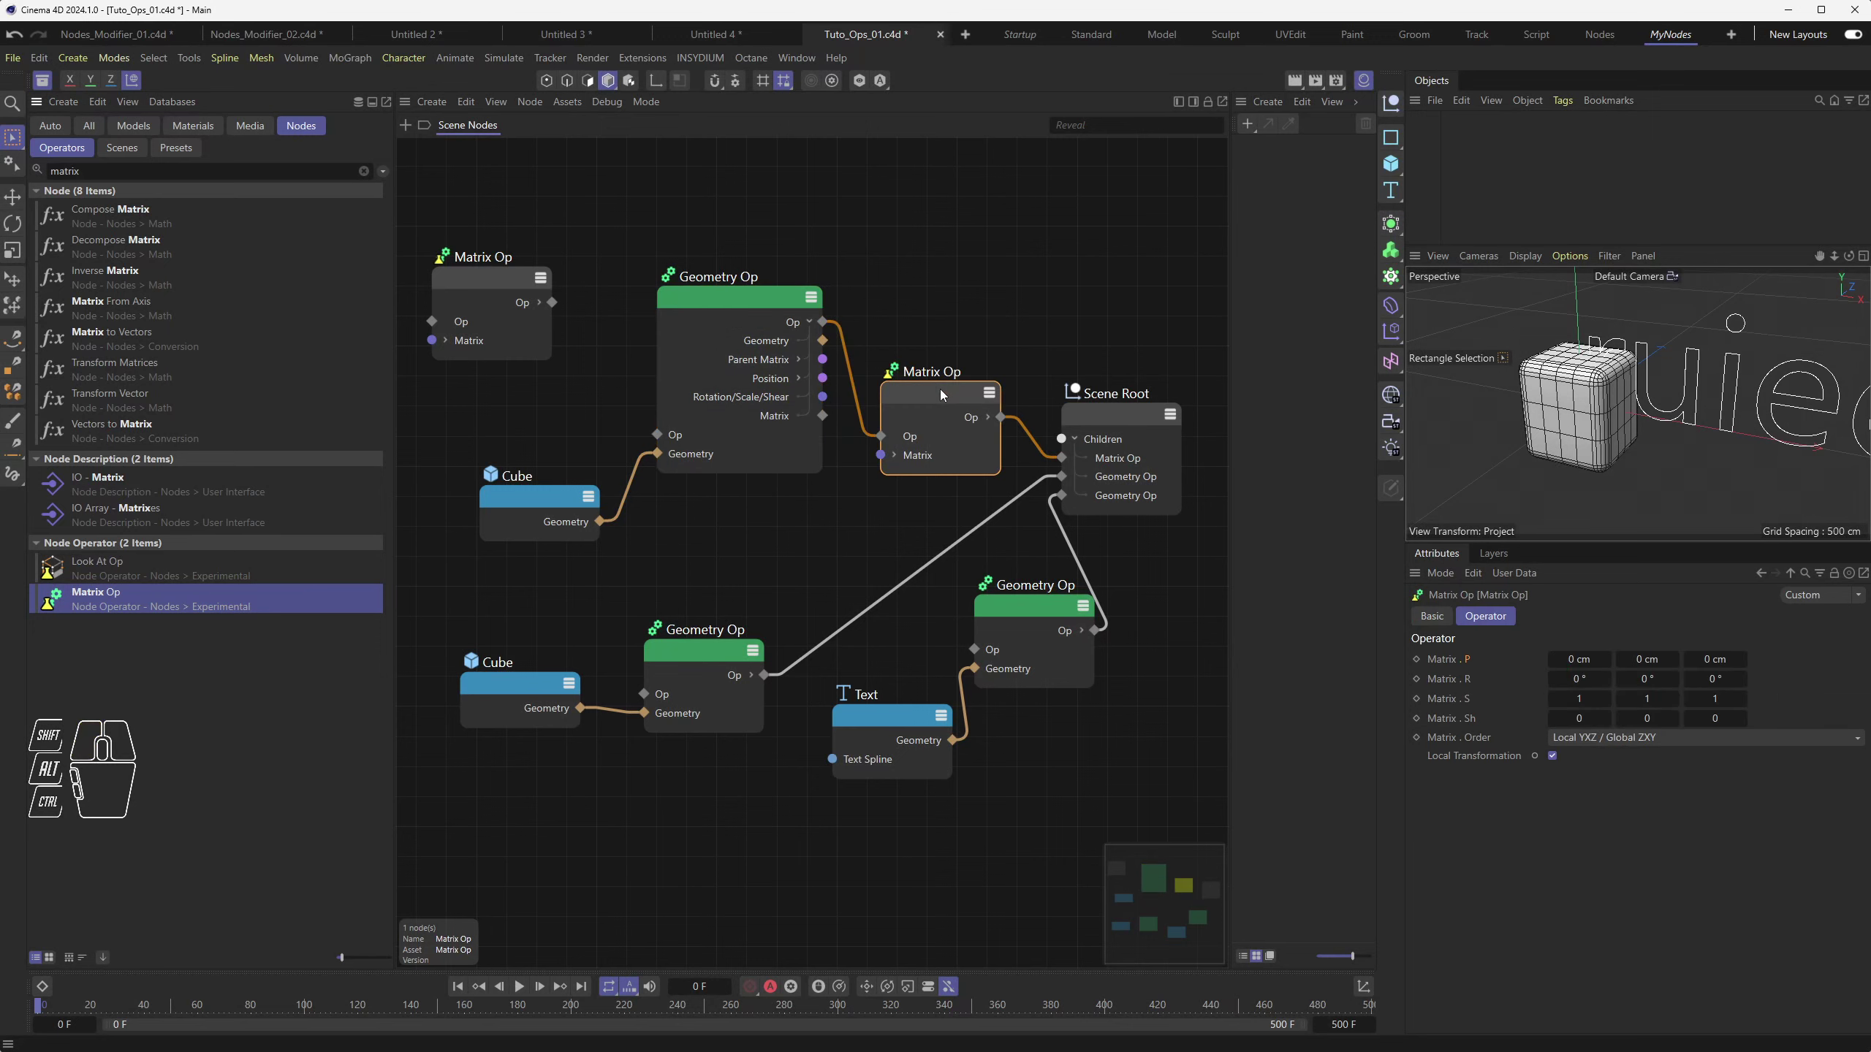
pyautogui.moveTo(769, 302); pyautogui.dragTo(754, 297)
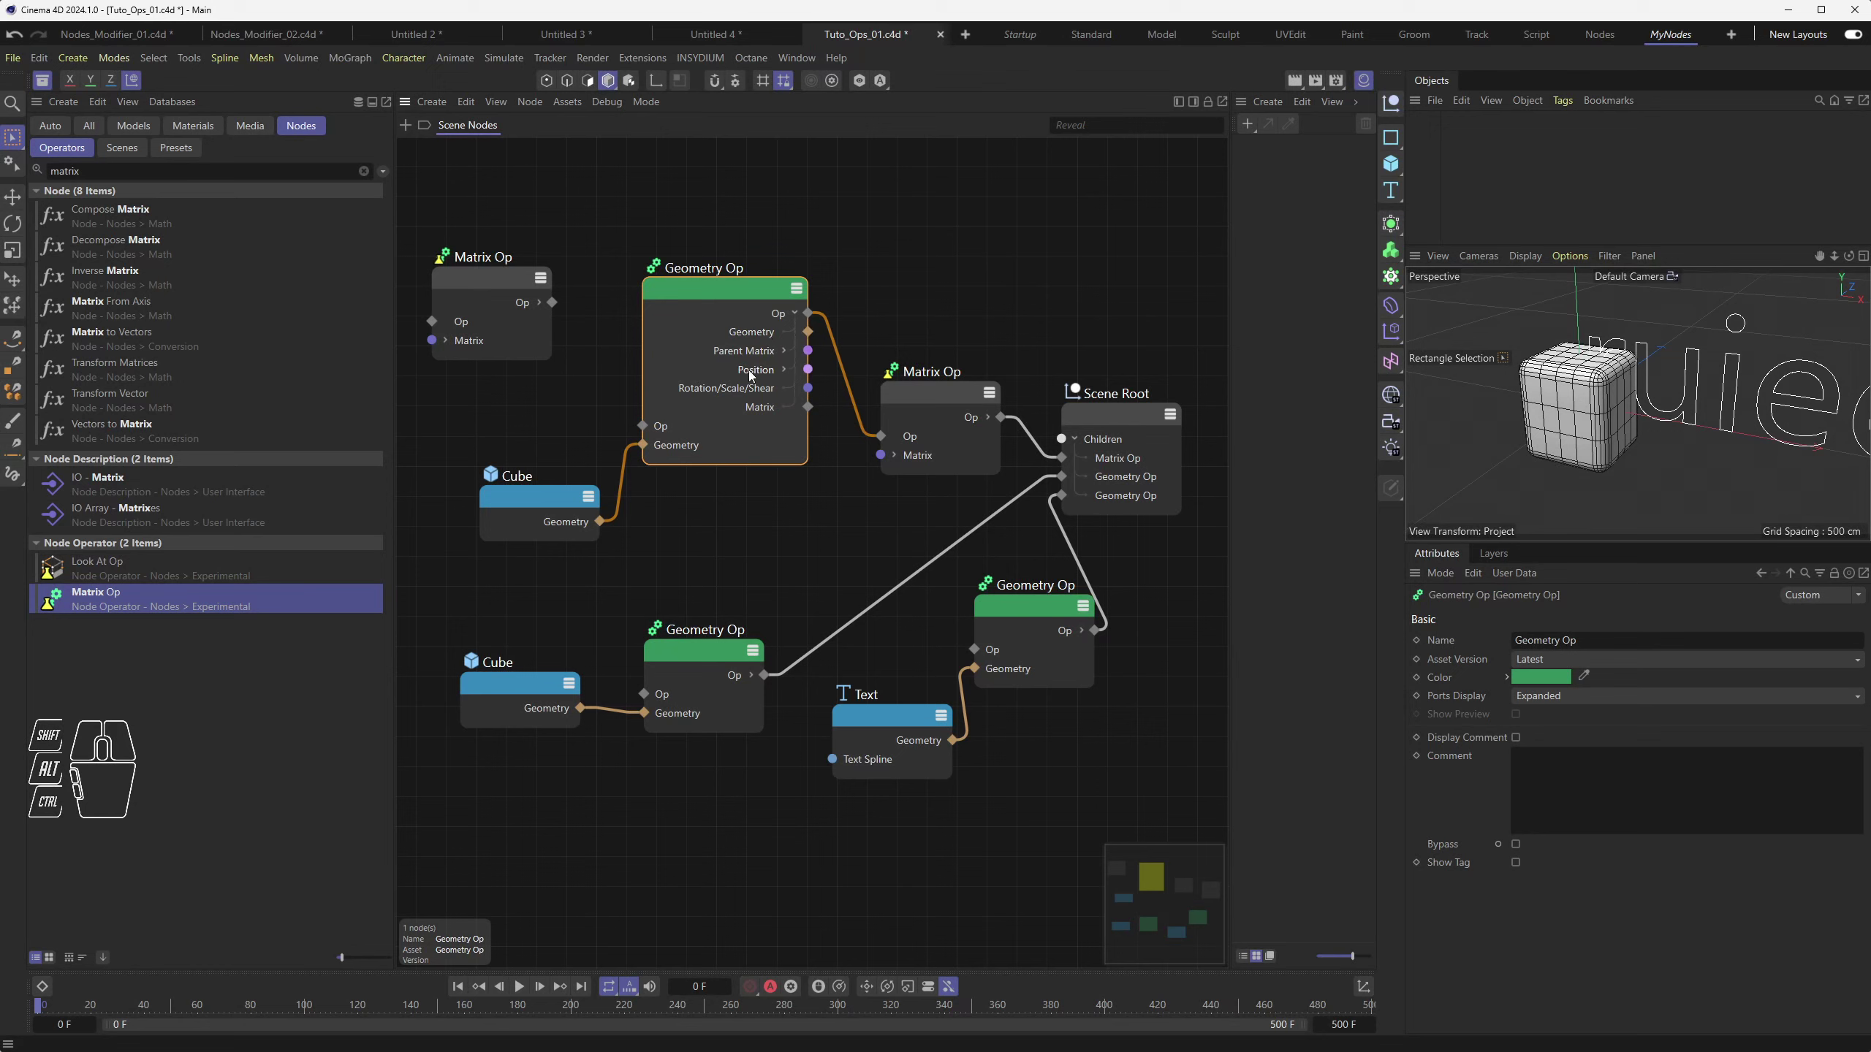
# Expand the upper Geometry Op's Position output and connect its X port to the Text node's Text Spline input
pyautogui.click(782, 371)
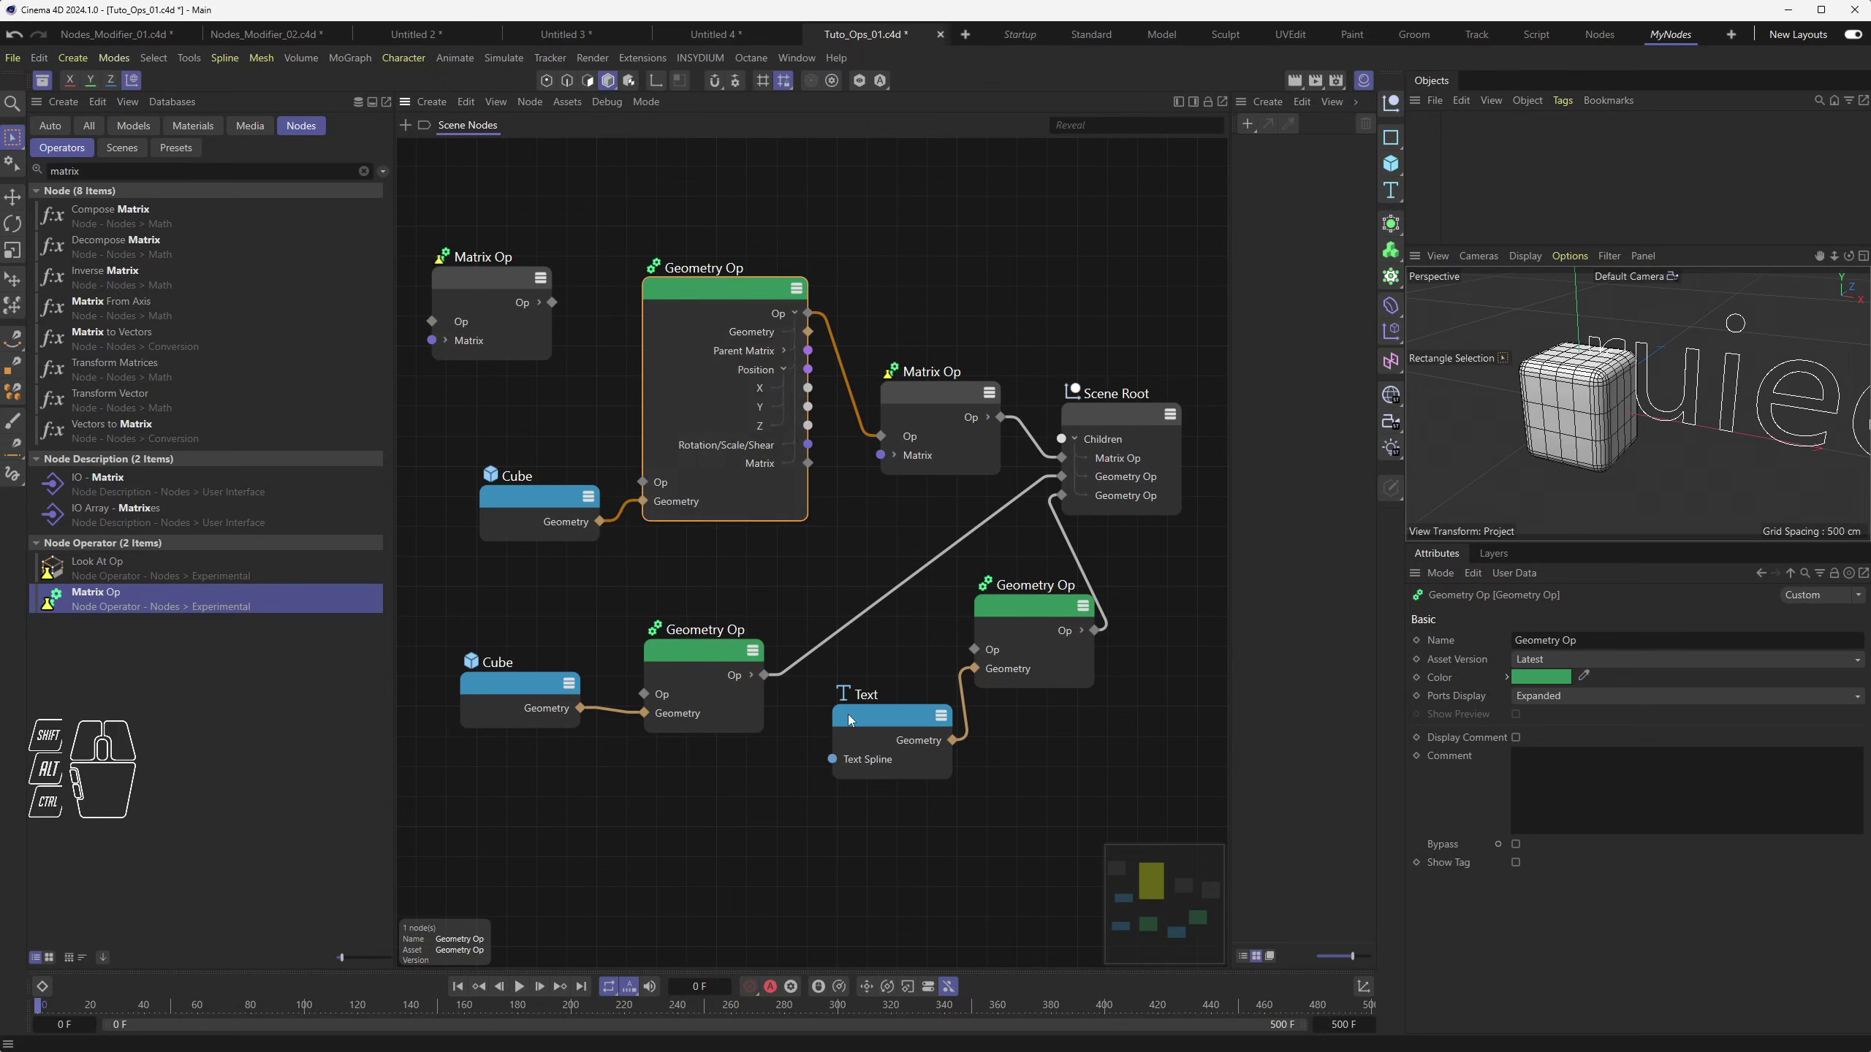
pyautogui.moveTo(851, 720); pyautogui.dragTo(856, 703)
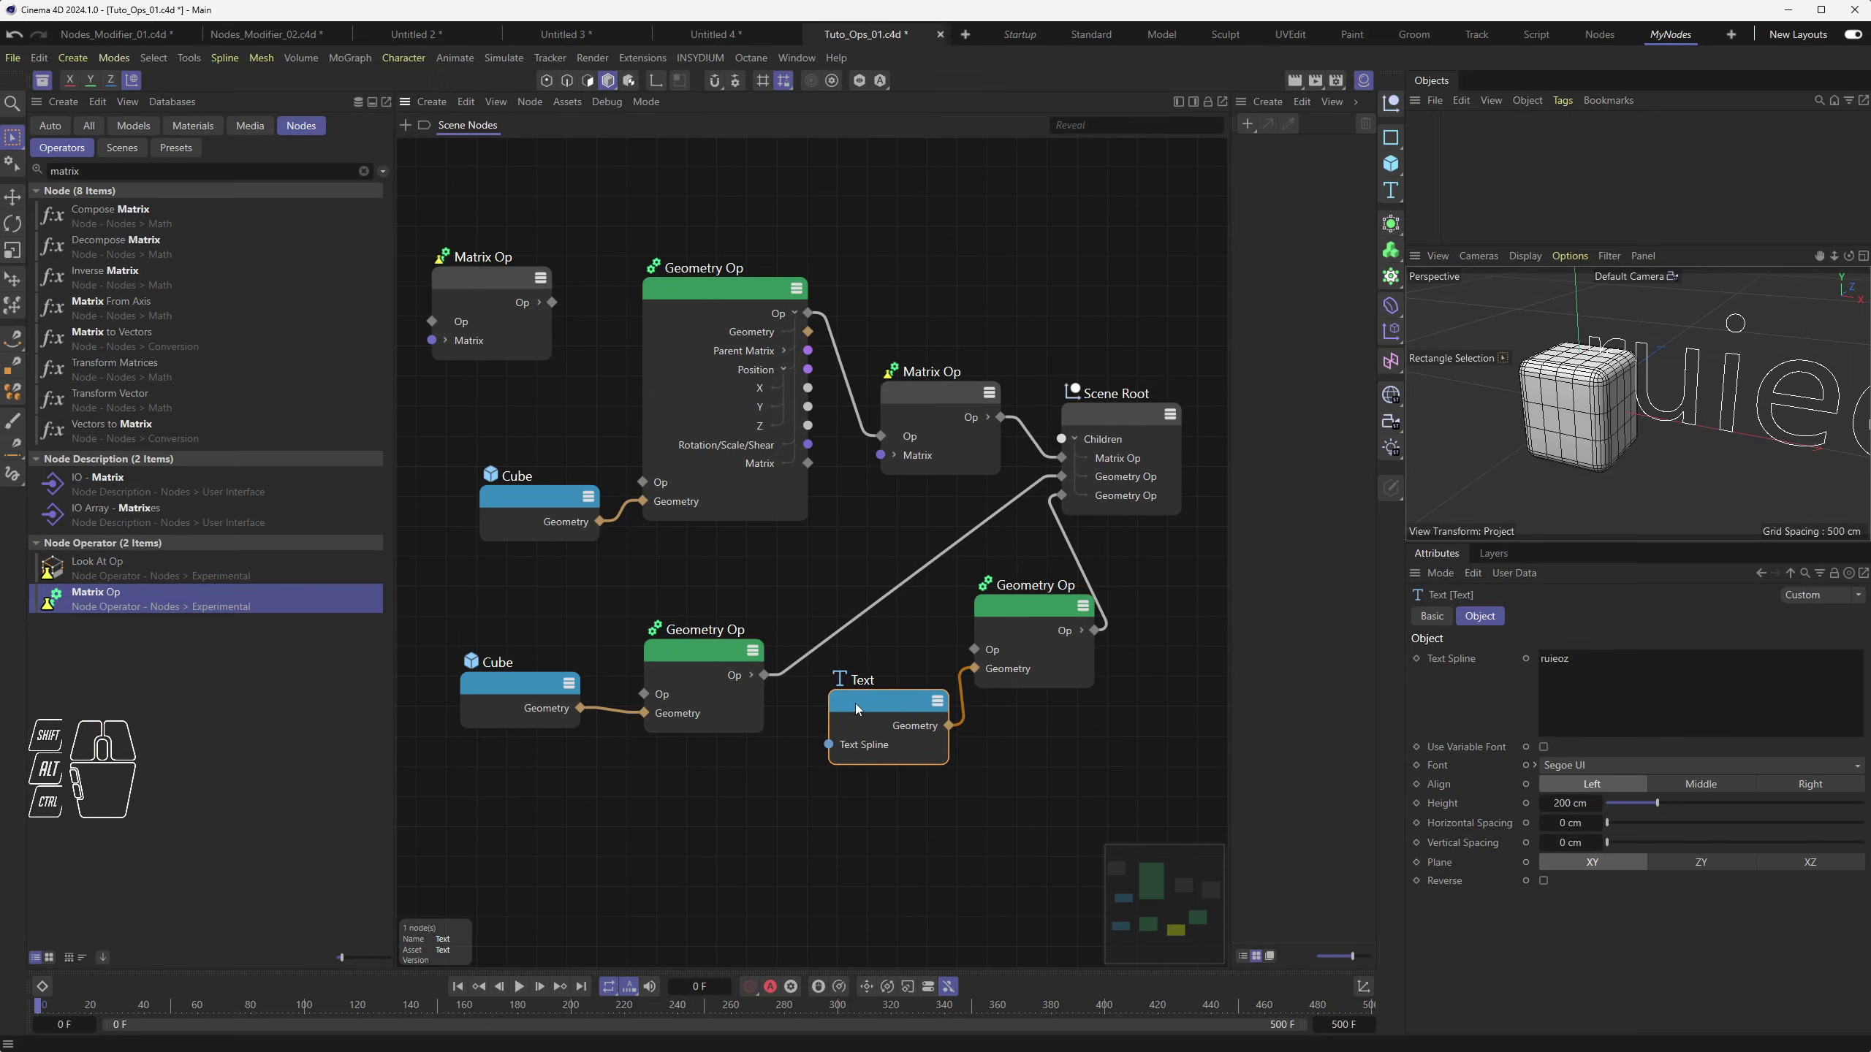
pyautogui.moveTo(808, 388); pyautogui.dragTo(836, 747)
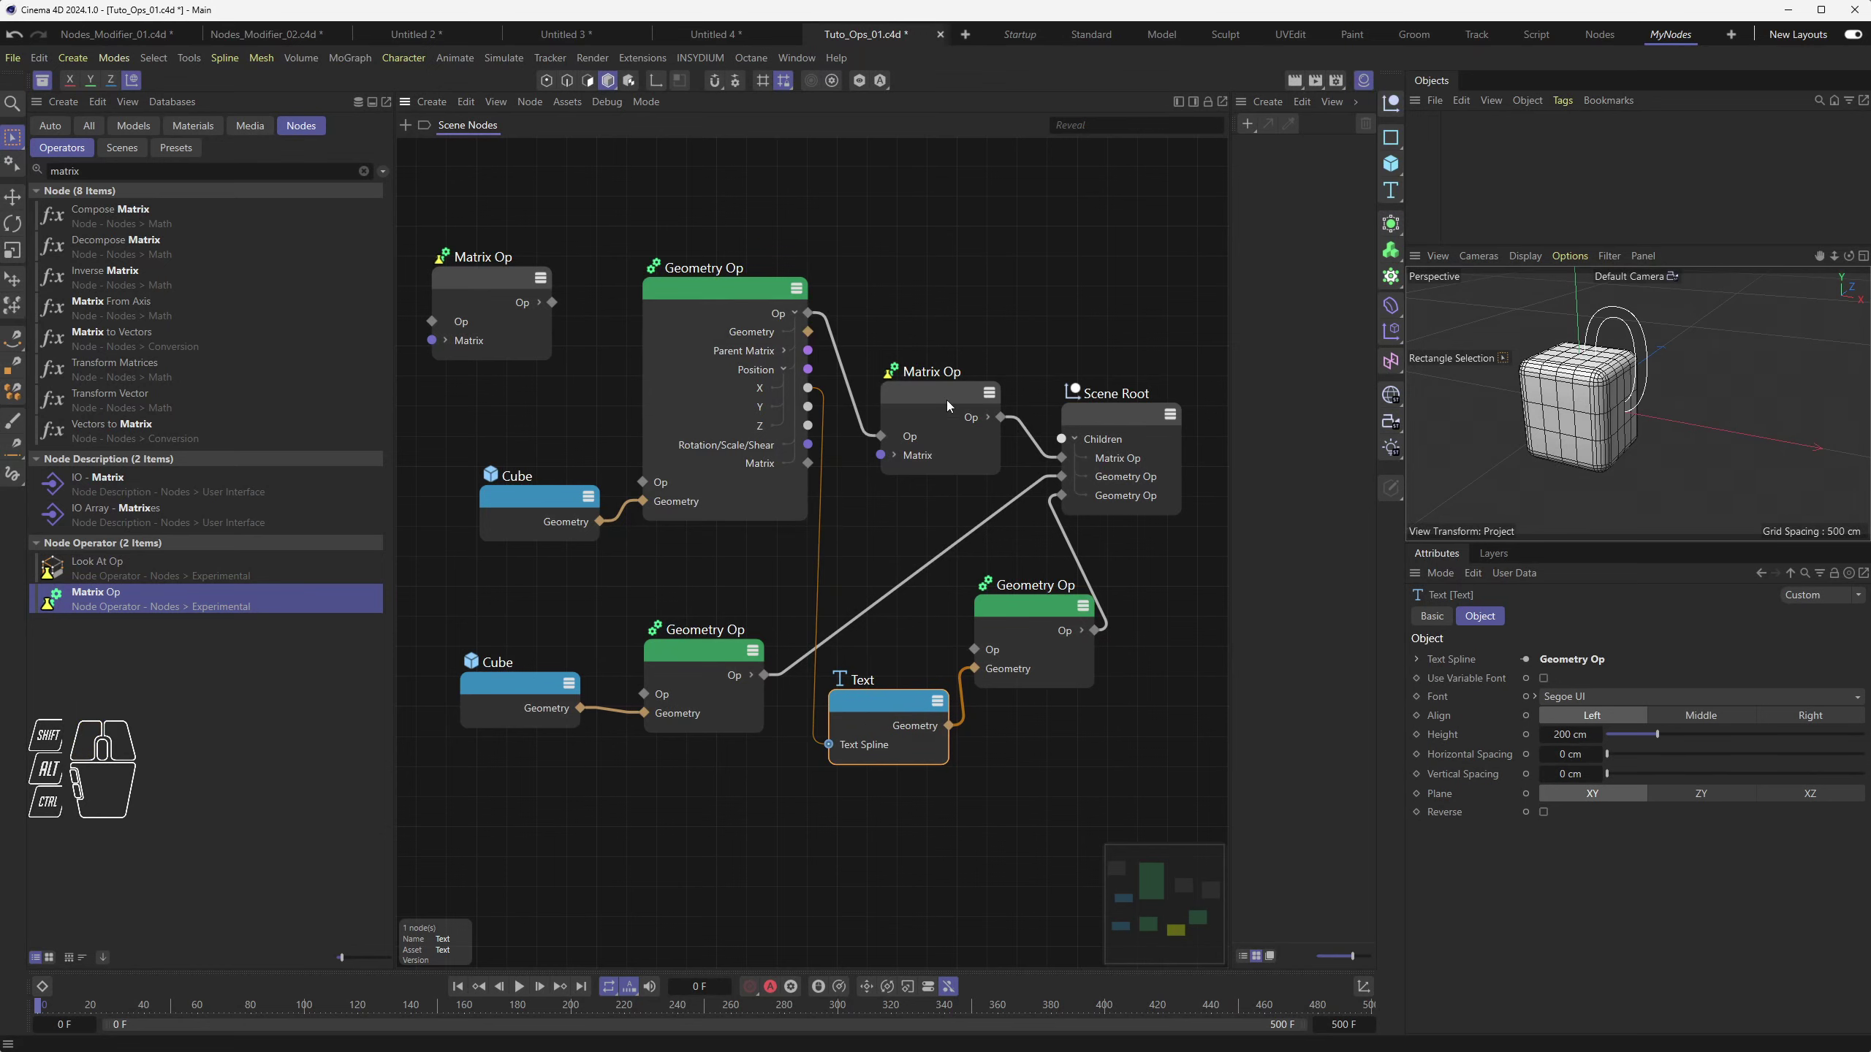
# Set the connected Matrix Op's Matrix . P X value to 210 cm, nudging it and the upper Geometry Op apart
pyautogui.moveTo(924, 389); pyautogui.dragTo(918, 365)
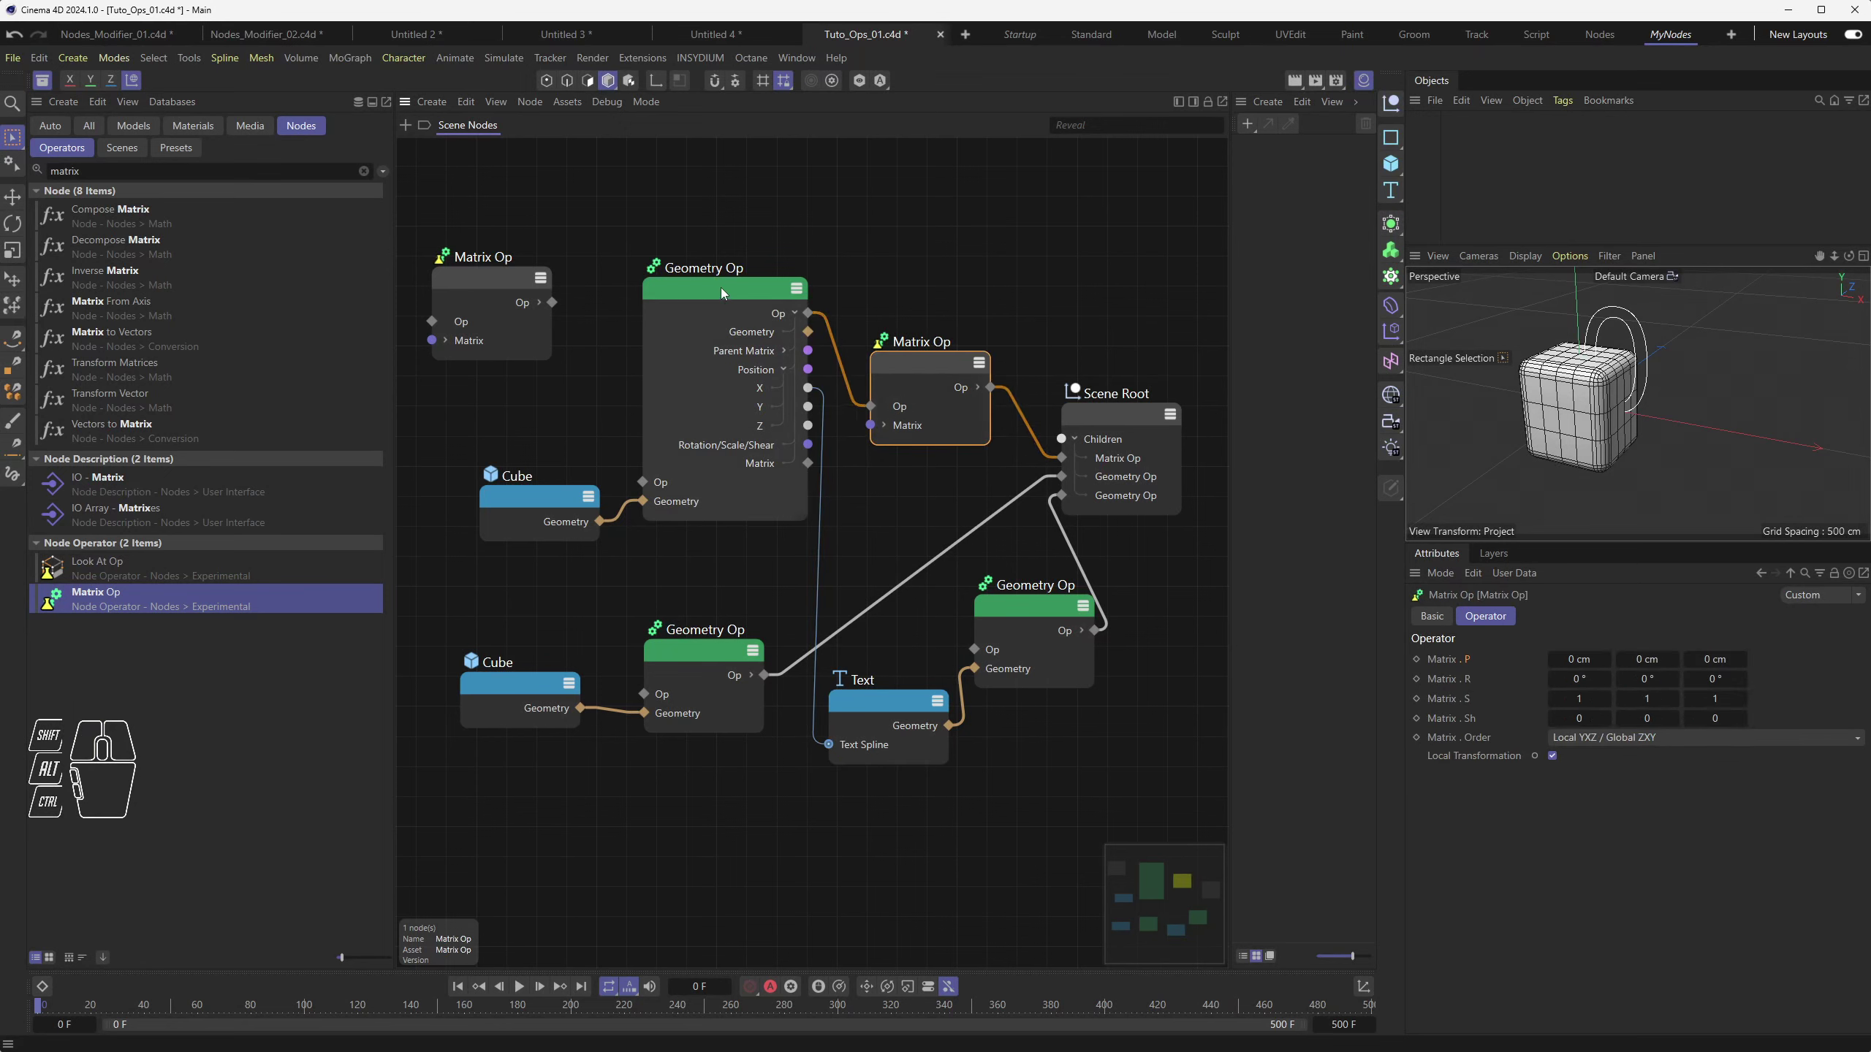
pyautogui.moveTo(713, 287); pyautogui.dragTo(724, 285)
pyautogui.moveTo(937, 363); pyautogui.dragTo(943, 343)
pyautogui.moveTo(1563, 659); pyautogui.dragTo(1664, 659)
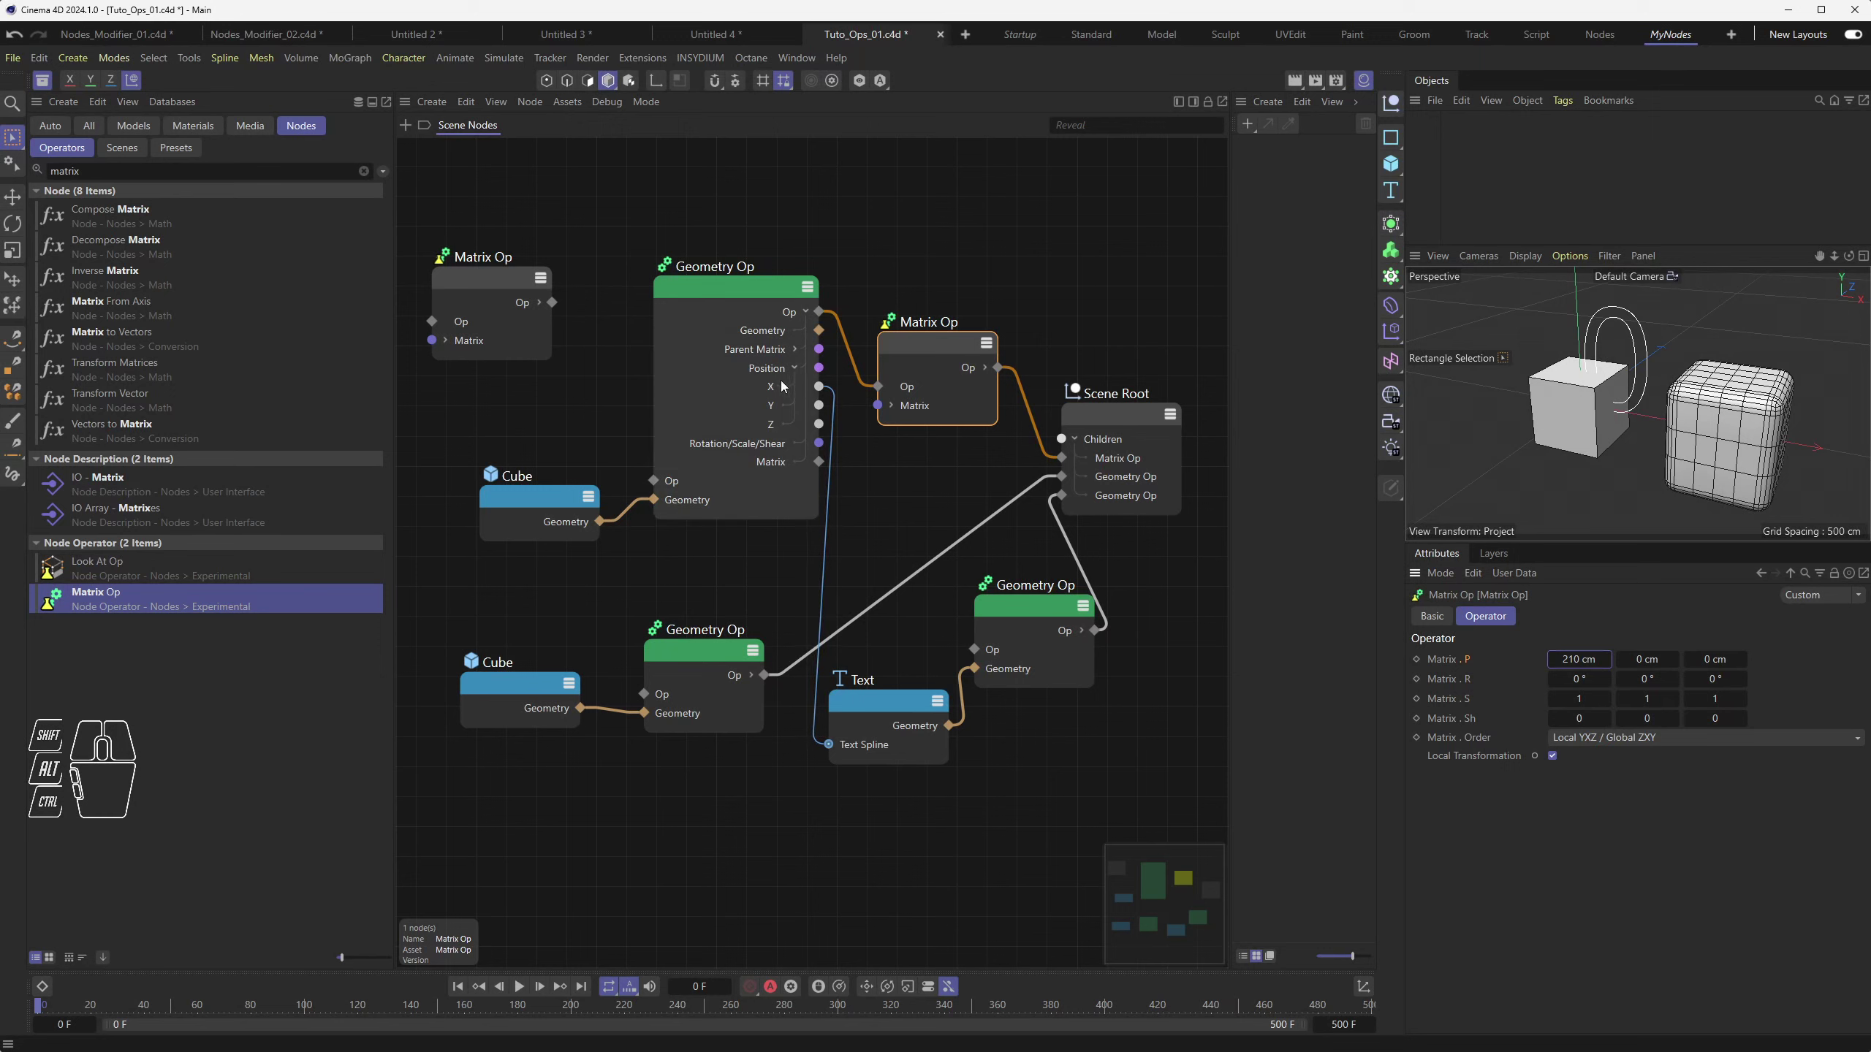
# Set the connected Matrix Op's Matrix . P X value to 150 cm and spread out the upper Geometry Op and Cube
pyautogui.moveTo(718, 278); pyautogui.dragTo(704, 285)
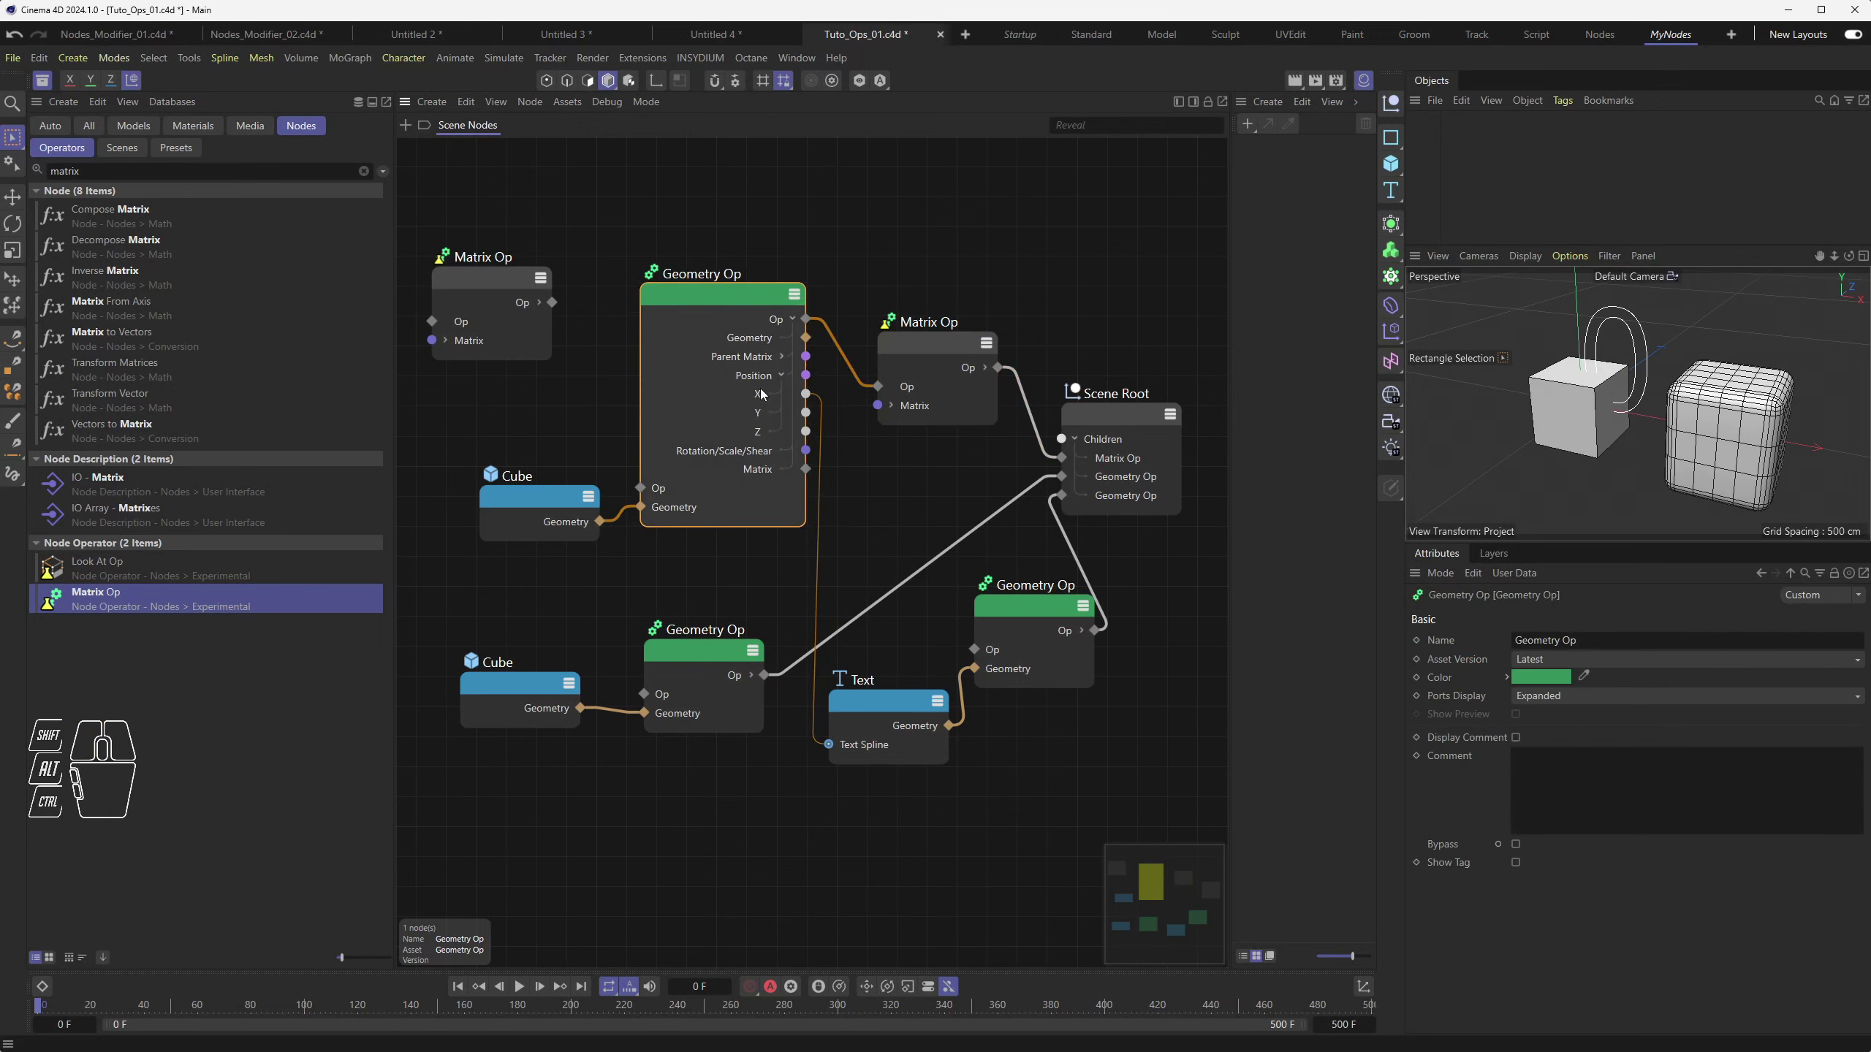
pyautogui.moveTo(927, 342); pyautogui.dragTo(932, 338)
pyautogui.moveTo(1576, 659)
pyautogui.mouseDown()
pyautogui.moveTo(1539, 659)
pyautogui.moveTo(1568, 660)
pyautogui.mouseUp()
pyautogui.moveTo(950, 356); pyautogui.dragTo(917, 340)
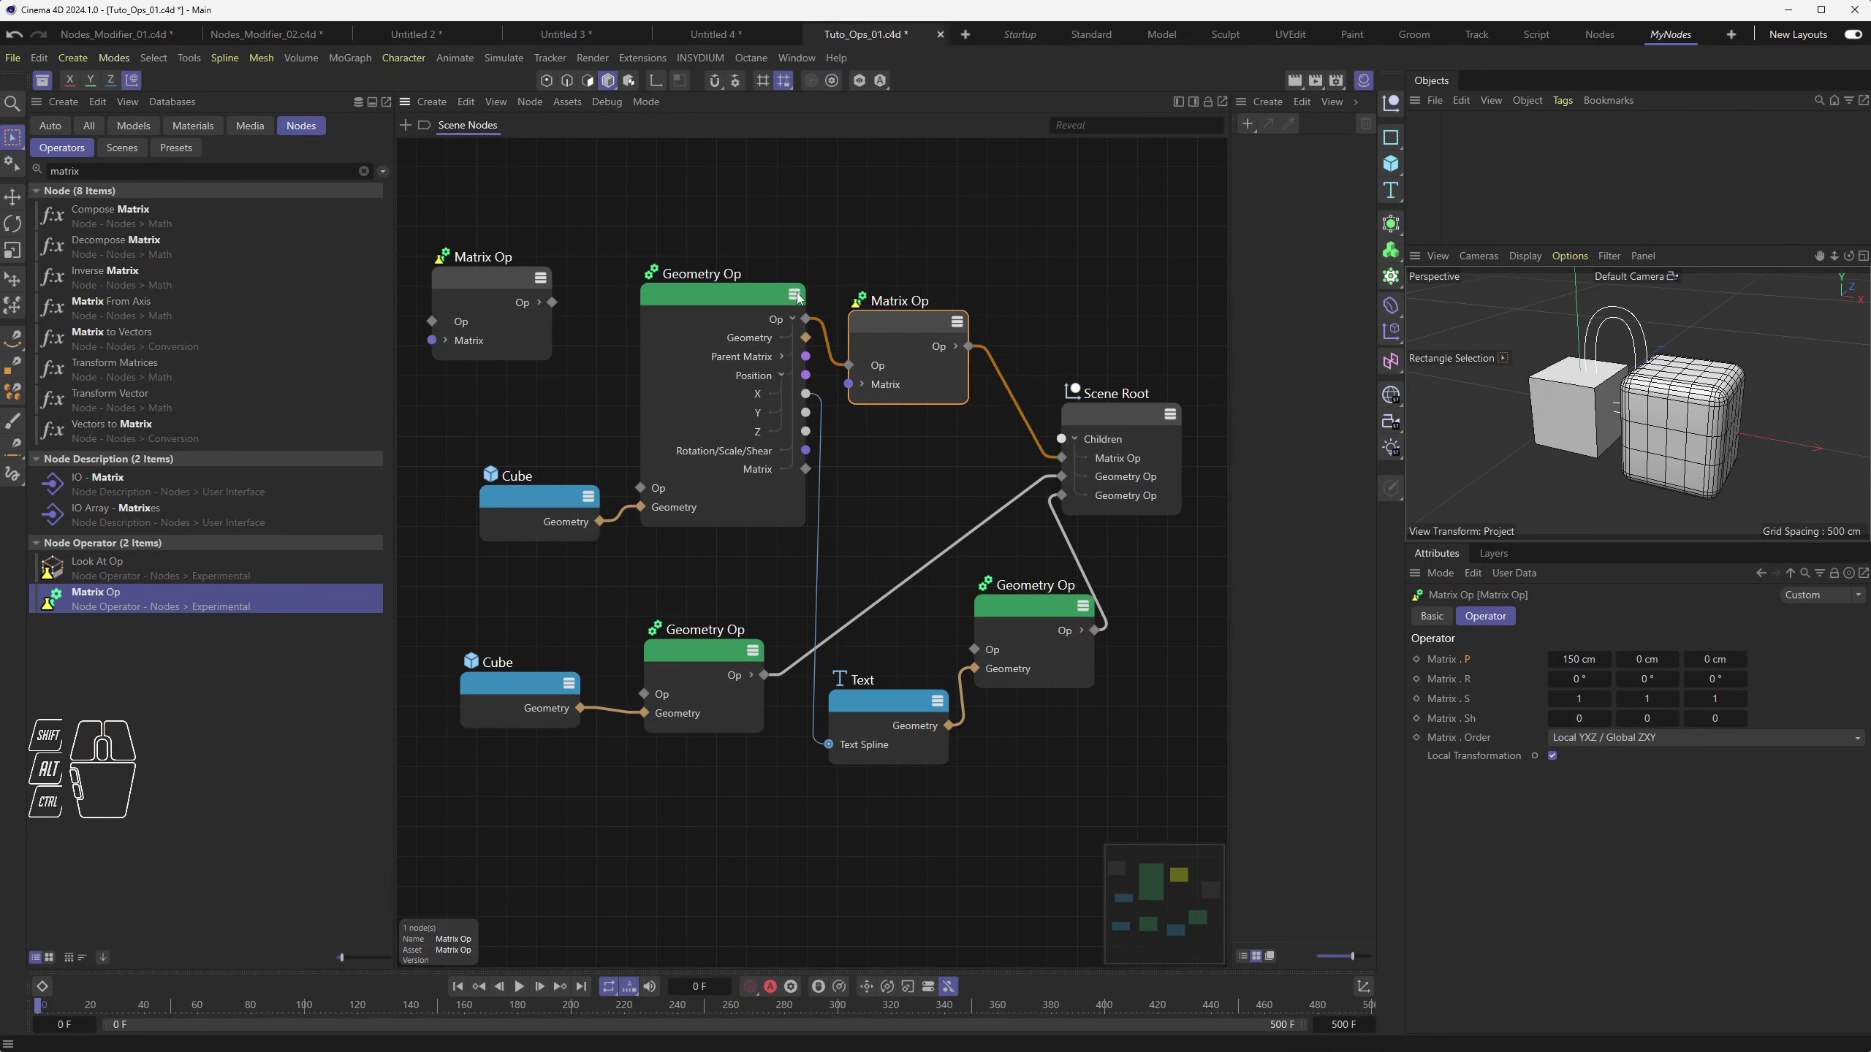
pyautogui.moveTo(742, 293); pyautogui.dragTo(687, 282)
pyautogui.moveTo(538, 502); pyautogui.dragTo(484, 500)
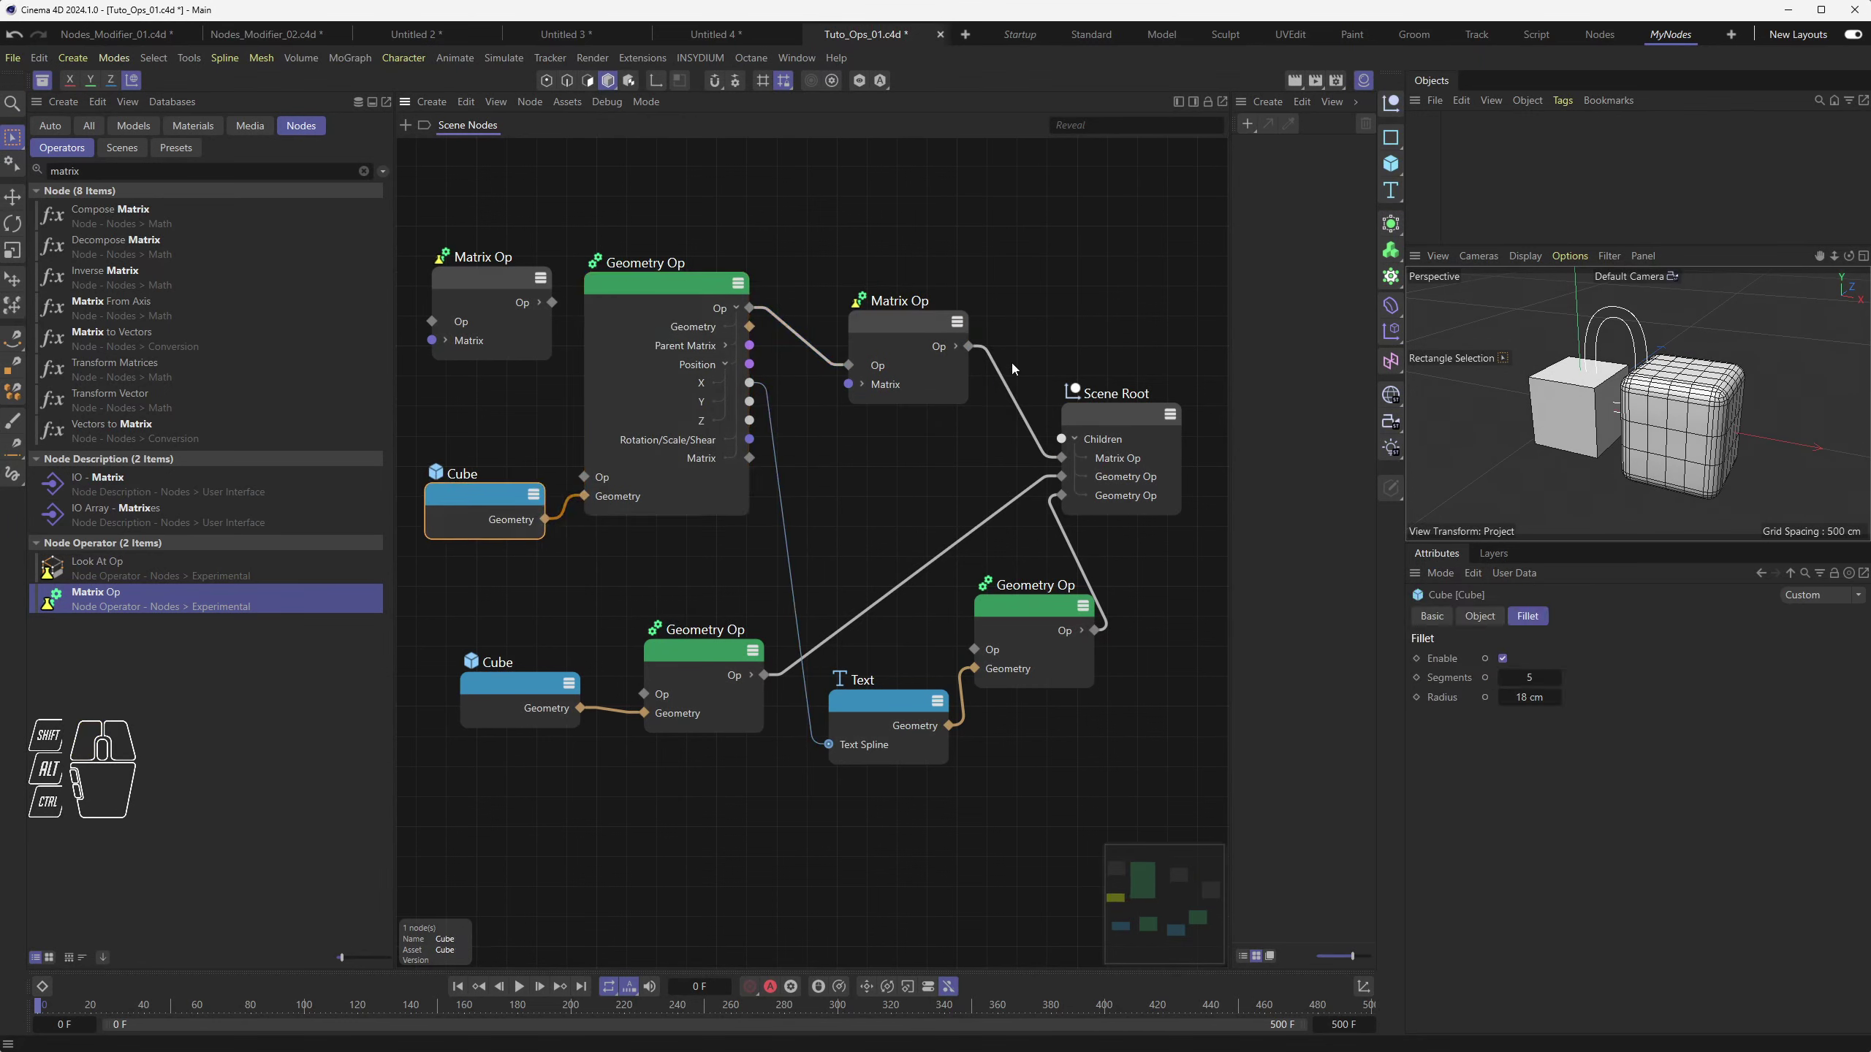
# Expand the connected Matrix Op's Matrix and Translation outputs and connect Translation X to the Text node's Text Spline input
pyautogui.click(955, 347)
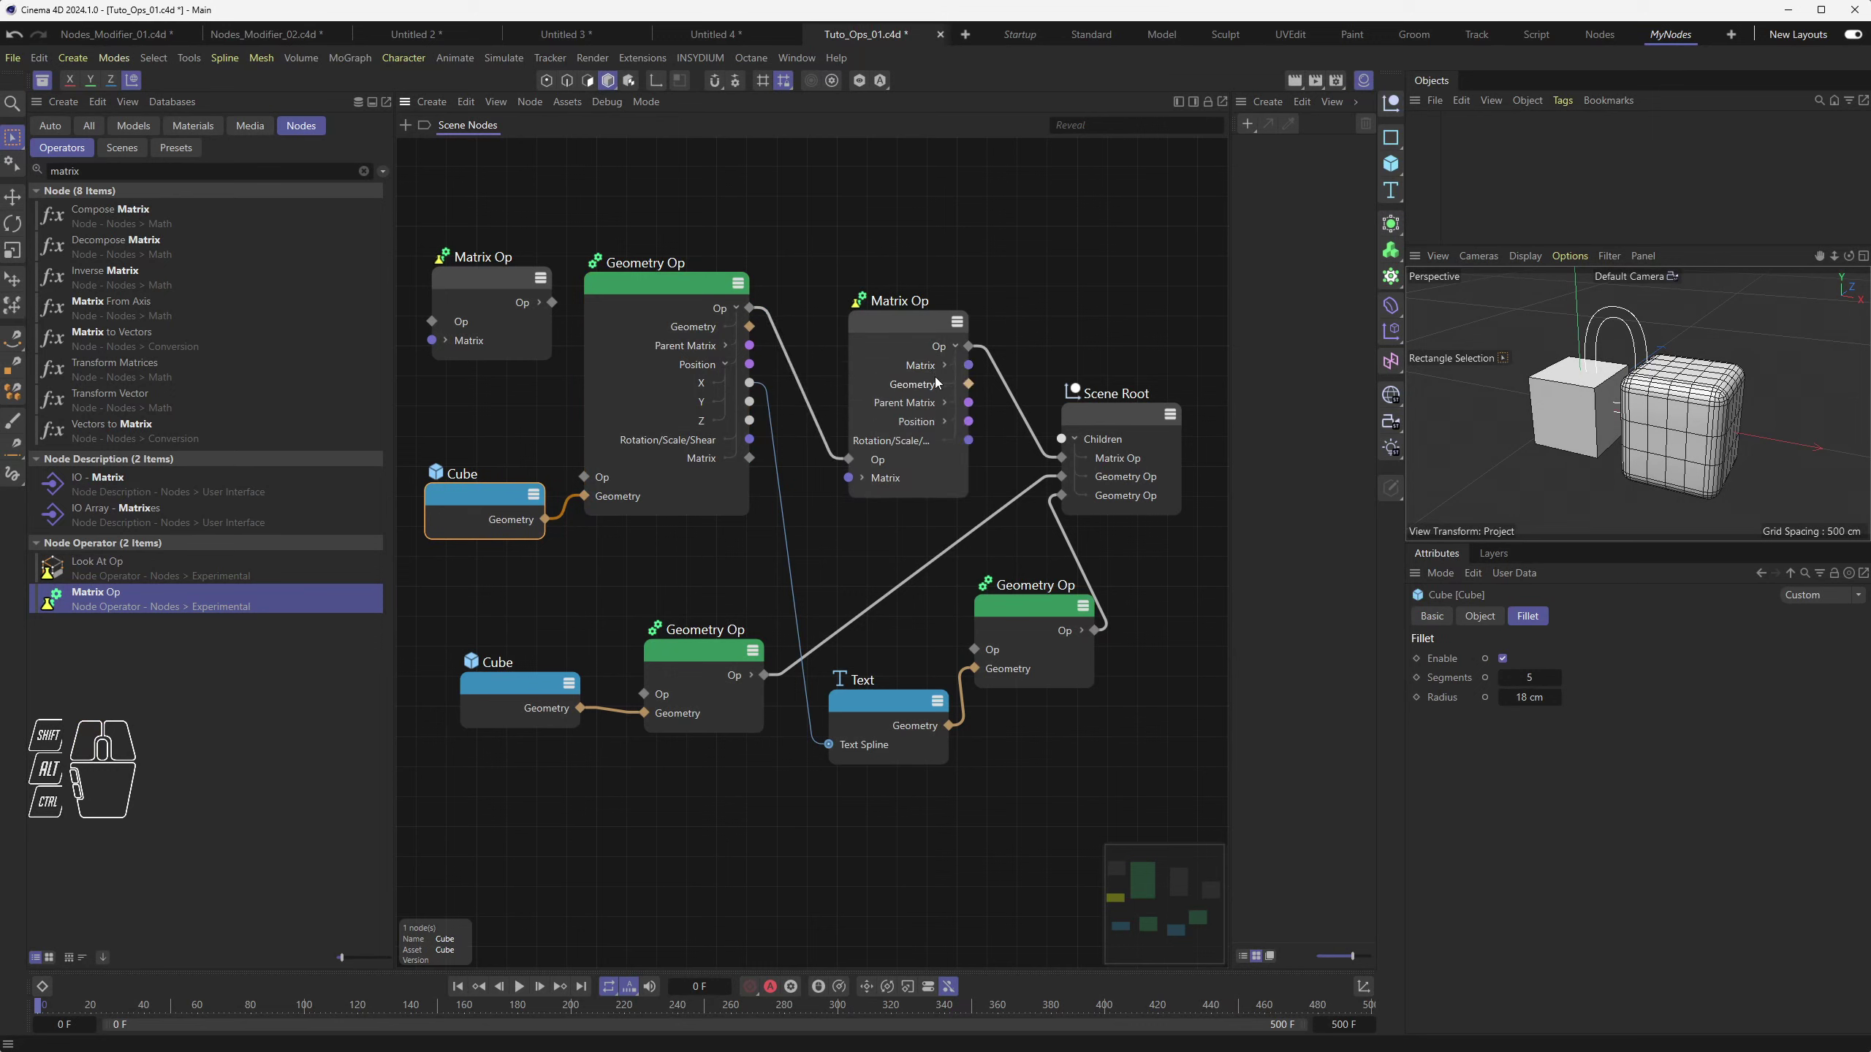
pyautogui.click(944, 365)
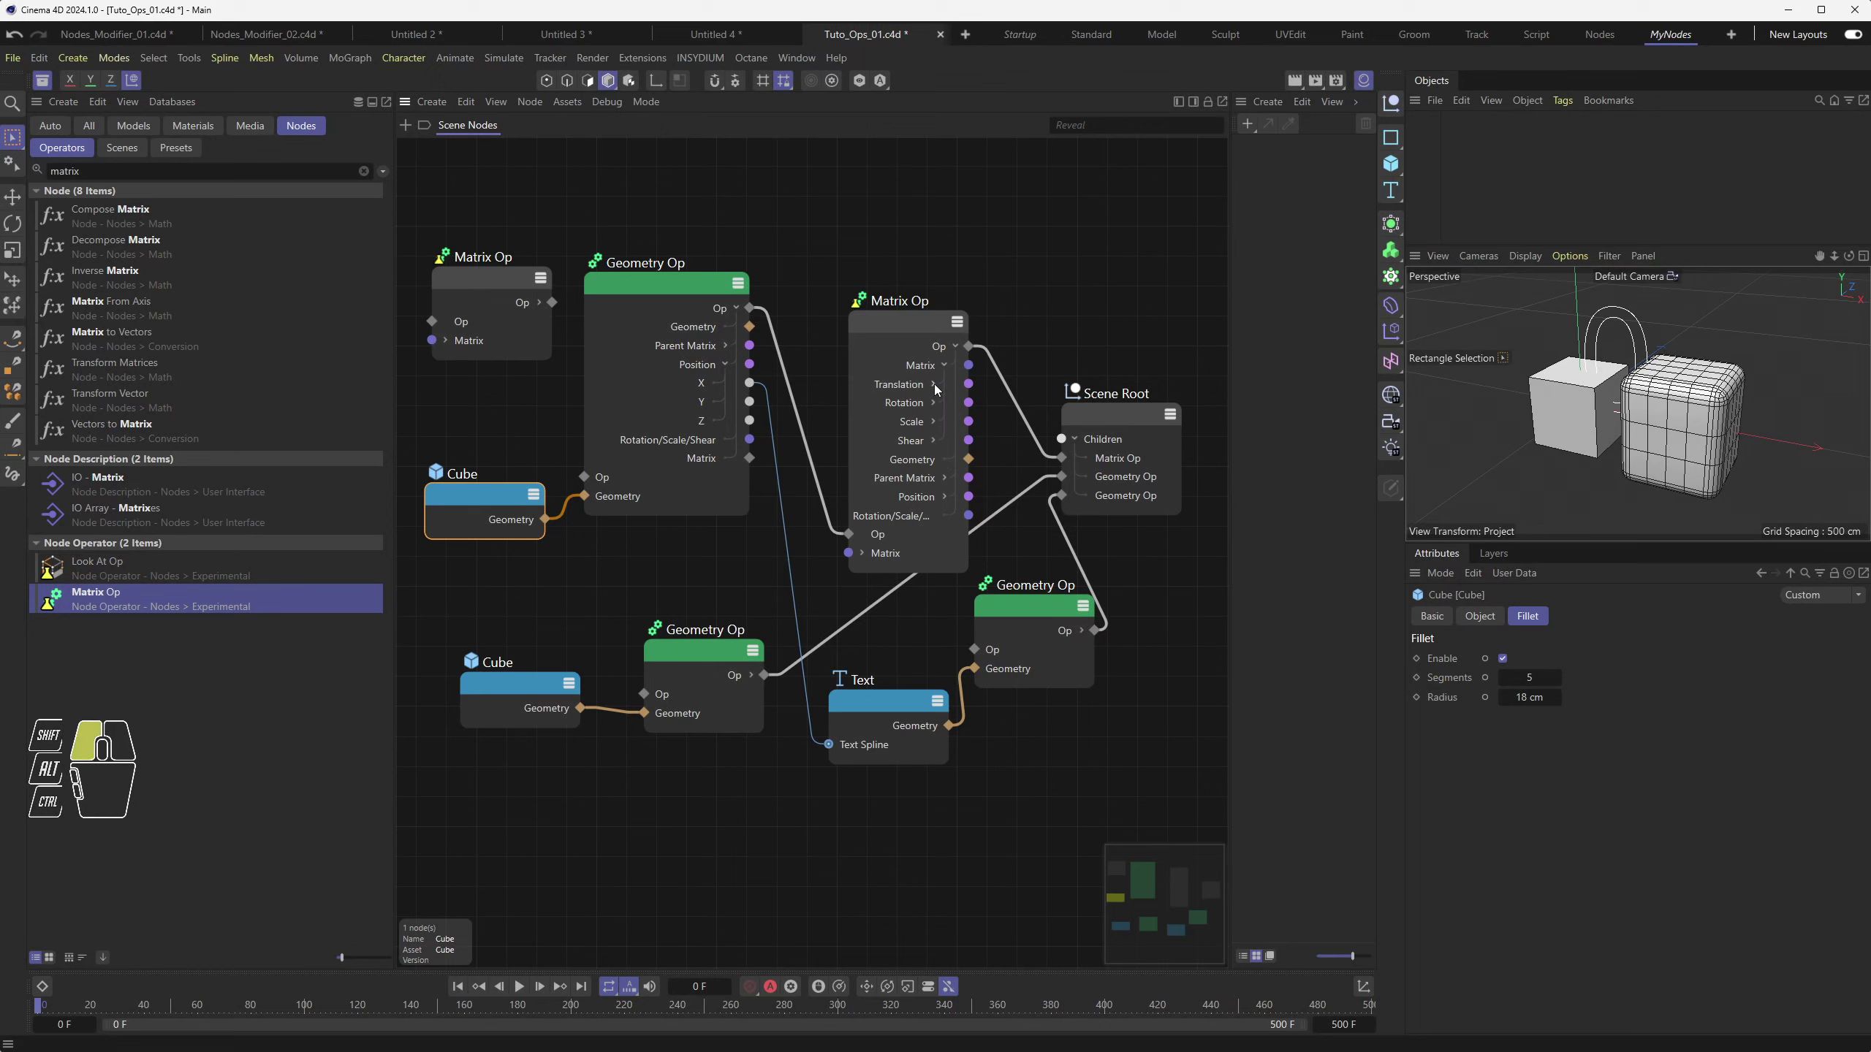
pyautogui.click(934, 384)
pyautogui.moveTo(909, 405); pyautogui.dragTo(829, 744)
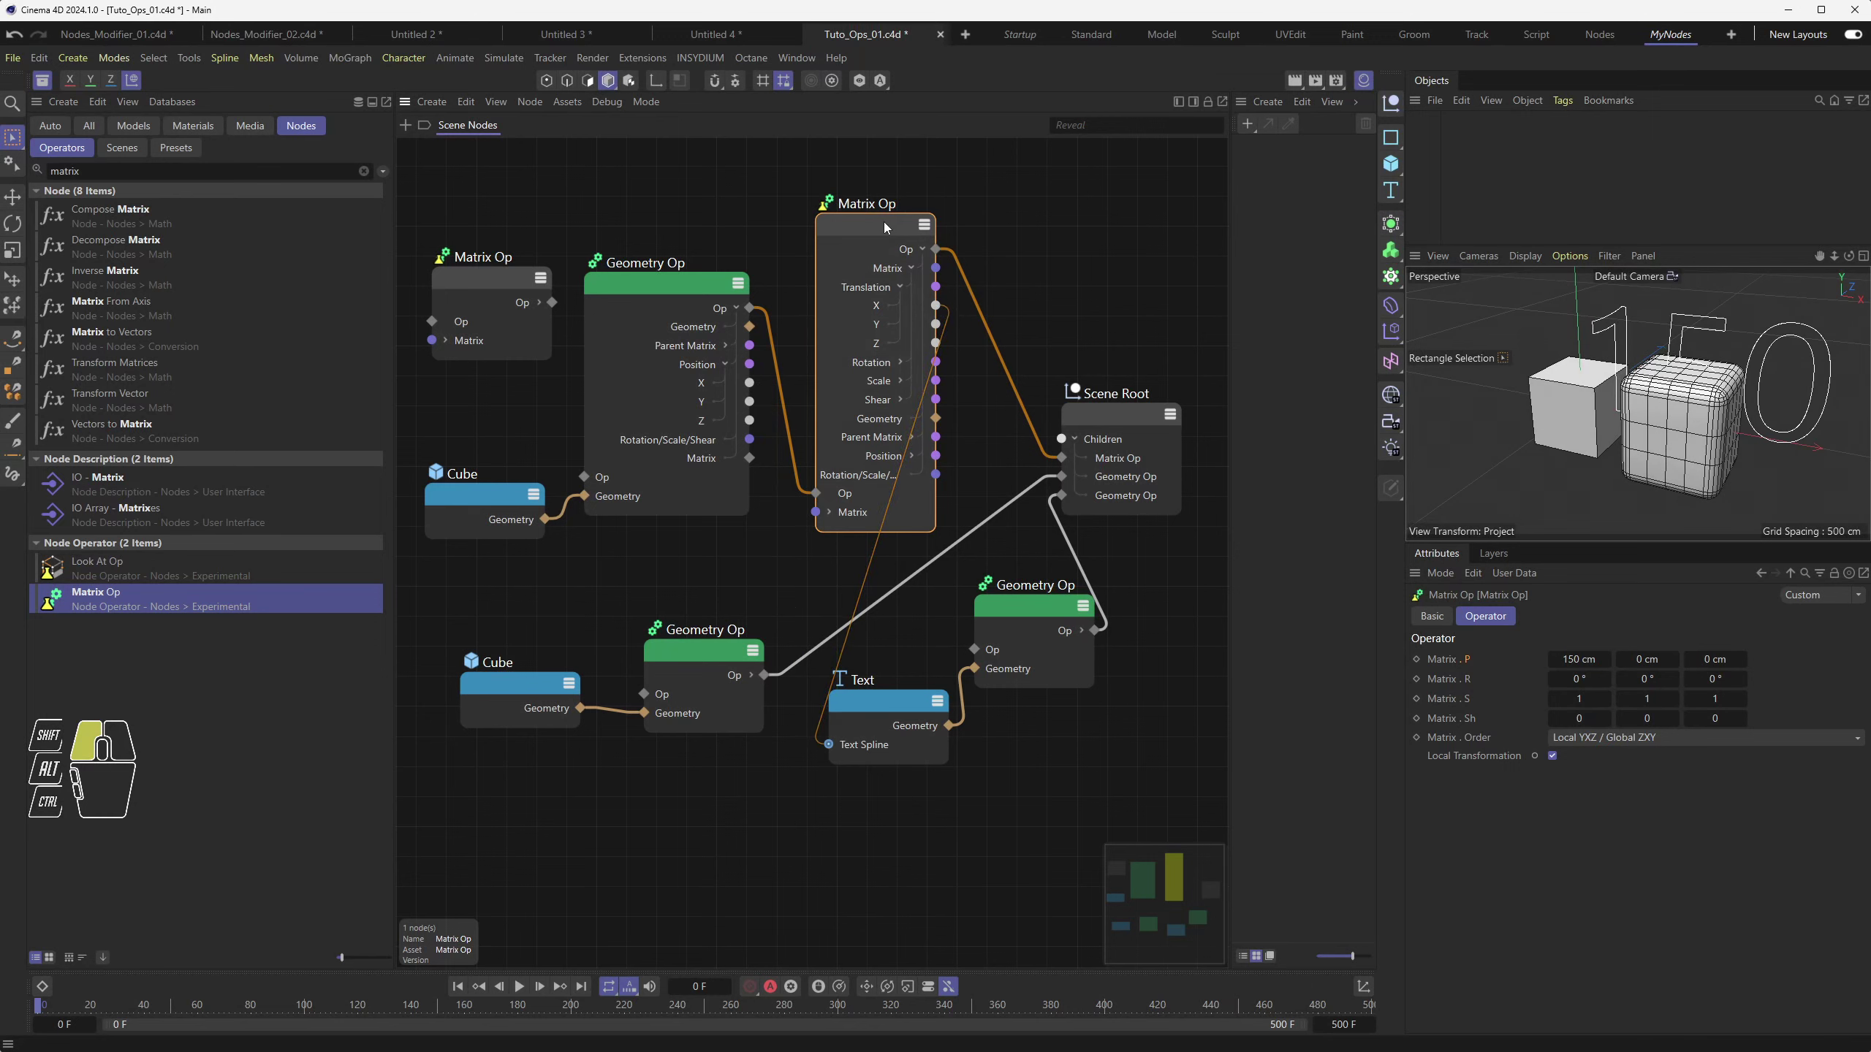
# Set the Matrix . P X value of the Matrix Op driving the text to 149 cm
pyautogui.moveTo(883, 223); pyautogui.dragTo(875, 214)
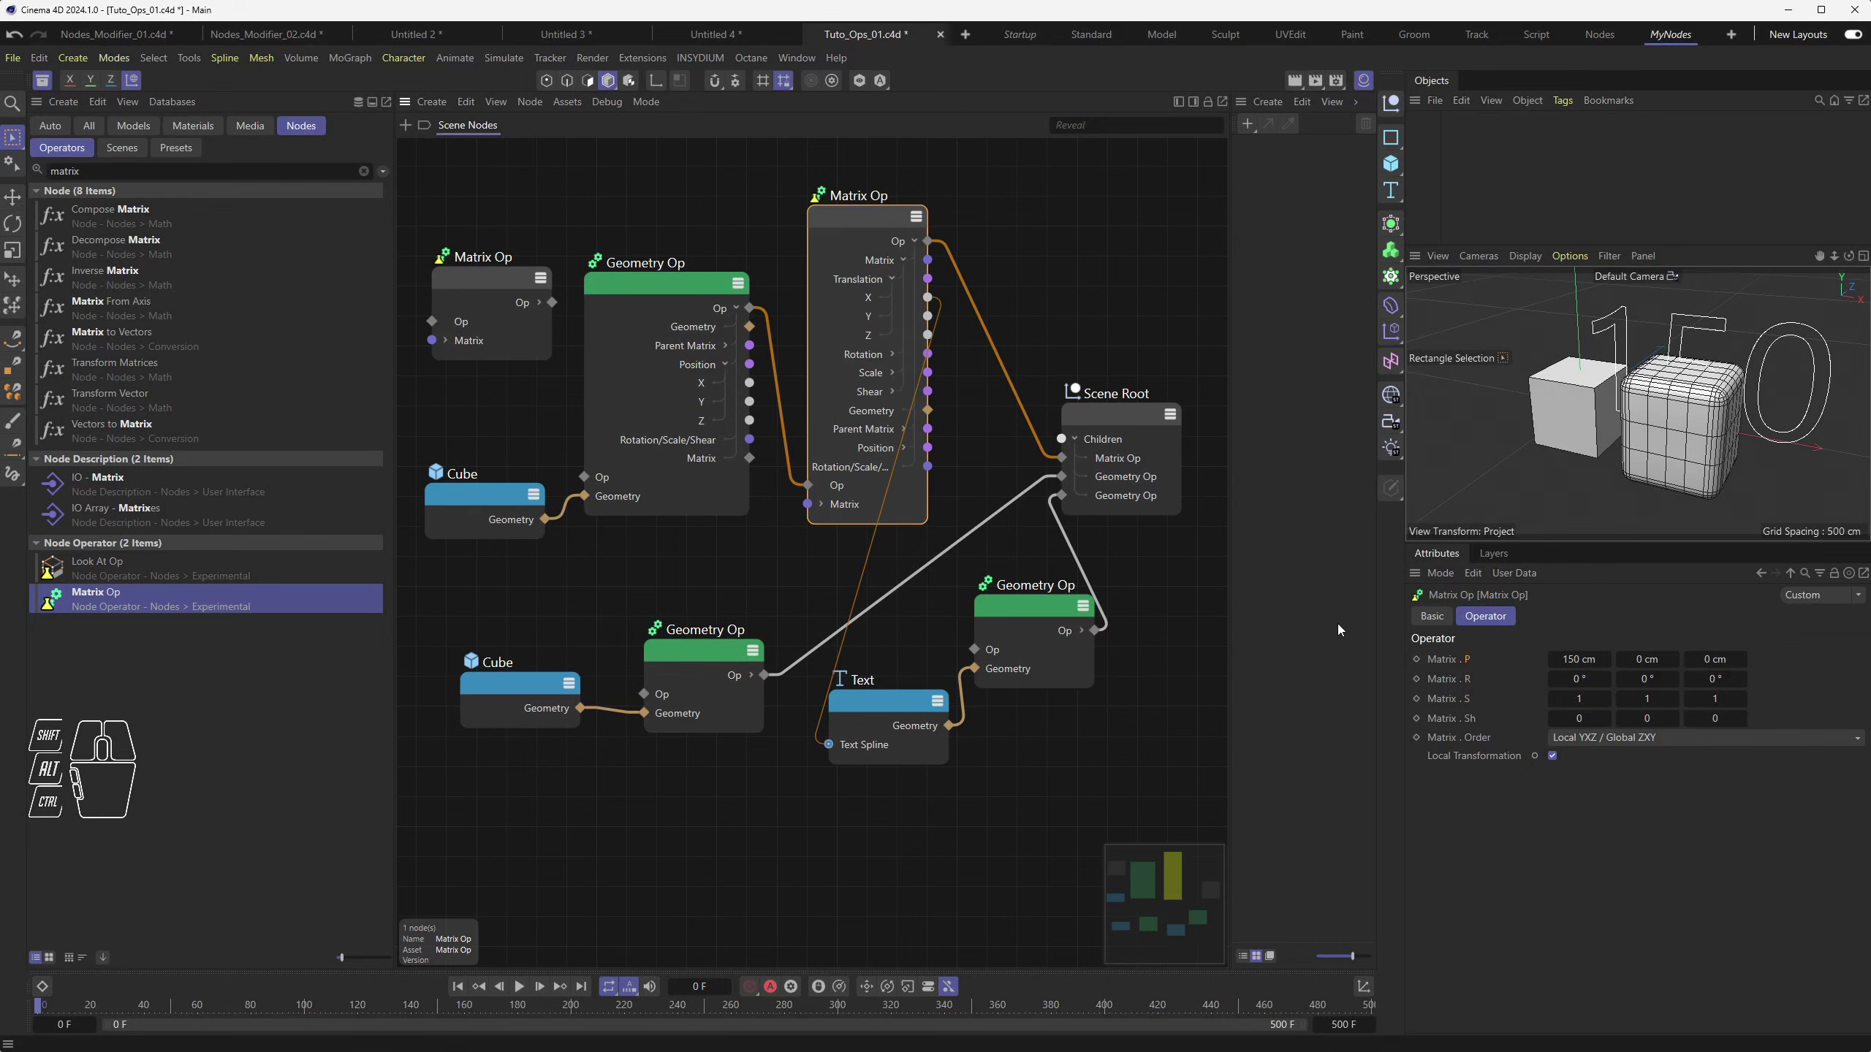
pyautogui.moveTo(1580, 660)
pyautogui.mouseDown()
pyautogui.moveTo(1643, 660)
pyautogui.moveTo(1368, 660)
pyautogui.moveTo(1609, 660)
pyautogui.moveTo(1557, 660)
pyautogui.moveTo(1579, 660)
pyautogui.mouseUp()
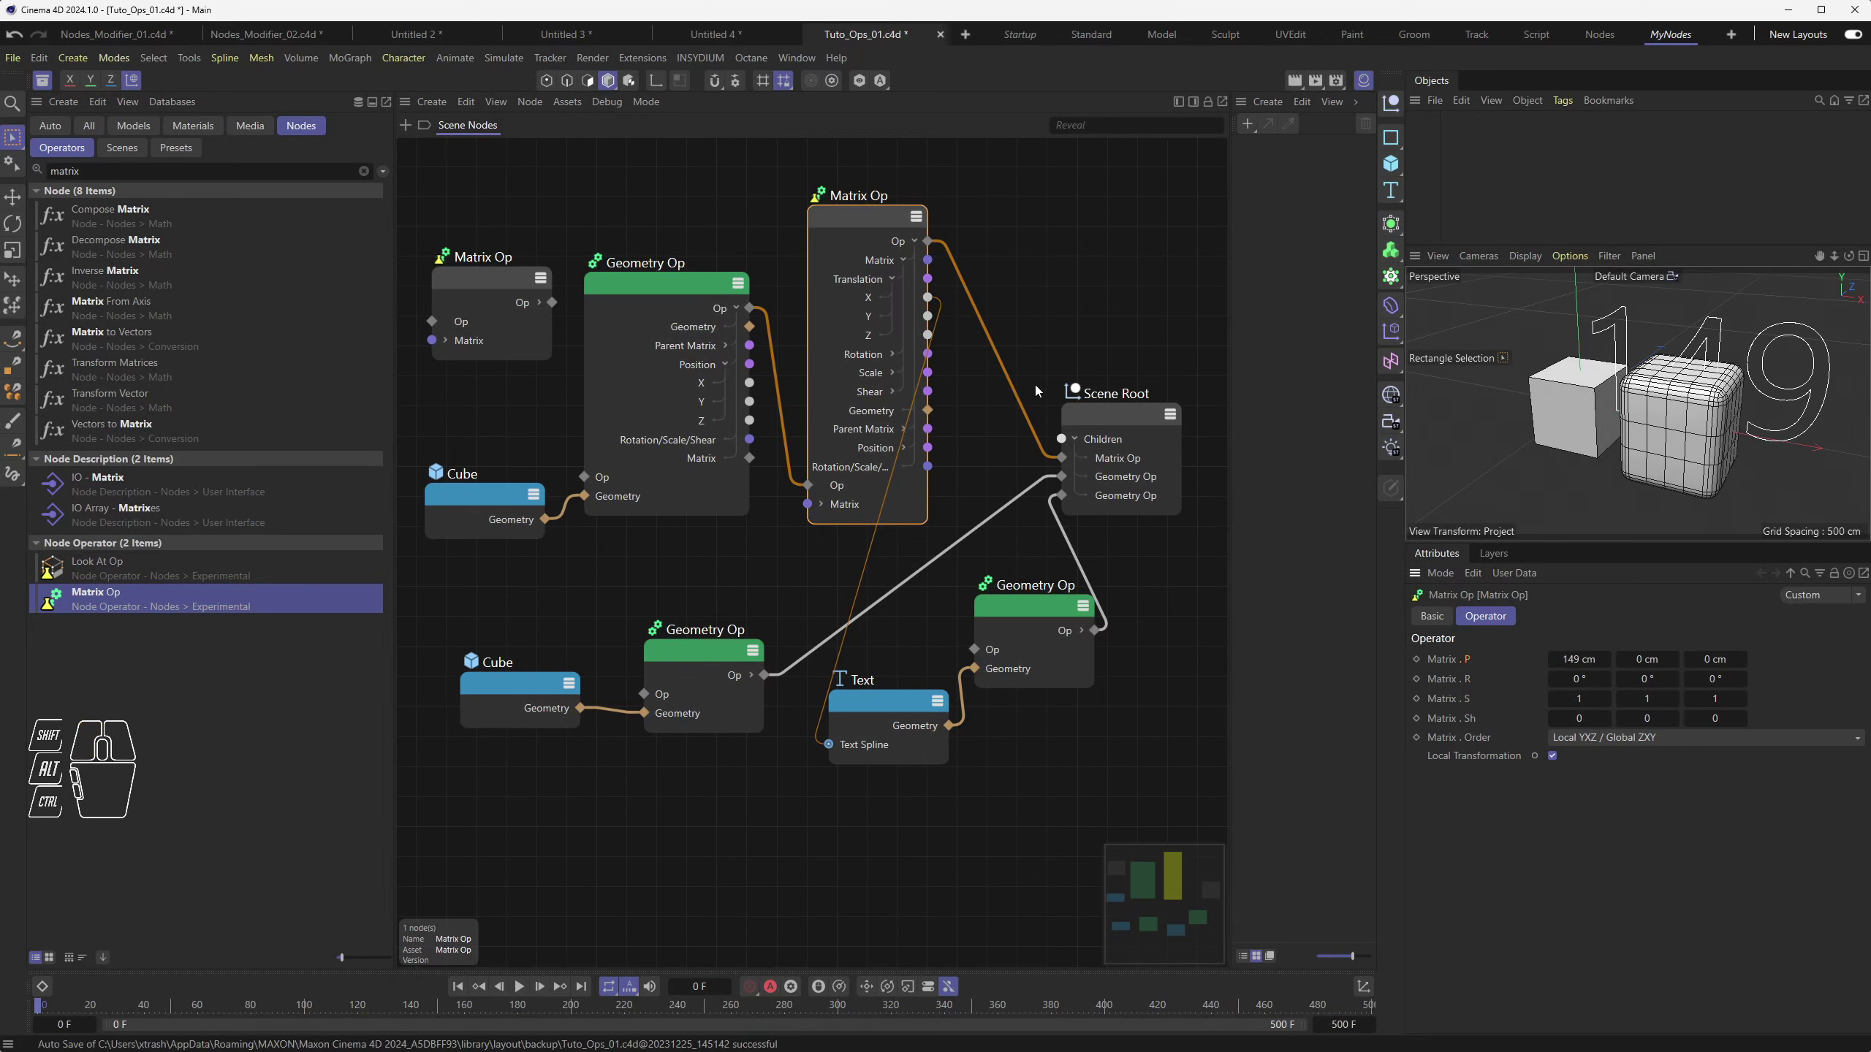
# Widen the node editor and spread out the upper Cube, Text, upper Geometry Op and Scene Root nodes
pyautogui.moveTo(486, 498); pyautogui.dragTo(482, 494)
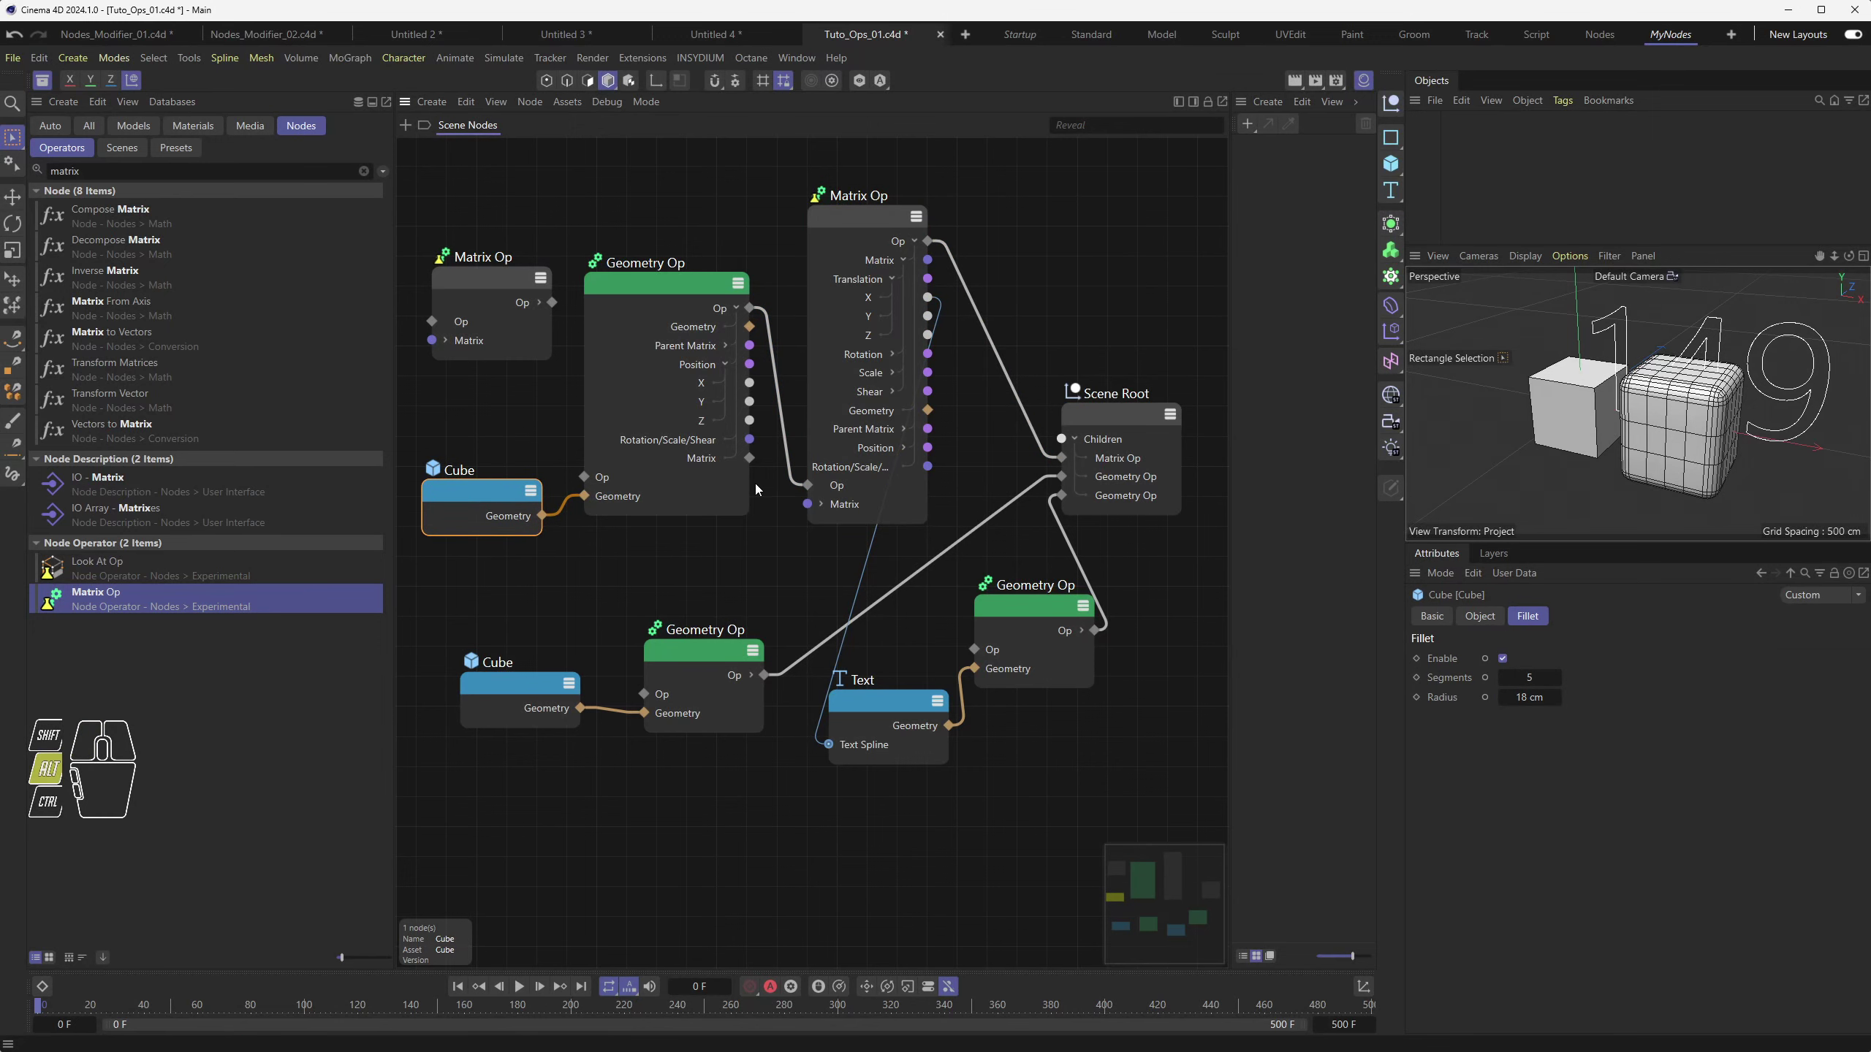
pyautogui.keyDown('alt'); pyautogui.moveTo(755, 484); pyautogui.dragTo(765, 479, button='middle'); pyautogui.keyUp('alt')
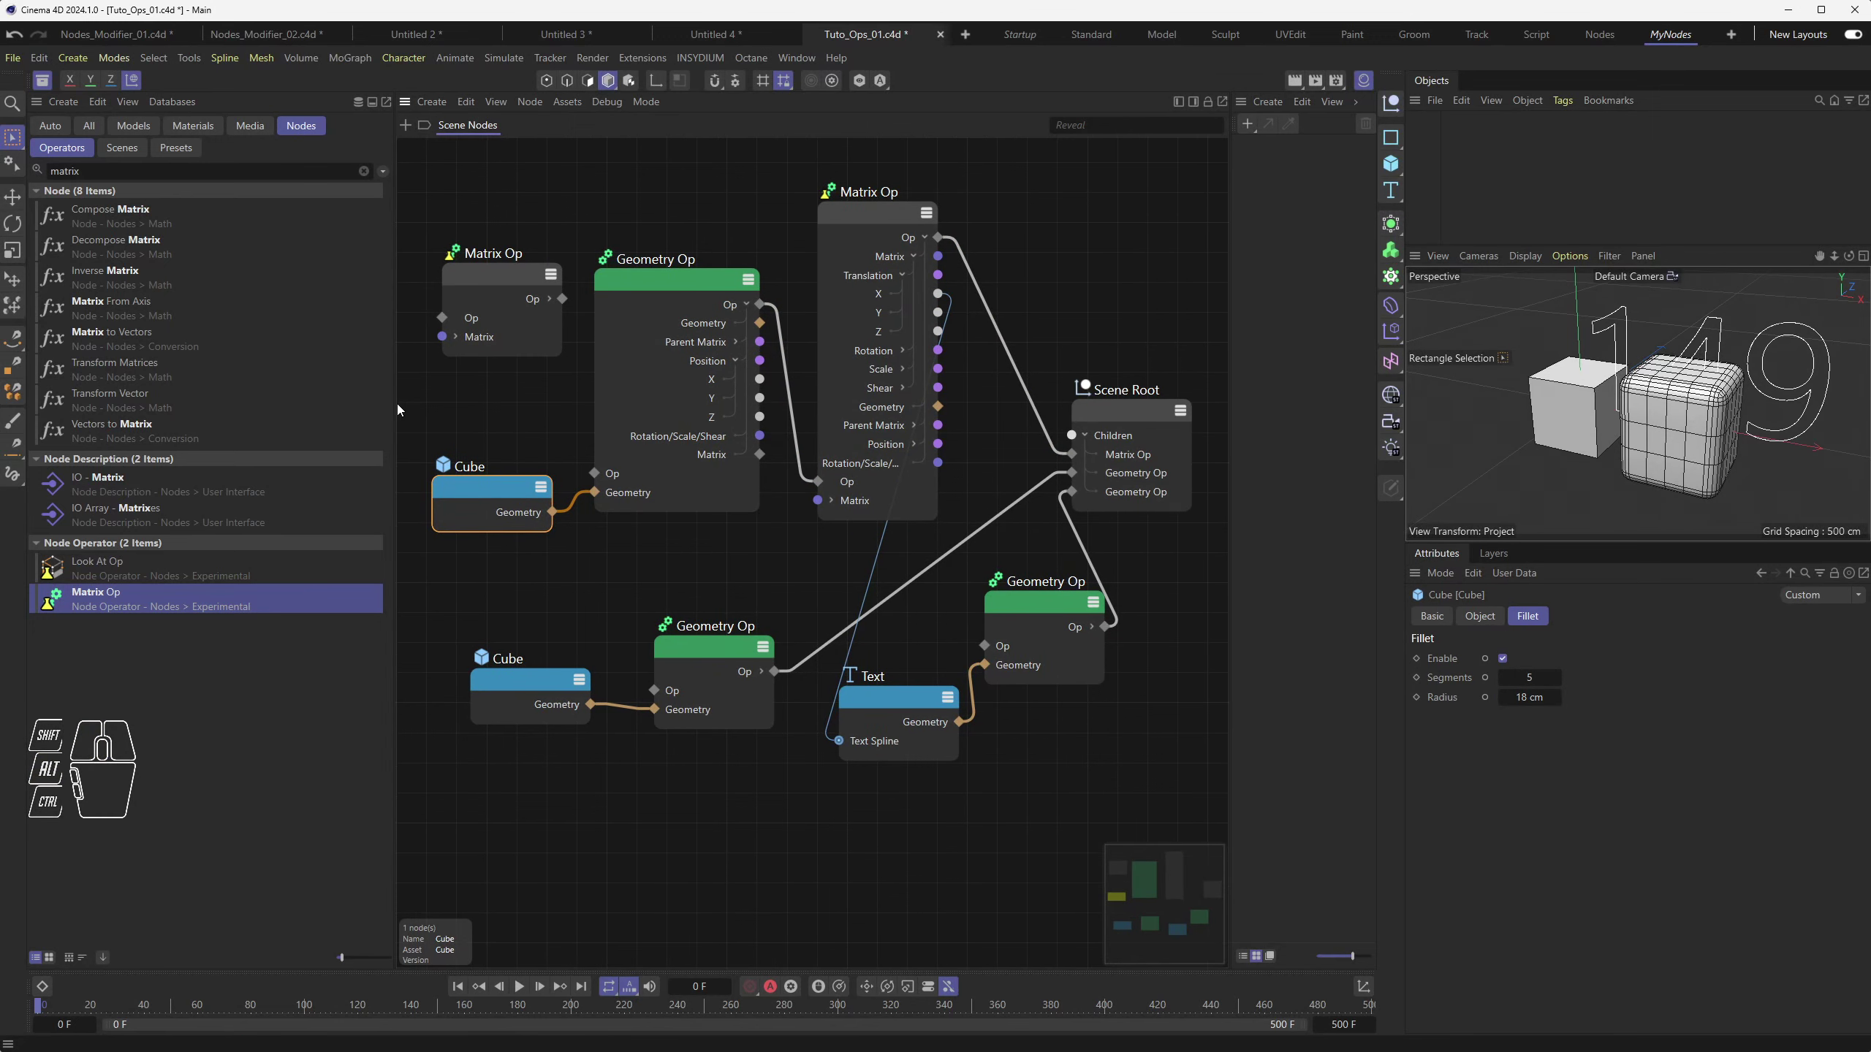
pyautogui.moveTo(397, 404); pyautogui.dragTo(339, 409)
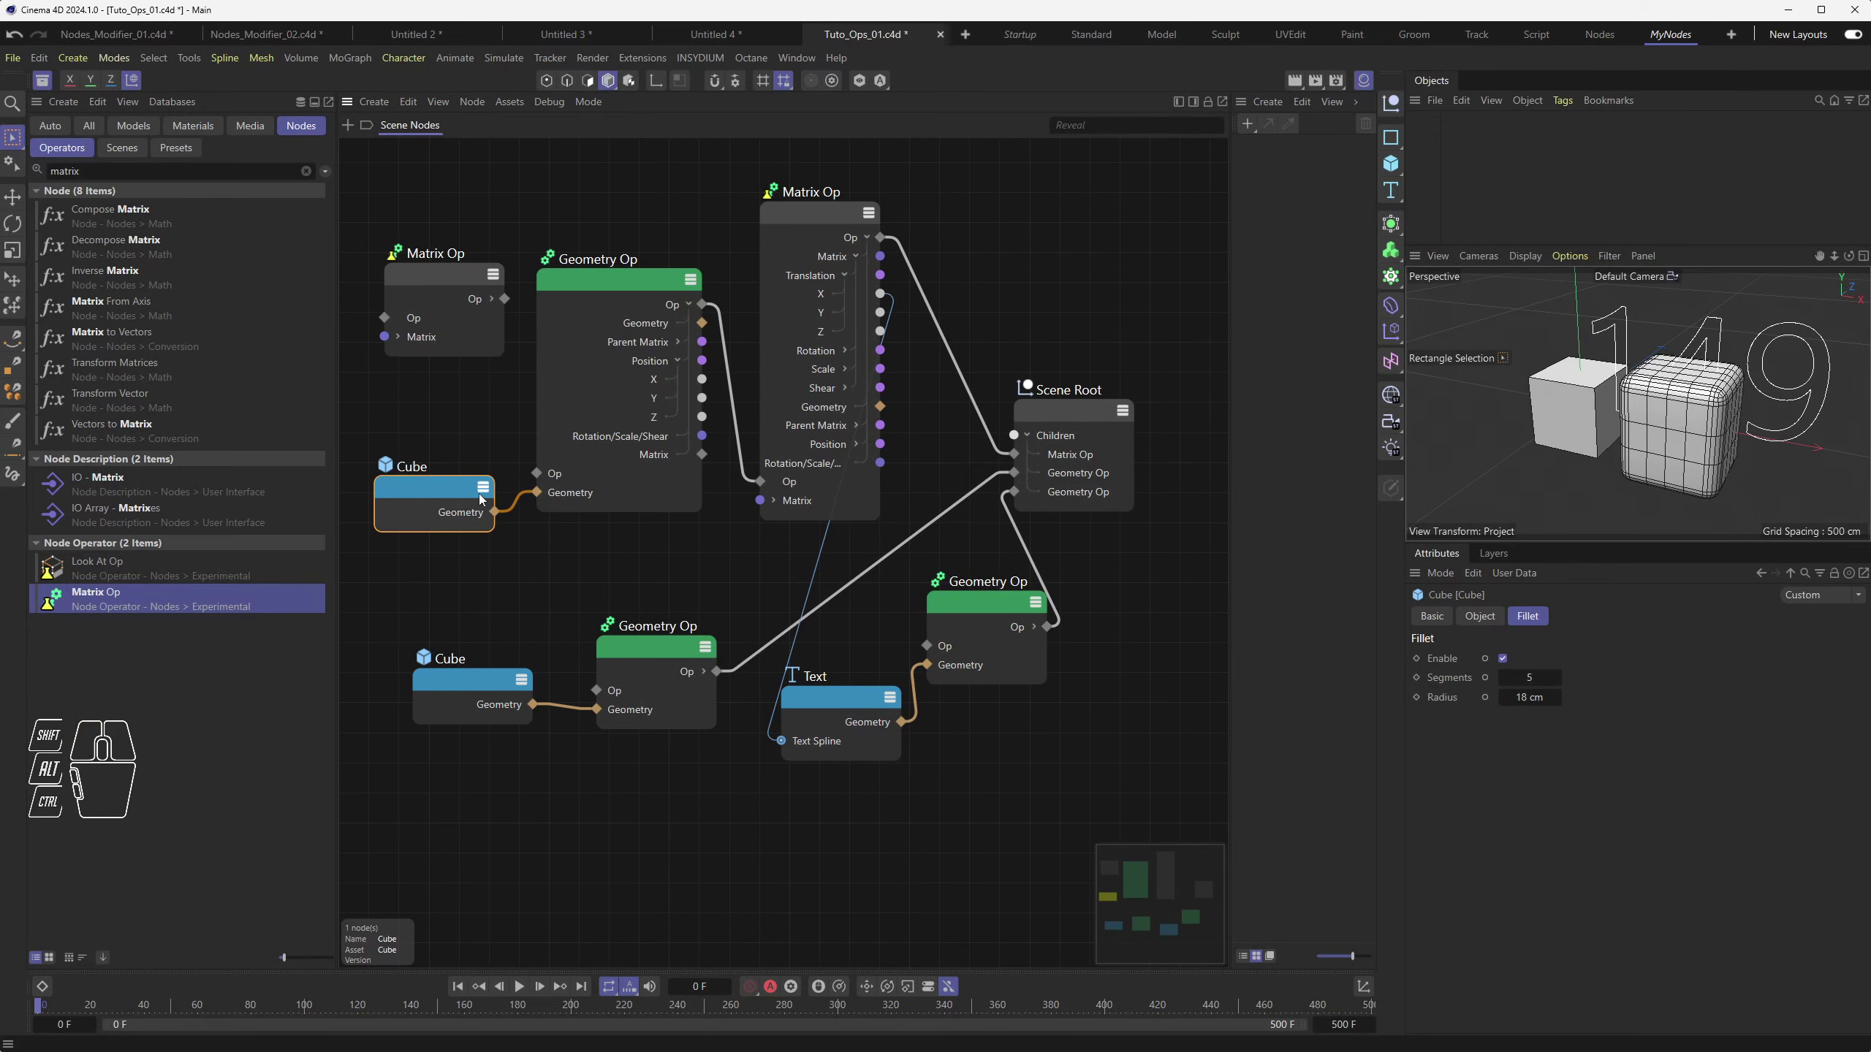
pyautogui.moveTo(432, 491); pyautogui.dragTo(427, 561)
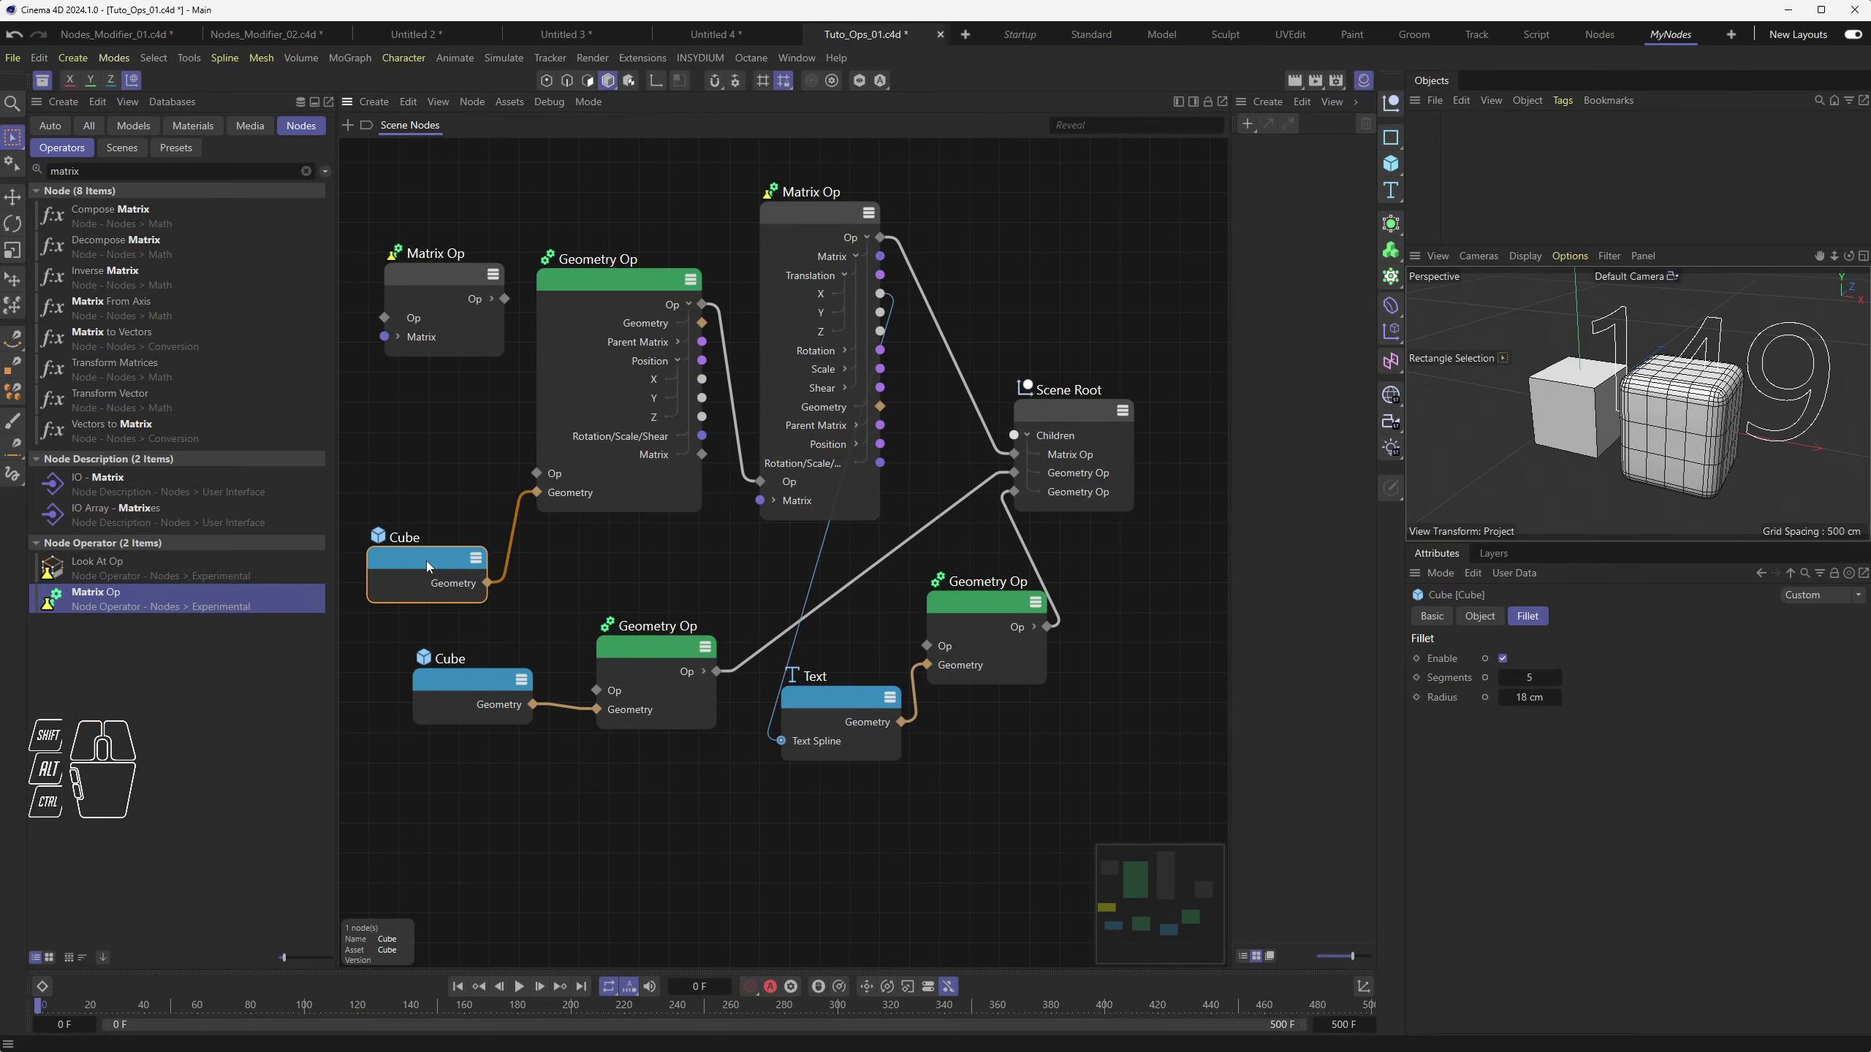
pyautogui.moveTo(831, 702); pyautogui.dragTo(812, 730)
pyautogui.moveTo(443, 560); pyautogui.dragTo(466, 568)
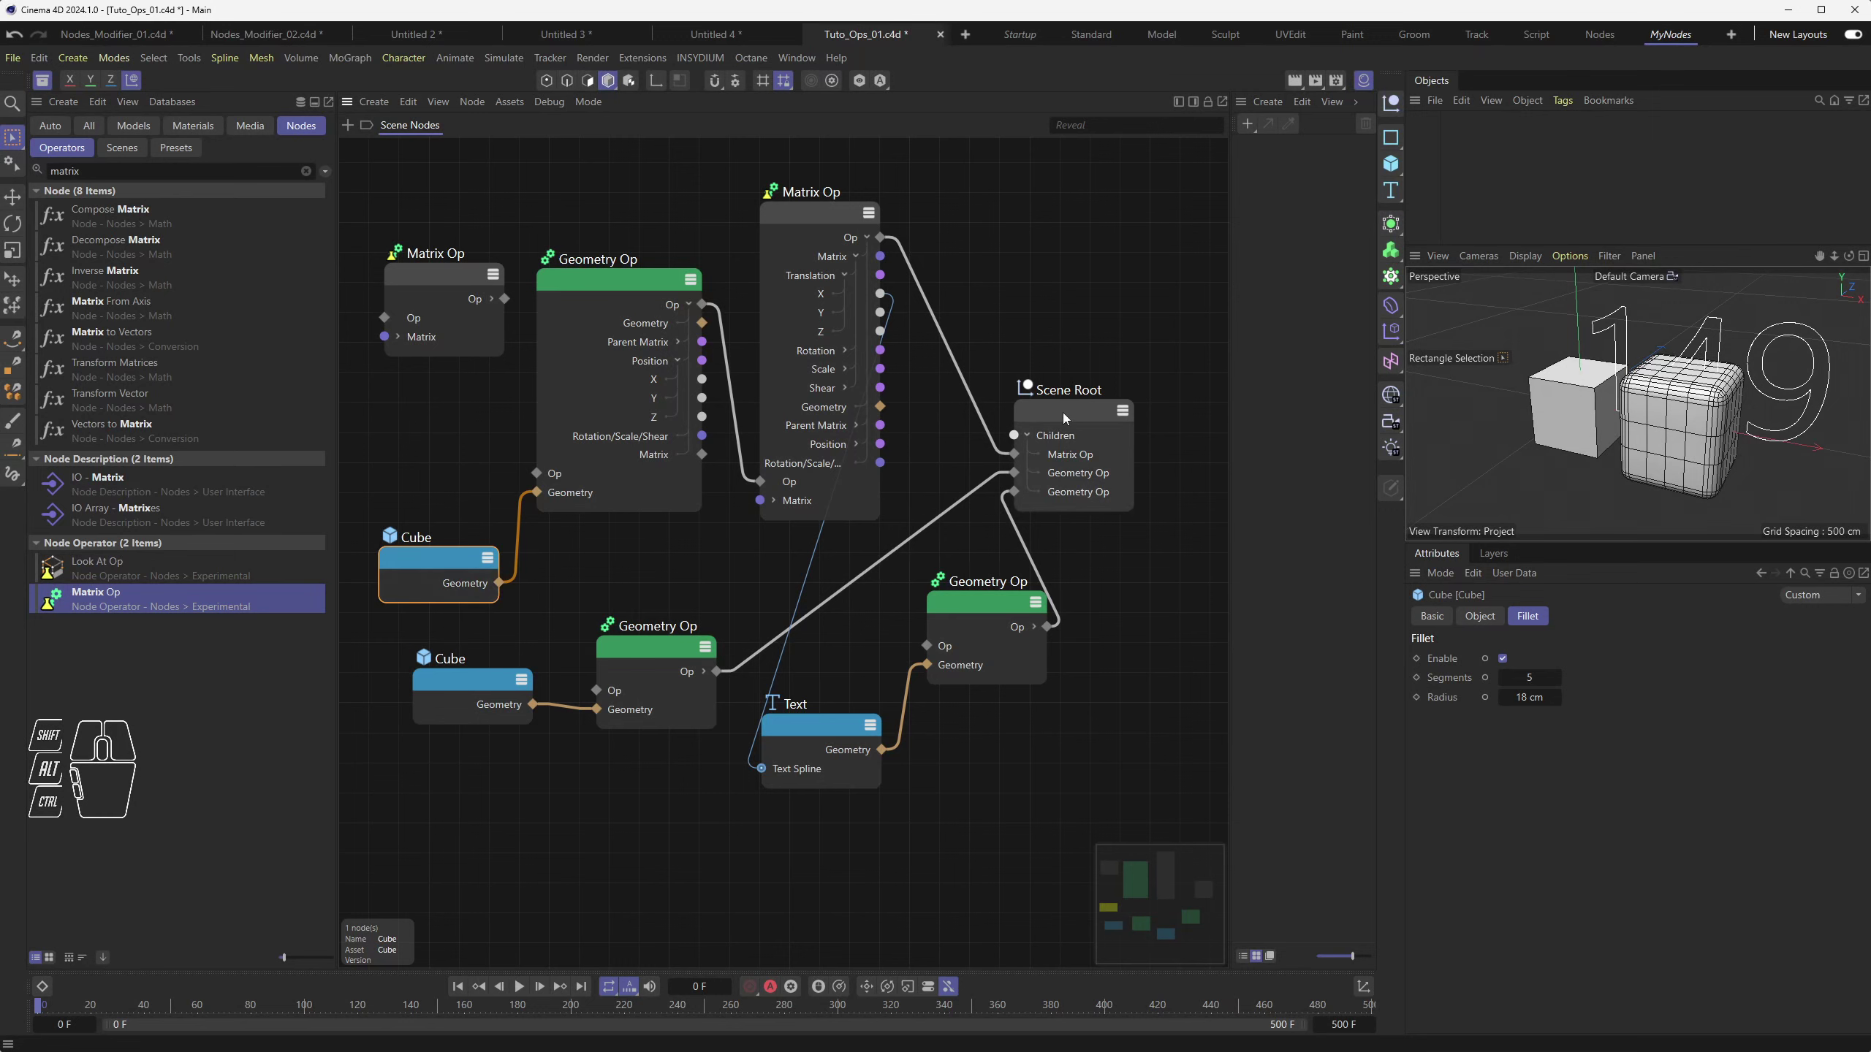
pyautogui.moveTo(617, 284); pyautogui.dragTo(618, 275)
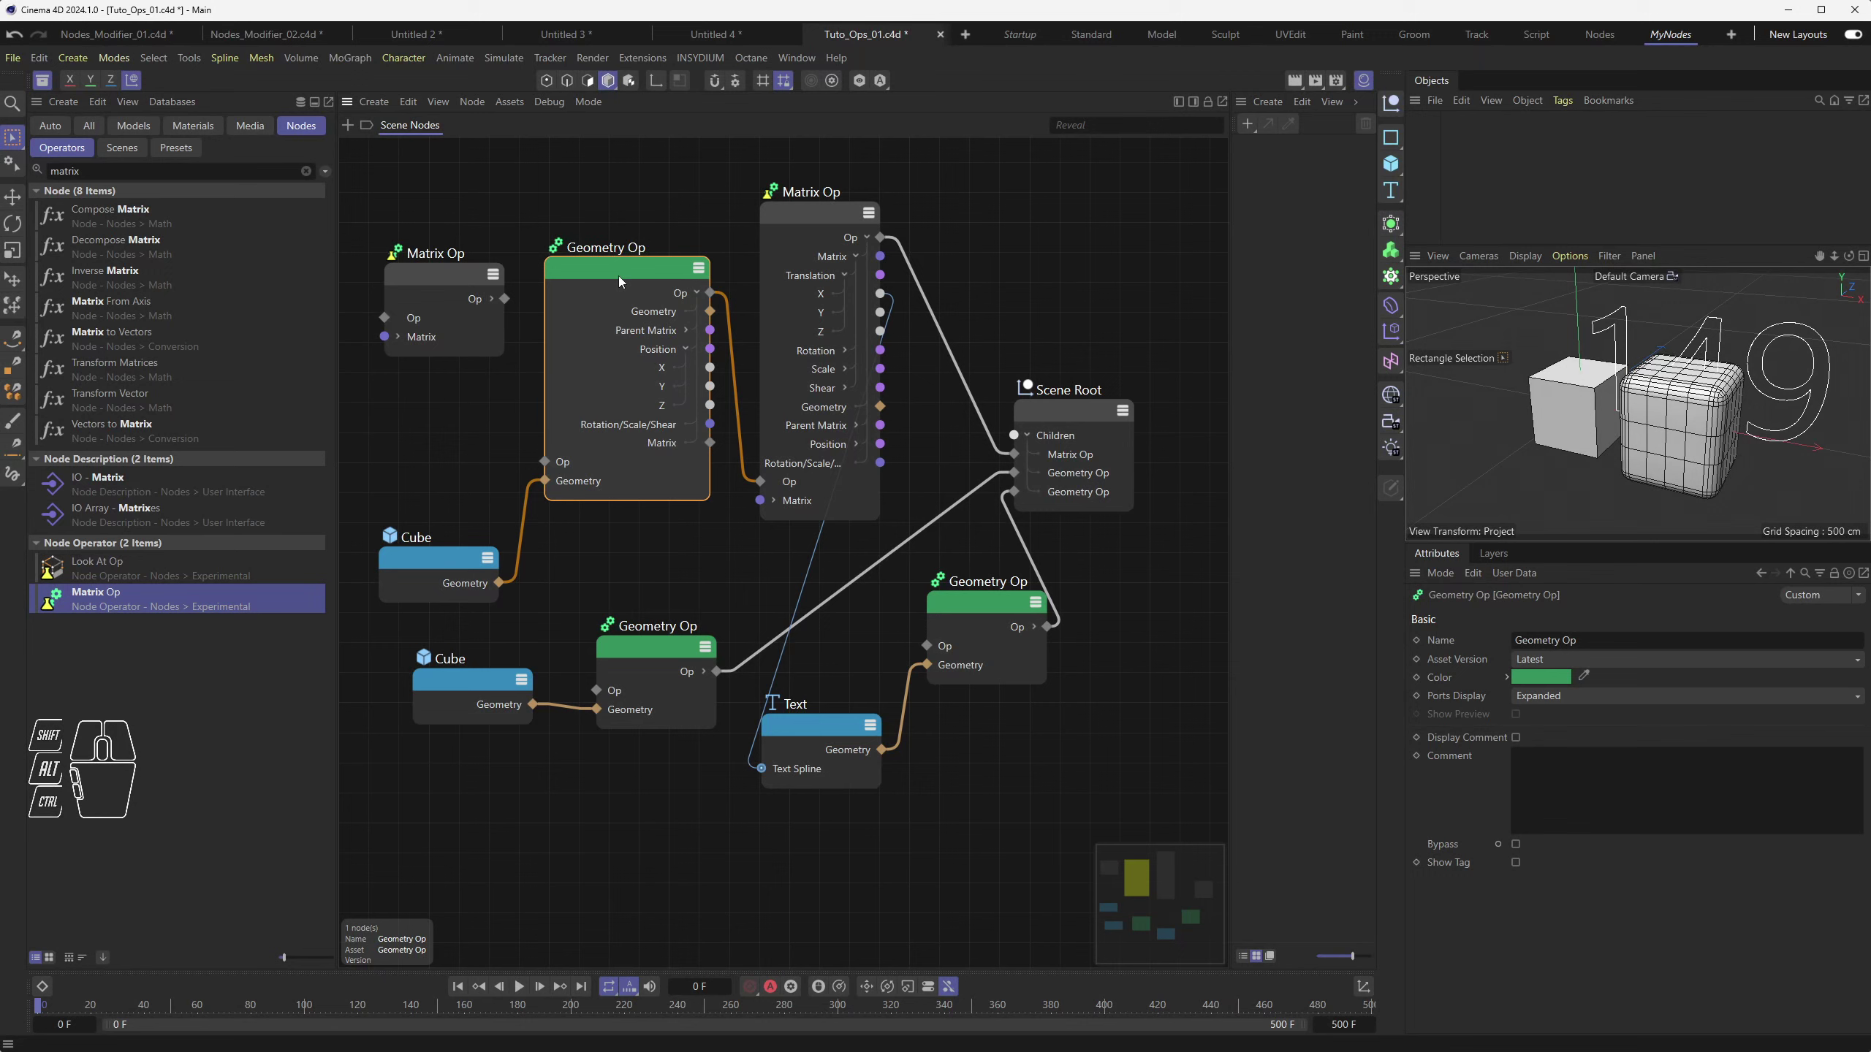
pyautogui.moveTo(1103, 431); pyautogui.dragTo(1154, 412)
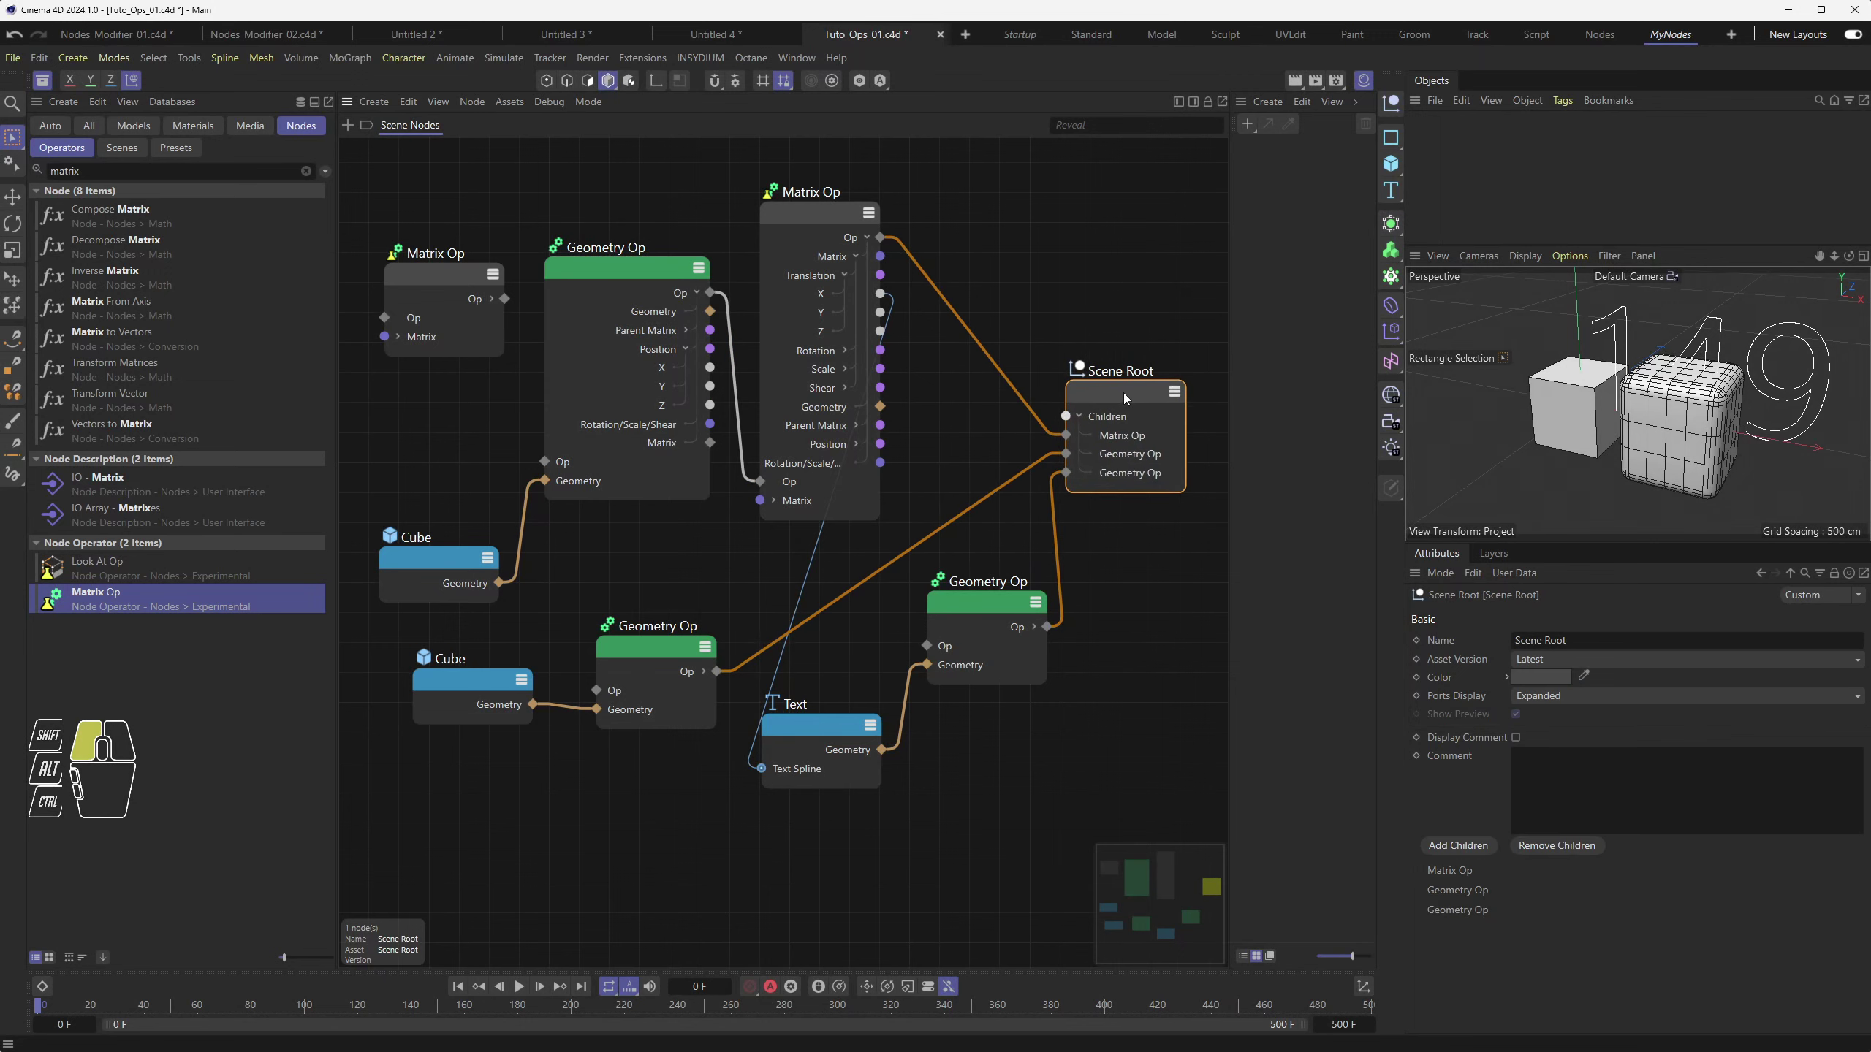
# Reposition the upper Cube, the upper Geometry Op and the Scene Root to space out the upper part of the node graph
pyautogui.moveTo(427, 557)
pyautogui.mouseDown()
pyautogui.moveTo(422, 526)
pyautogui.moveTo(415, 540)
pyautogui.mouseUp()
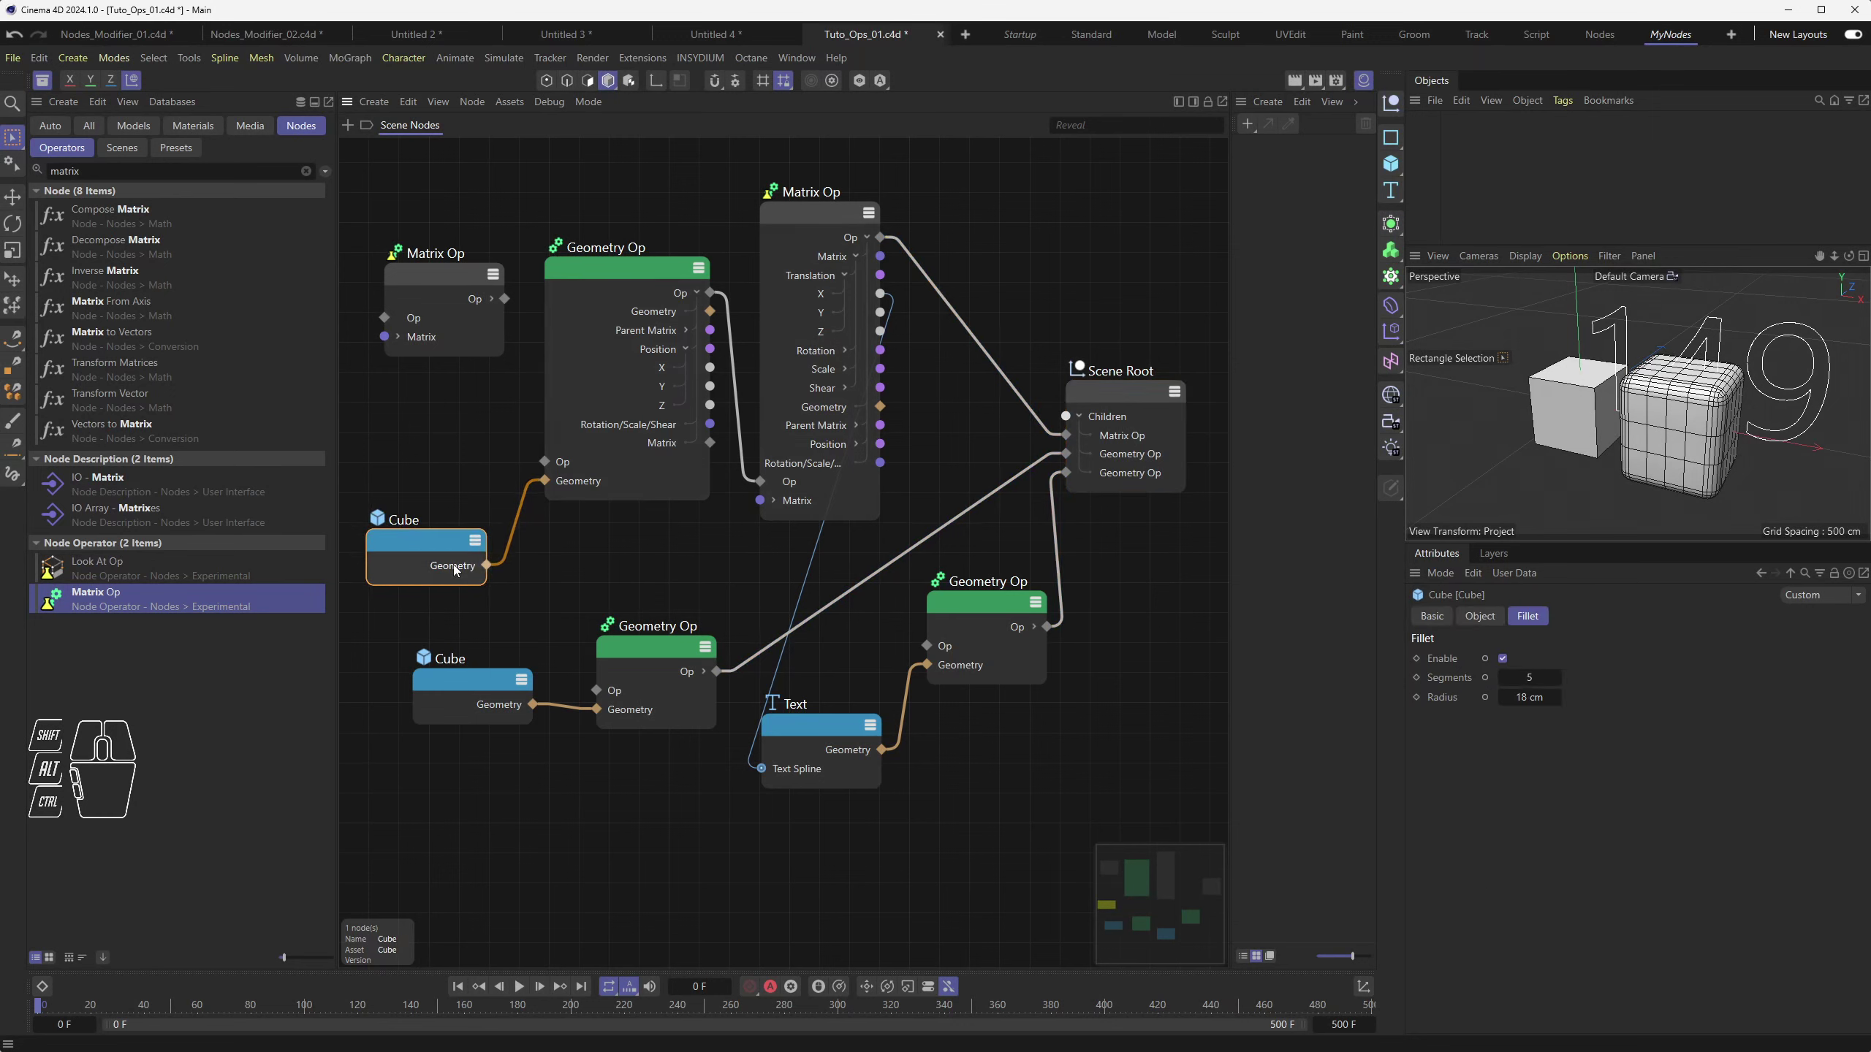
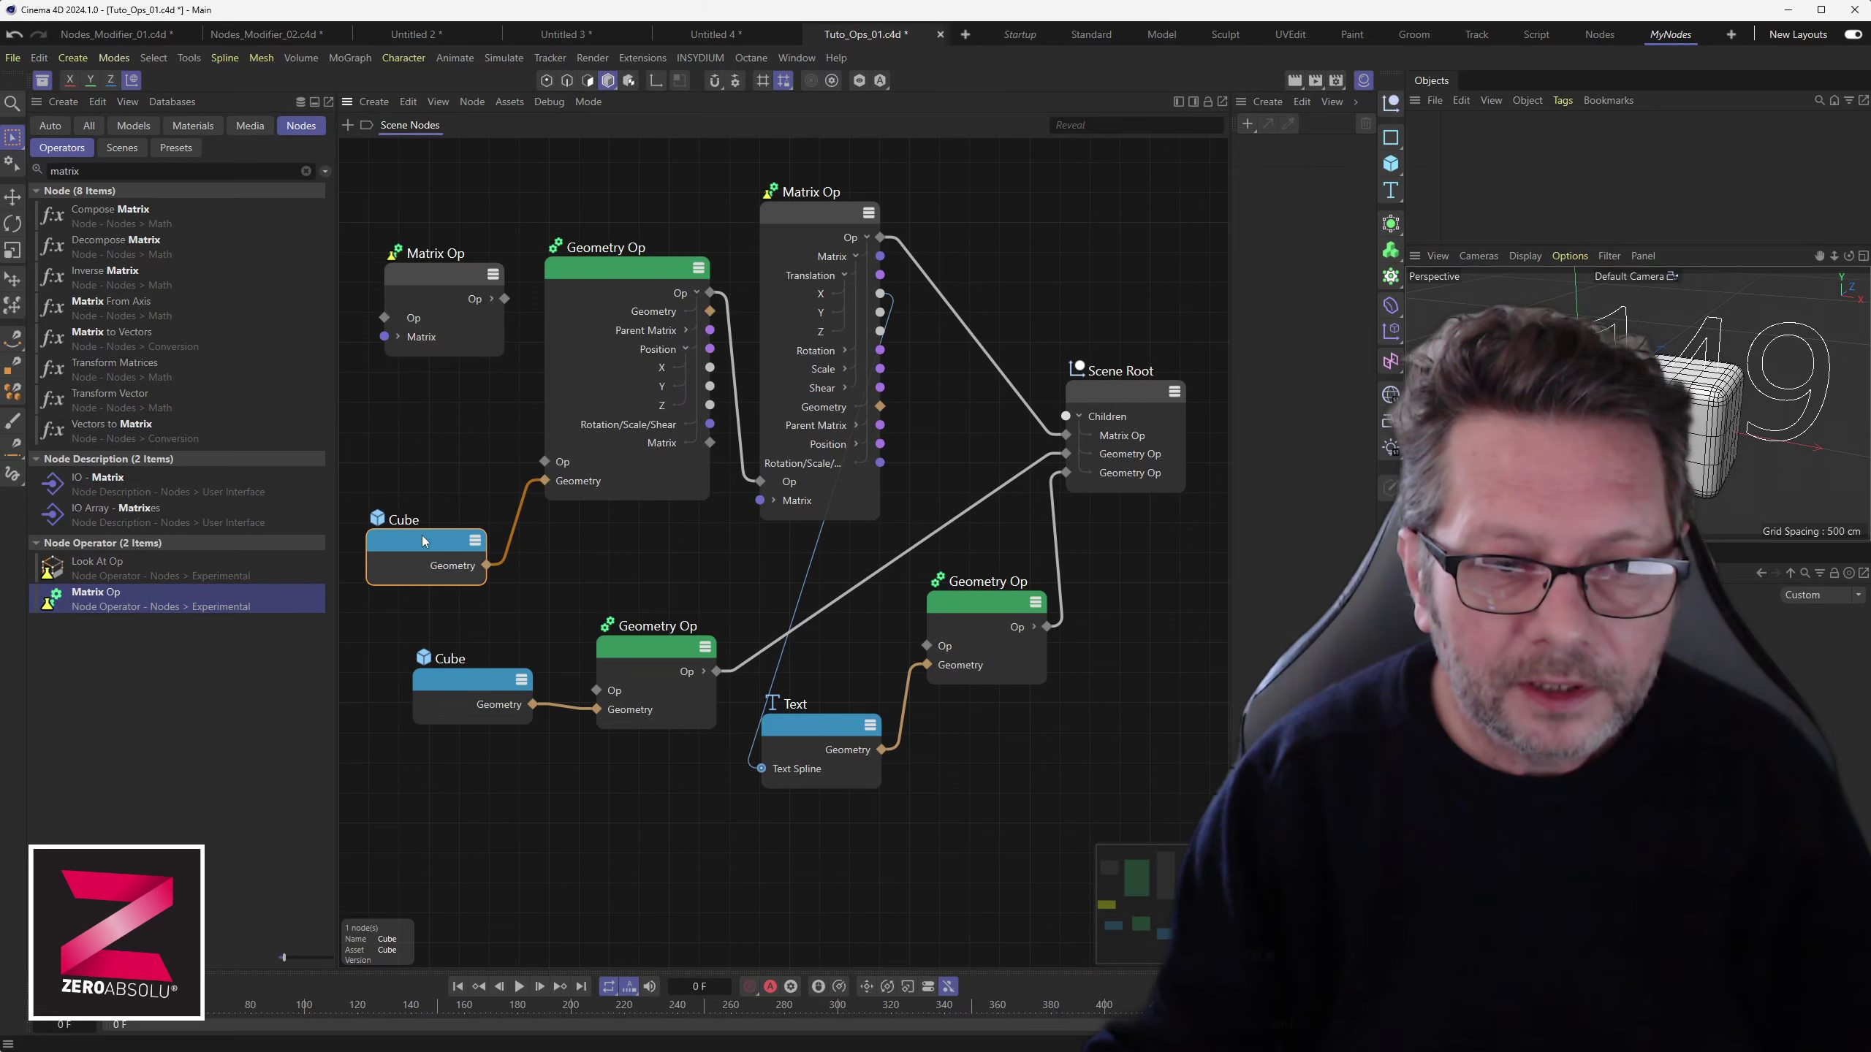
pyautogui.moveTo(422, 540)
pyautogui.mouseDown()
pyautogui.moveTo(421, 468)
pyautogui.moveTo(451, 502)
pyautogui.moveTo(432, 507)
pyautogui.mouseUp()
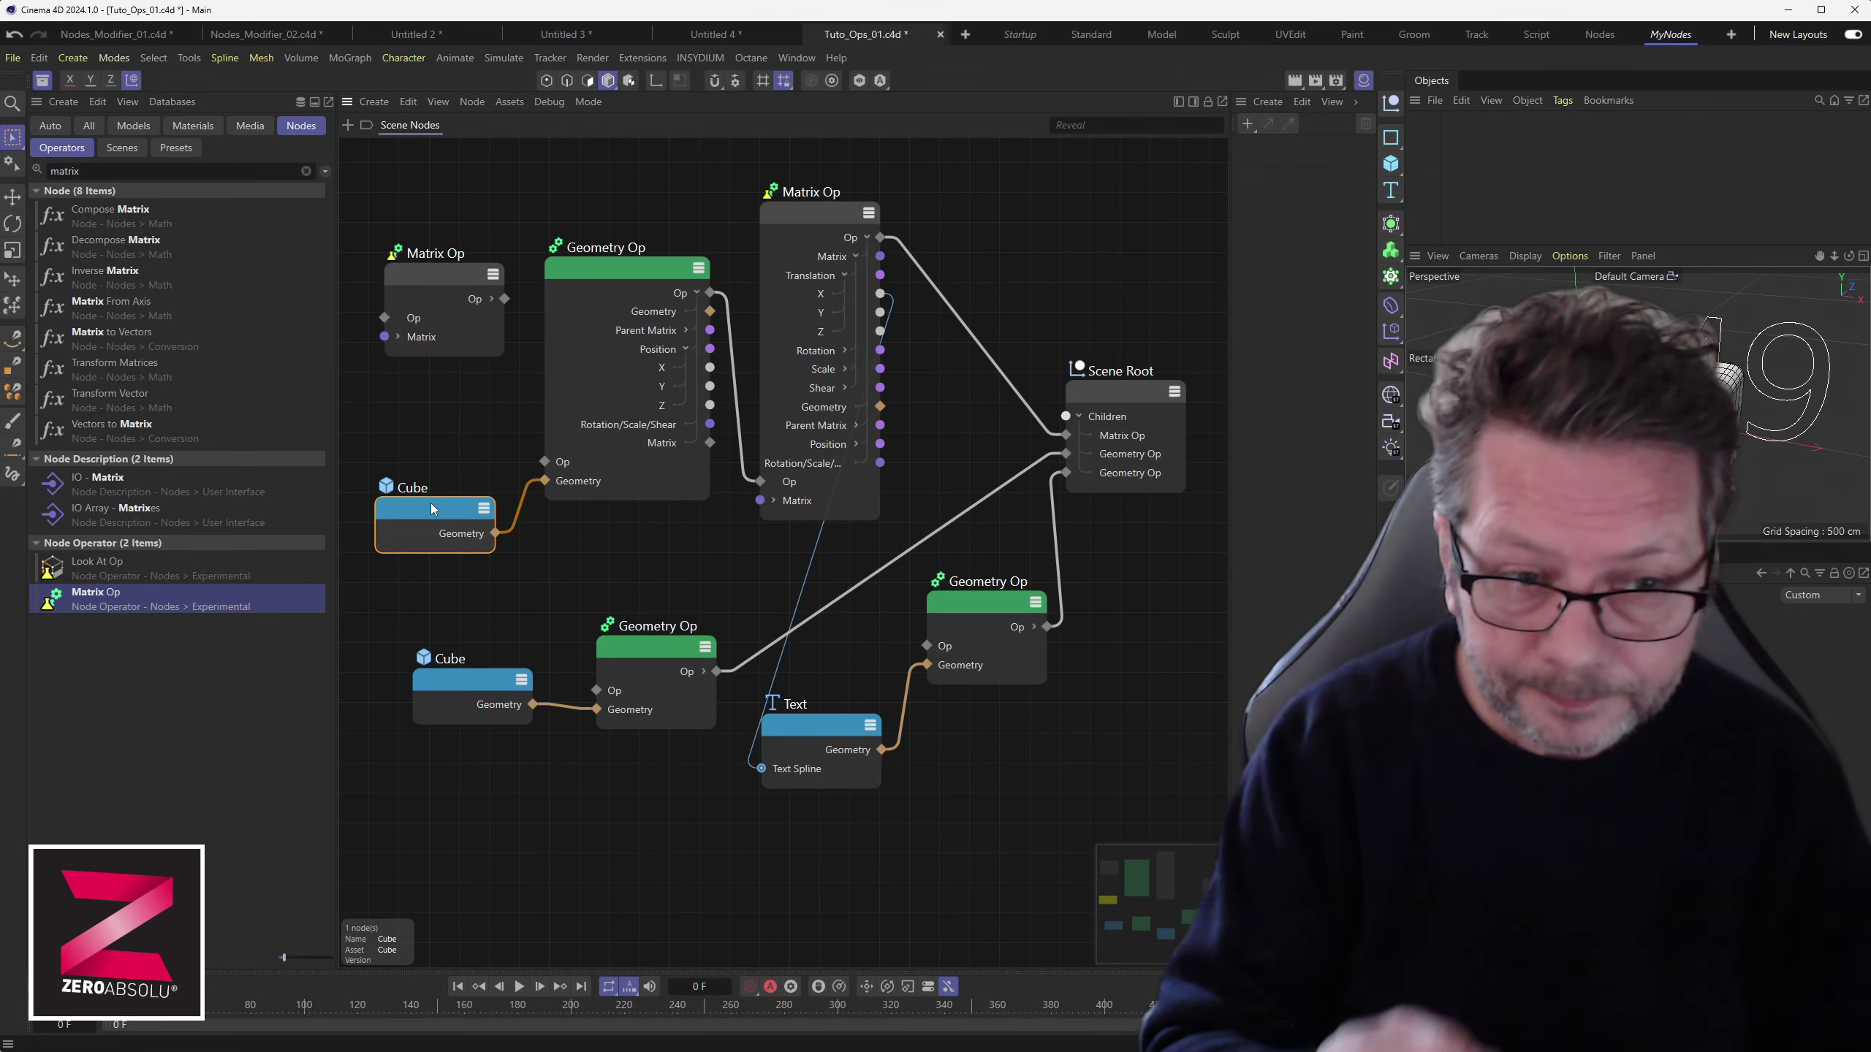
pyautogui.moveTo(432, 507); pyautogui.dragTo(430, 514)
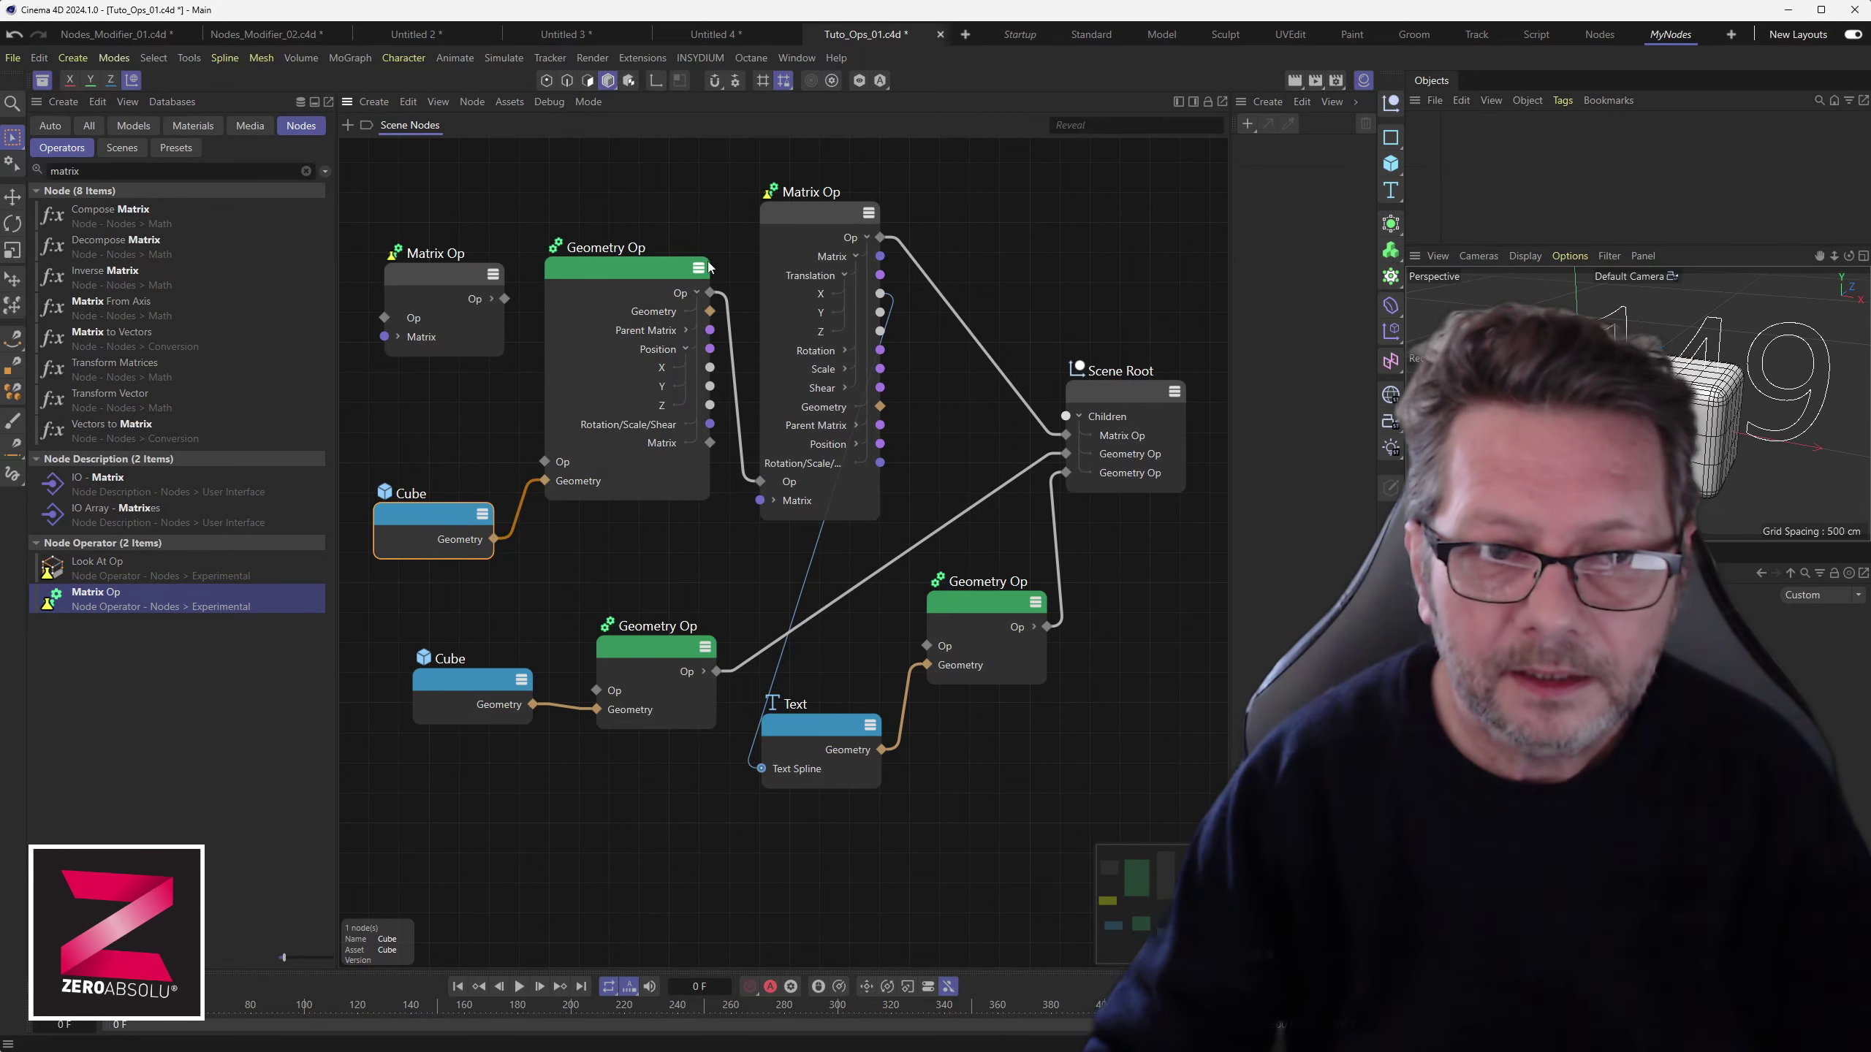
pyautogui.moveTo(646, 275)
pyautogui.mouseDown()
pyautogui.moveTo(664, 257)
pyautogui.moveTo(633, 264)
pyautogui.mouseUp()
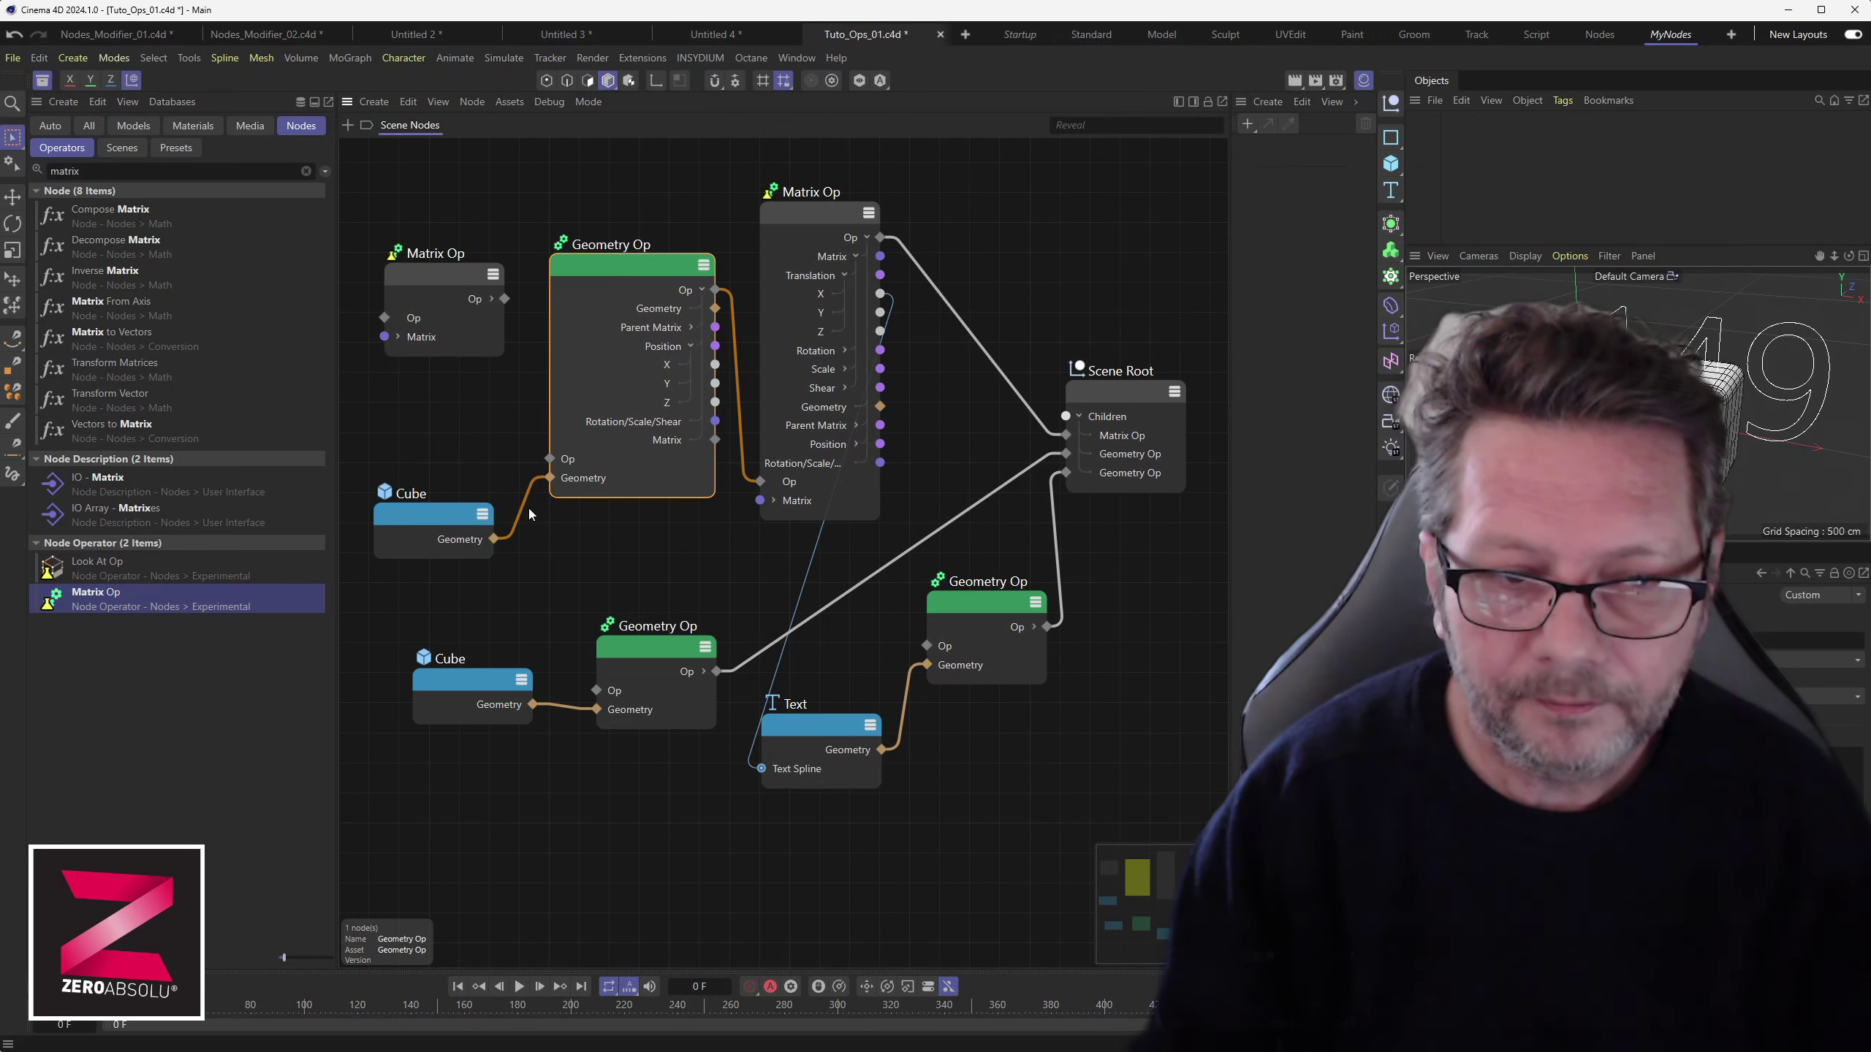
pyautogui.moveTo(422, 522)
pyautogui.mouseDown()
pyautogui.moveTo(420, 486)
pyautogui.moveTo(415, 509)
pyautogui.mouseUp()
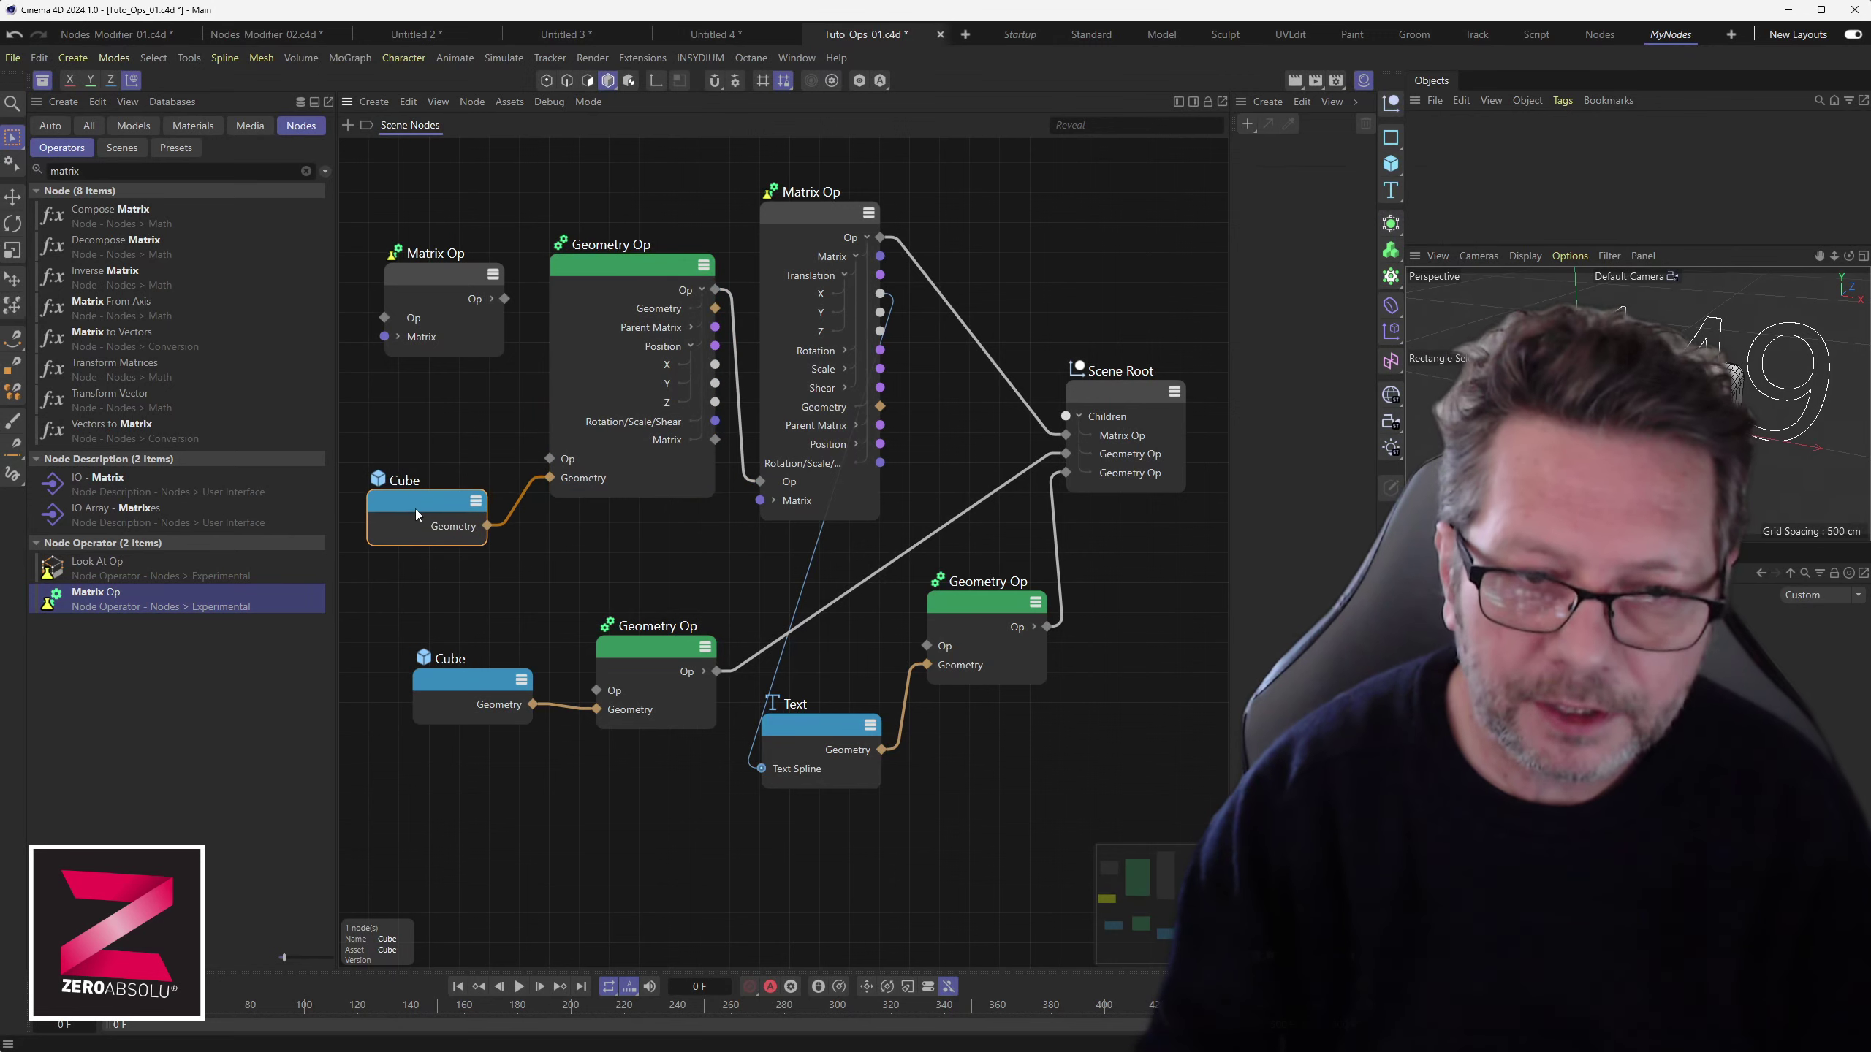
pyautogui.moveTo(640, 265); pyautogui.dragTo(640, 257)
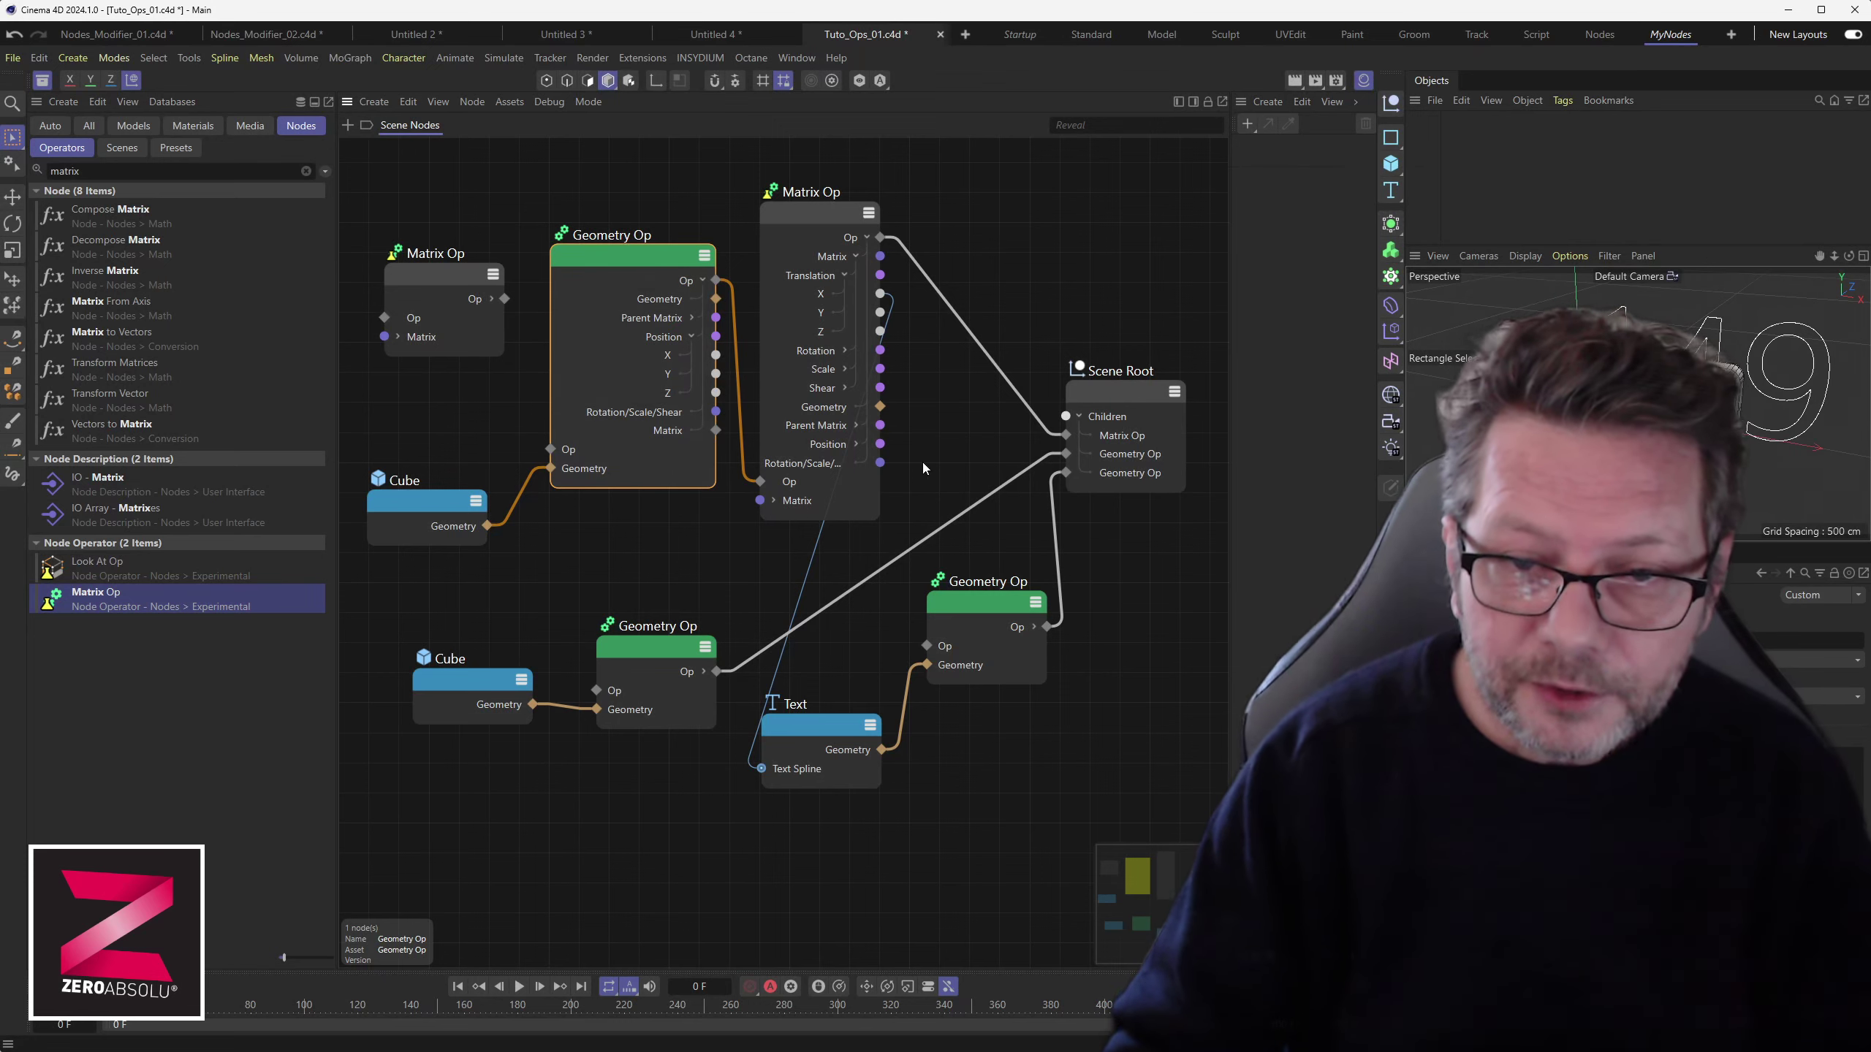
pyautogui.moveTo(1127, 409); pyautogui.dragTo(1110, 372)
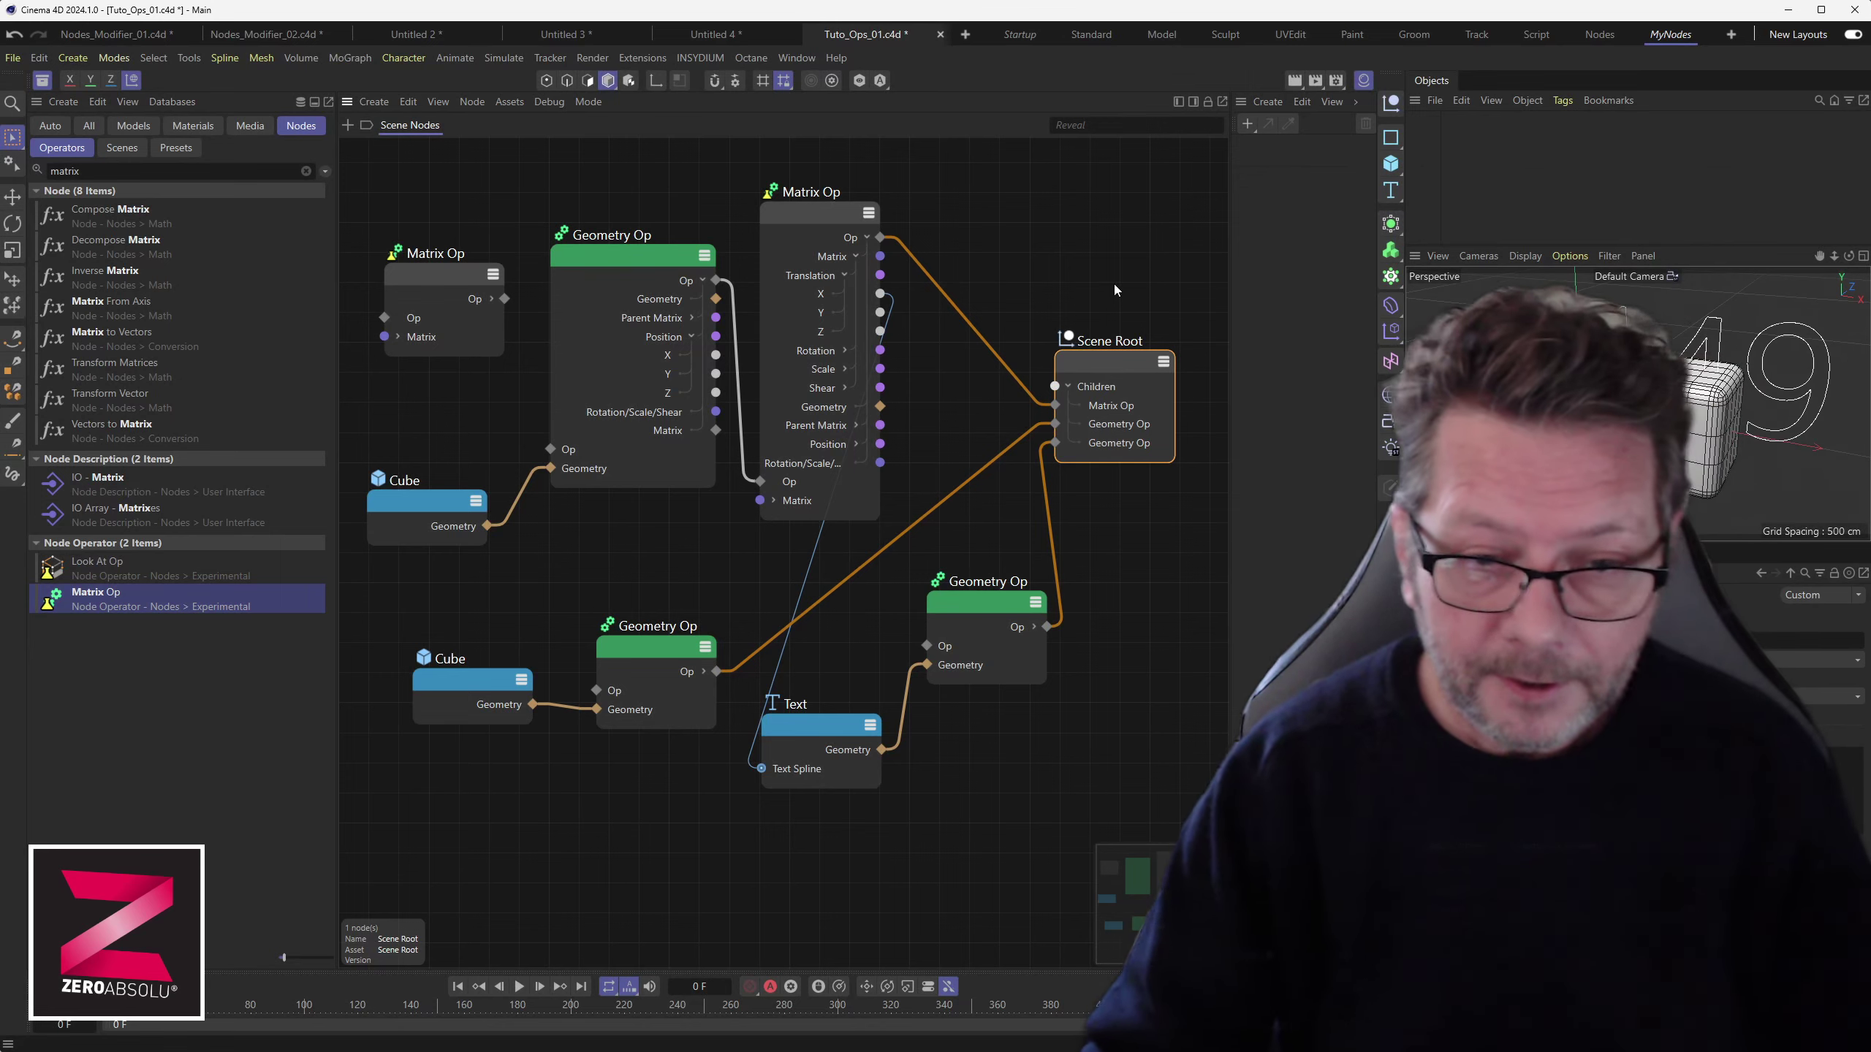
# Adjust the spacing between the upper Geometry Op and the connected Matrix Op and collapse the Geometry Op's Op output
pyautogui.moveTo(827, 214); pyautogui.dragTo(880, 194)
pyautogui.moveTo(631, 252); pyautogui.dragTo(655, 250)
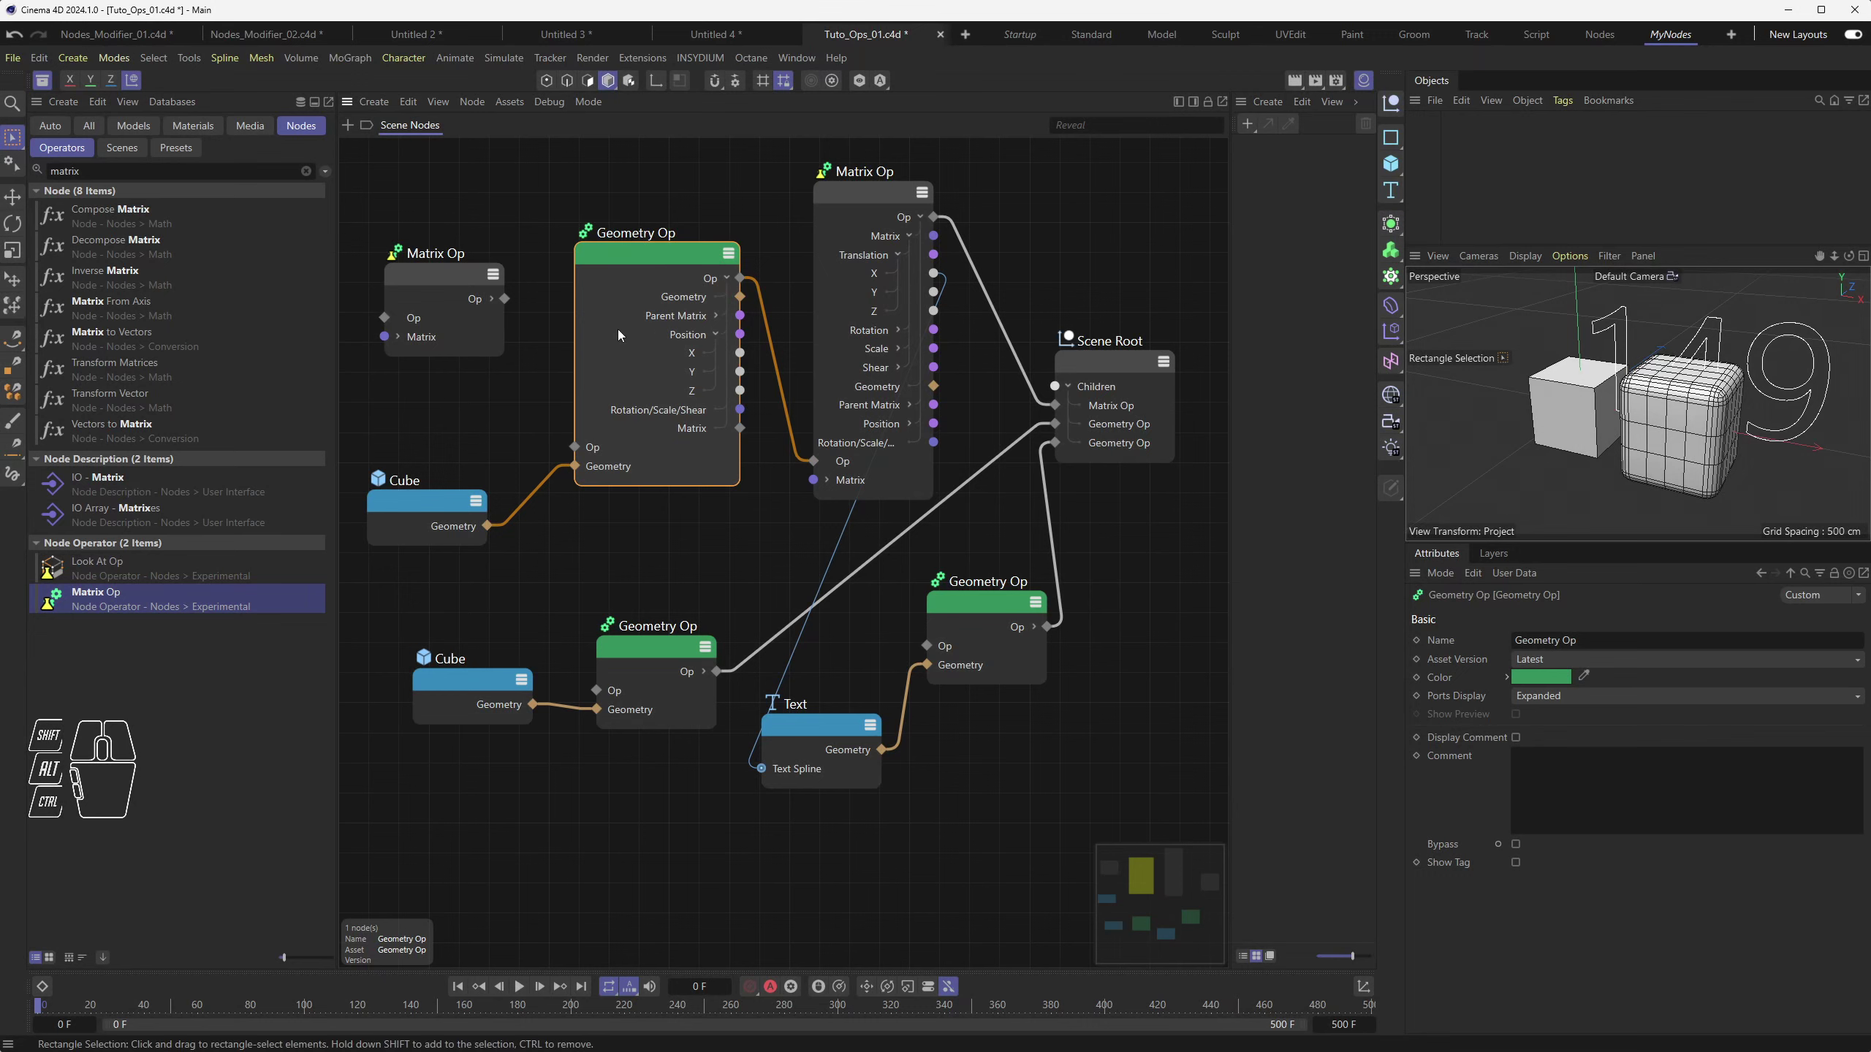
pyautogui.moveTo(665, 256); pyautogui.dragTo(623, 235)
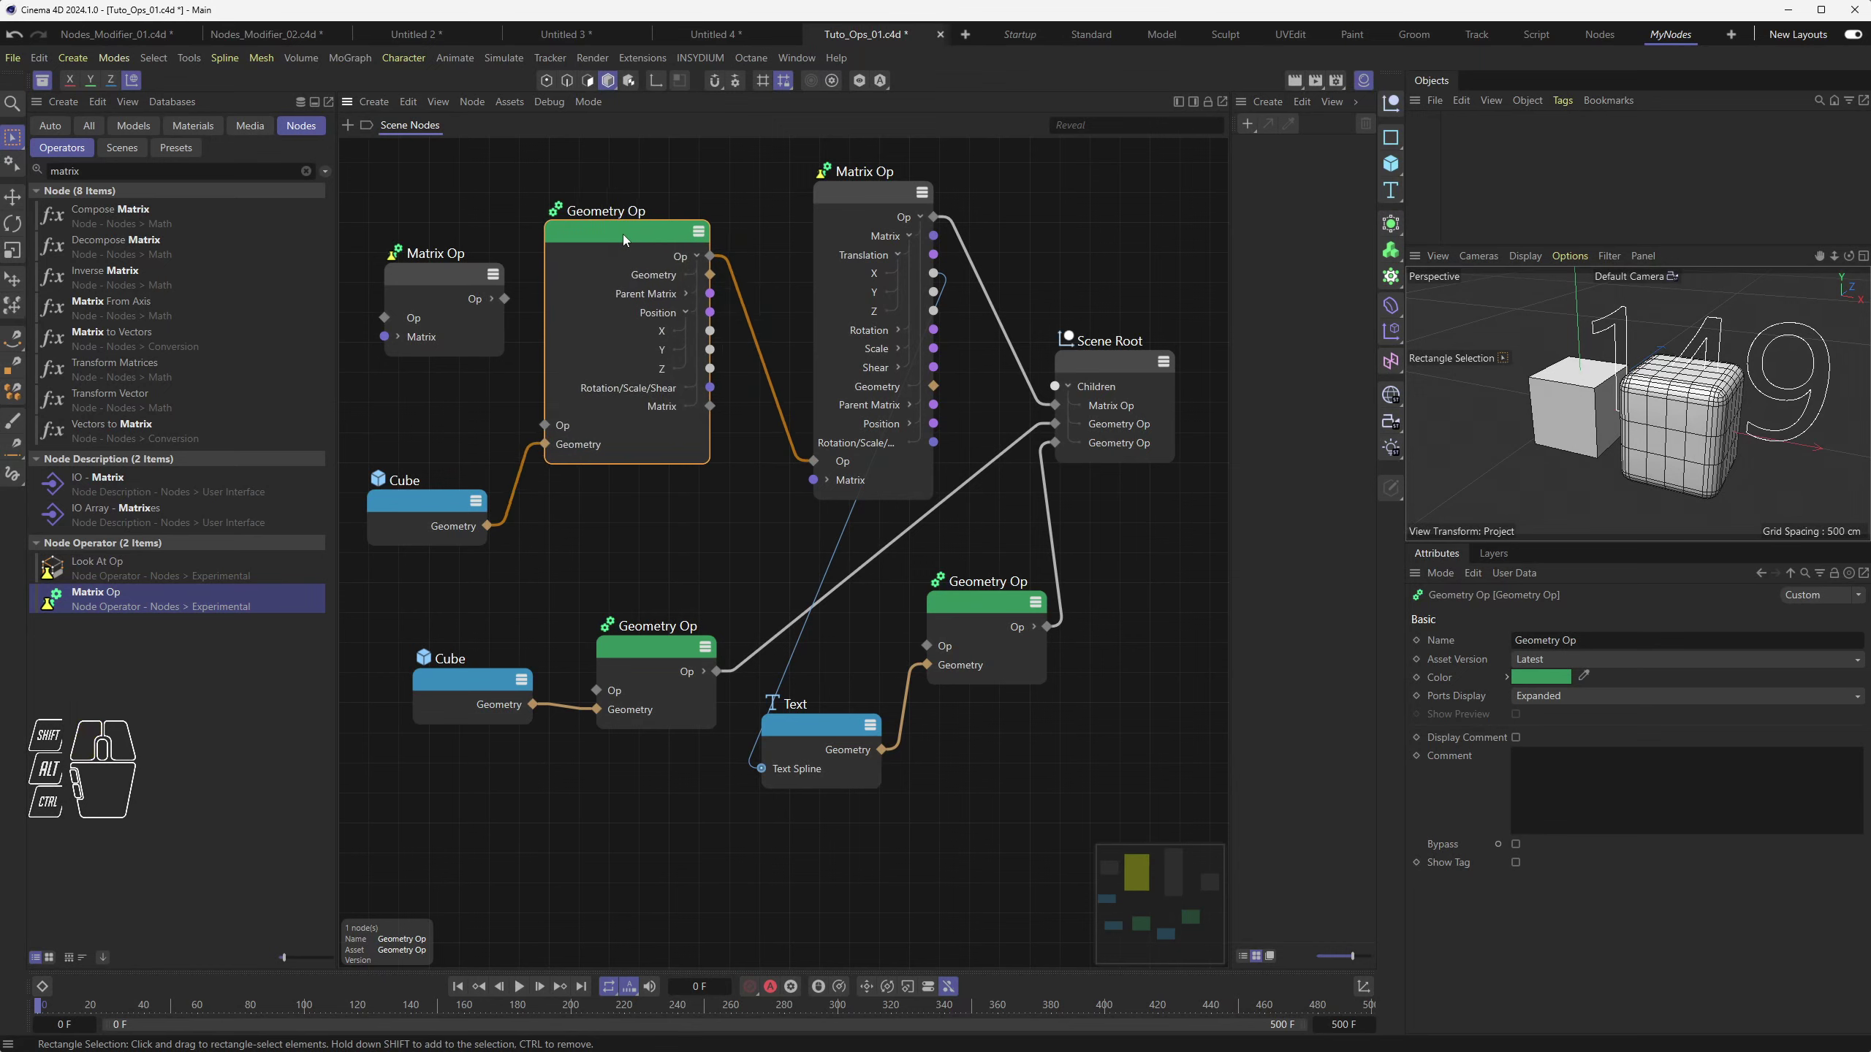
pyautogui.moveTo(859, 203)
pyautogui.mouseDown()
pyautogui.moveTo(823, 213)
pyautogui.moveTo(845, 235)
pyautogui.moveTo(862, 197)
pyautogui.moveTo(836, 213)
pyautogui.moveTo(881, 196)
pyautogui.moveTo(853, 201)
pyautogui.mouseUp()
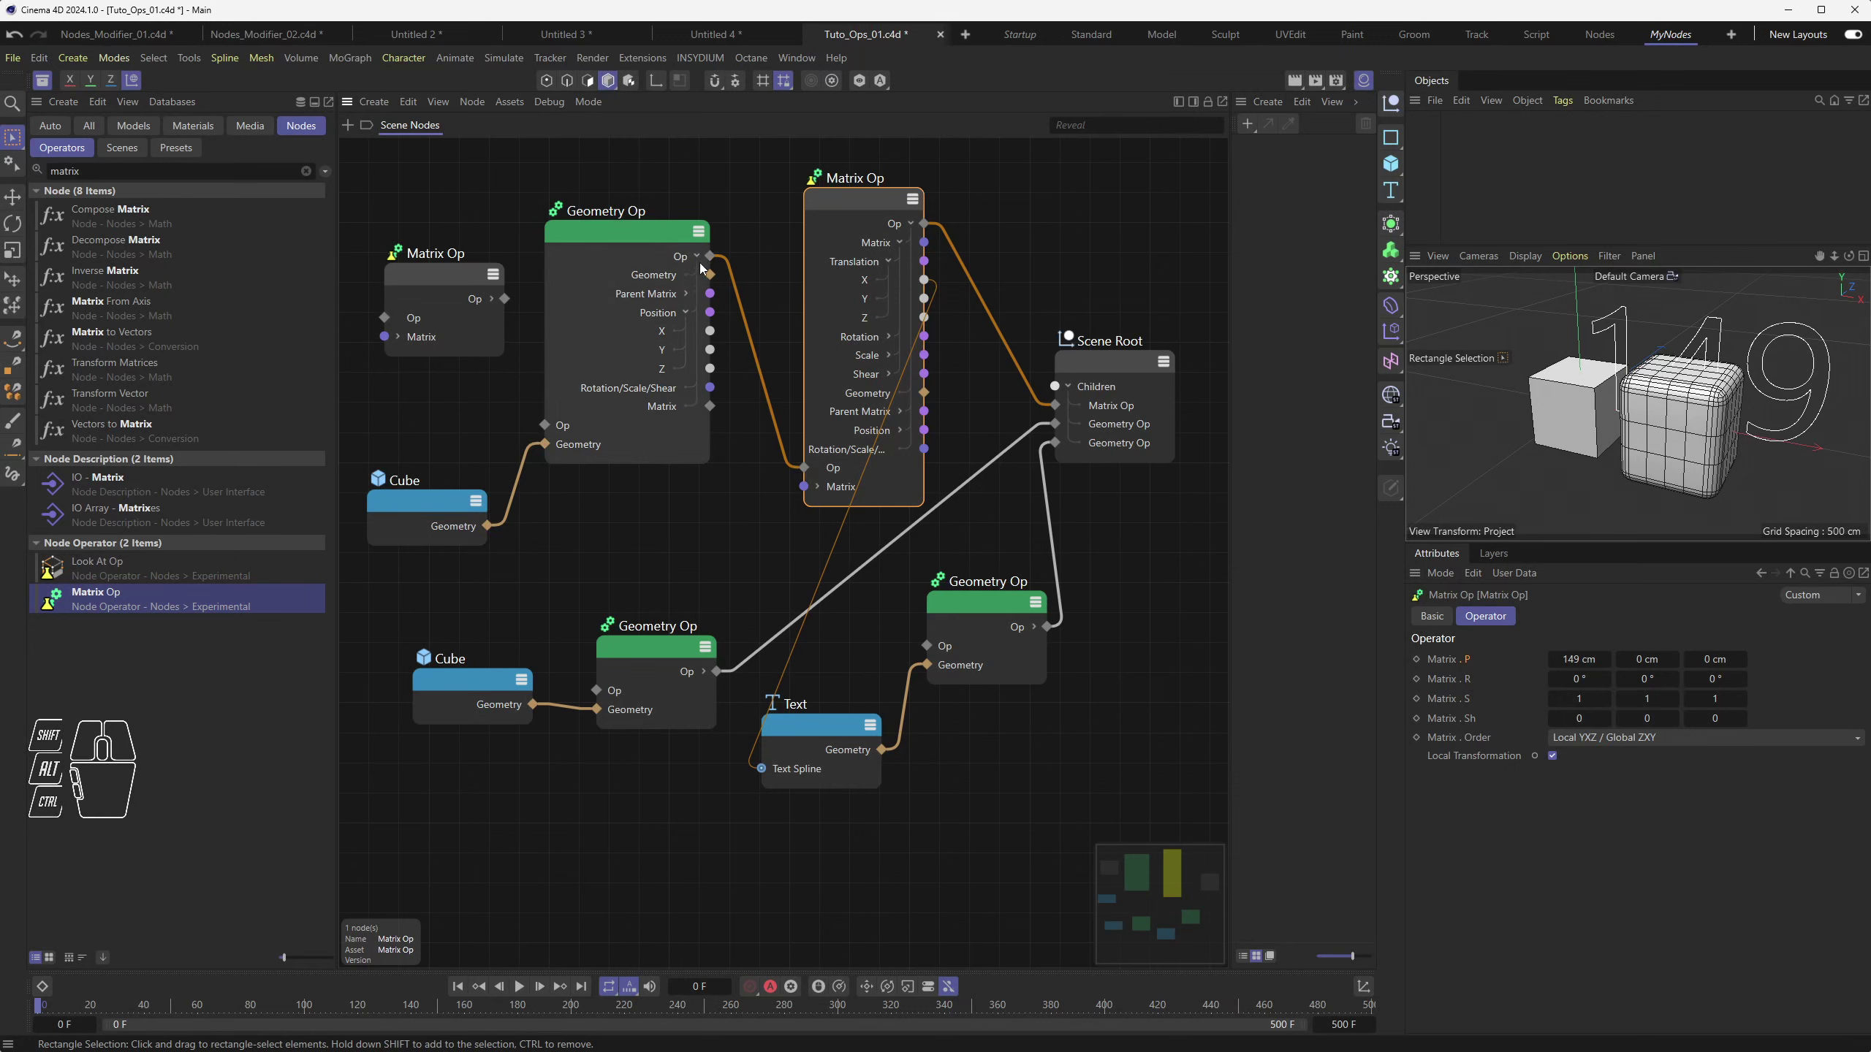
pyautogui.moveTo(634, 240)
pyautogui.mouseDown()
pyautogui.moveTo(658, 250)
pyautogui.moveTo(645, 234)
pyautogui.mouseUp()
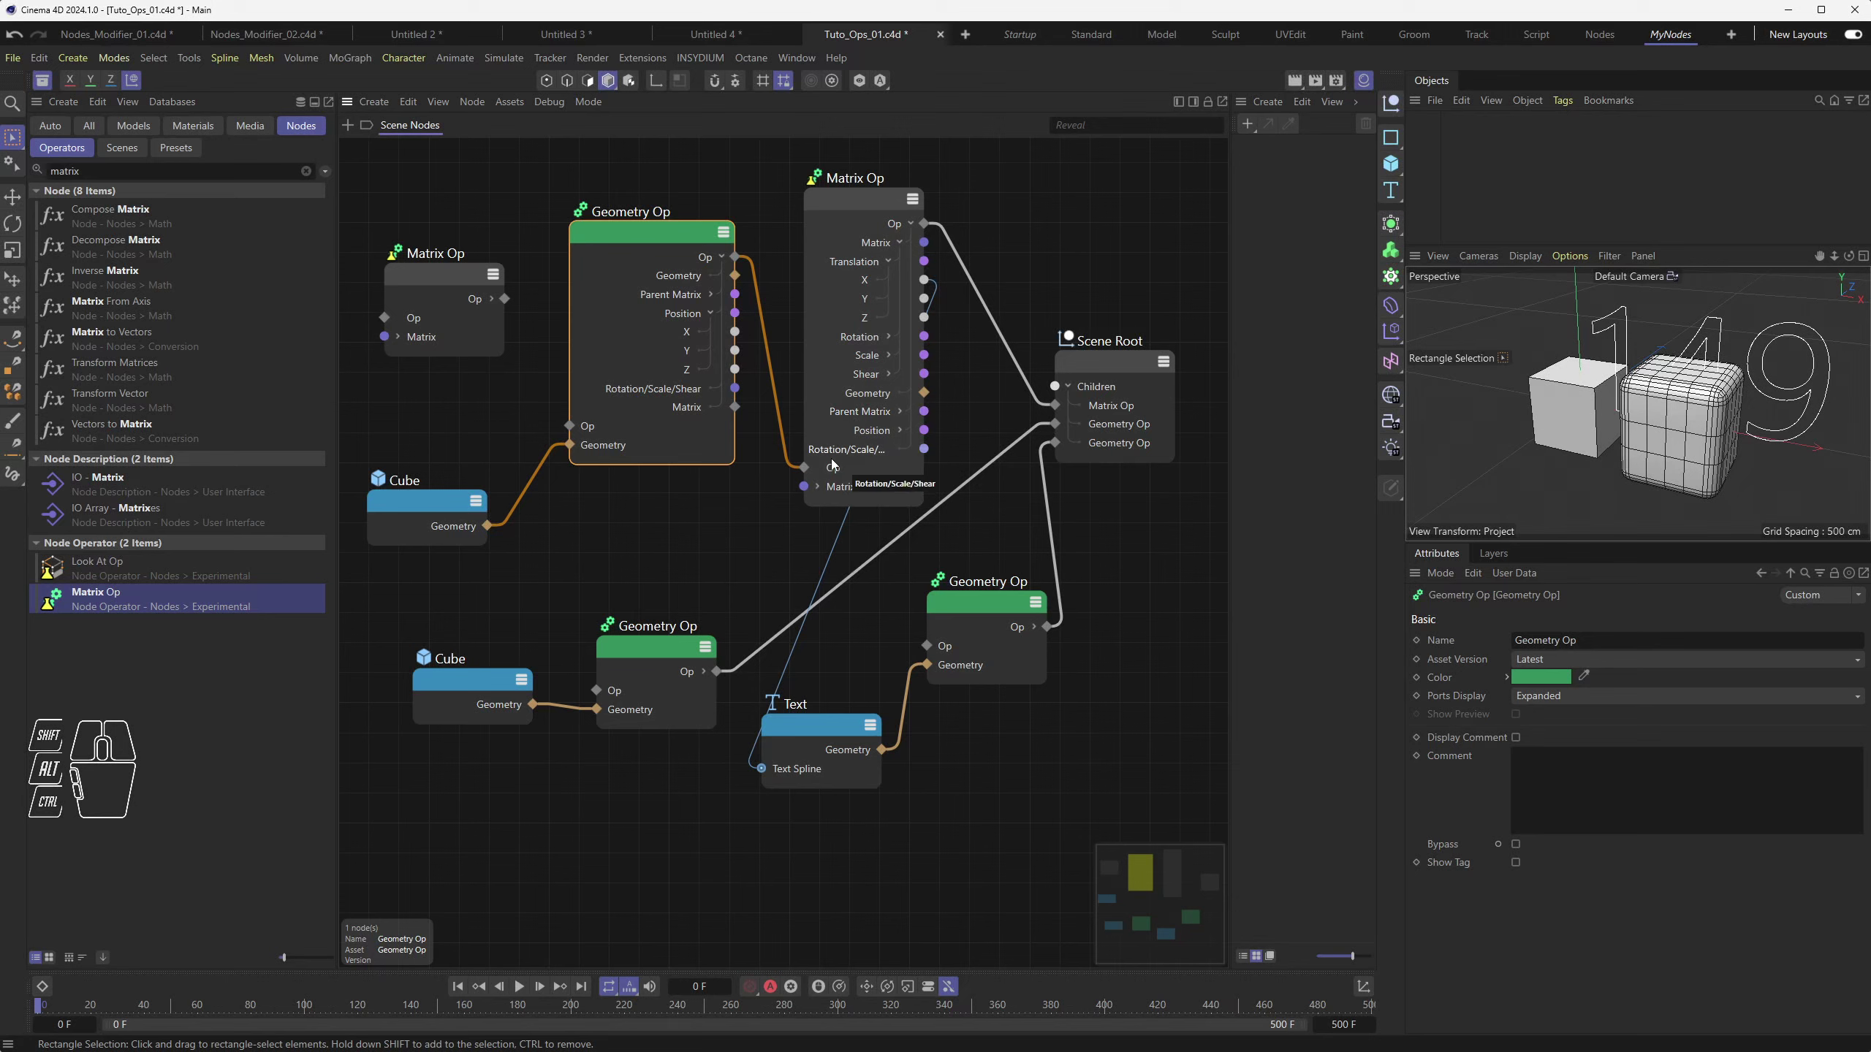
pyautogui.moveTo(834, 217)
pyautogui.mouseDown()
pyautogui.moveTo(871, 214)
pyautogui.moveTo(830, 235)
pyautogui.moveTo(848, 198)
pyautogui.mouseUp()
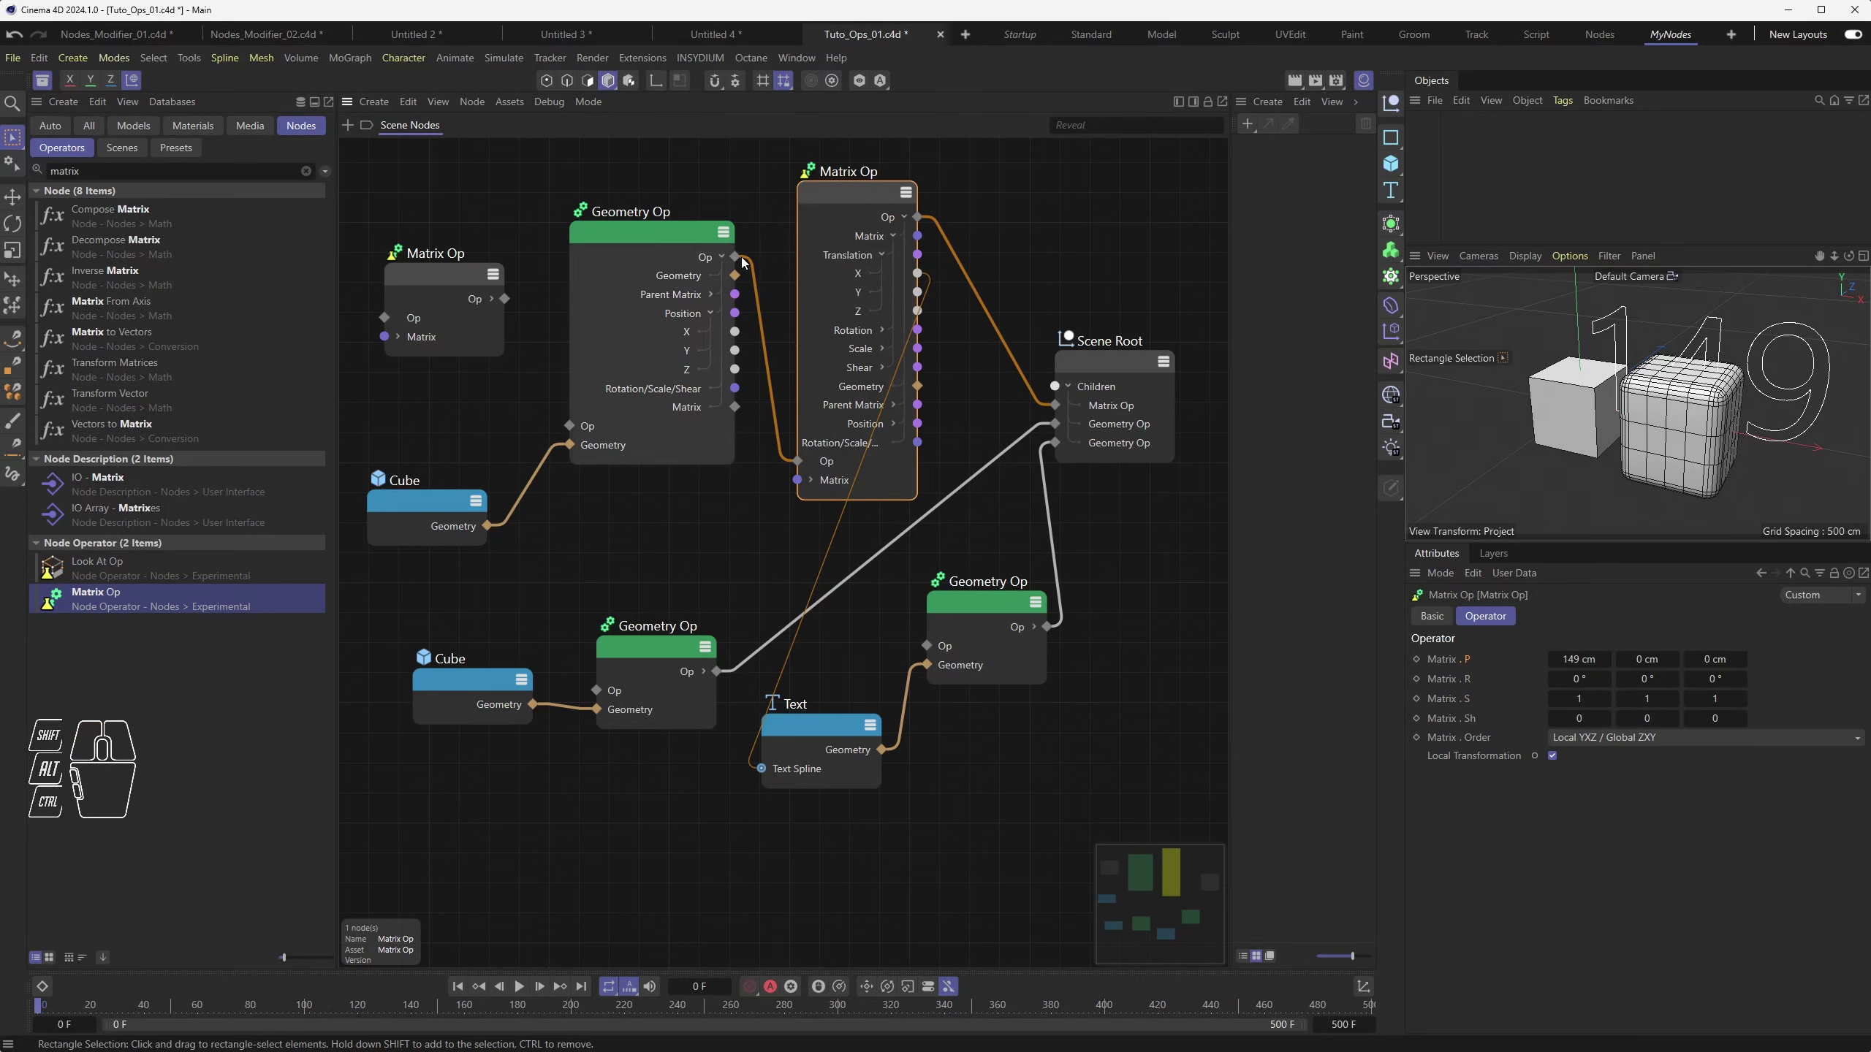
pyautogui.click(761, 322)
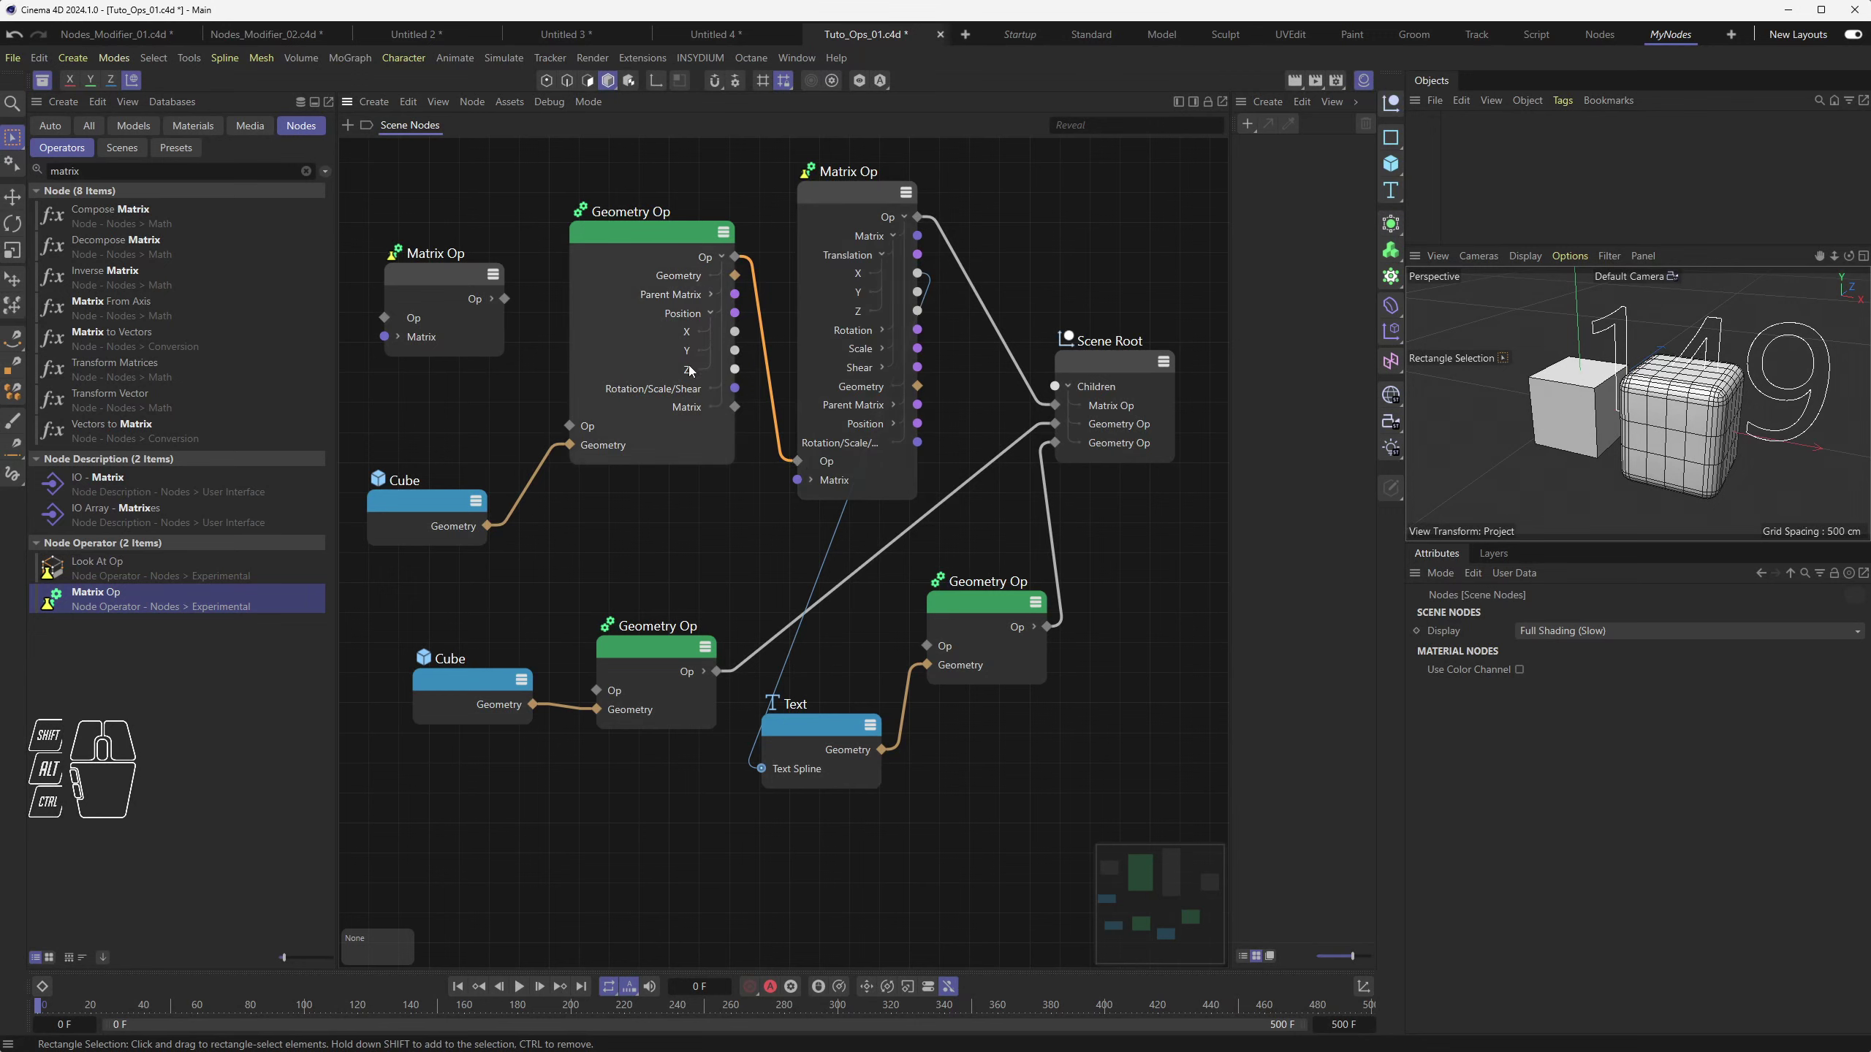
pyautogui.click(721, 258)
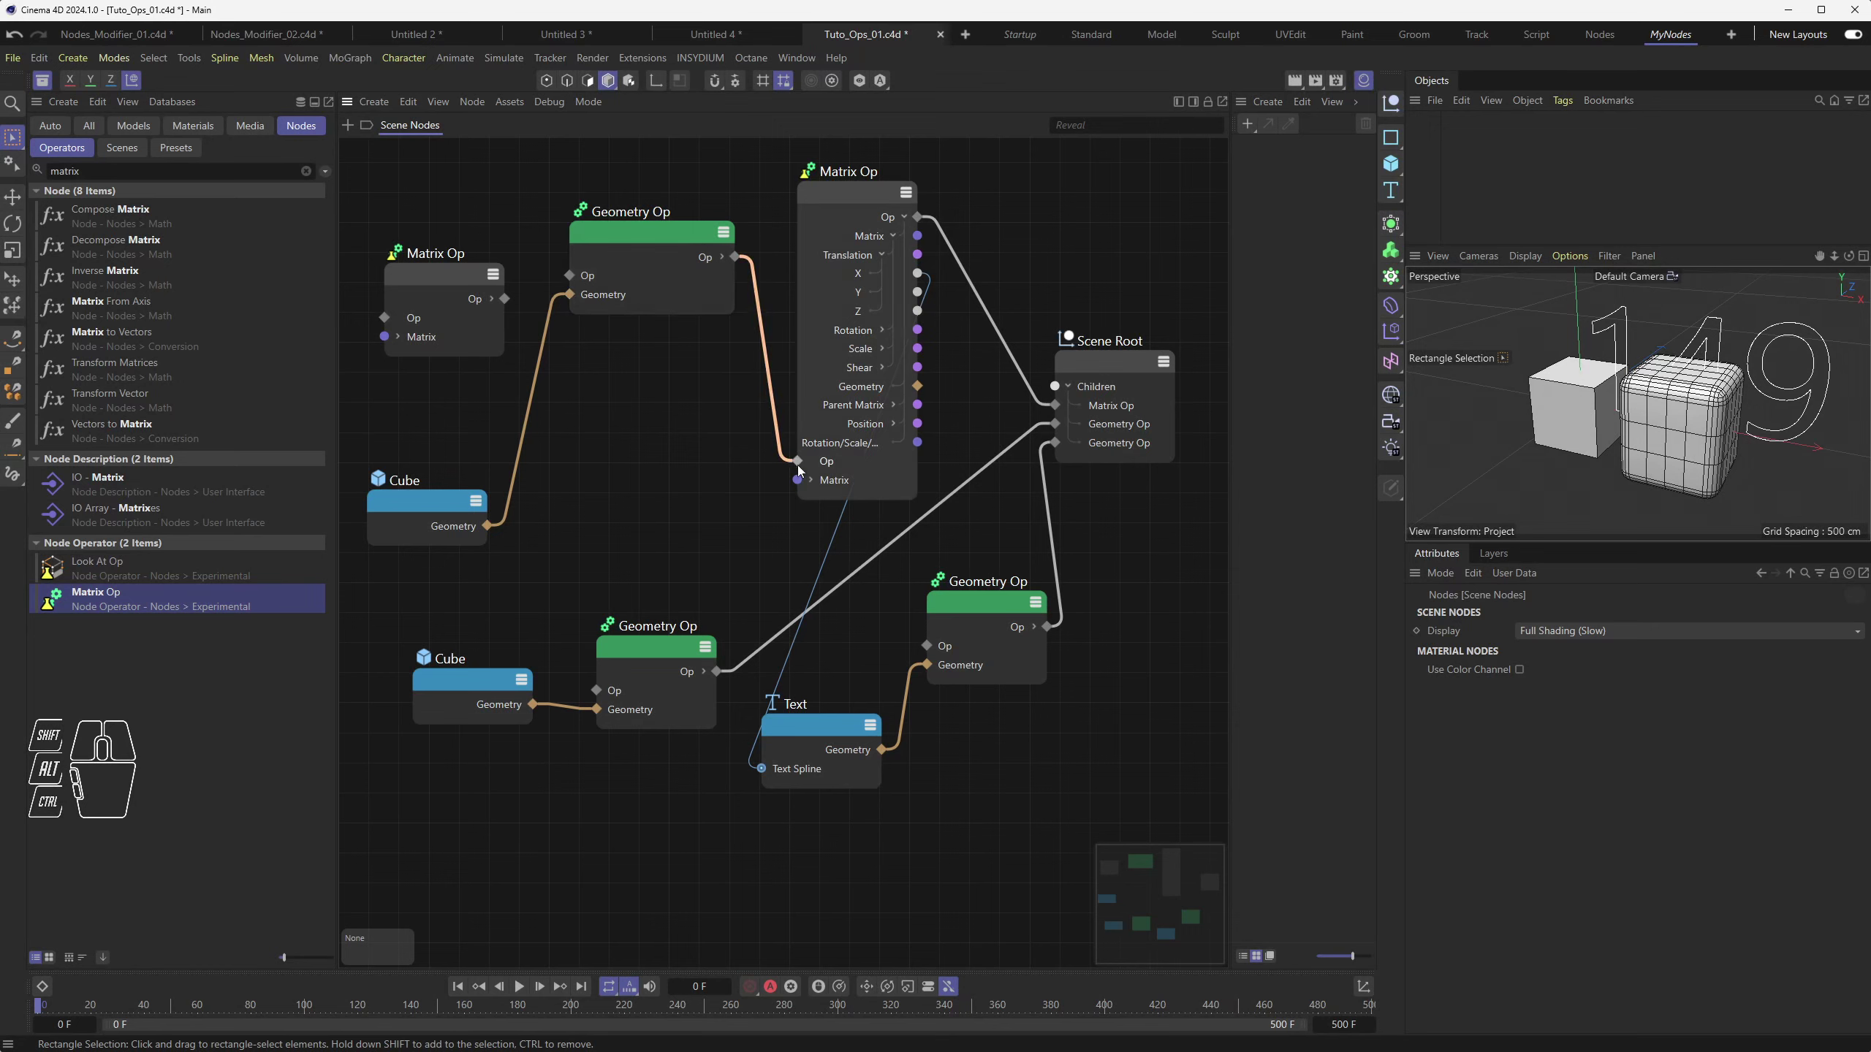
# Set the connected Matrix Op's Matrix . P X value to 156 cm and move the node slightly
pyautogui.moveTo(854, 194); pyautogui.dragTo(848, 202)
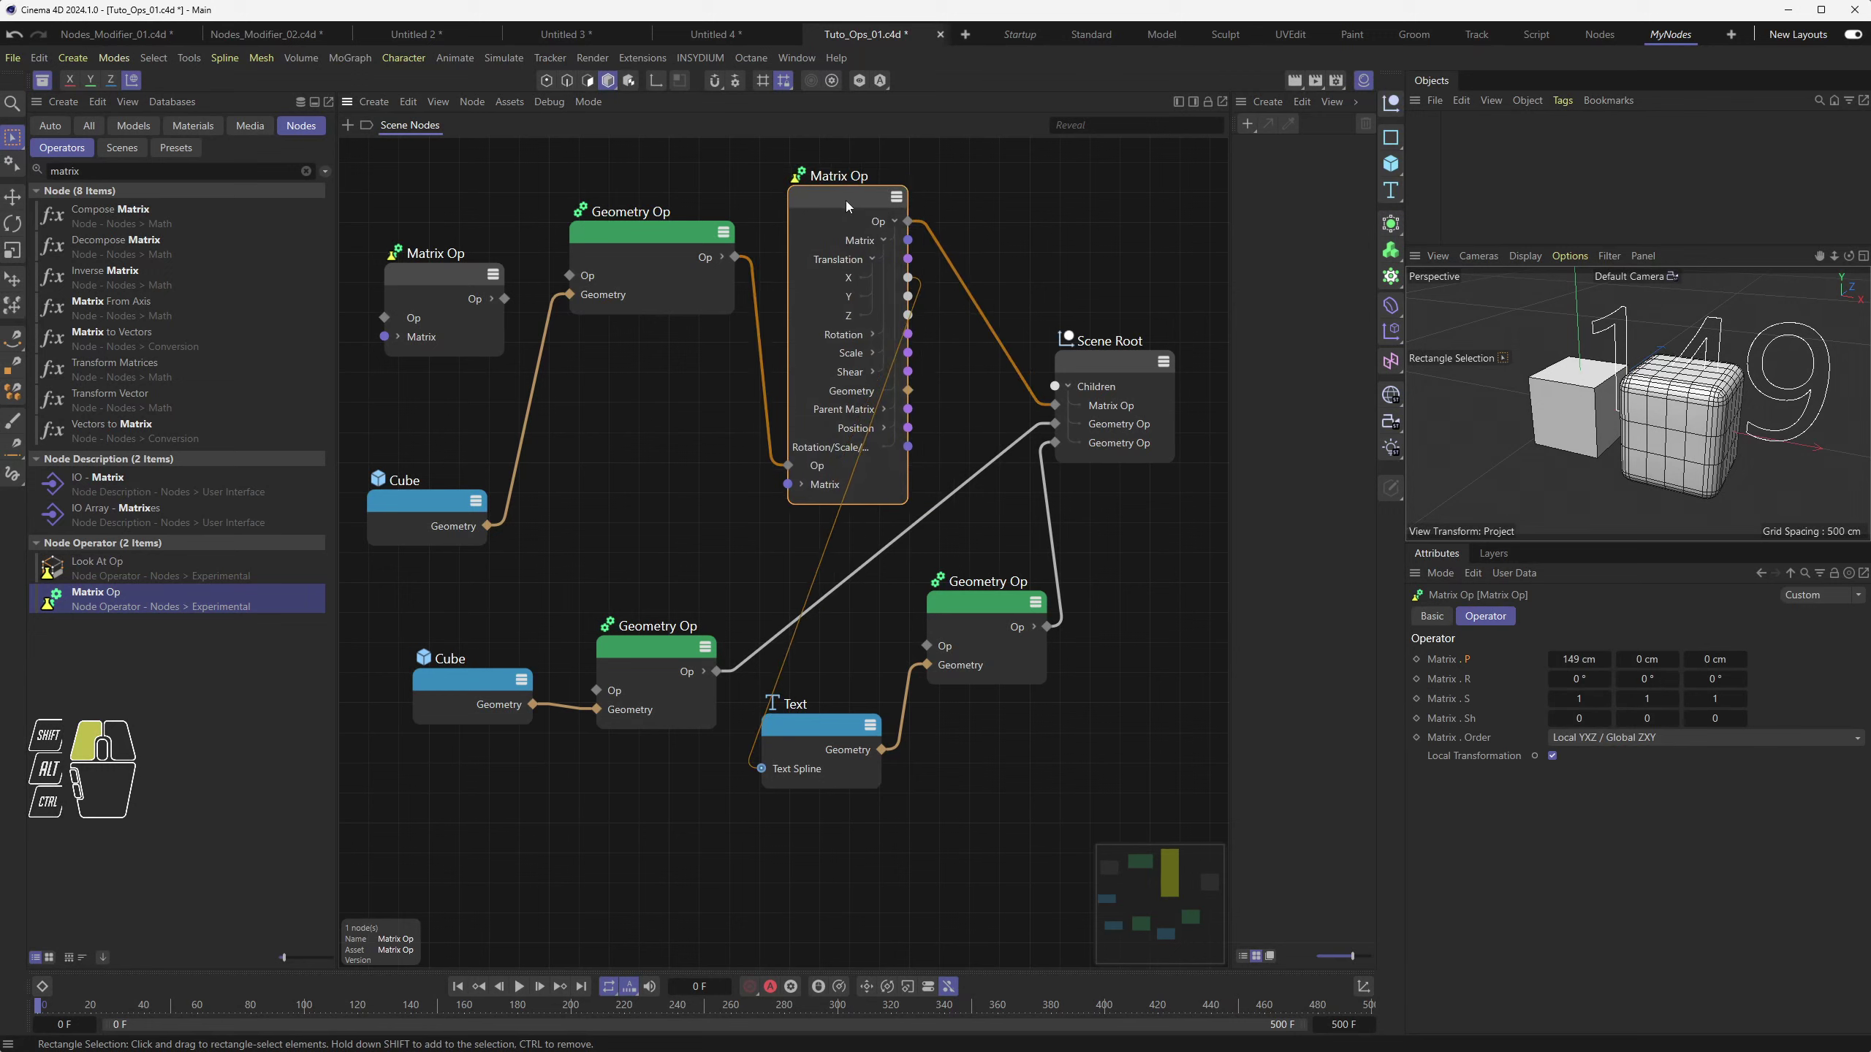
pyautogui.moveTo(1569, 659); pyautogui.dragTo(1574, 659)
pyautogui.moveTo(831, 199); pyautogui.dragTo(846, 190)
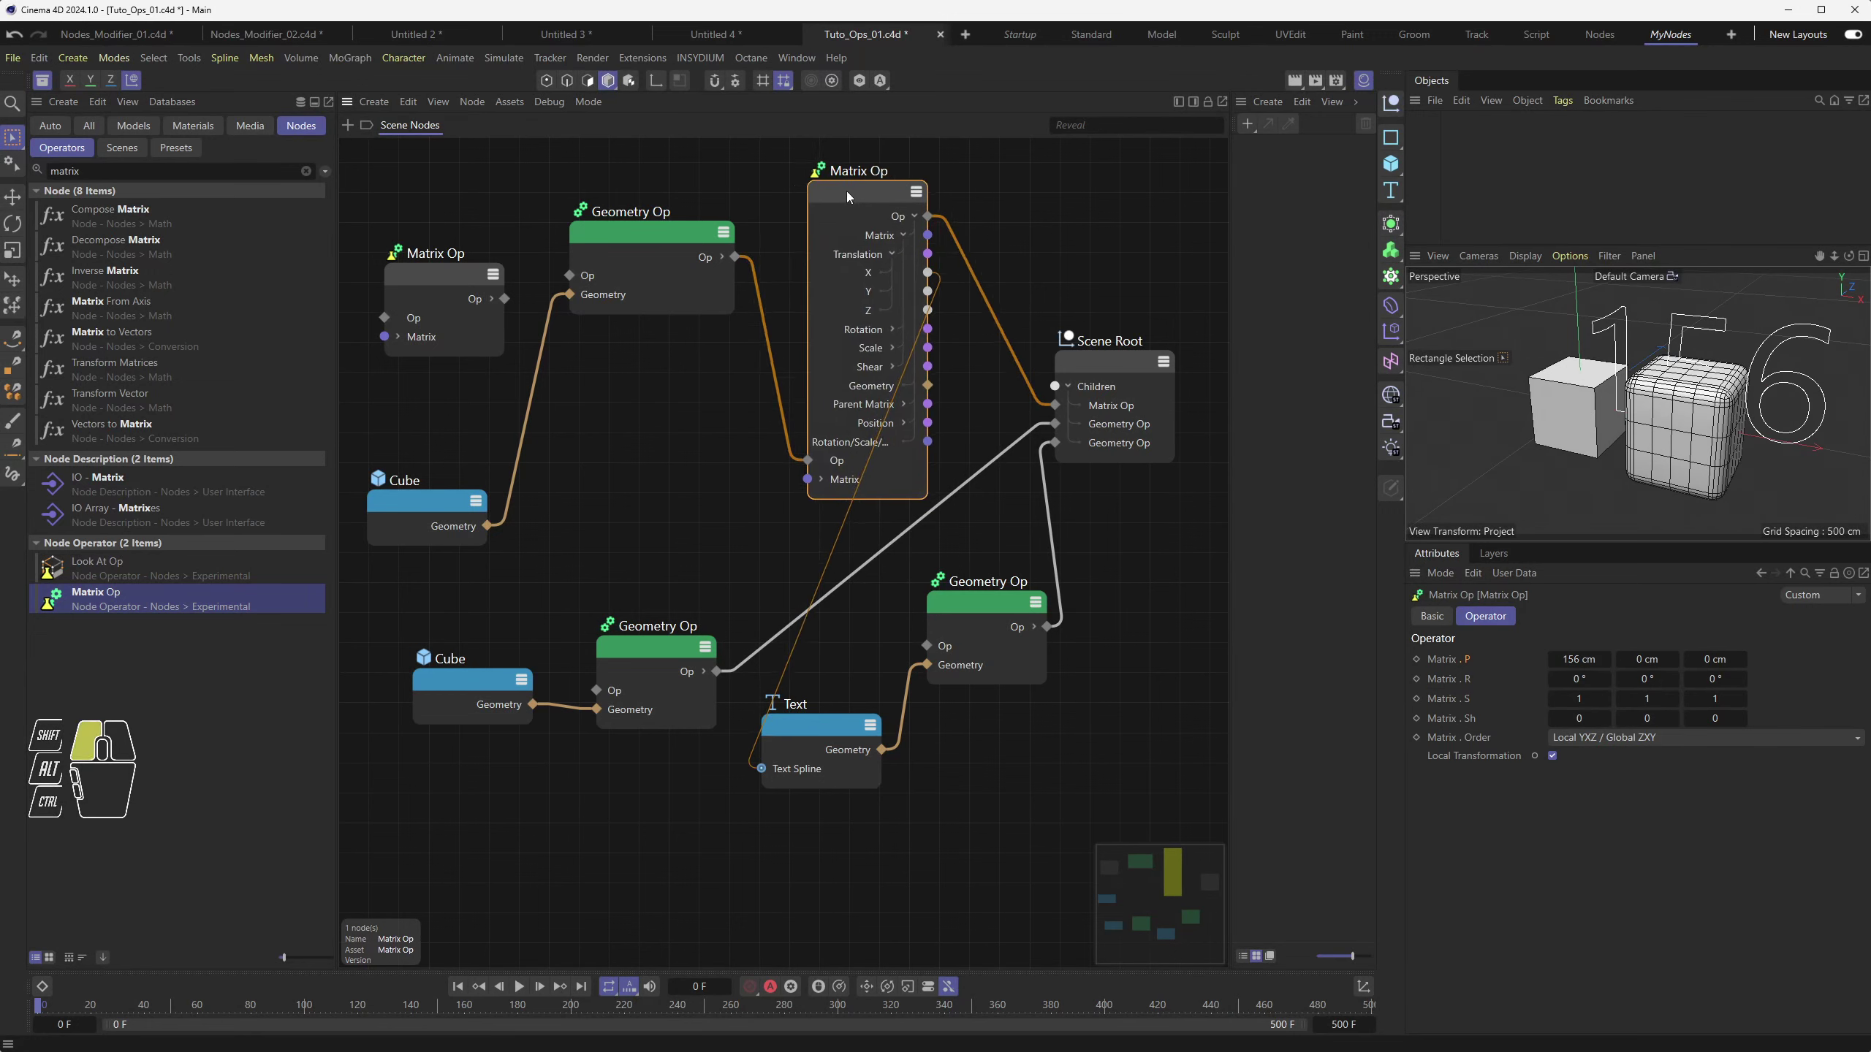
# Move the unused Matrix Op below the upper Geometry Op and connect its Matrix output to the other Matrix Op's Matrix input
pyautogui.moveTo(447, 277); pyautogui.dragTo(658, 450)
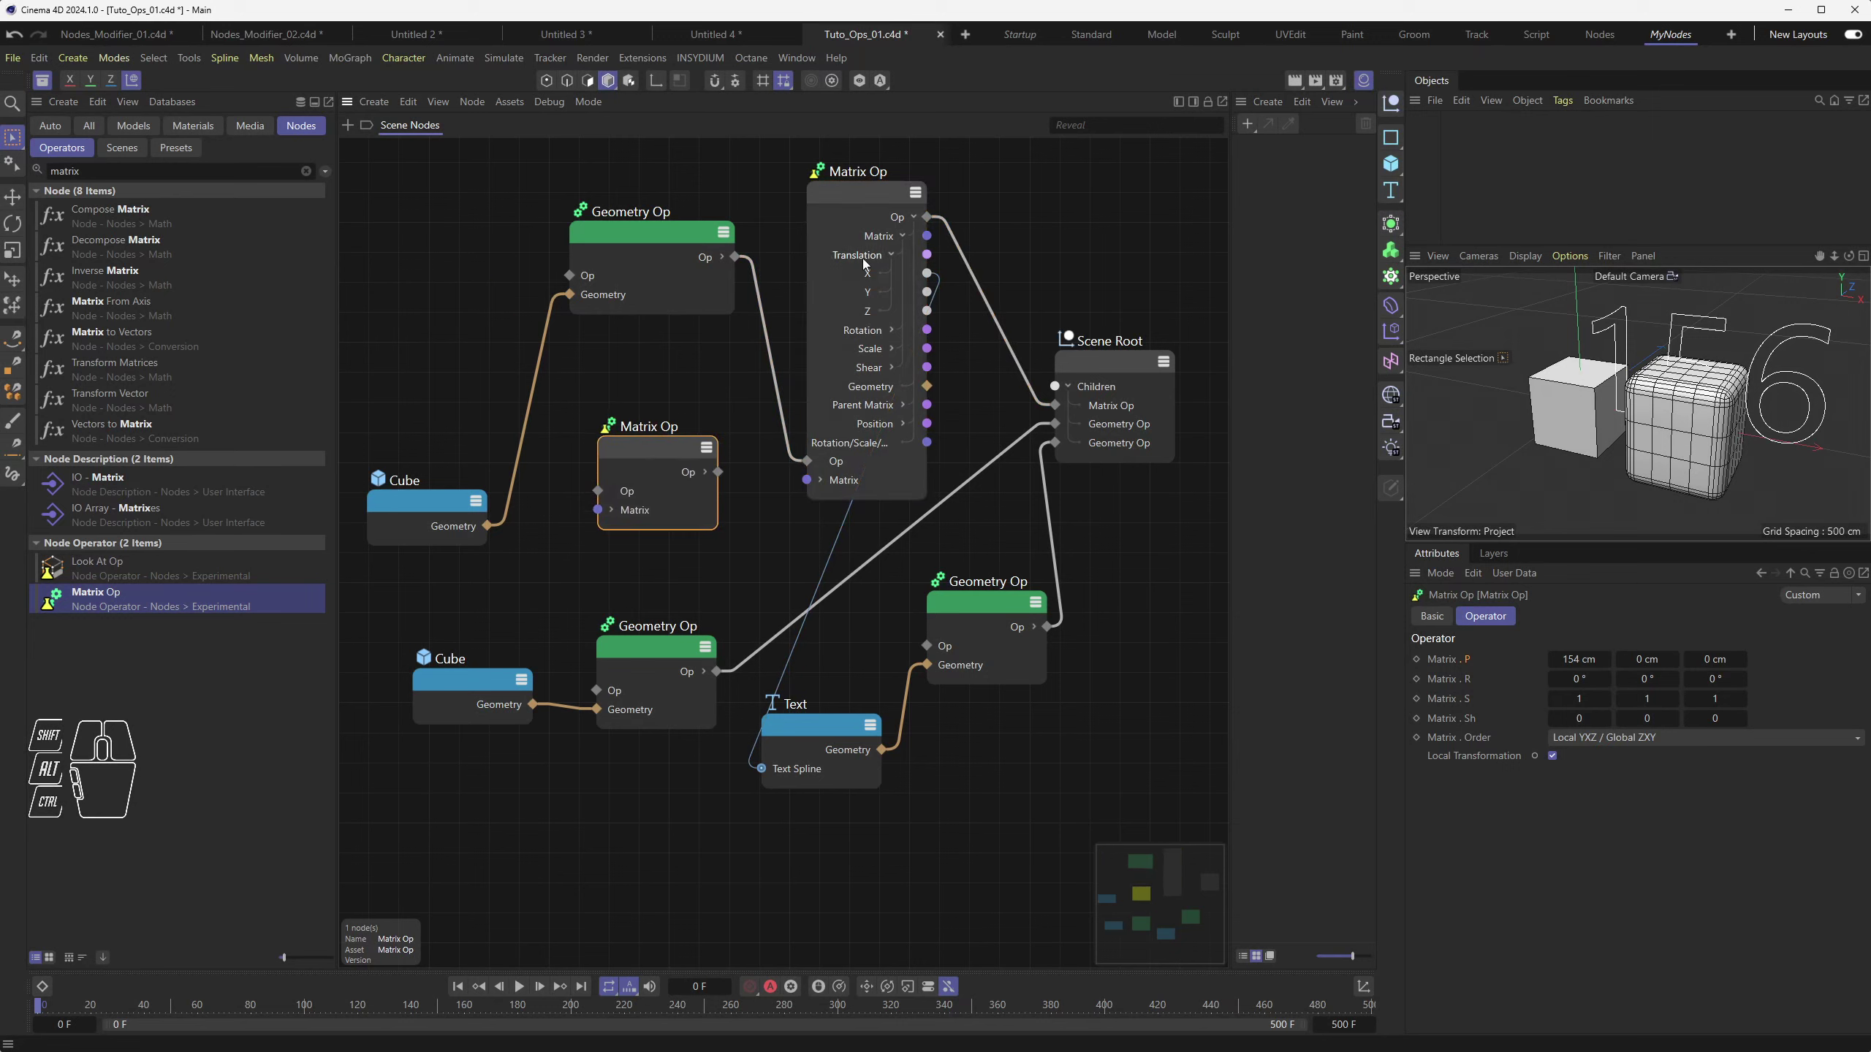
pyautogui.click(859, 233)
pyautogui.moveTo(829, 247)
pyautogui.mouseDown()
pyautogui.moveTo(814, 221)
pyautogui.moveTo(865, 246)
pyautogui.mouseUp()
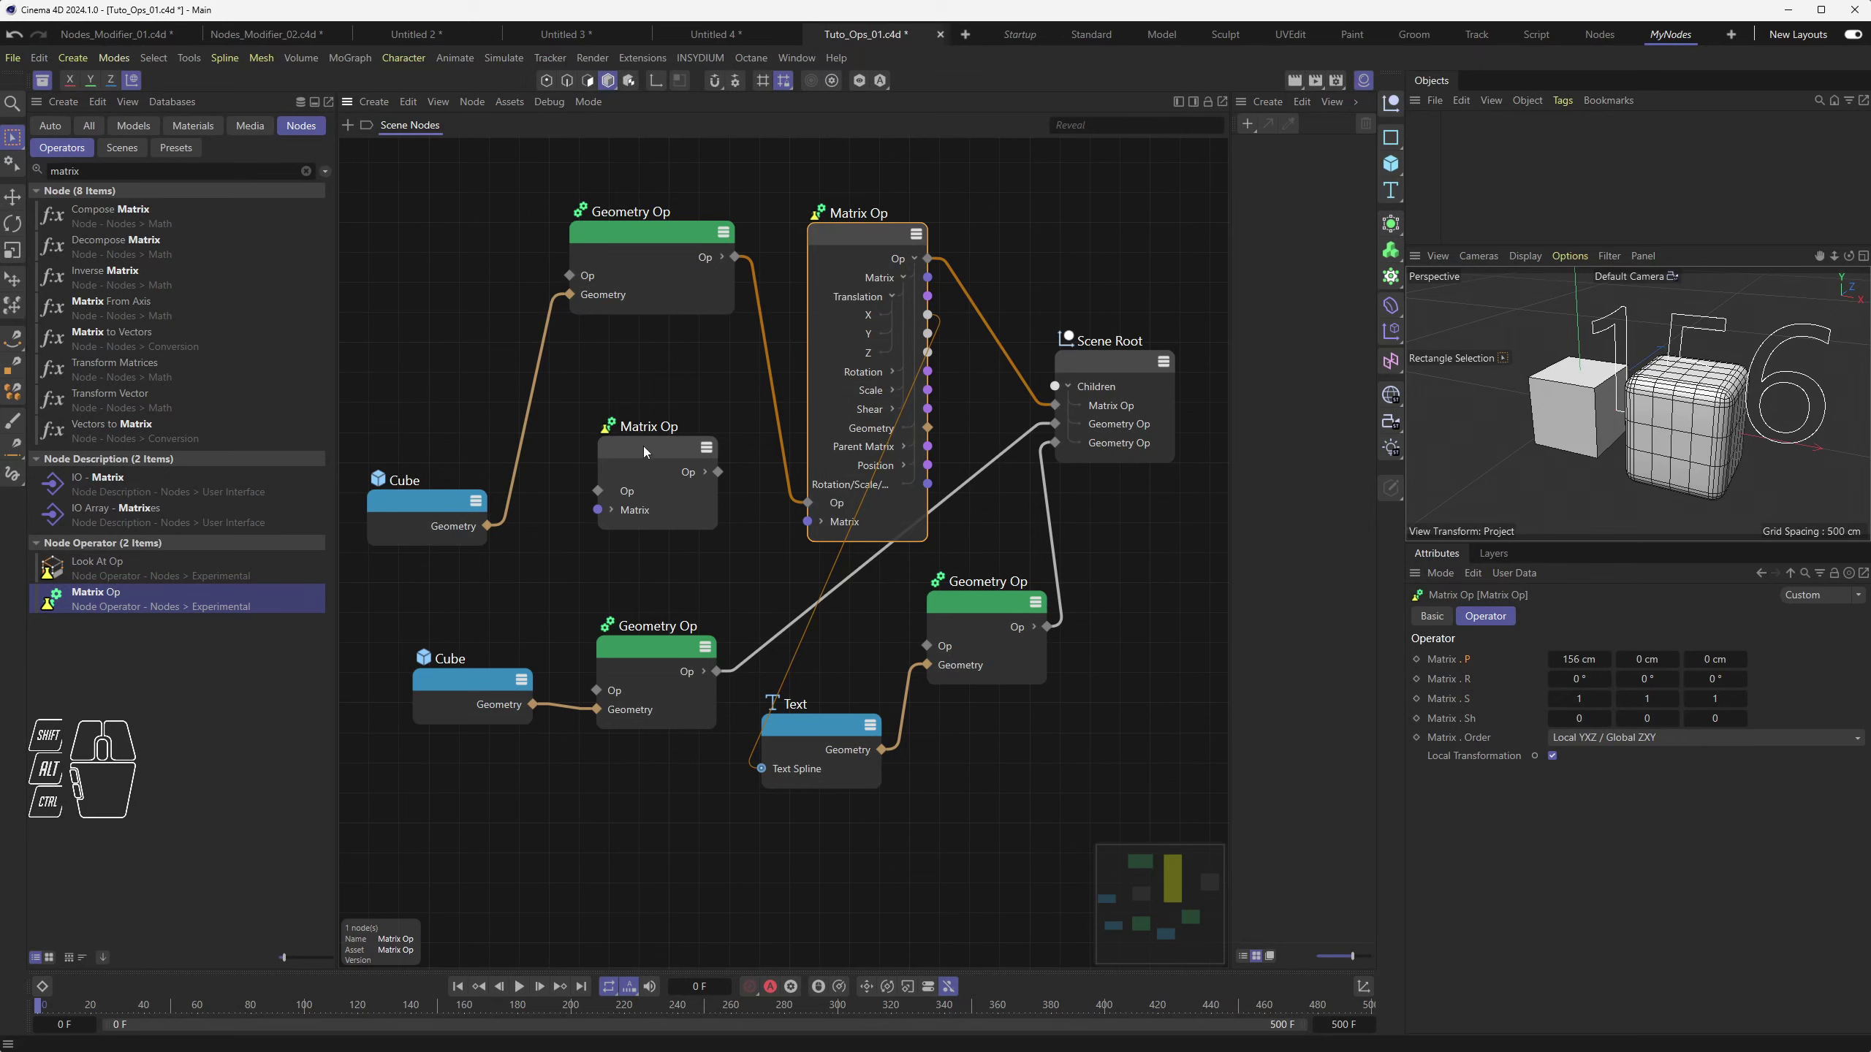
pyautogui.moveTo(643, 446); pyautogui.dragTo(715, 472)
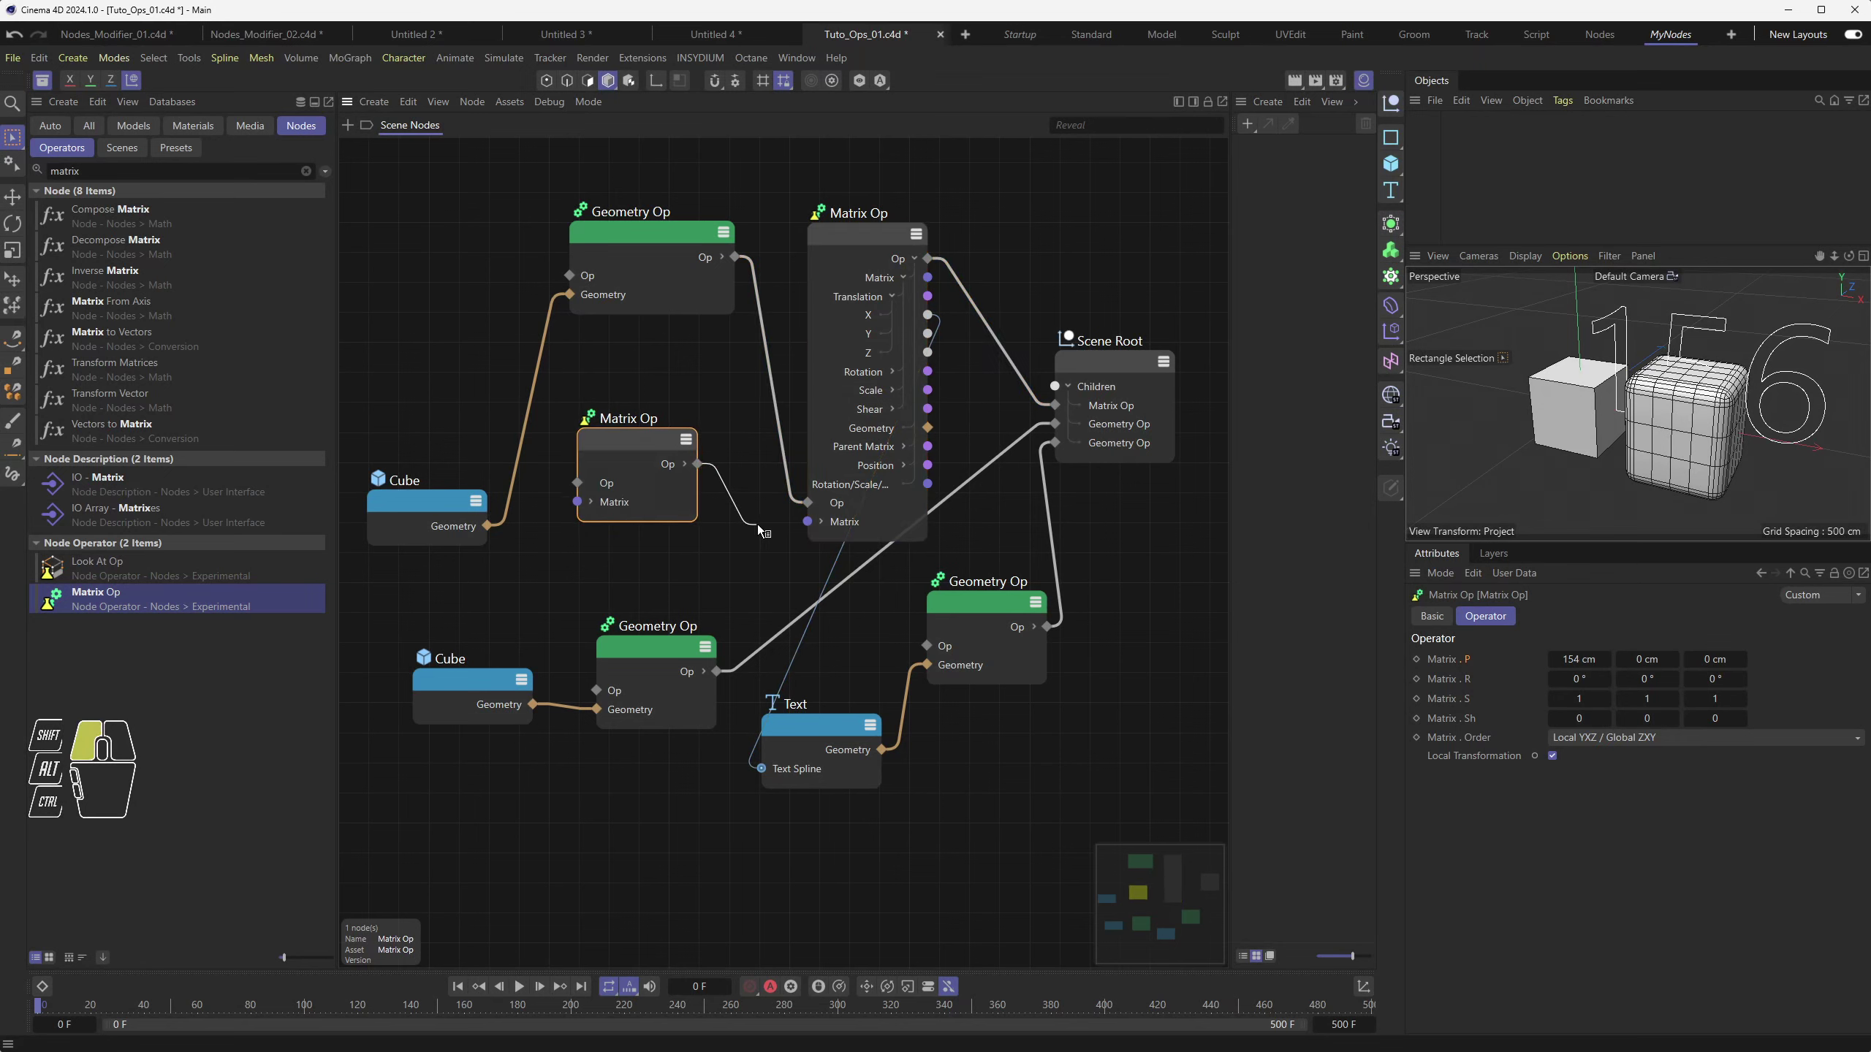
pyautogui.moveTo(761, 530); pyautogui.dragTo(811, 527)
pyautogui.click(684, 464)
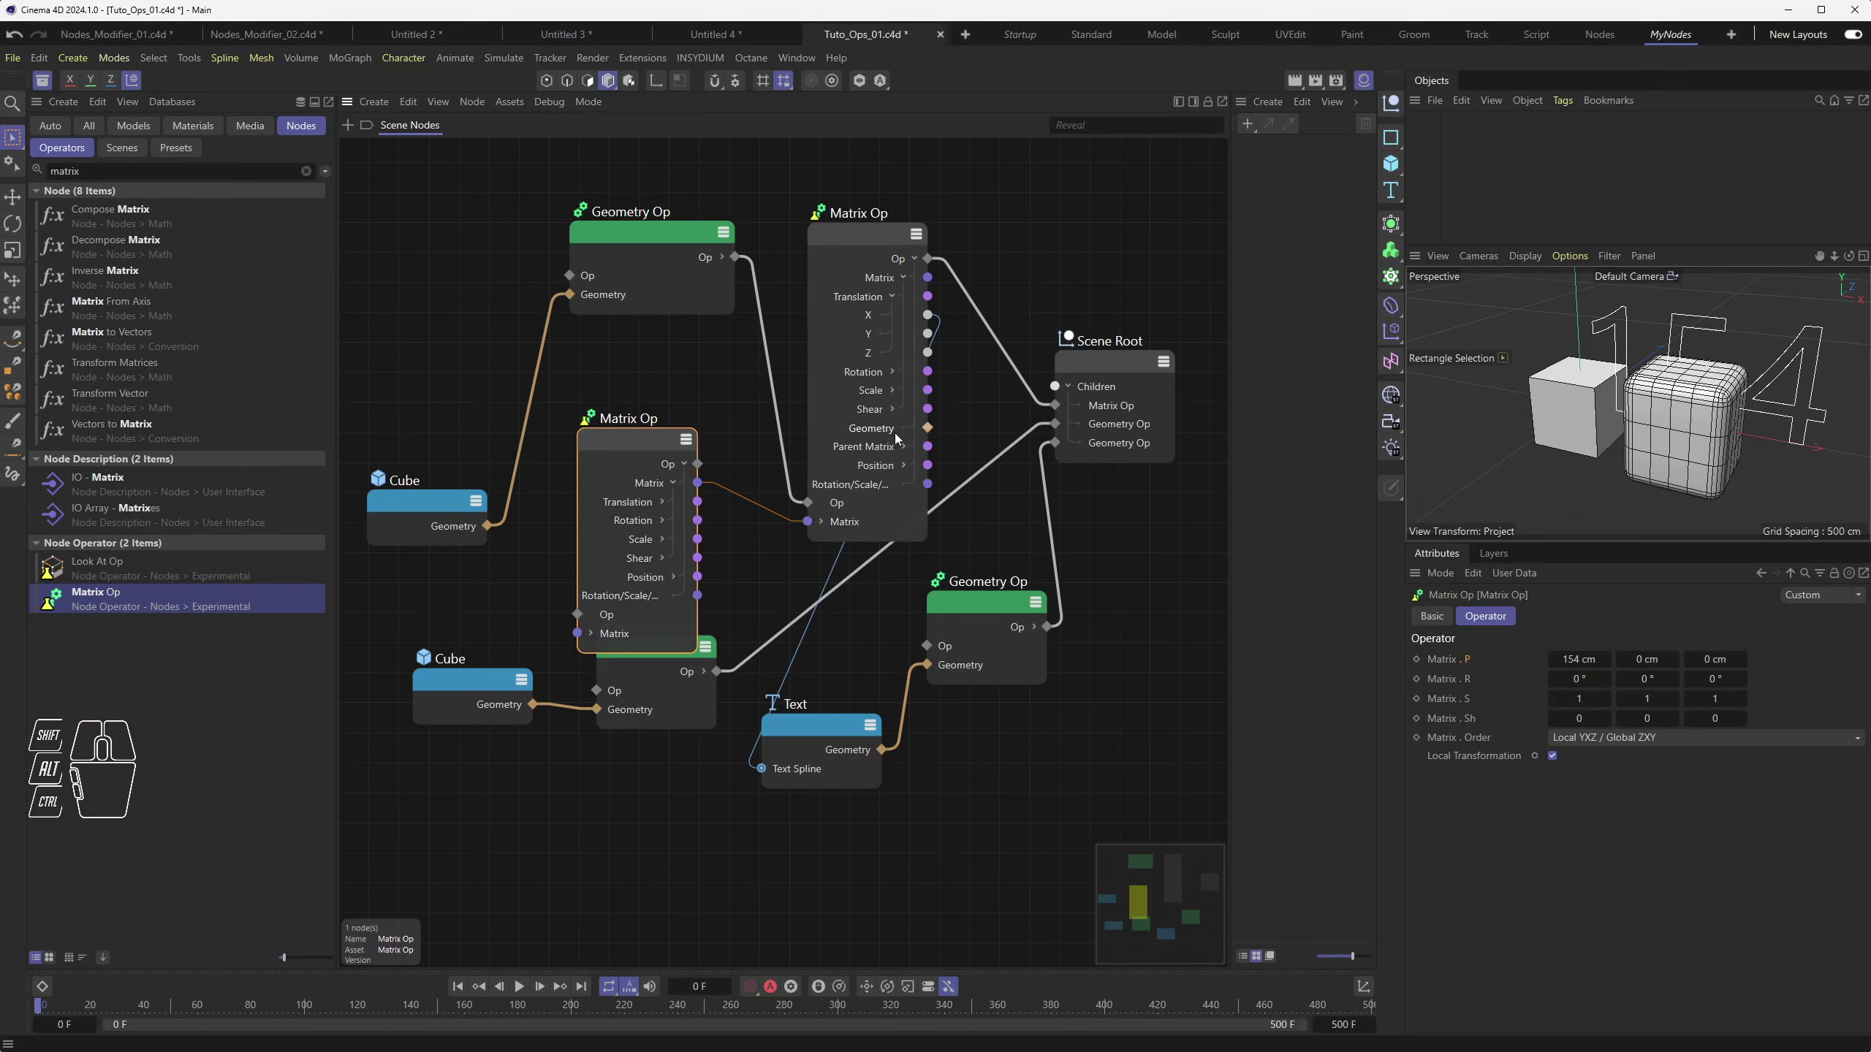
# Set Matrix . P X to 82 cm on the Matrix Op feeding the Matrix input and shift that node upward
pyautogui.click(866, 234)
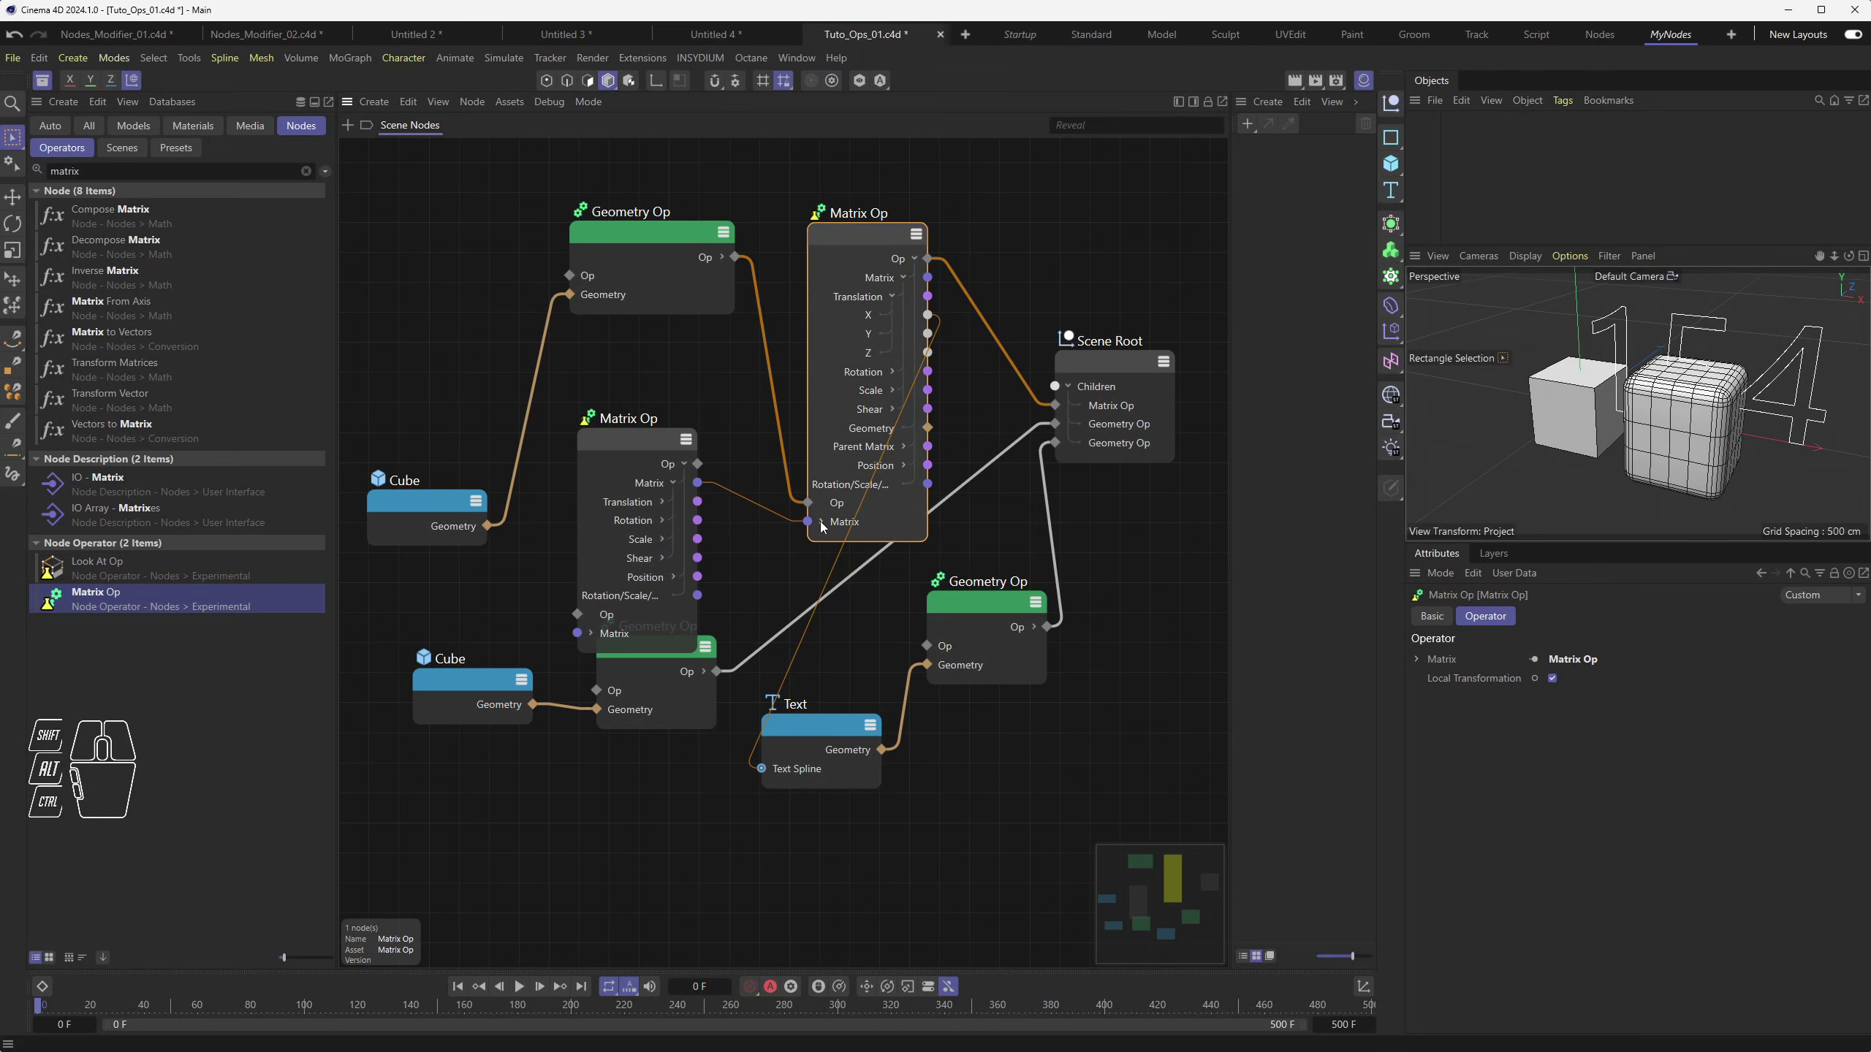
pyautogui.moveTo(640, 433); pyautogui.dragTo(646, 404)
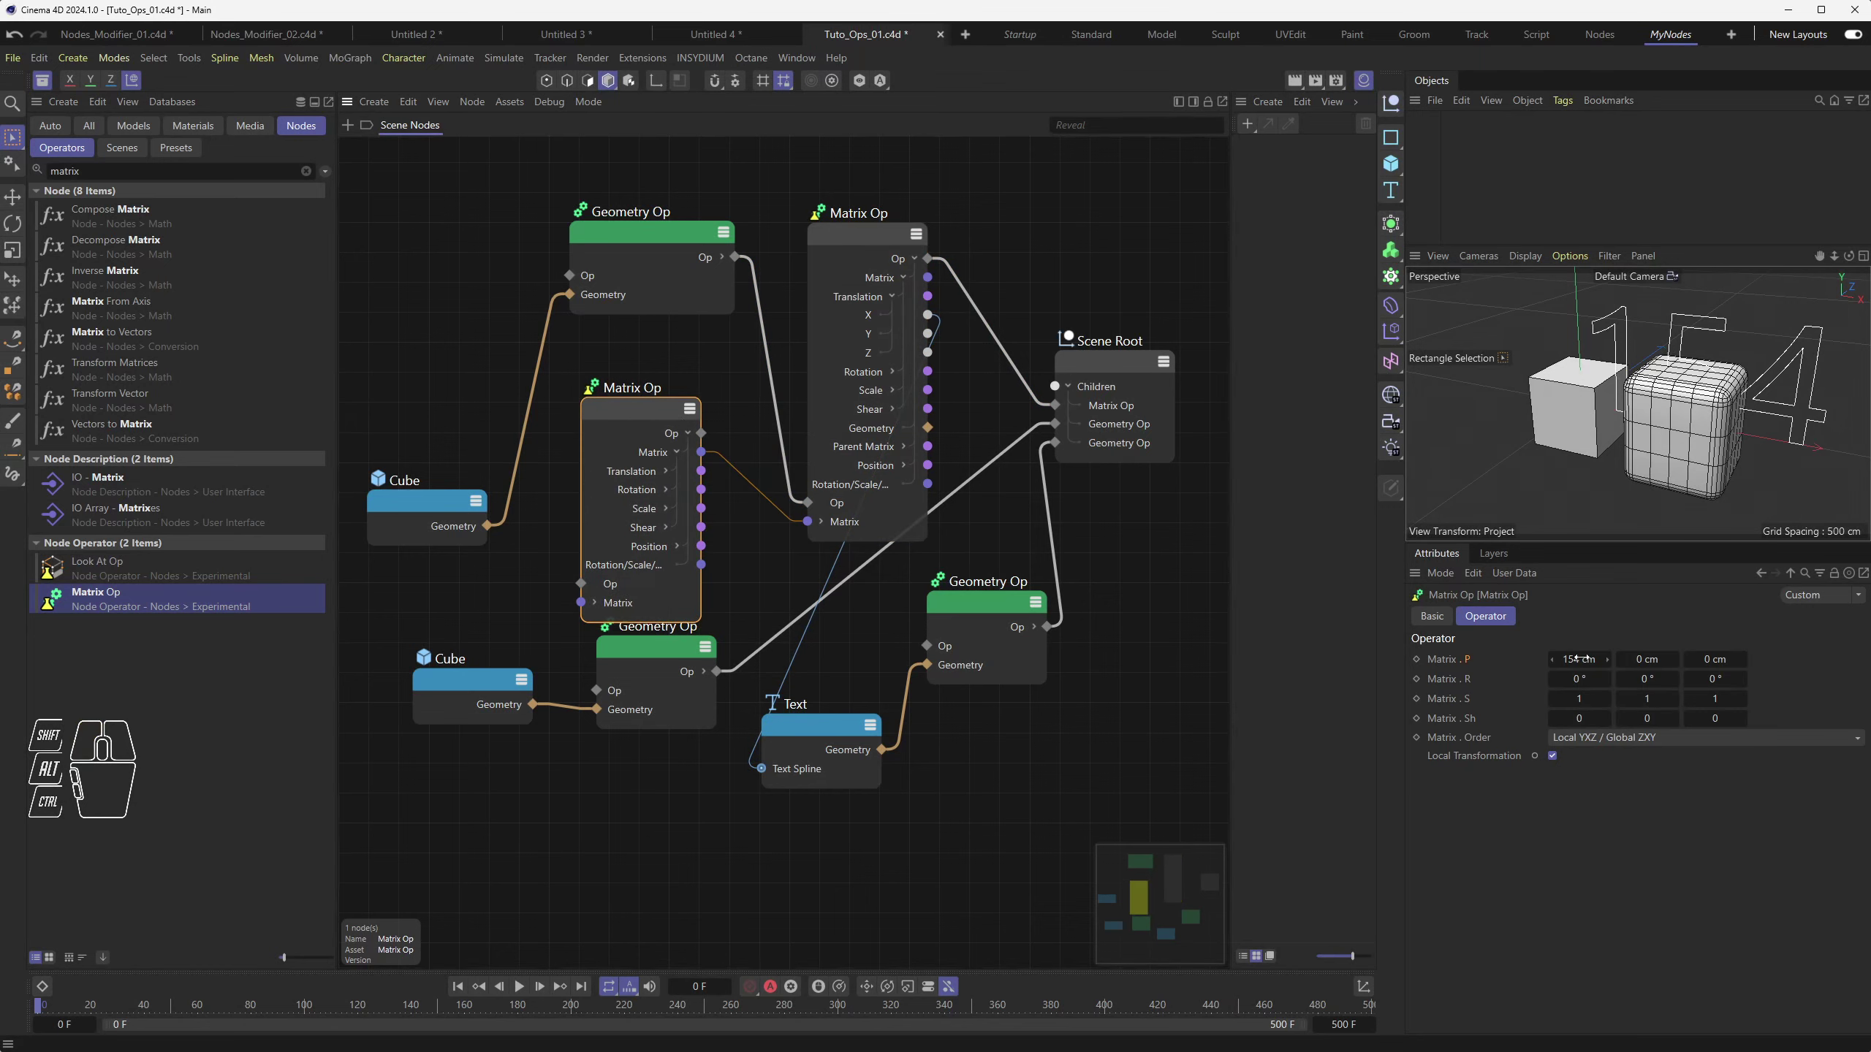
pyautogui.moveTo(1576, 658); pyautogui.dragTo(1360, 686)
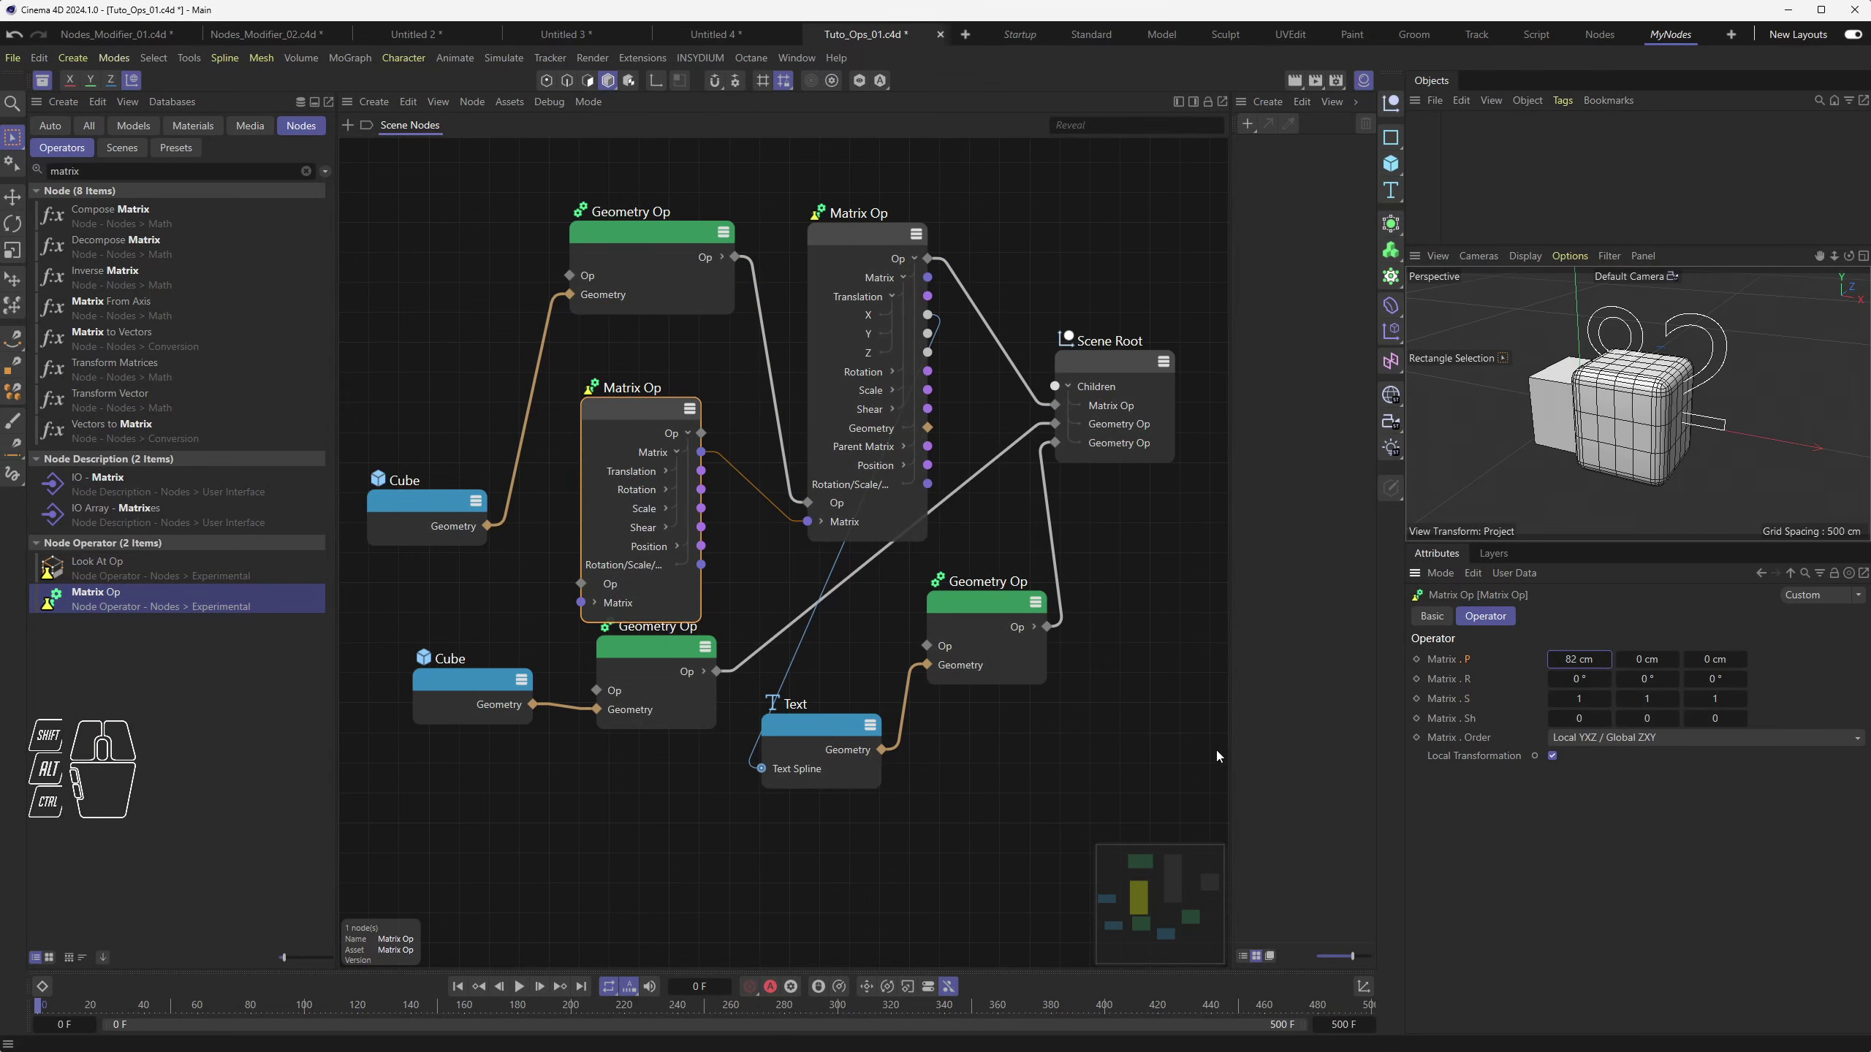
pyautogui.moveTo(666, 410); pyautogui.dragTo(646, 397)
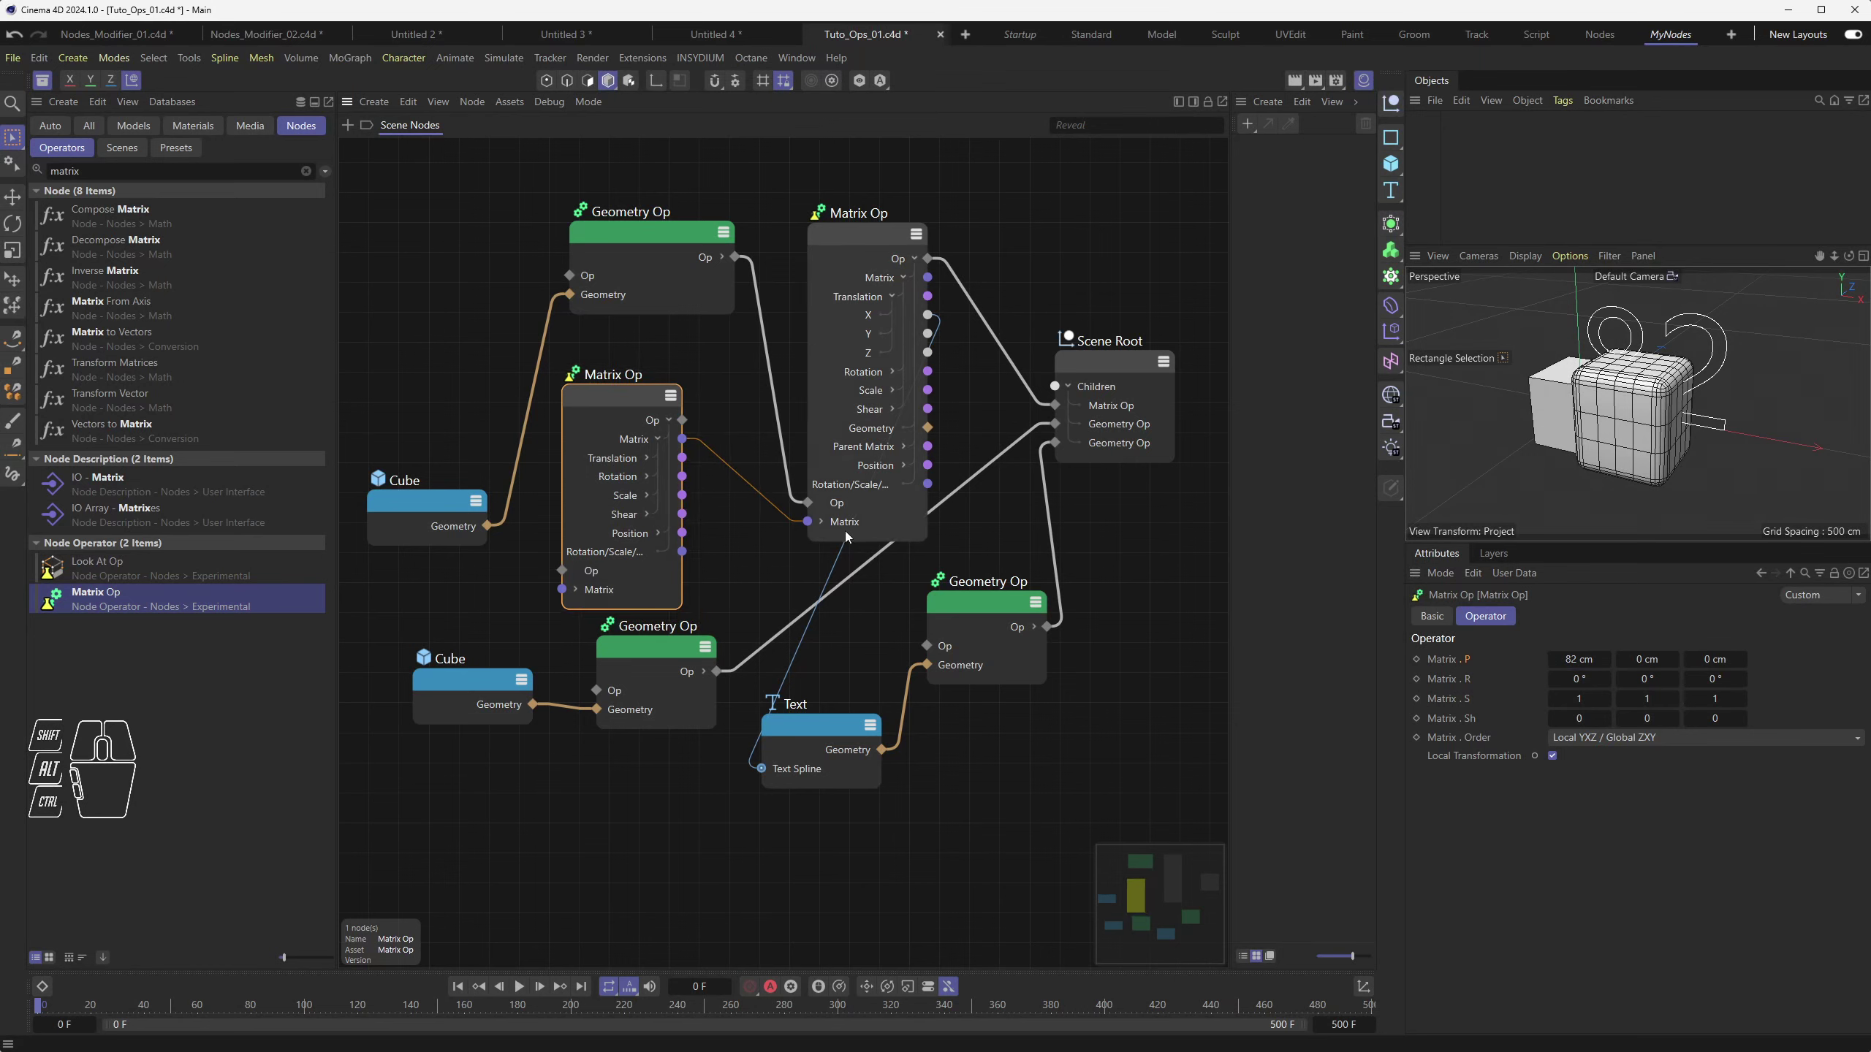
# Disconnect the Matrix link between the two Matrix Ops and reposition the Matrix Op that feeds the Scene Root
pyautogui.moveTo(806, 525); pyautogui.dragTo(777, 555)
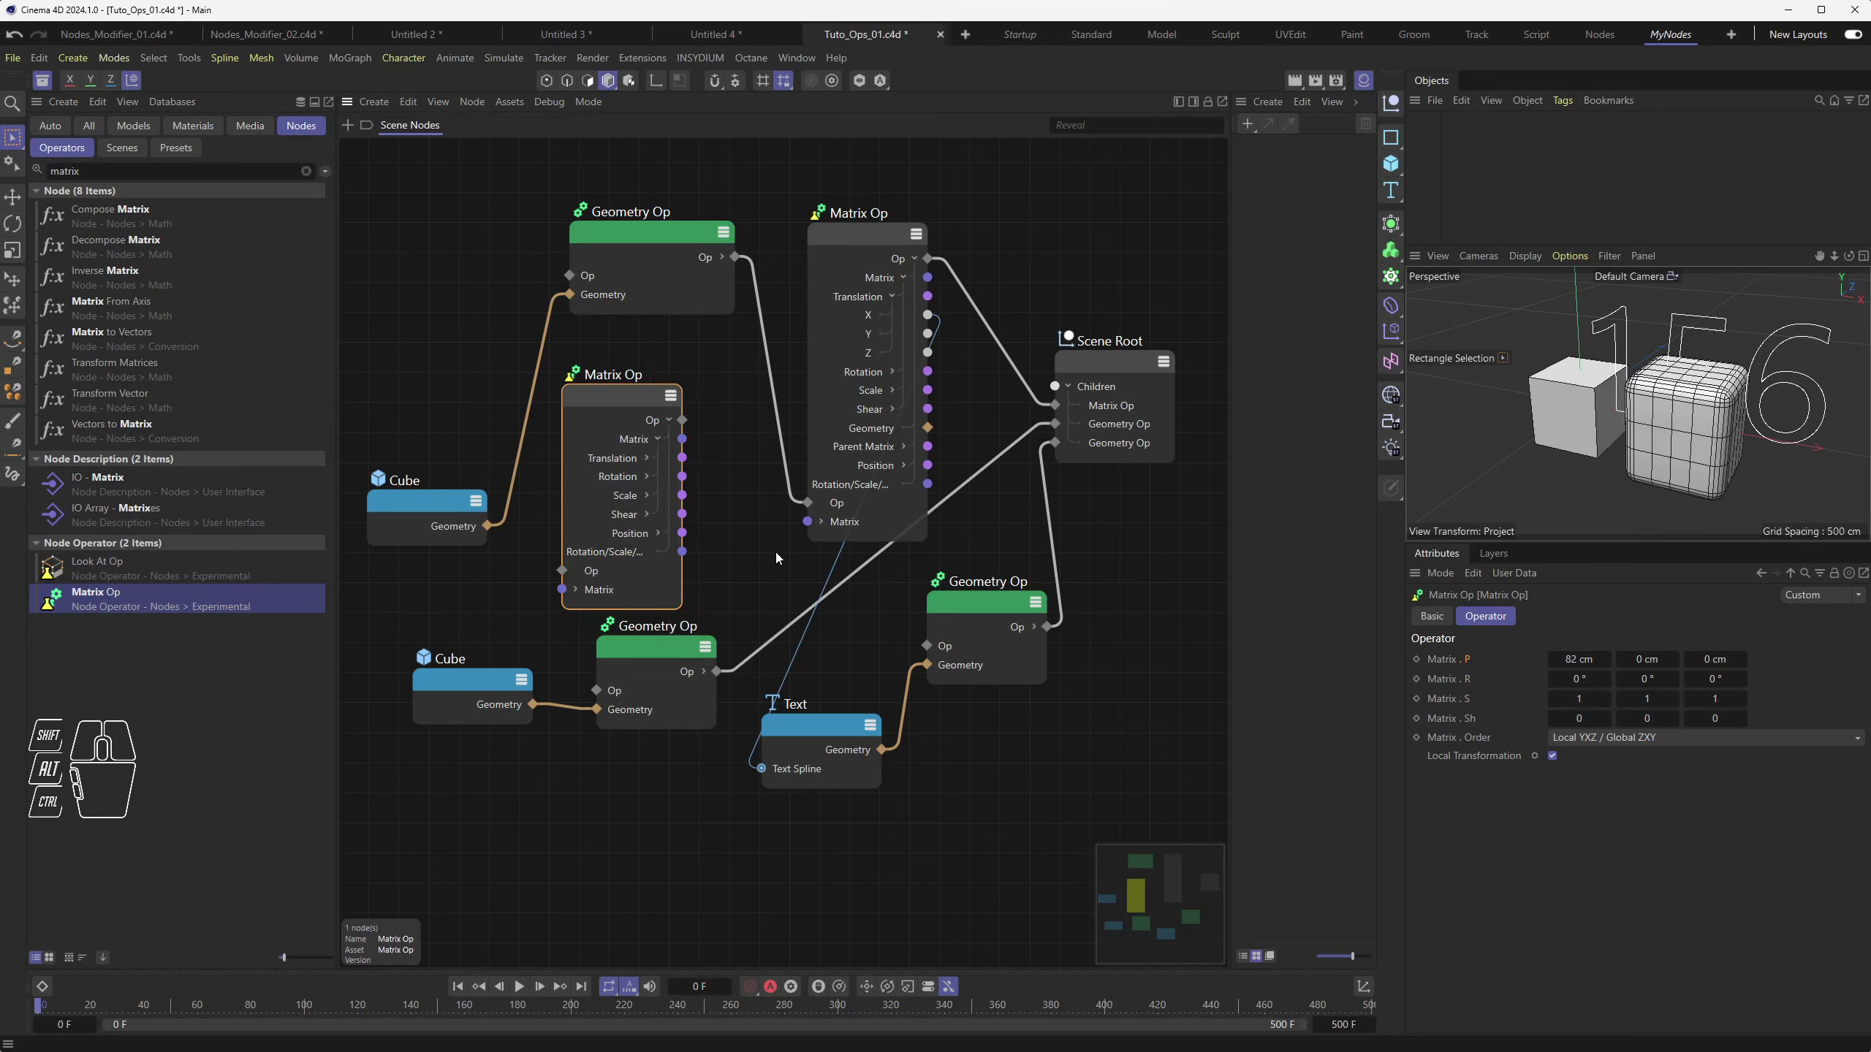
pyautogui.click(863, 239)
pyautogui.moveTo(858, 234); pyautogui.dragTo(871, 223)
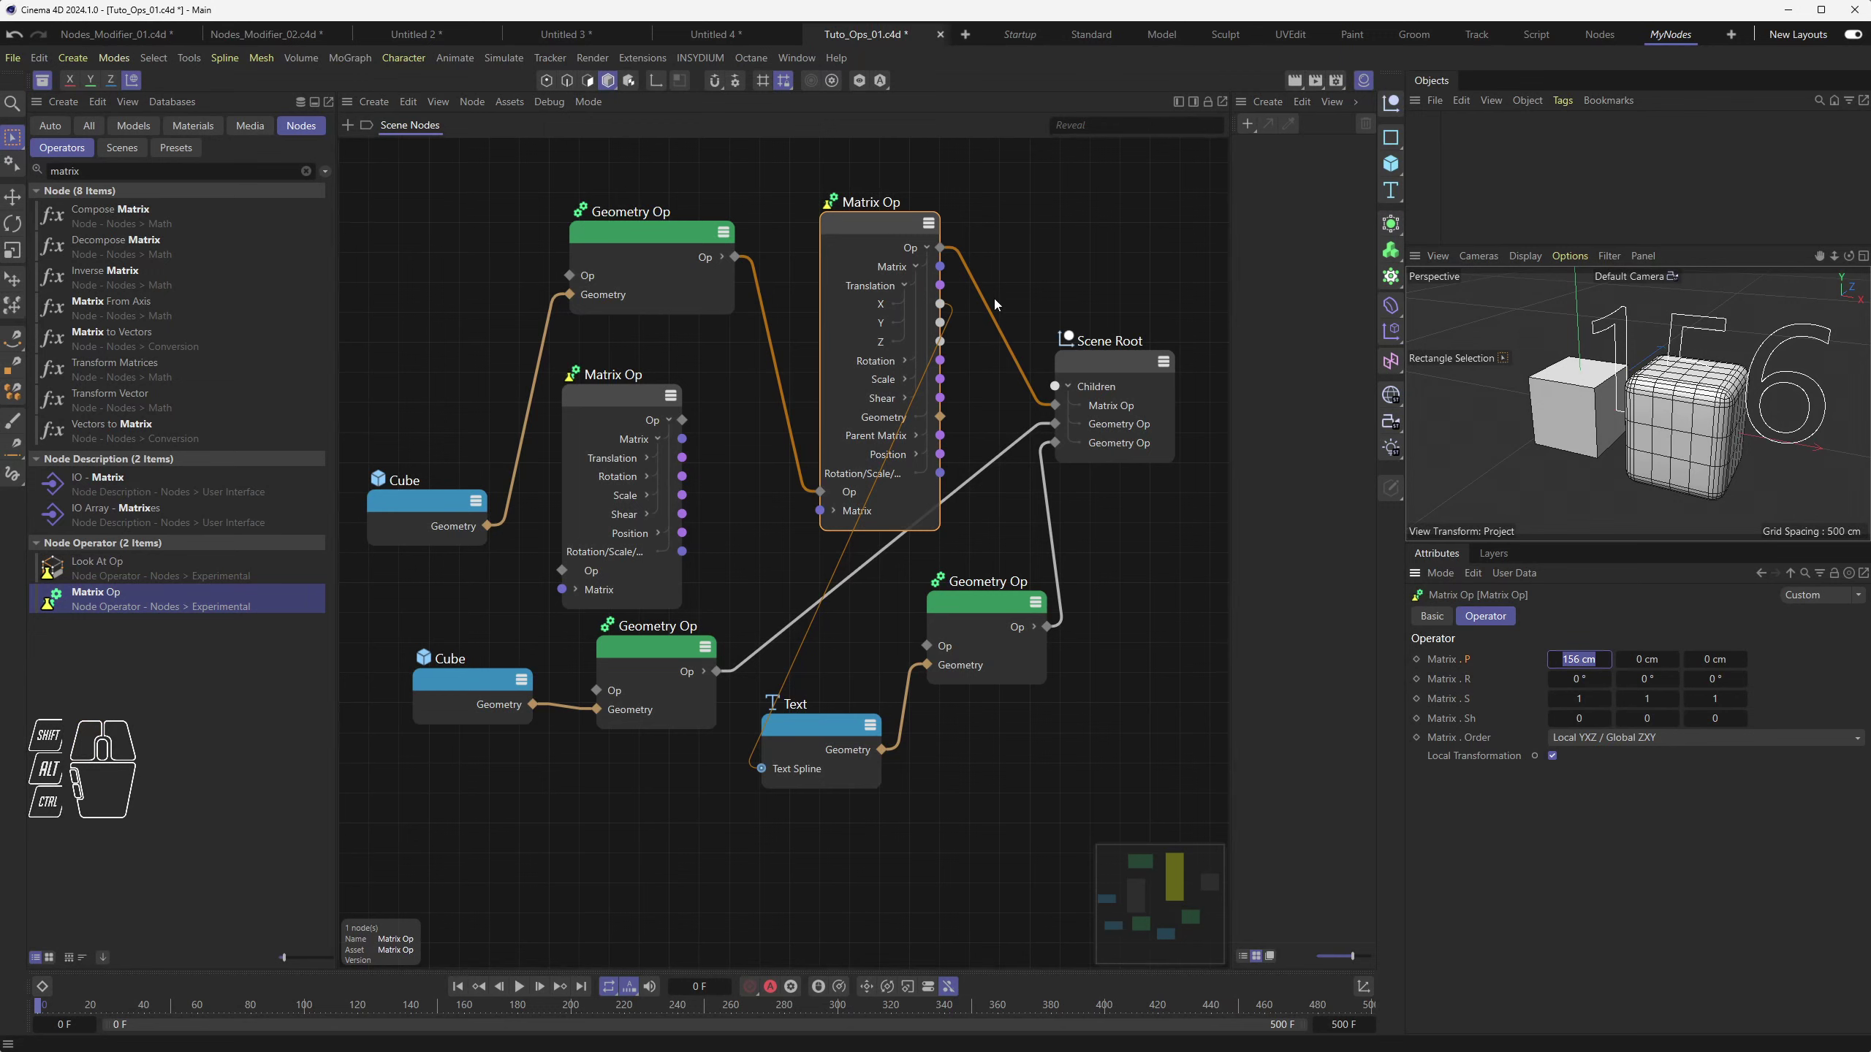
pyautogui.moveTo(885, 226)
pyautogui.mouseDown()
pyautogui.moveTo(872, 249)
pyautogui.moveTo(886, 226)
pyautogui.mouseUp()
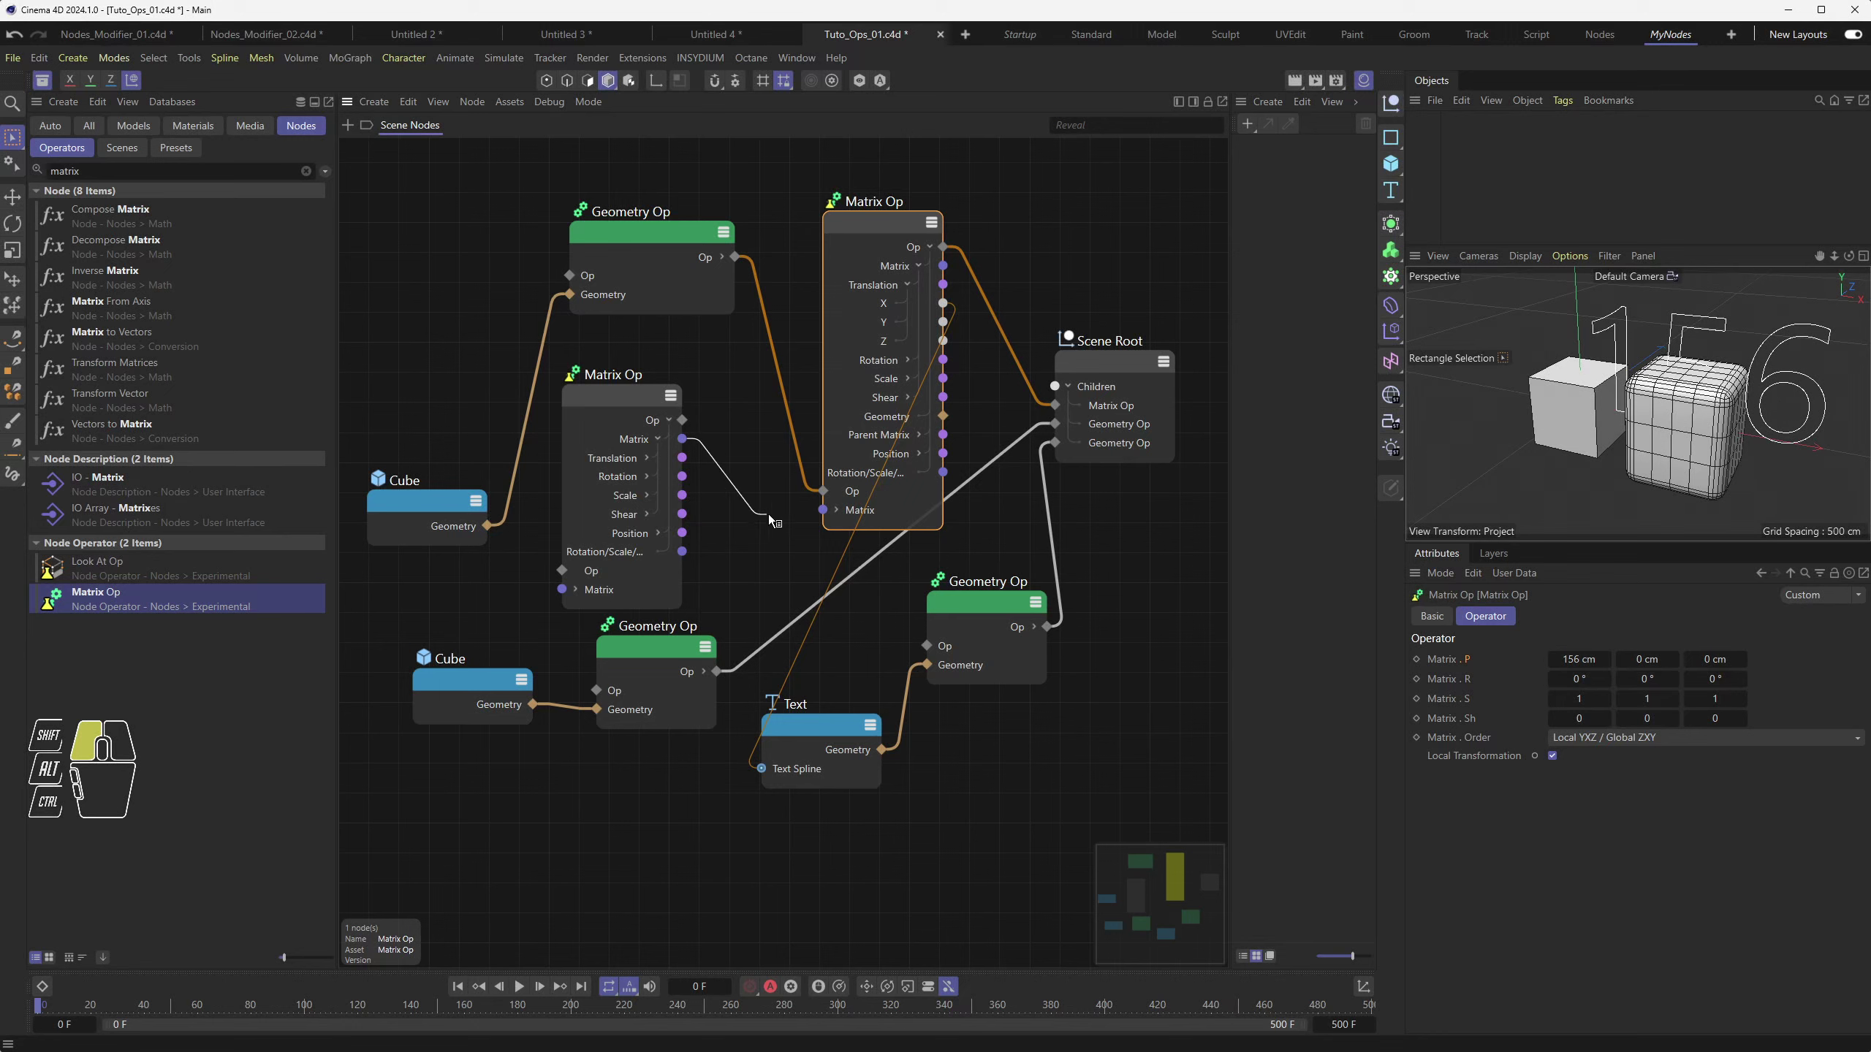
# Reconnect the lower Matrix Op's Matrix output to the upper one's Matrix input and set the lower one's Matrix . P X to 49 cm
pyautogui.moveTo(824, 511); pyautogui.dragTo(825, 511)
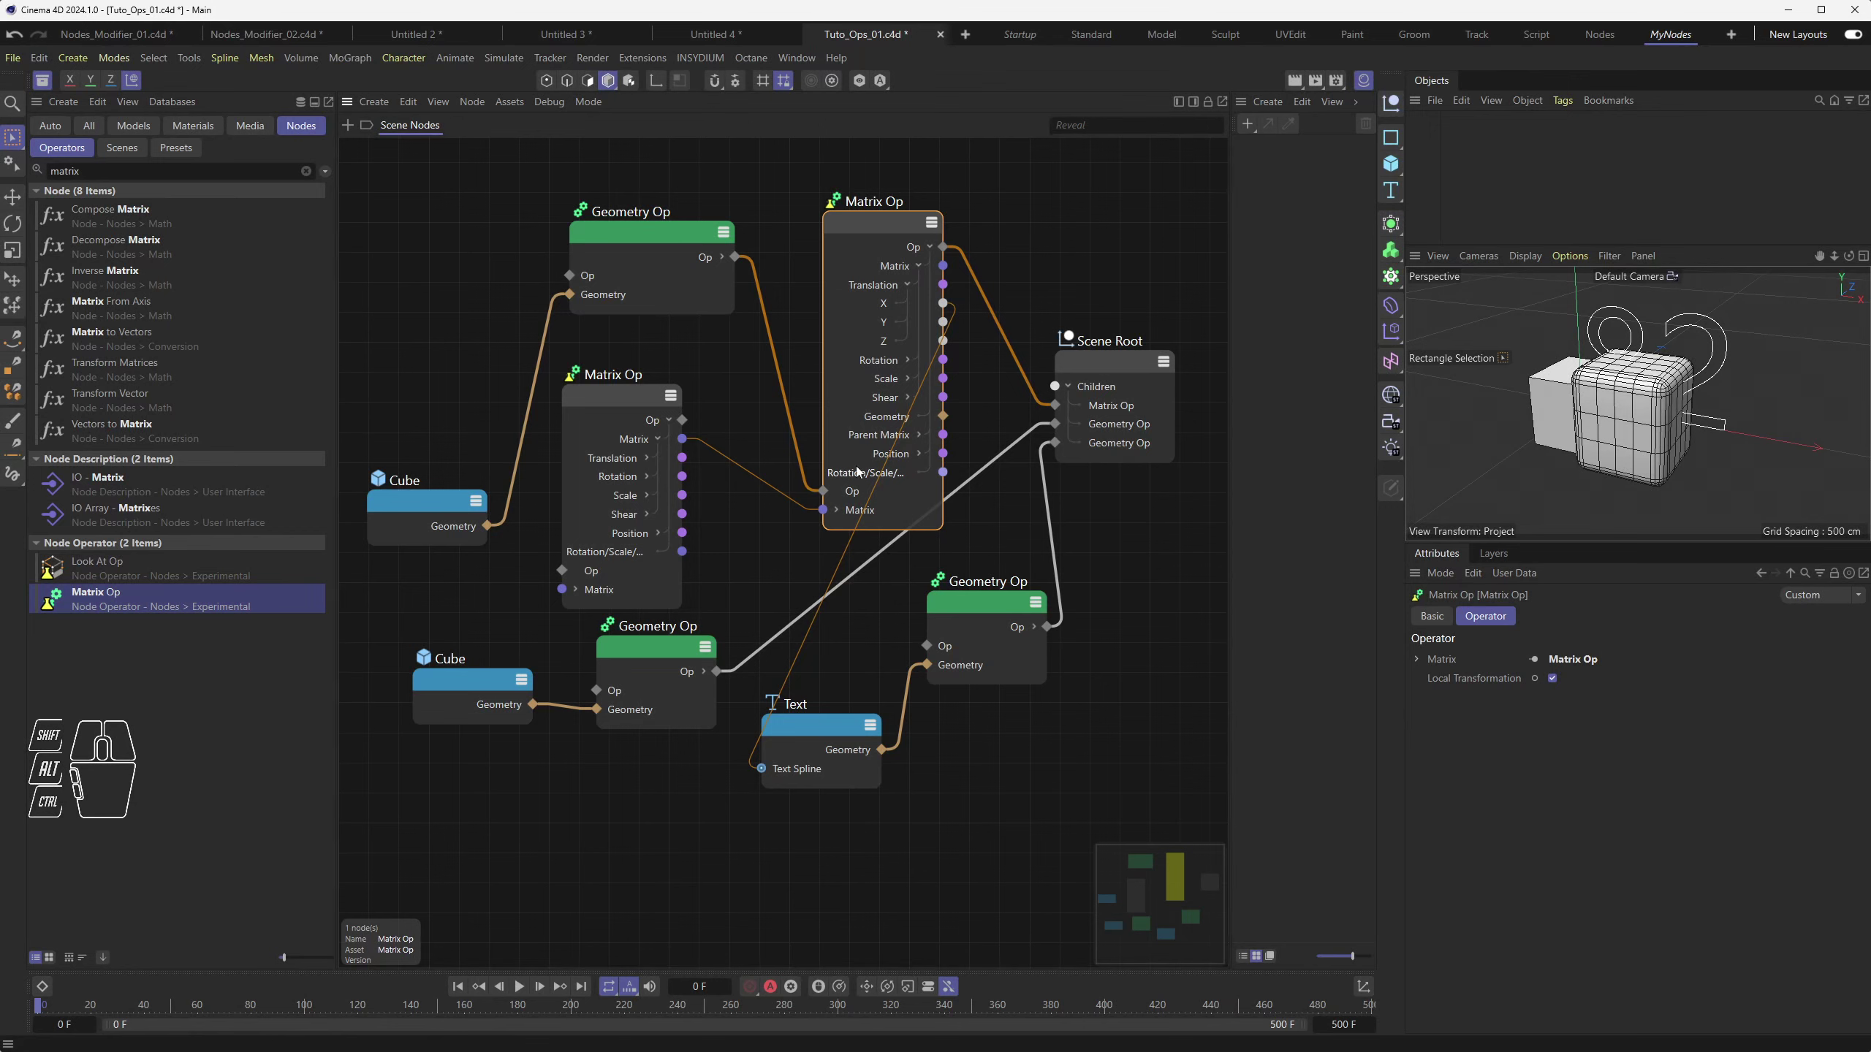
pyautogui.click(621, 403)
pyautogui.moveTo(1578, 659)
pyautogui.mouseDown()
pyautogui.moveTo(1623, 659)
pyautogui.moveTo(1550, 659)
pyautogui.mouseUp()
pyautogui.click(864, 226)
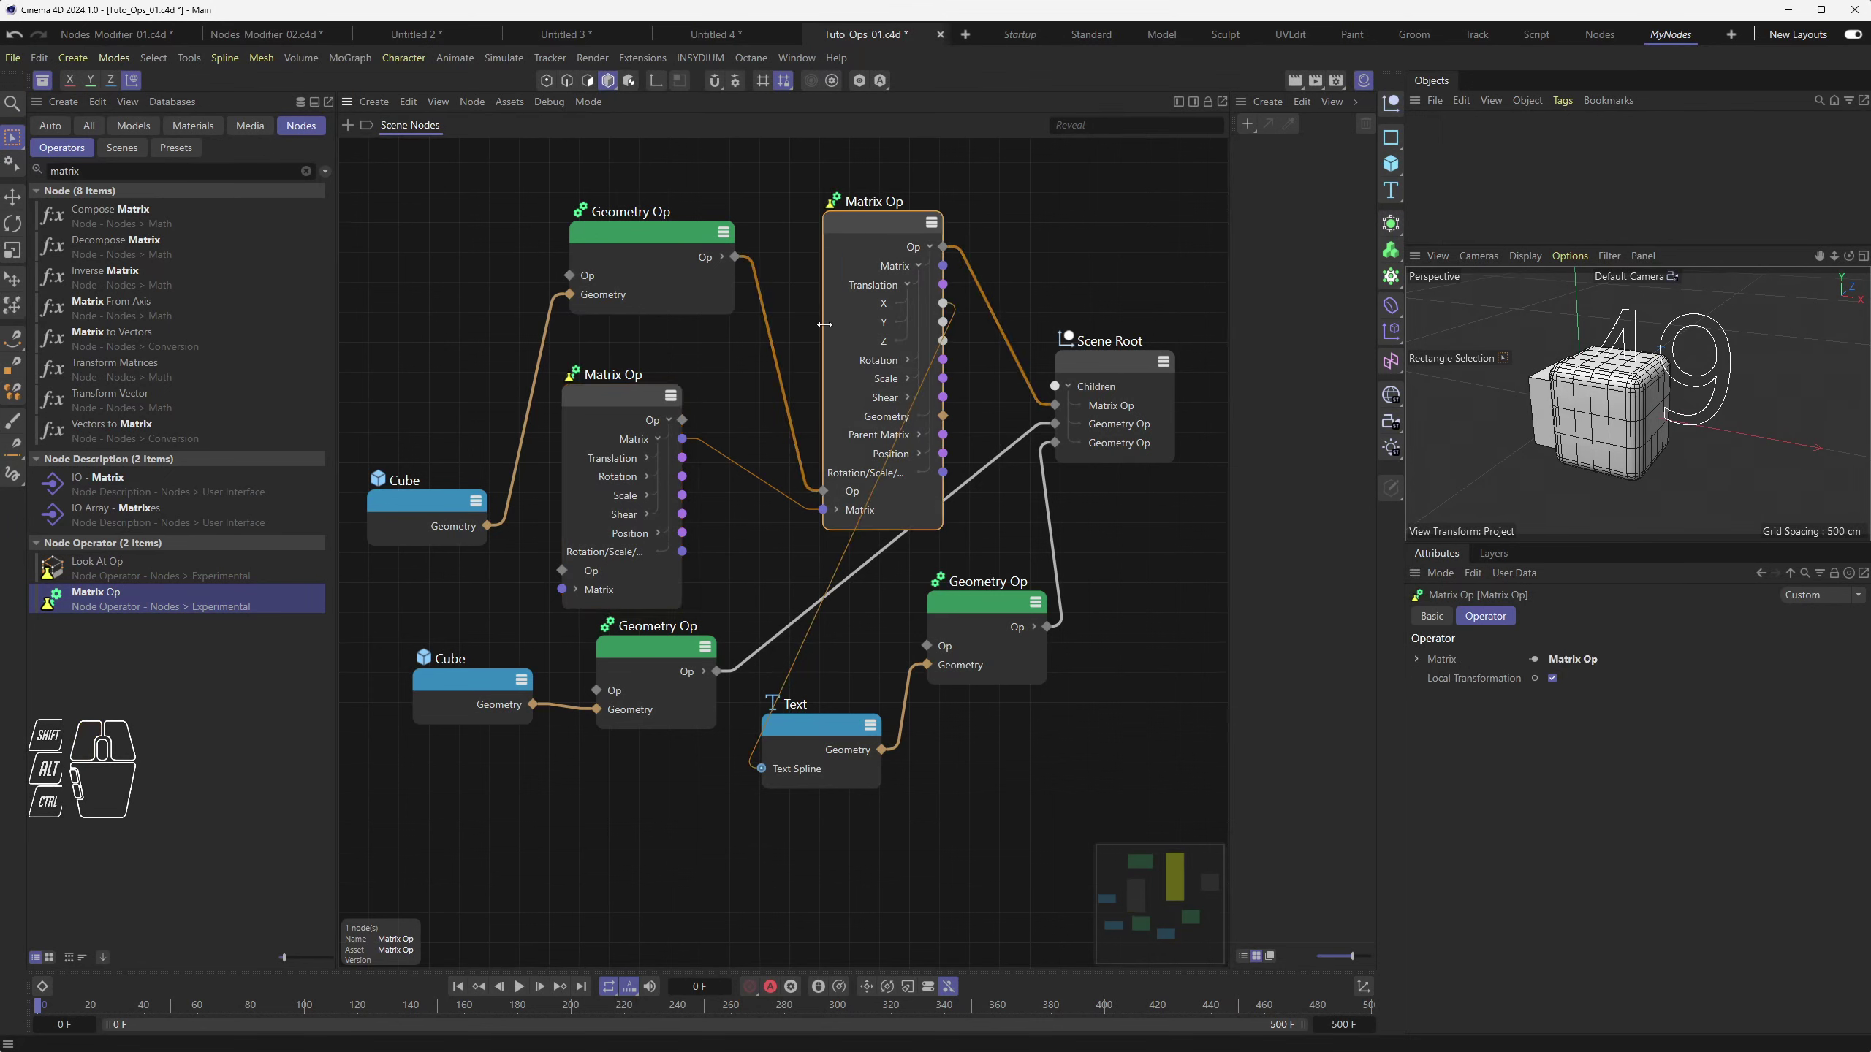
# Reposition the Scene Root node slightly higher beside the Matrix Op that feeds it
pyautogui.click(757, 477)
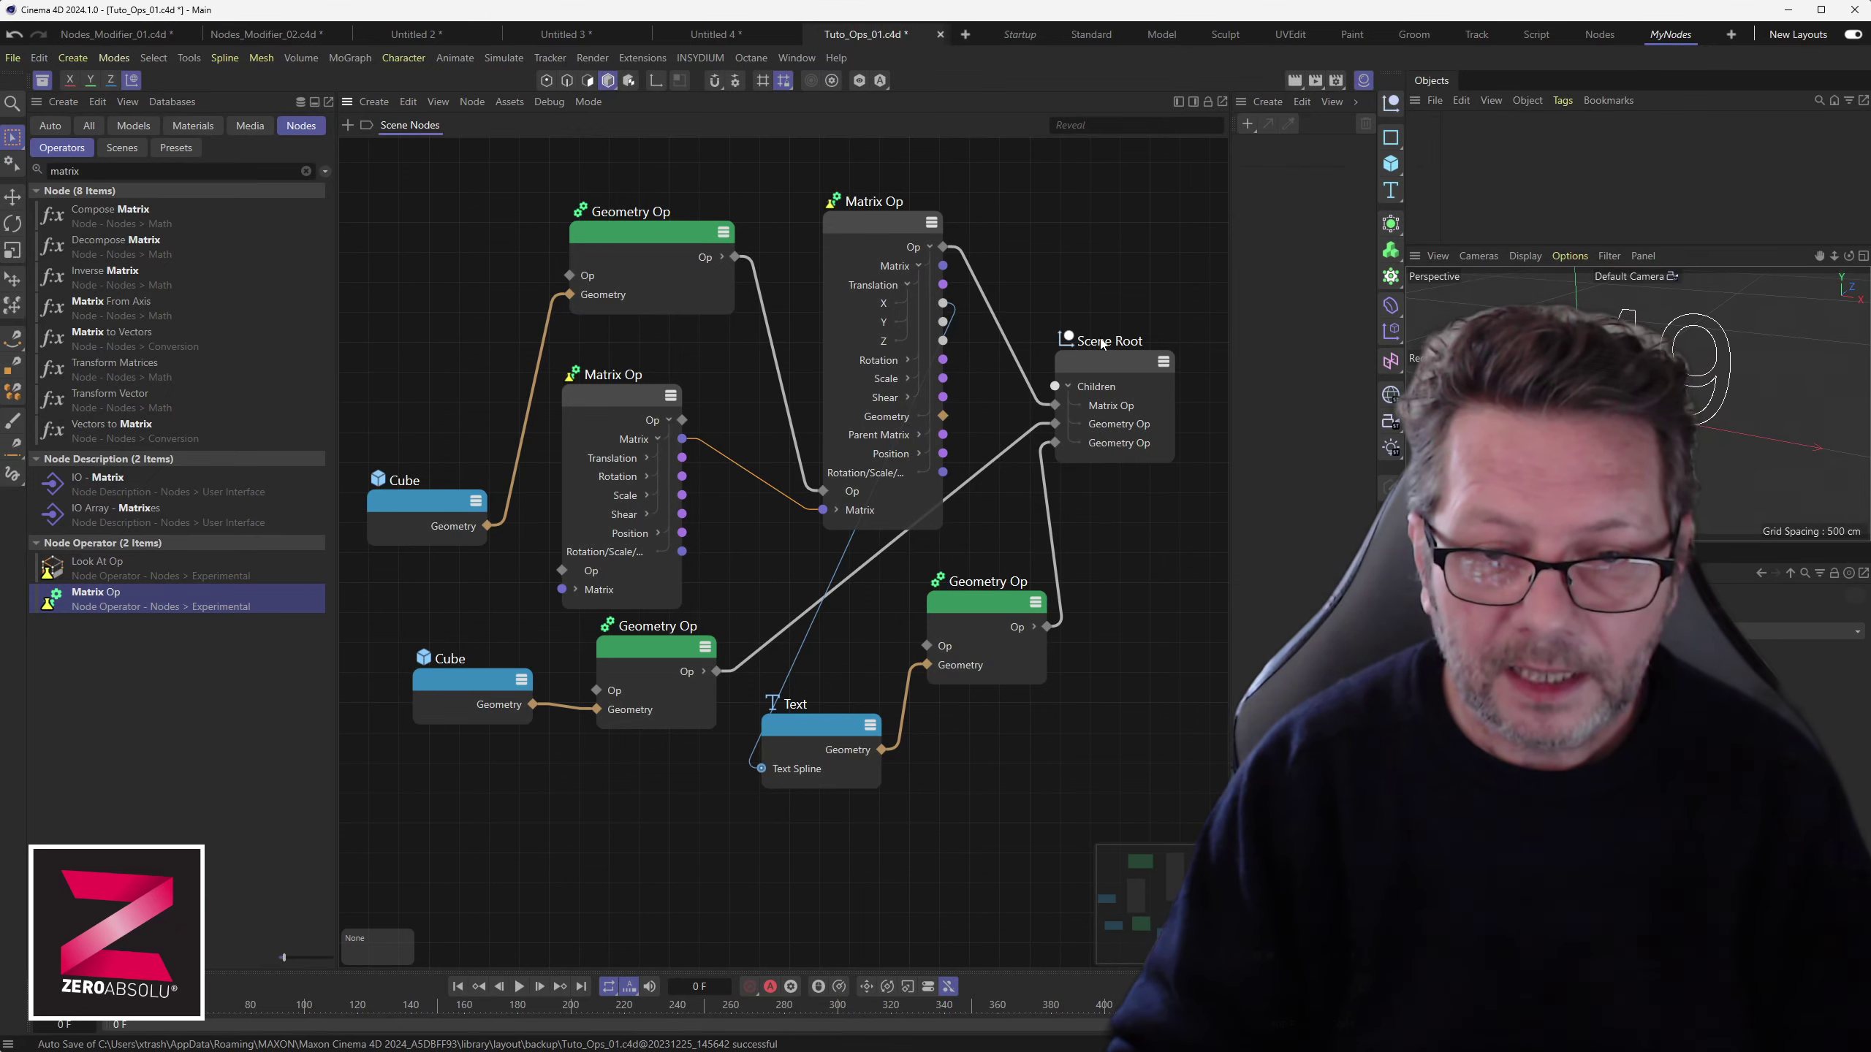
pyautogui.moveTo(1105, 360); pyautogui.dragTo(1073, 353)
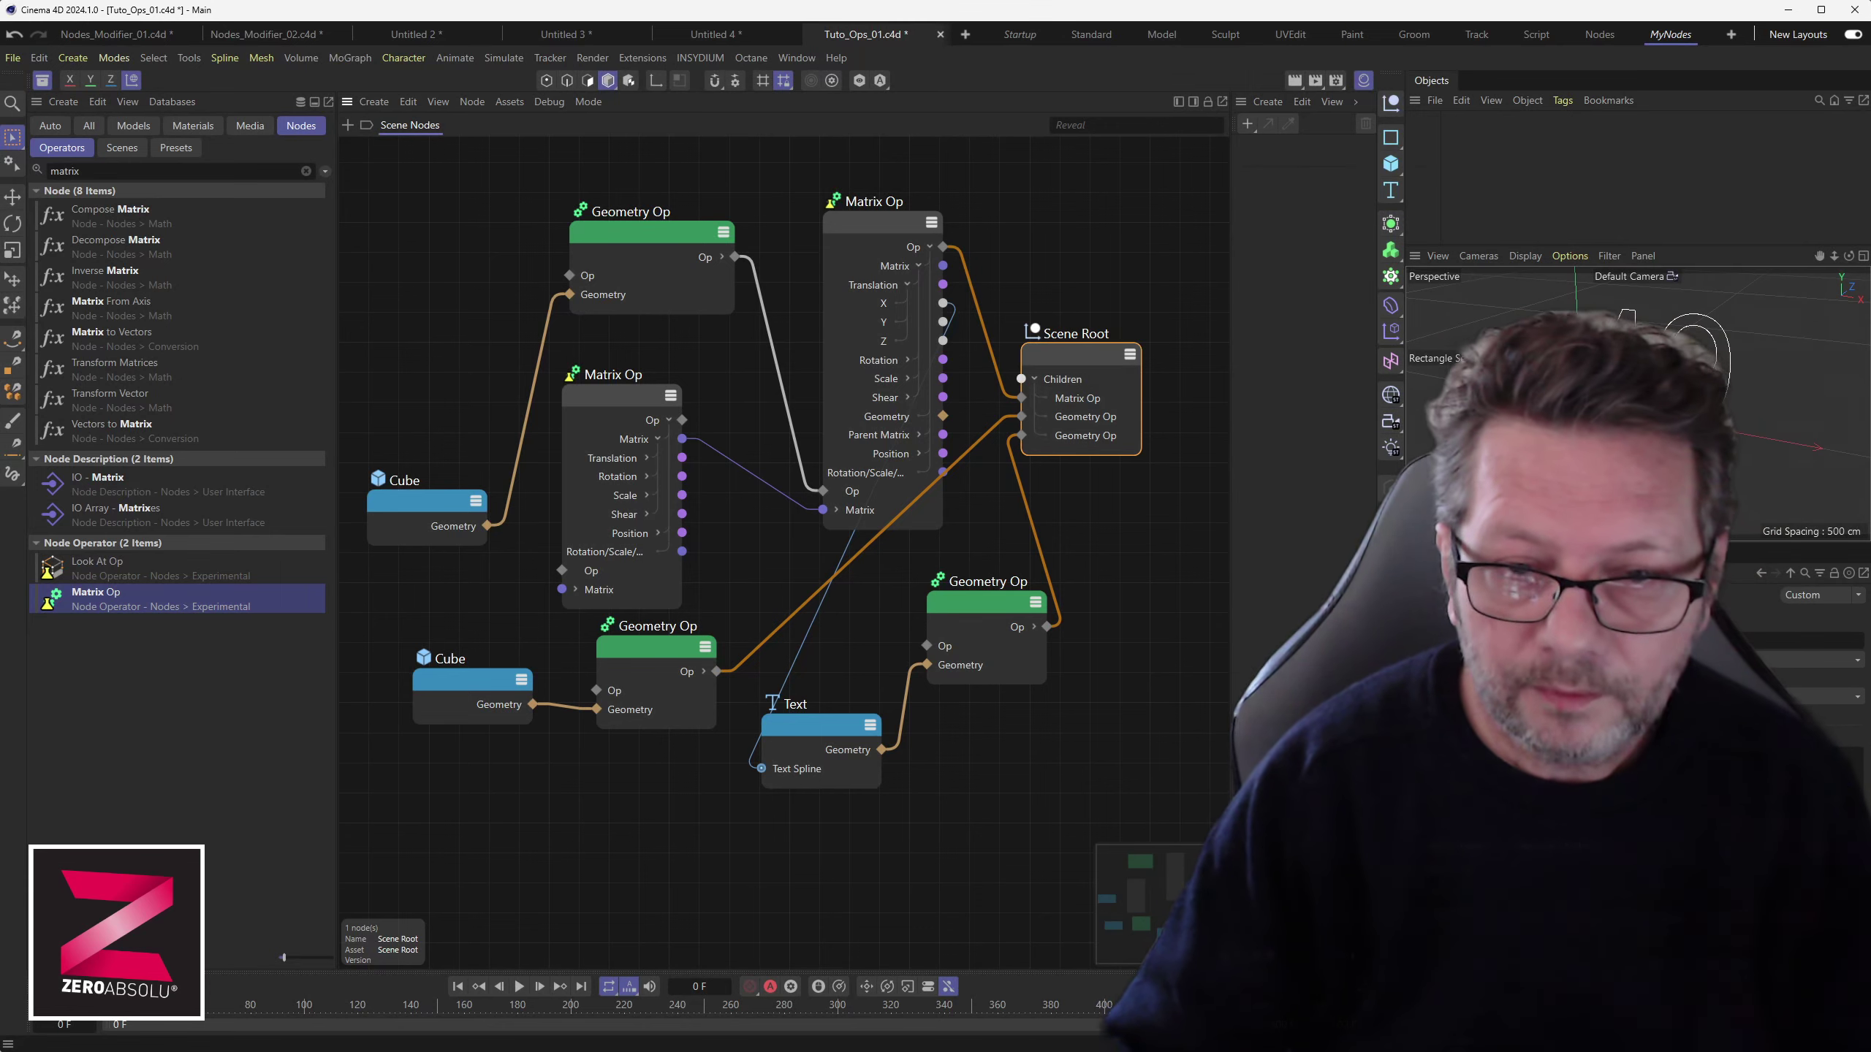
pyautogui.moveTo(1107, 380)
pyautogui.moveTo(1067, 357); pyautogui.dragTo(1105, 345)
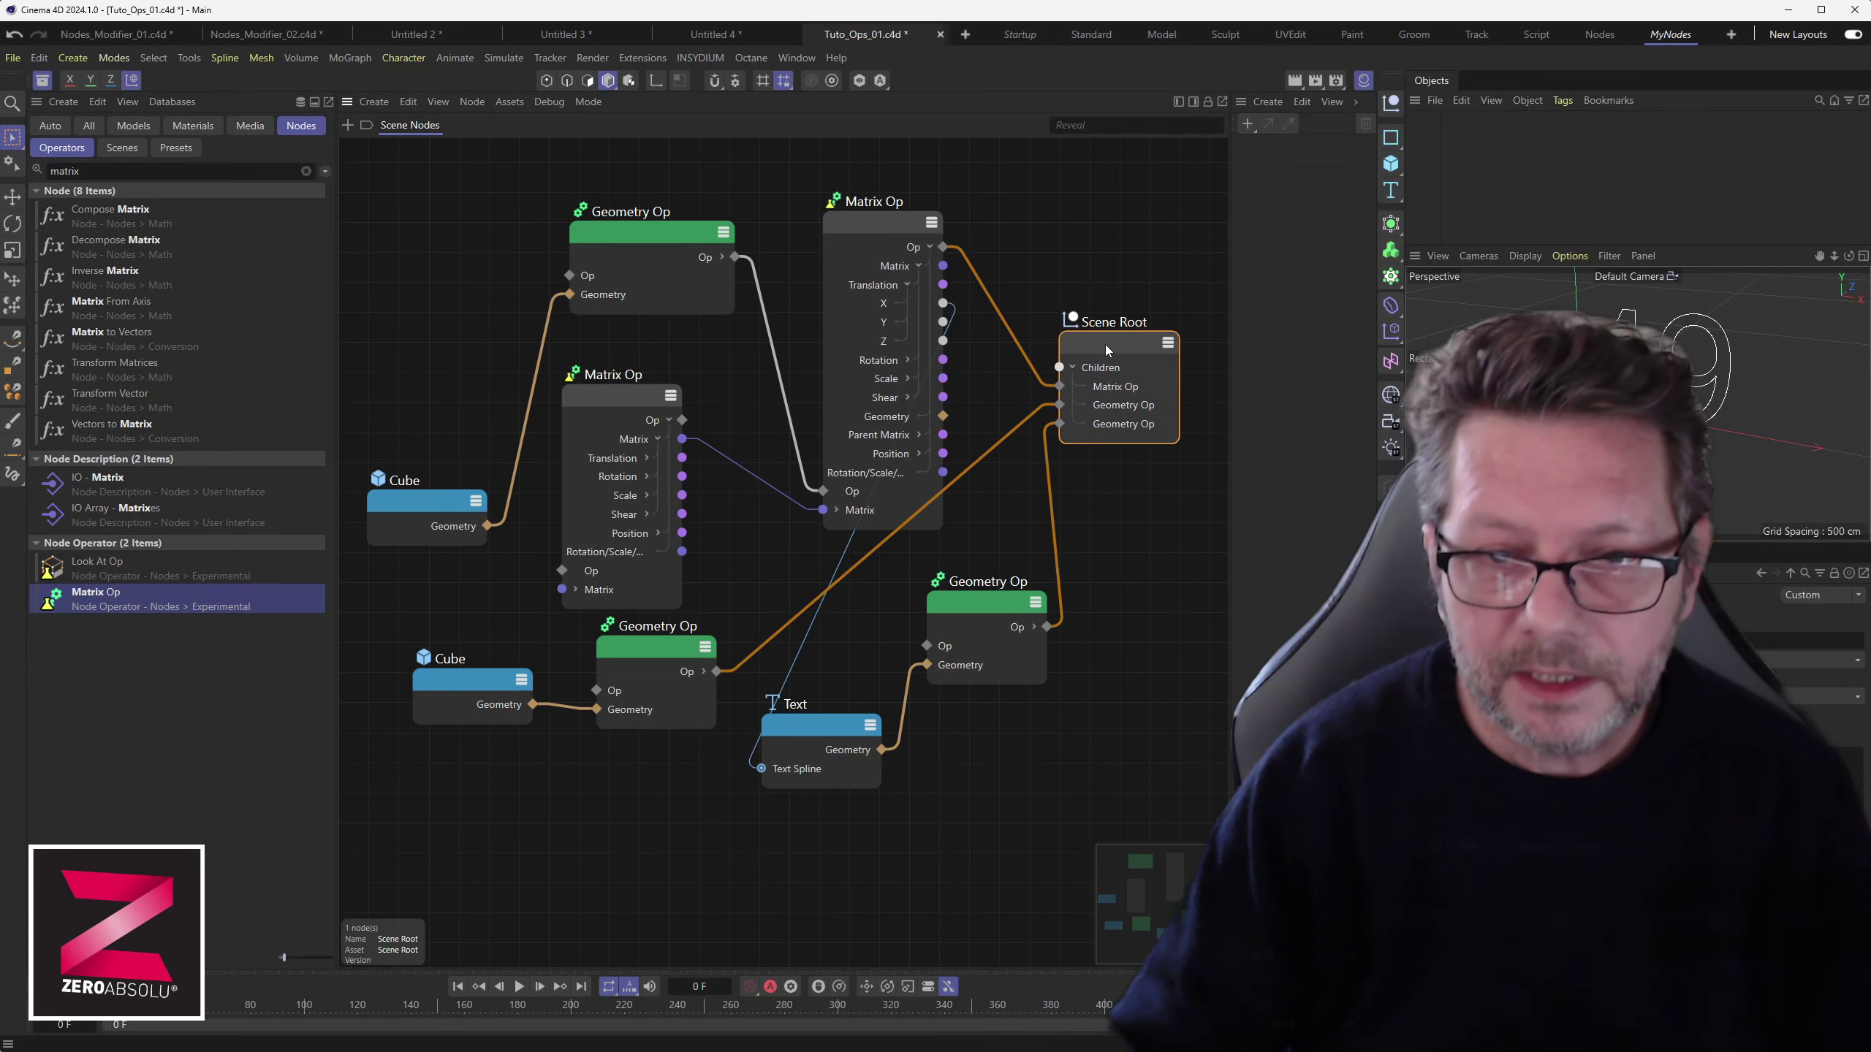